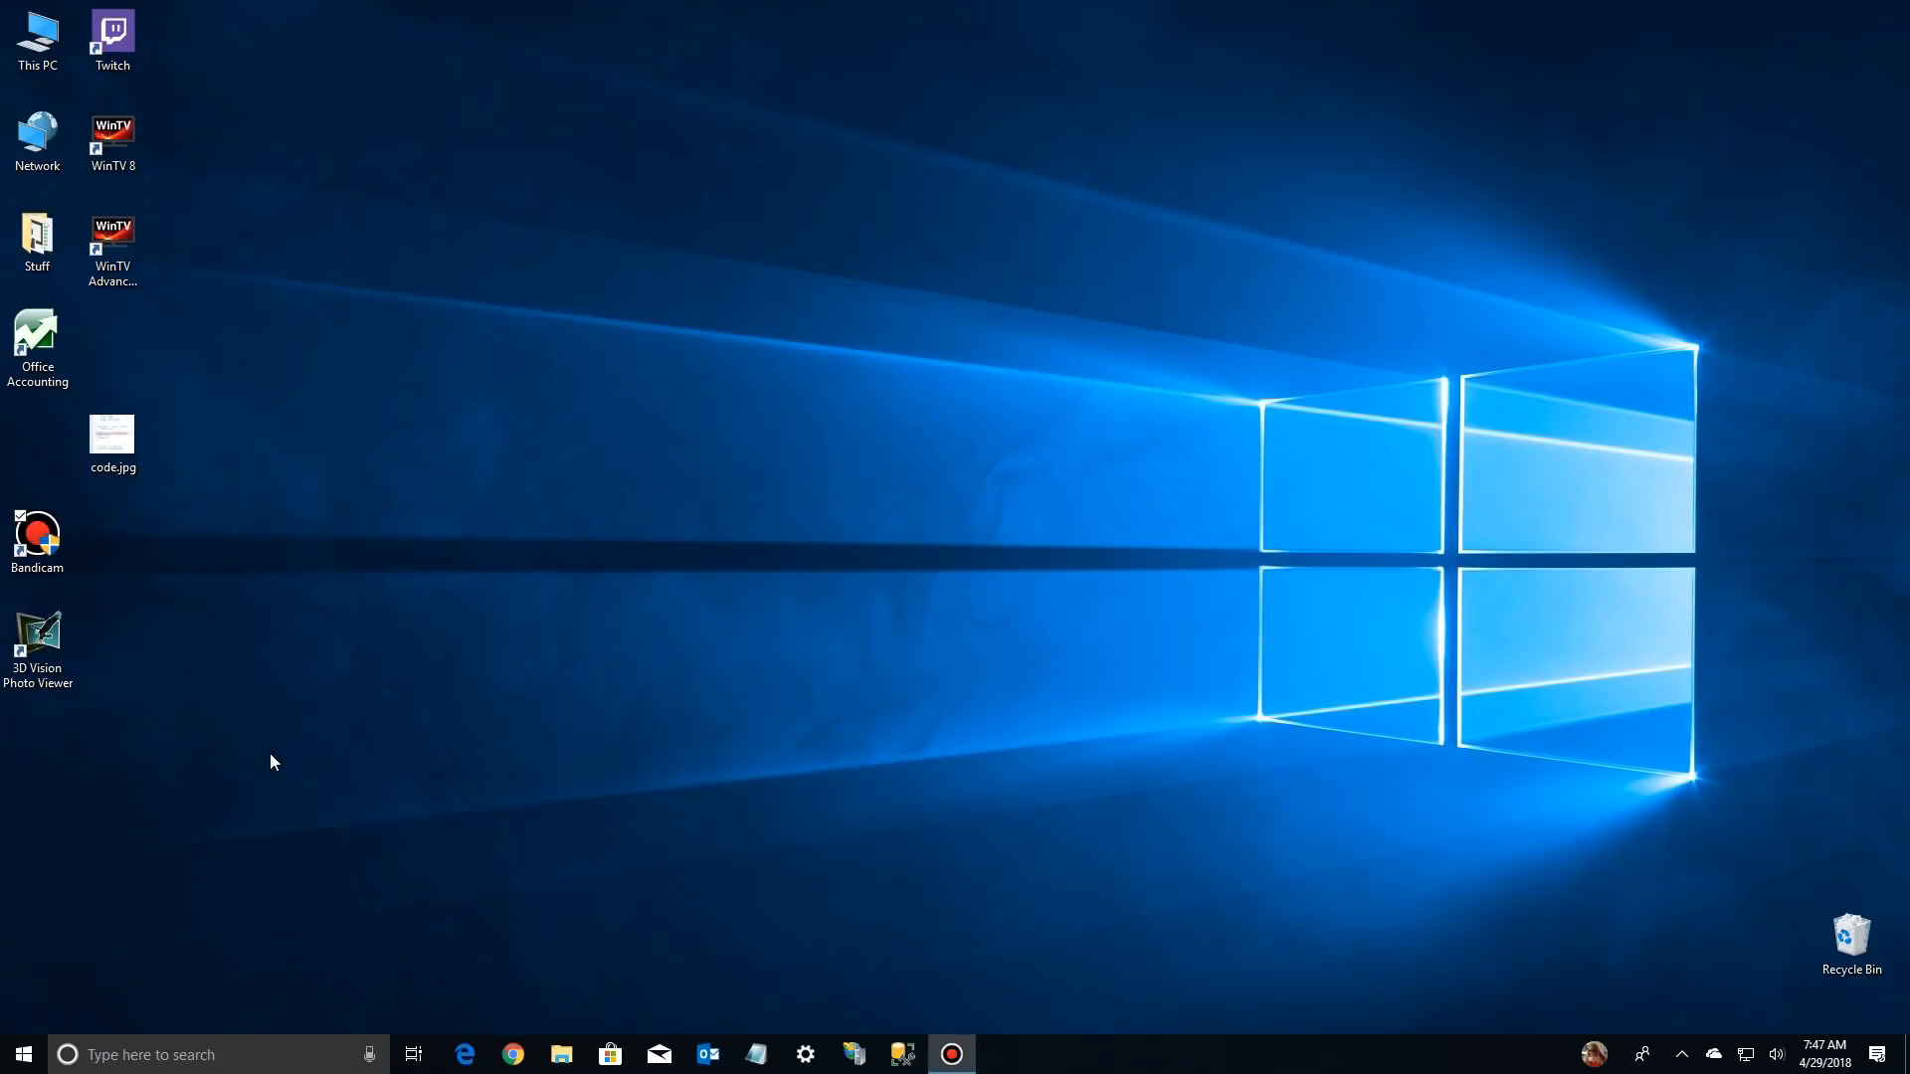
Open the Photos app and browse the collection timeline to the December 2017 photos
{"action": "left_click", "coordinate": [24, 1057]}
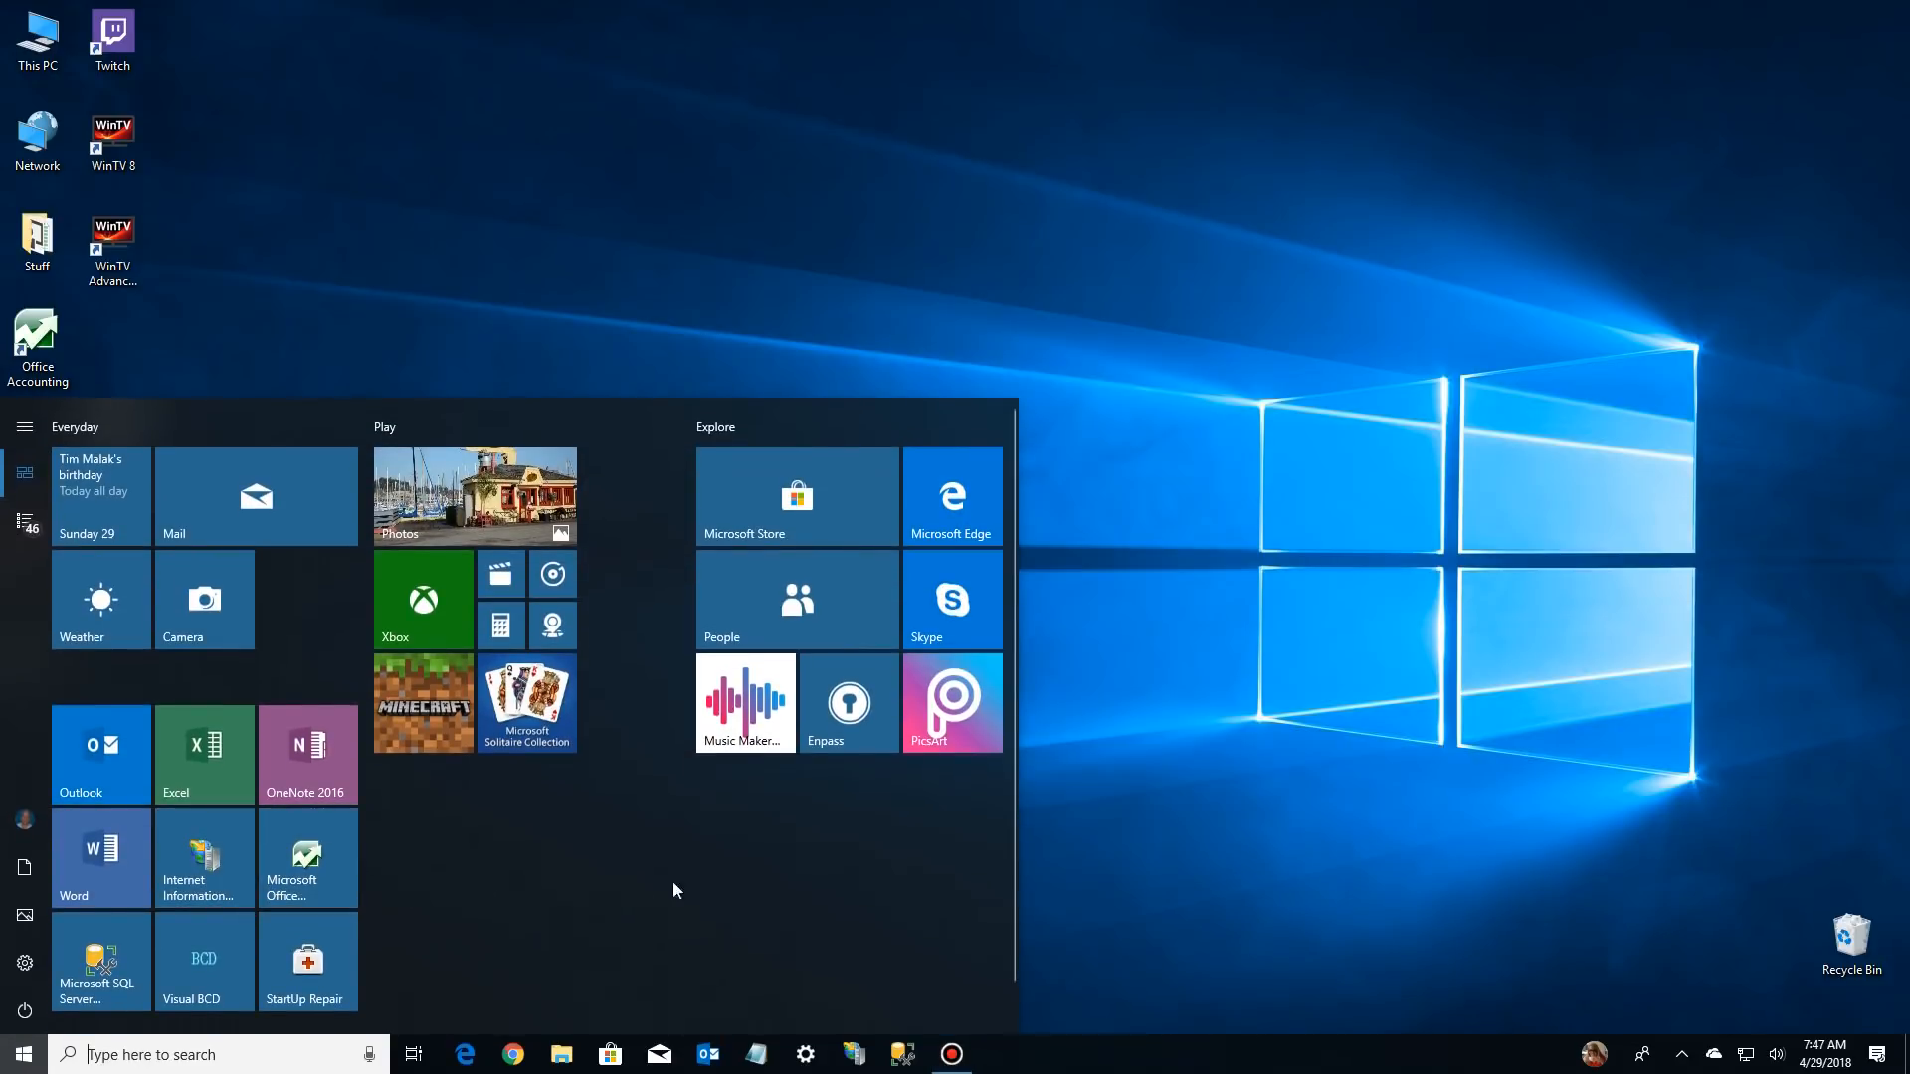
{"action": "left_click", "coordinate": [466, 507]}
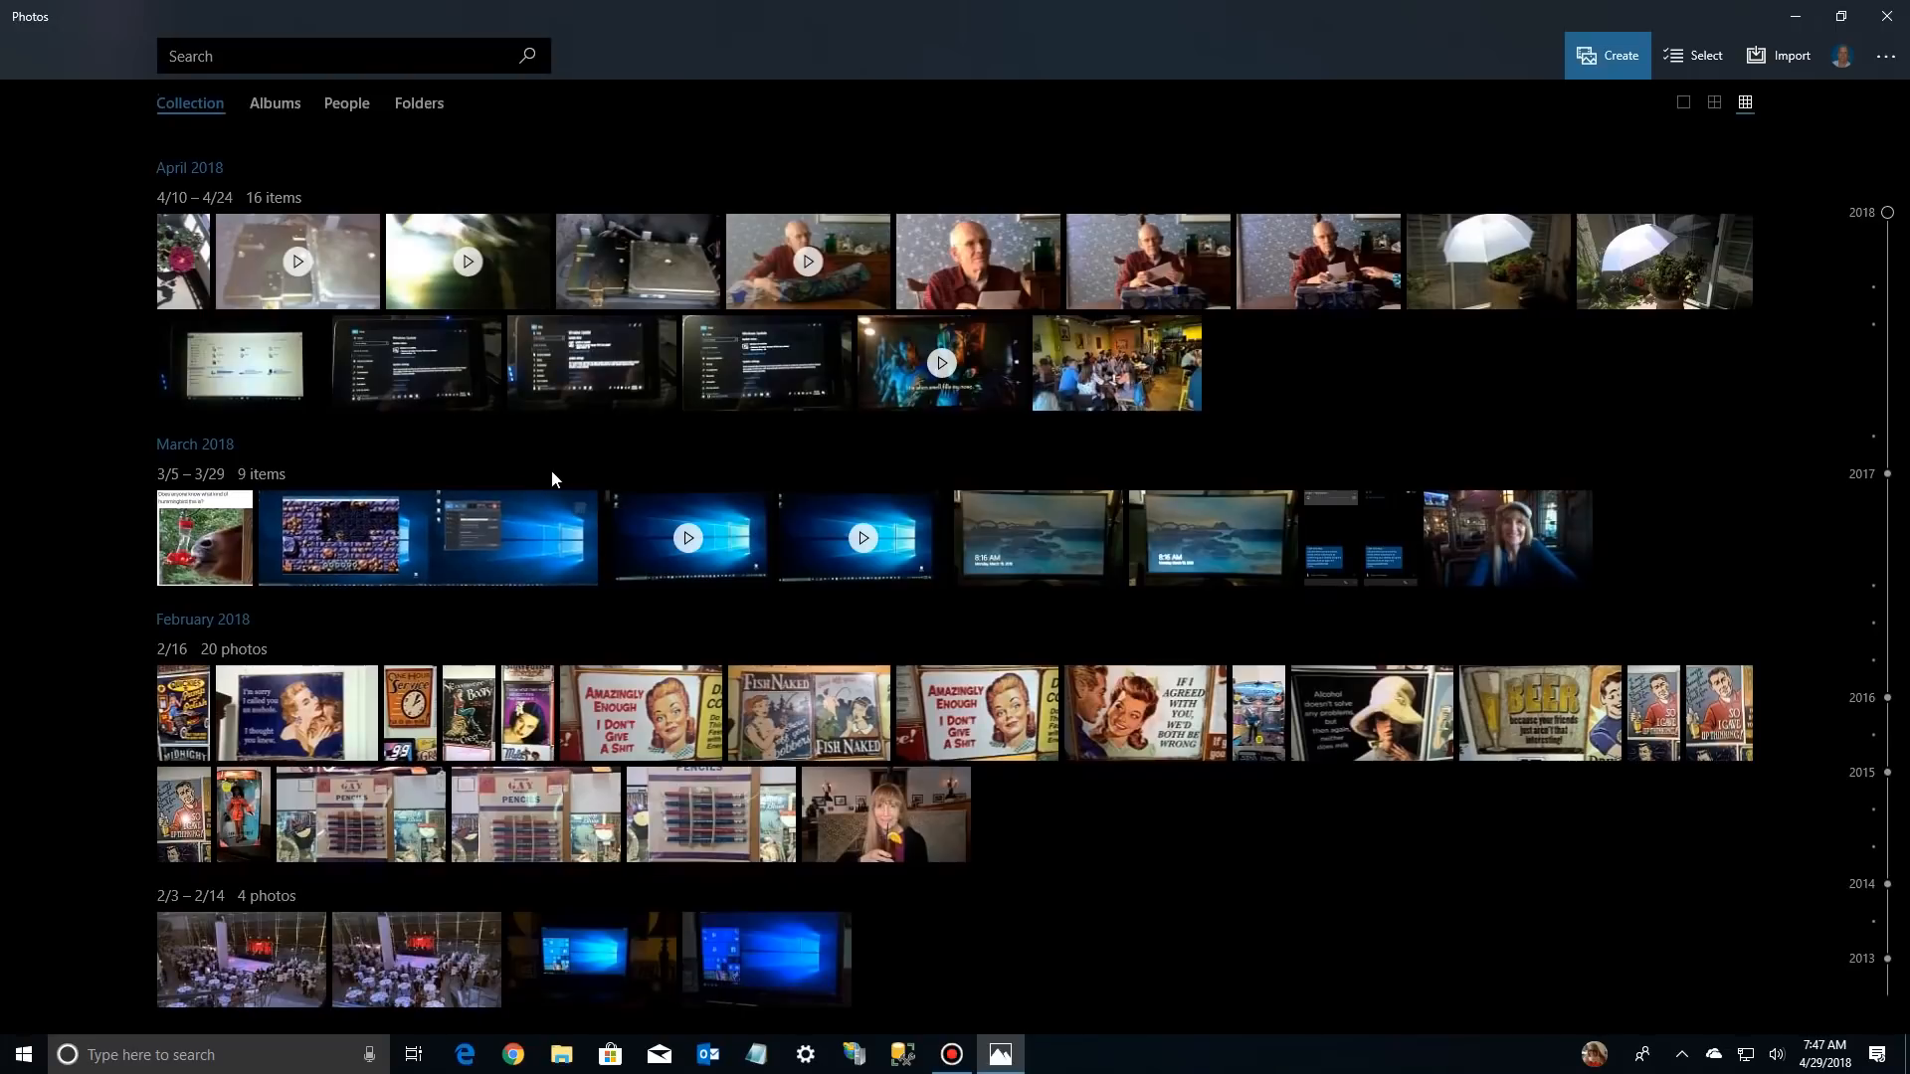
{"action": "scroll", "coordinate": [551, 470], "scroll_direction": "down", "scroll_amount": 3}
{"action": "scroll", "coordinate": [551, 470], "scroll_direction": "down", "scroll_amount": 5}
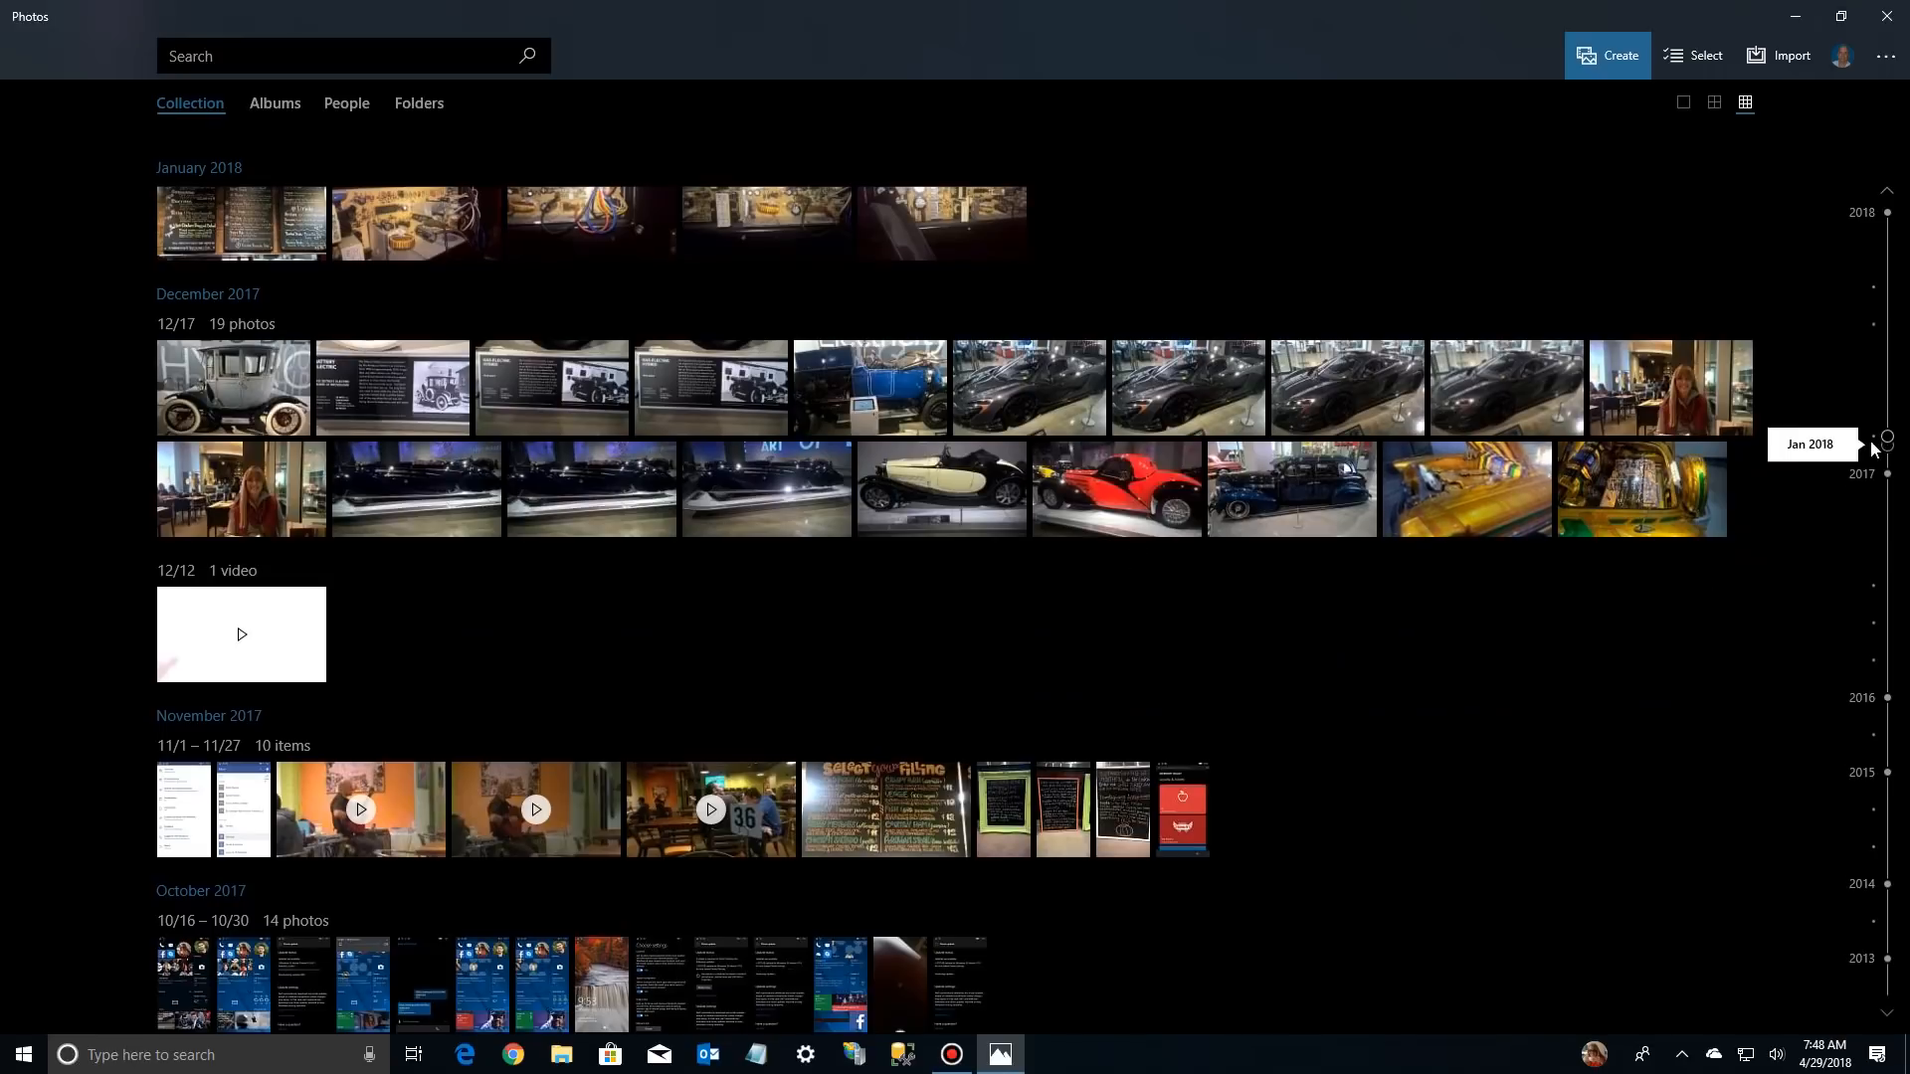
{"action": "mouse_move", "coordinate": [1889, 438]}
{"action": "left_mouse_down"}
{"action": "mouse_move", "coordinate": [1889, 409]}
{"action": "mouse_move", "coordinate": [1856, 882]}
{"action": "mouse_move", "coordinate": [1864, 403]}
{"action": "mouse_move", "coordinate": [1874, 448]}
{"action": "left_mouse_up"}
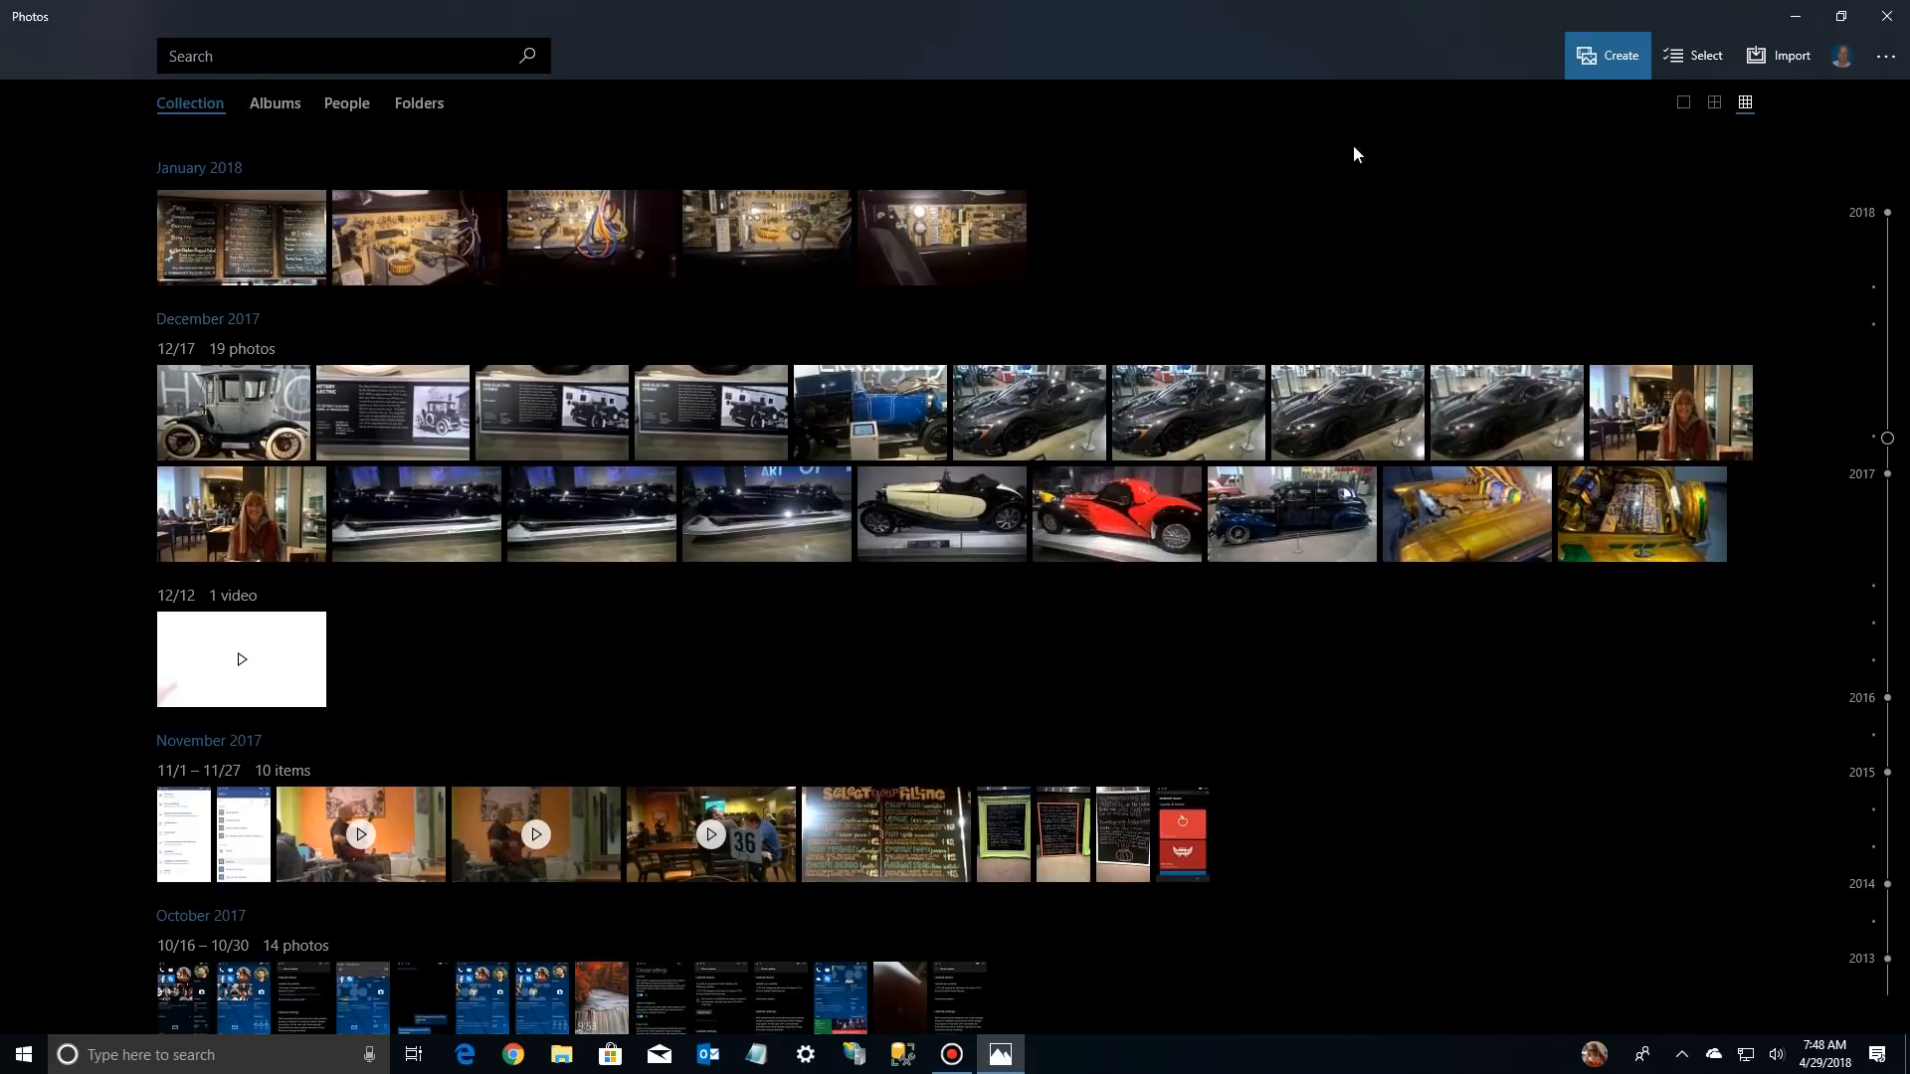
Create a custom video with music from all 19 photos dated 12/17 in December 2017
{"action": "left_click", "coordinate": [1610, 62]}
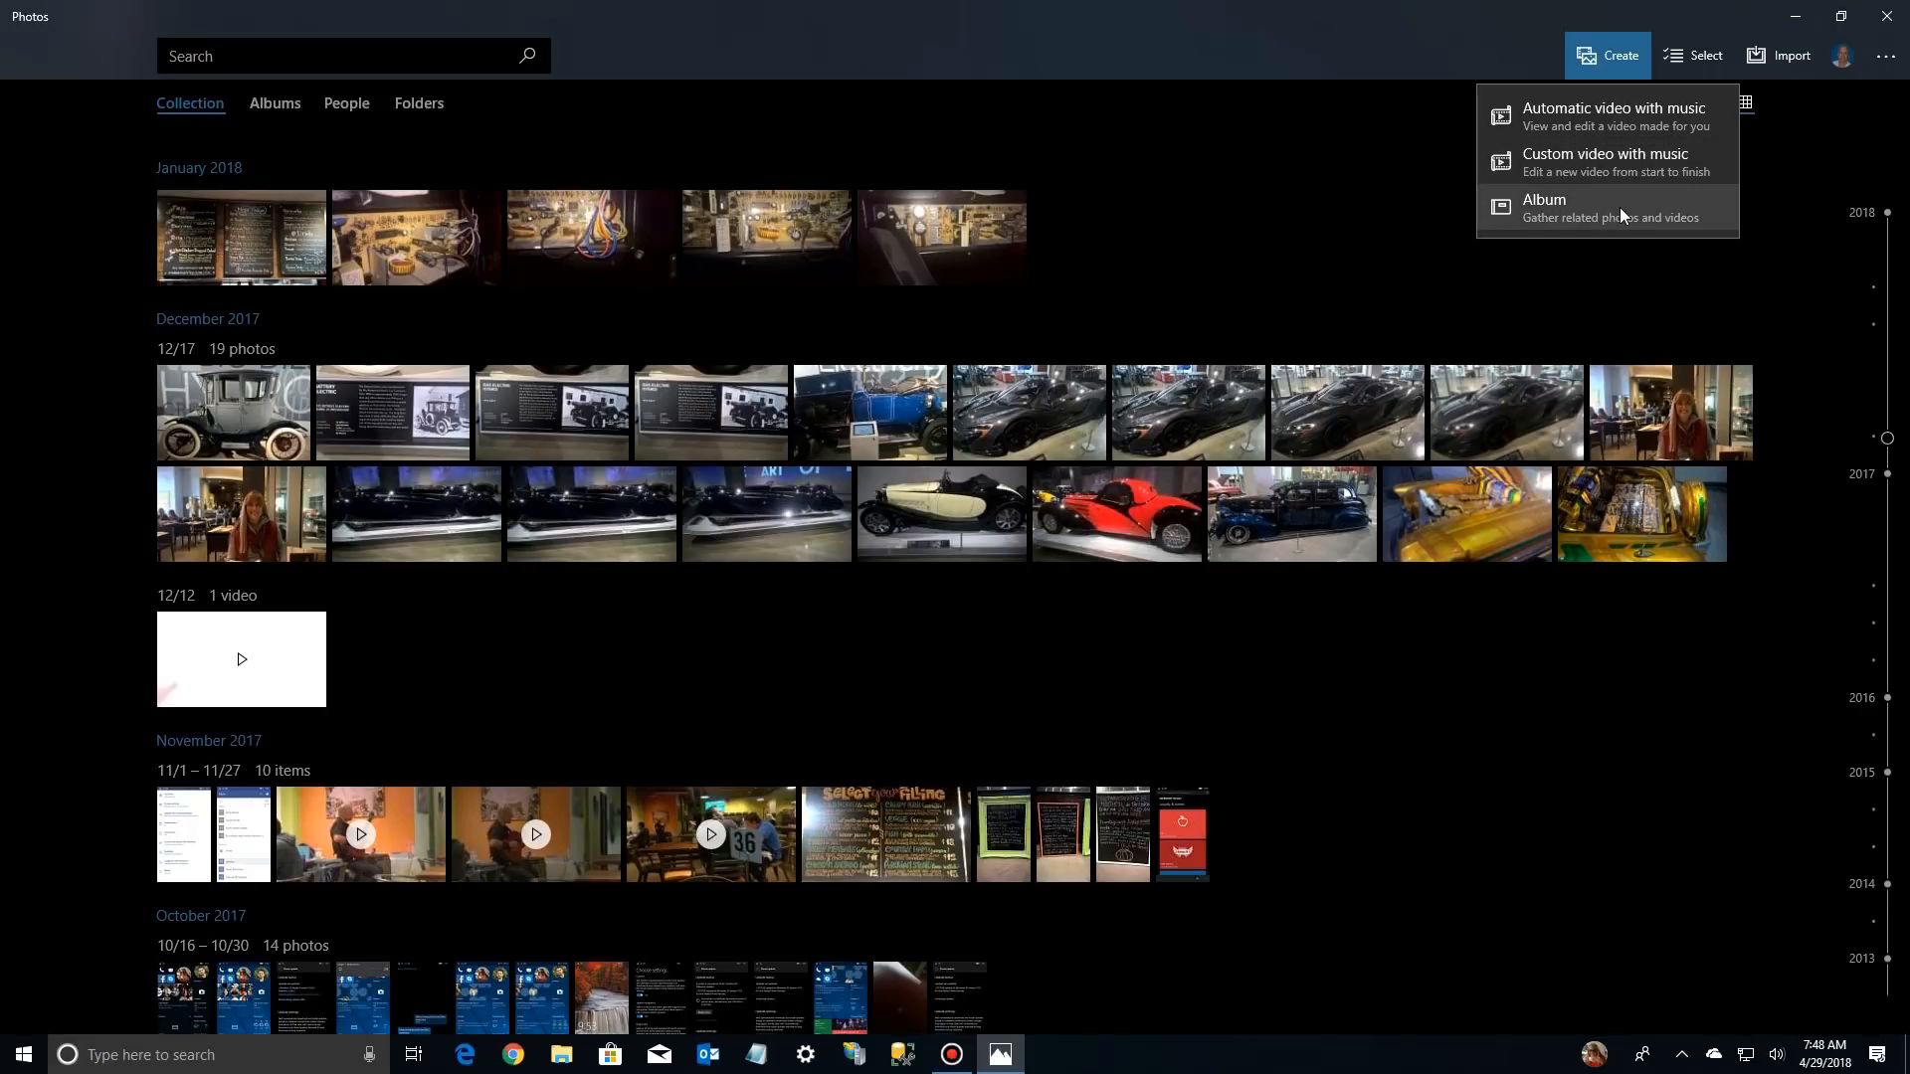
{"action": "left_click", "coordinate": [1576, 163]}
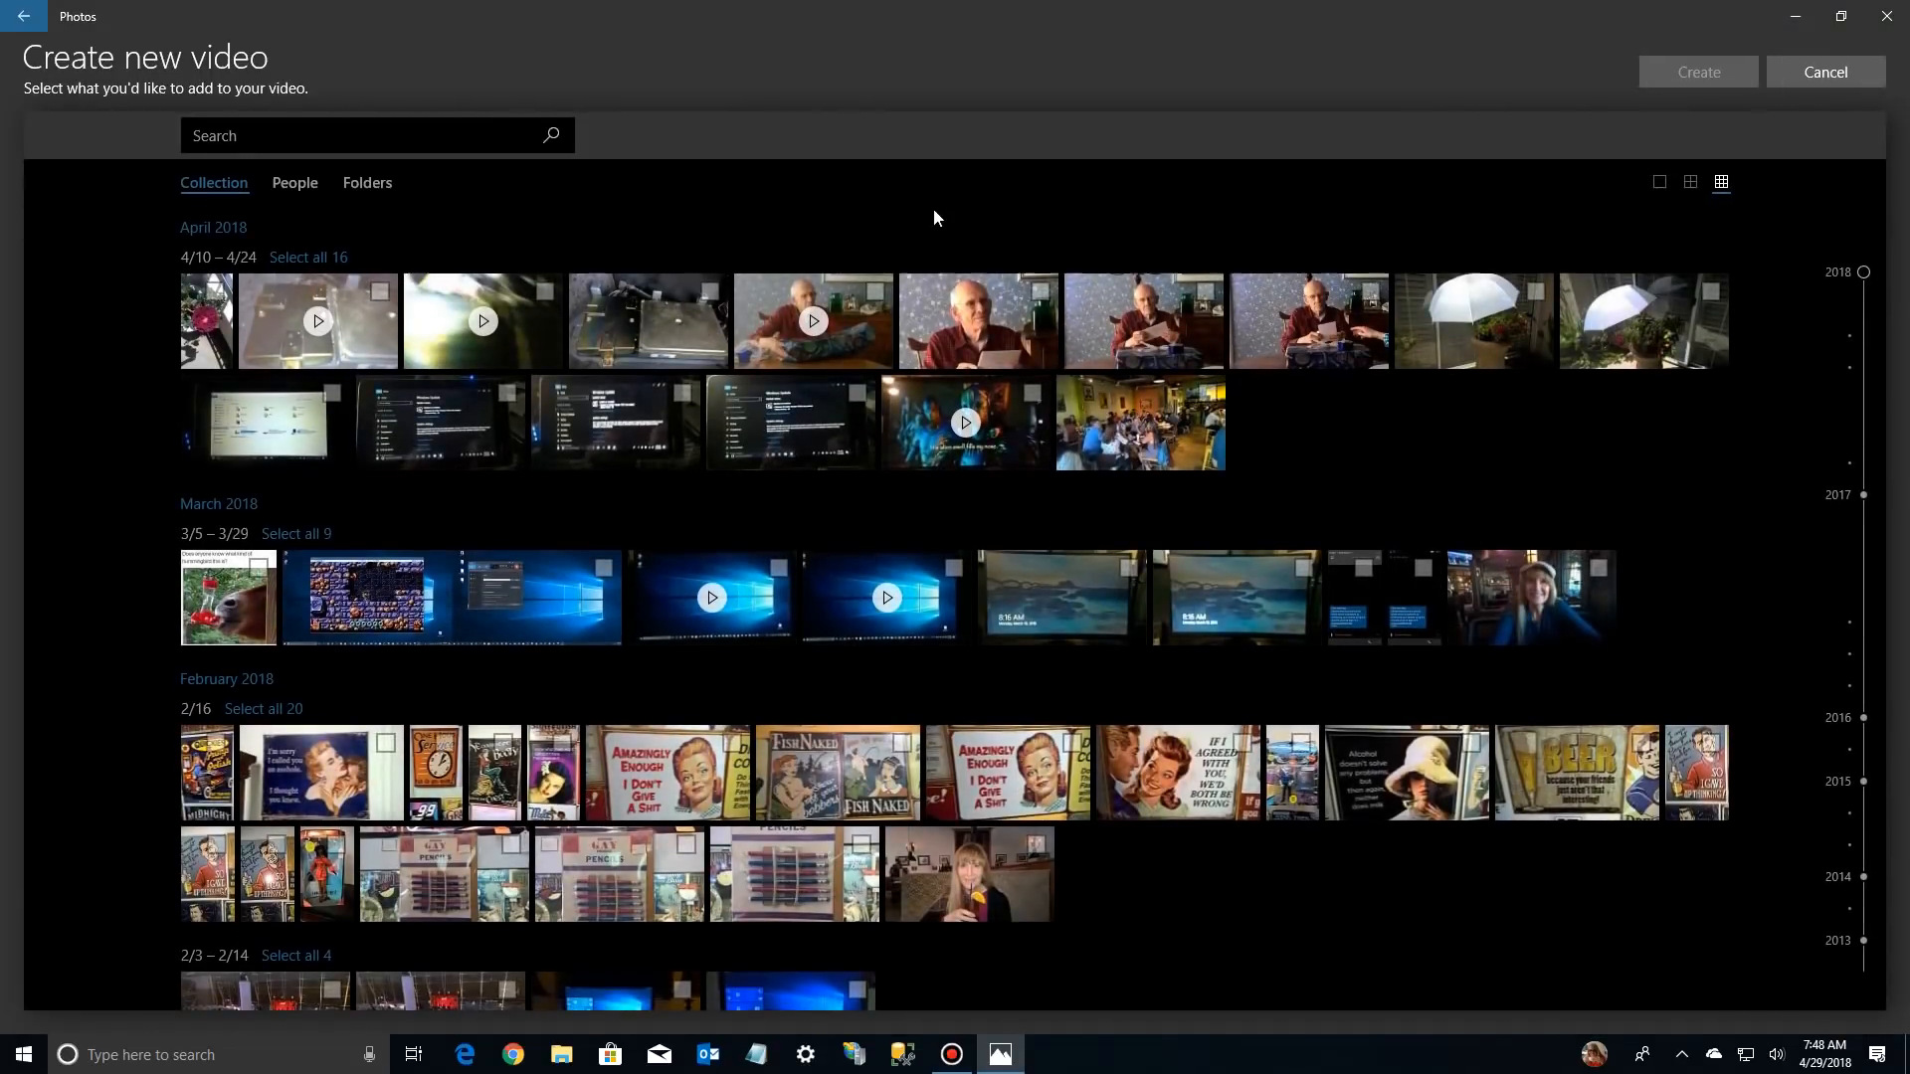
{"action": "scroll", "coordinate": [740, 360], "scroll_direction": "down", "scroll_amount": 12}
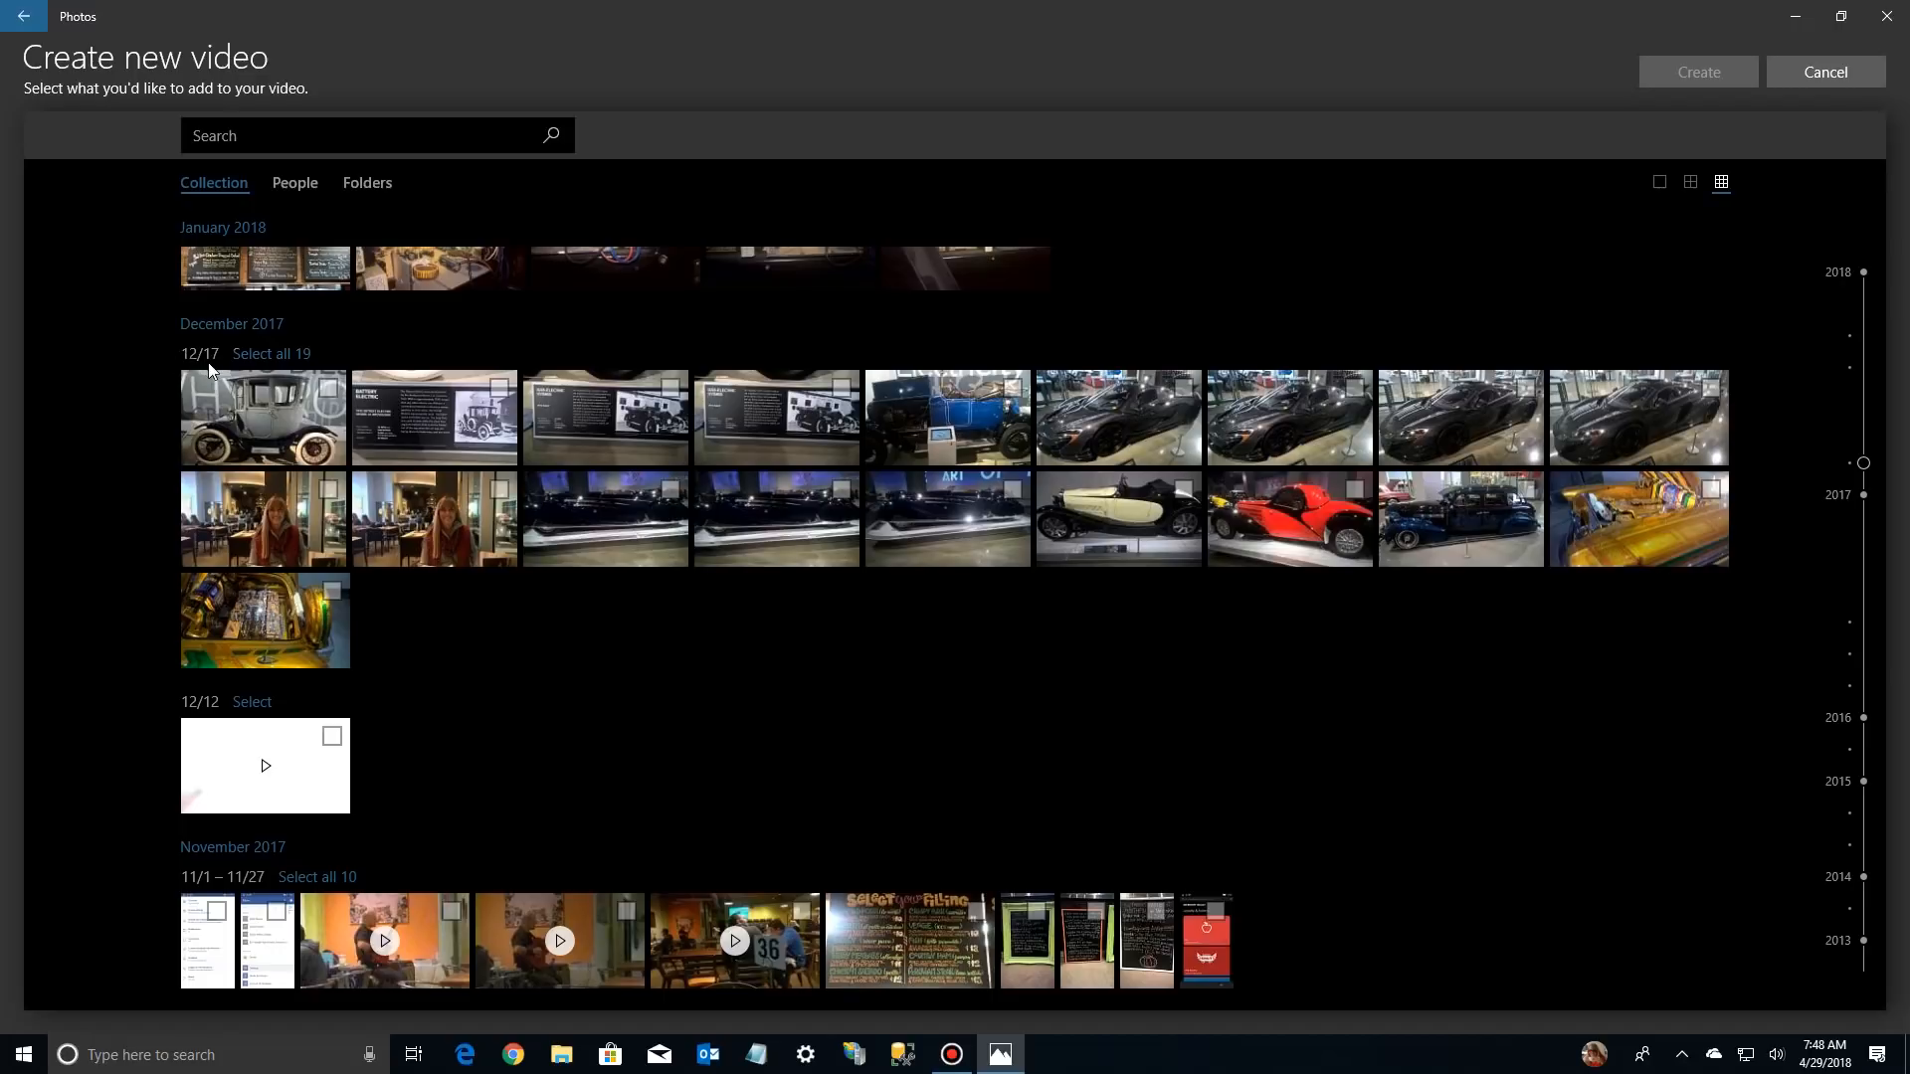
{"action": "left_click", "coordinate": [266, 354]}
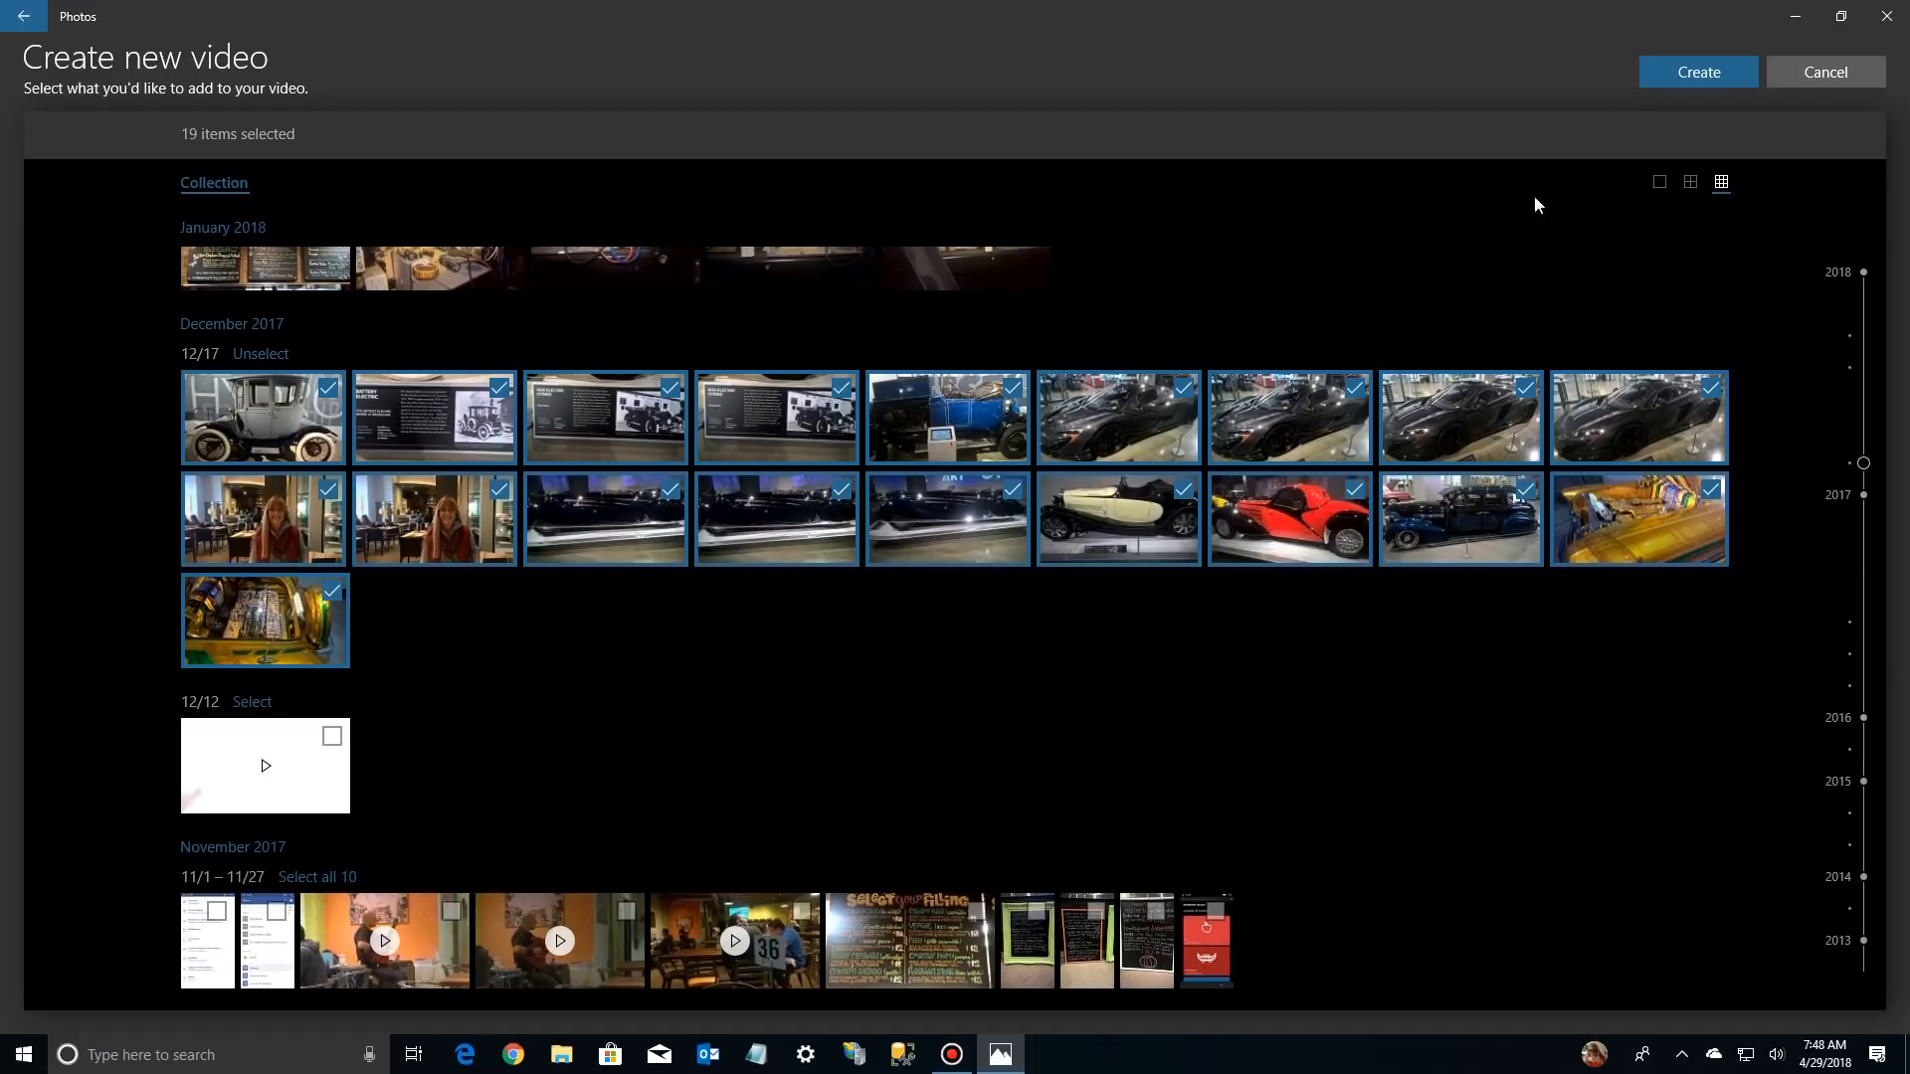
{"action": "left_click", "coordinate": [1675, 79]}
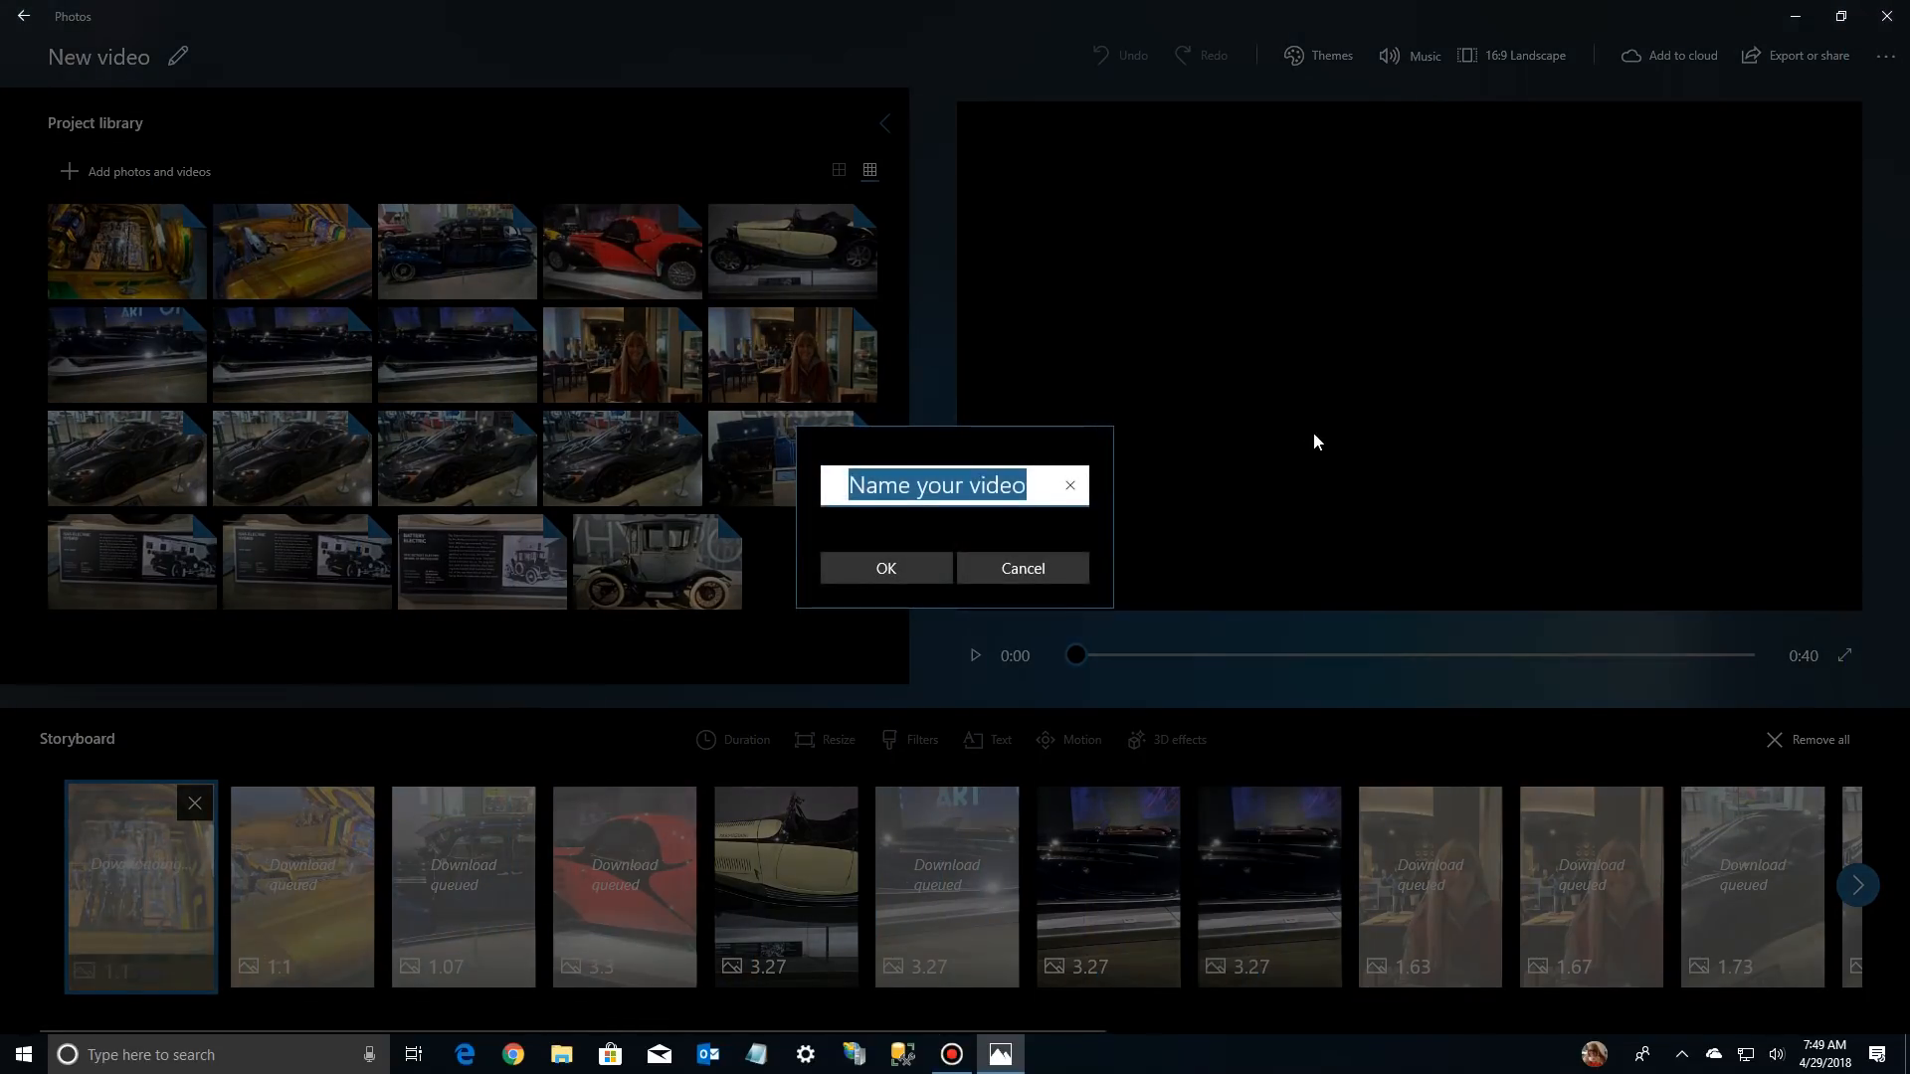
Name the new video Petersen Auto Museum
{"action": "type", "text": "Pet"}
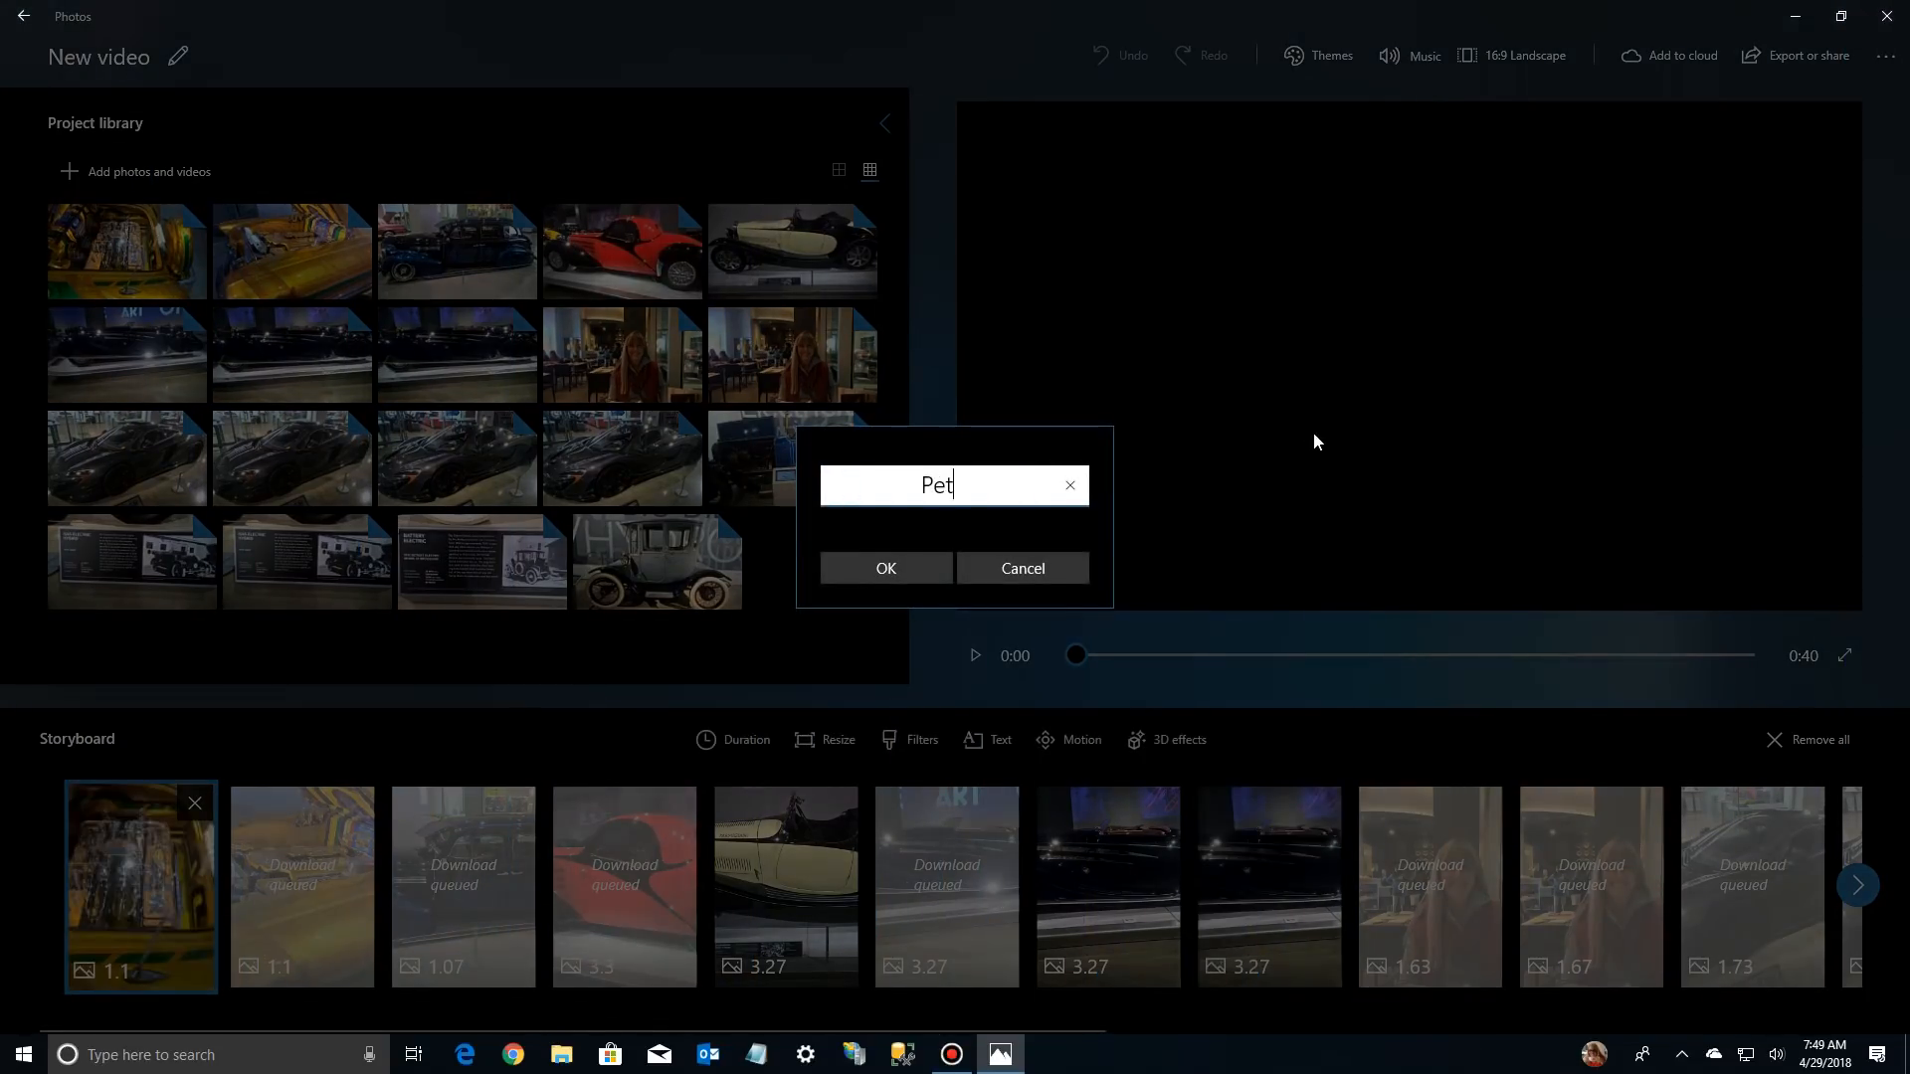
{"action": "type", "text": "ersen"}
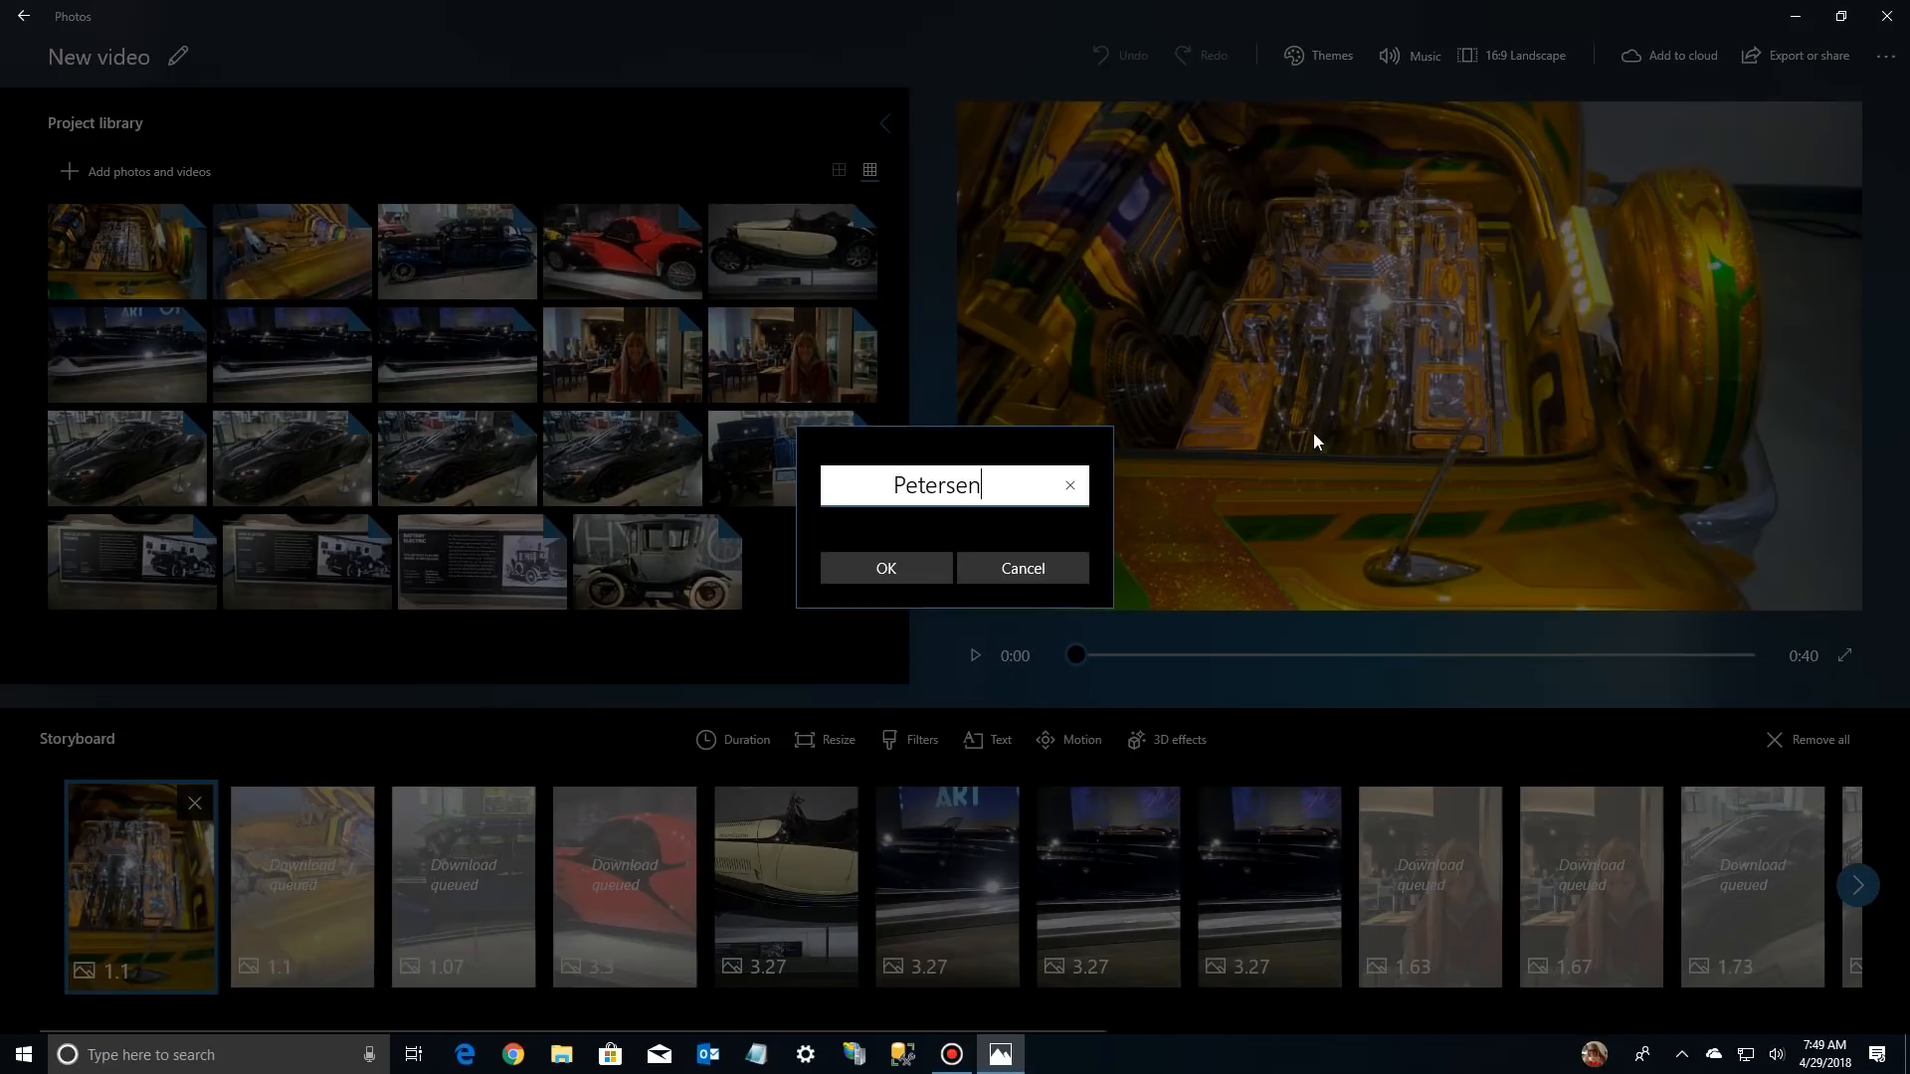
{"action": "type", "text": "A"}
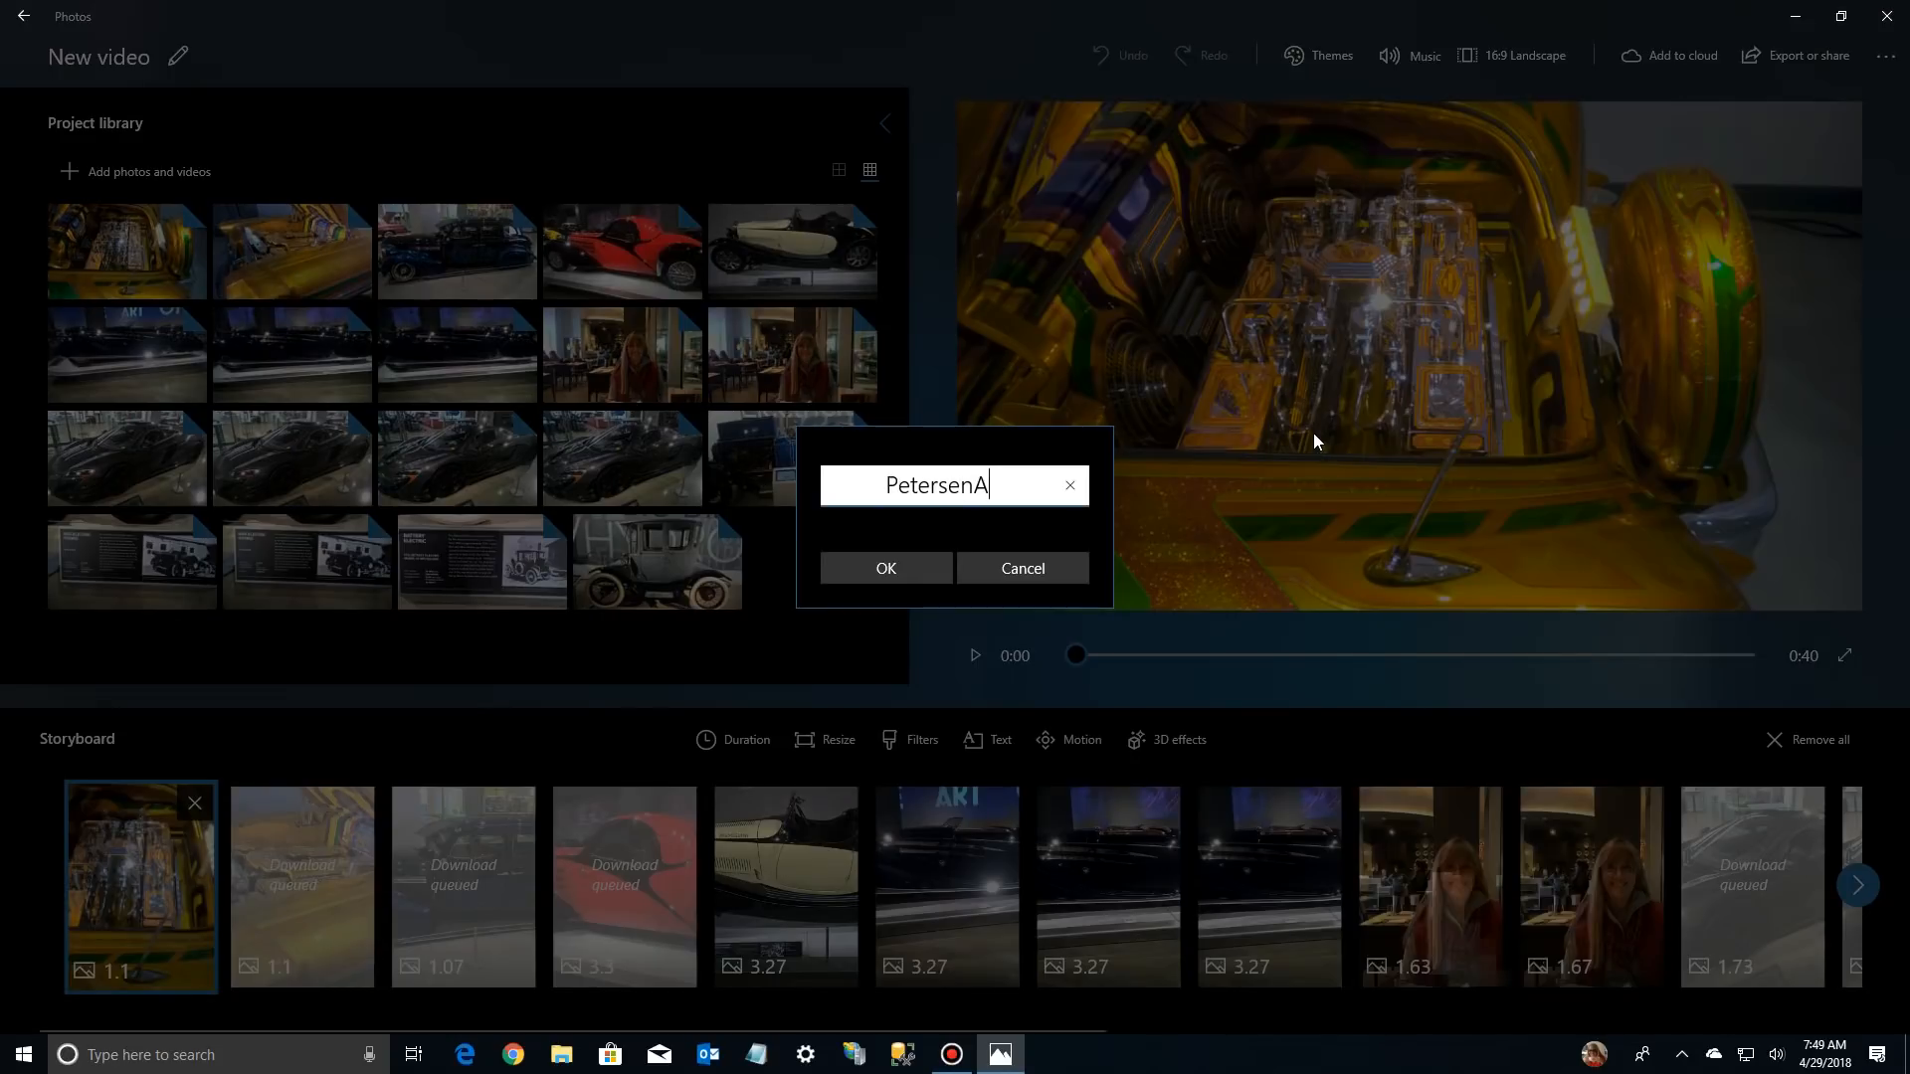
{"action": "type", "text": "u"}
{"action": "key", "text": "BackSpace"}
{"action": "key", "text": "BackSpace"}
{"action": "type", "text": "Auto"}
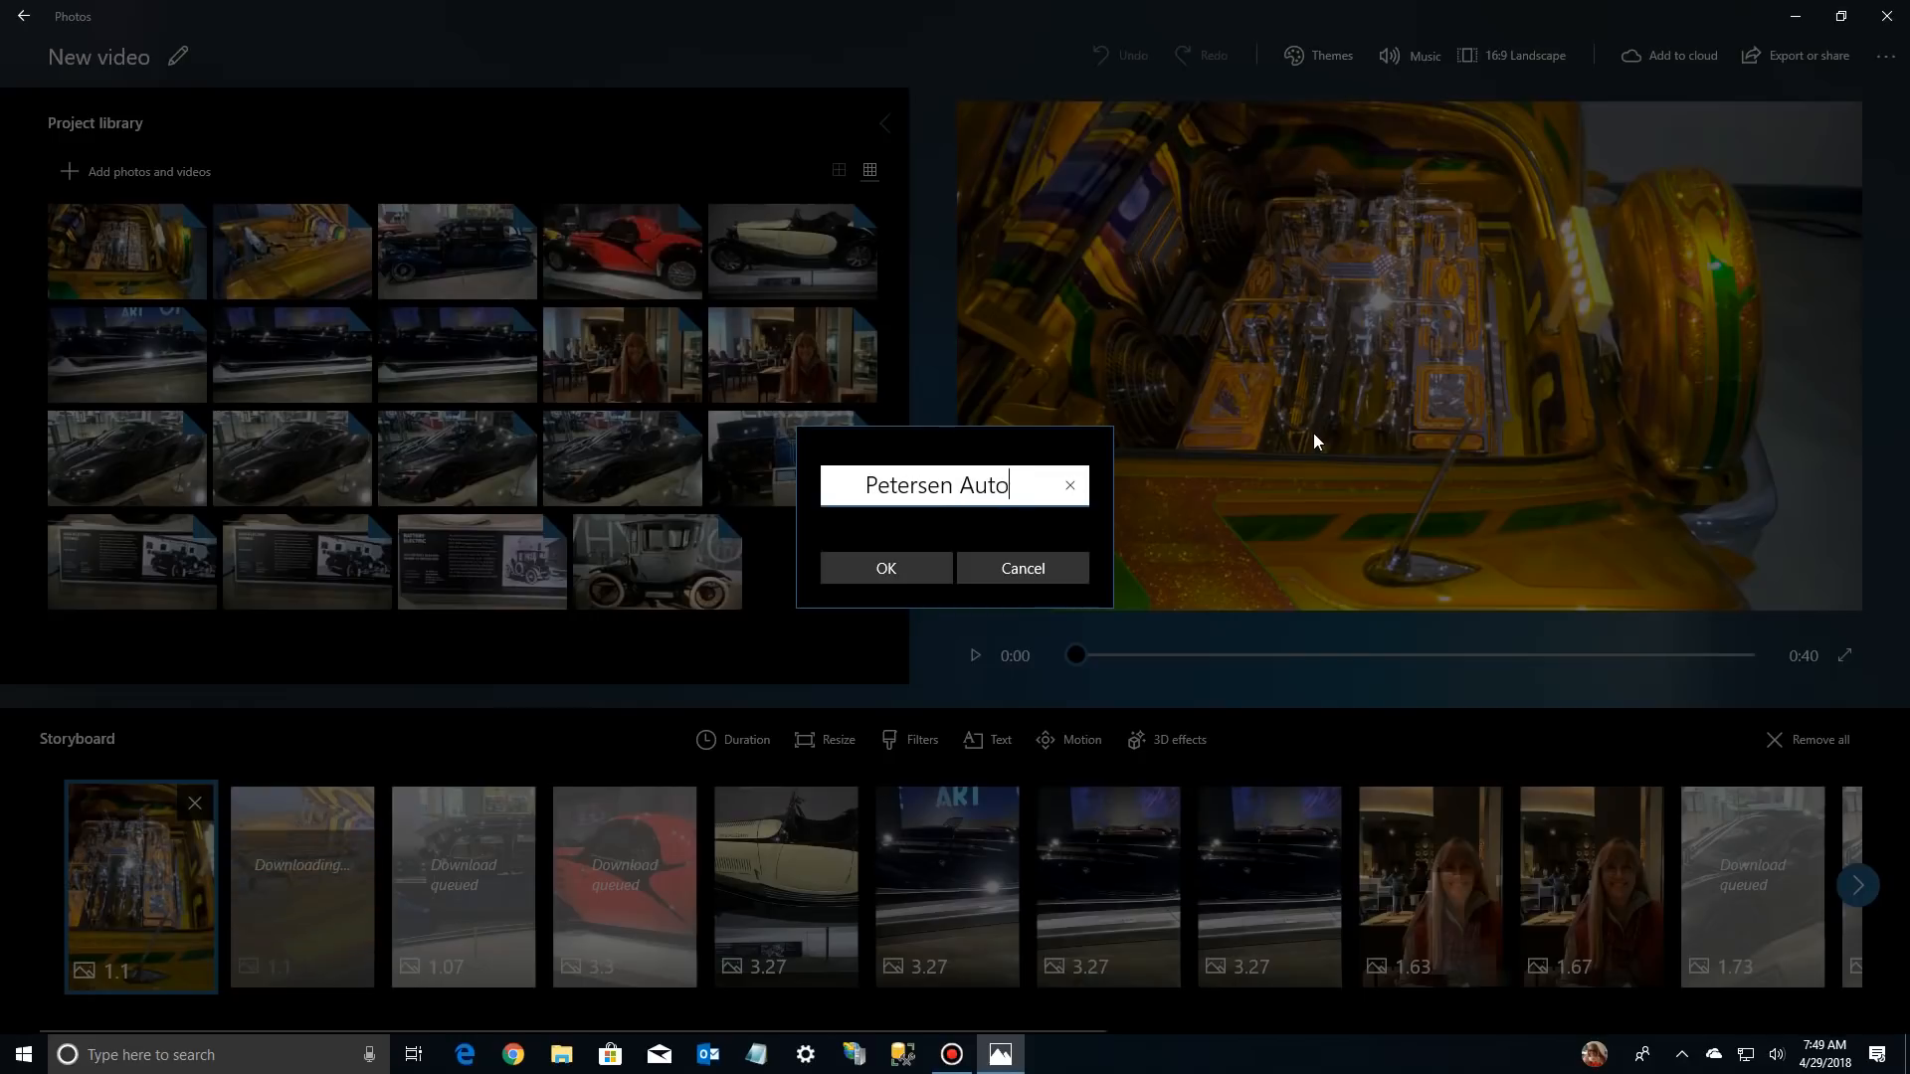
{"action": "type", "text": " Museum"}
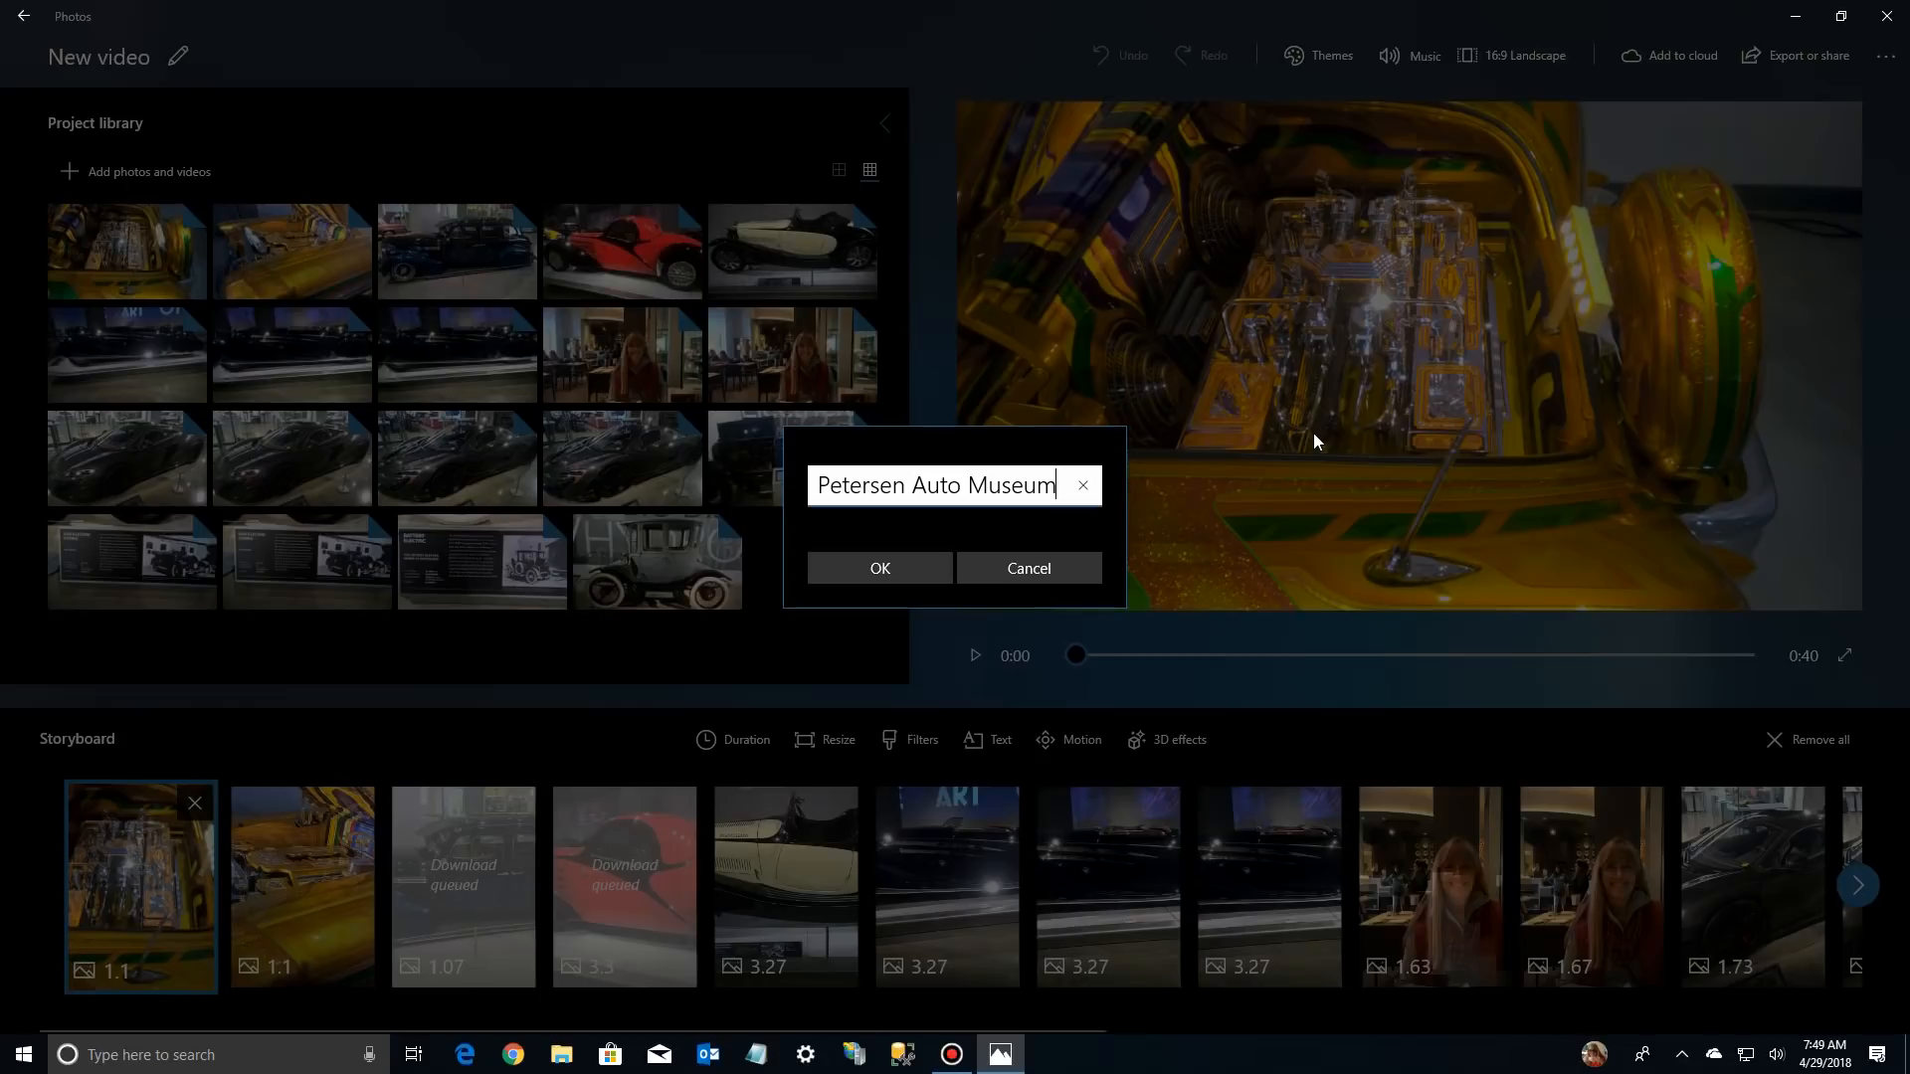
{"action": "left_click", "coordinate": [903, 568]}
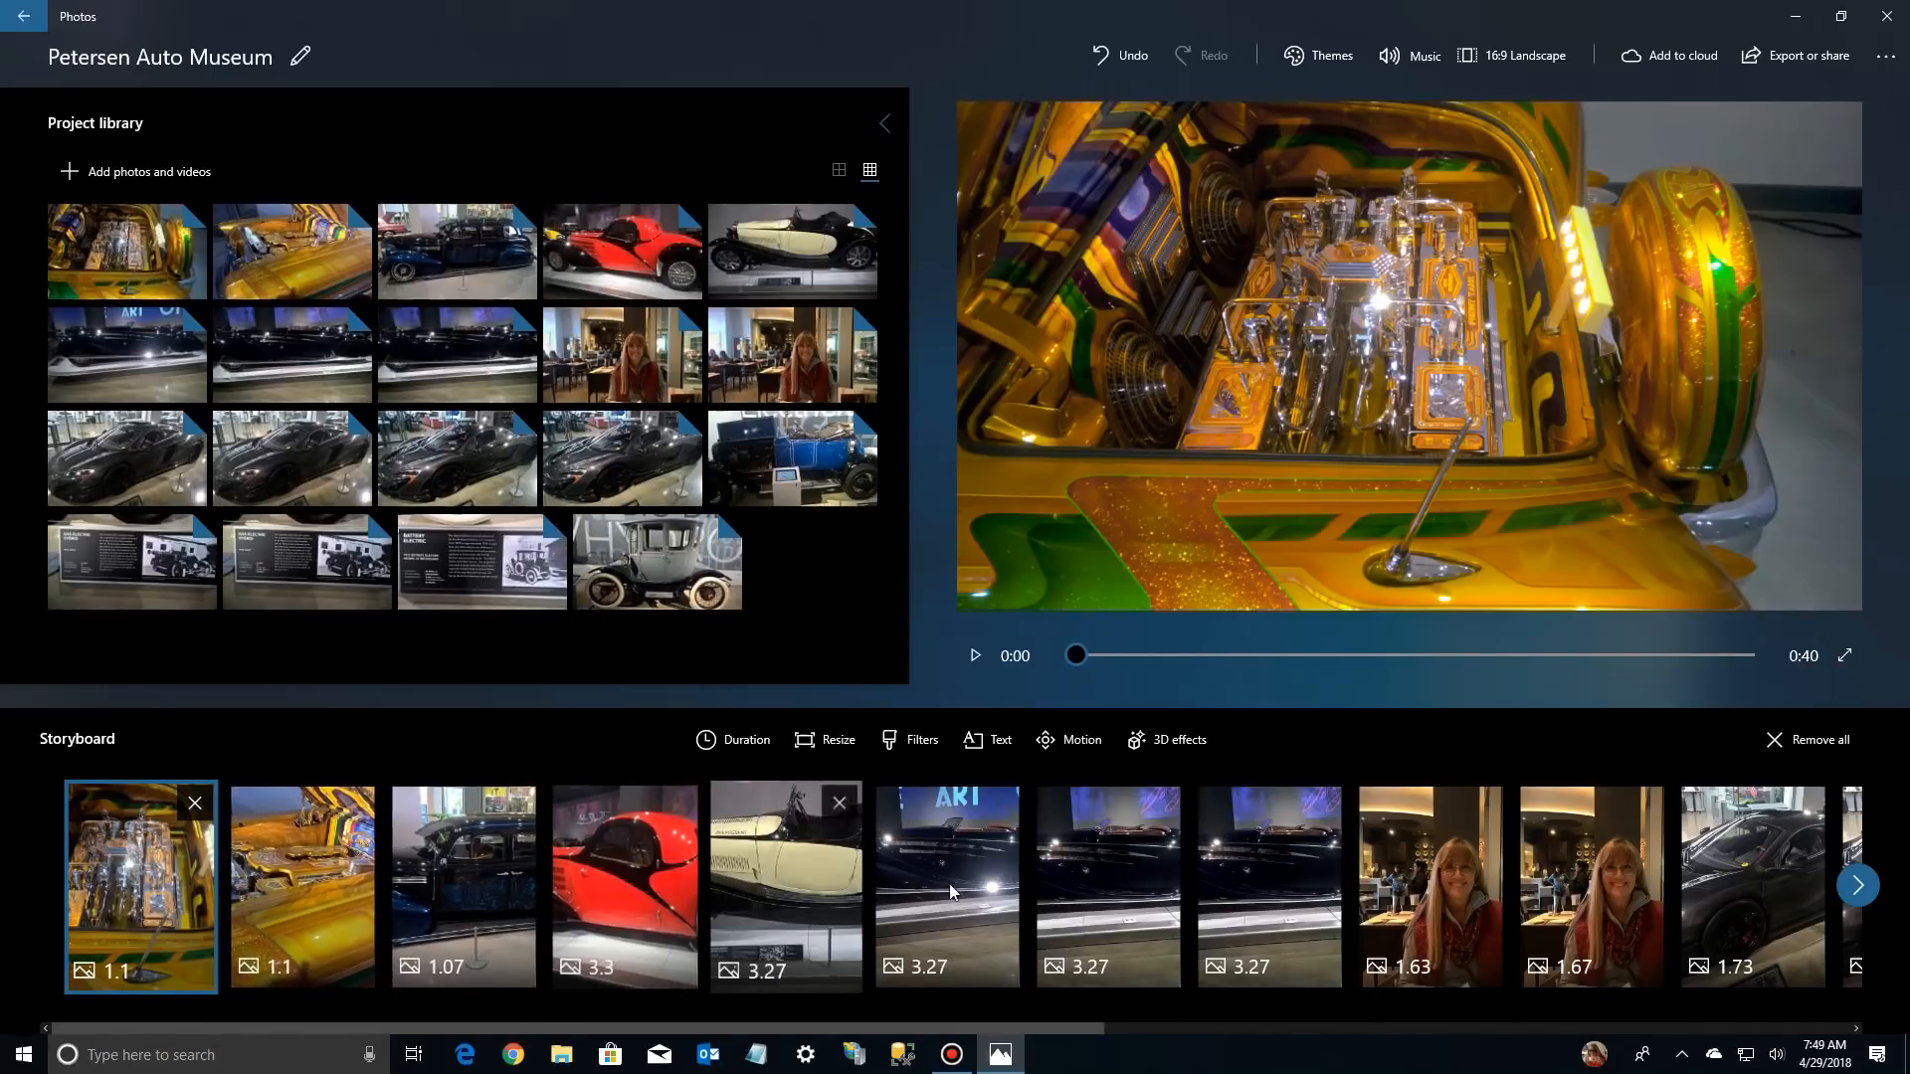
Add Petersen Automotive Museum.jpg from this PC's Saved Pictures folder to the project library and place it first in the storyboard
{"action": "left_click", "coordinate": [1859, 886]}
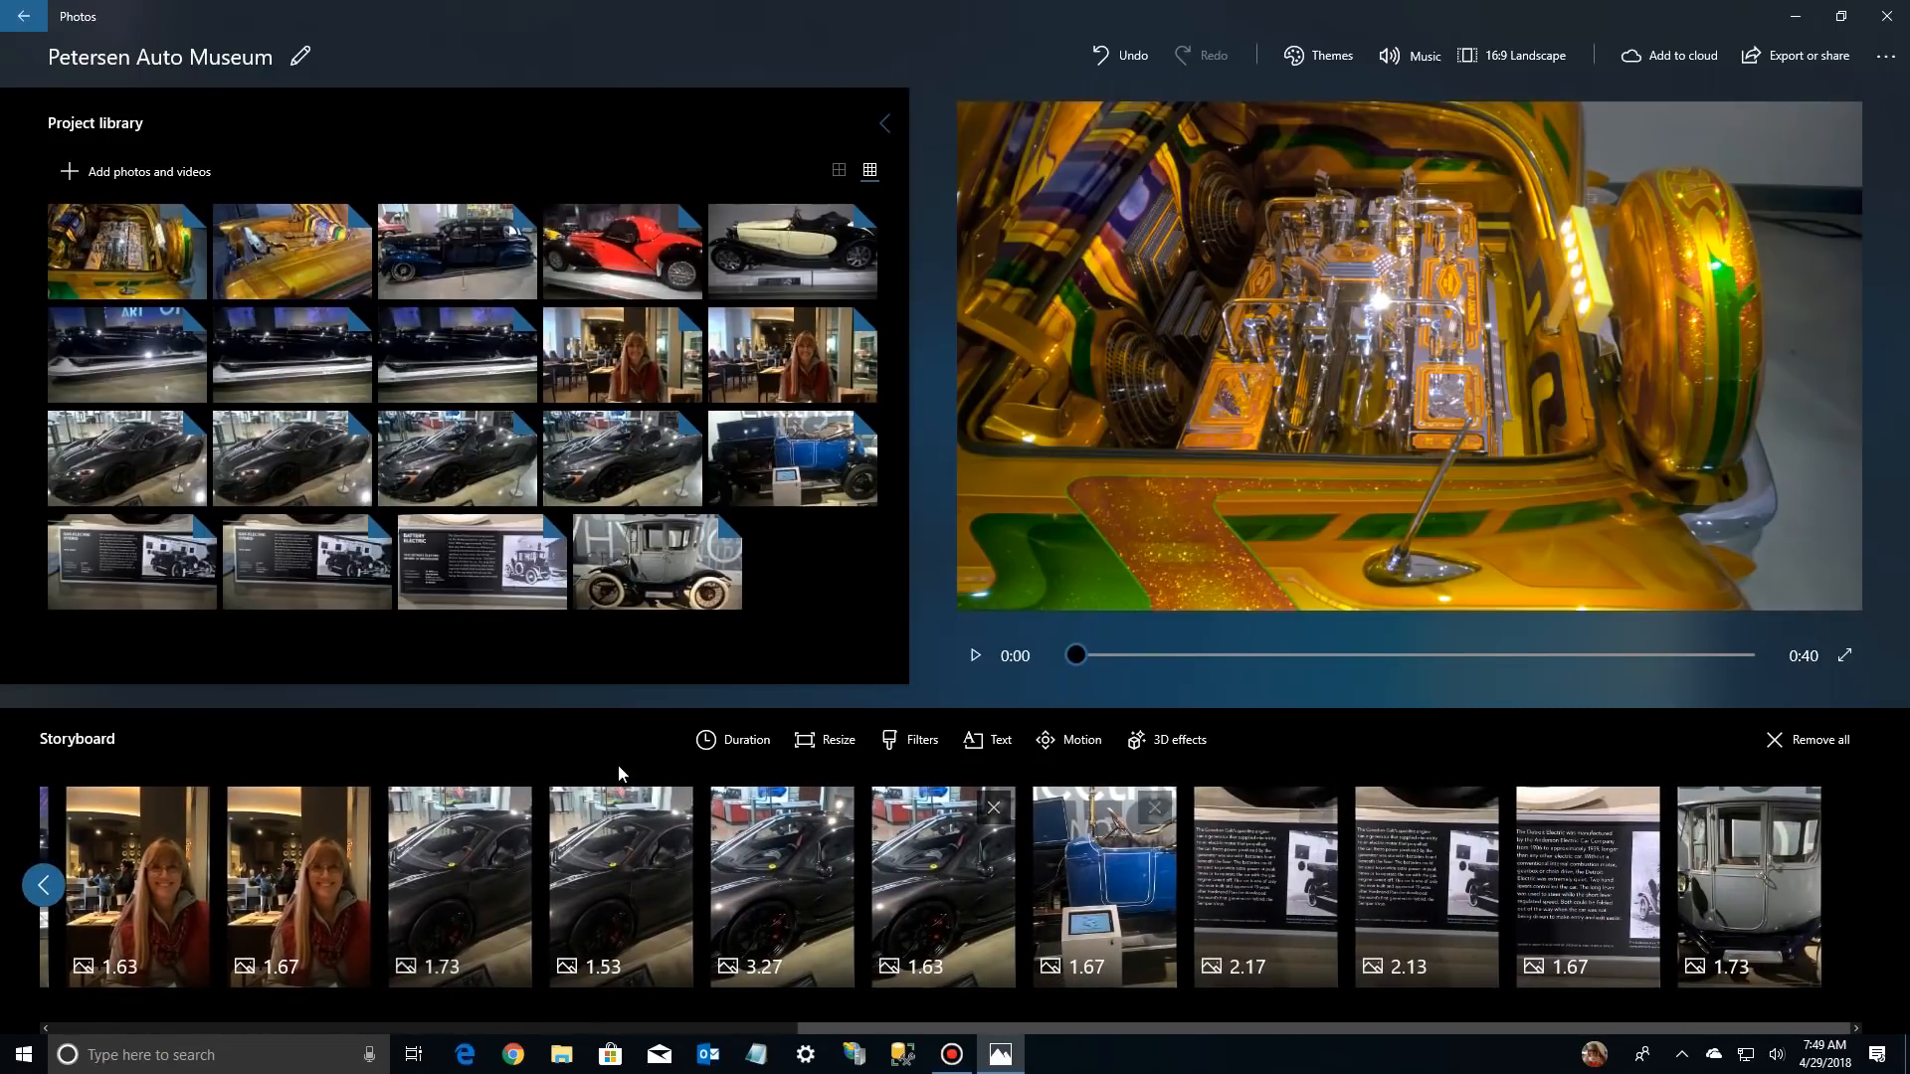
{"action": "left_click", "coordinate": [48, 881]}
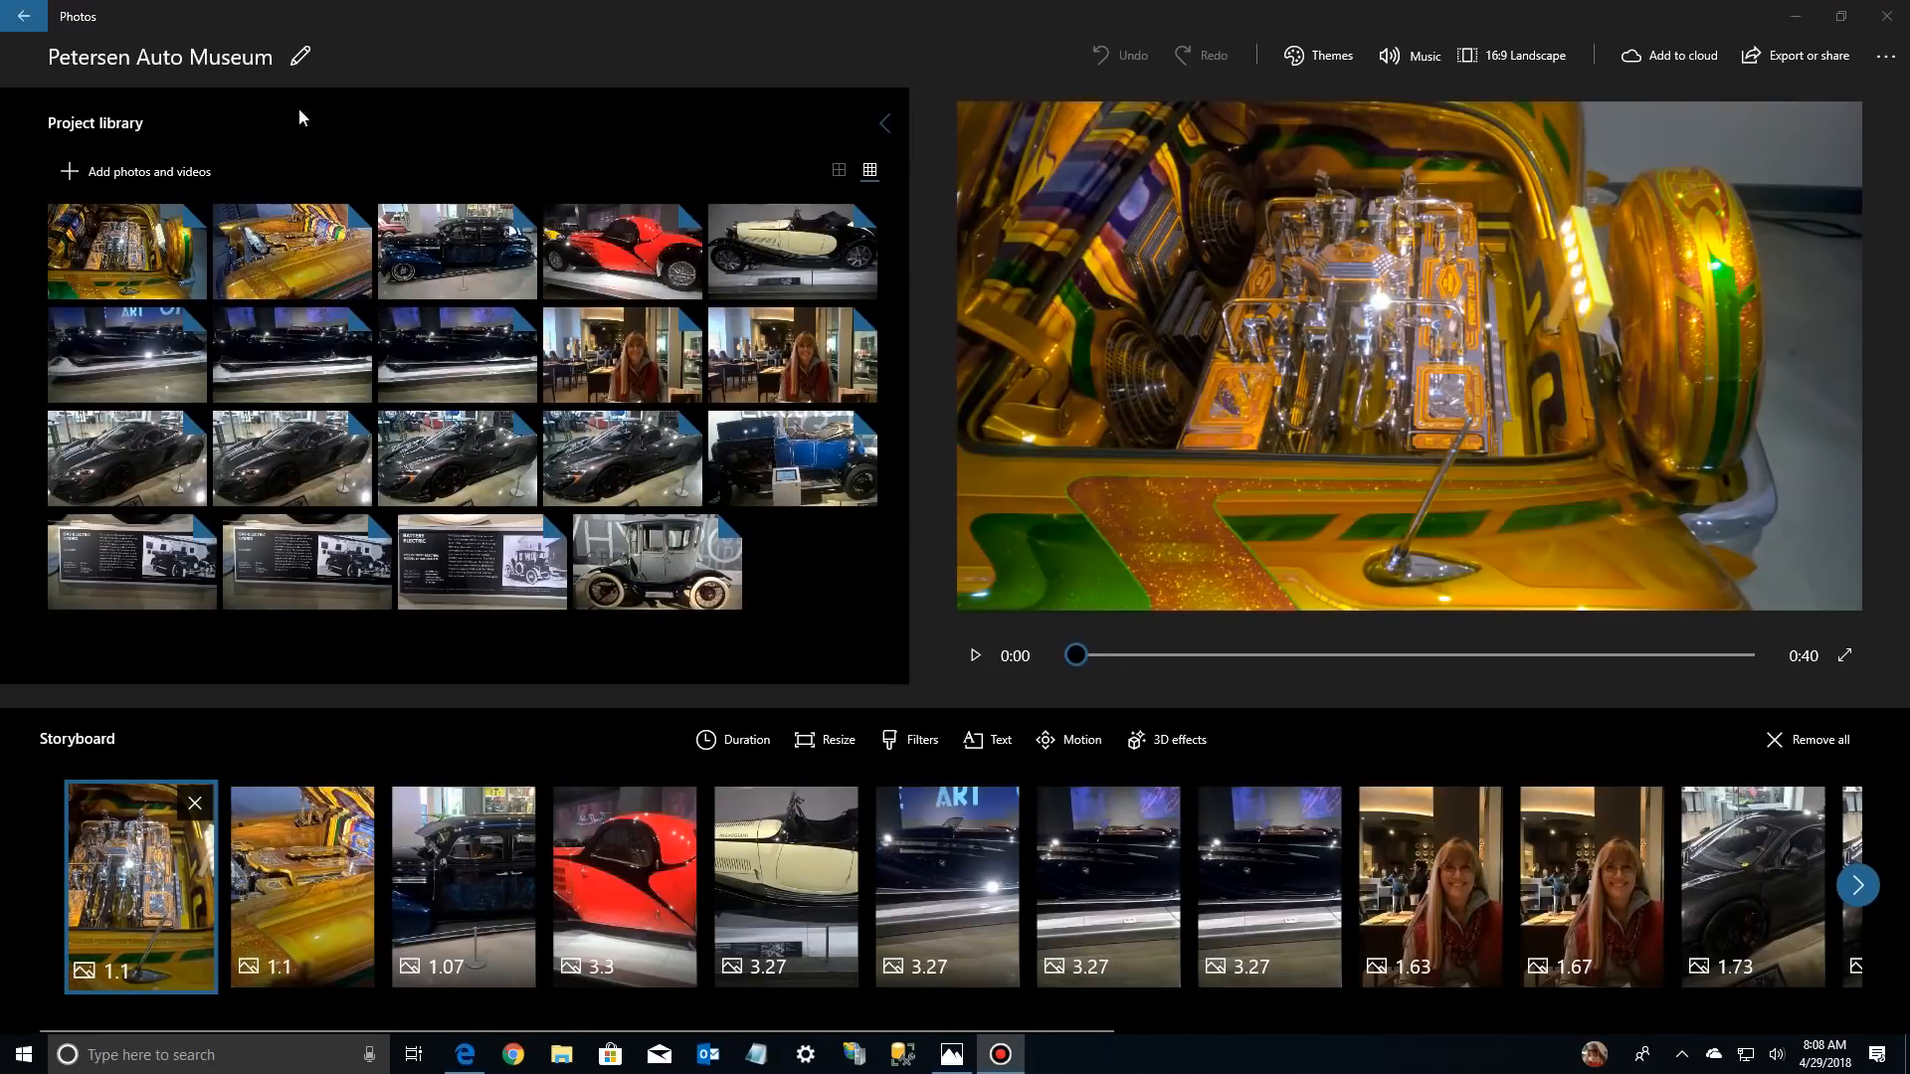
{"action": "left_click", "coordinate": [117, 172]}
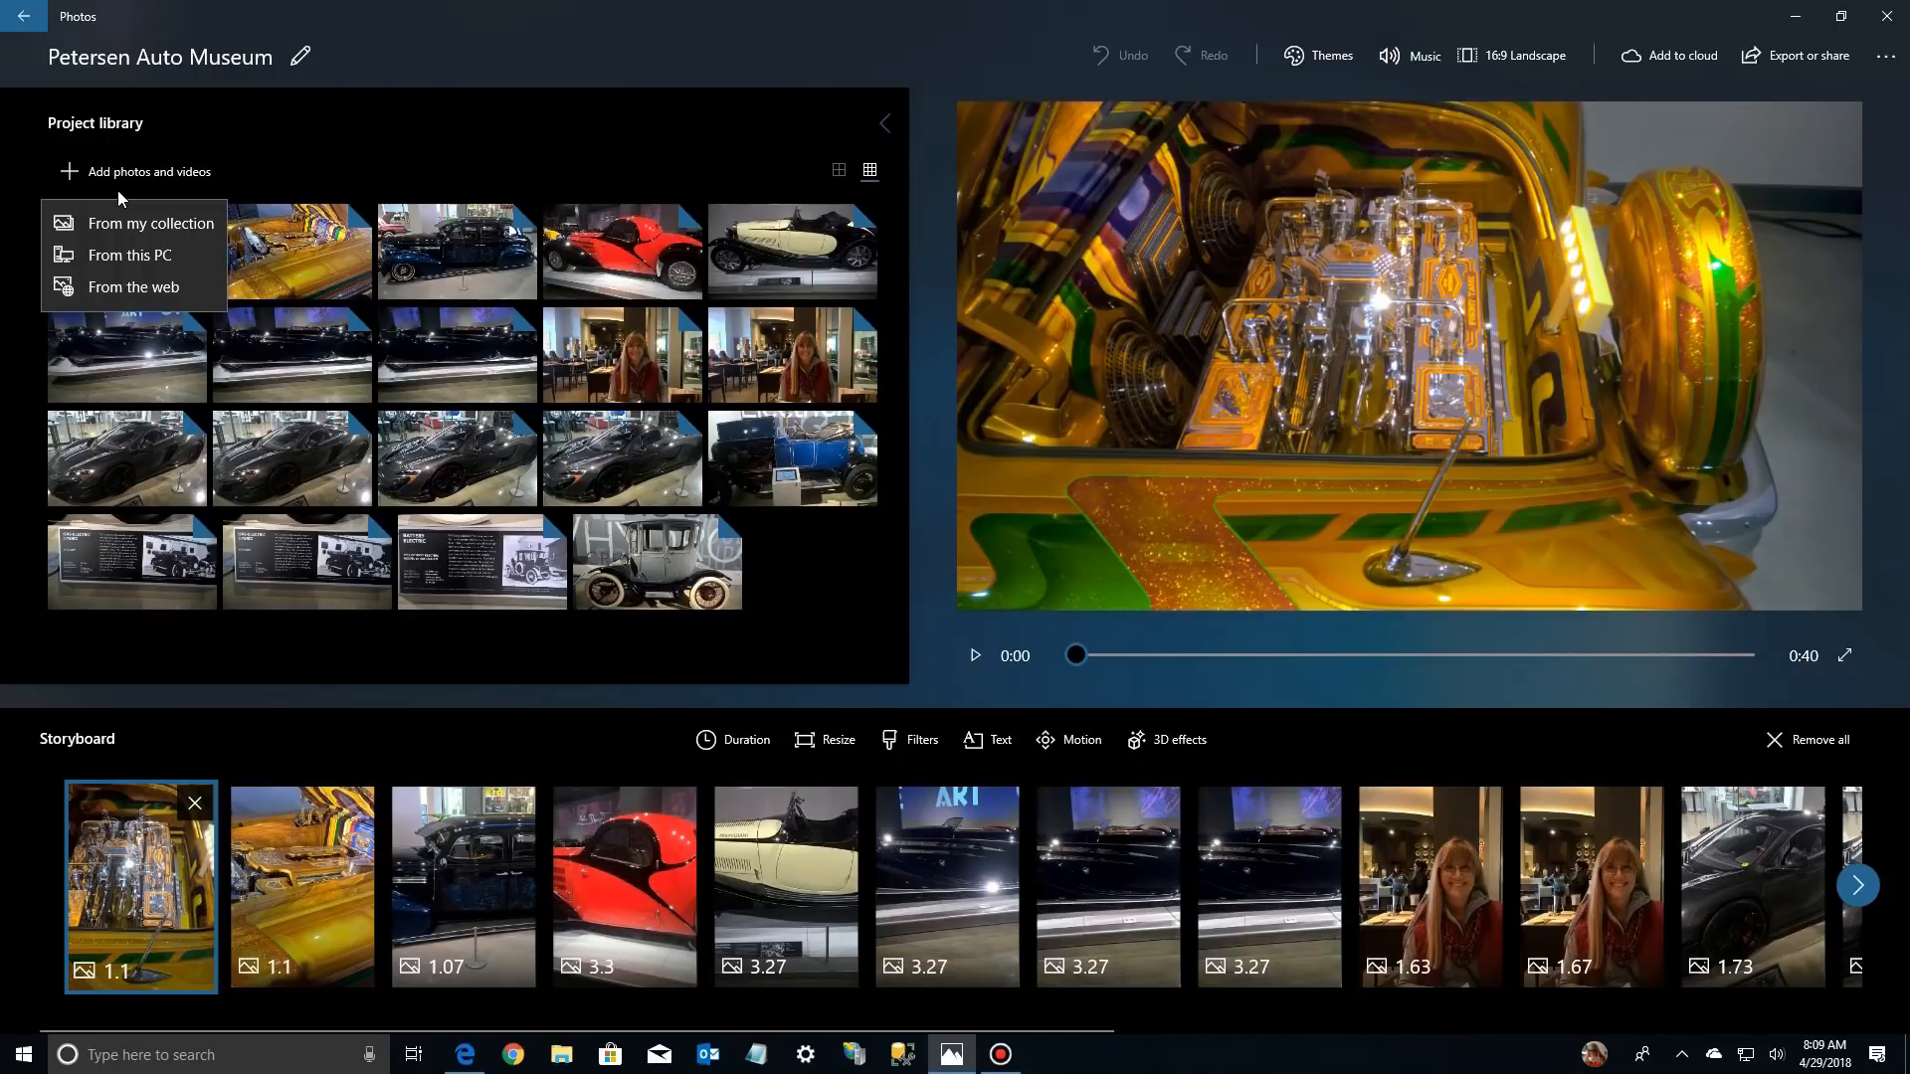
{"action": "left_click", "coordinate": [117, 255]}
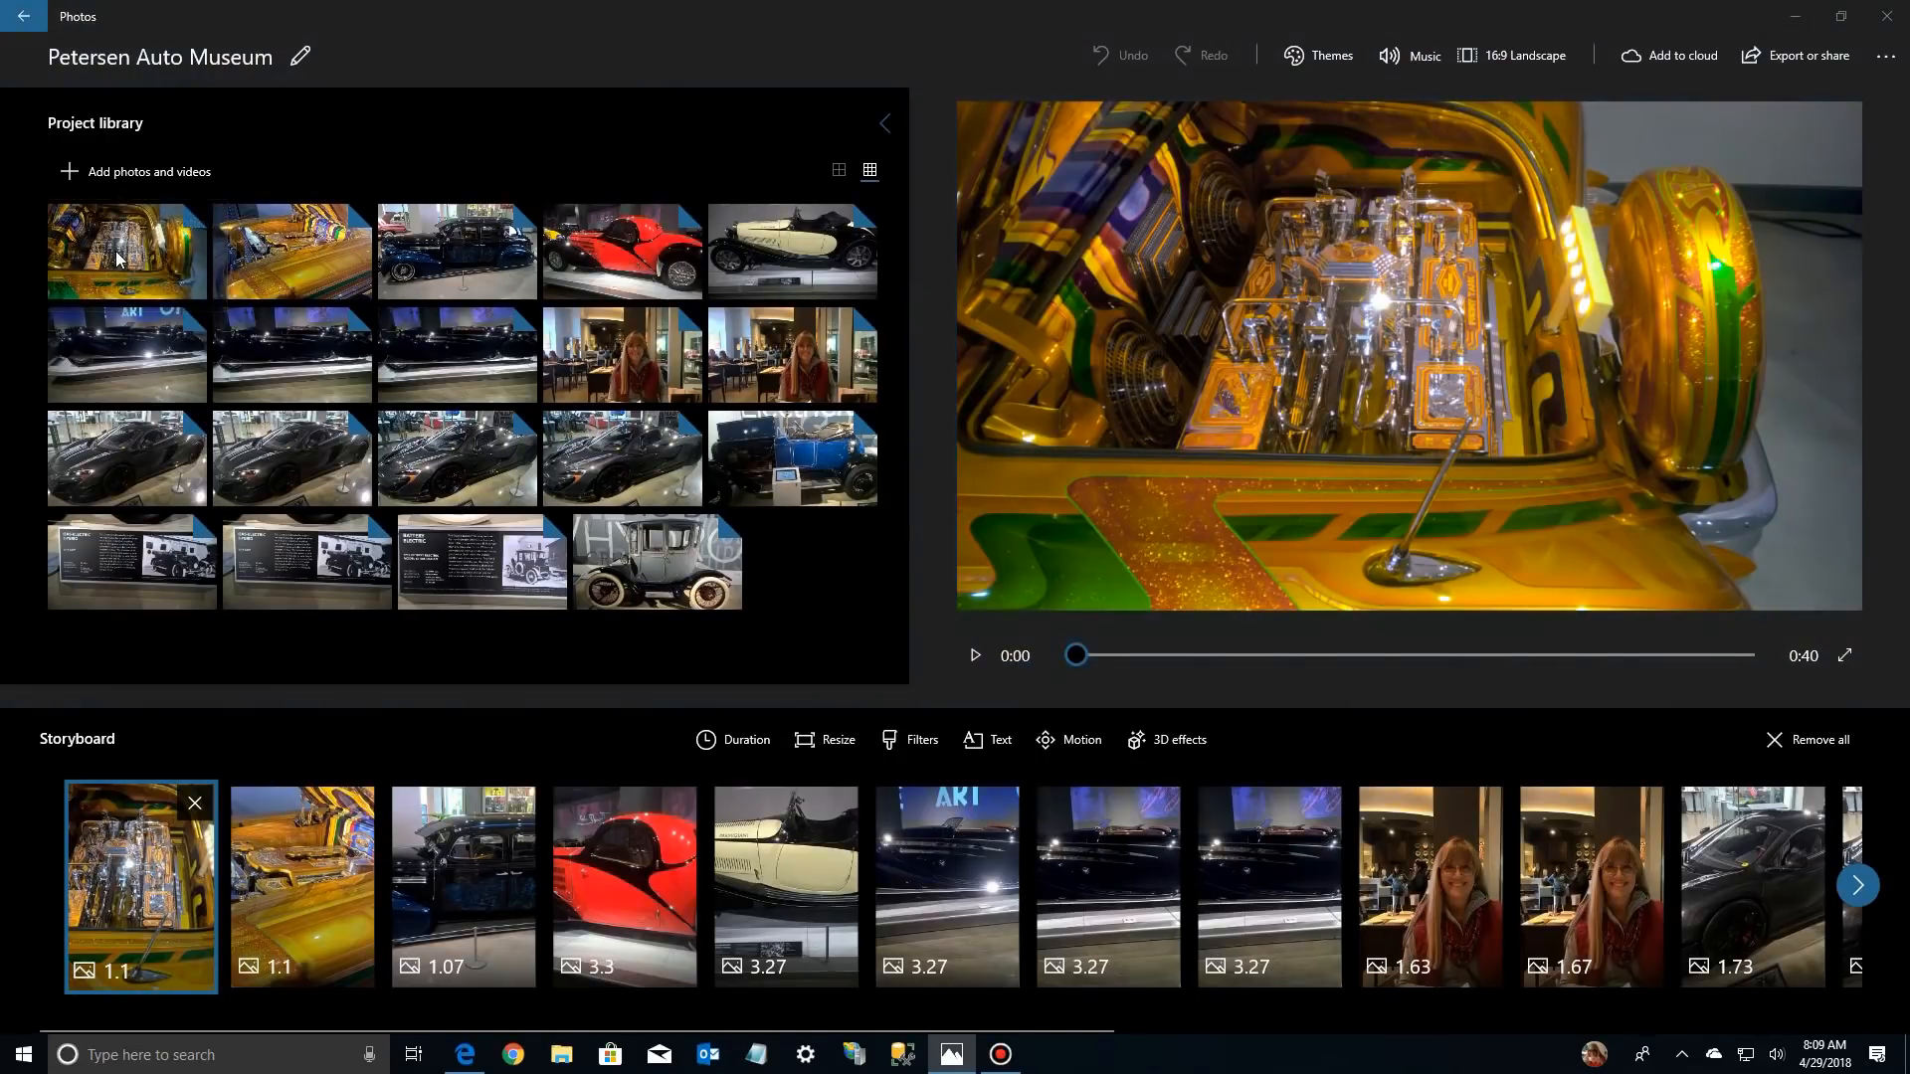
{"action": "left_click", "coordinate": [330, 155]}
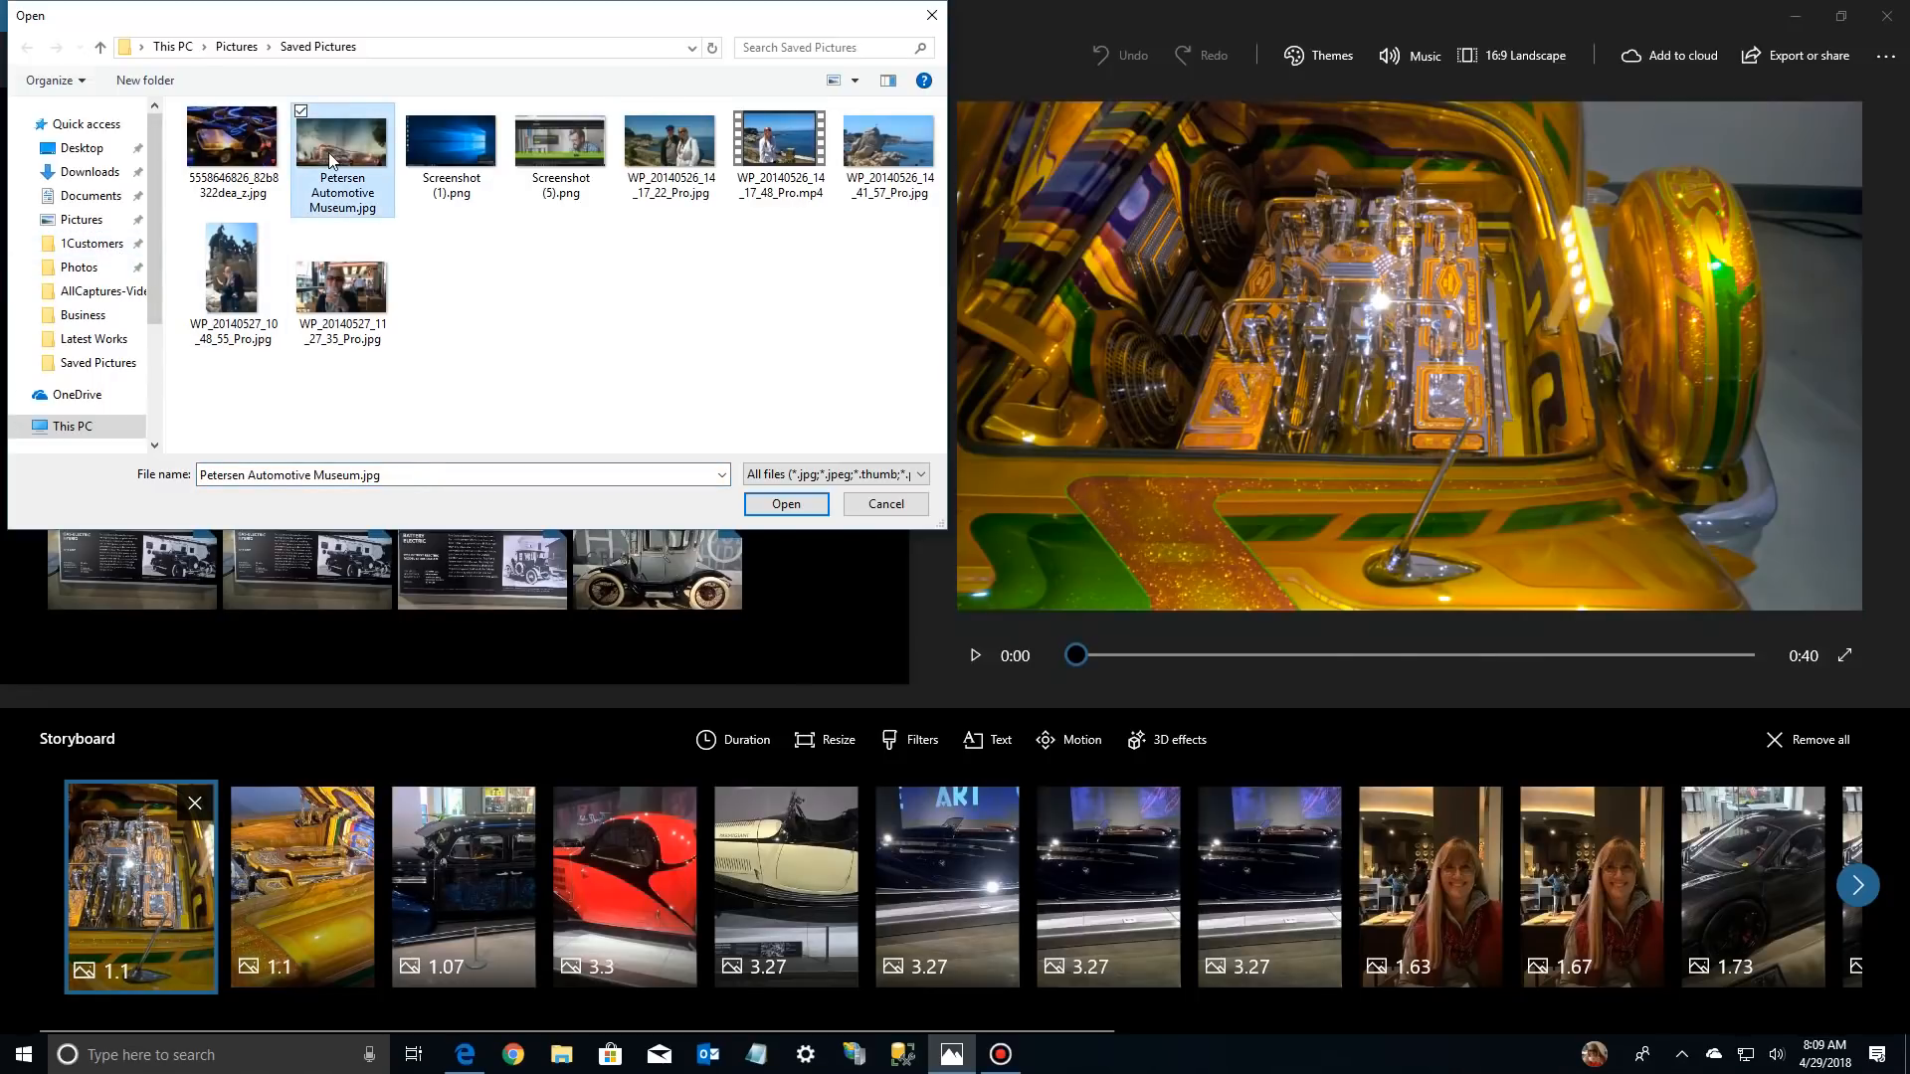
{"action": "double_click", "coordinate": [328, 153]}
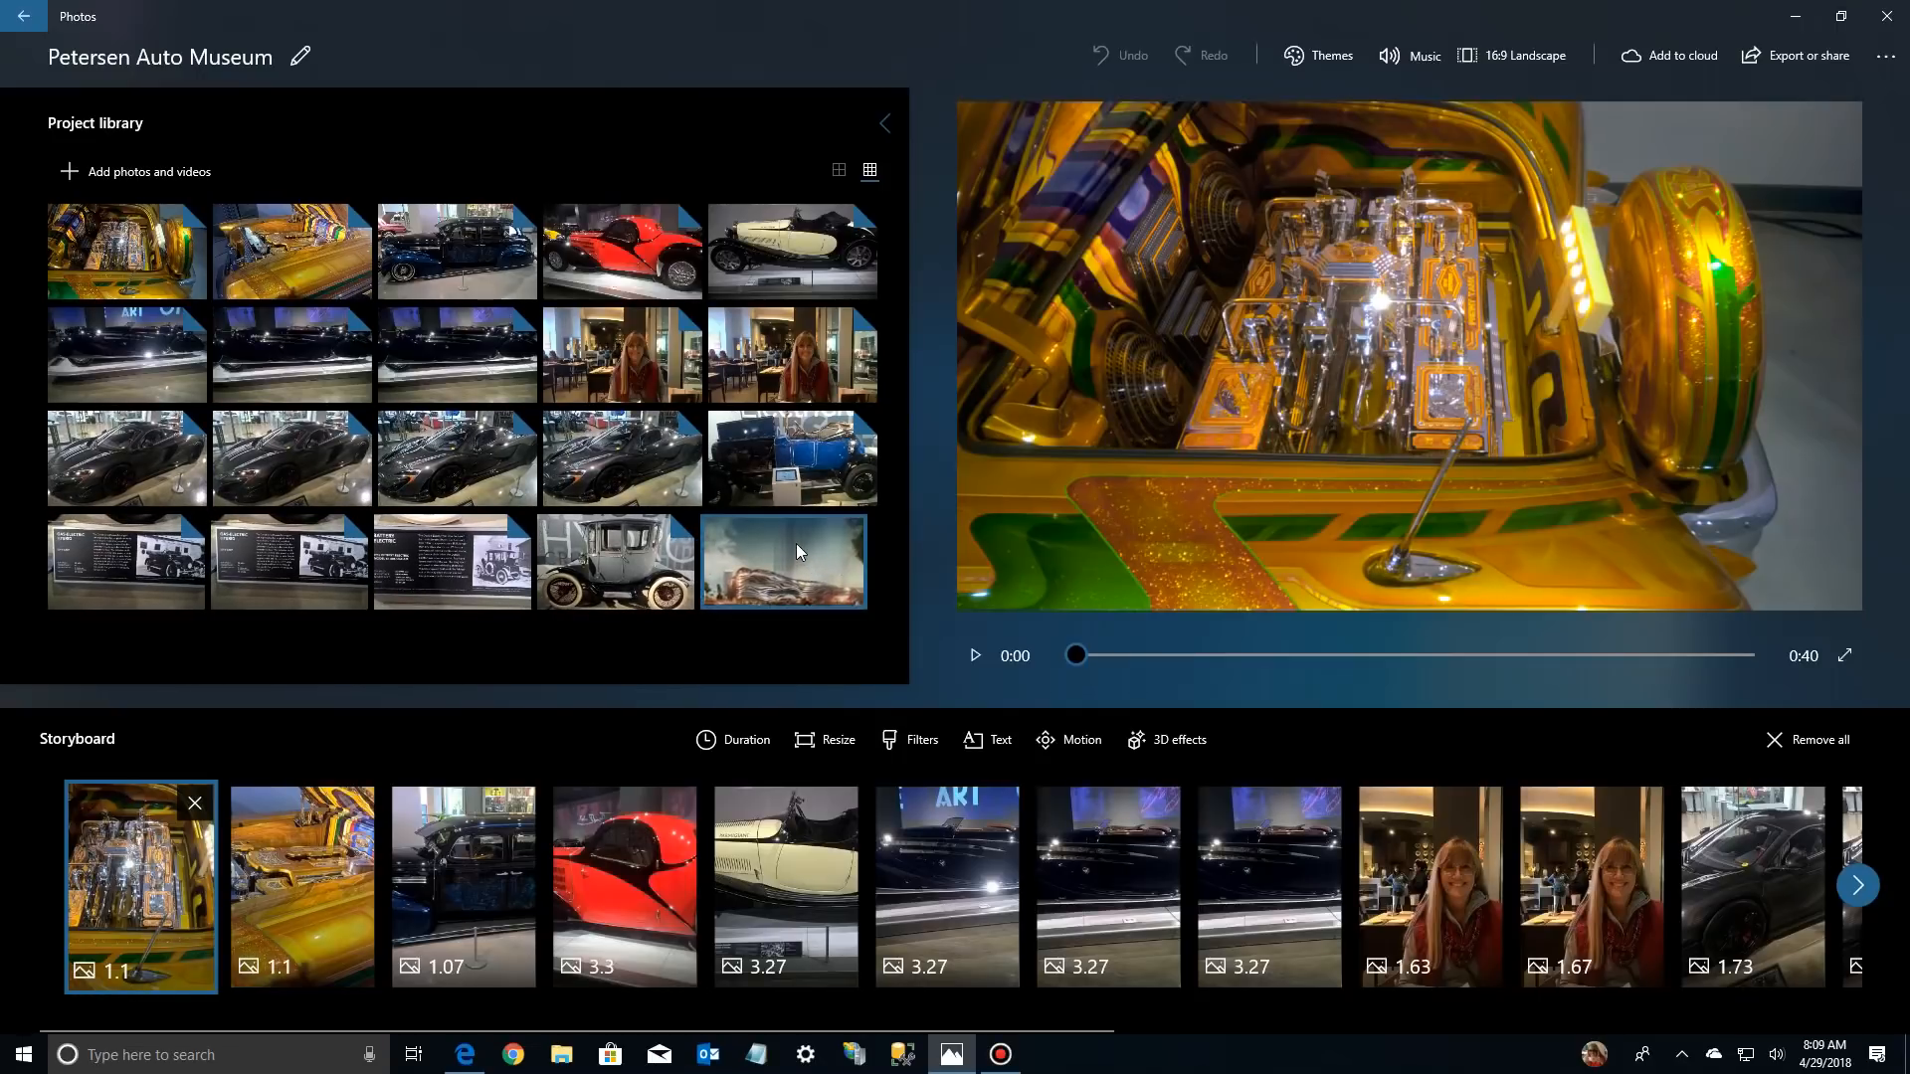
{"action": "left_click_drag", "start_coordinate": [796, 553], "coordinate": [116, 806]}
{"action": "left_click_drag", "start_coordinate": [126, 829], "coordinate": [127, 831]}
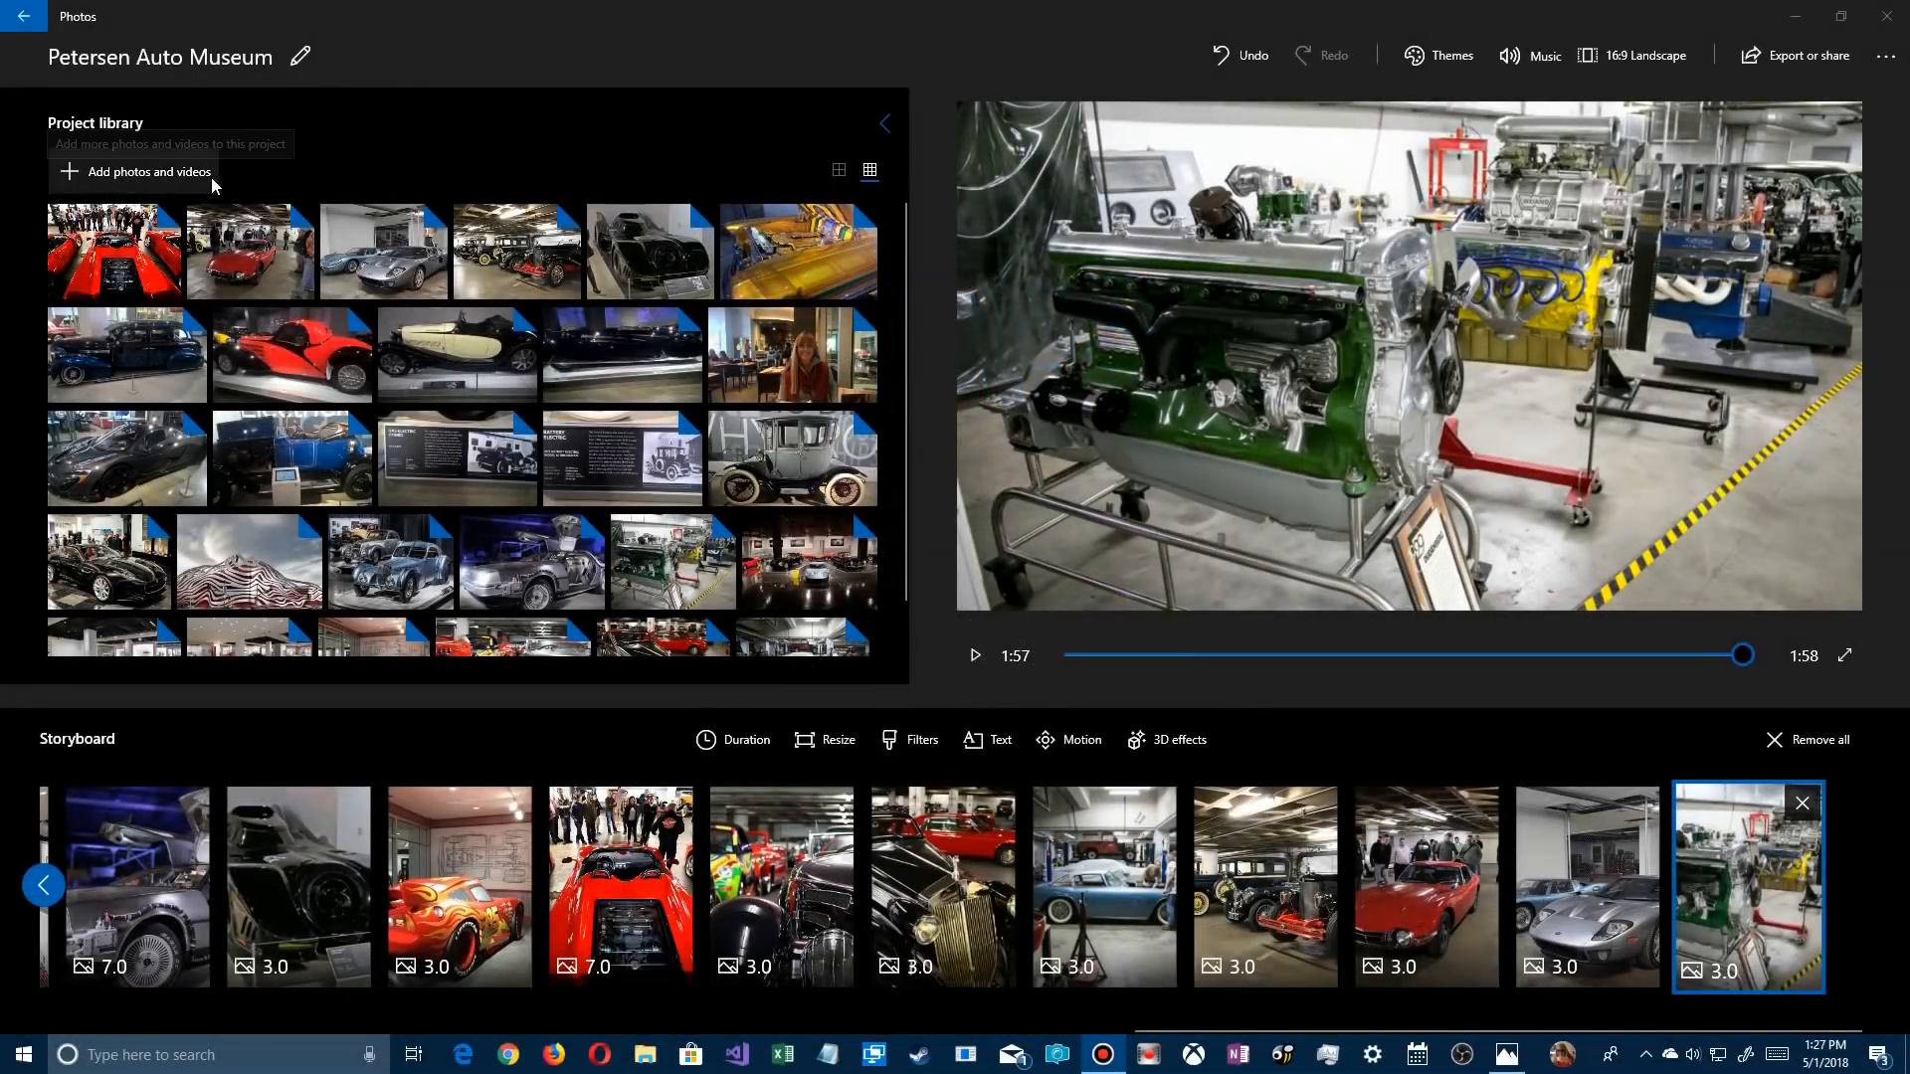
Add a video clip from this PC to the project library and place it in the storyboard
{"action": "left_click", "coordinate": [179, 176]}
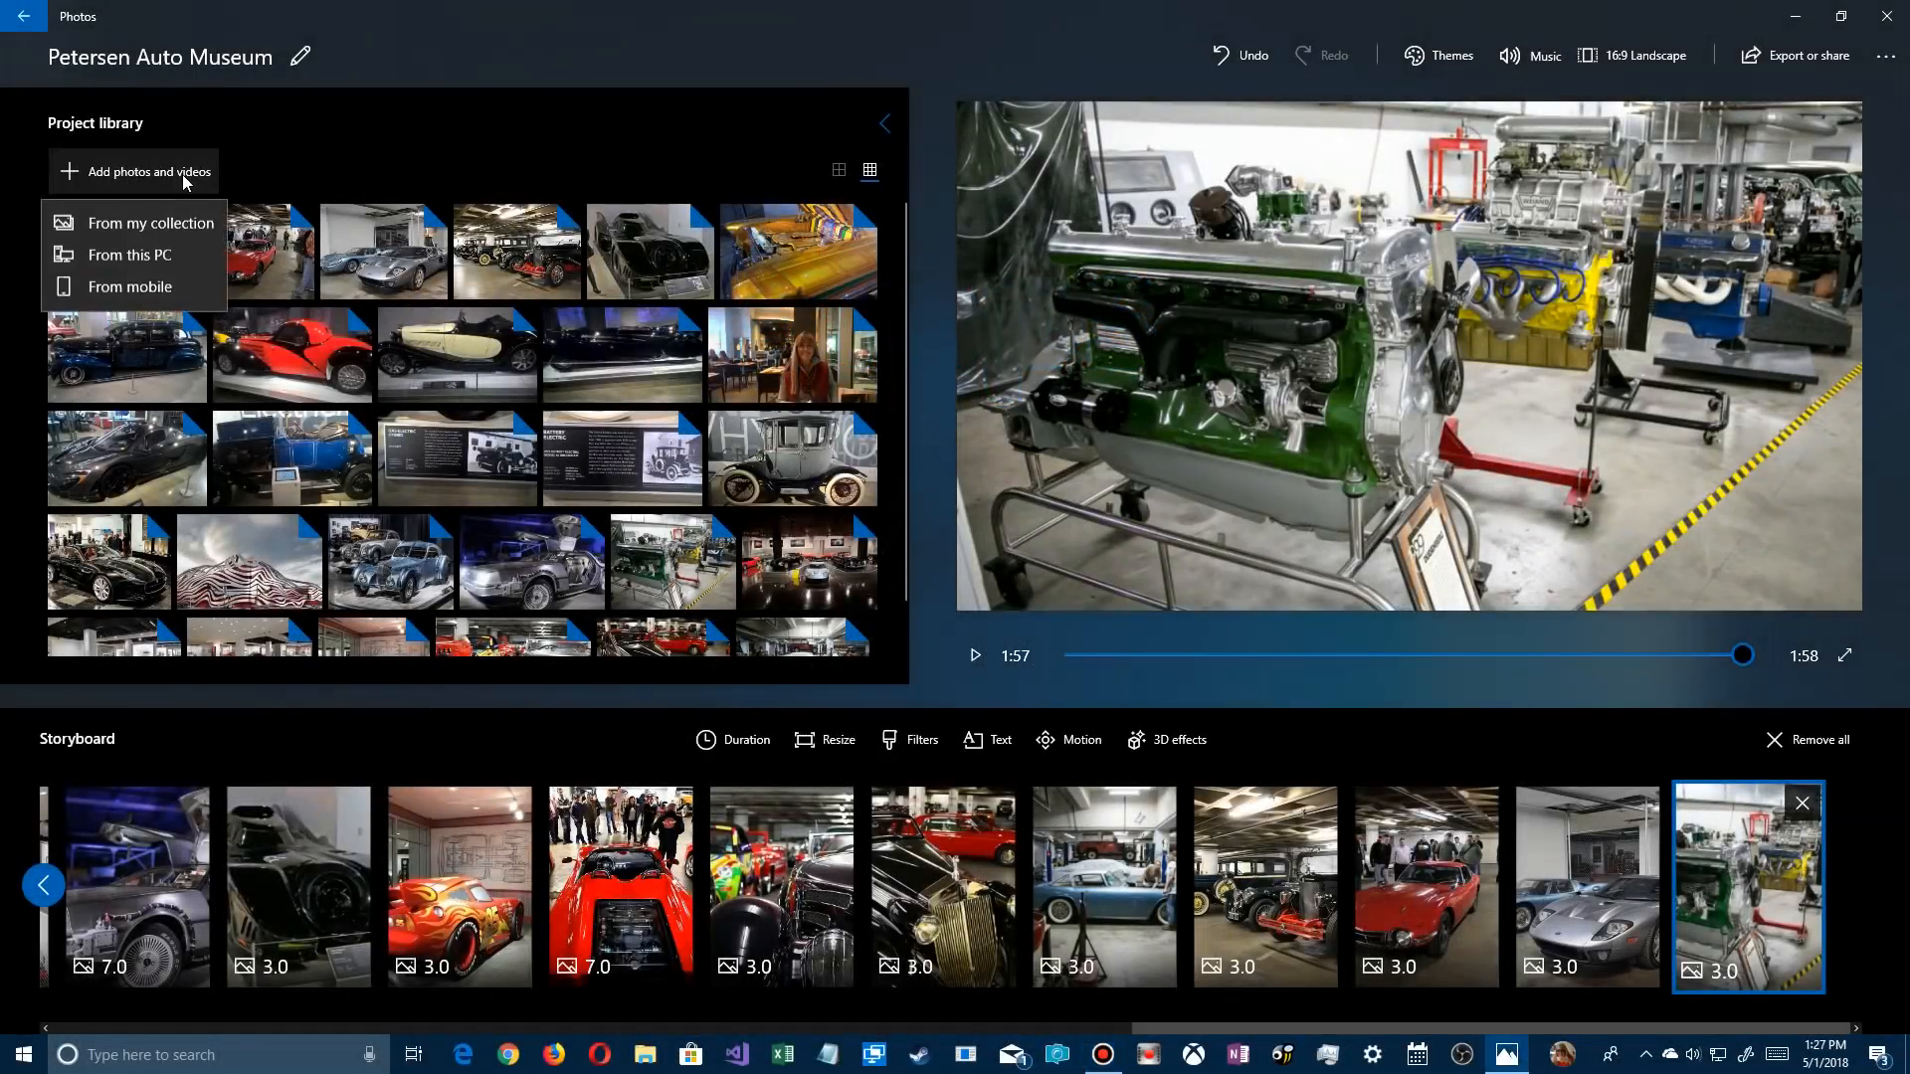
{"action": "left_click", "coordinate": [119, 257]}
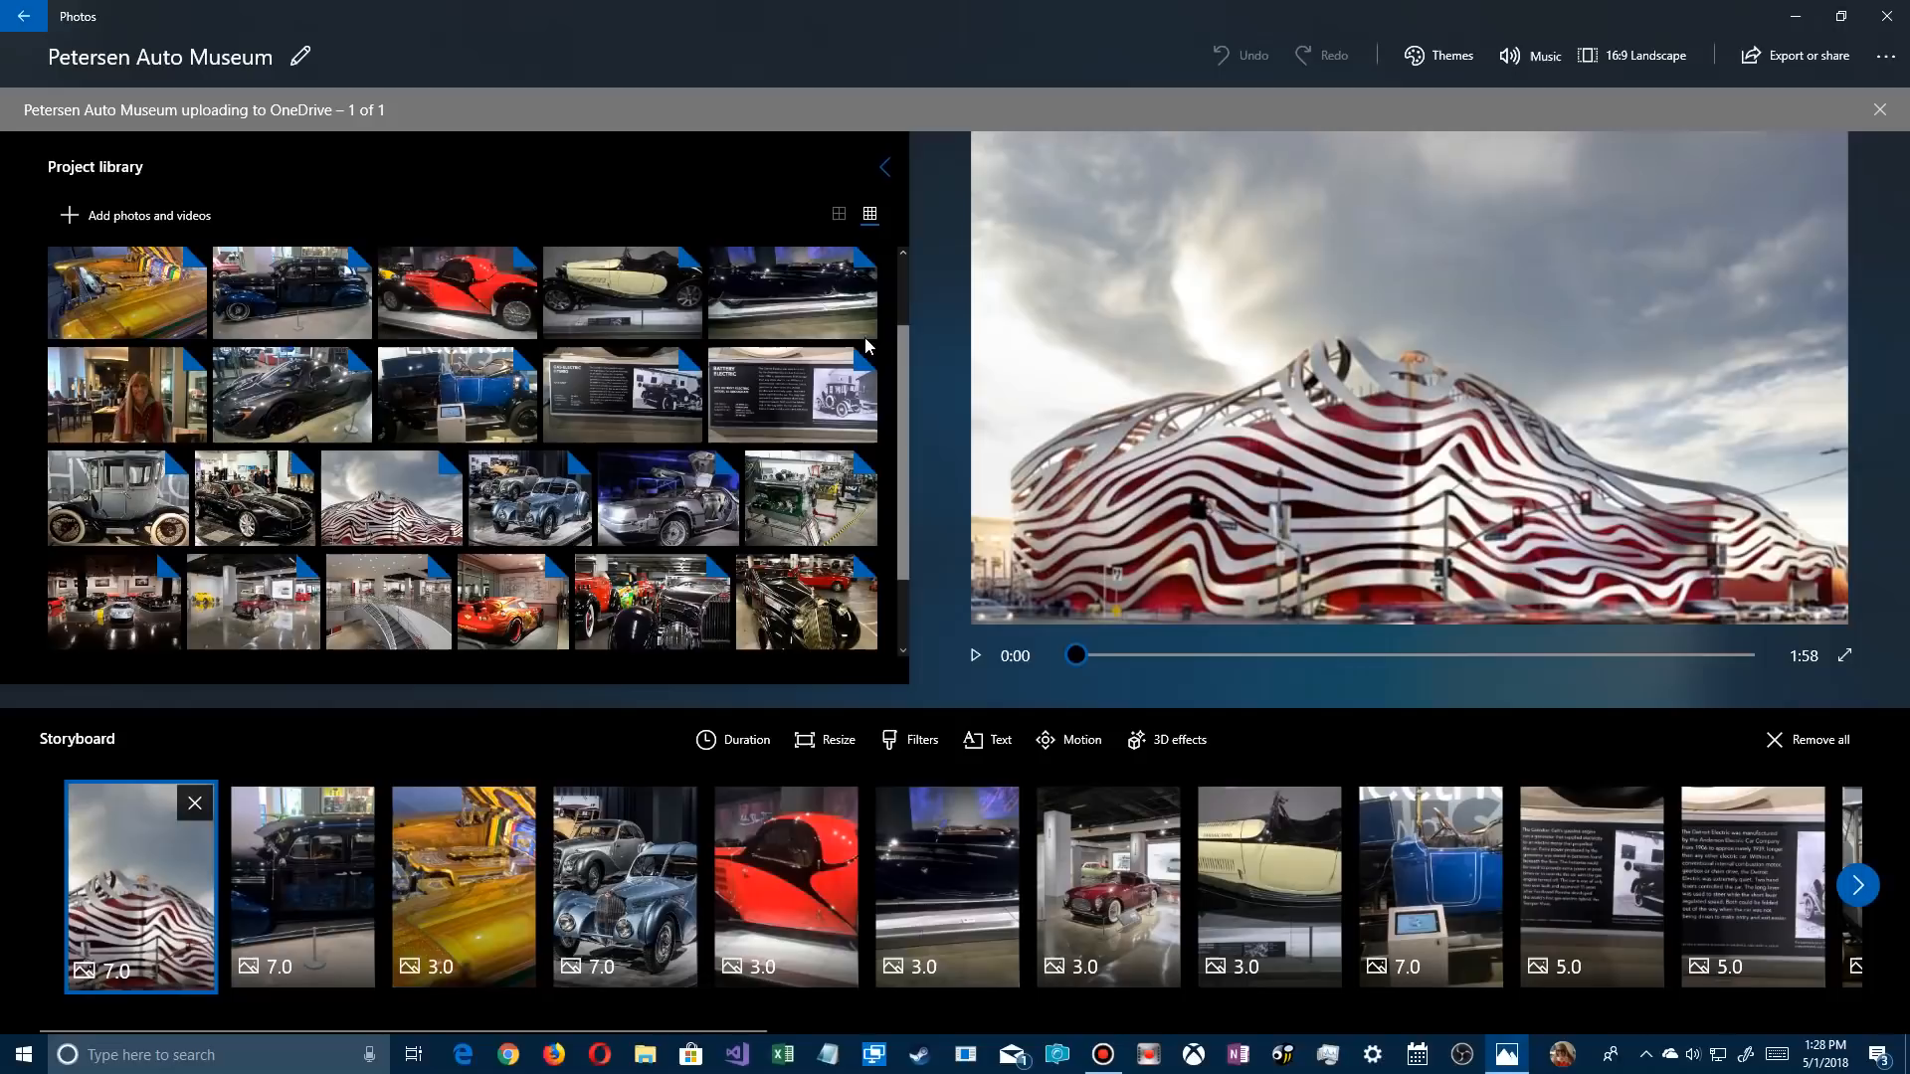
{"action": "left_click_drag", "start_coordinate": [906, 360], "coordinate": [941, 247]}
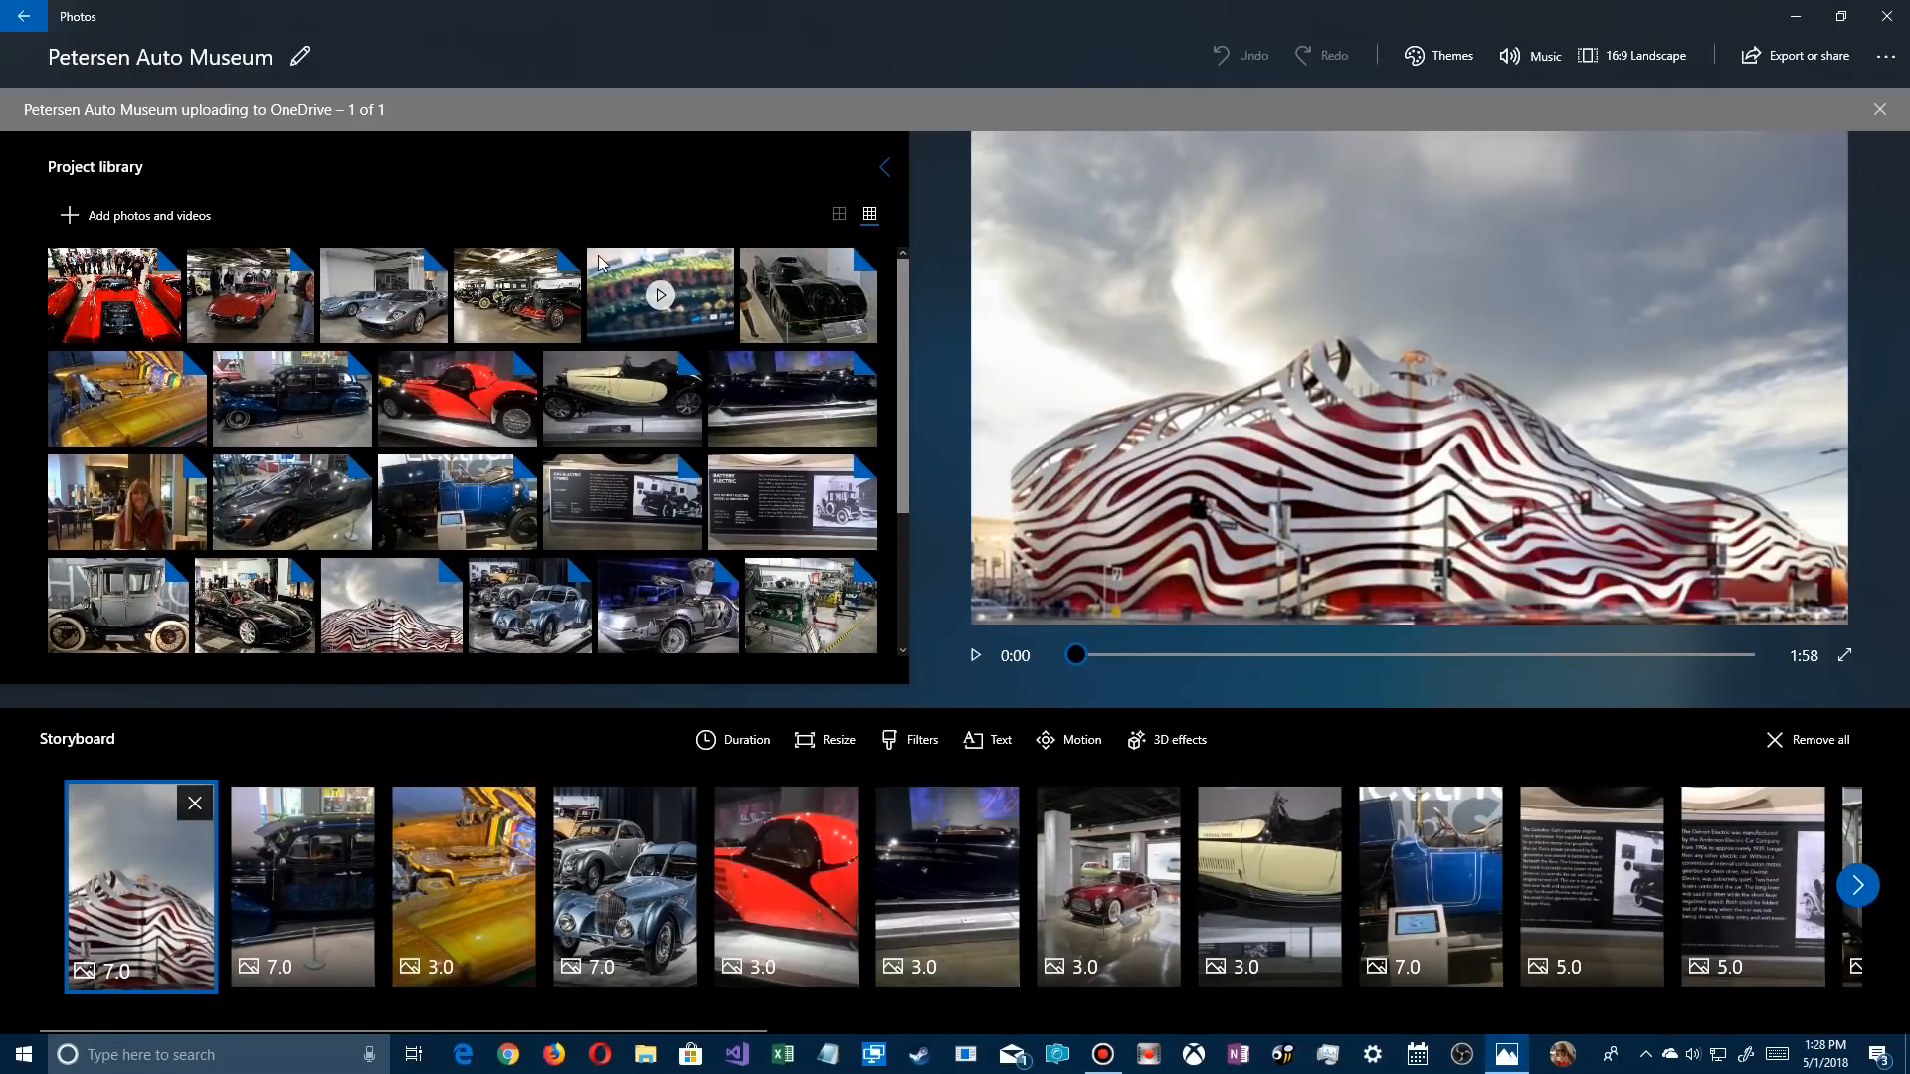
{"action": "left_click_drag", "start_coordinate": [605, 262], "coordinate": [1753, 947]}
{"action": "left_click", "coordinate": [1753, 947]}
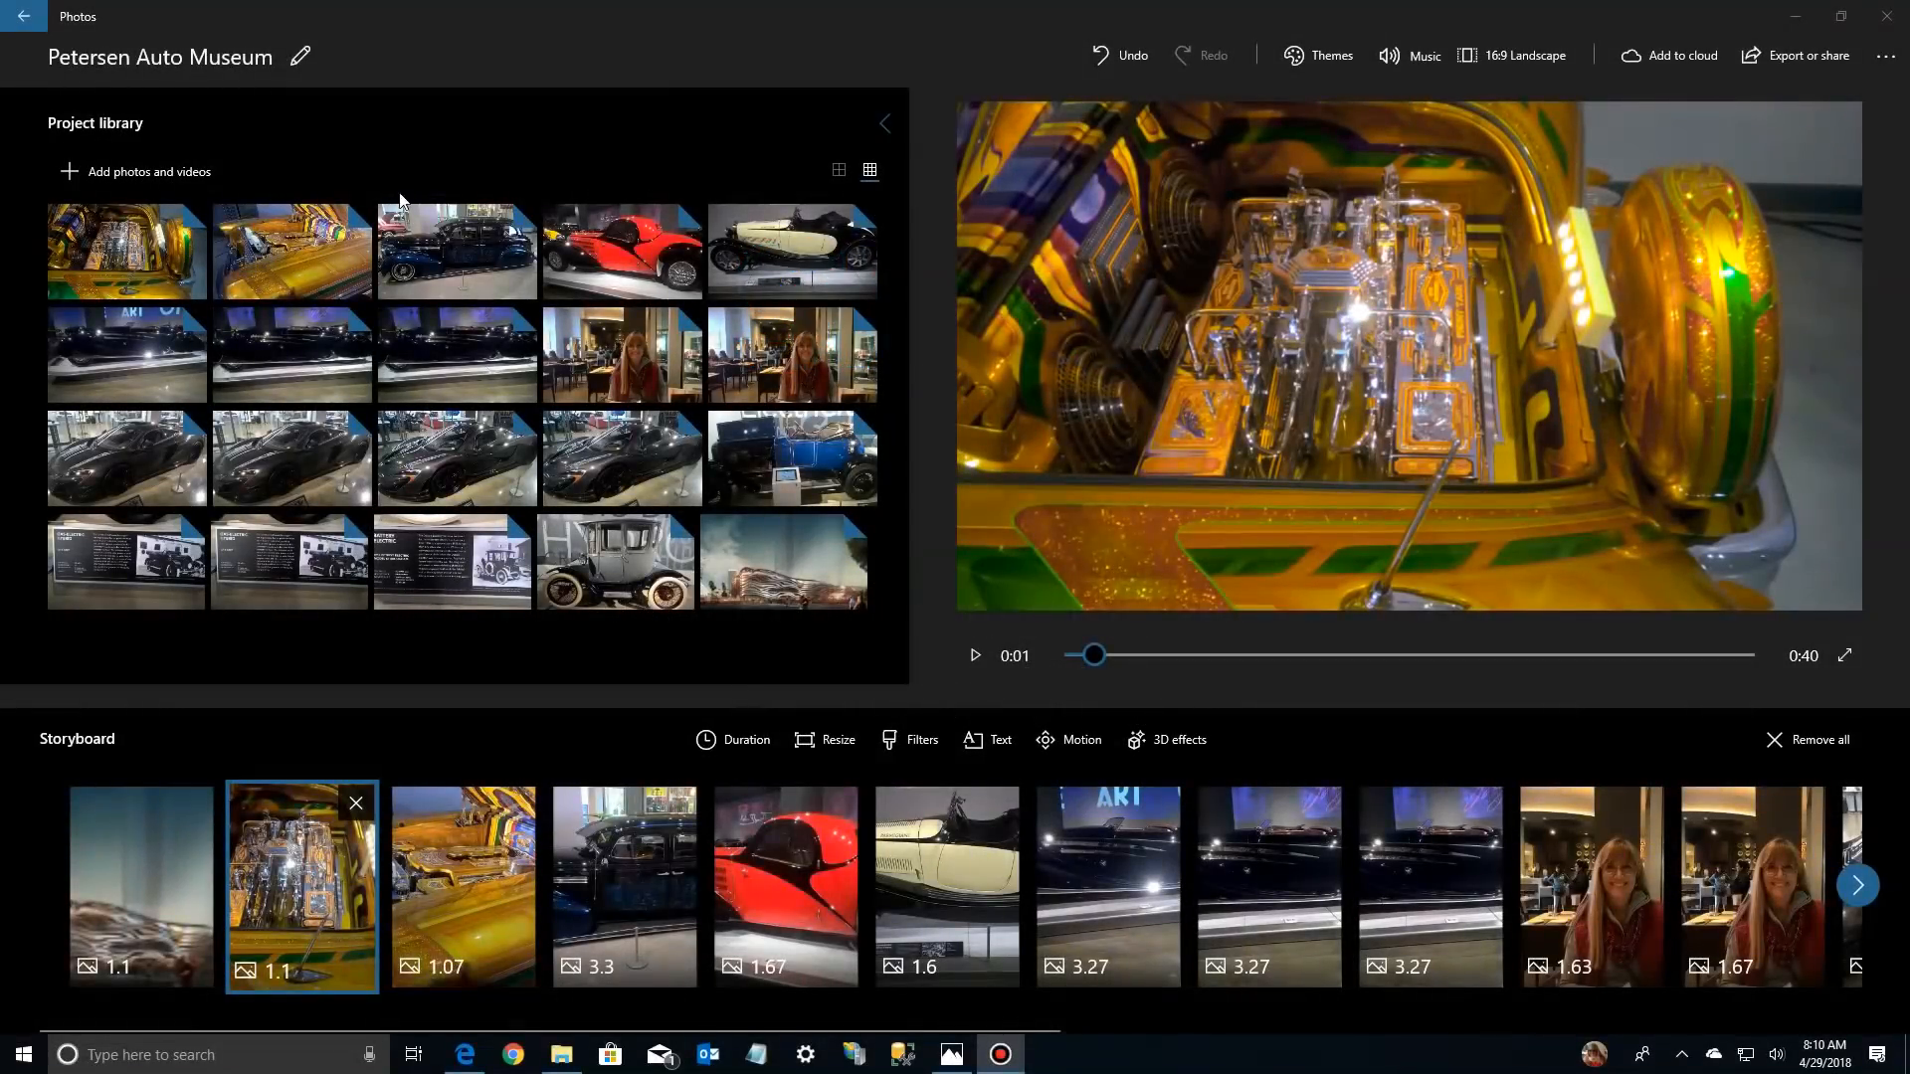
Start adding photos from the web and search Bing for Petersen Auto images
{"action": "left_click", "coordinate": [145, 169]}
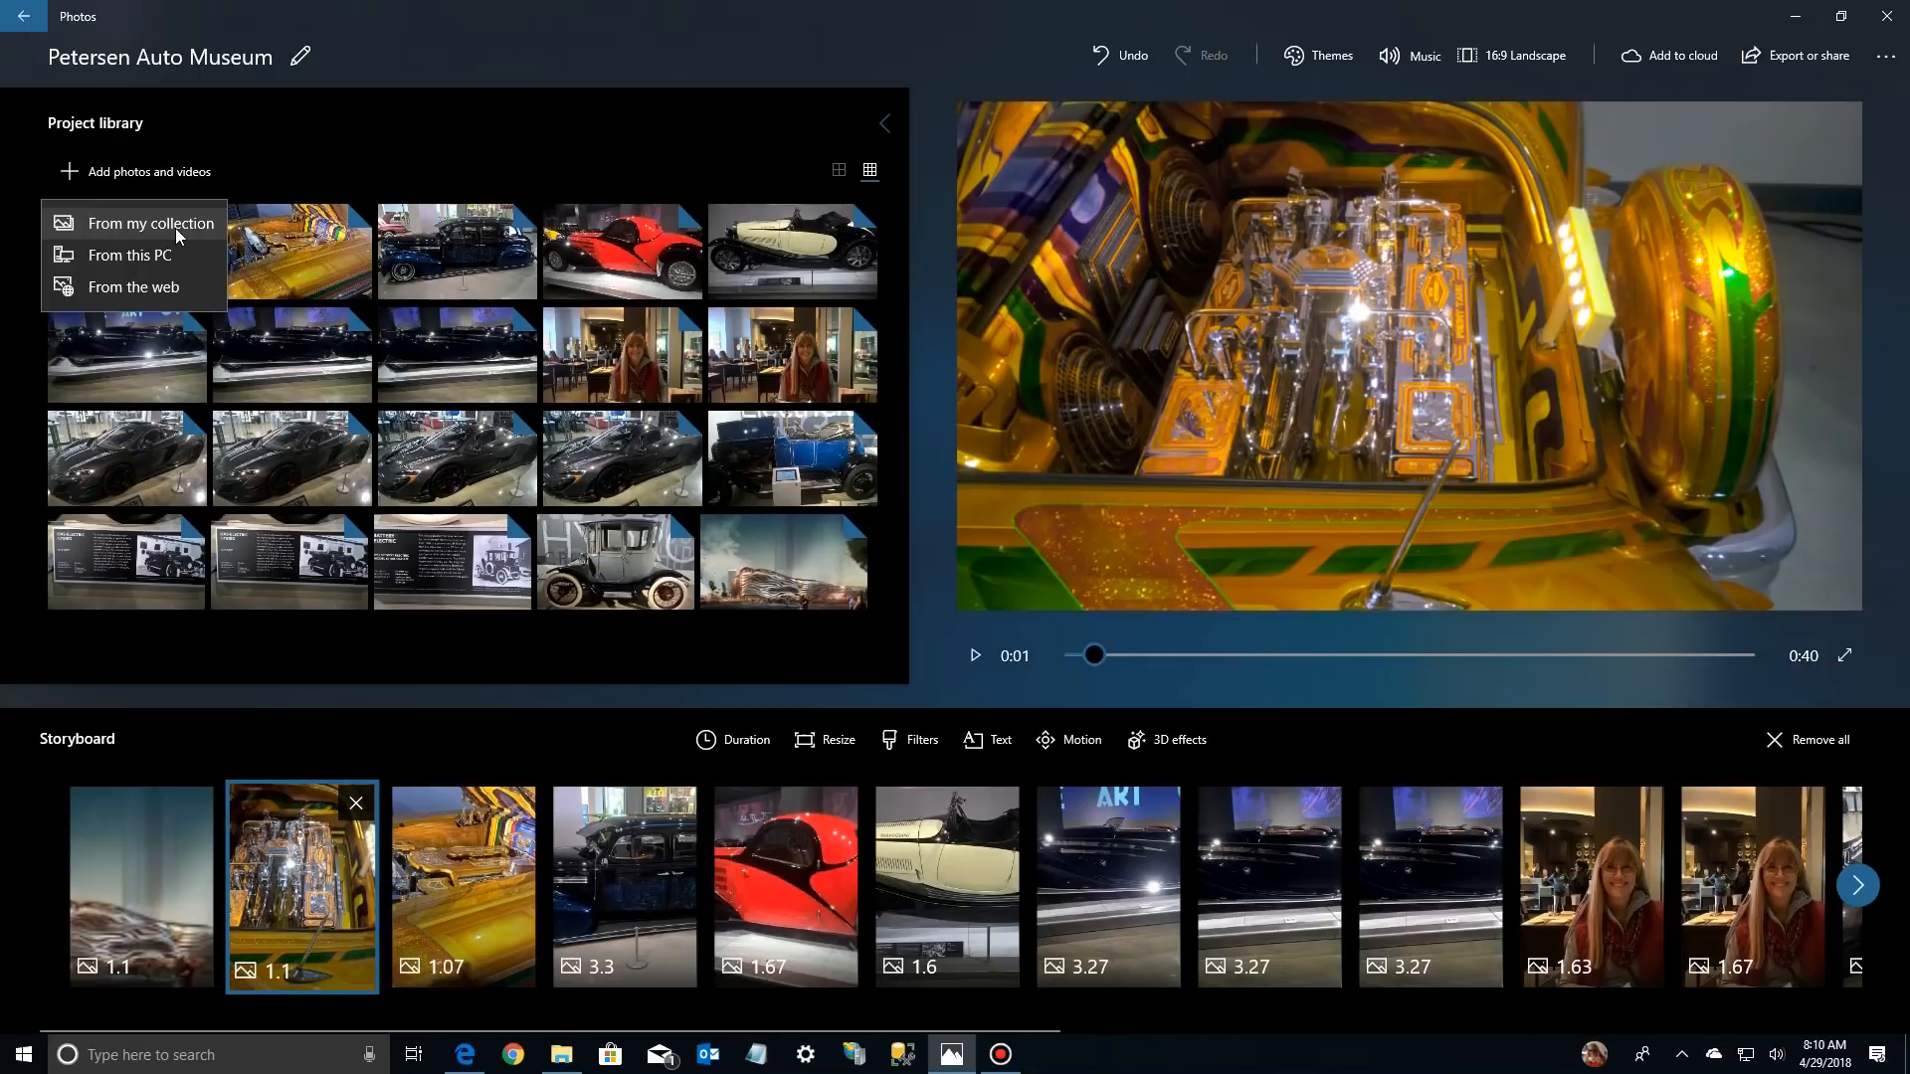
{"action": "left_click", "coordinate": [112, 289]}
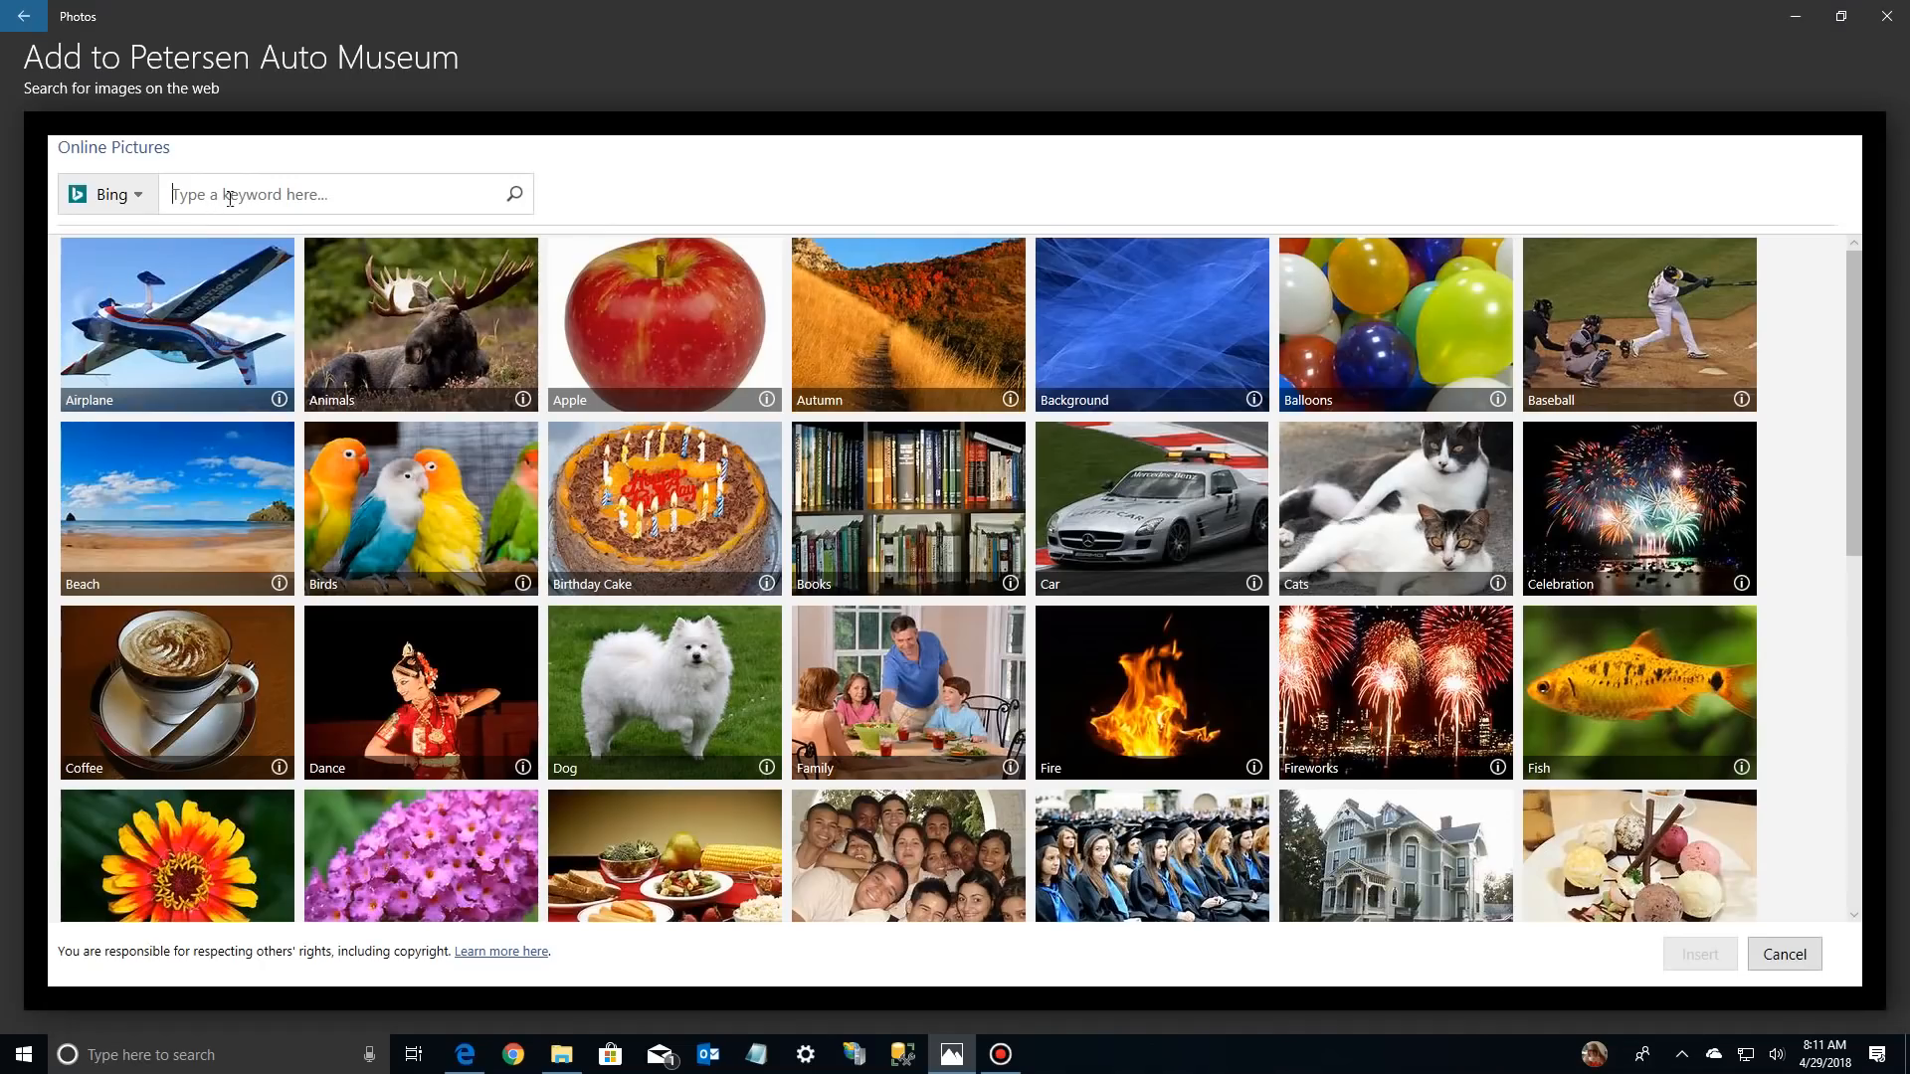
{"action": "type", "text": "Petersen Auto"}
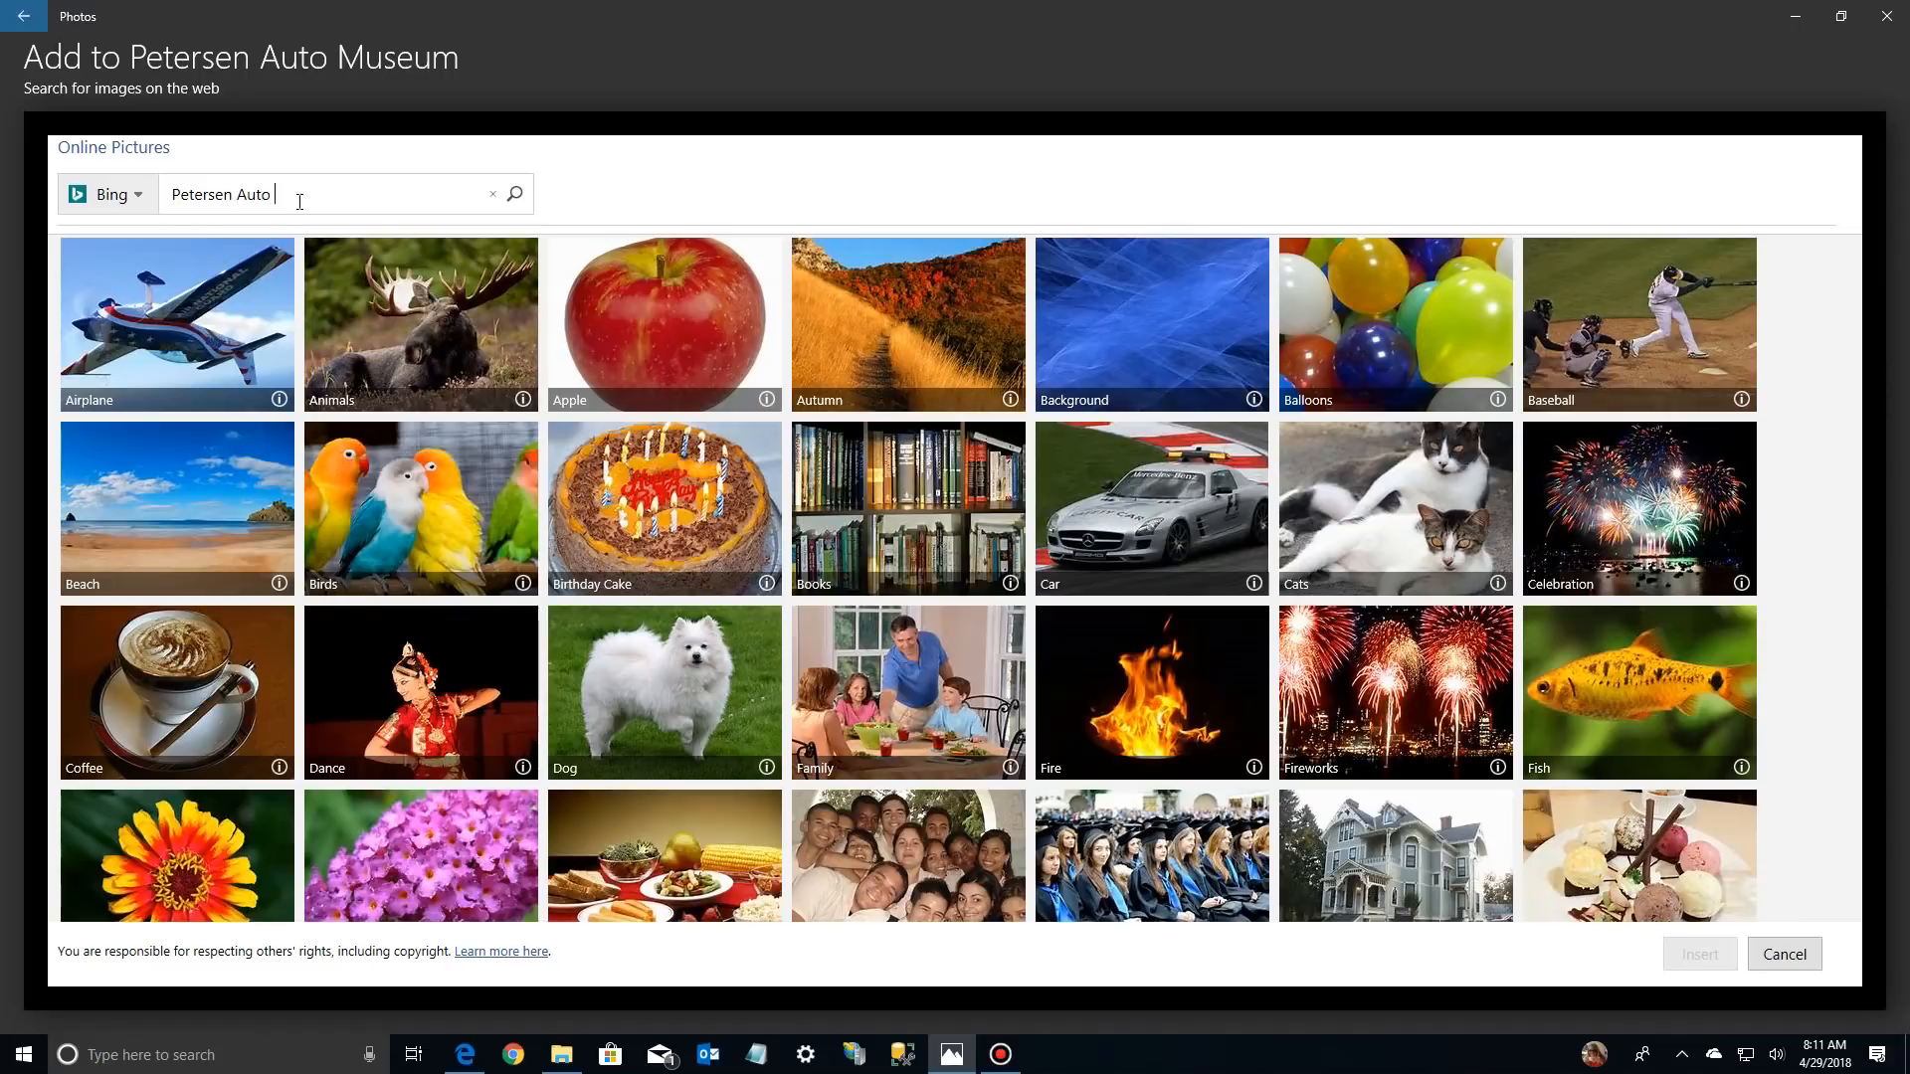
{"action": "key", "text": "Return"}
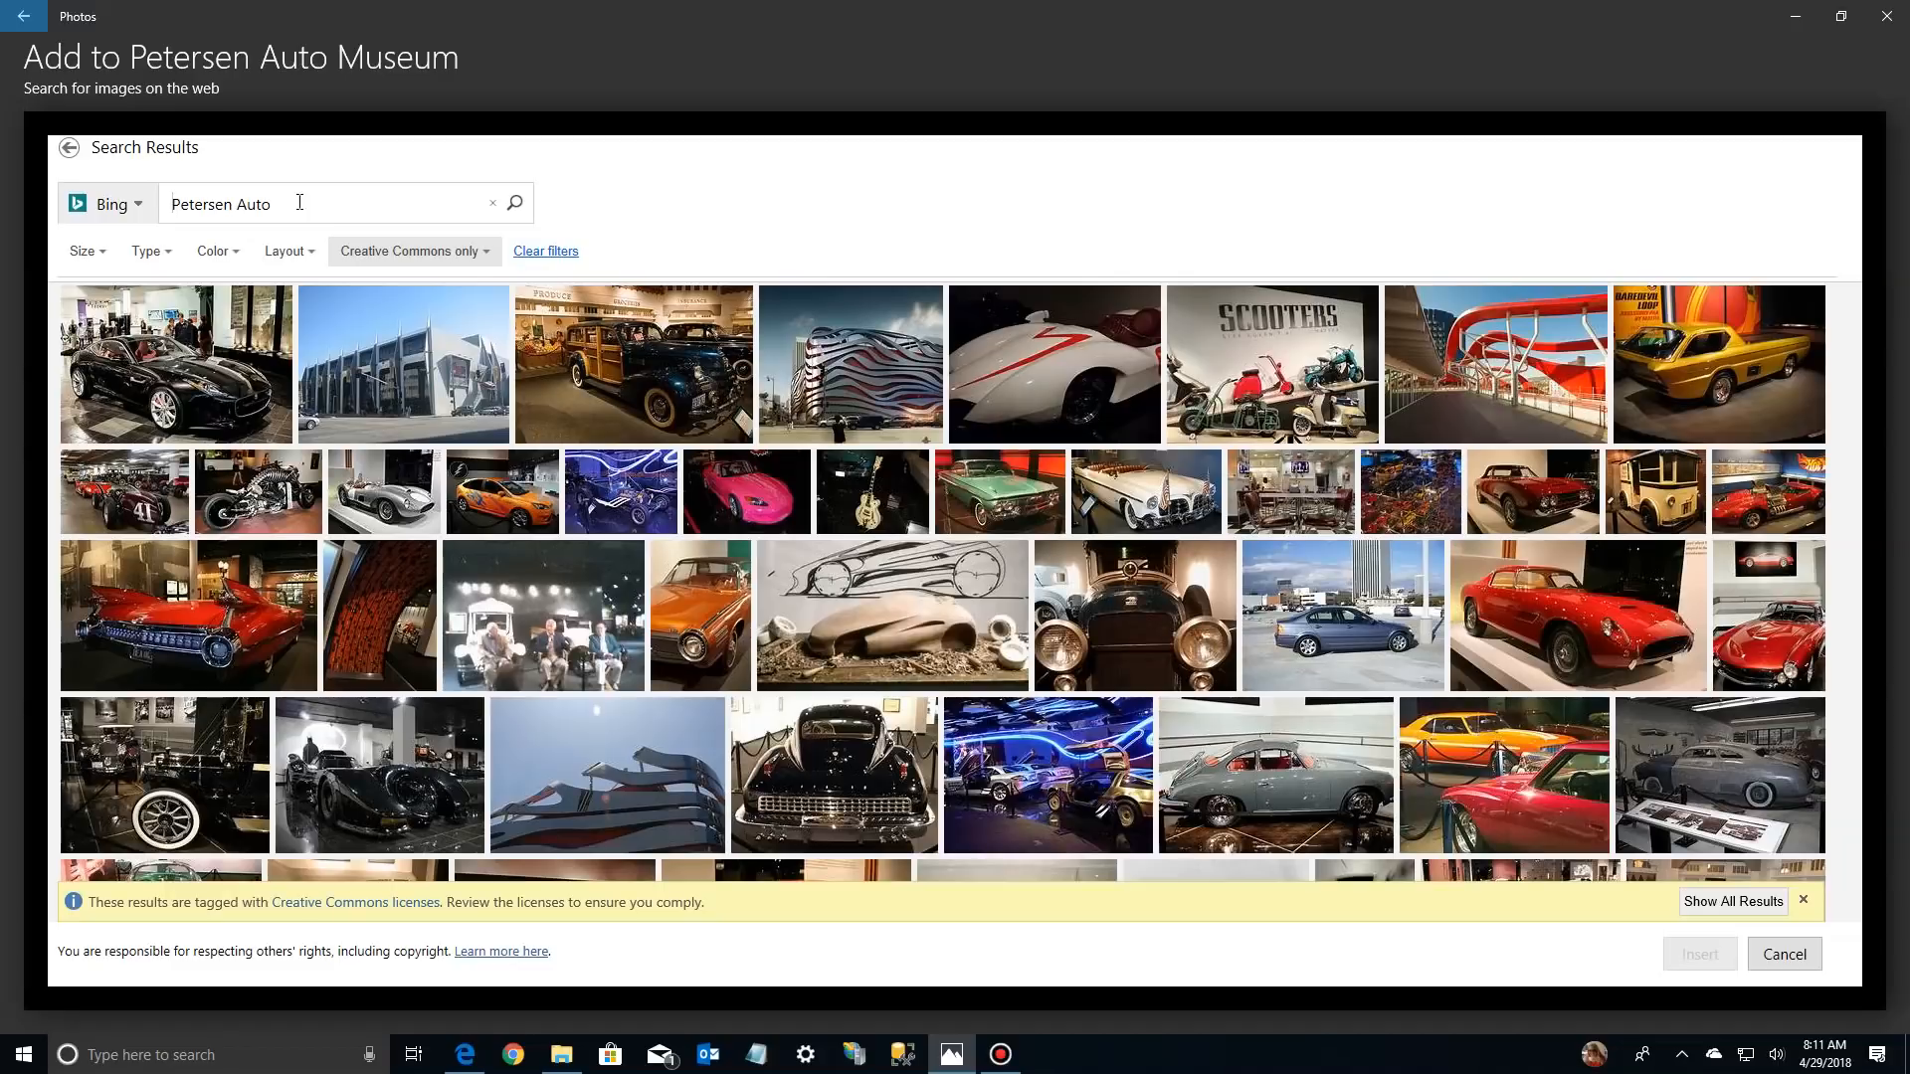
Insert the black sports car and the silver open racing car images from the web results into the project library
{"action": "left_click", "coordinate": [194, 380]}
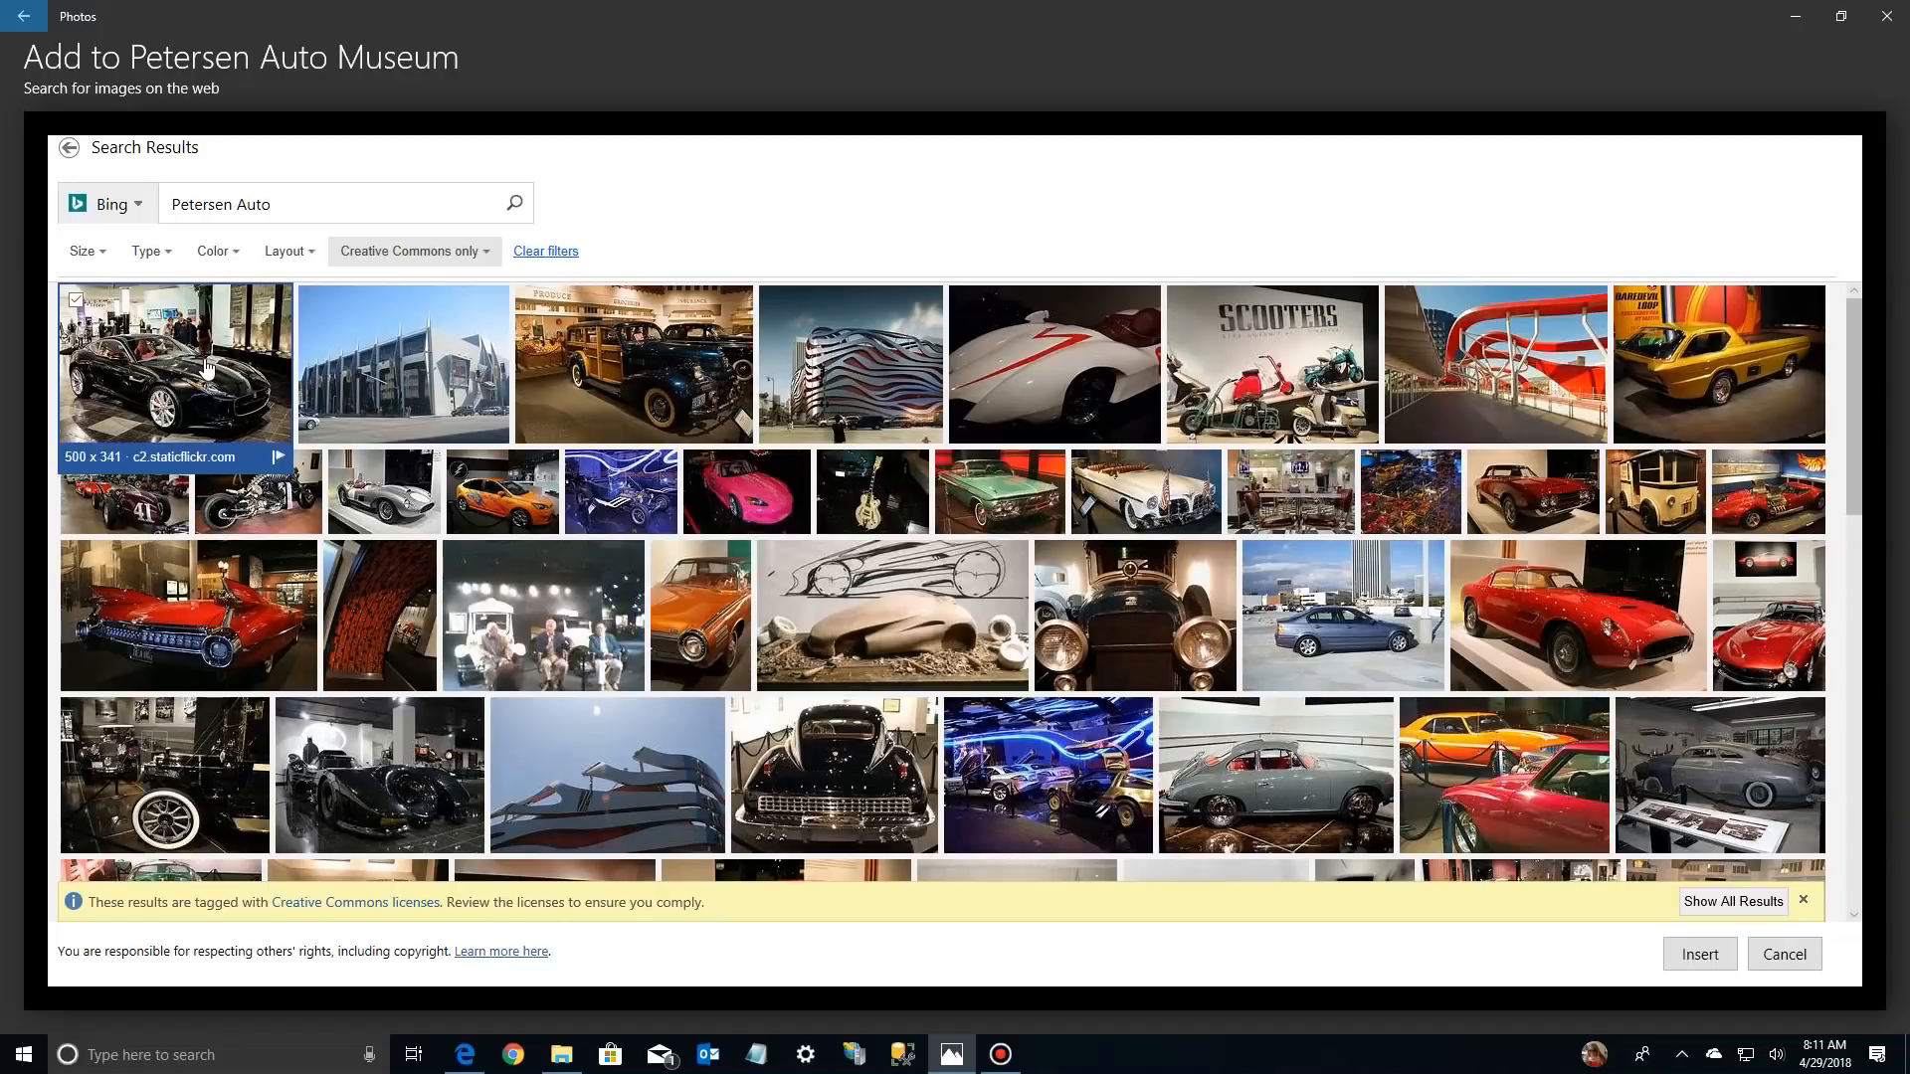
{"action": "left_click", "coordinate": [387, 518]}
{"action": "left_click", "coordinate": [387, 518]}
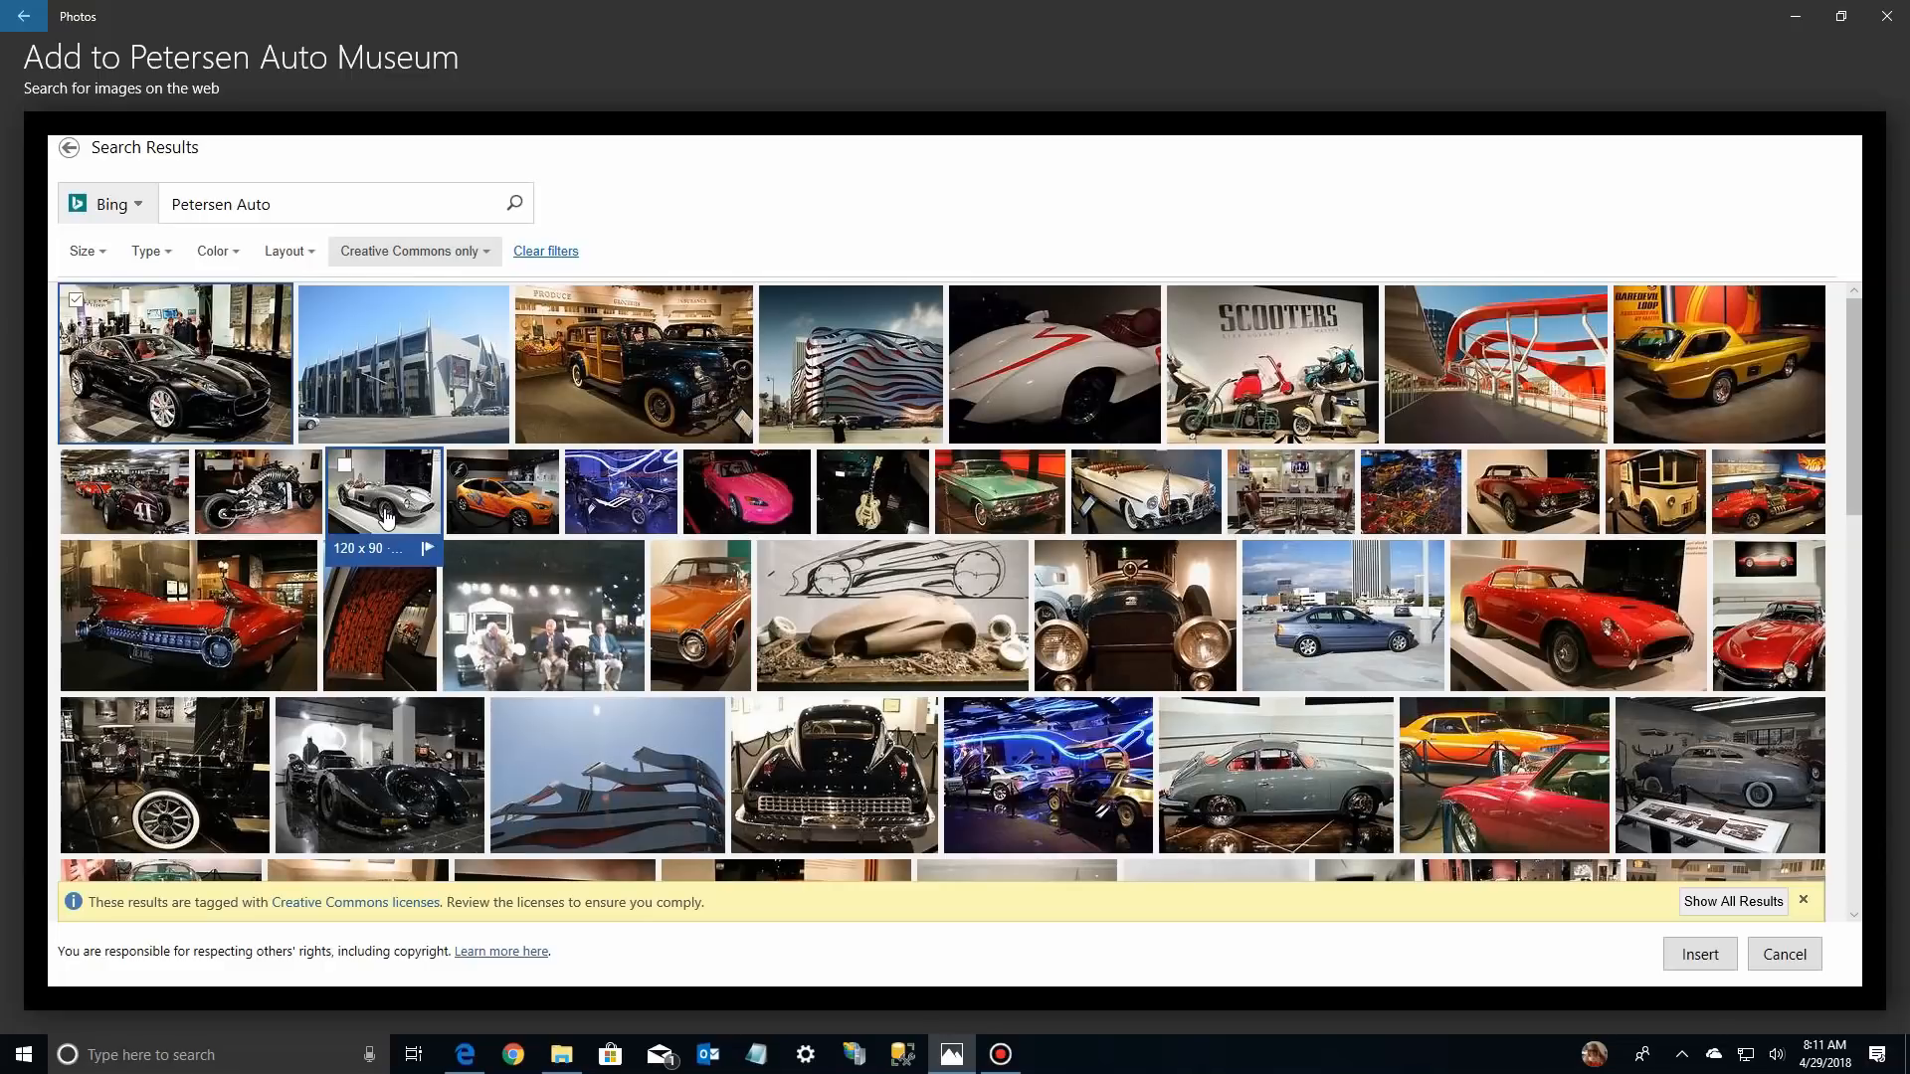
{"action": "left_click", "coordinate": [387, 519]}
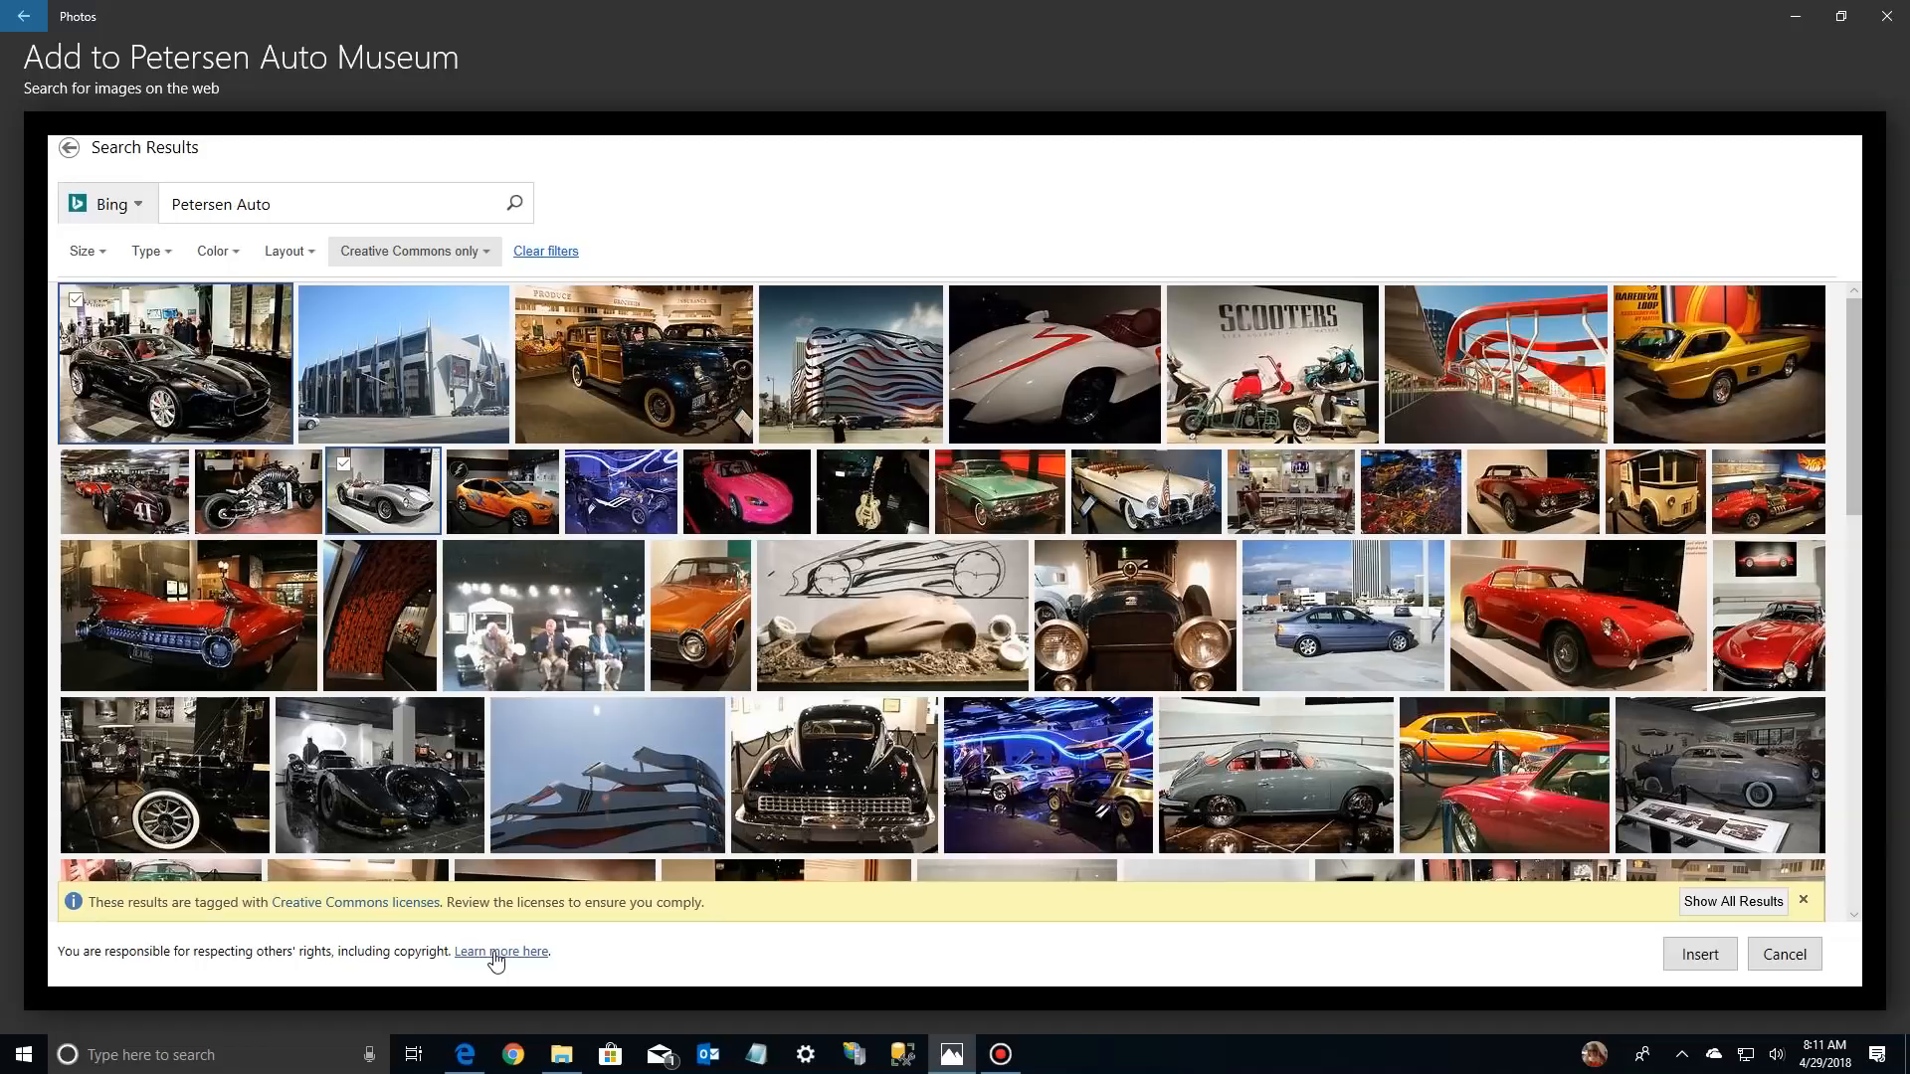
{"action": "left_click", "coordinate": [1698, 954]}
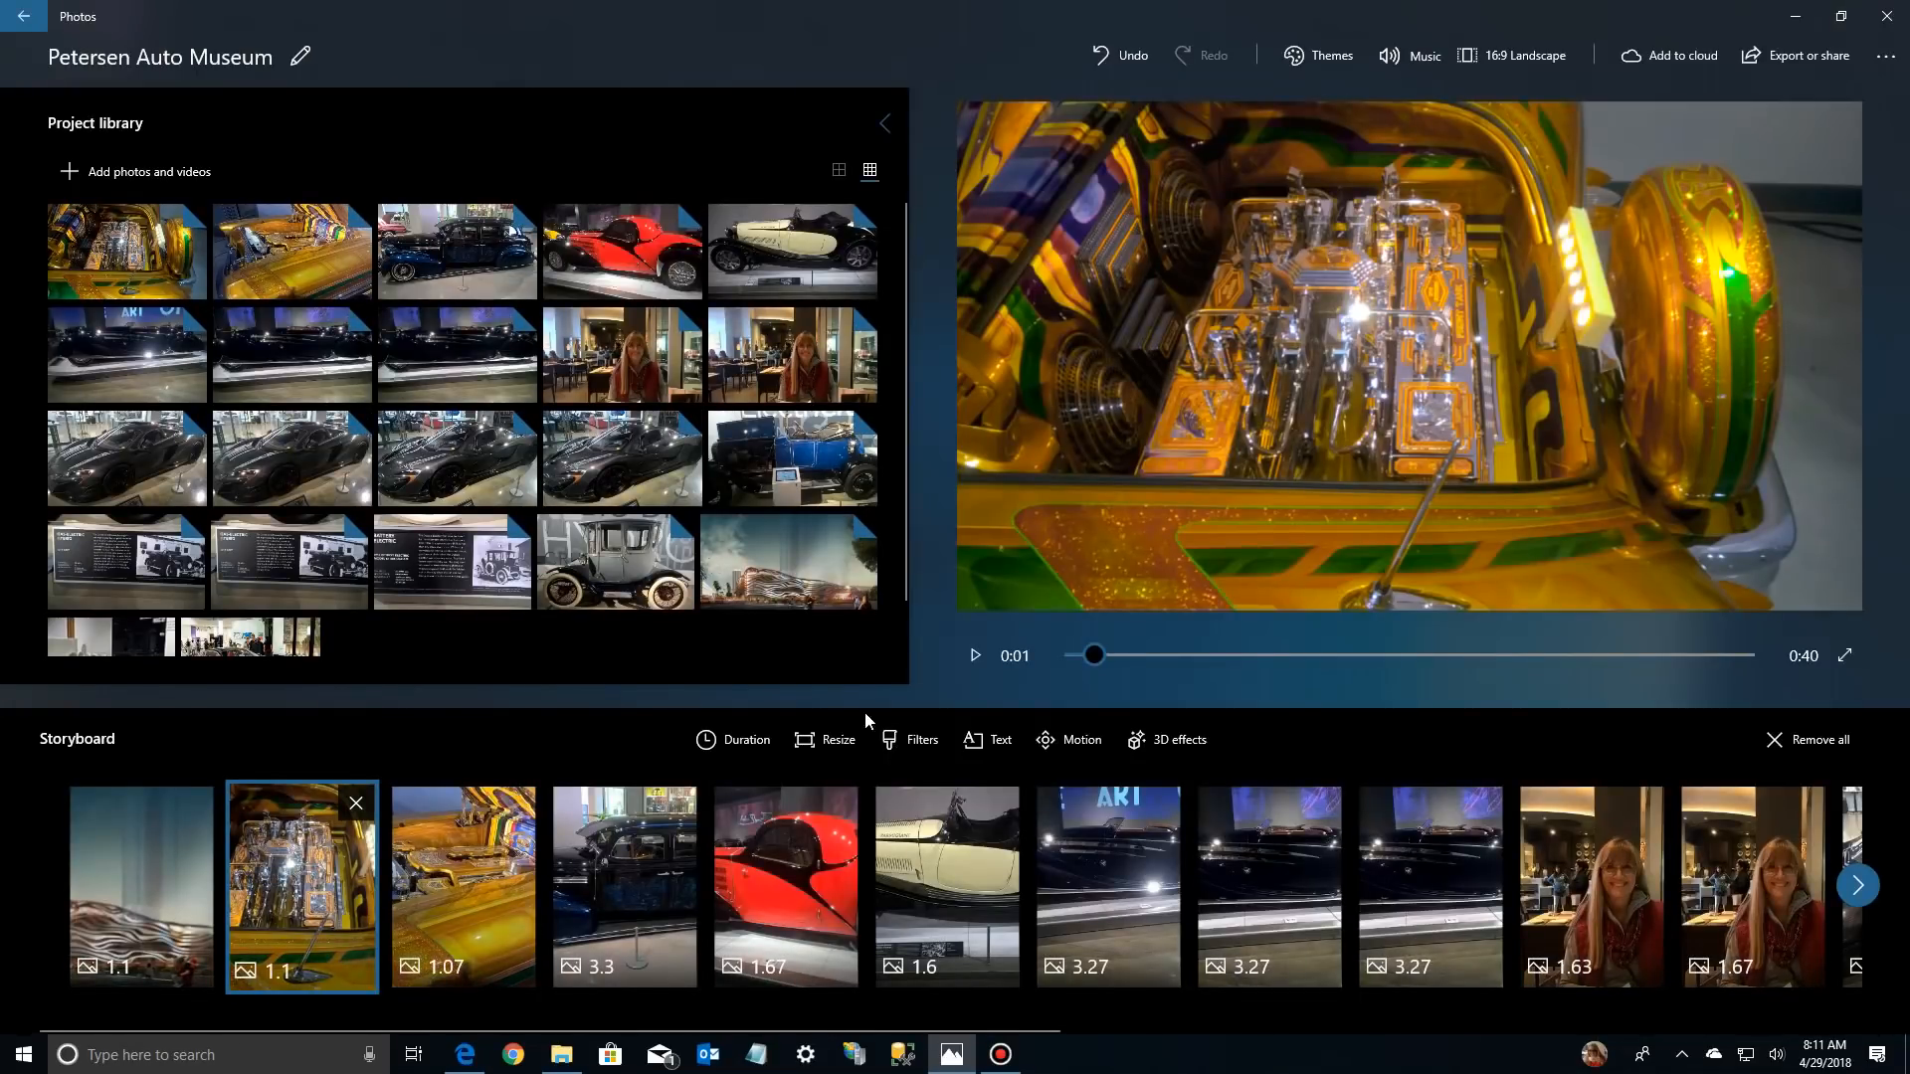
{"action": "scroll", "coordinate": [533, 563], "scroll_direction": "down", "scroll_amount": 1}
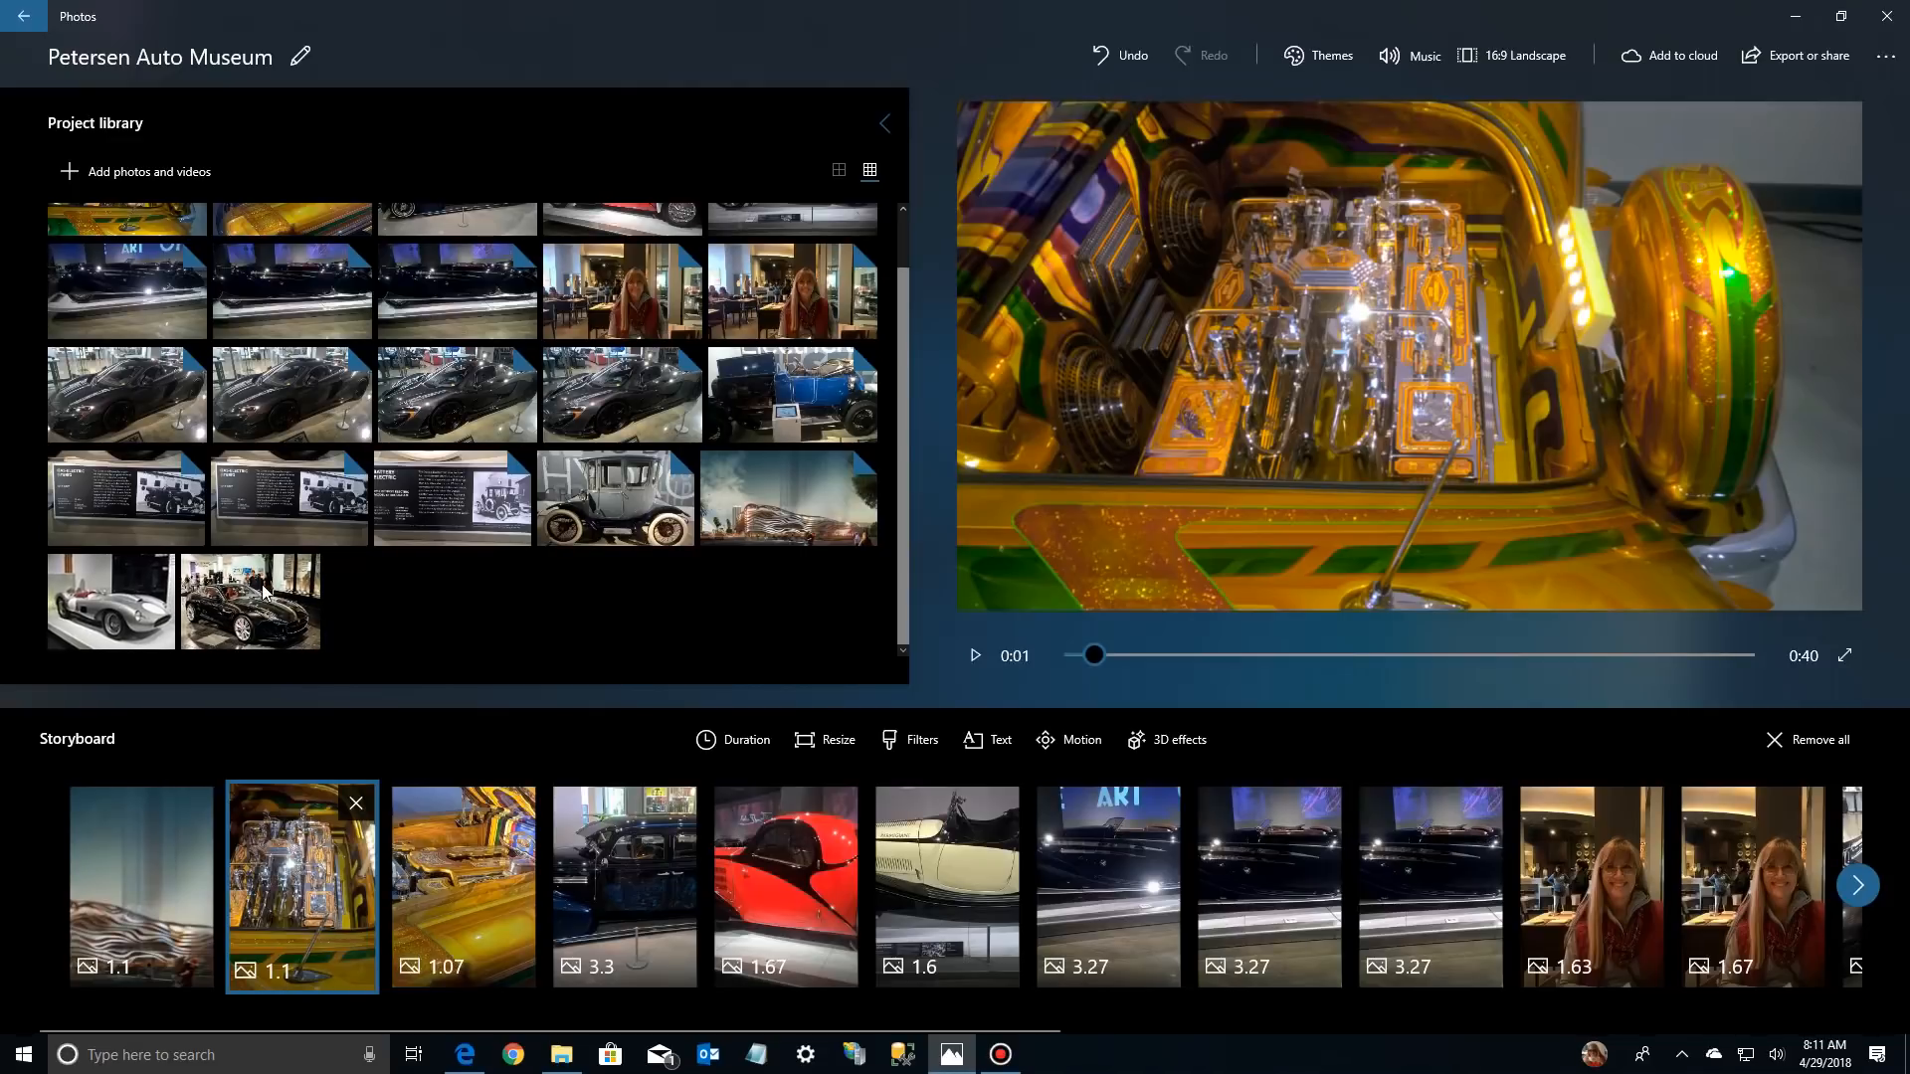
Place the silver open racing car and the black sports car images in the storyboard after the cream car
{"action": "left_click_drag", "start_coordinate": [114, 599], "coordinate": [1080, 888]}
{"action": "left_click_drag", "start_coordinate": [248, 599], "coordinate": [1289, 931]}
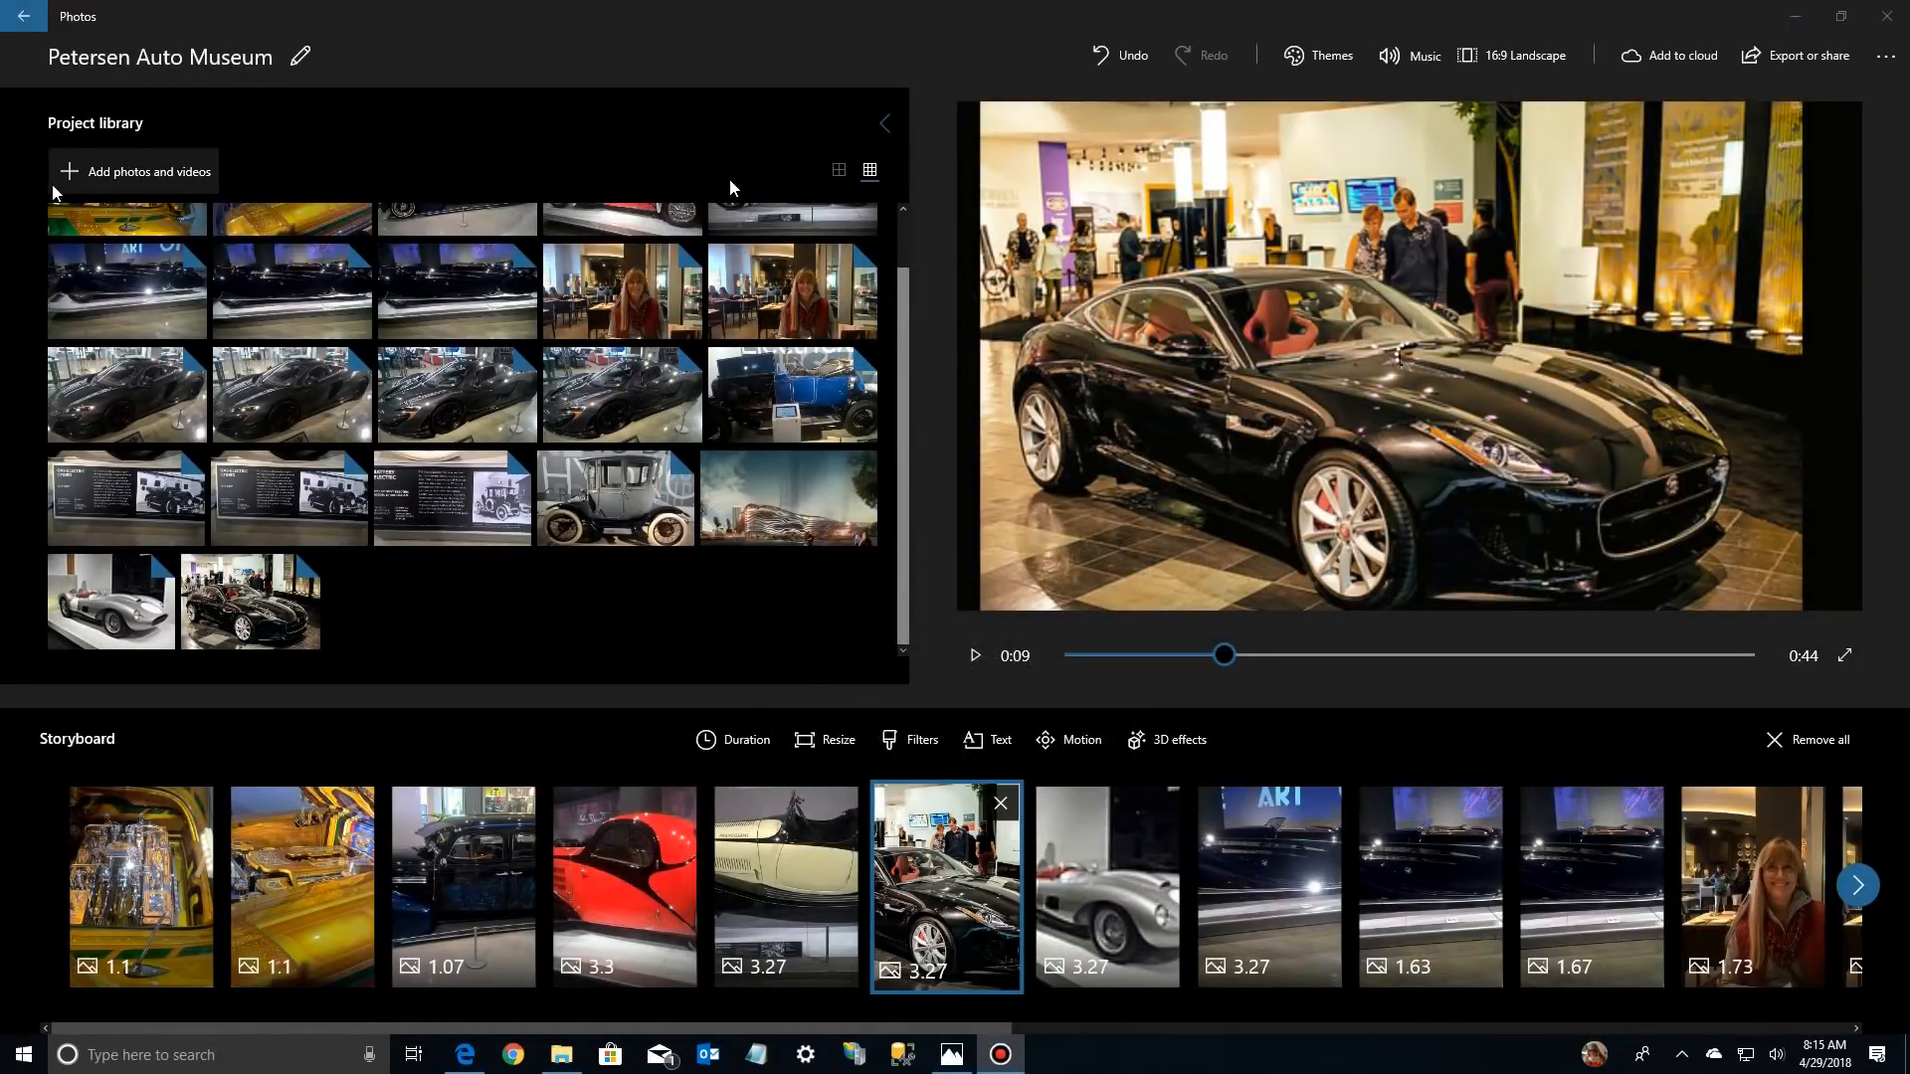
{"action": "left_click", "coordinate": [134, 170]}
{"action": "left_click", "coordinate": [337, 164]}
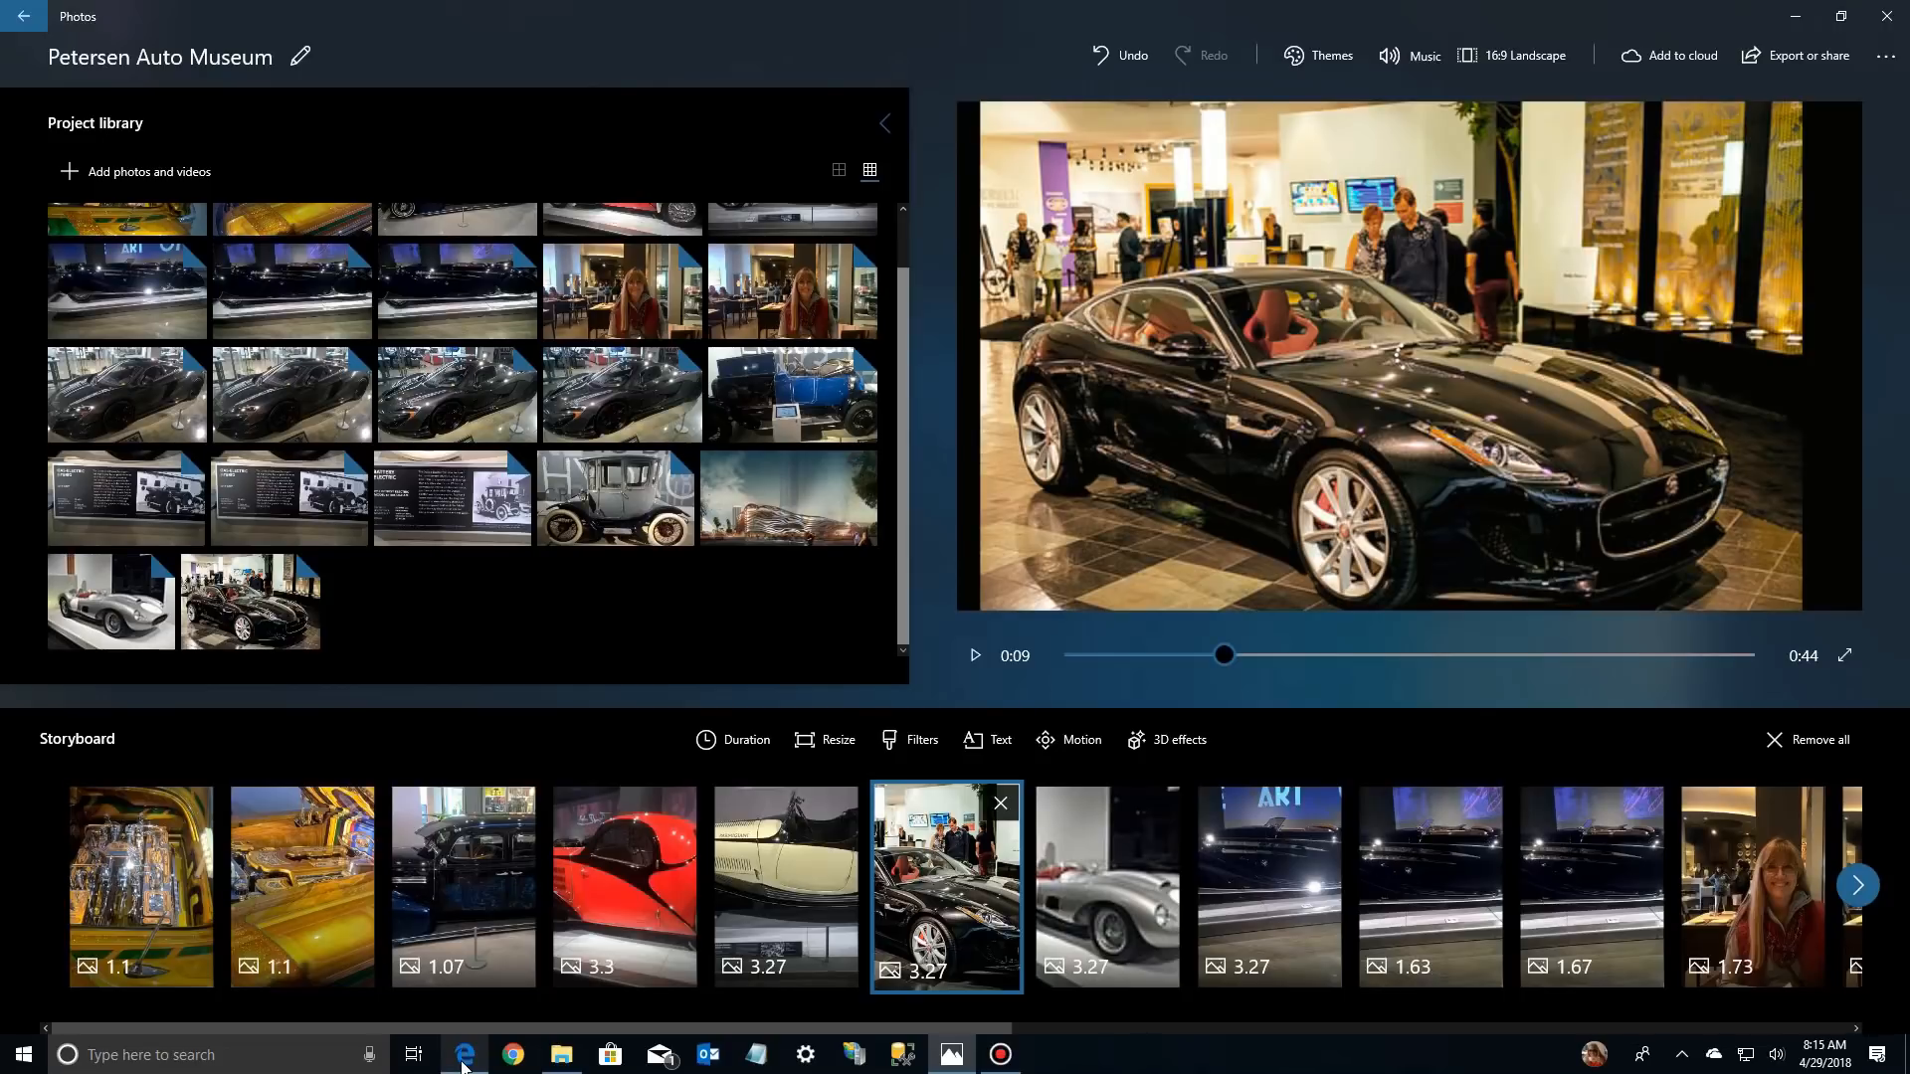
Switch to Edge and browse the Bing image results for petersen automotive museum to the inexhibit.com photo of the building exterior
{"action": "left_click", "coordinate": [464, 1054]}
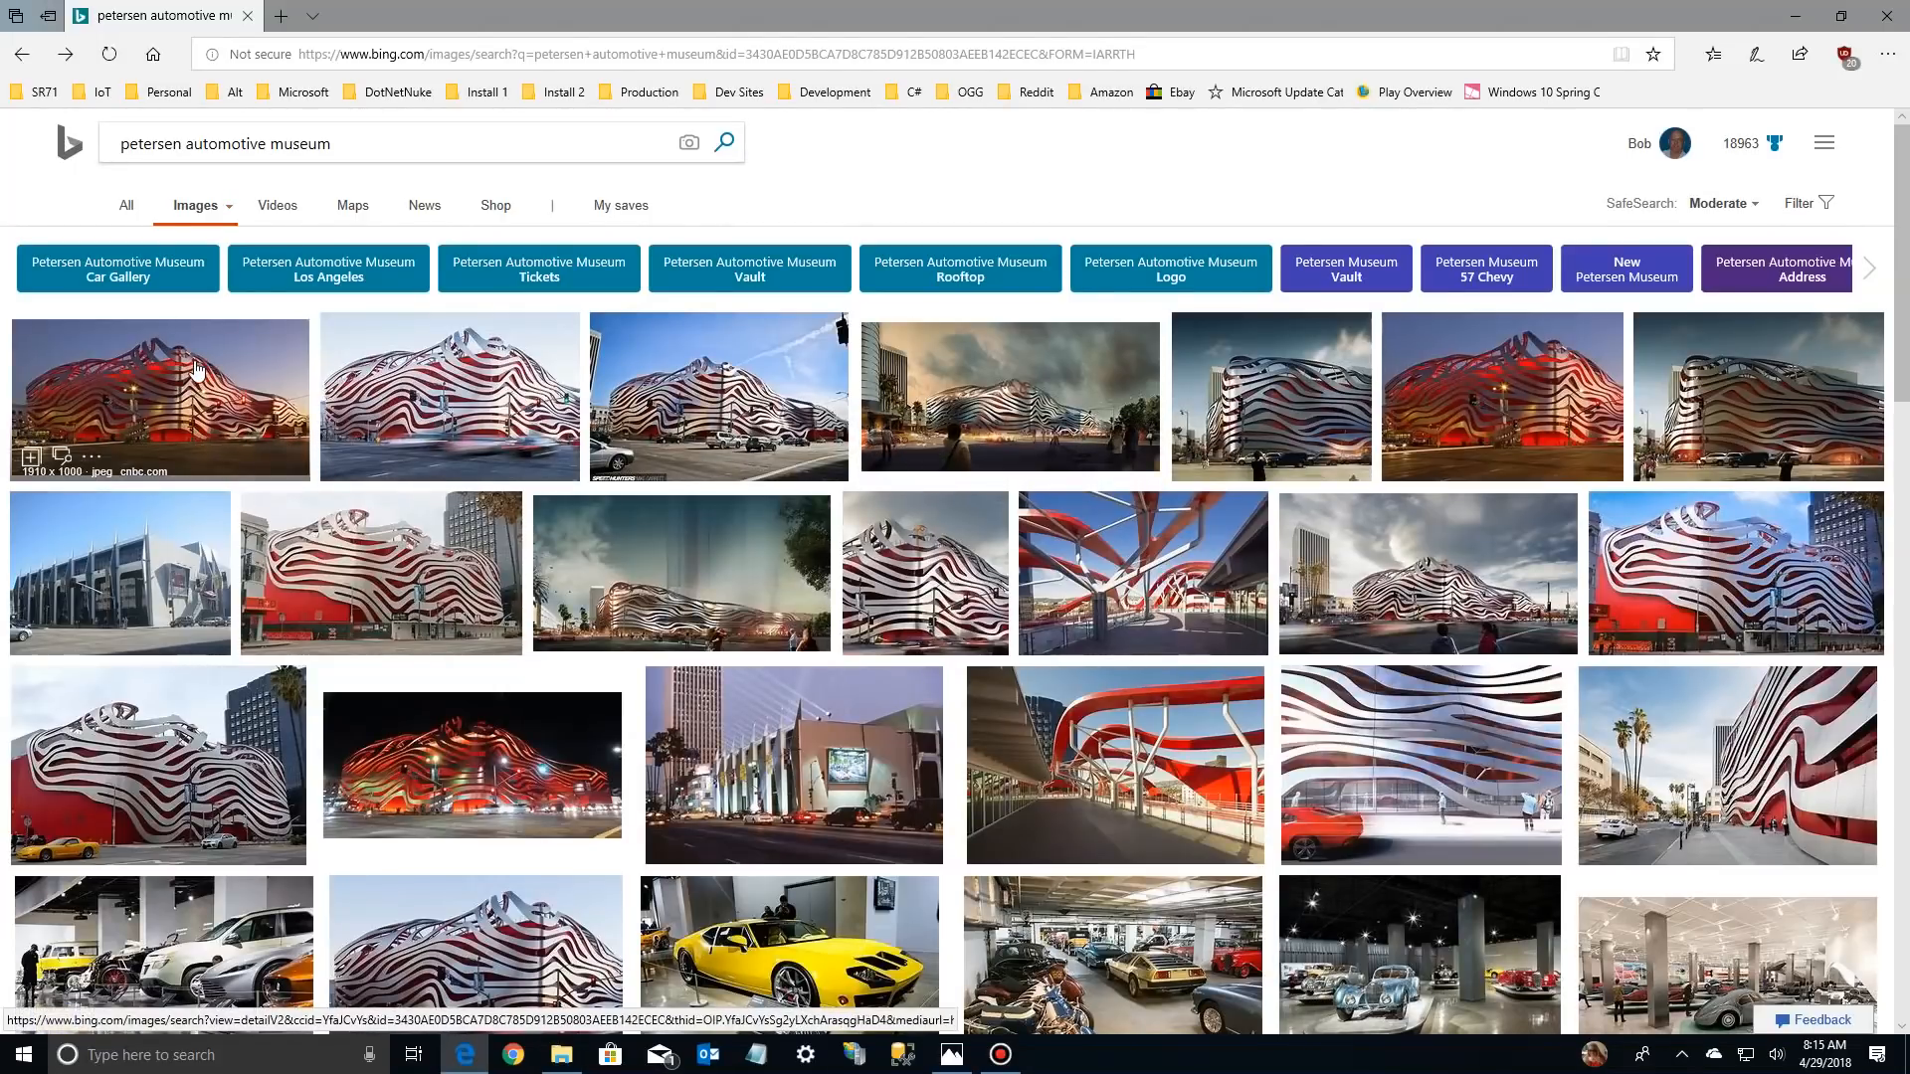
{"action": "left_click", "coordinate": [459, 449]}
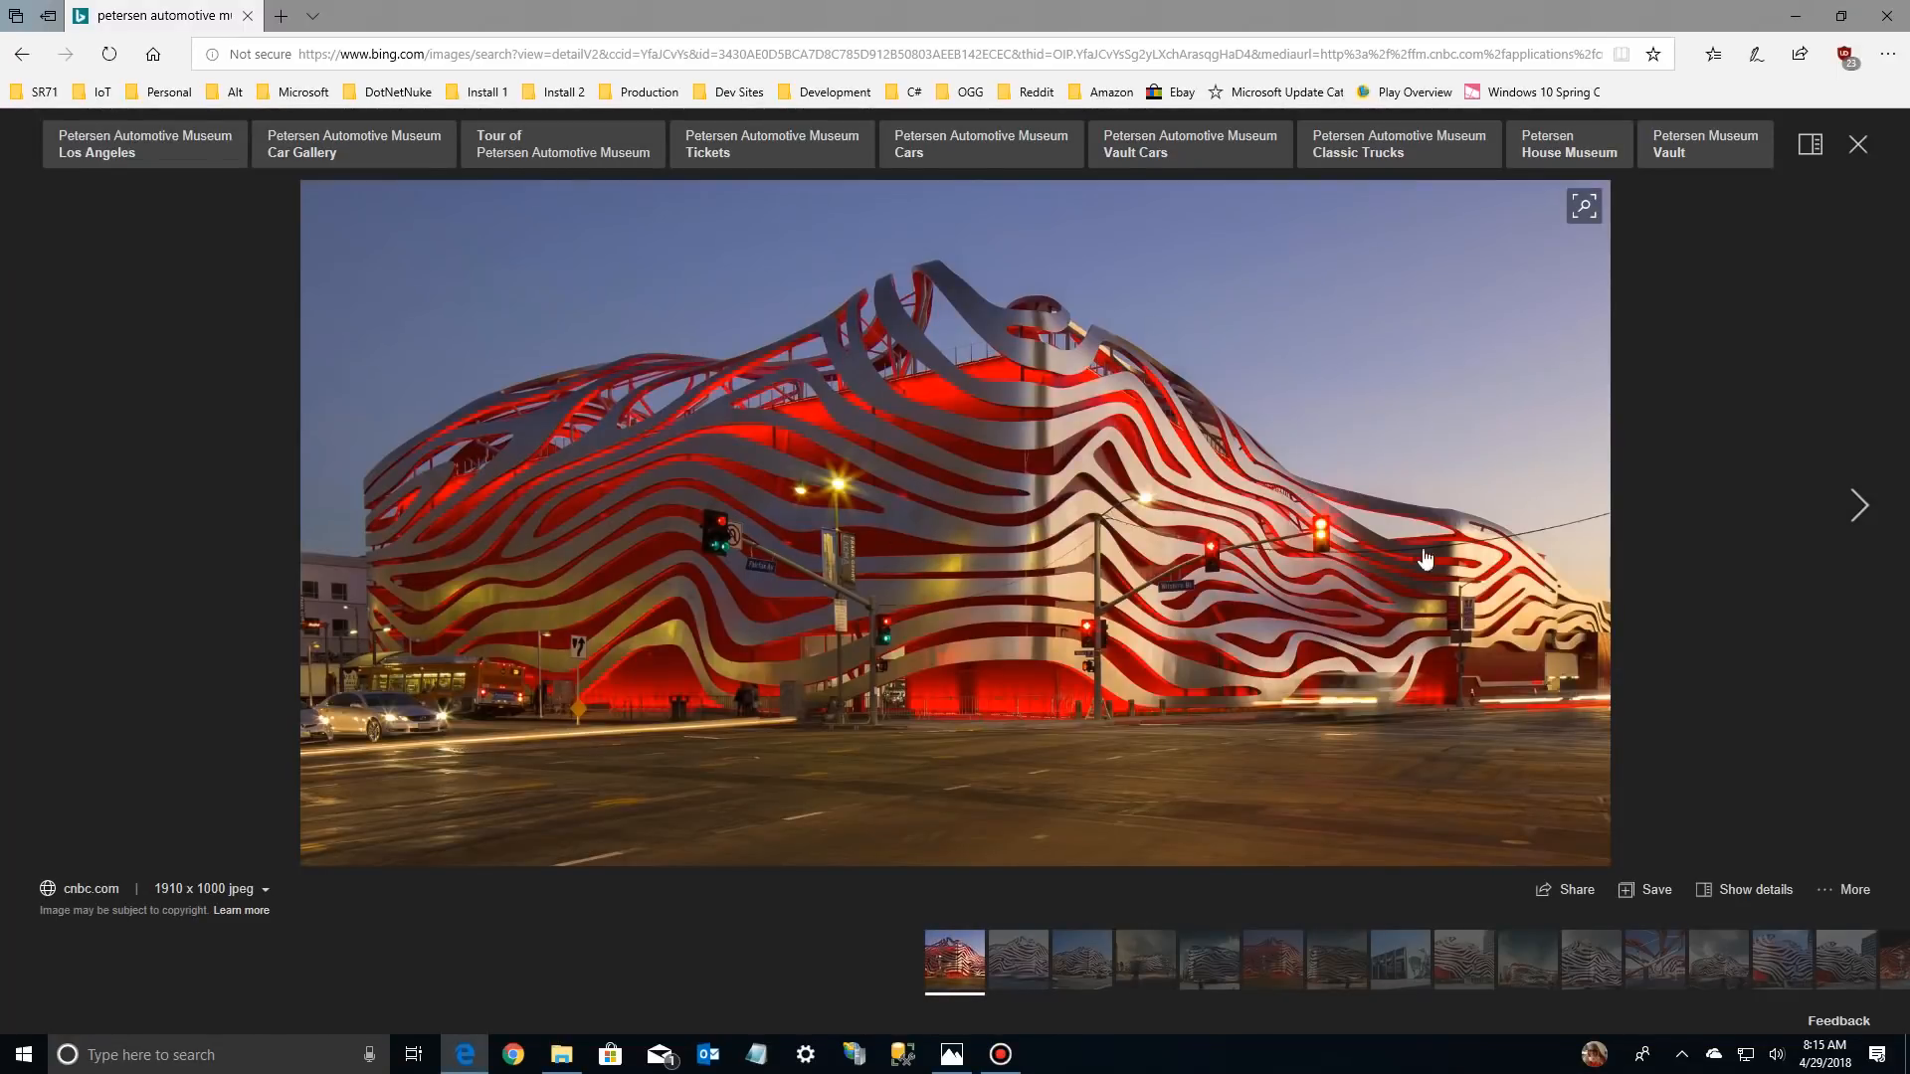
{"action": "left_click", "coordinate": [1853, 507]}
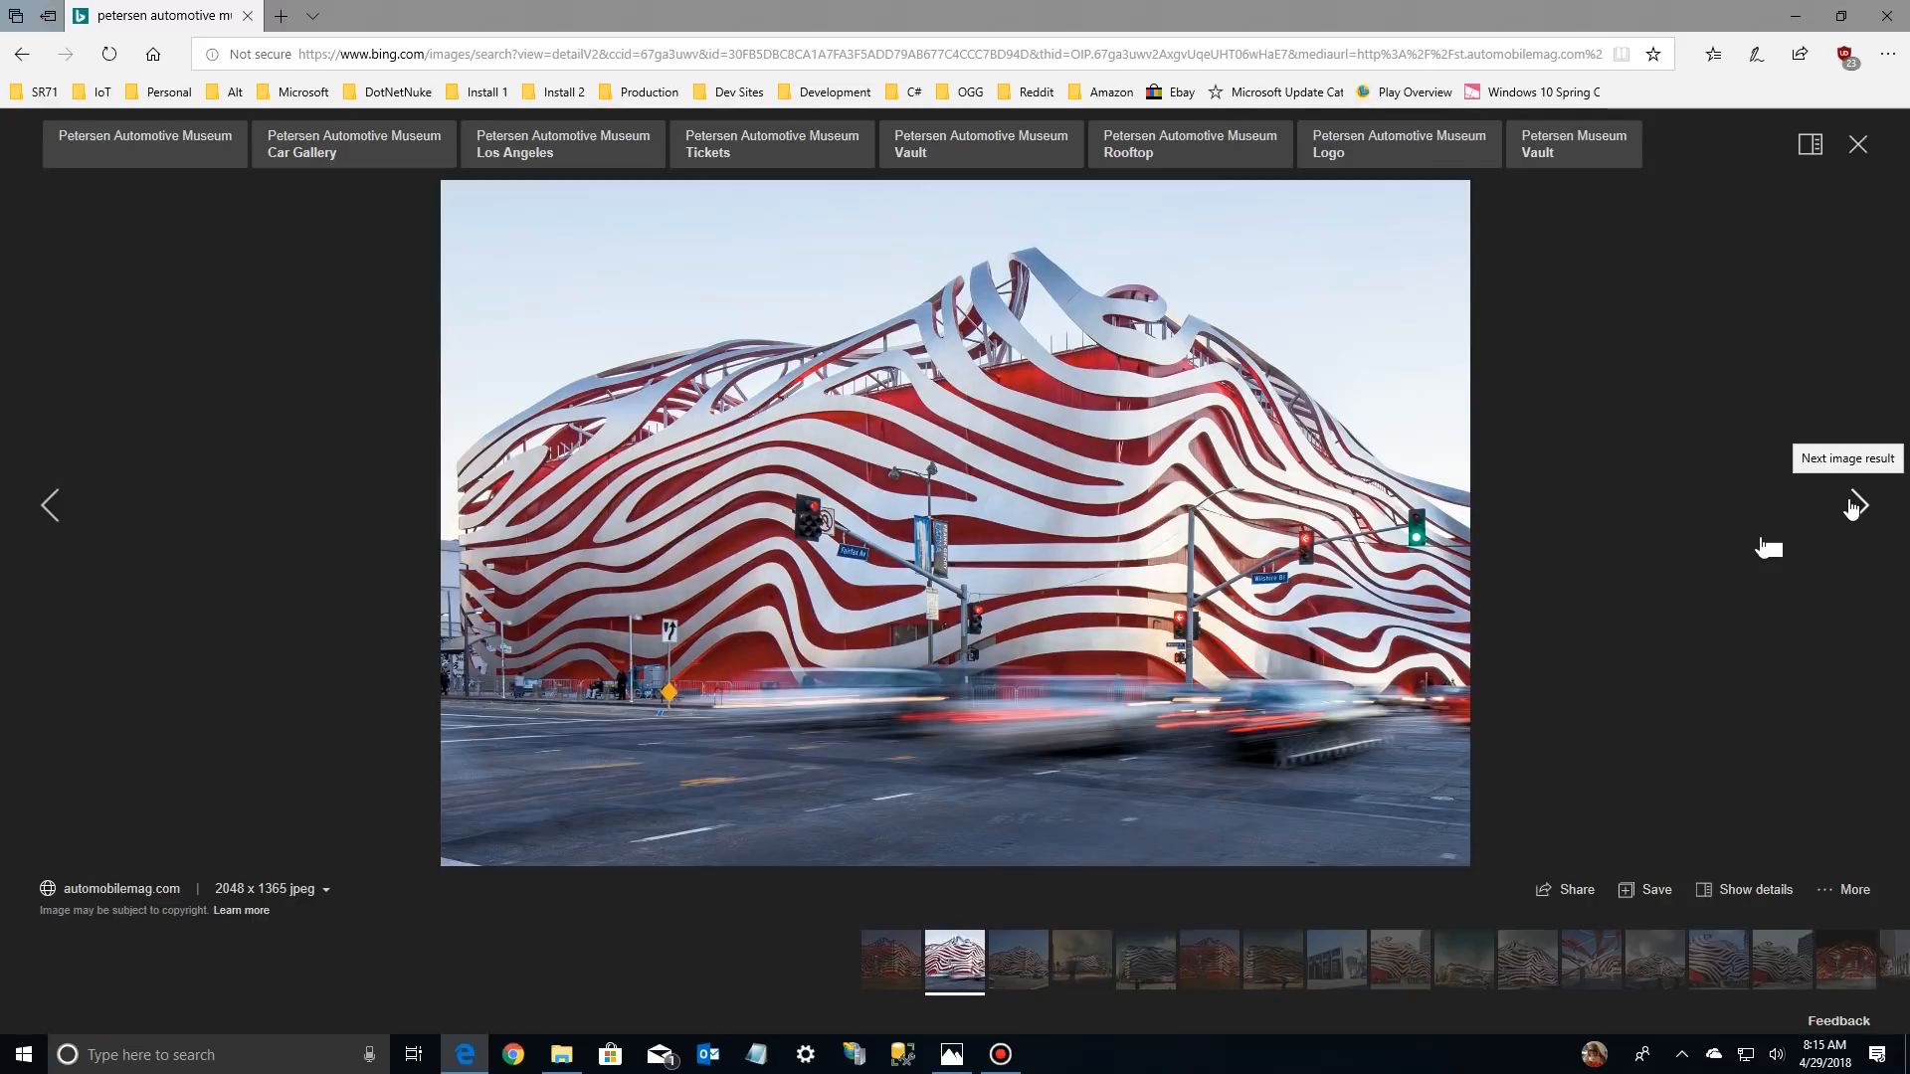
{"action": "left_click", "coordinate": [1852, 508]}
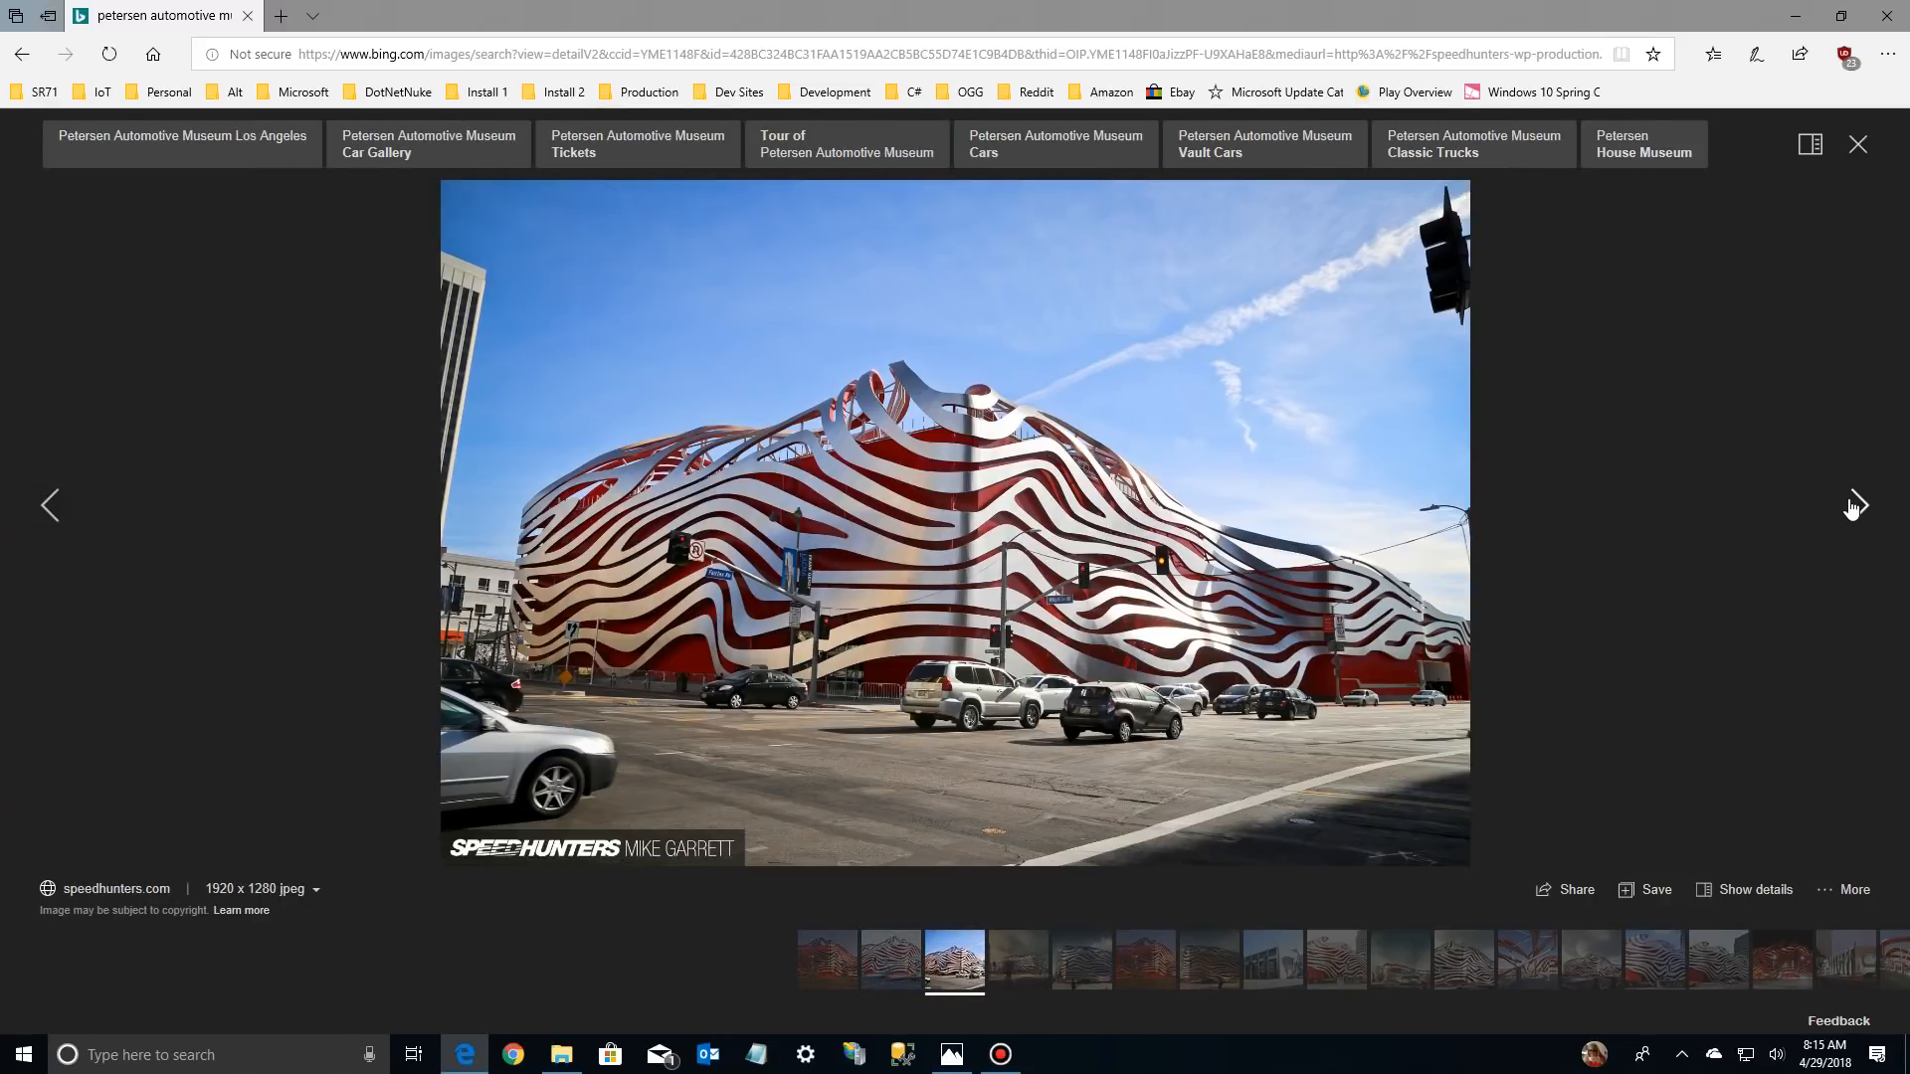
{"action": "left_click", "coordinate": [1853, 507]}
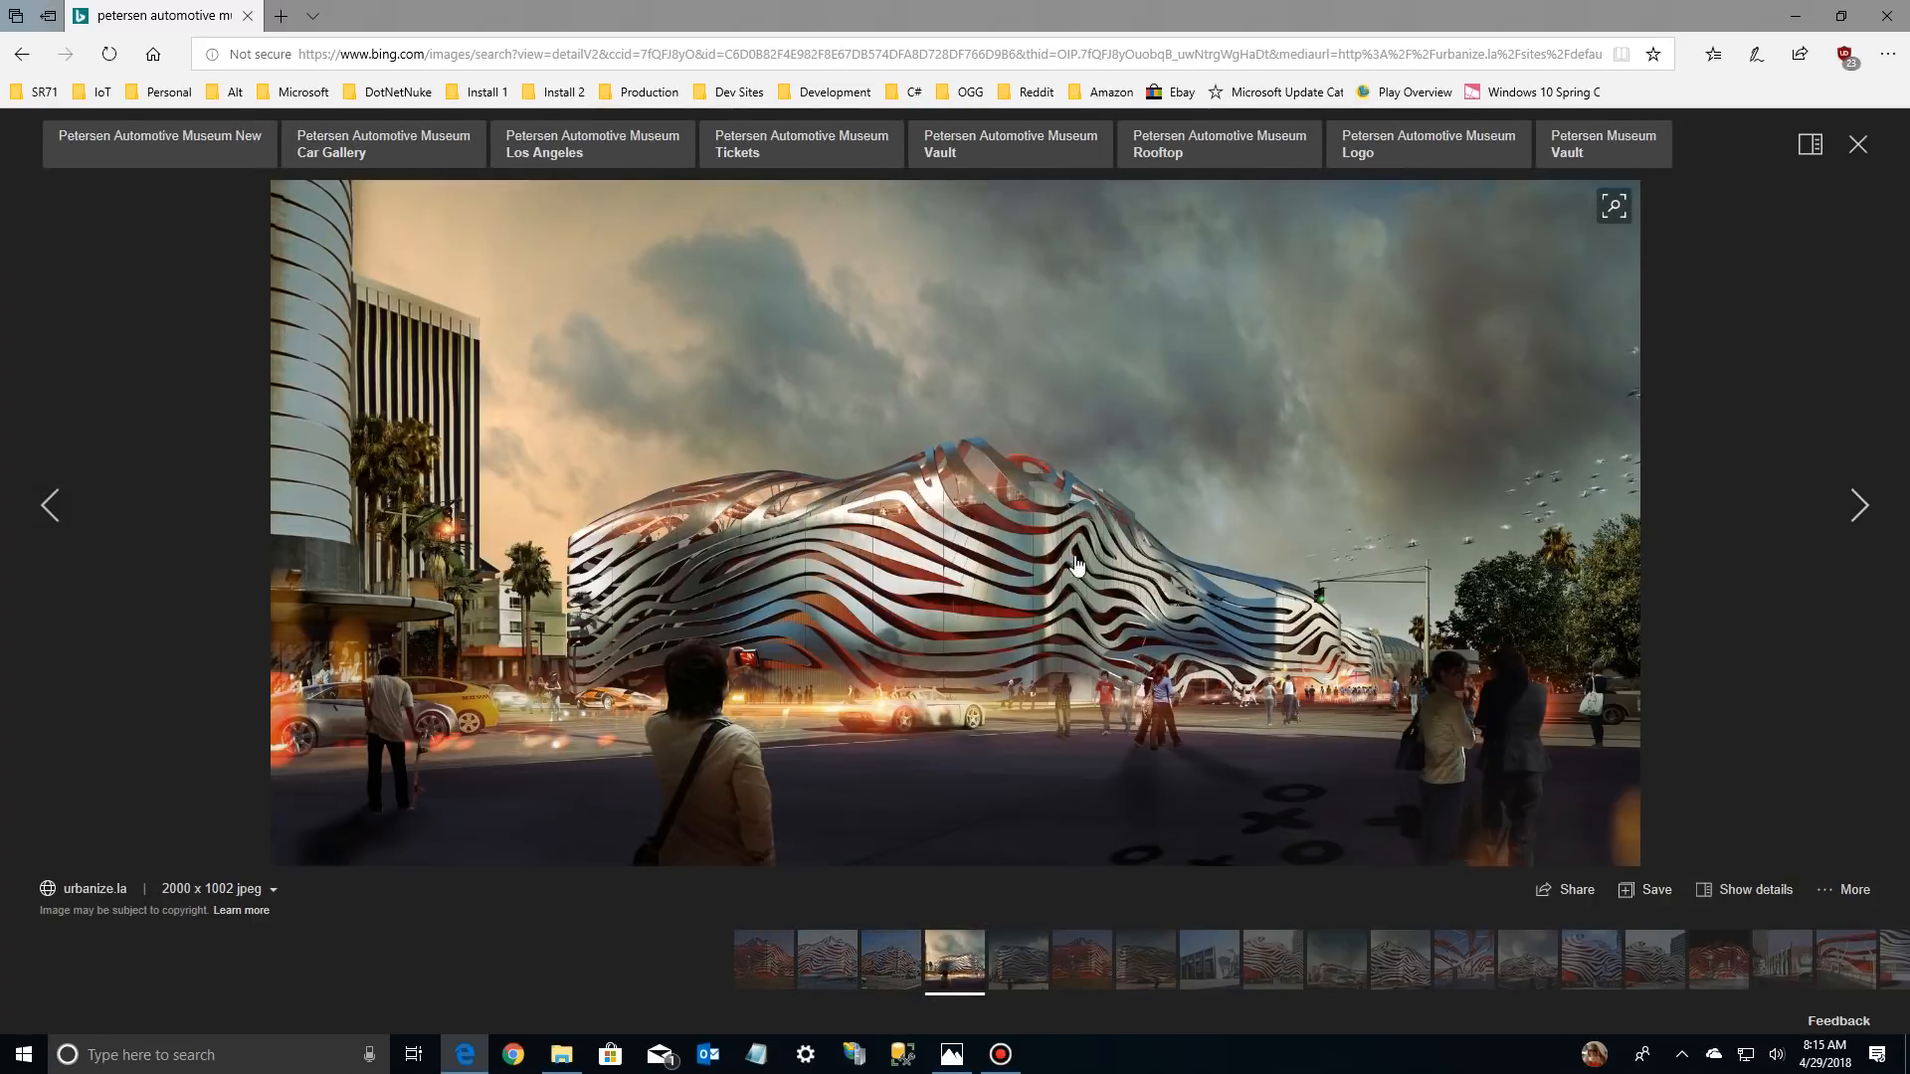
{"action": "left_click", "coordinate": [1856, 509]}
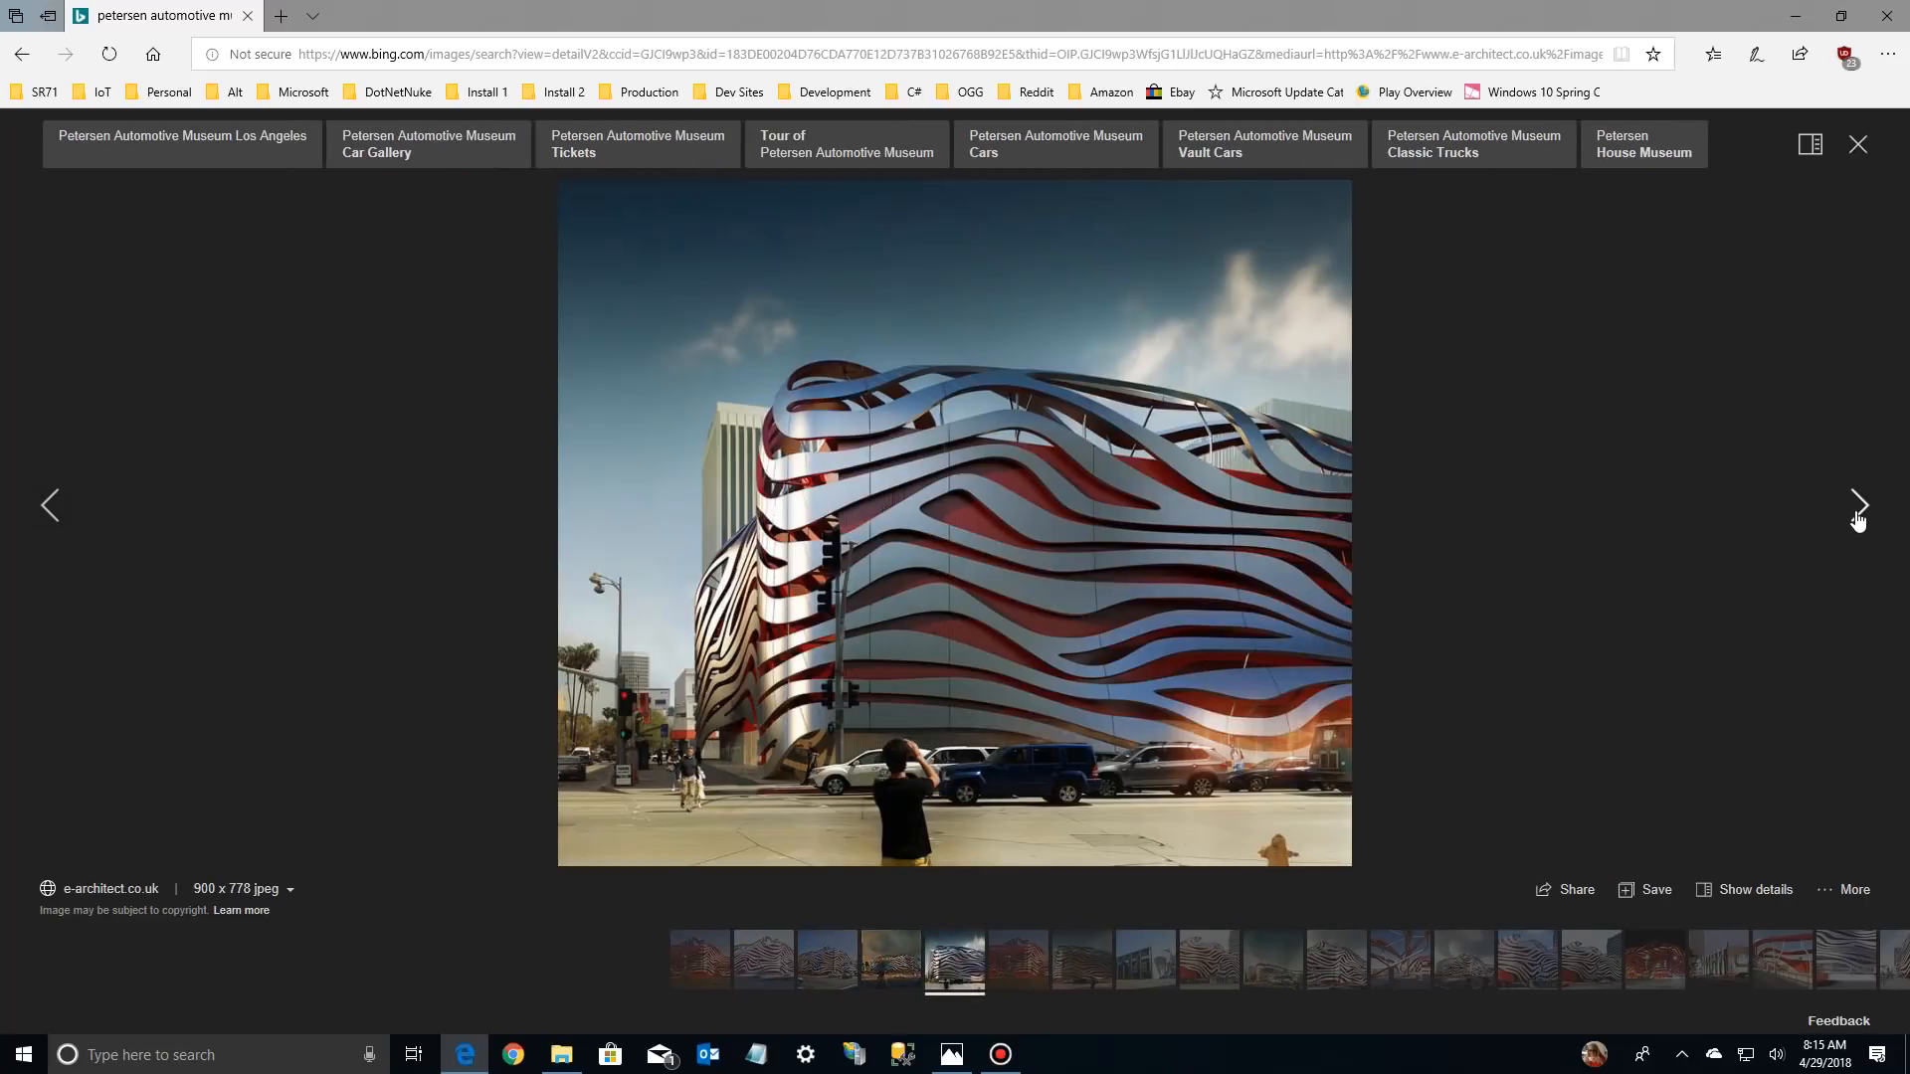
{"action": "left_click", "coordinate": [1856, 509]}
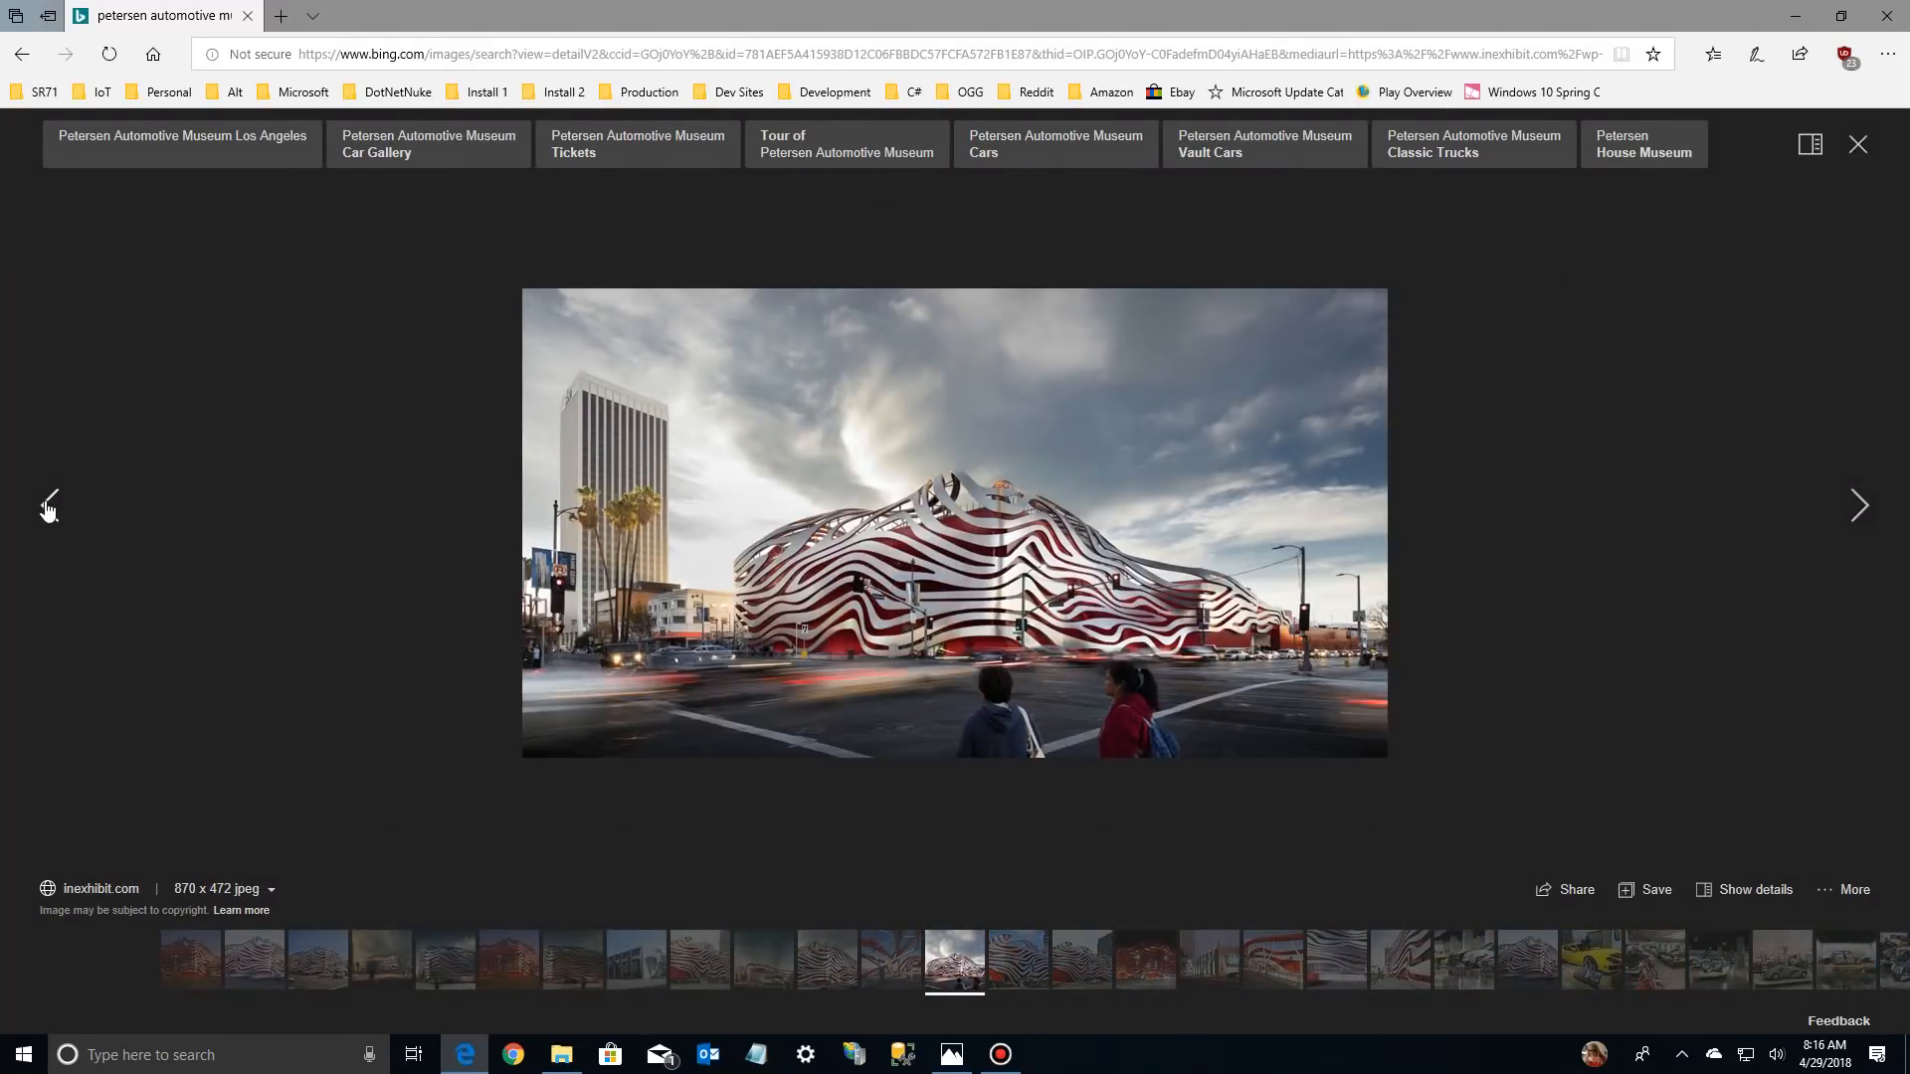
{"action": "left_click", "coordinate": [47, 508]}
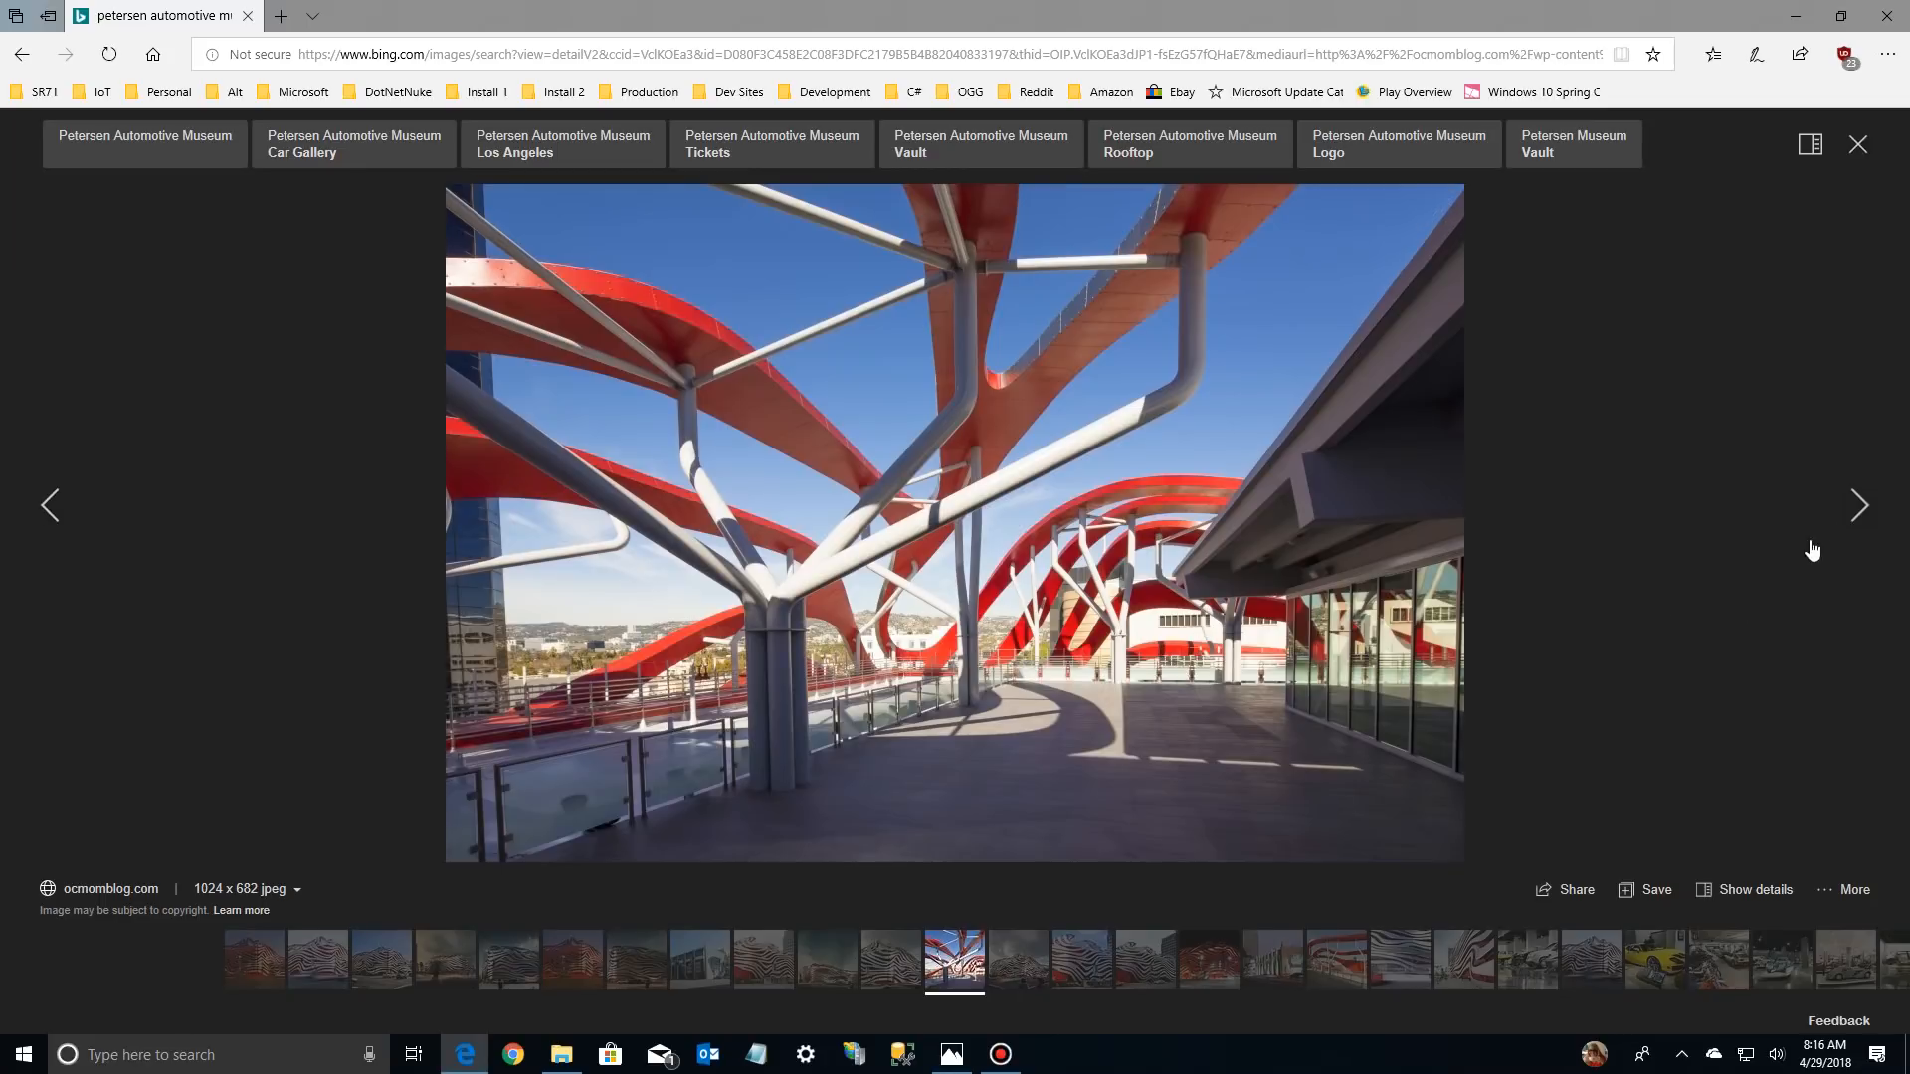
{"action": "left_click", "coordinate": [1858, 509]}
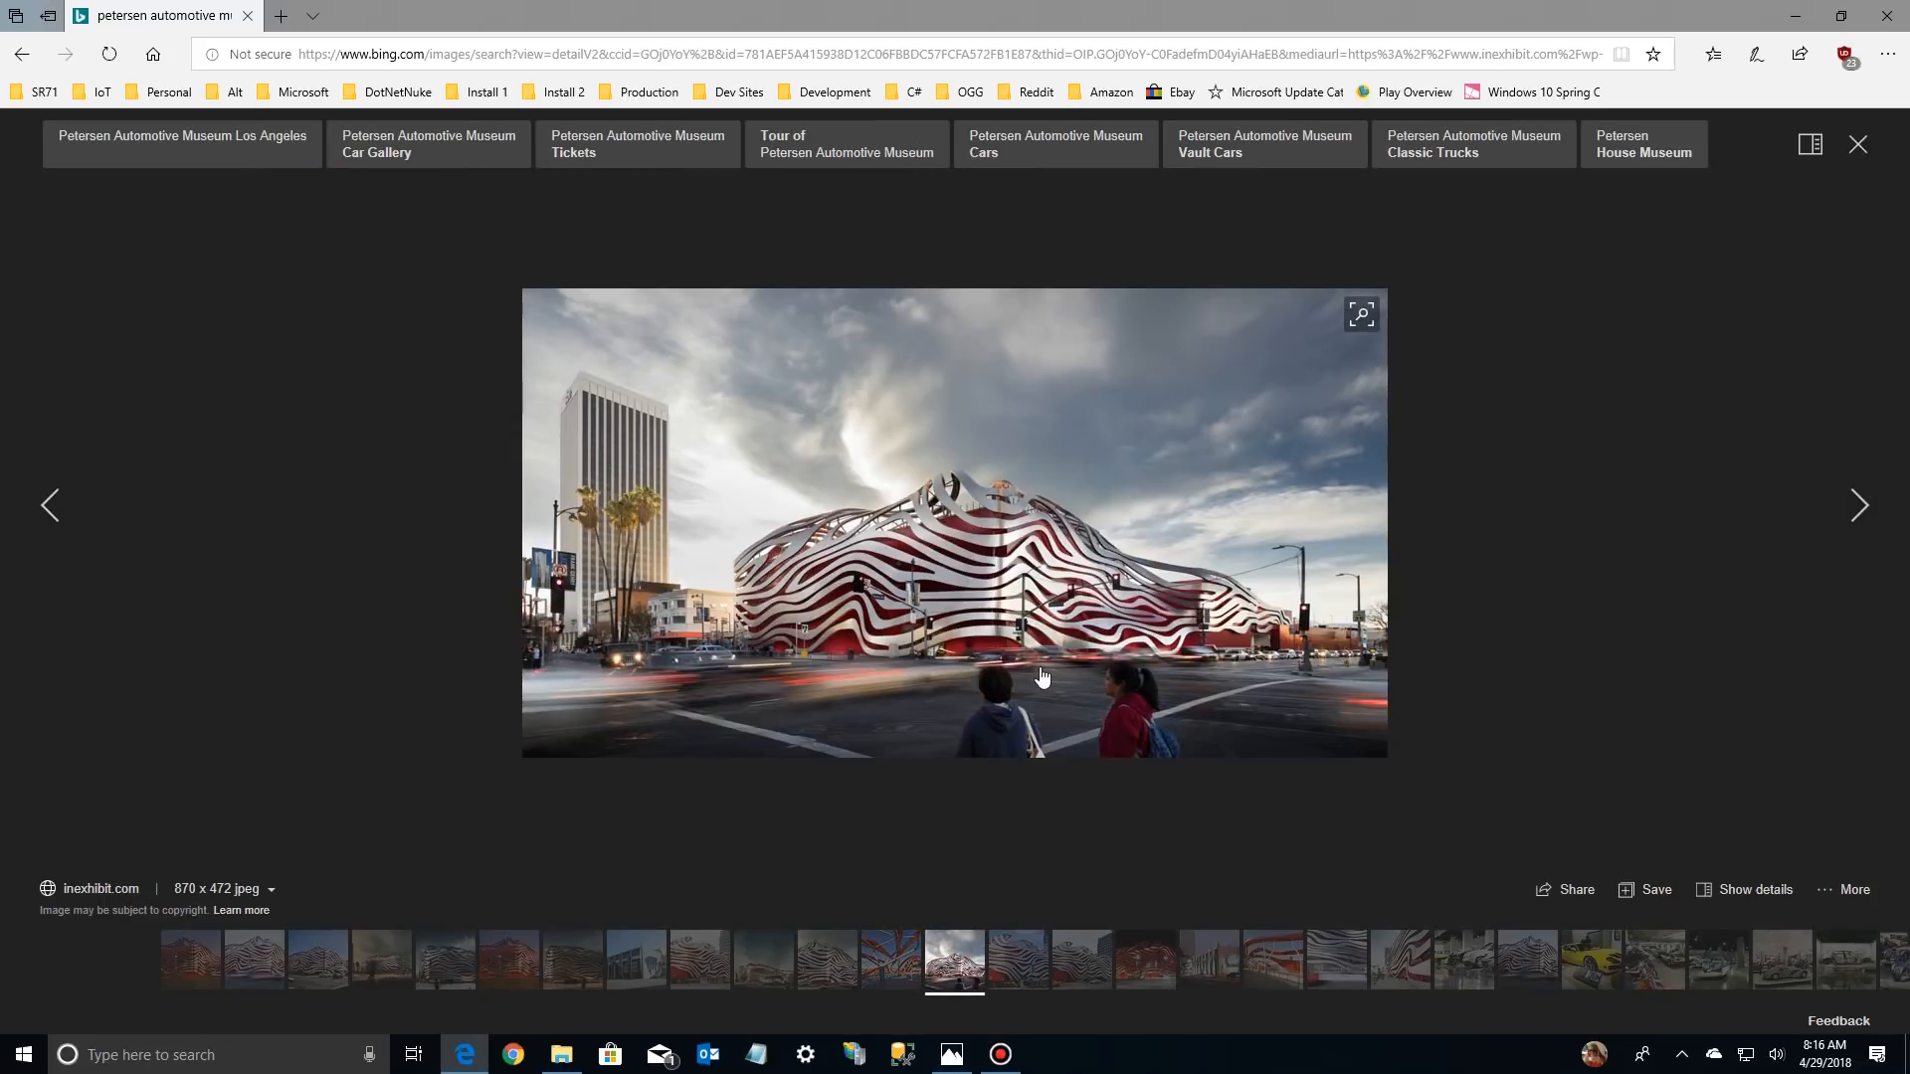
Open the inexhibit.com museum photo at full size and save it as Petersen-Automotive-Museum-Los-Angeles-01.jpg in the Saved Pictures folder
{"action": "left_click", "coordinate": [1022, 579]}
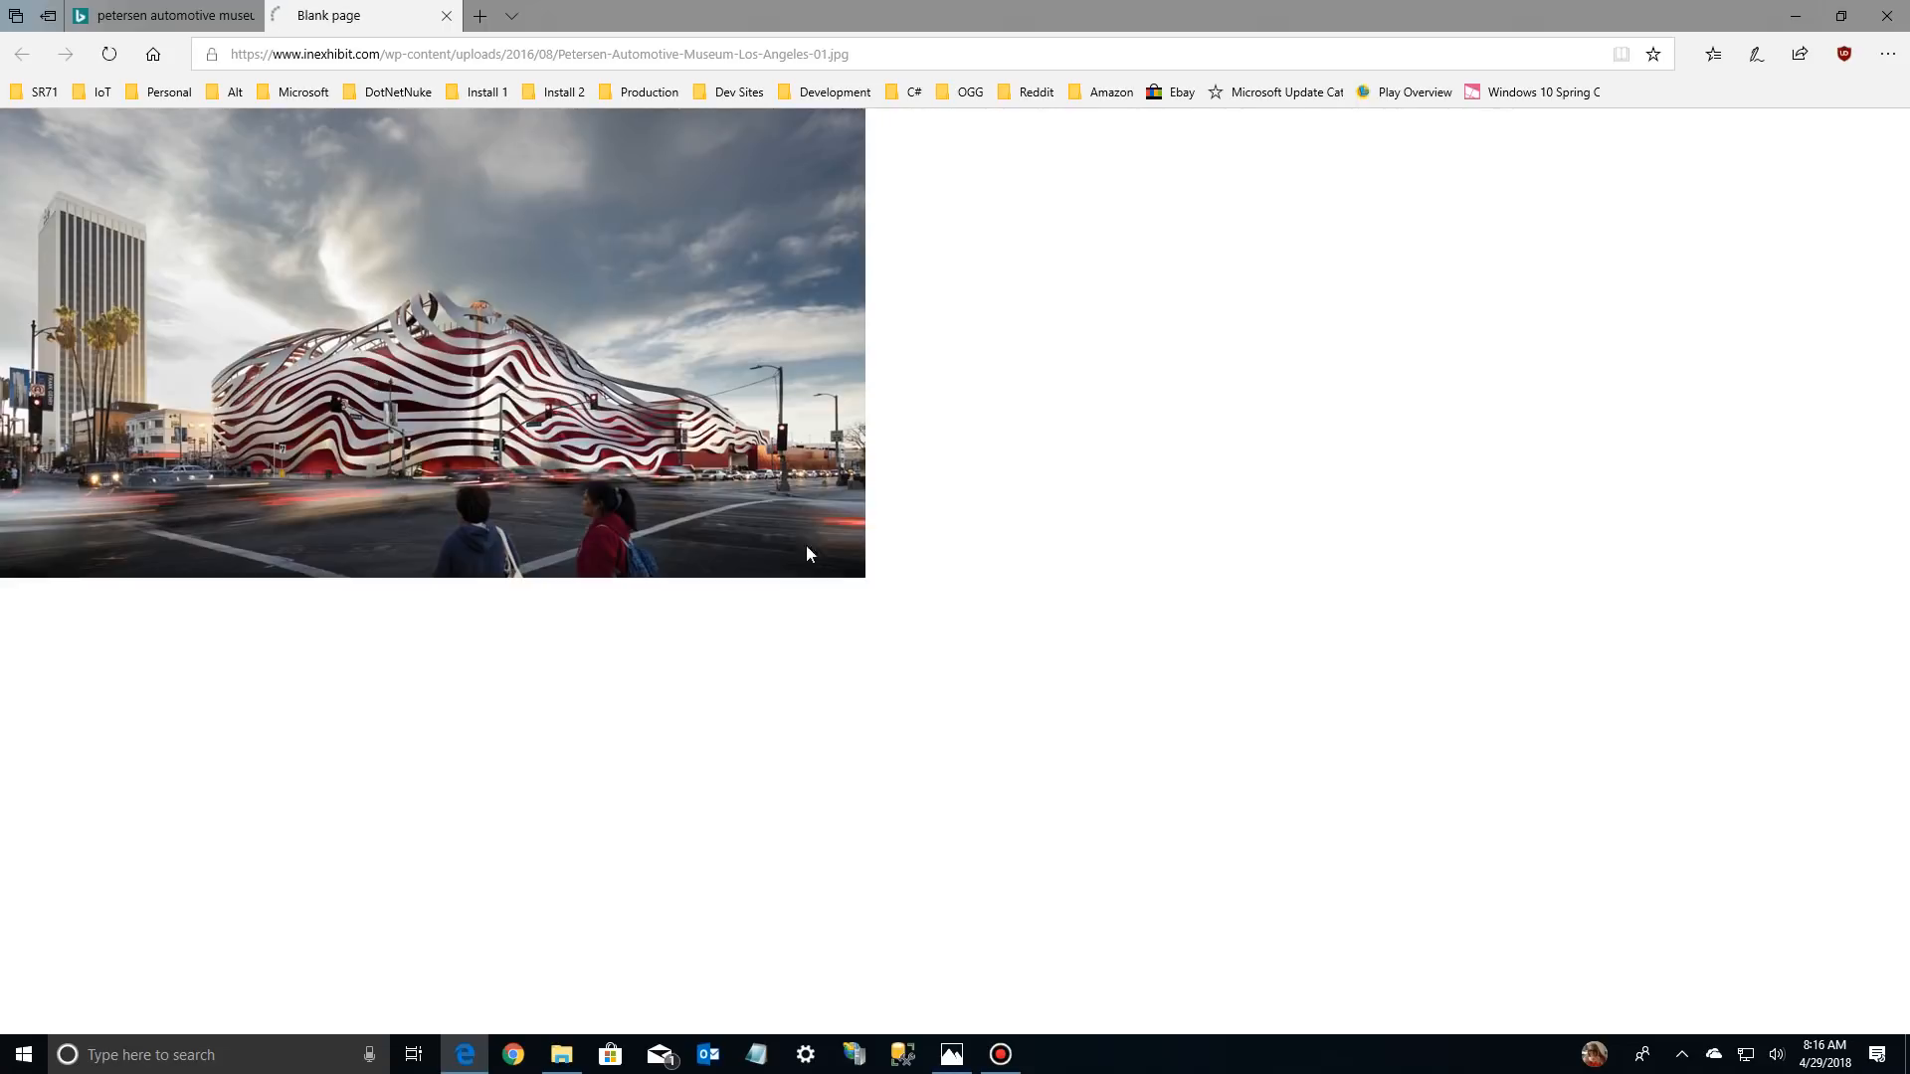
{"action": "right_click", "coordinate": [679, 454]}
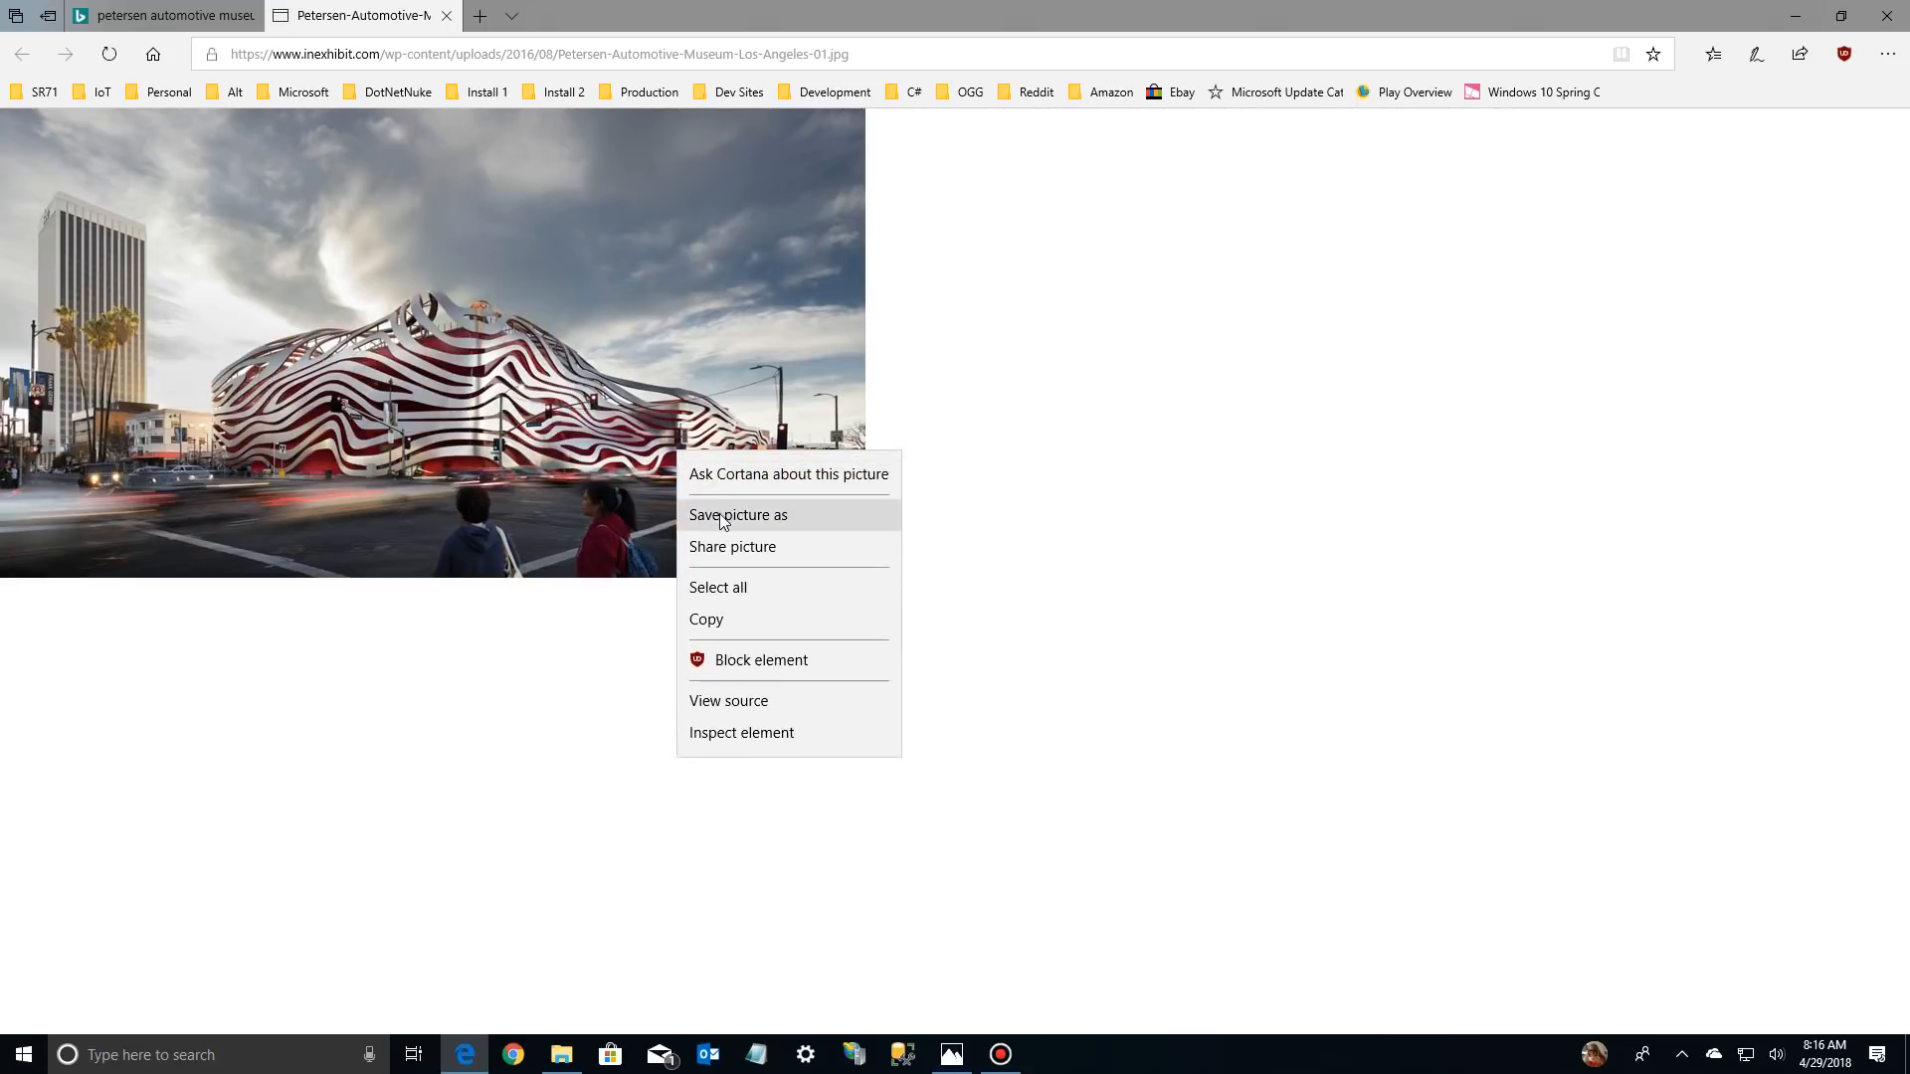
{"action": "left_click", "coordinate": [1095, 464]}
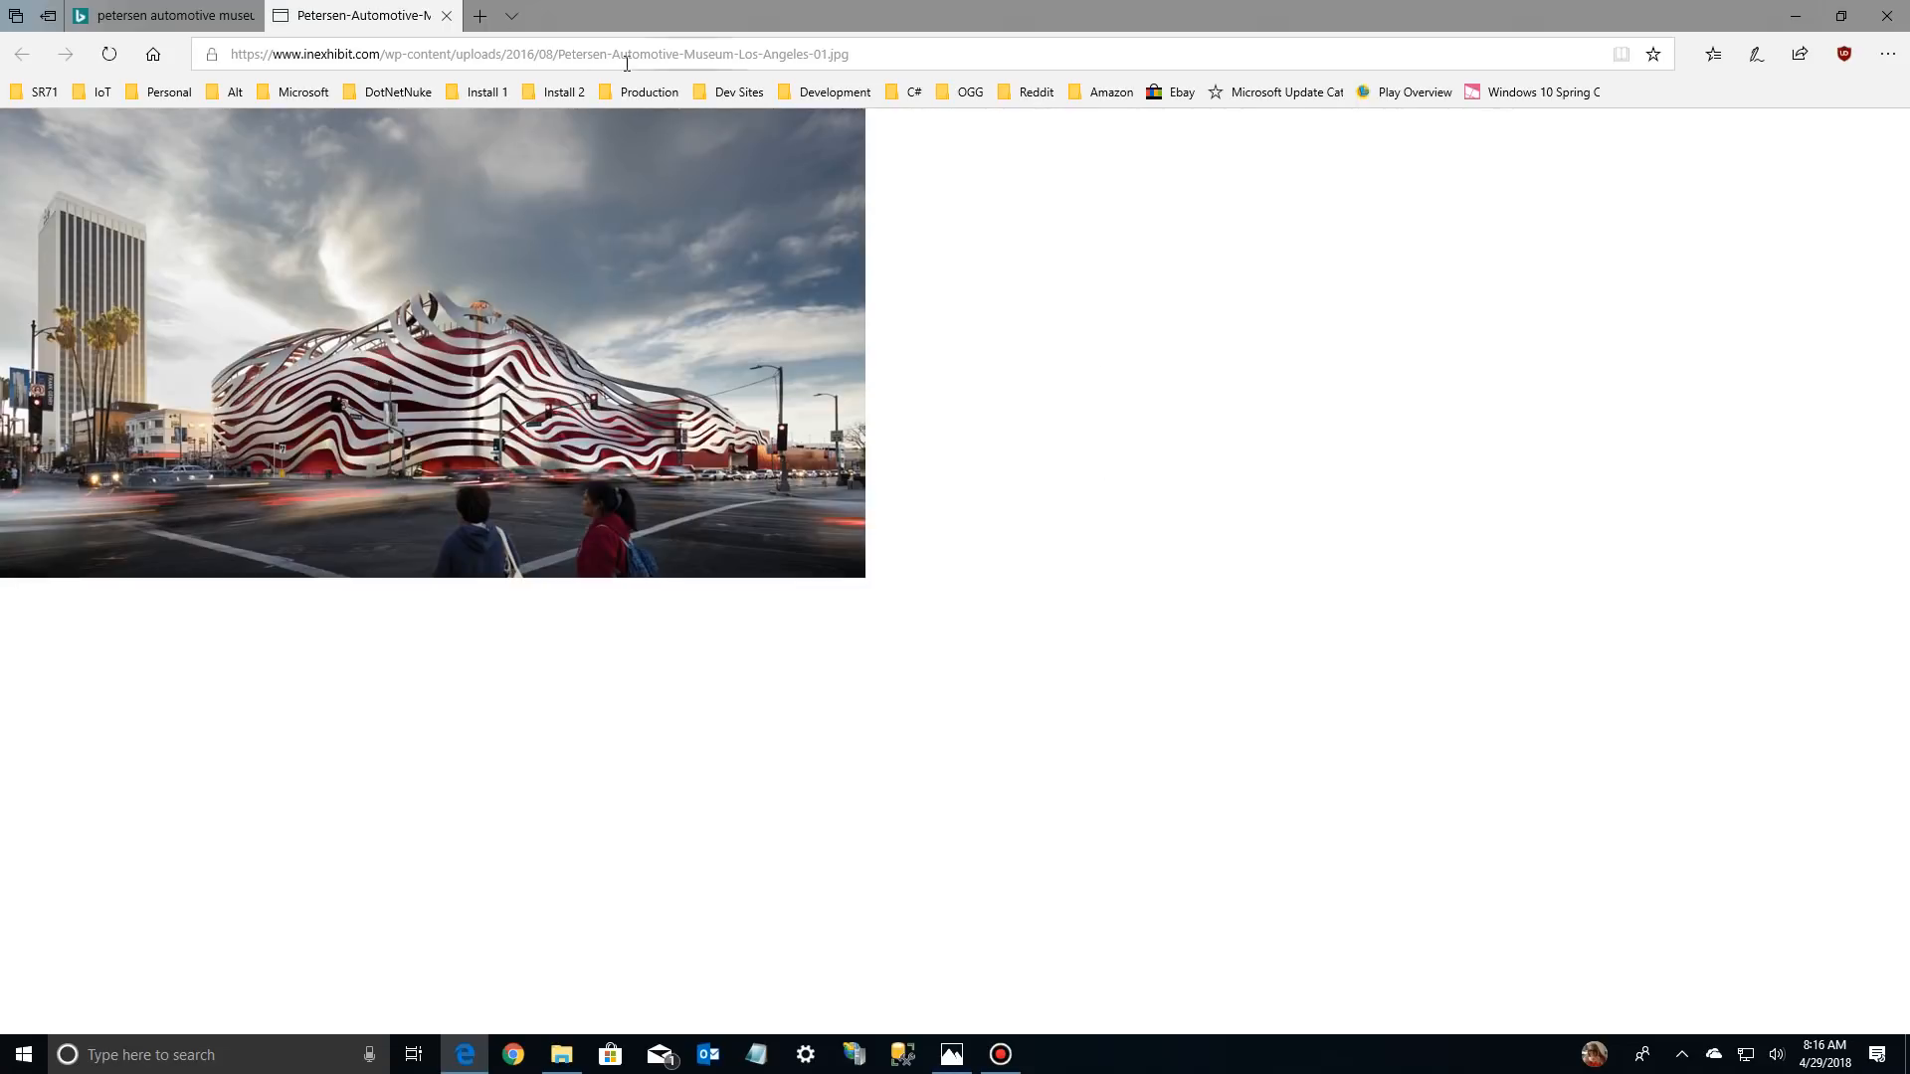
{"action": "right_click", "coordinate": [577, 310]}
{"action": "left_click", "coordinate": [635, 372]}
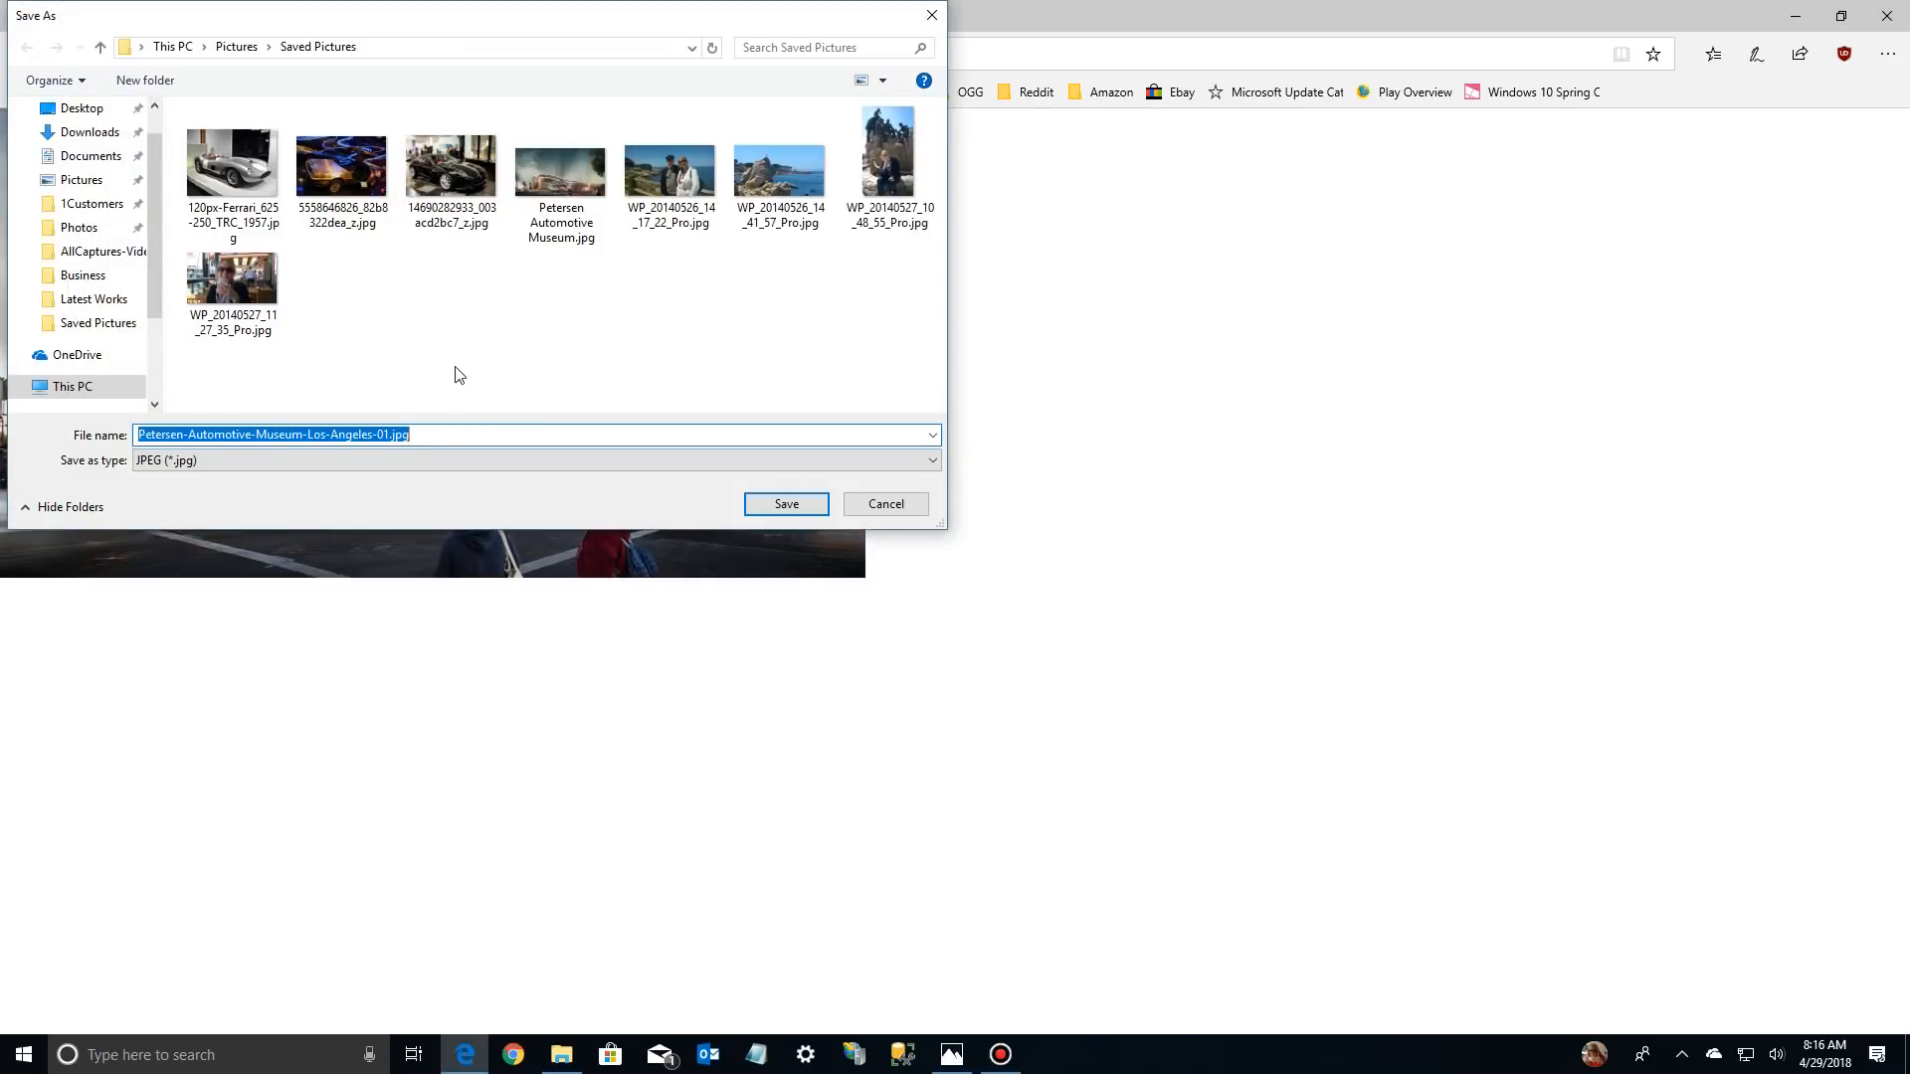
{"action": "left_click", "coordinate": [782, 503]}
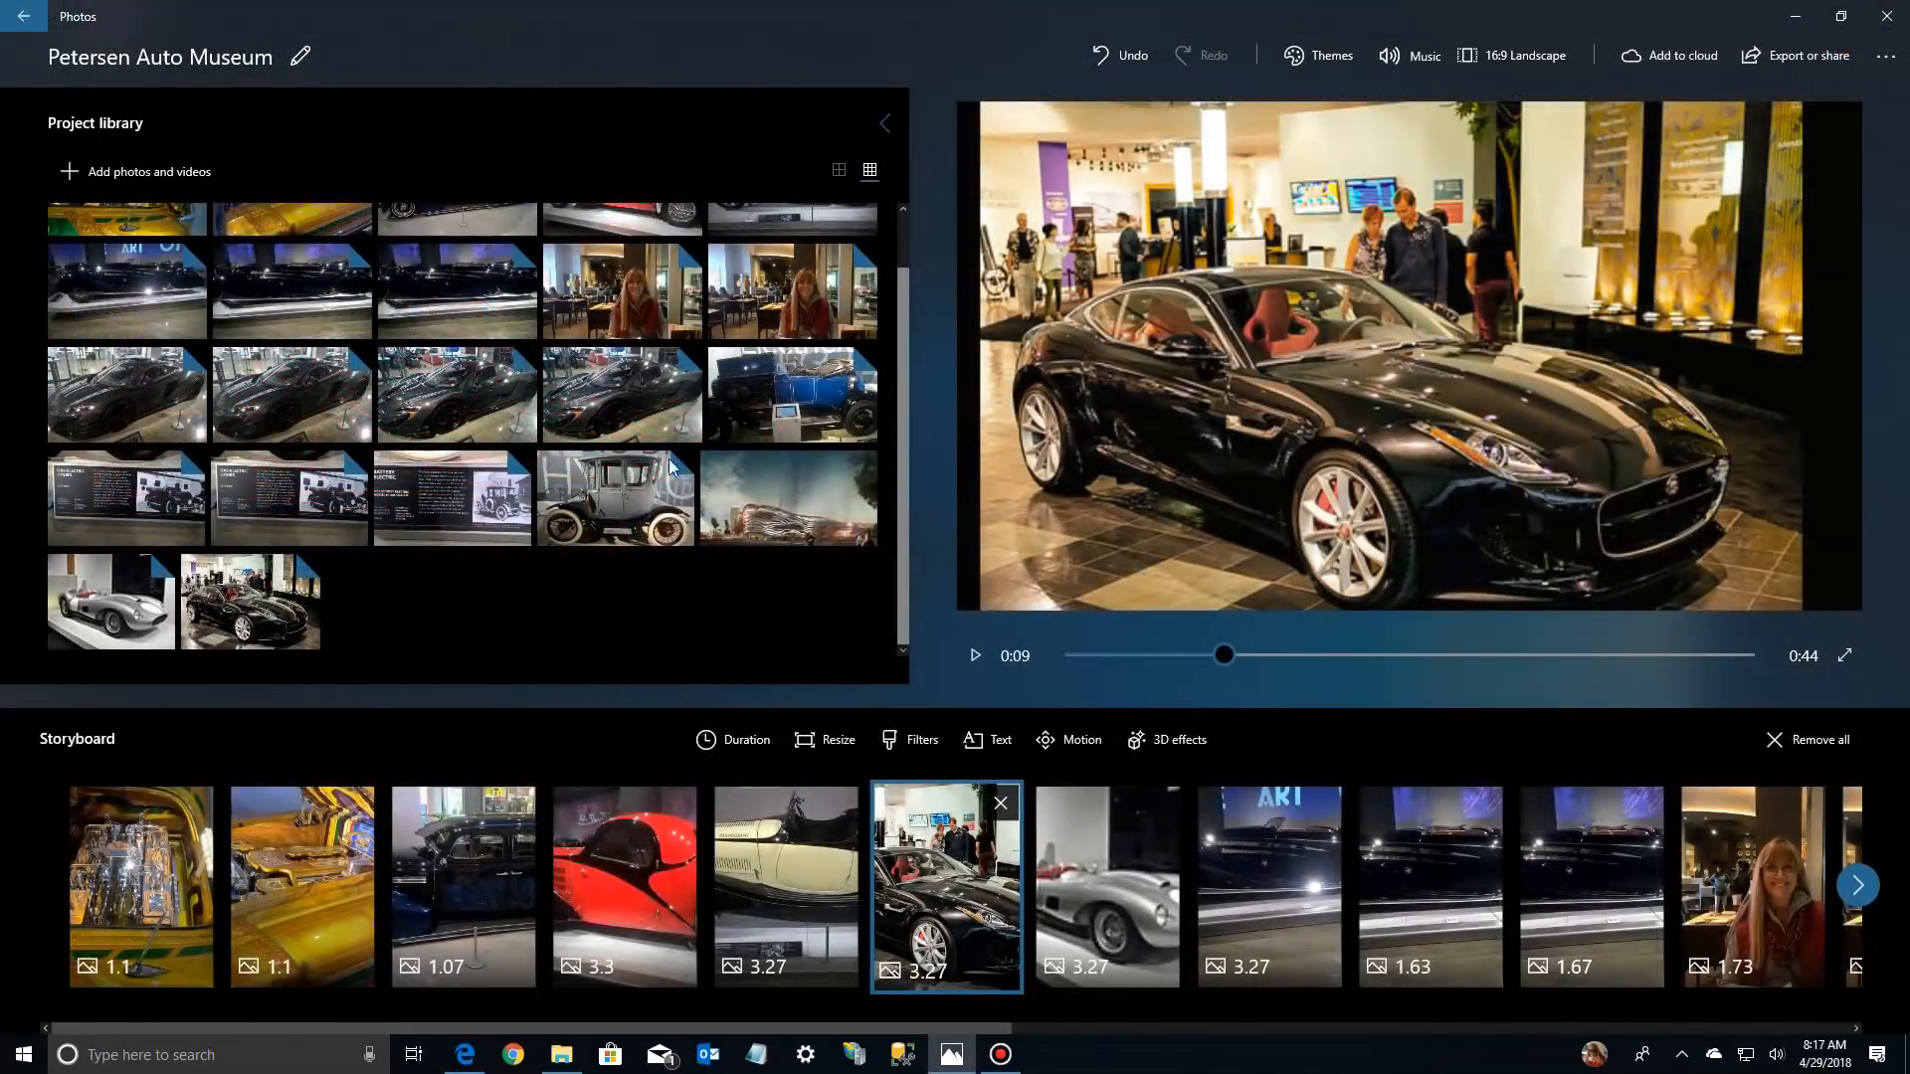
Add Petersen-Automotive-Museum-Los-Angeles-01.jpg from this PC to the Photos project library and place it first in the storyboard
{"action": "left_click", "coordinate": [157, 175]}
{"action": "left_click", "coordinate": [129, 251]}
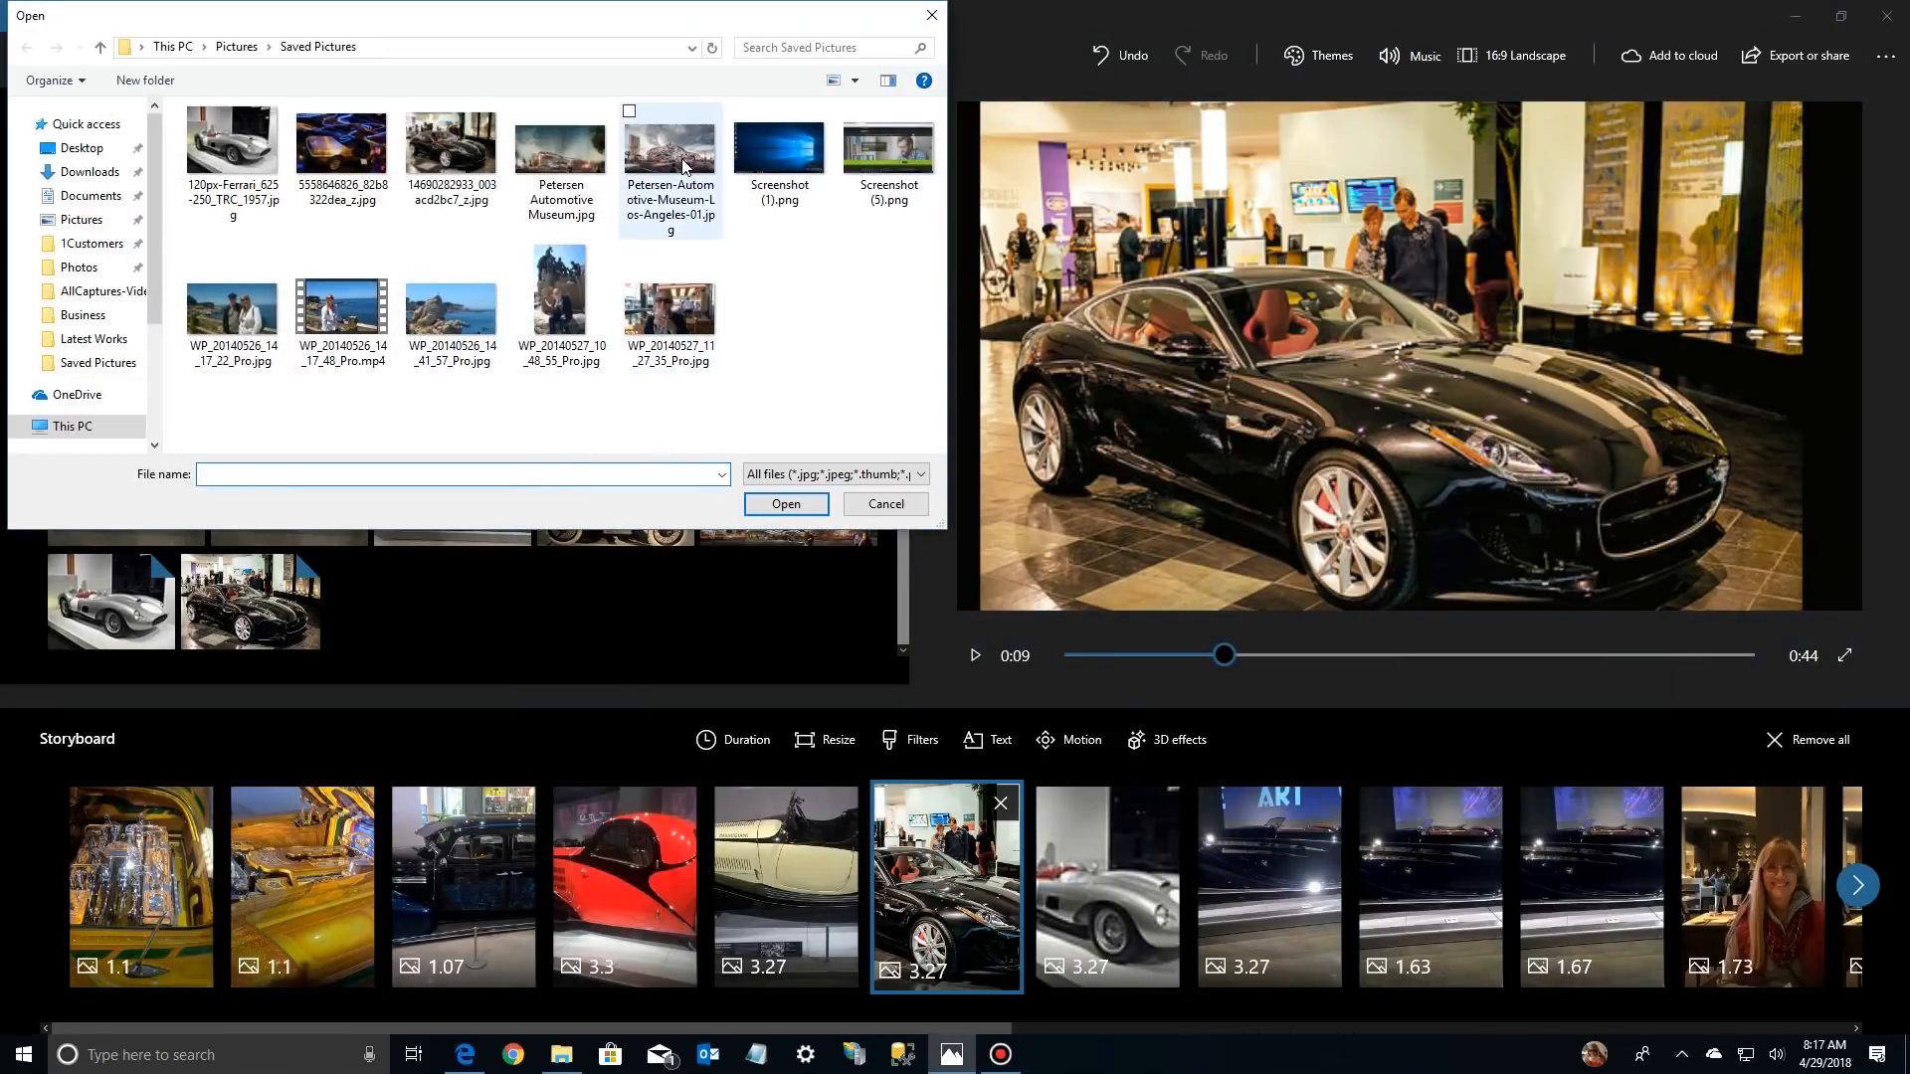
{"action": "left_click", "coordinate": [685, 166]}
{"action": "double_click", "coordinate": [683, 162]}
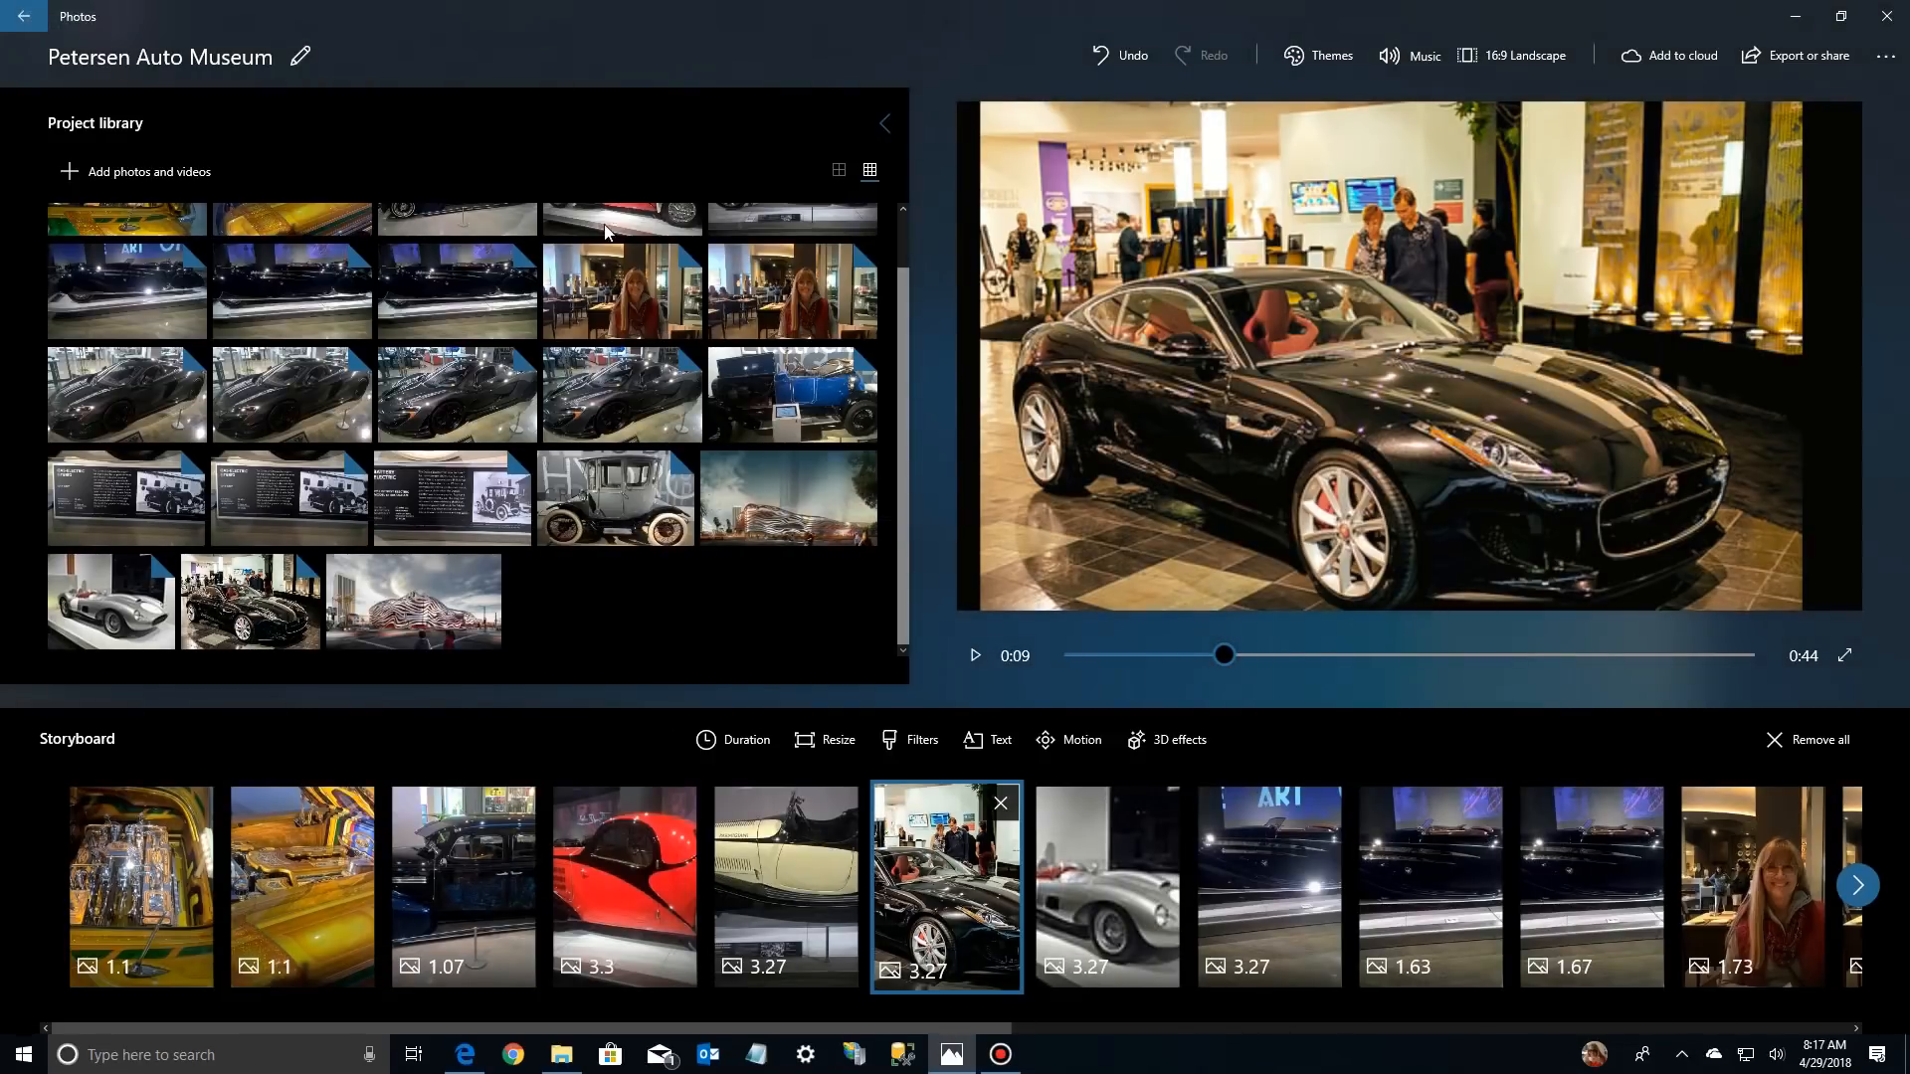
{"action": "left_click_drag", "start_coordinate": [459, 575], "coordinate": [113, 818]}
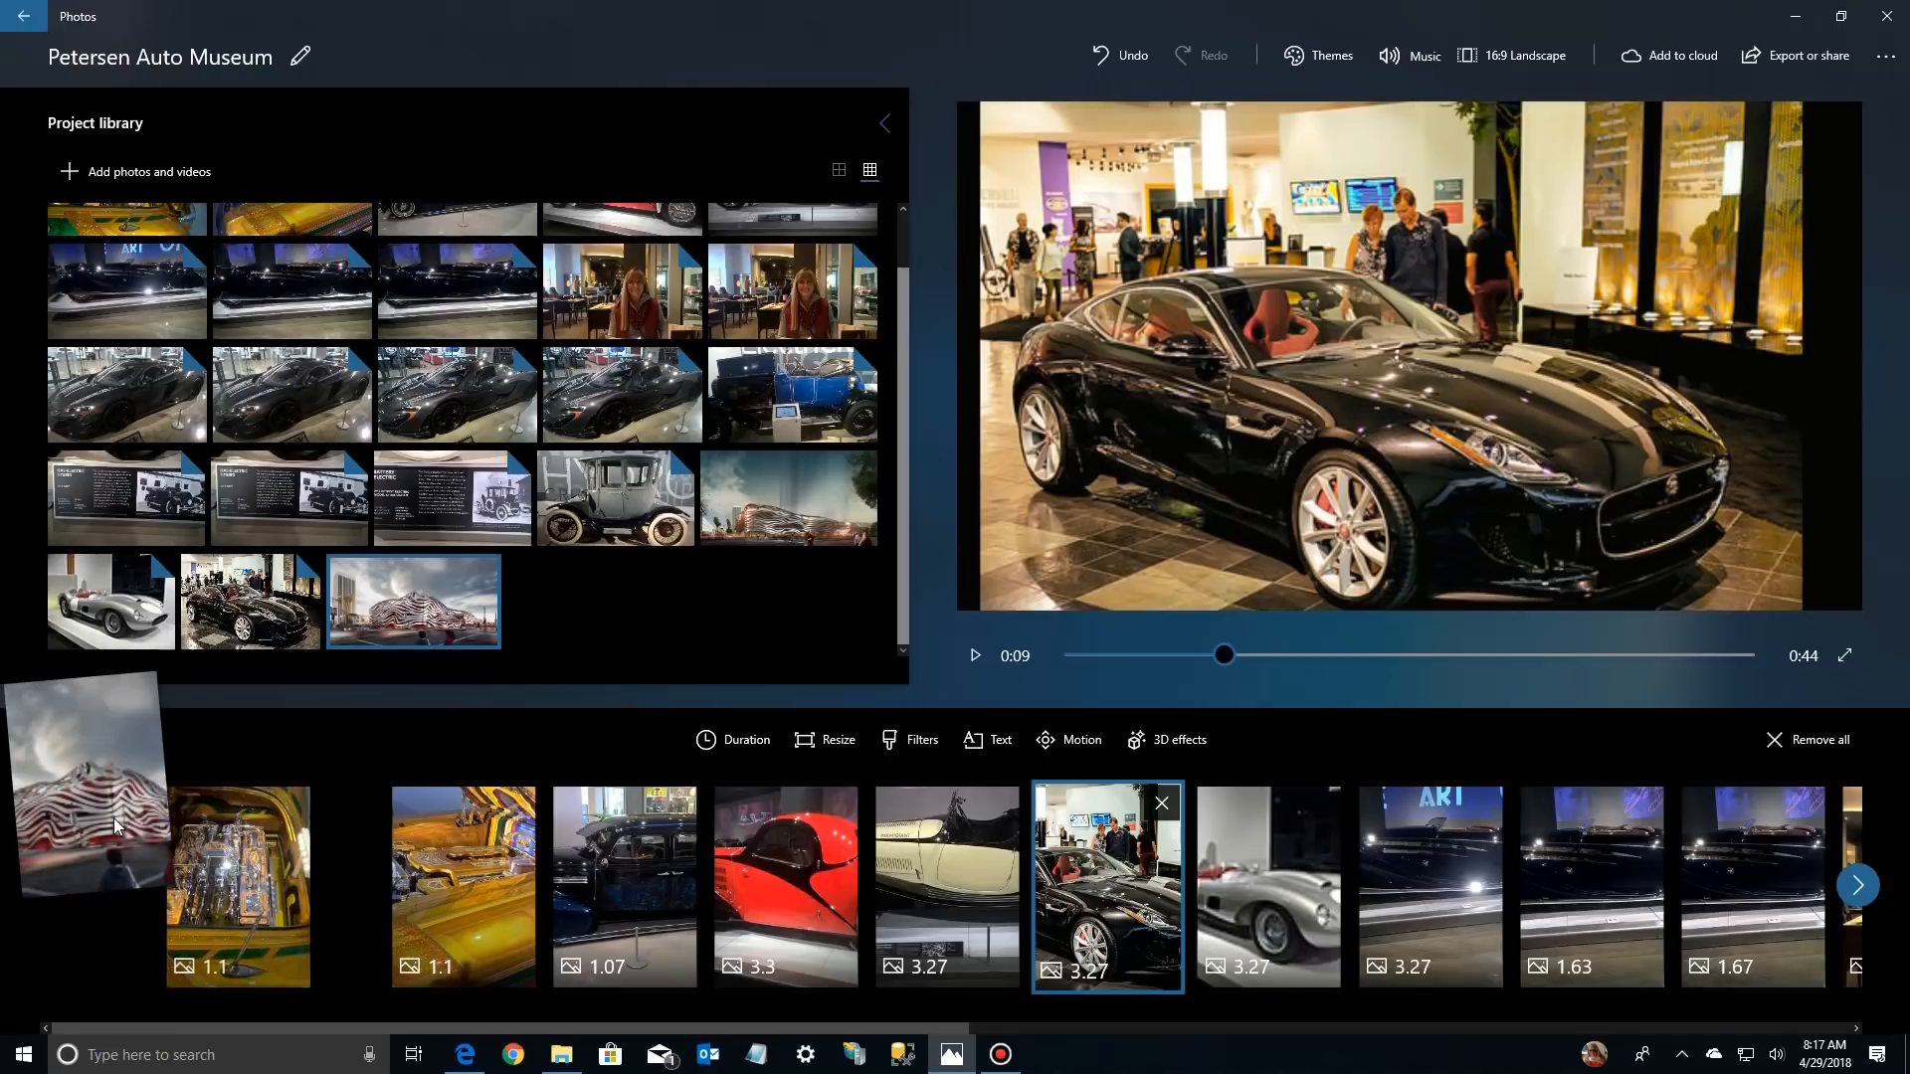
{"action": "left_click", "coordinate": [139, 910]}
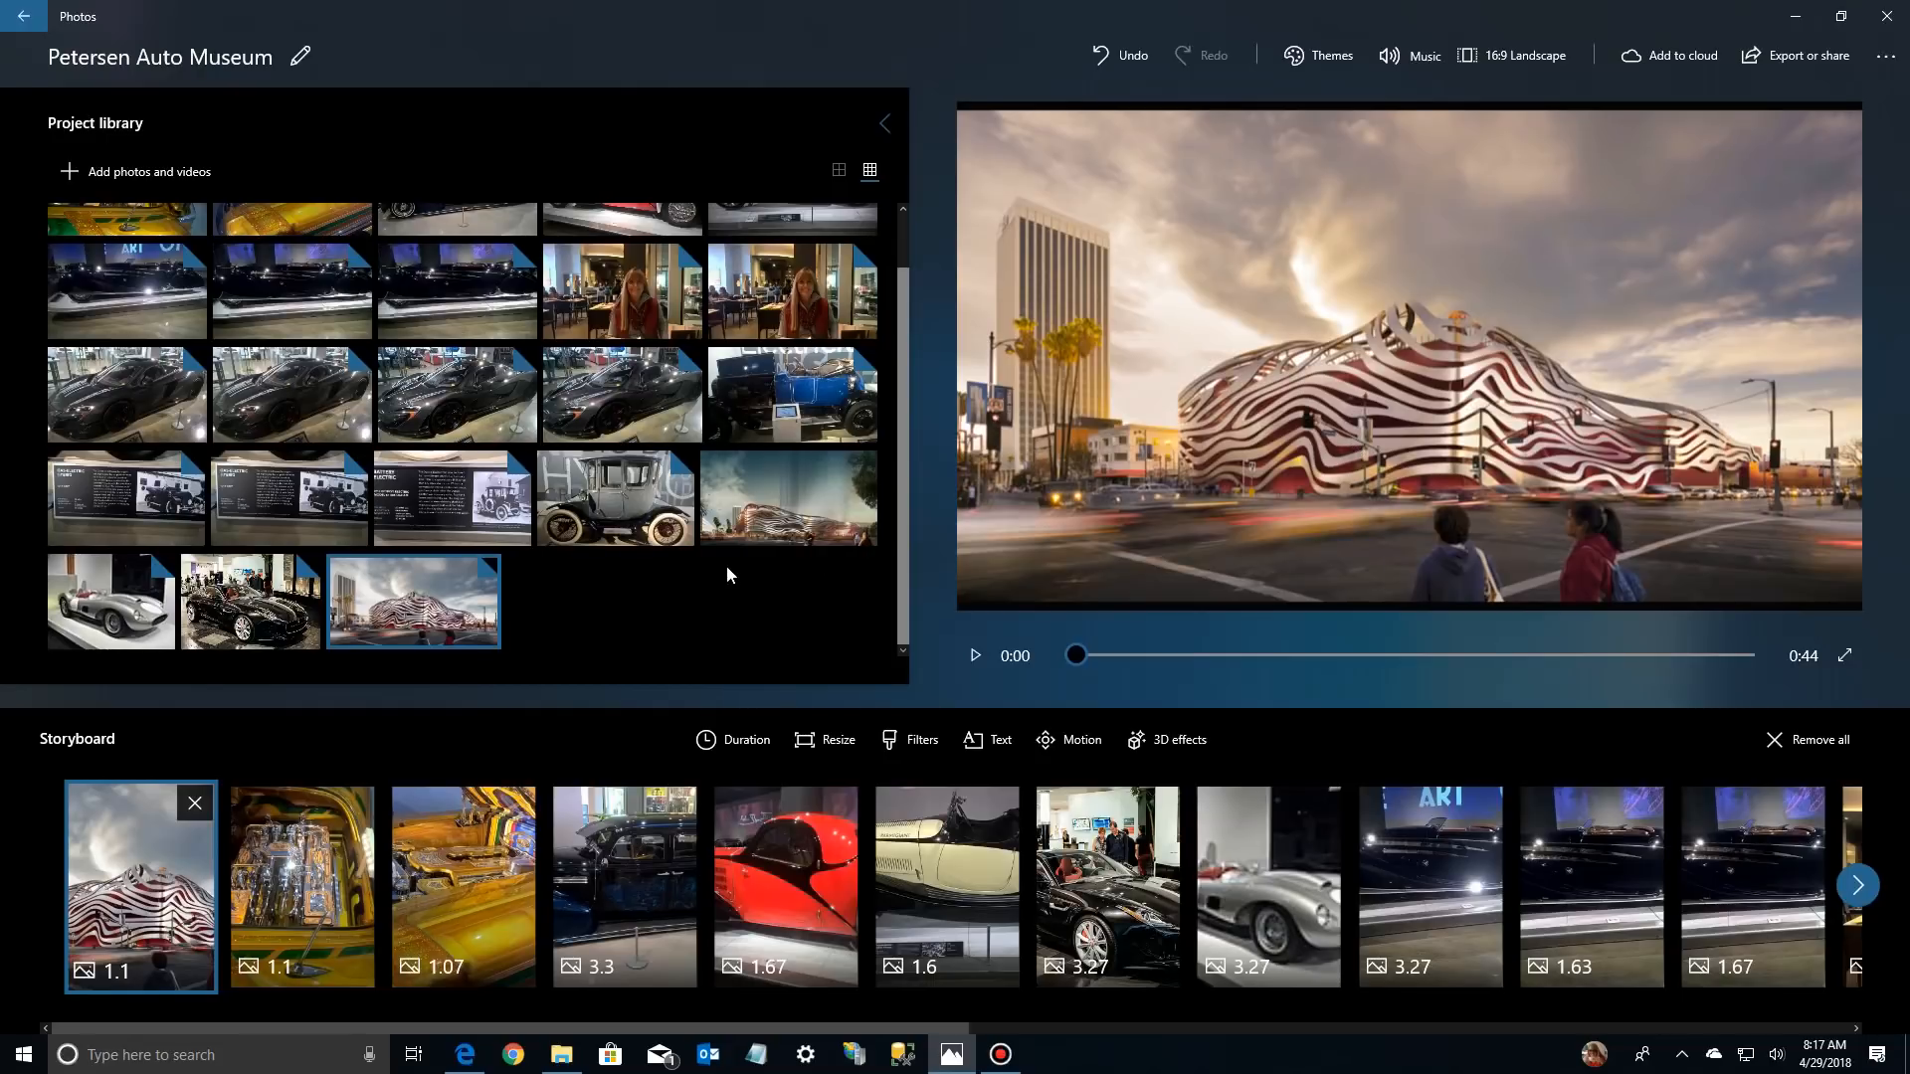
Switch to Edge and open the hypebeast.com image of the blue vintage Bugatti from the museum image results
{"action": "left_click", "coordinate": [472, 1062]}
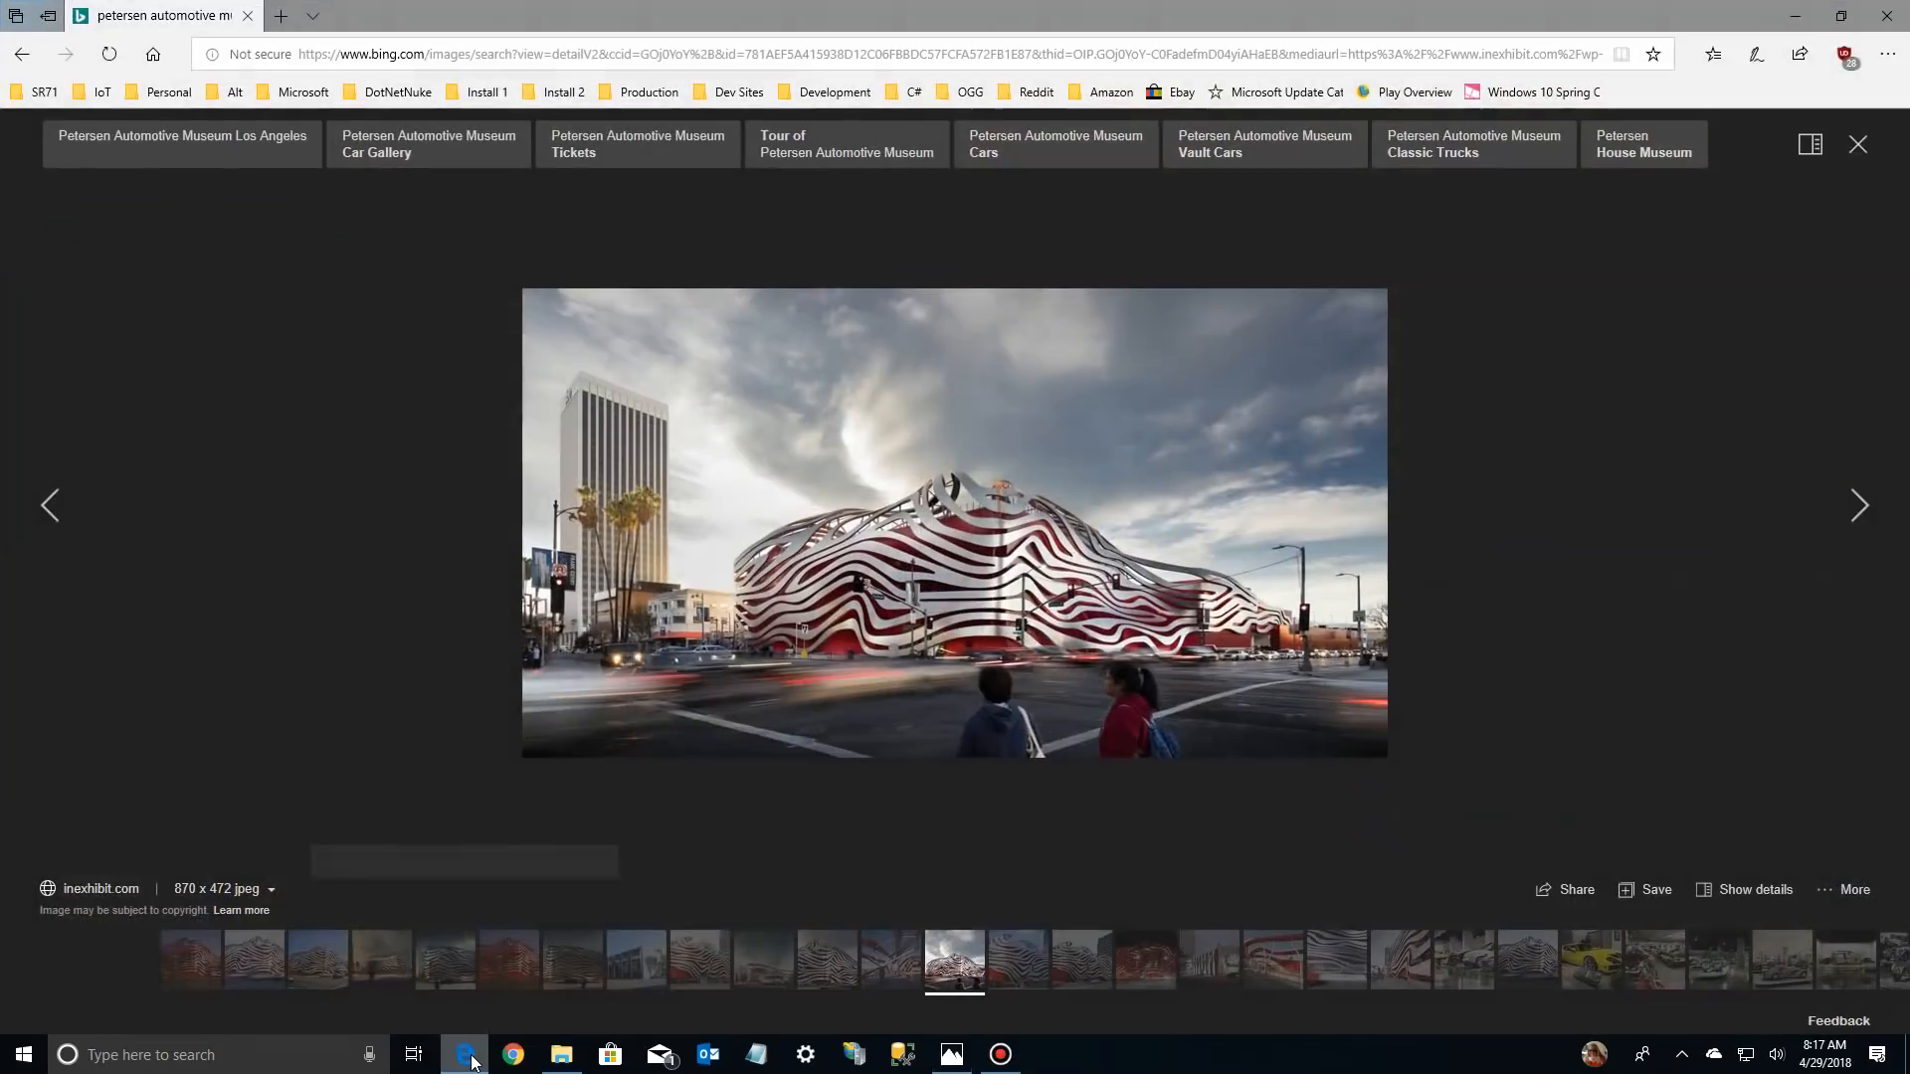
{"action": "left_click", "coordinate": [1858, 505]}
{"action": "left_click", "coordinate": [1858, 506]}
{"action": "left_click", "coordinate": [1858, 505]}
{"action": "left_click", "coordinate": [1858, 505]}
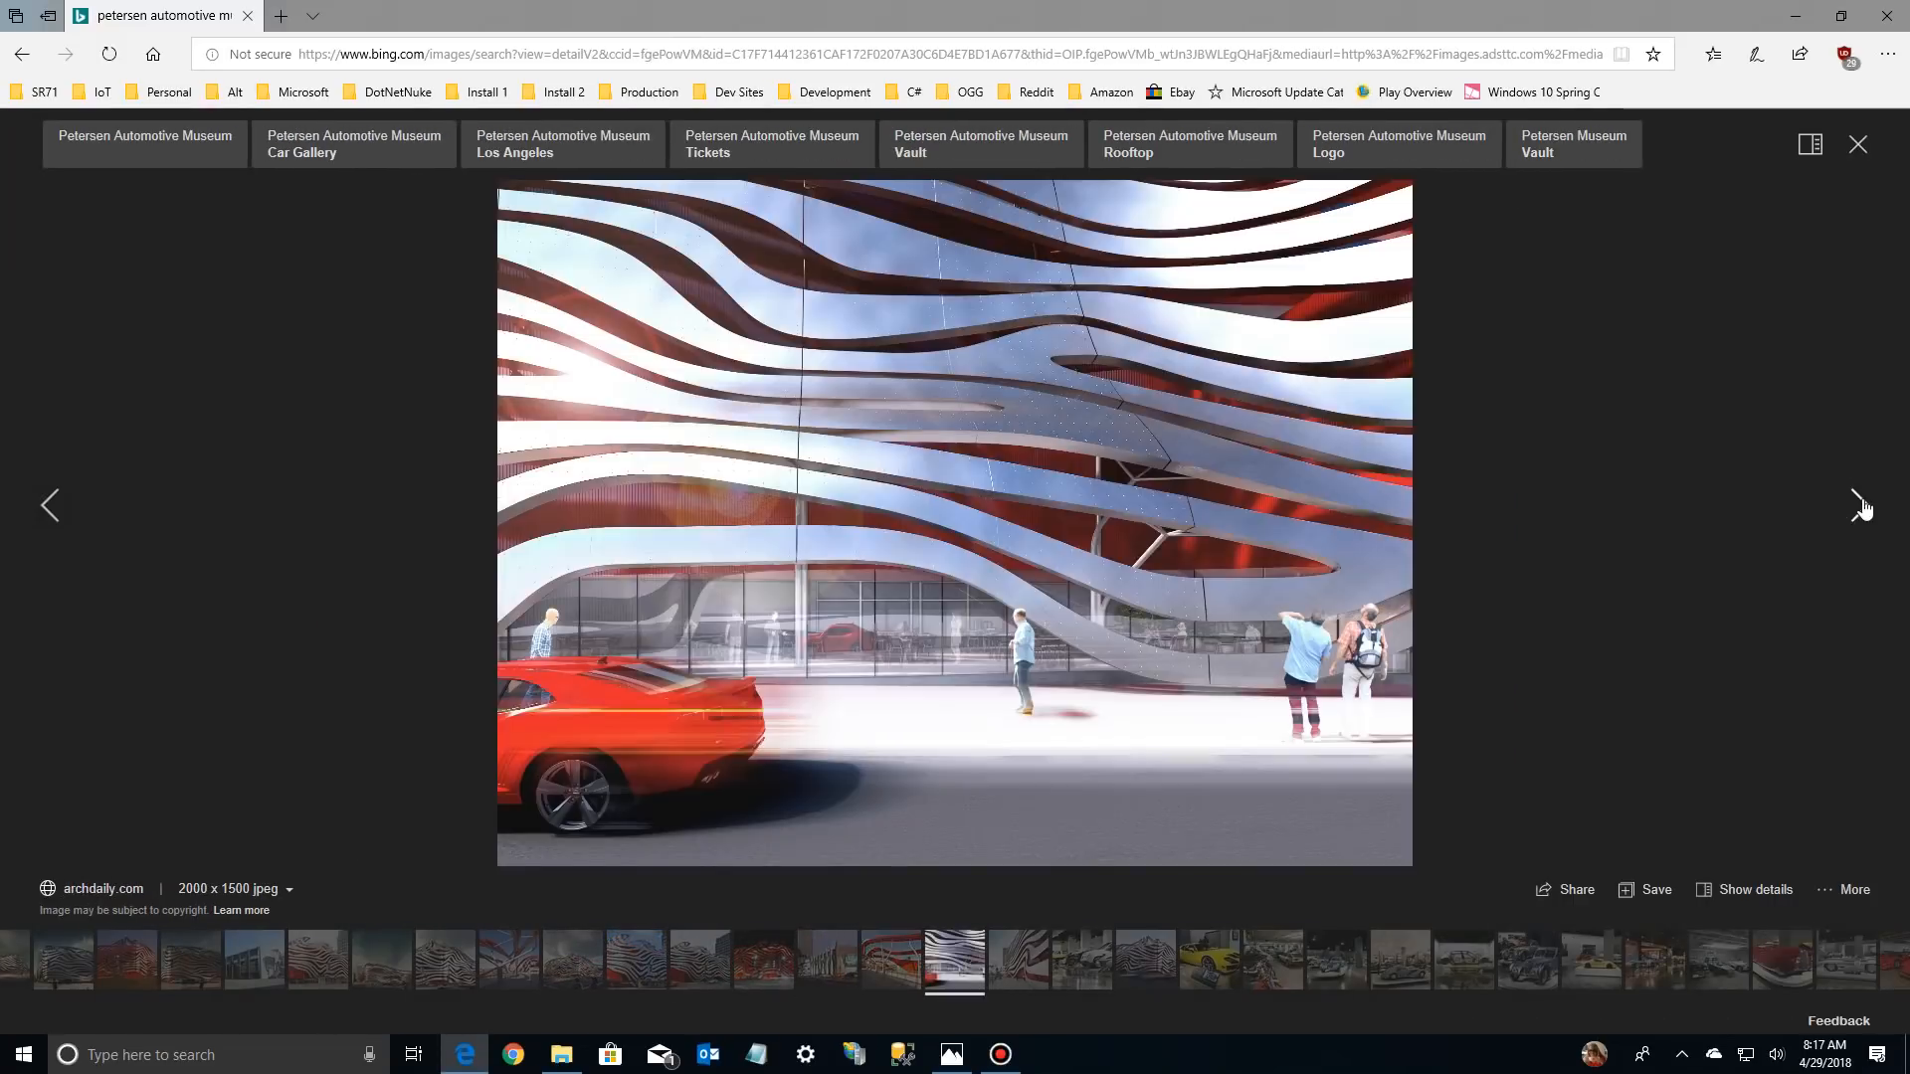
{"action": "left_click", "coordinate": [1858, 144]}
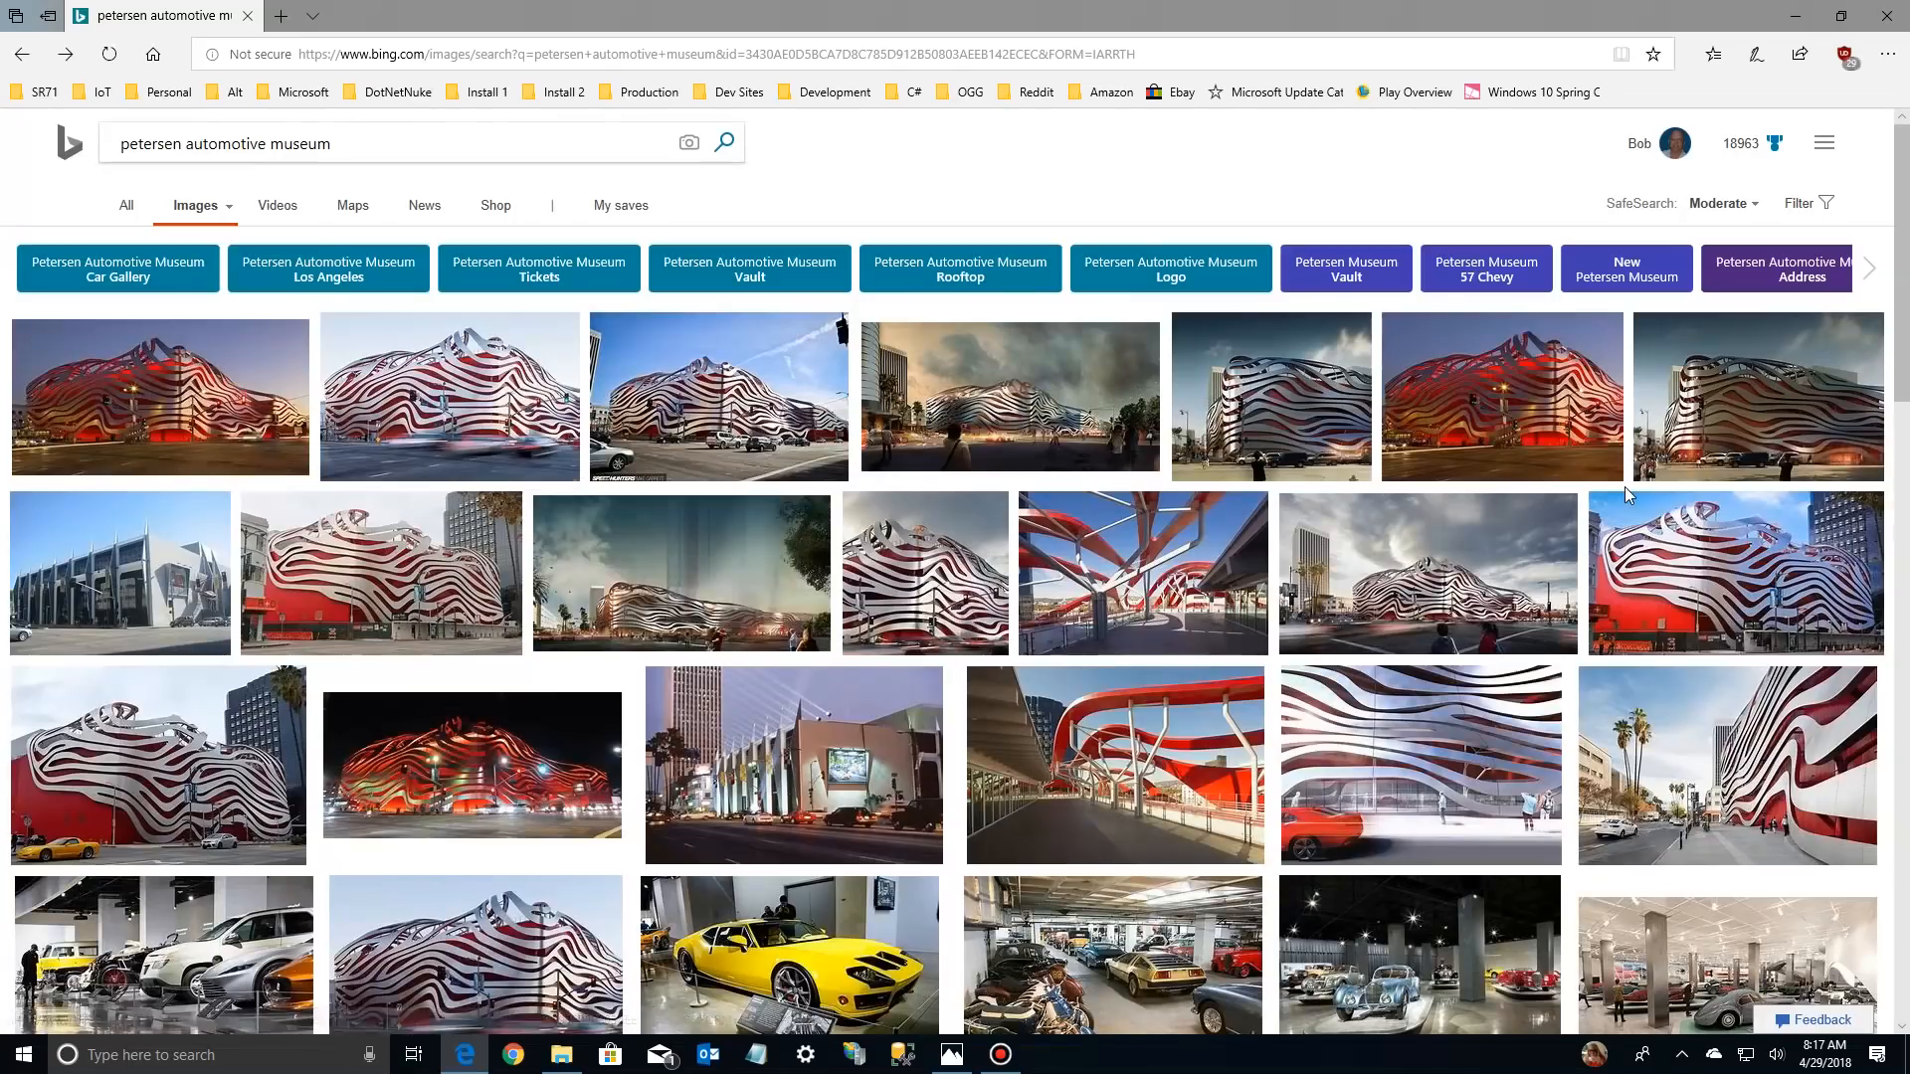
{"action": "scroll", "coordinate": [1581, 693], "scroll_direction": "down", "scroll_amount": 10}
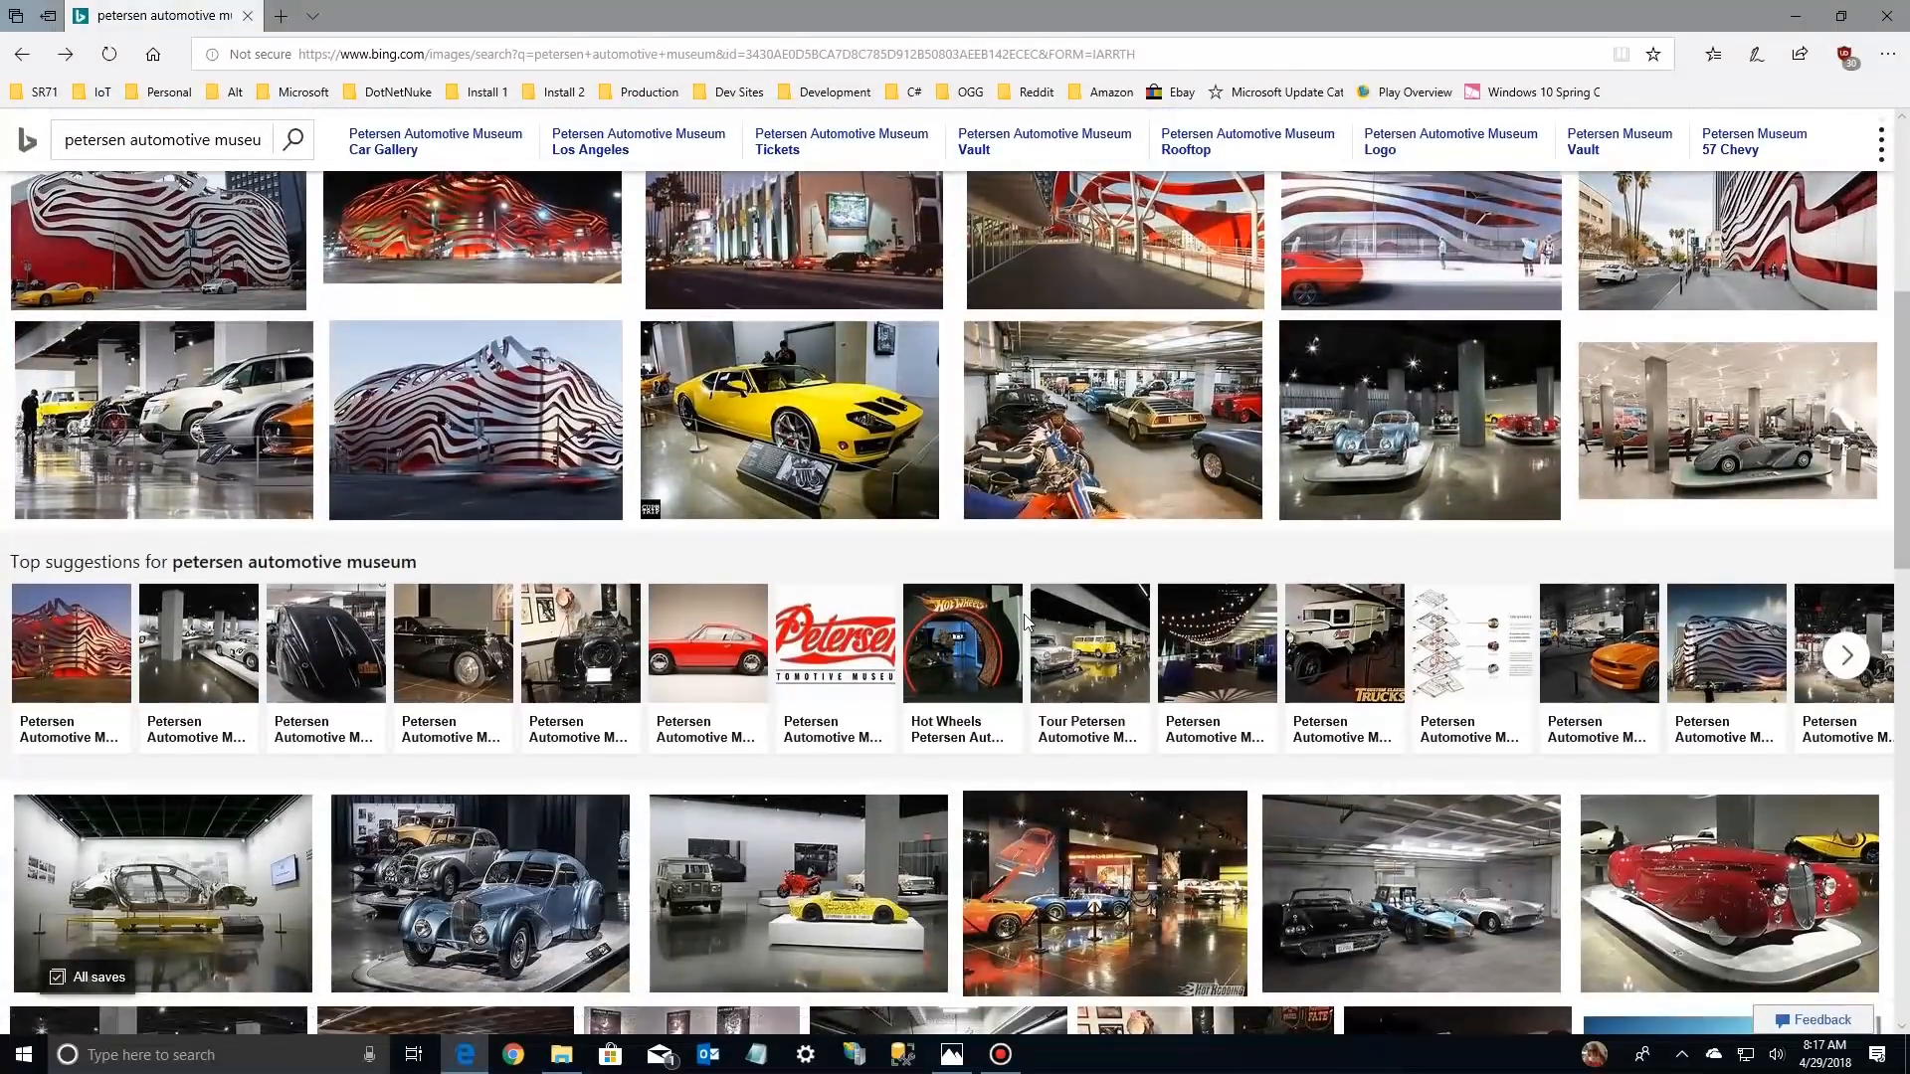
{"action": "scroll", "coordinate": [913, 614], "scroll_direction": "down", "scroll_amount": 1}
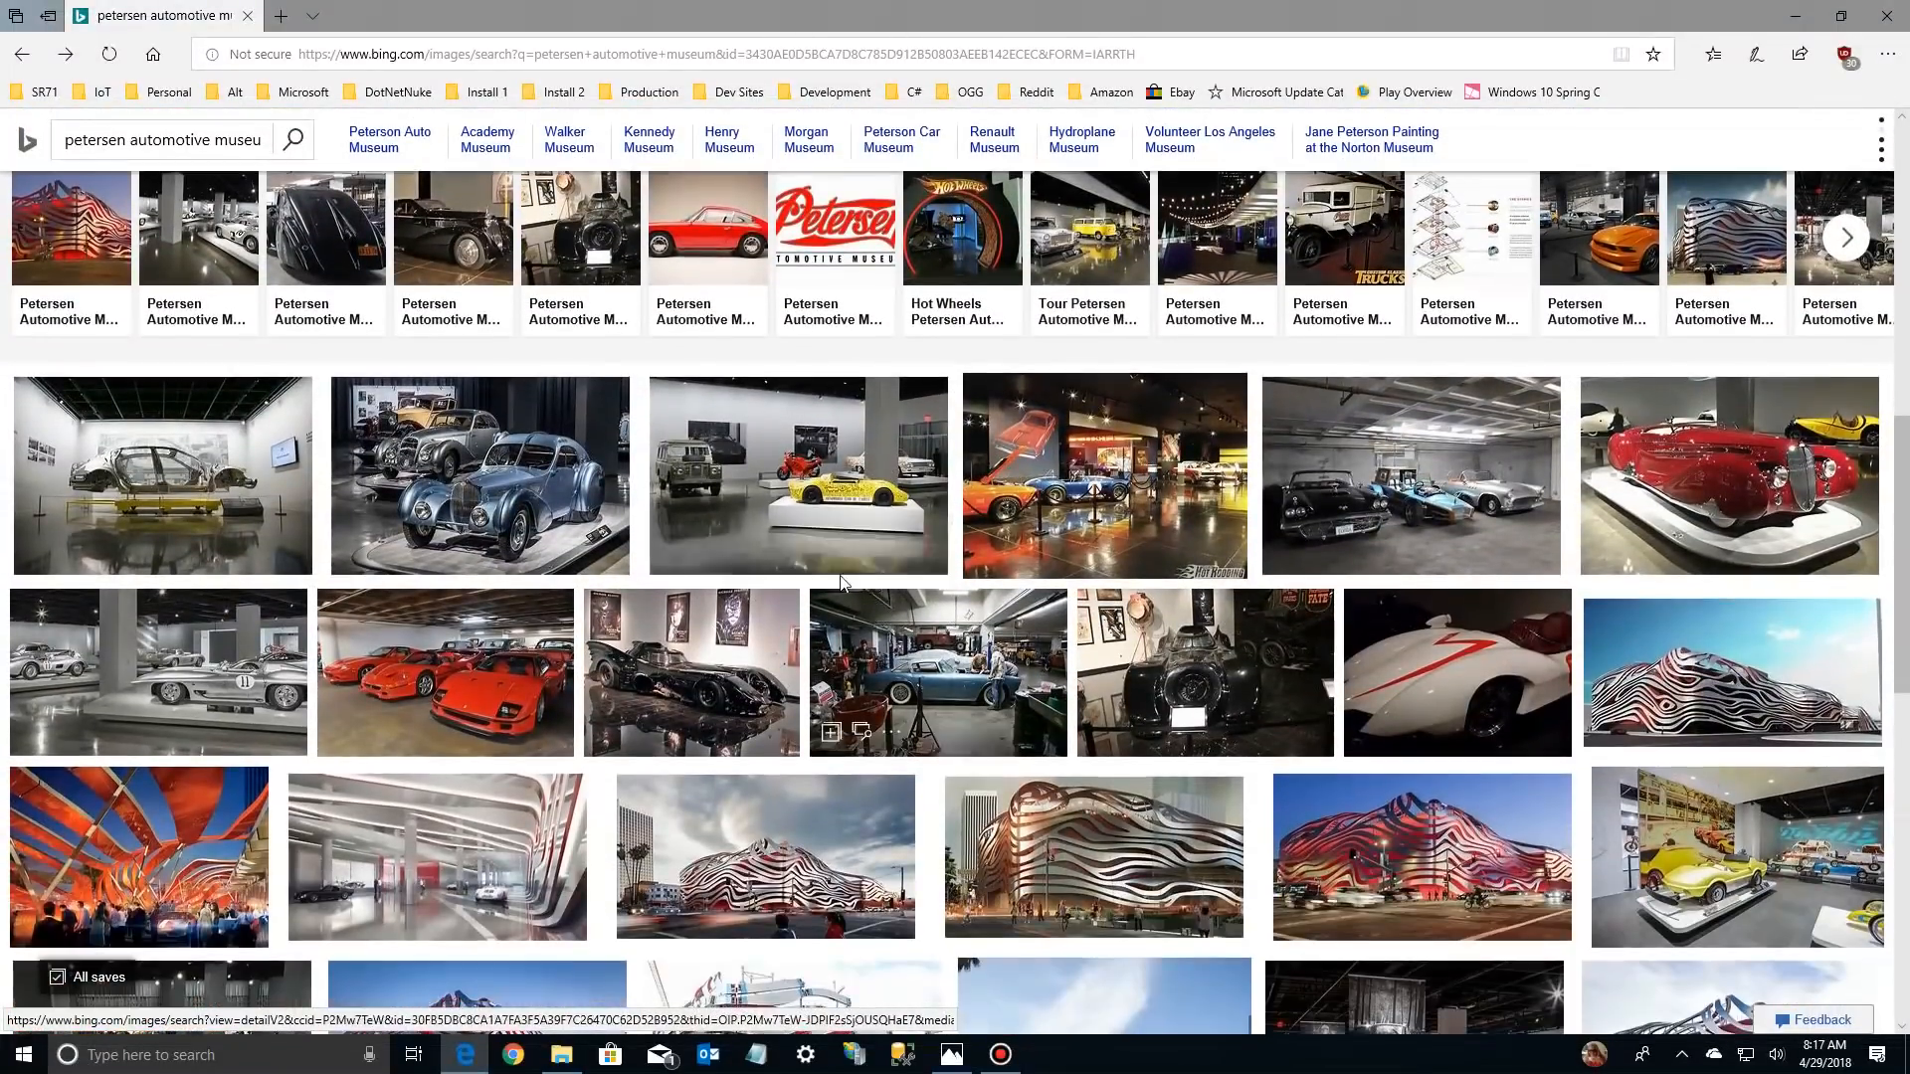
{"action": "left_click", "coordinate": [446, 480]}
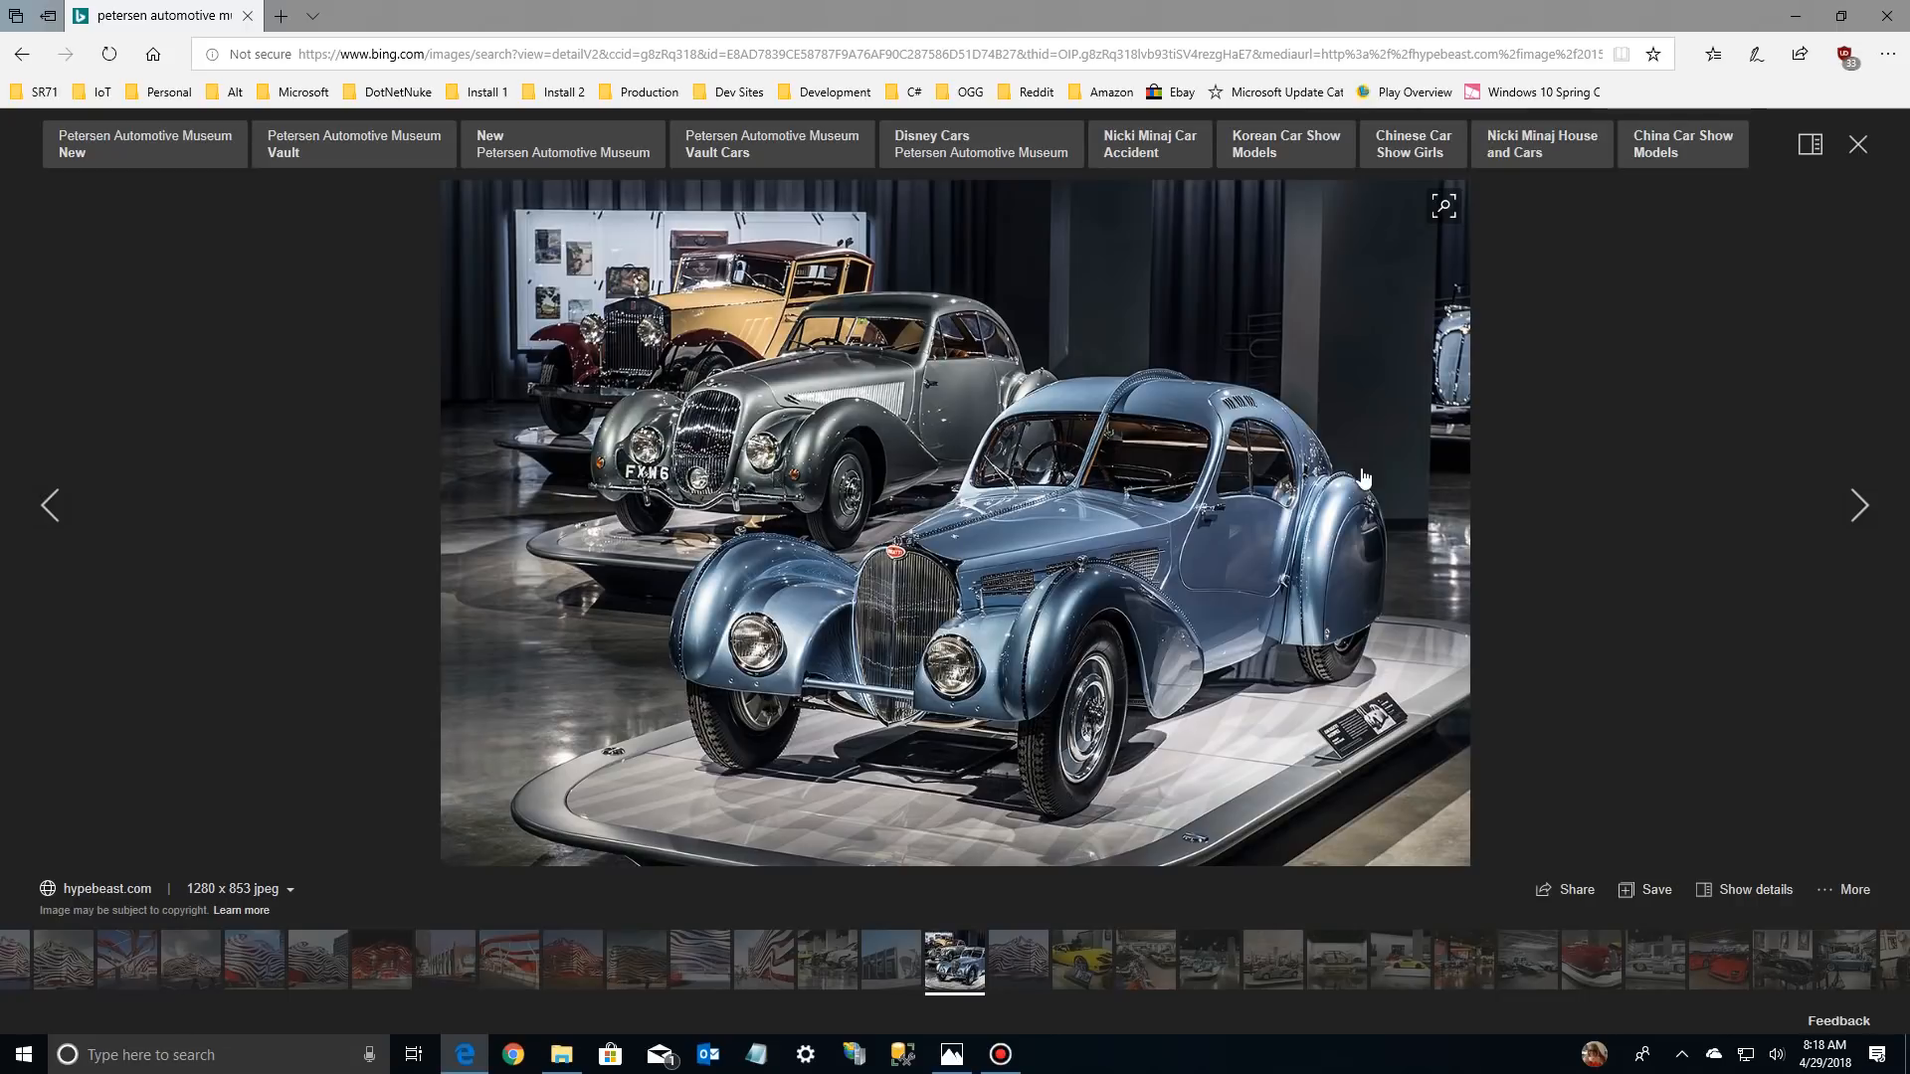
Save the blue Bugatti image to the Bing saves and as petersen-automotive-museum-bugattis.jpg in Saved Pictures, and return to Photos
{"action": "left_click", "coordinate": [1656, 896]}
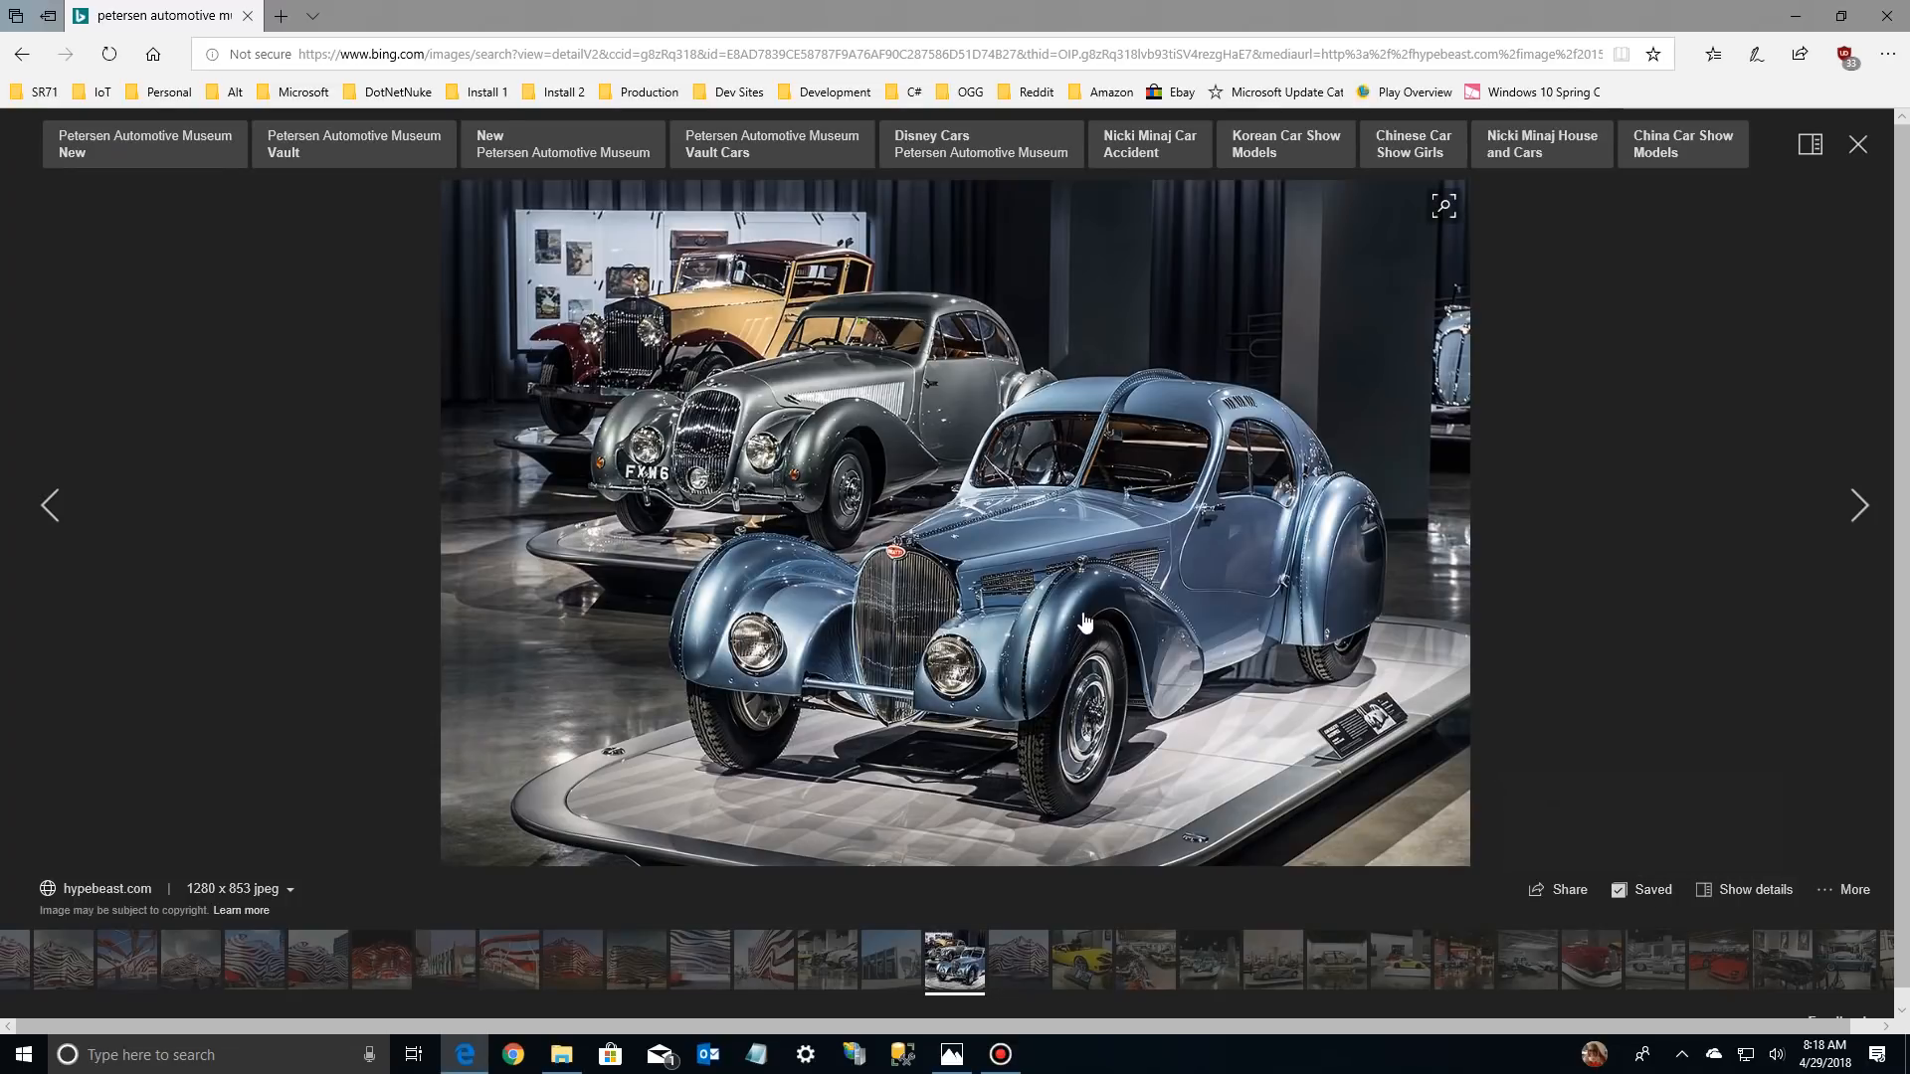
{"action": "left_click", "coordinate": [784, 520]}
{"action": "right_click", "coordinate": [784, 519]}
{"action": "left_click", "coordinate": [822, 577]}
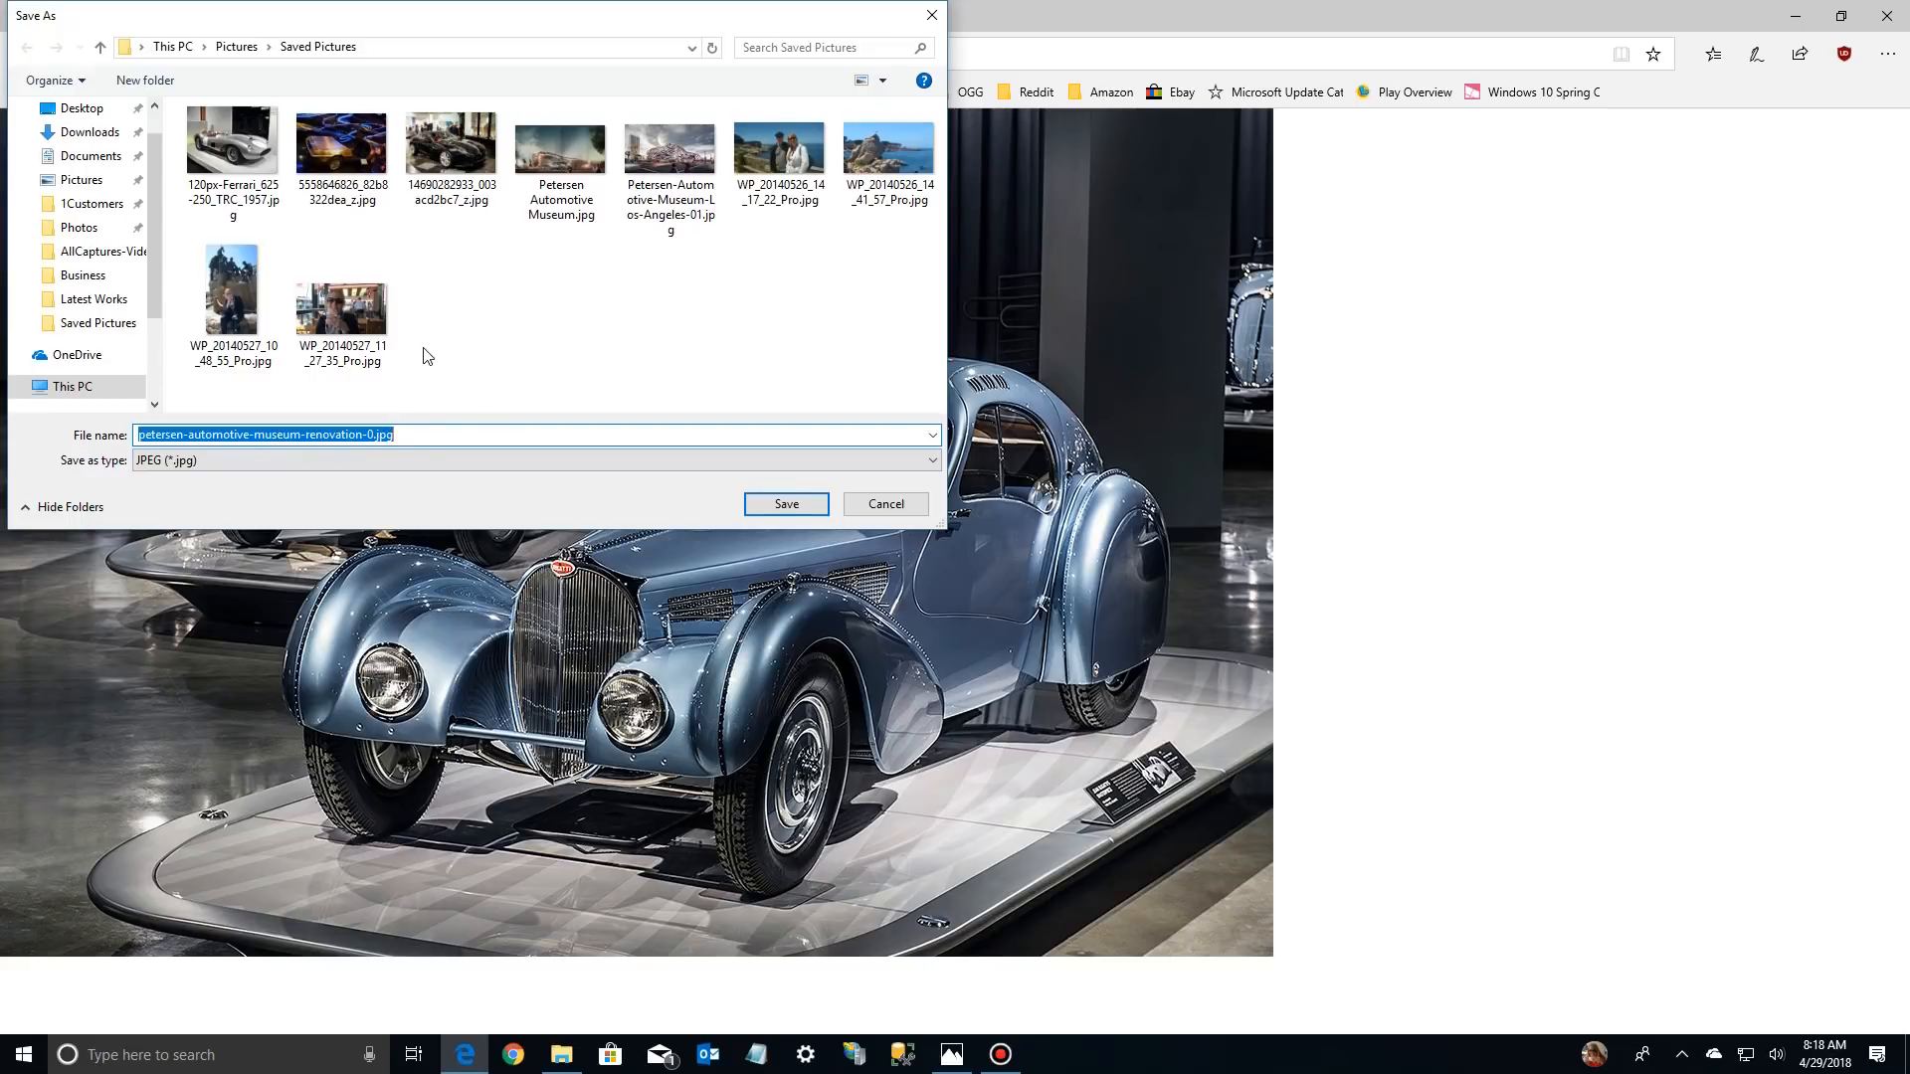
{"action": "left_click_drag", "start_coordinate": [306, 434], "coordinate": [396, 435]}
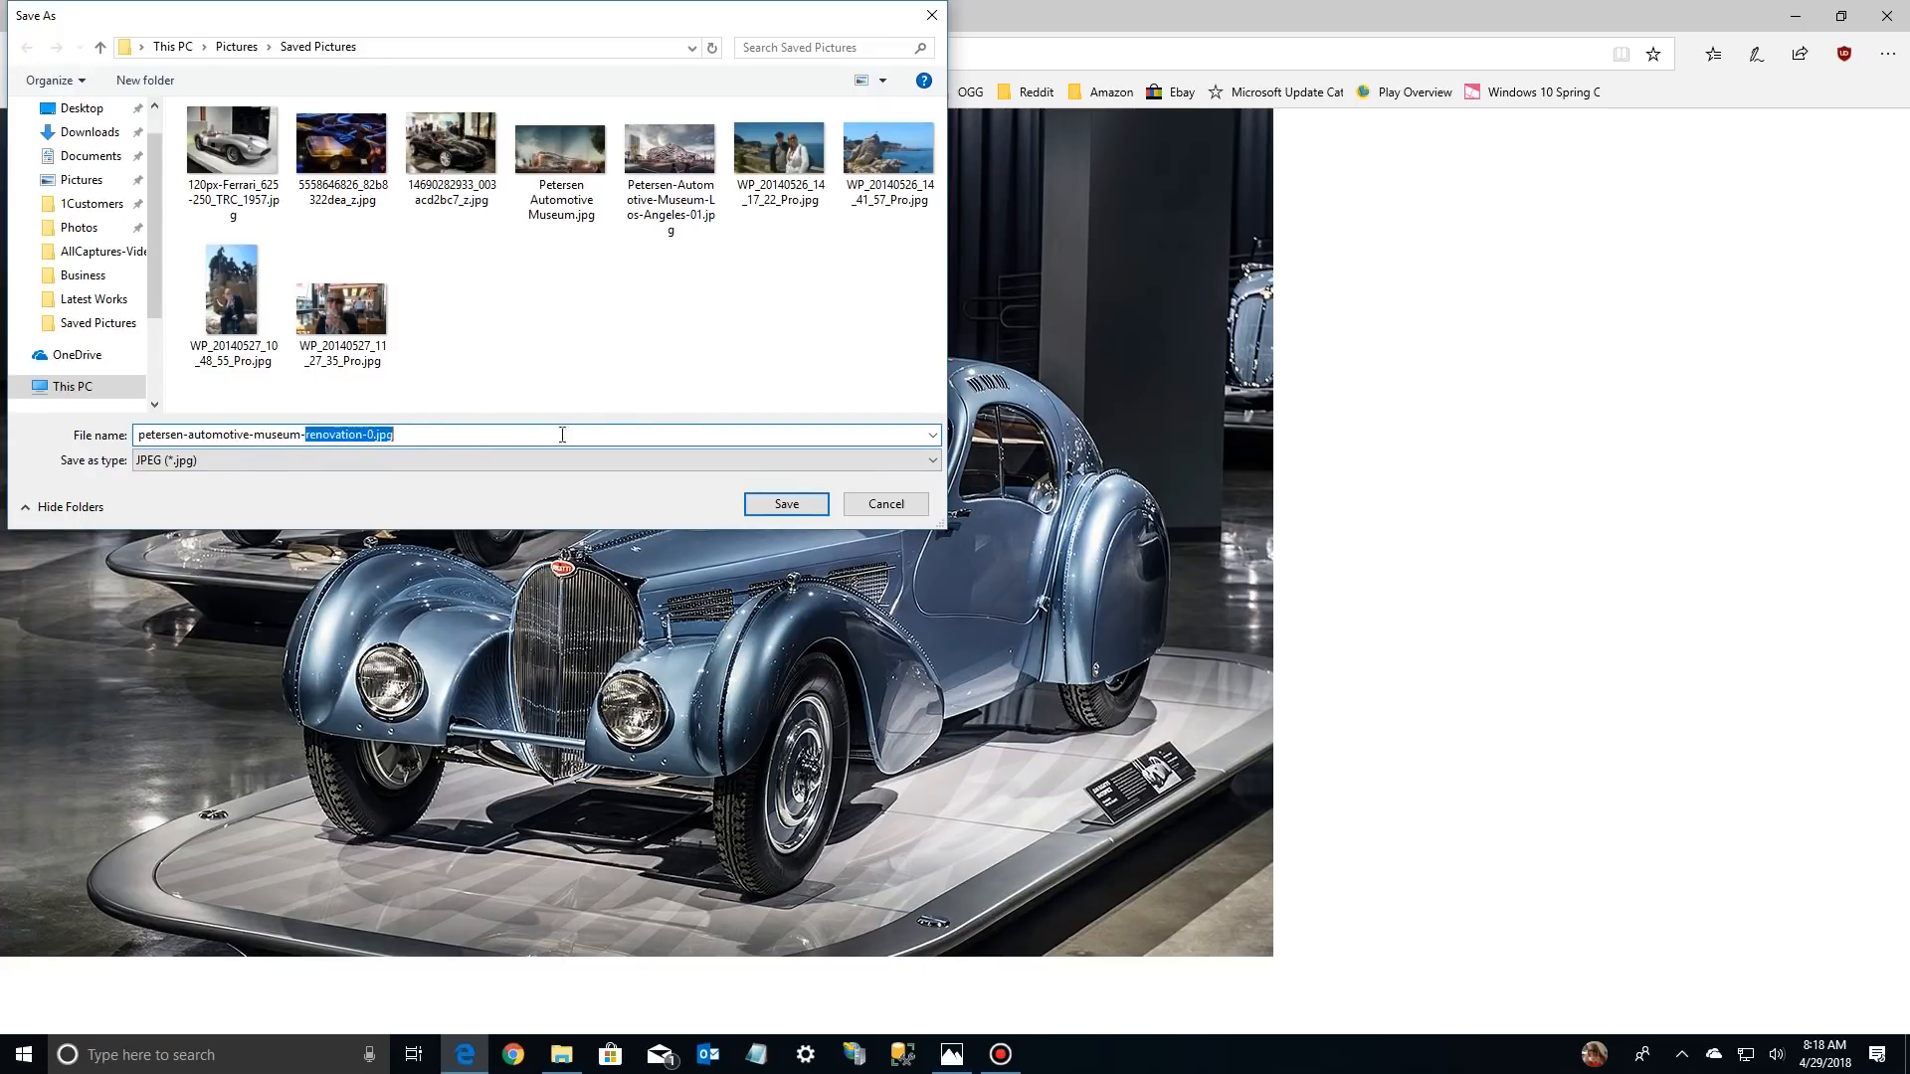
{"action": "type", "text": "bugatti"}
{"action": "key", "text": "Return"}
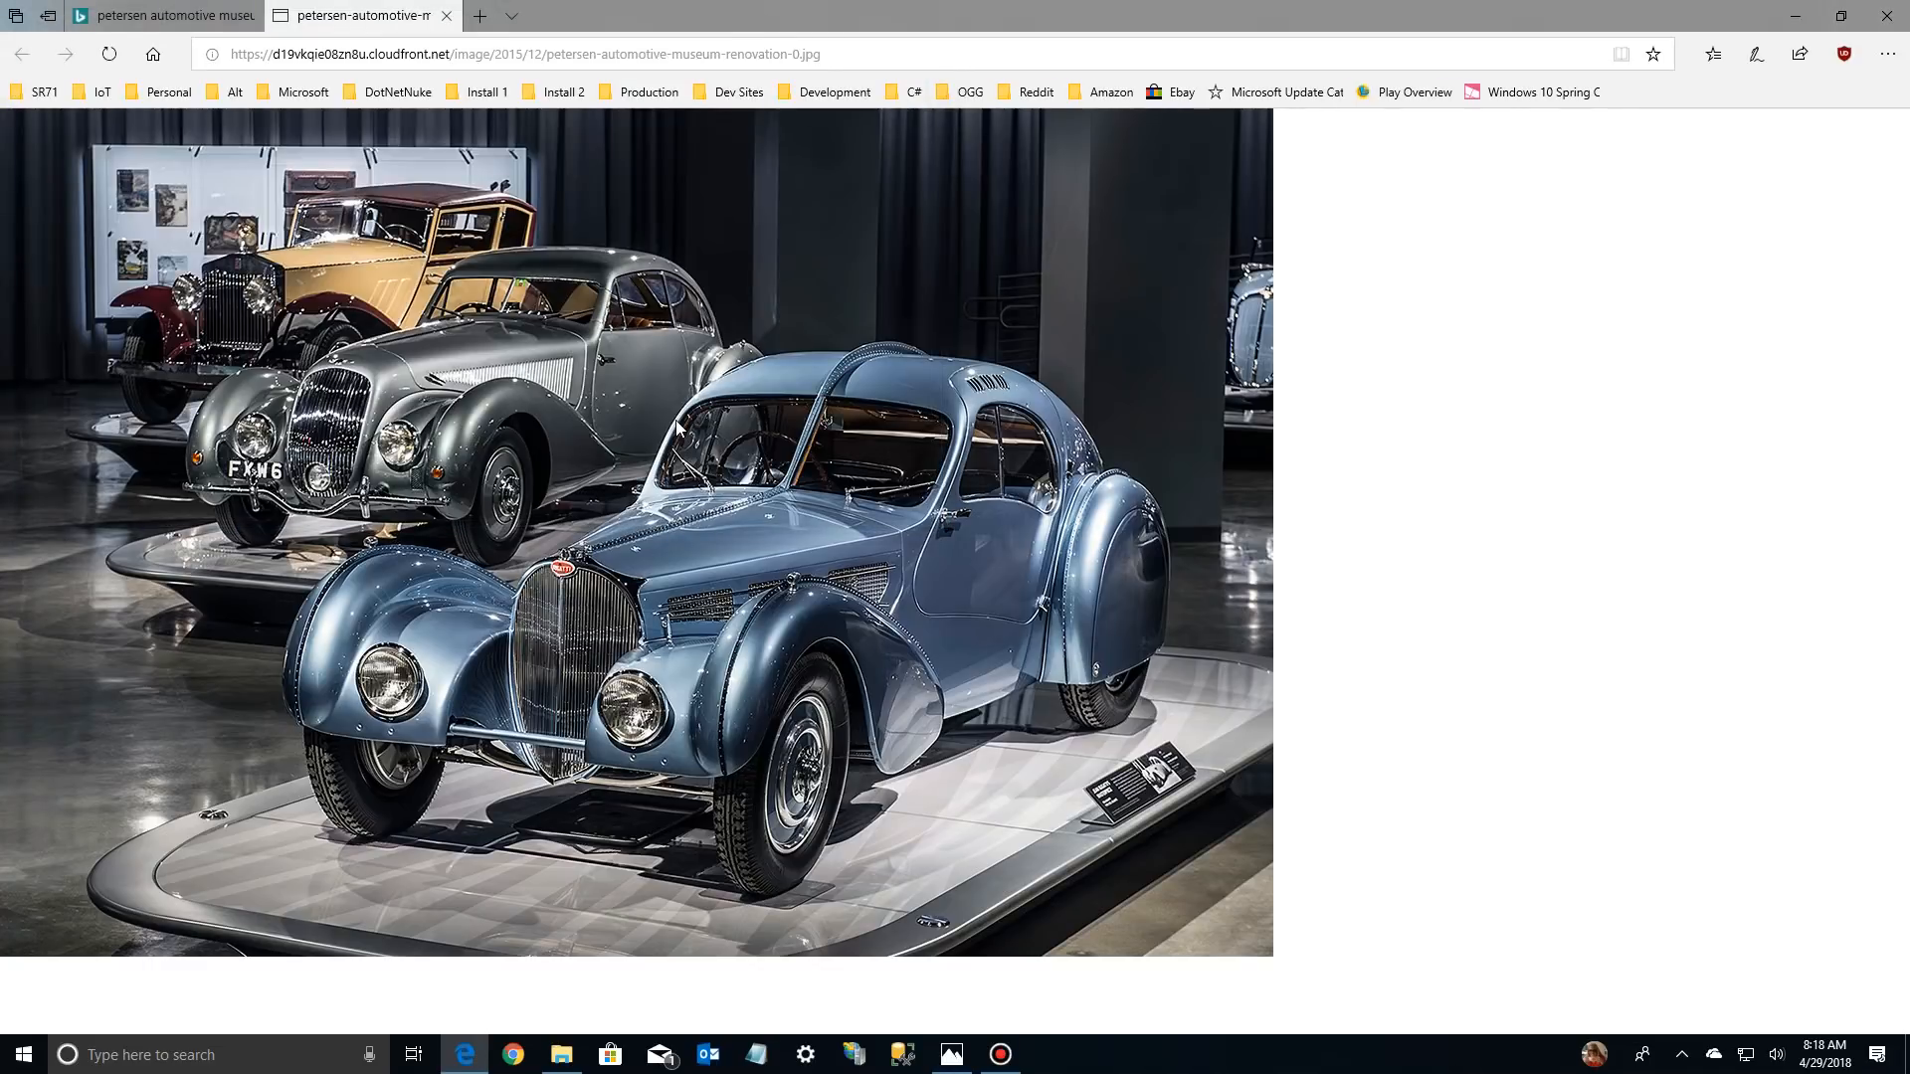
{"action": "left_click", "coordinate": [446, 16]}
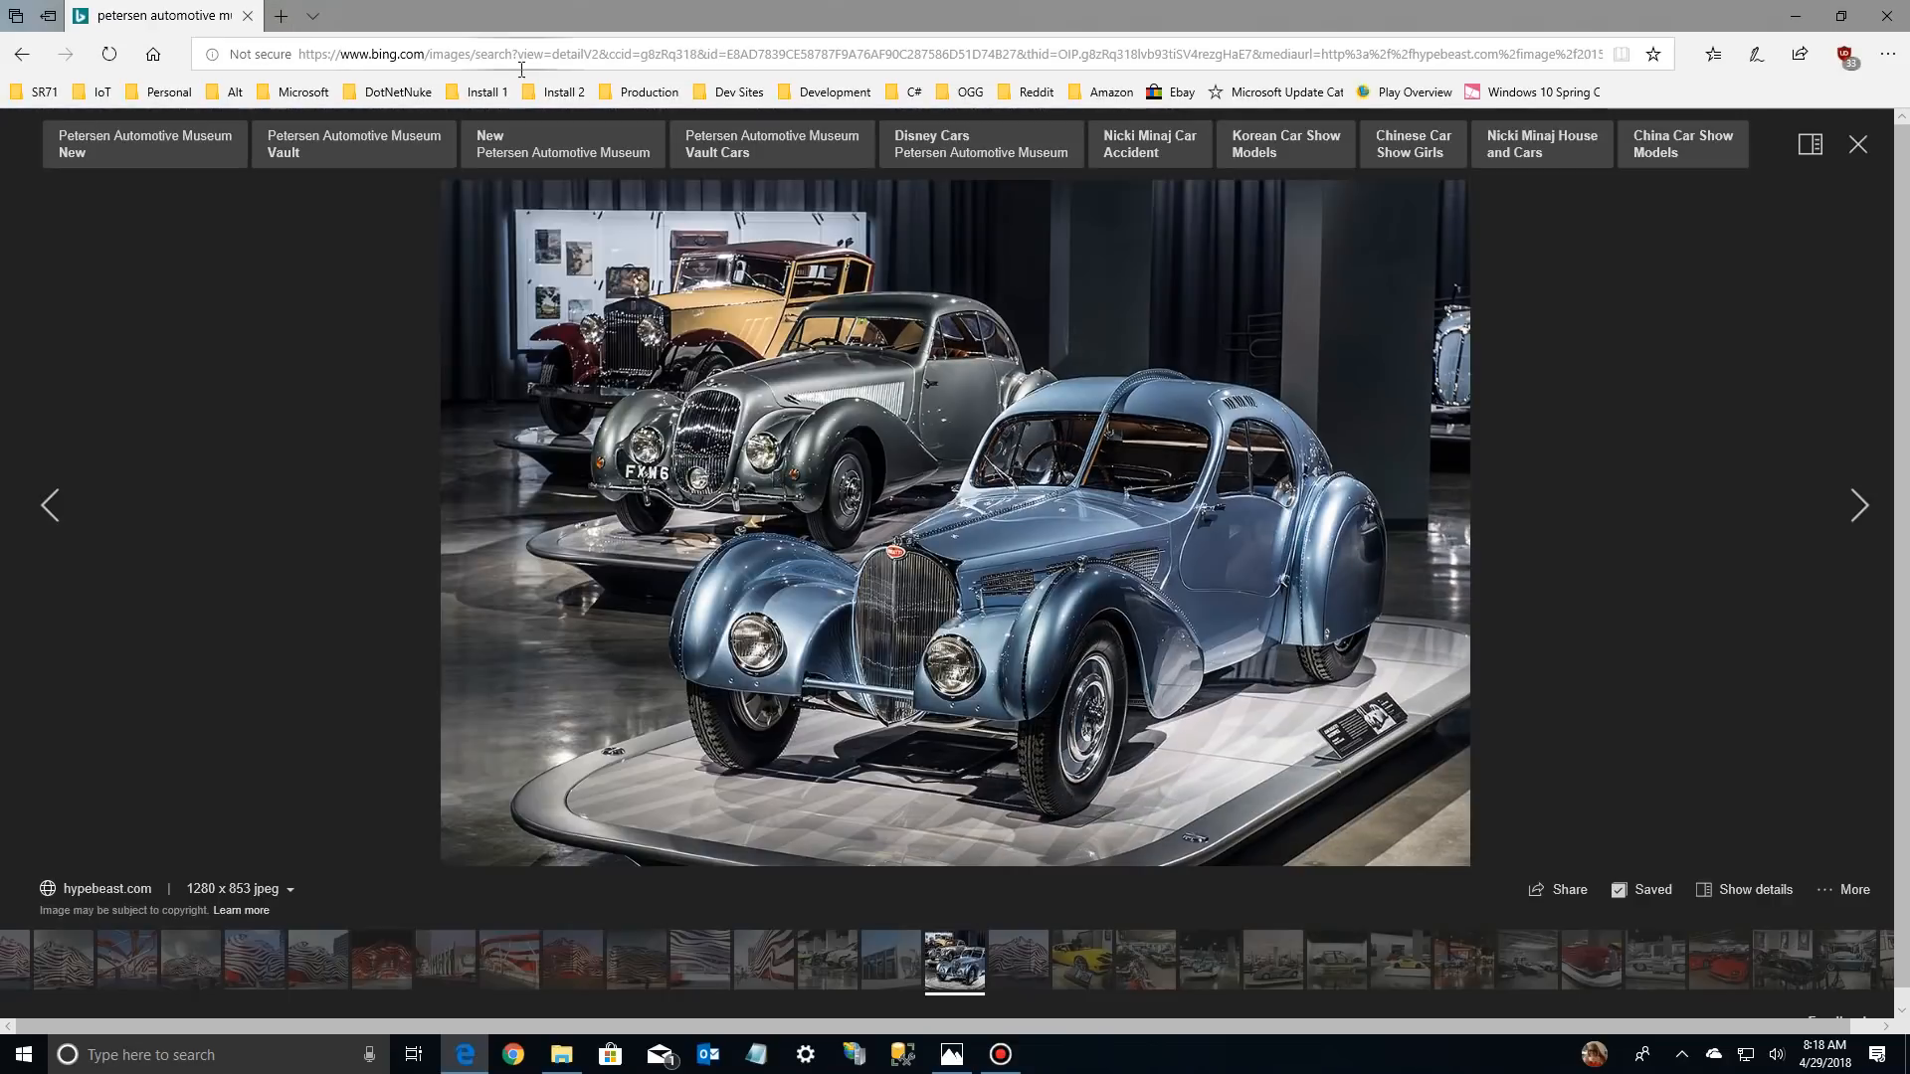
{"action": "left_click", "coordinate": [1795, 16]}
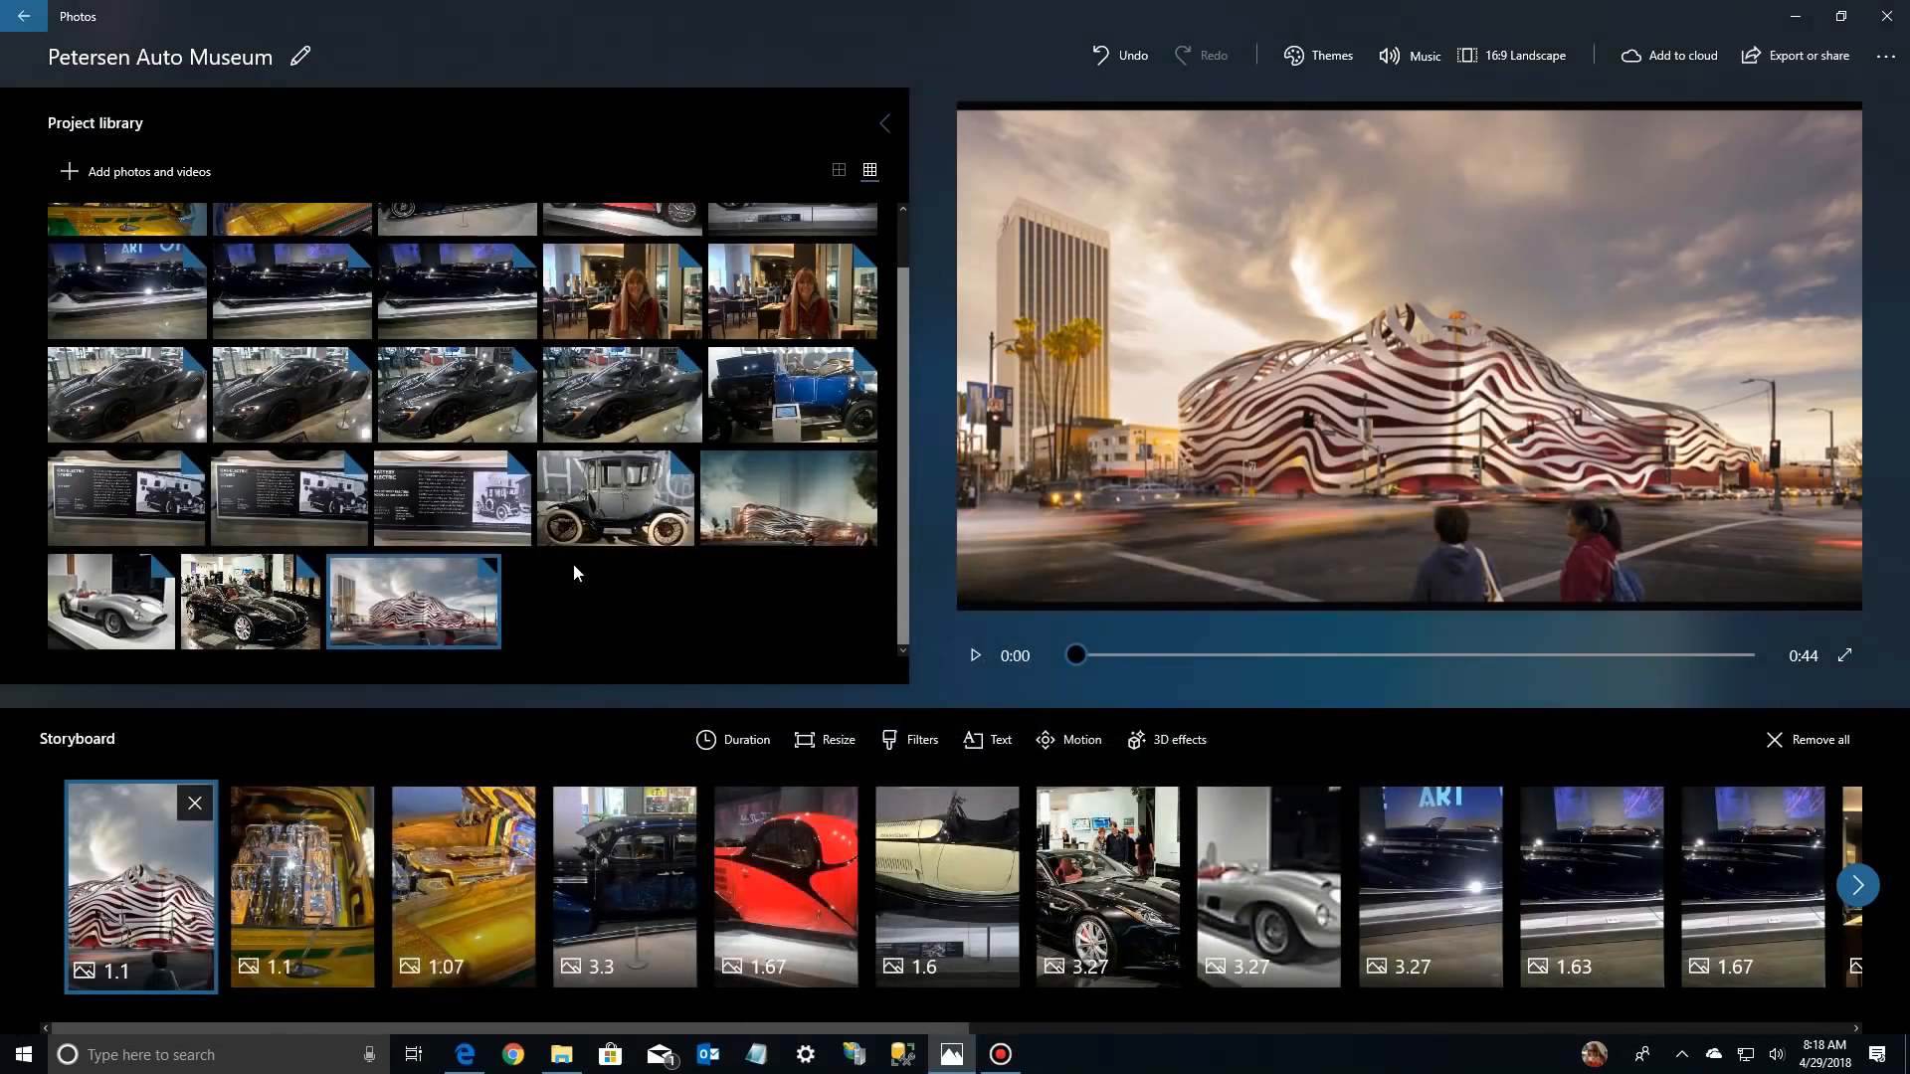
Add petersen-automotive-museum-bugattis.jpg from this PC to the project library and place it second in the storyboard, after the museum building photo
{"action": "left_click", "coordinate": [145, 171]}
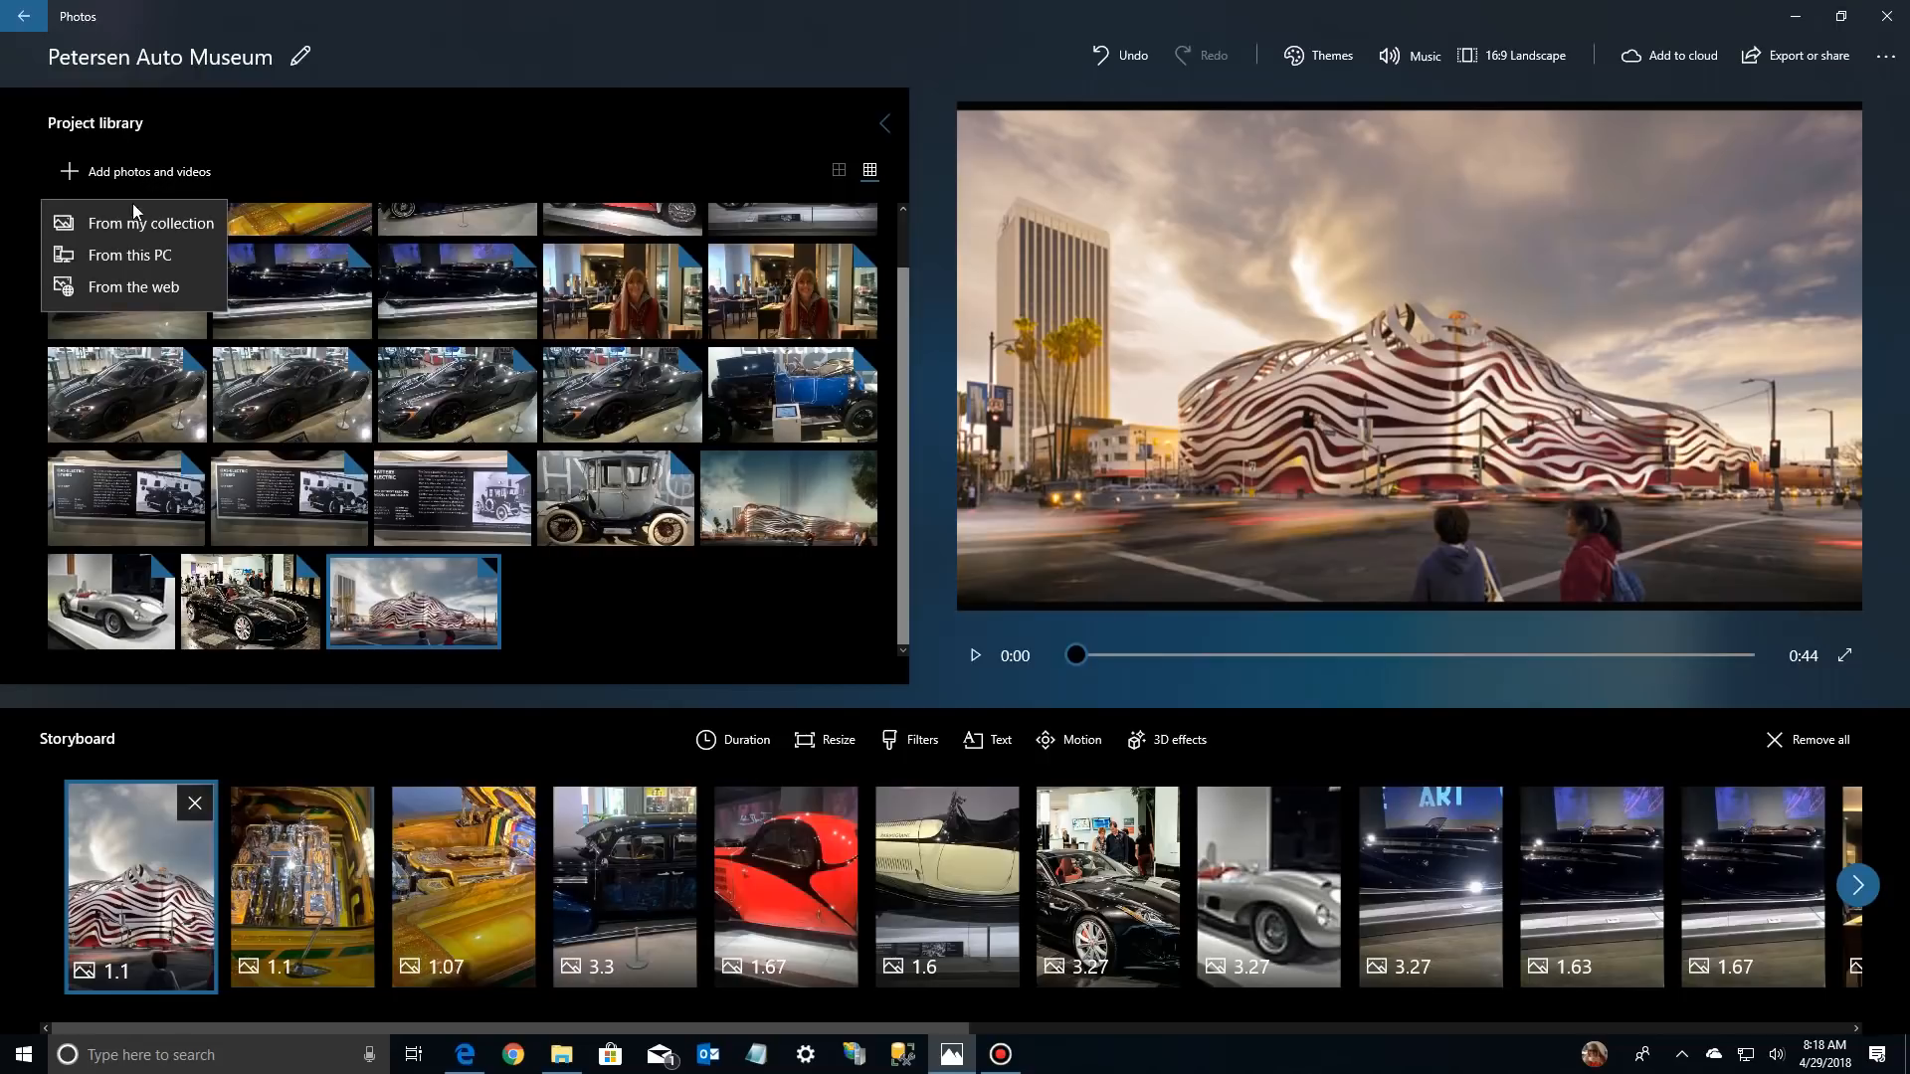
{"action": "left_click", "coordinate": [129, 248]}
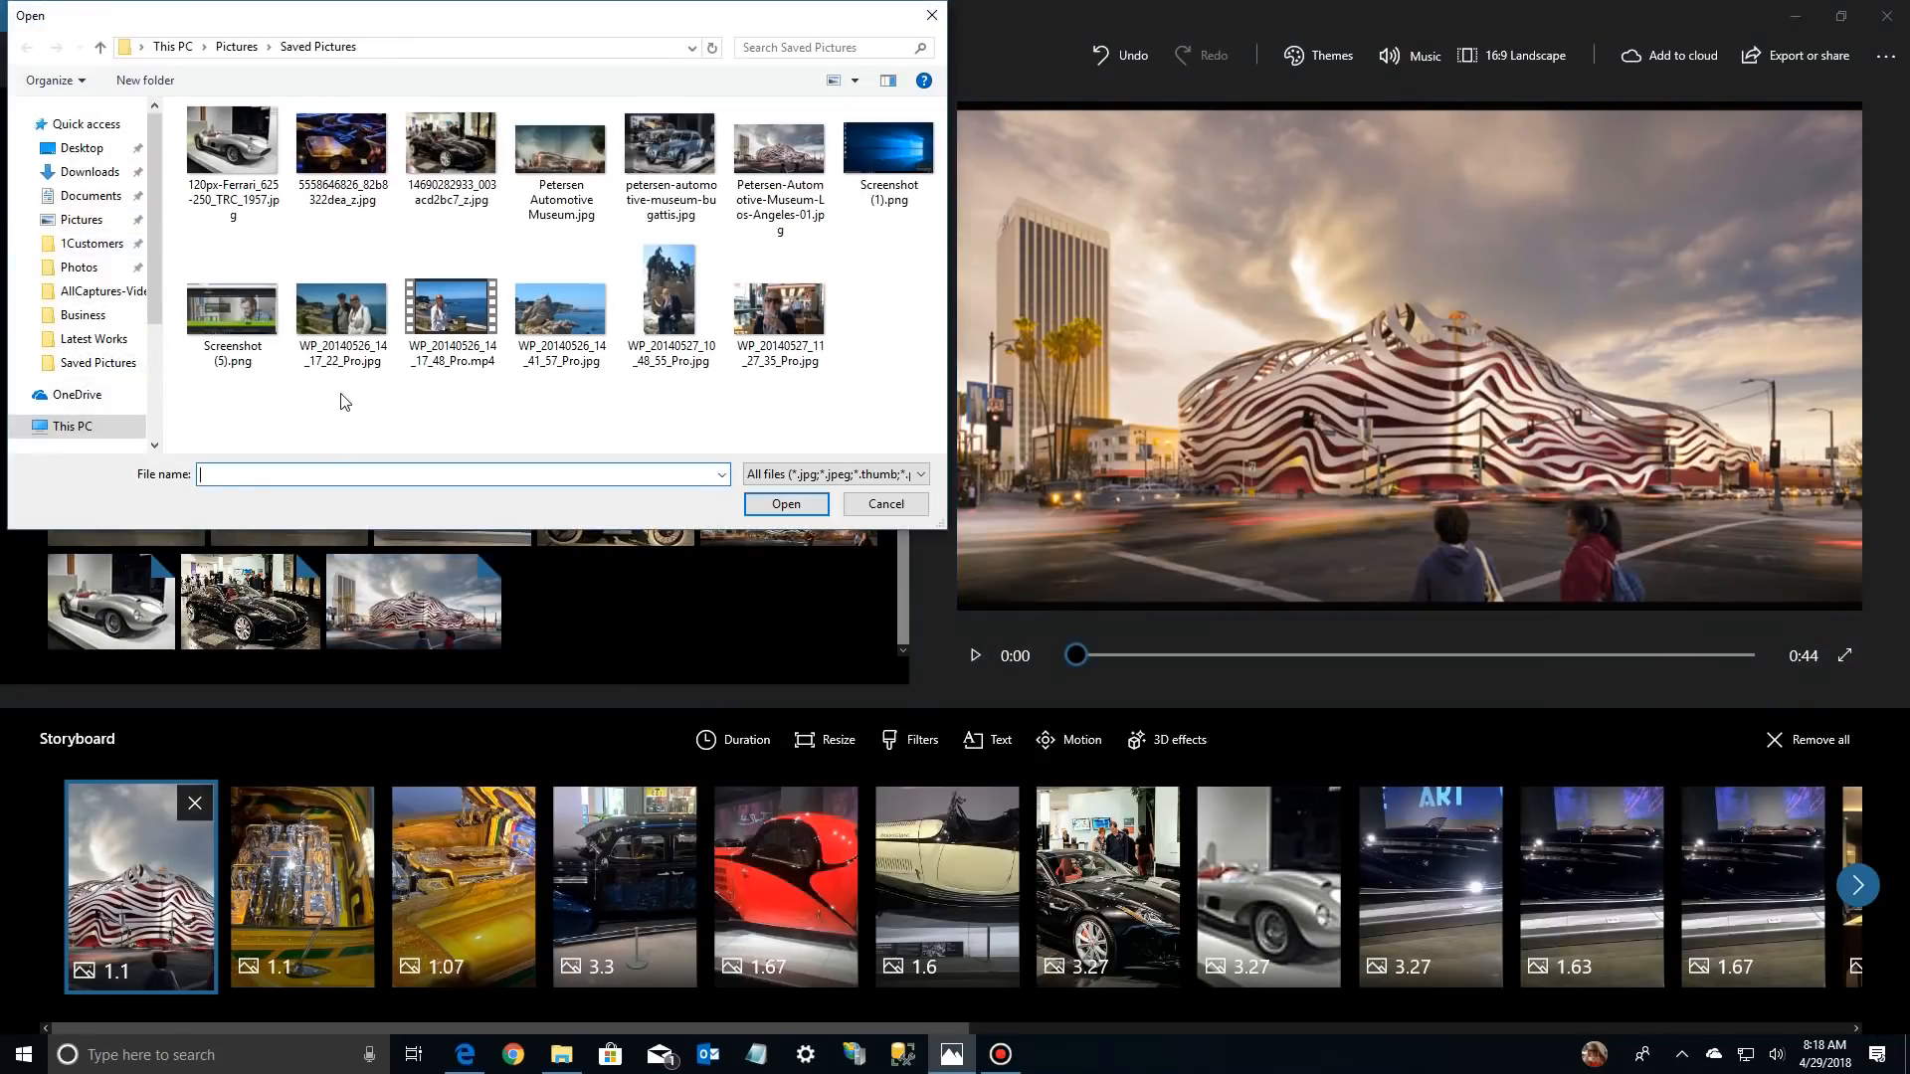
{"action": "left_click", "coordinate": [651, 196]}
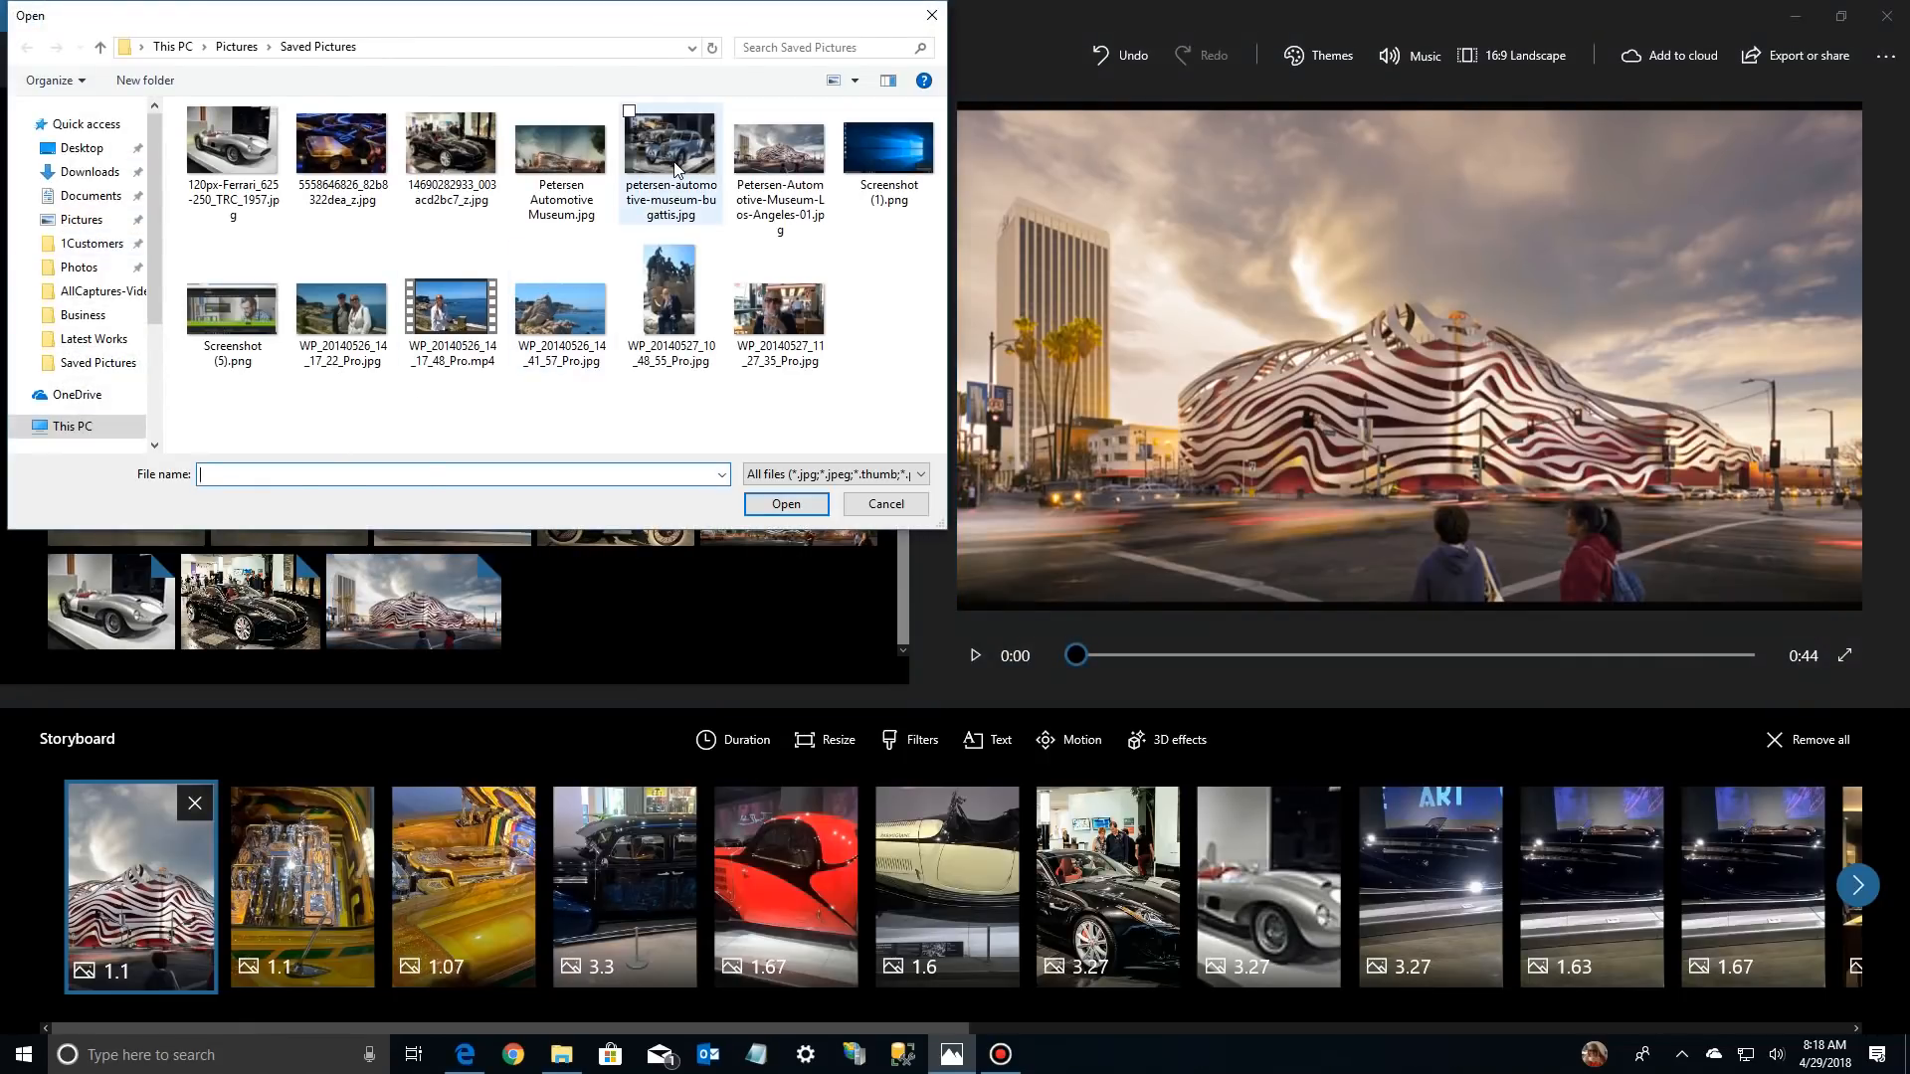
{"action": "double_click", "coordinate": [673, 163]}
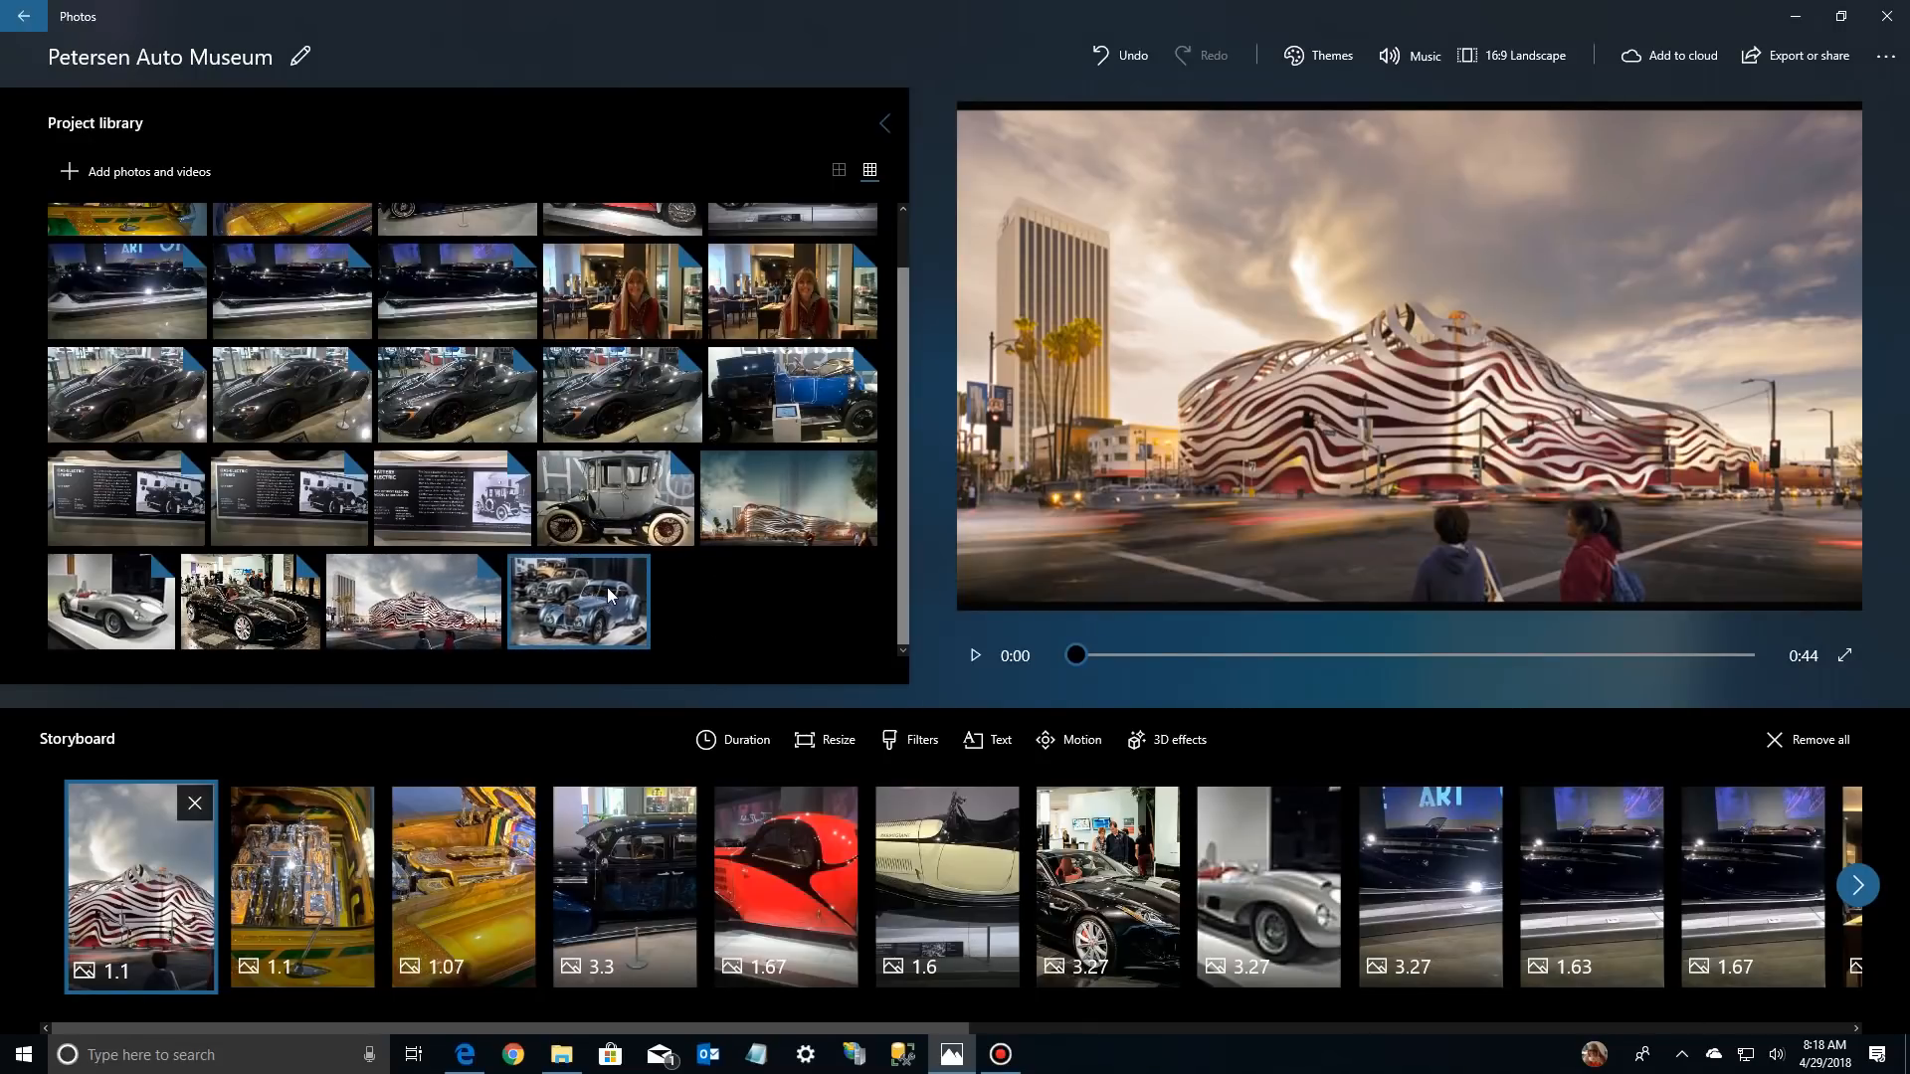
{"action": "left_click_drag", "start_coordinate": [607, 587], "coordinate": [323, 895]}
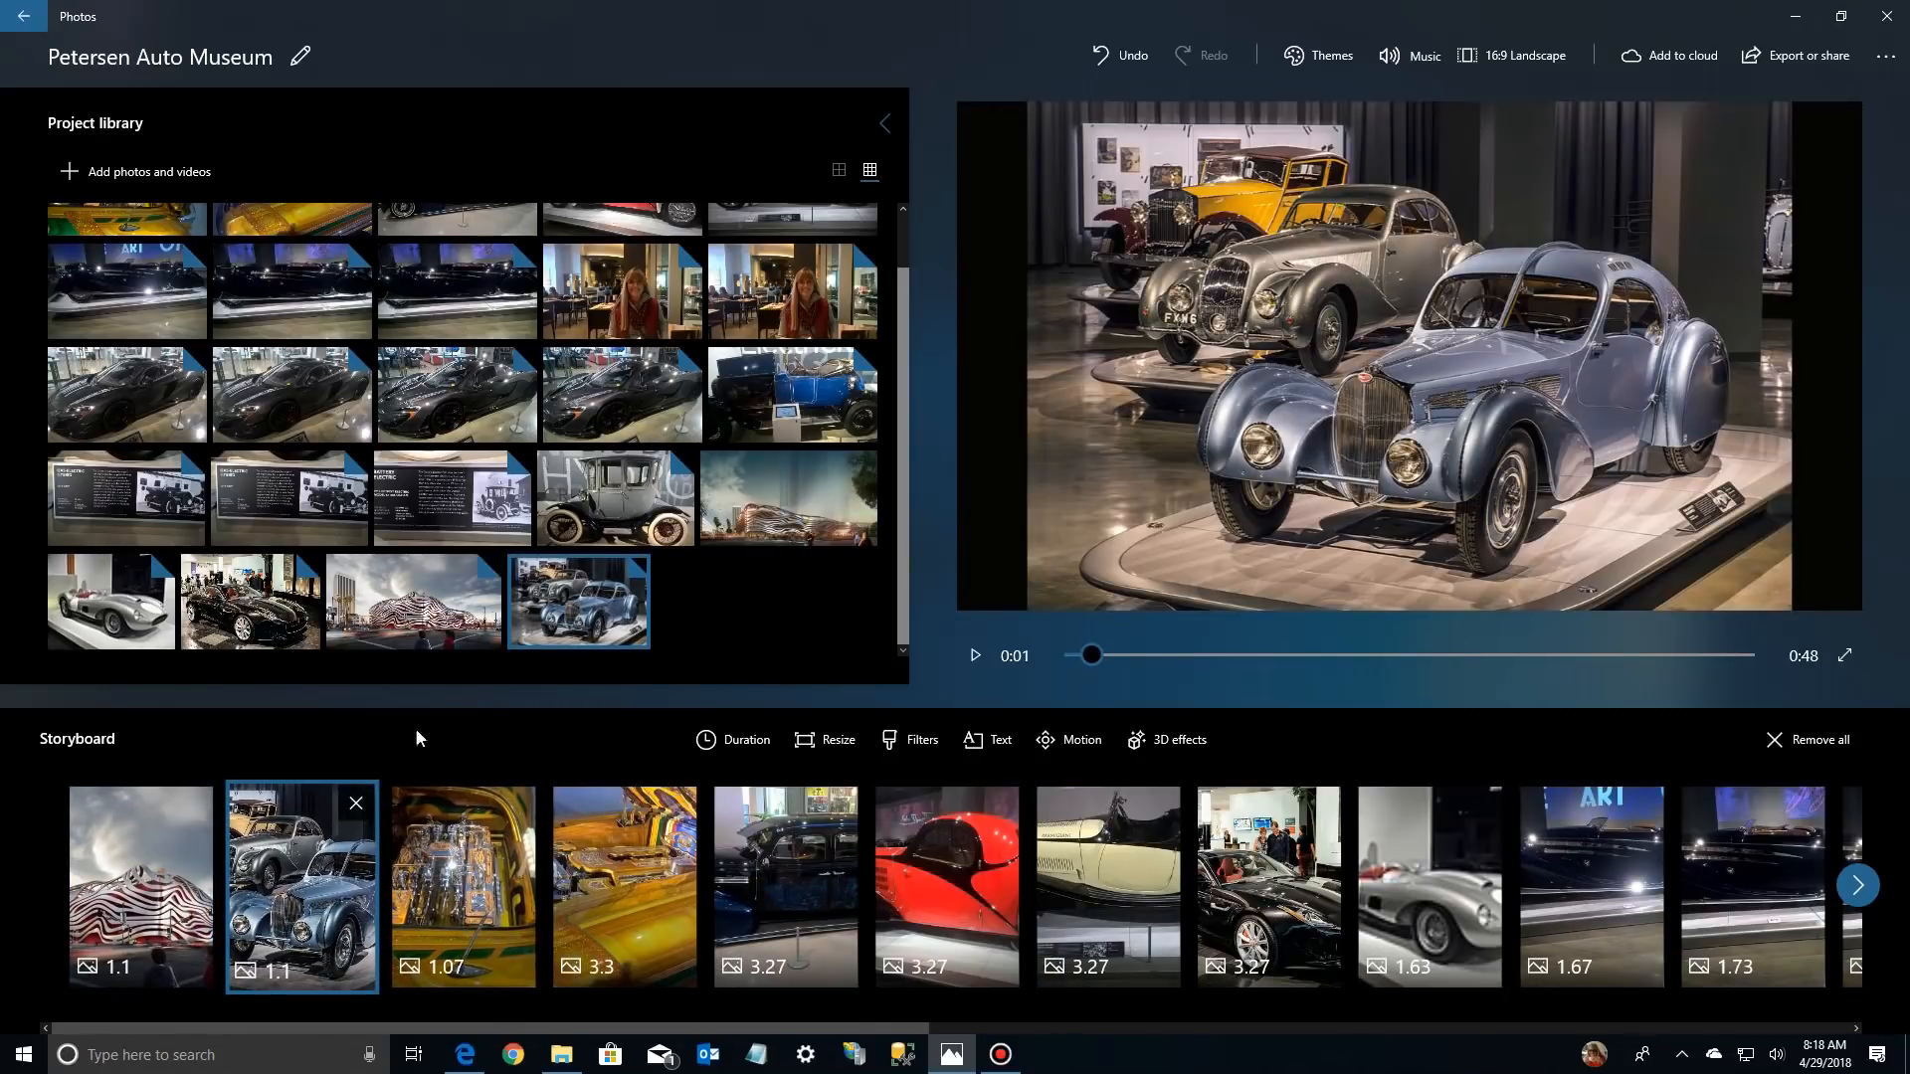
Resize the blue Bugatti photo in the storyboard with the Remove black bars option
{"action": "left_click", "coordinate": [118, 813]}
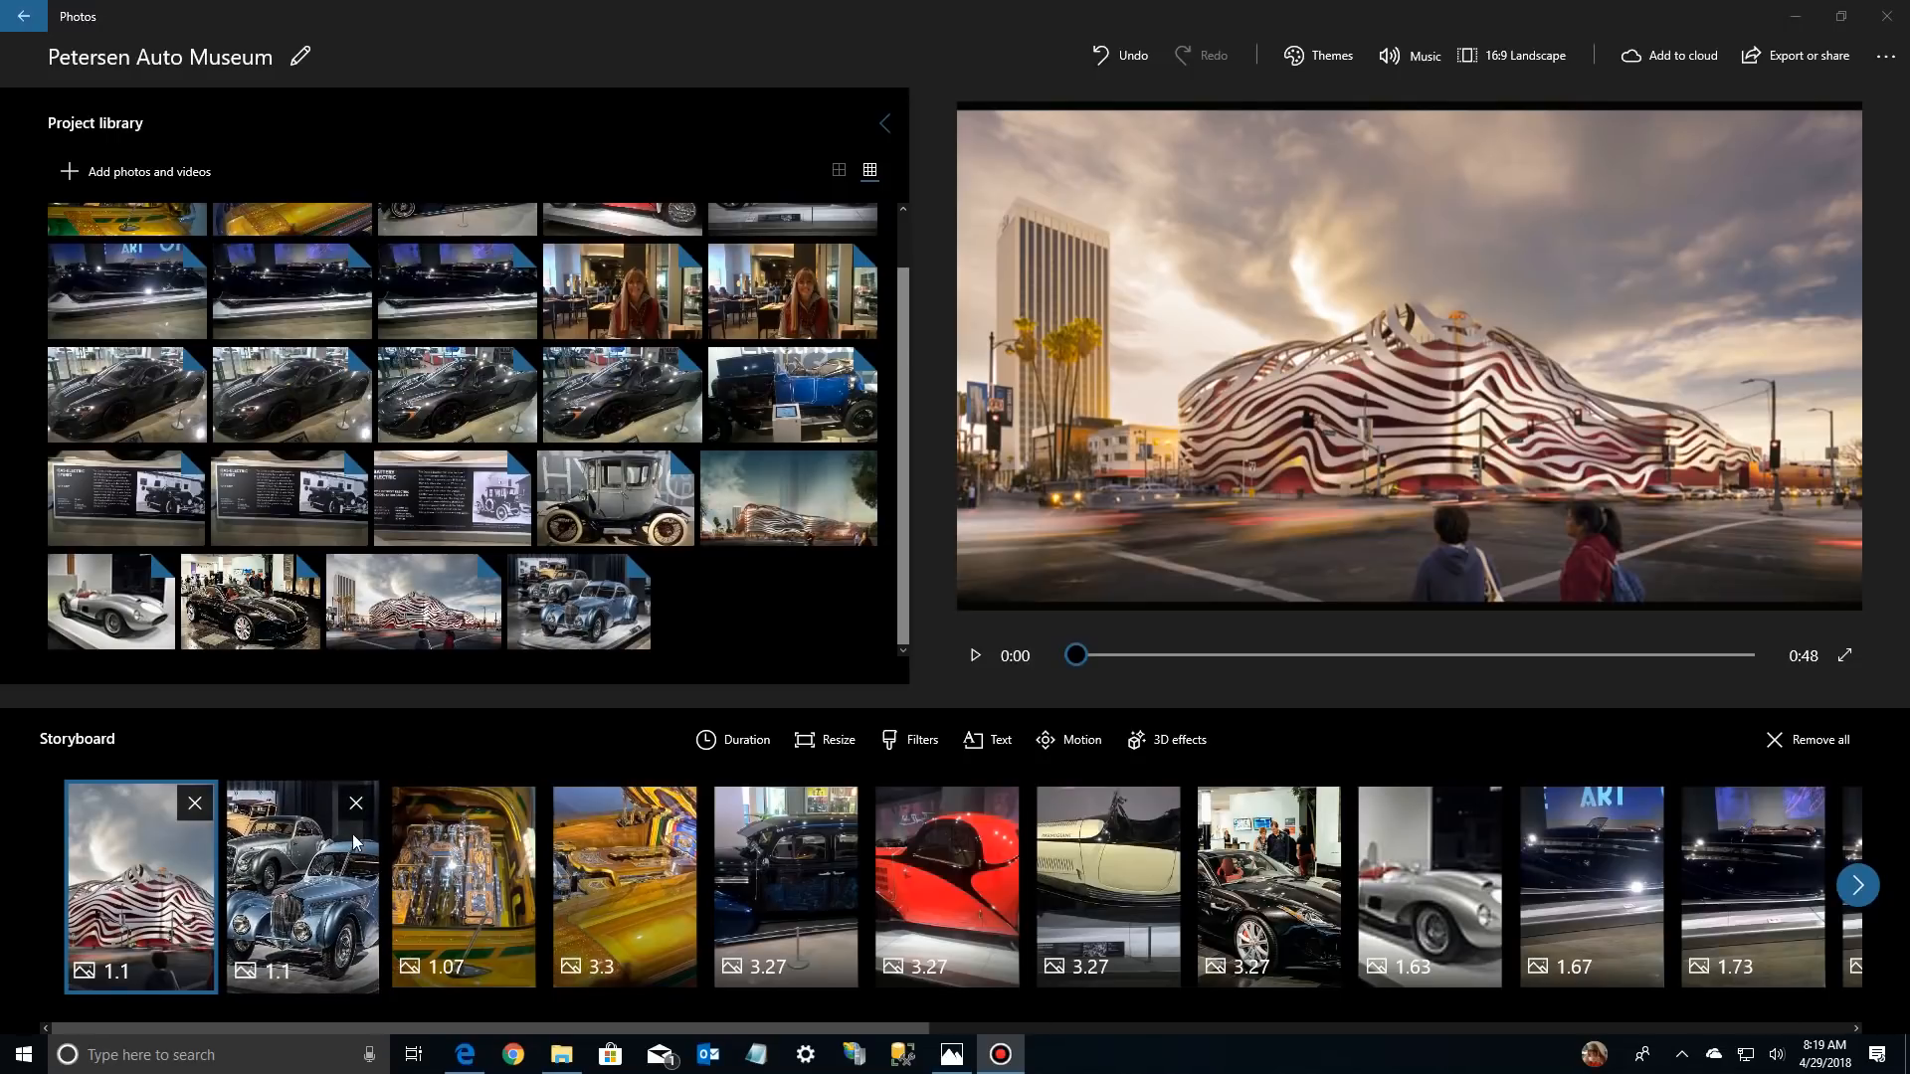
{"action": "left_click", "coordinate": [352, 801]}
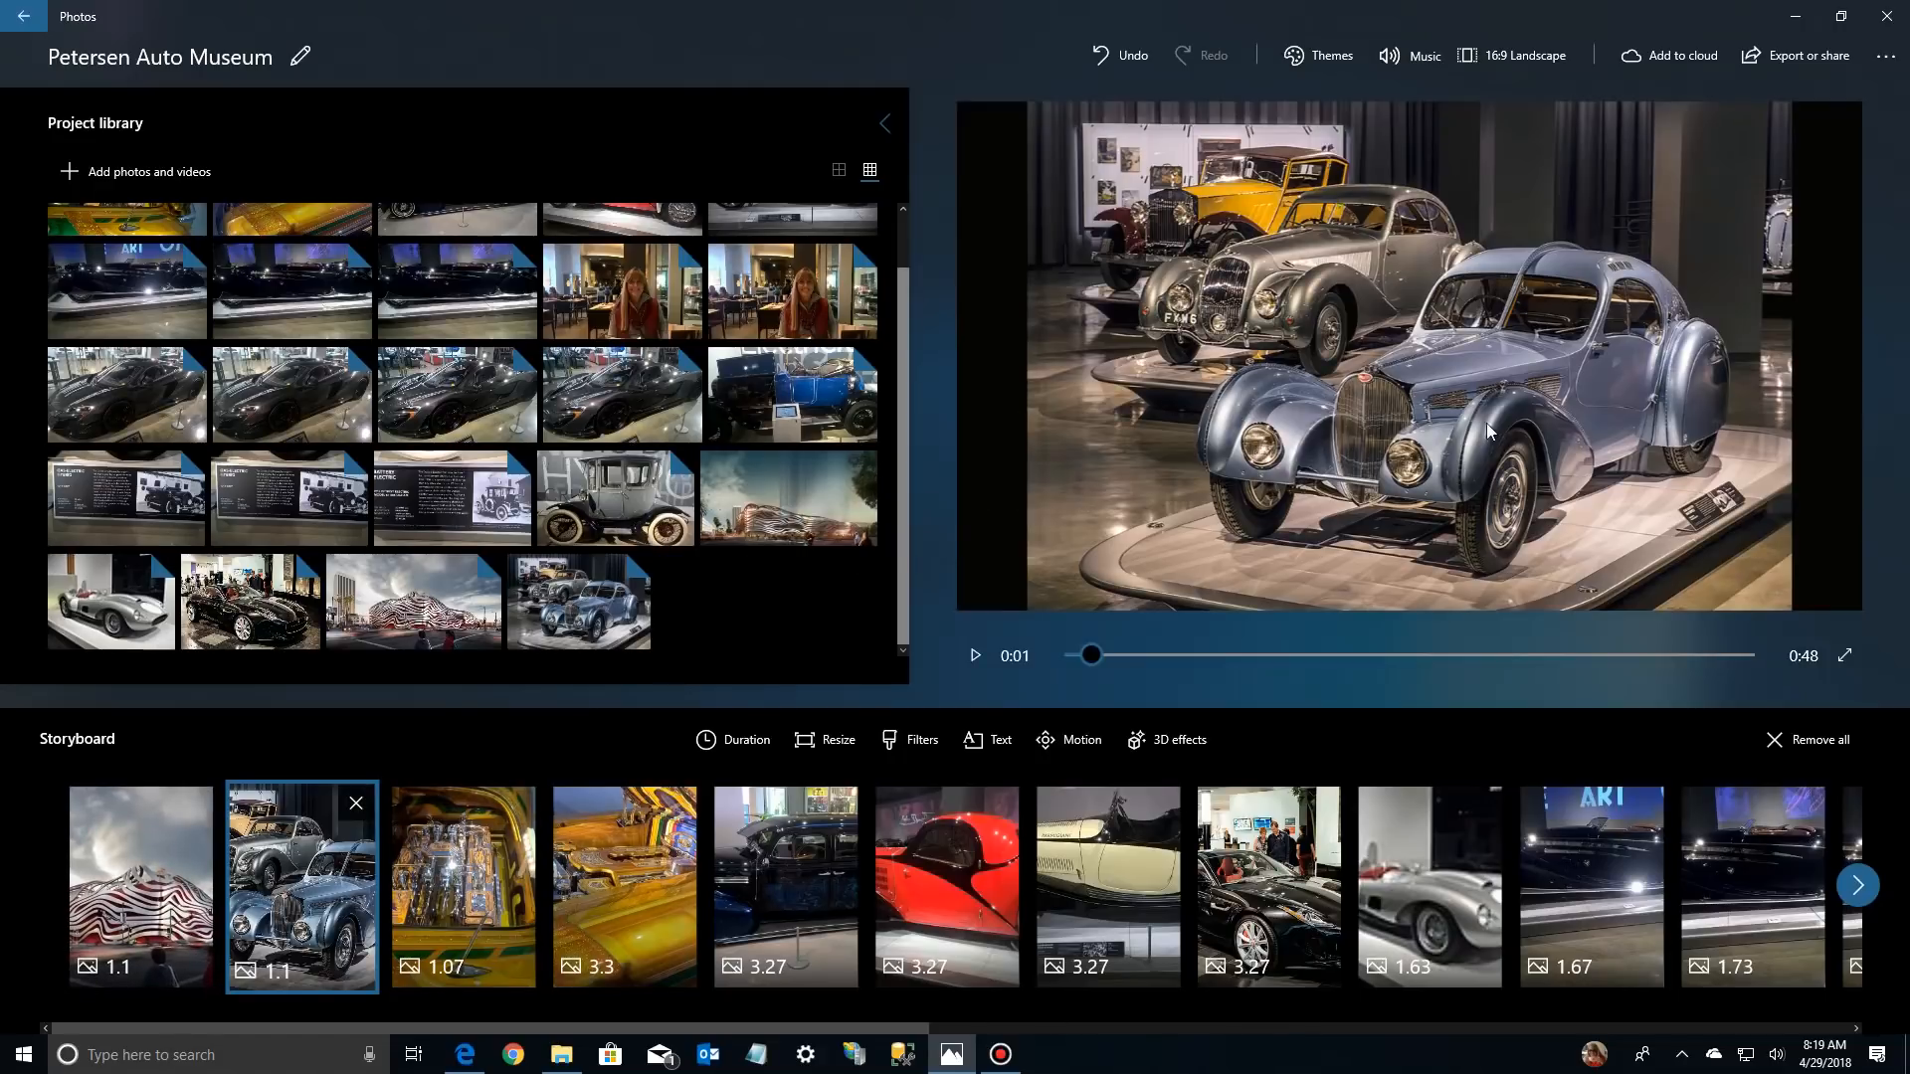
{"action": "left_click", "coordinate": [773, 865]}
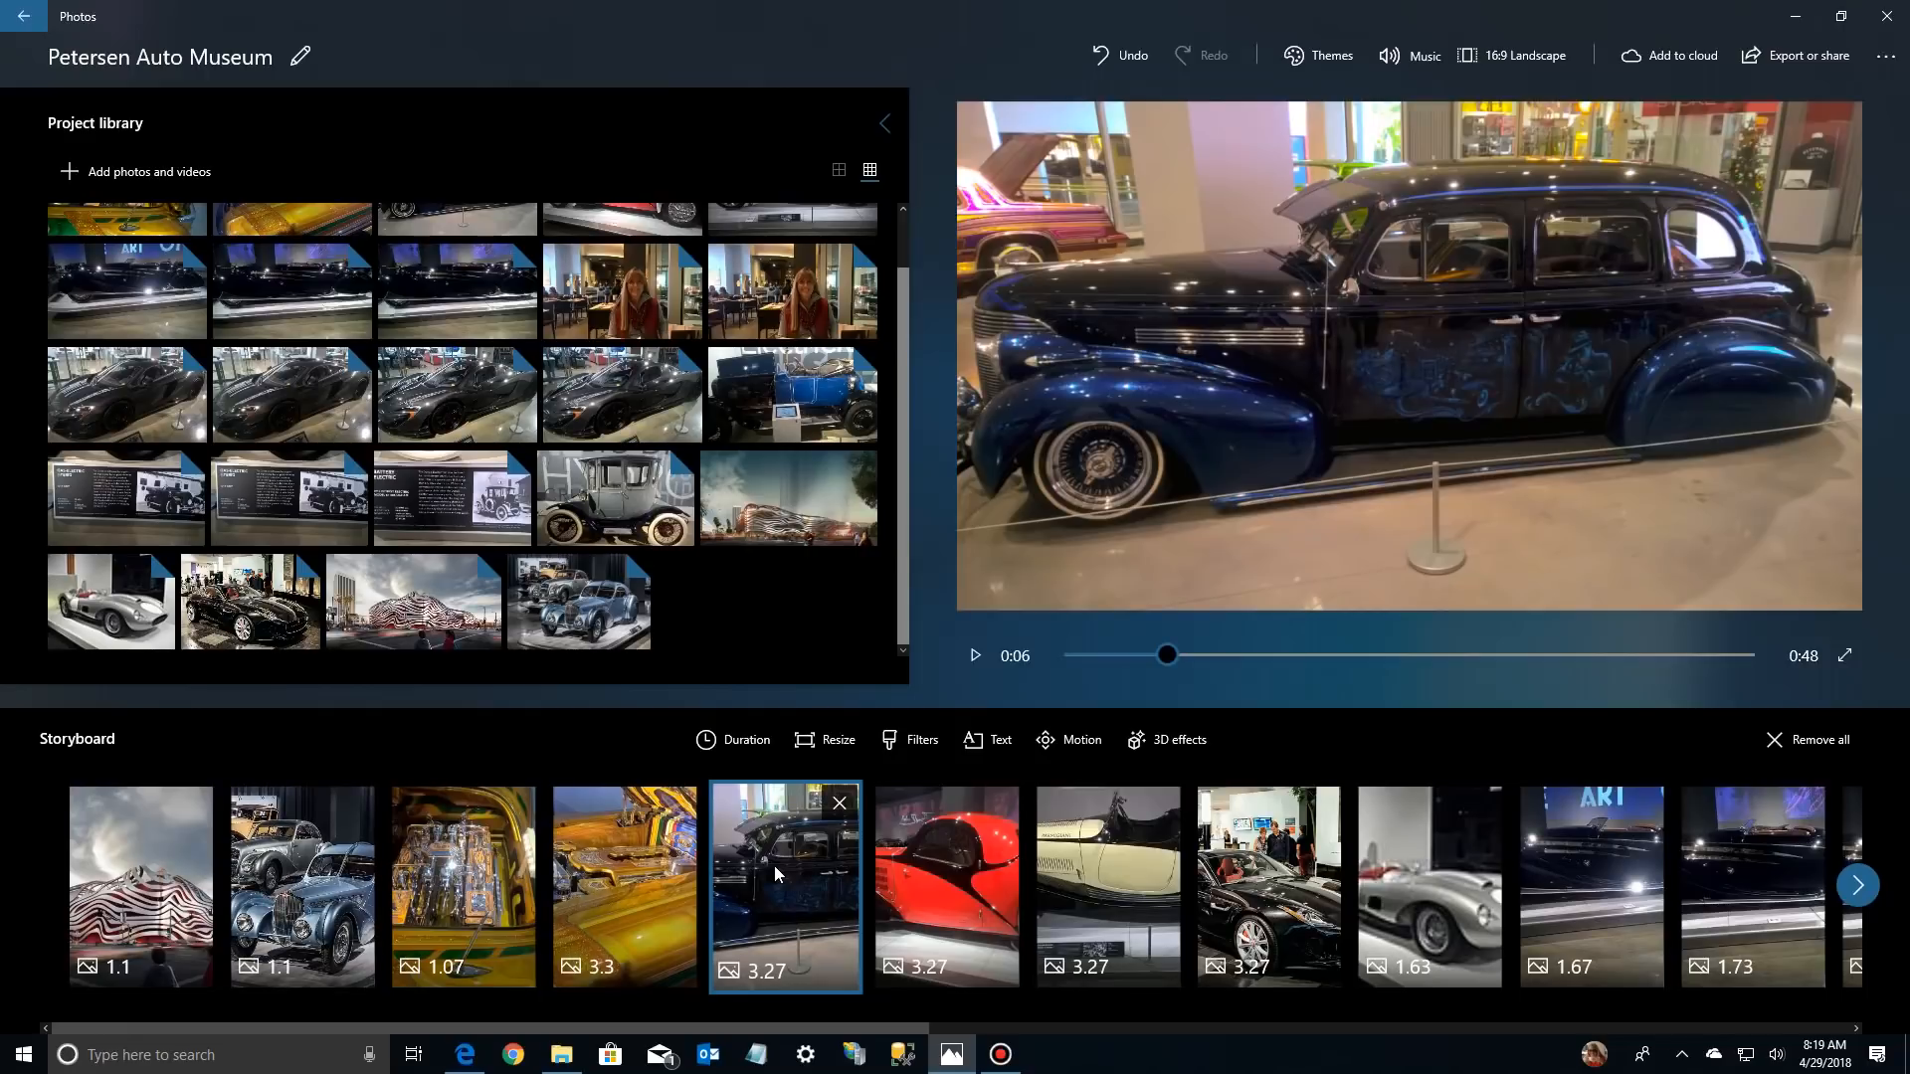
{"action": "left_click", "coordinate": [321, 818]}
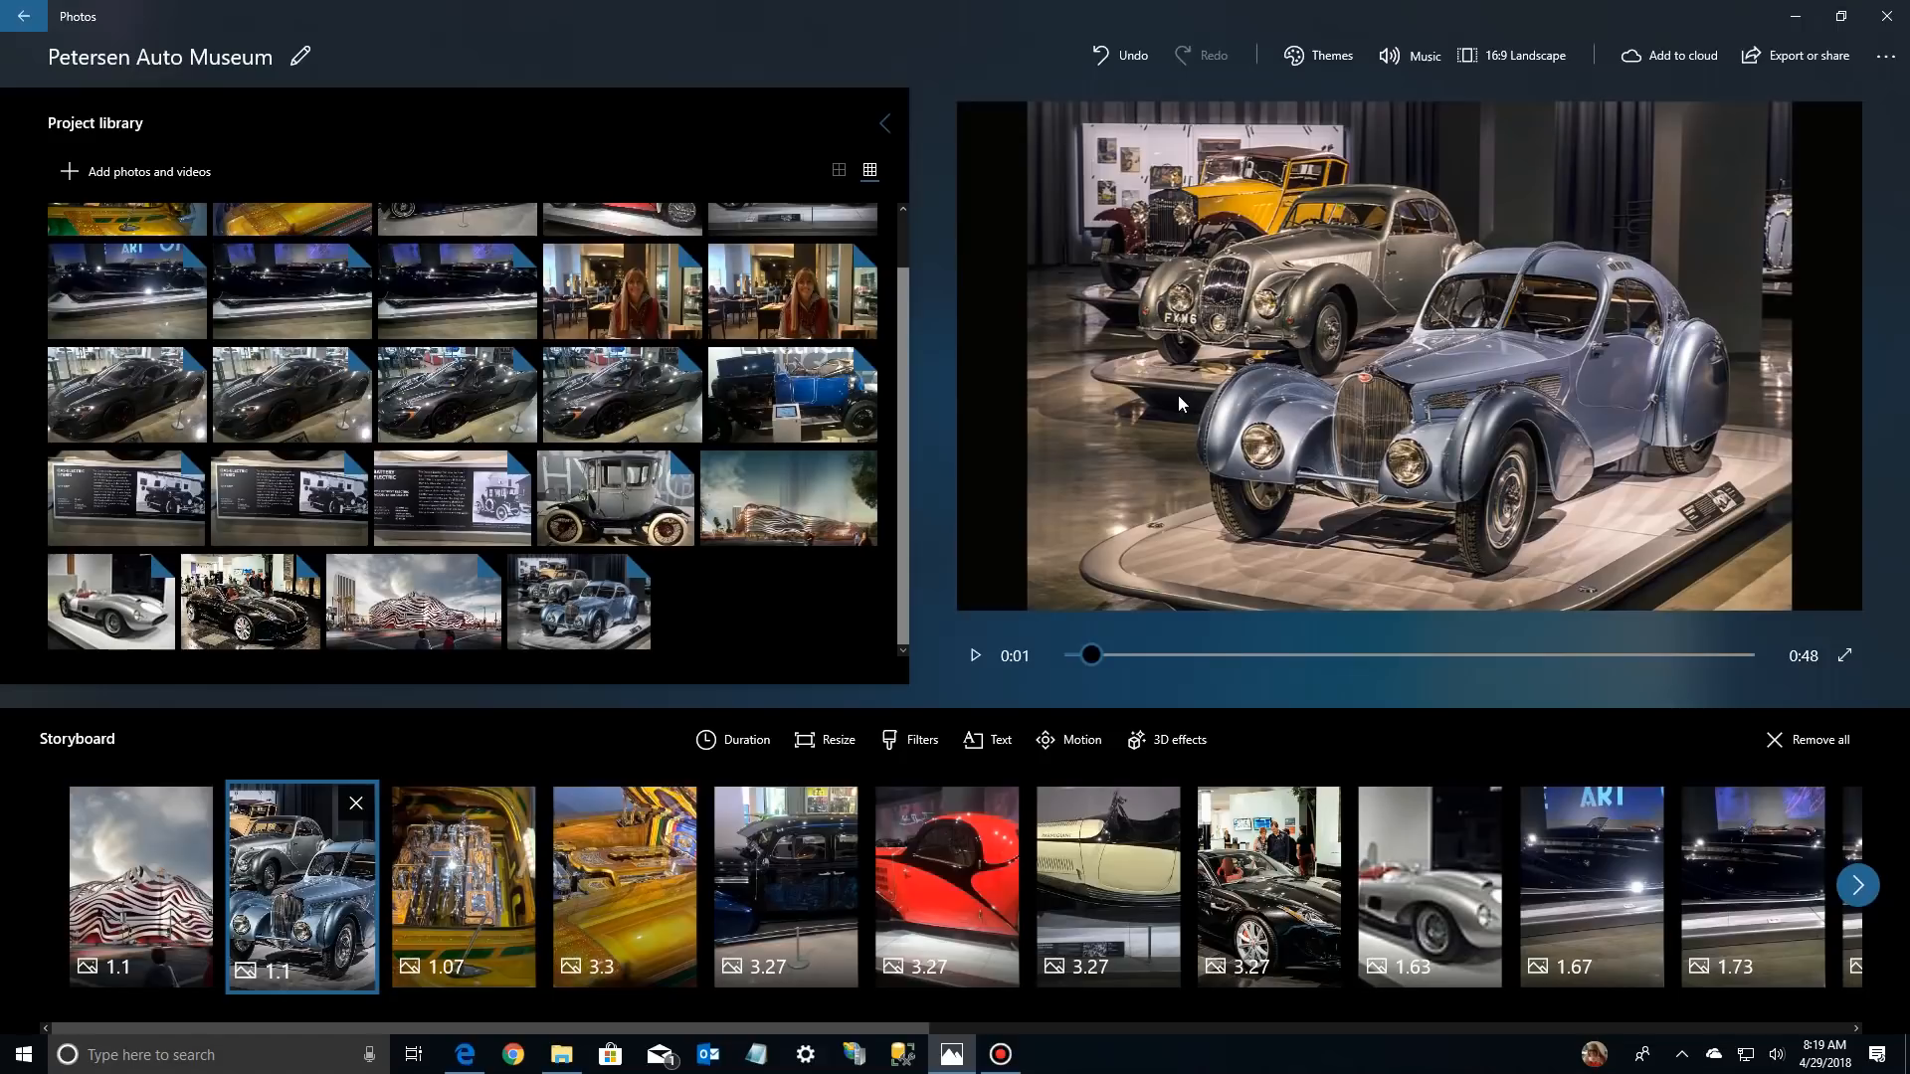
{"action": "left_click", "coordinate": [814, 744]}
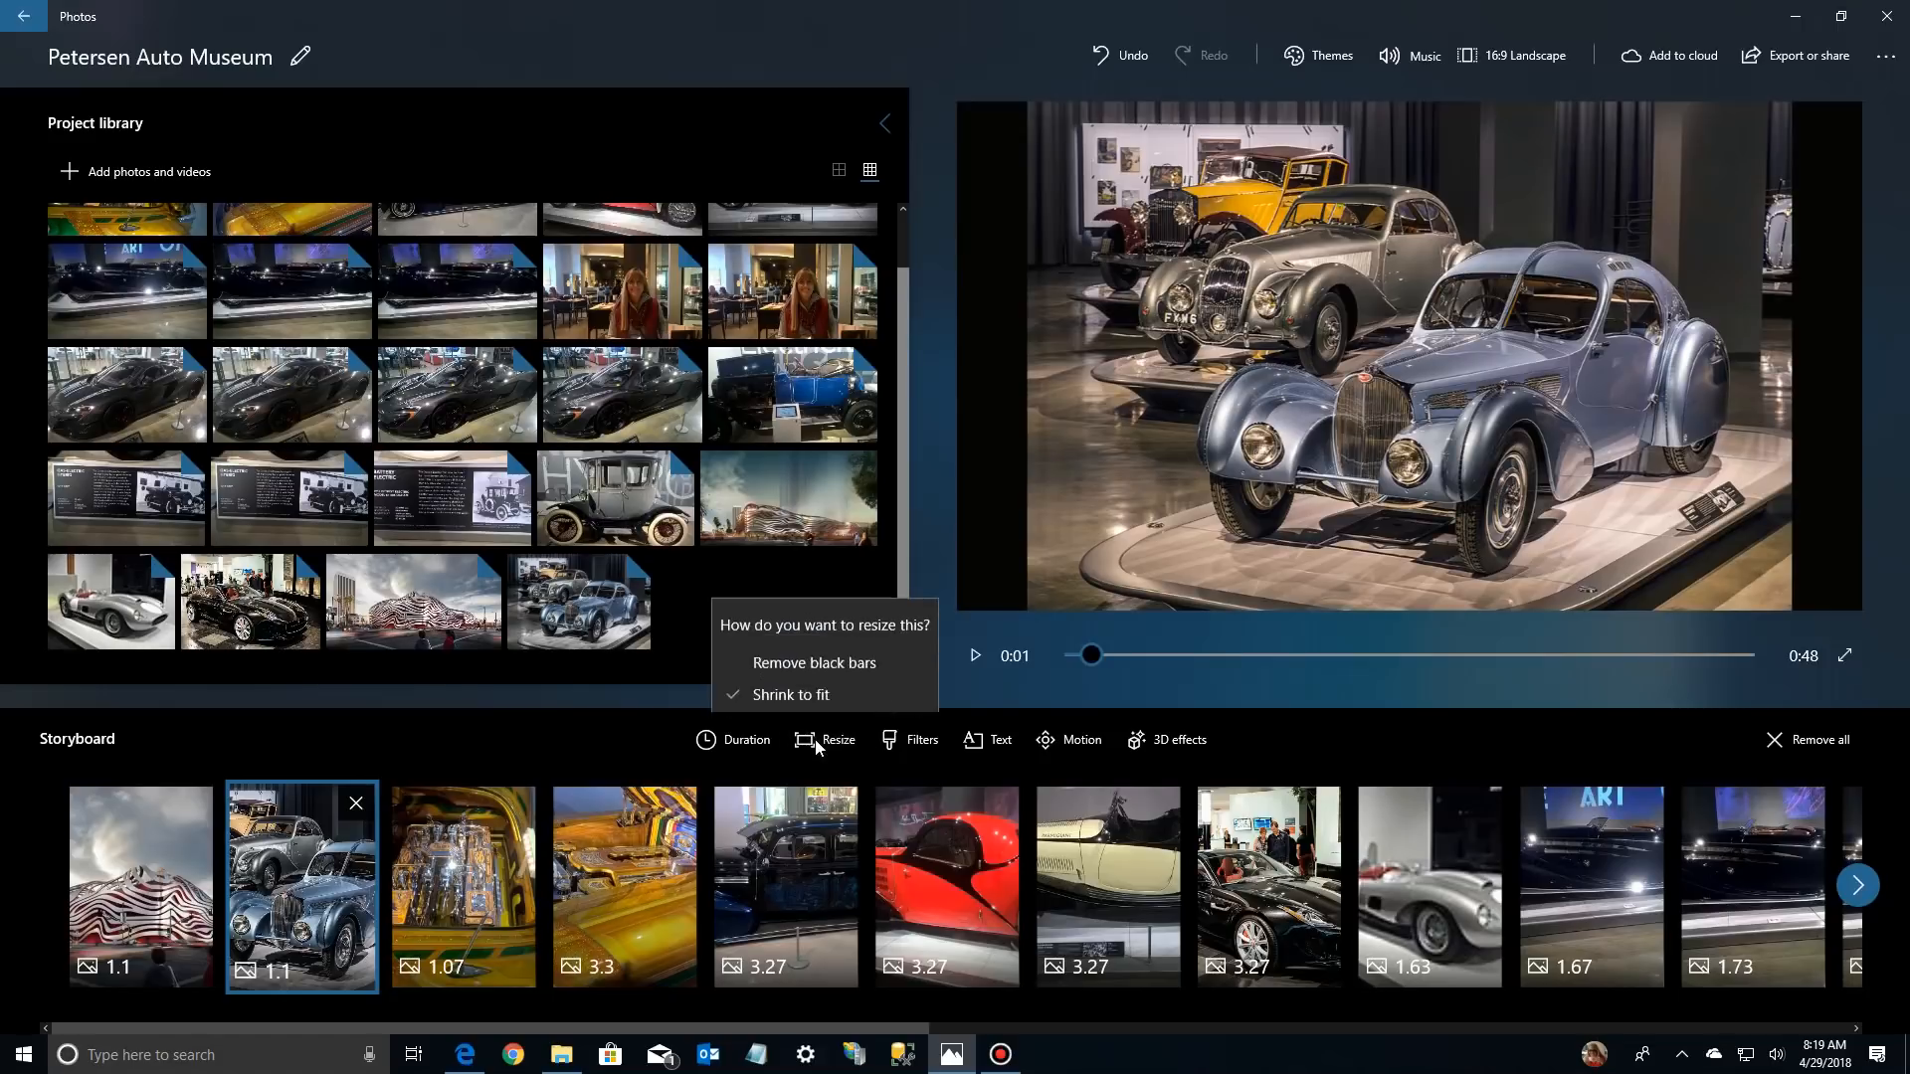
{"action": "left_click", "coordinate": [824, 652]}
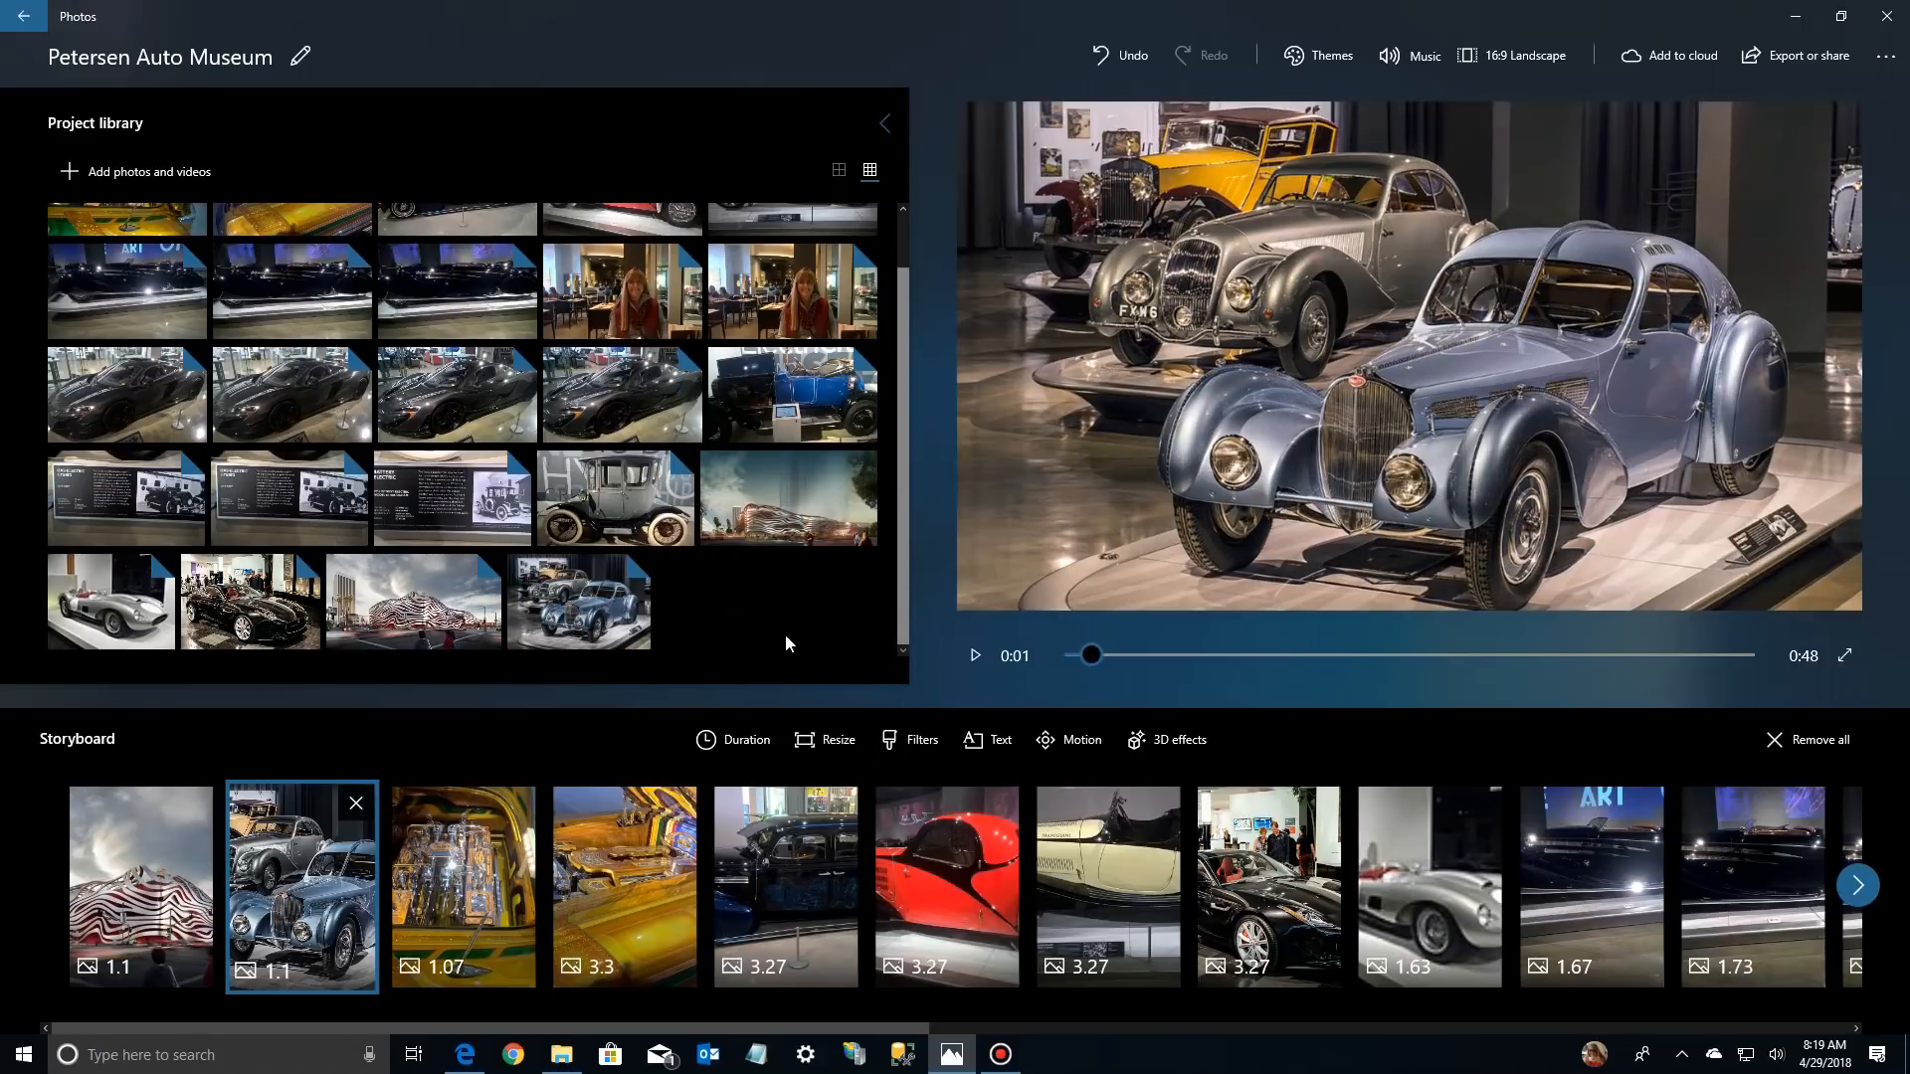
Resize the museum building photo at the start of the storyboard with the Remove black bars option
{"action": "left_click", "coordinate": [164, 846]}
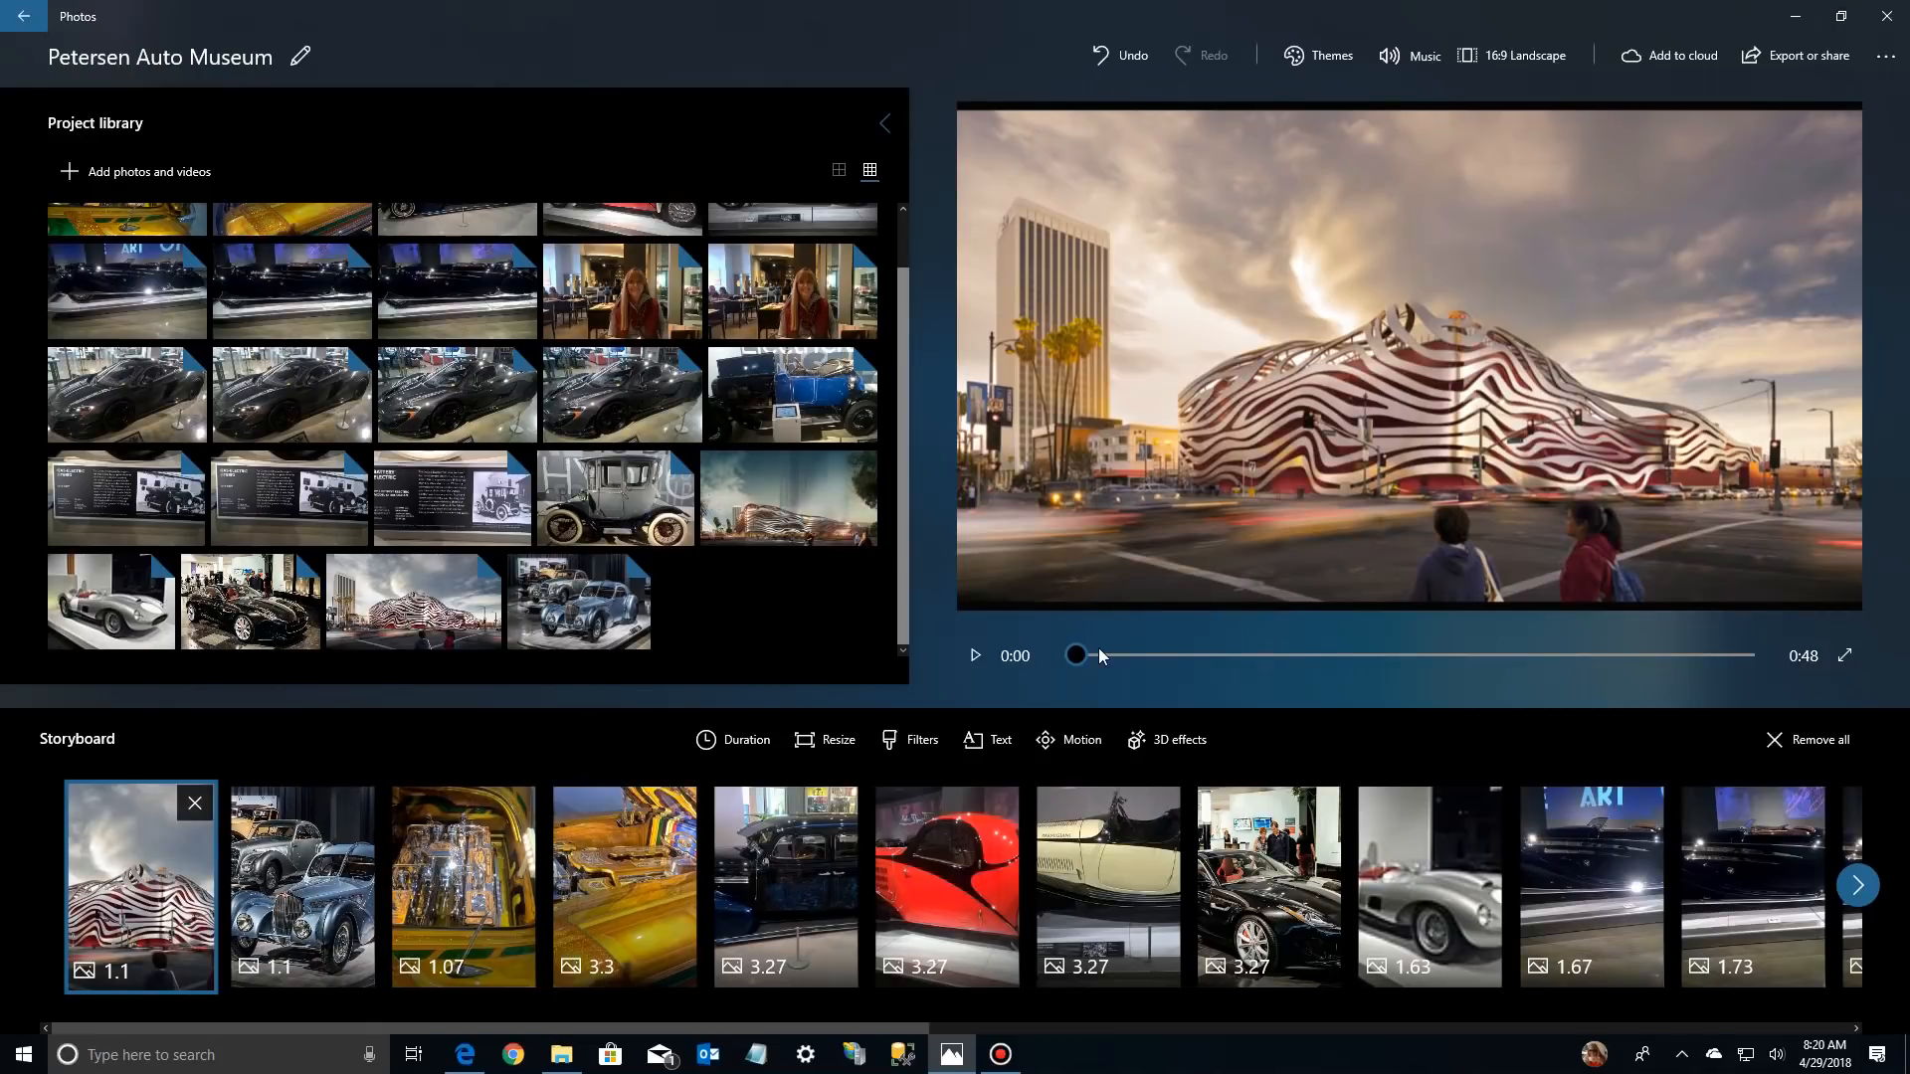
{"action": "left_click", "coordinate": [834, 746]}
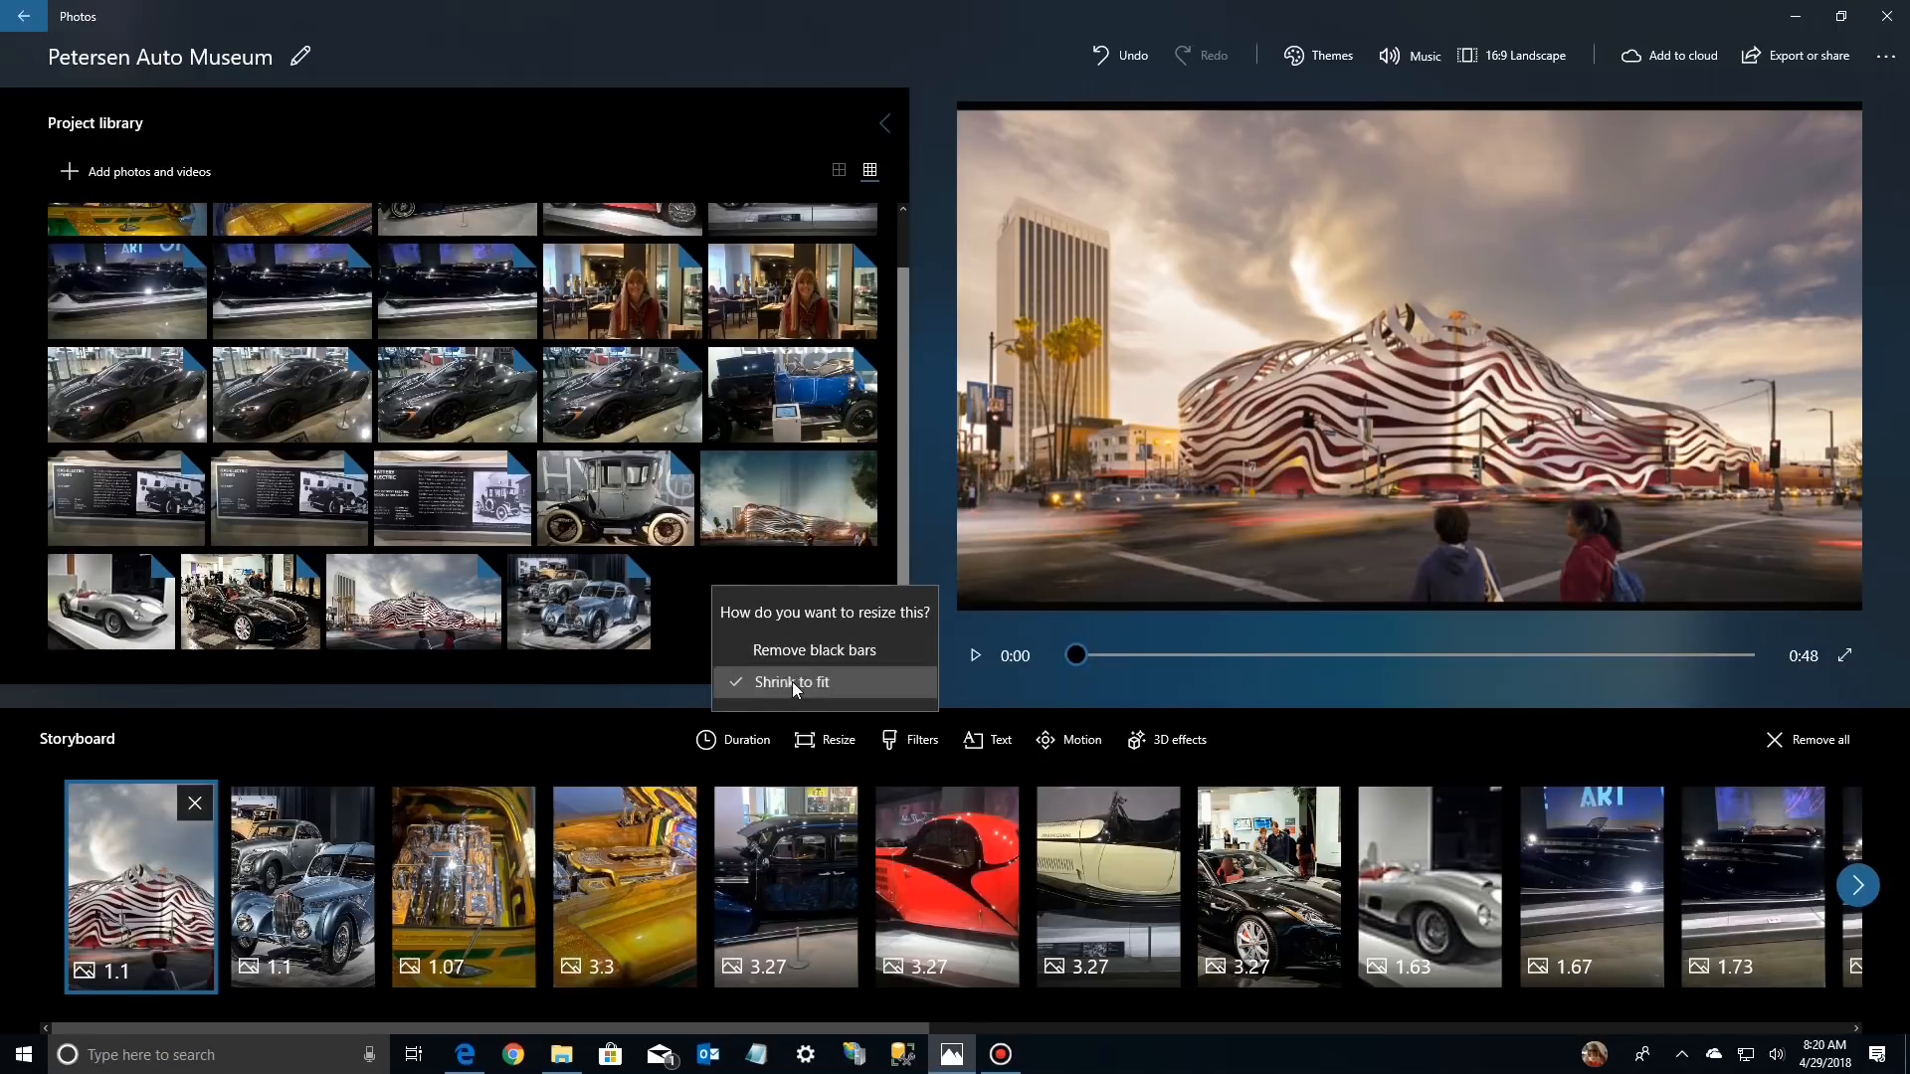
{"action": "left_click", "coordinate": [792, 682]}
{"action": "left_click", "coordinate": [834, 741]}
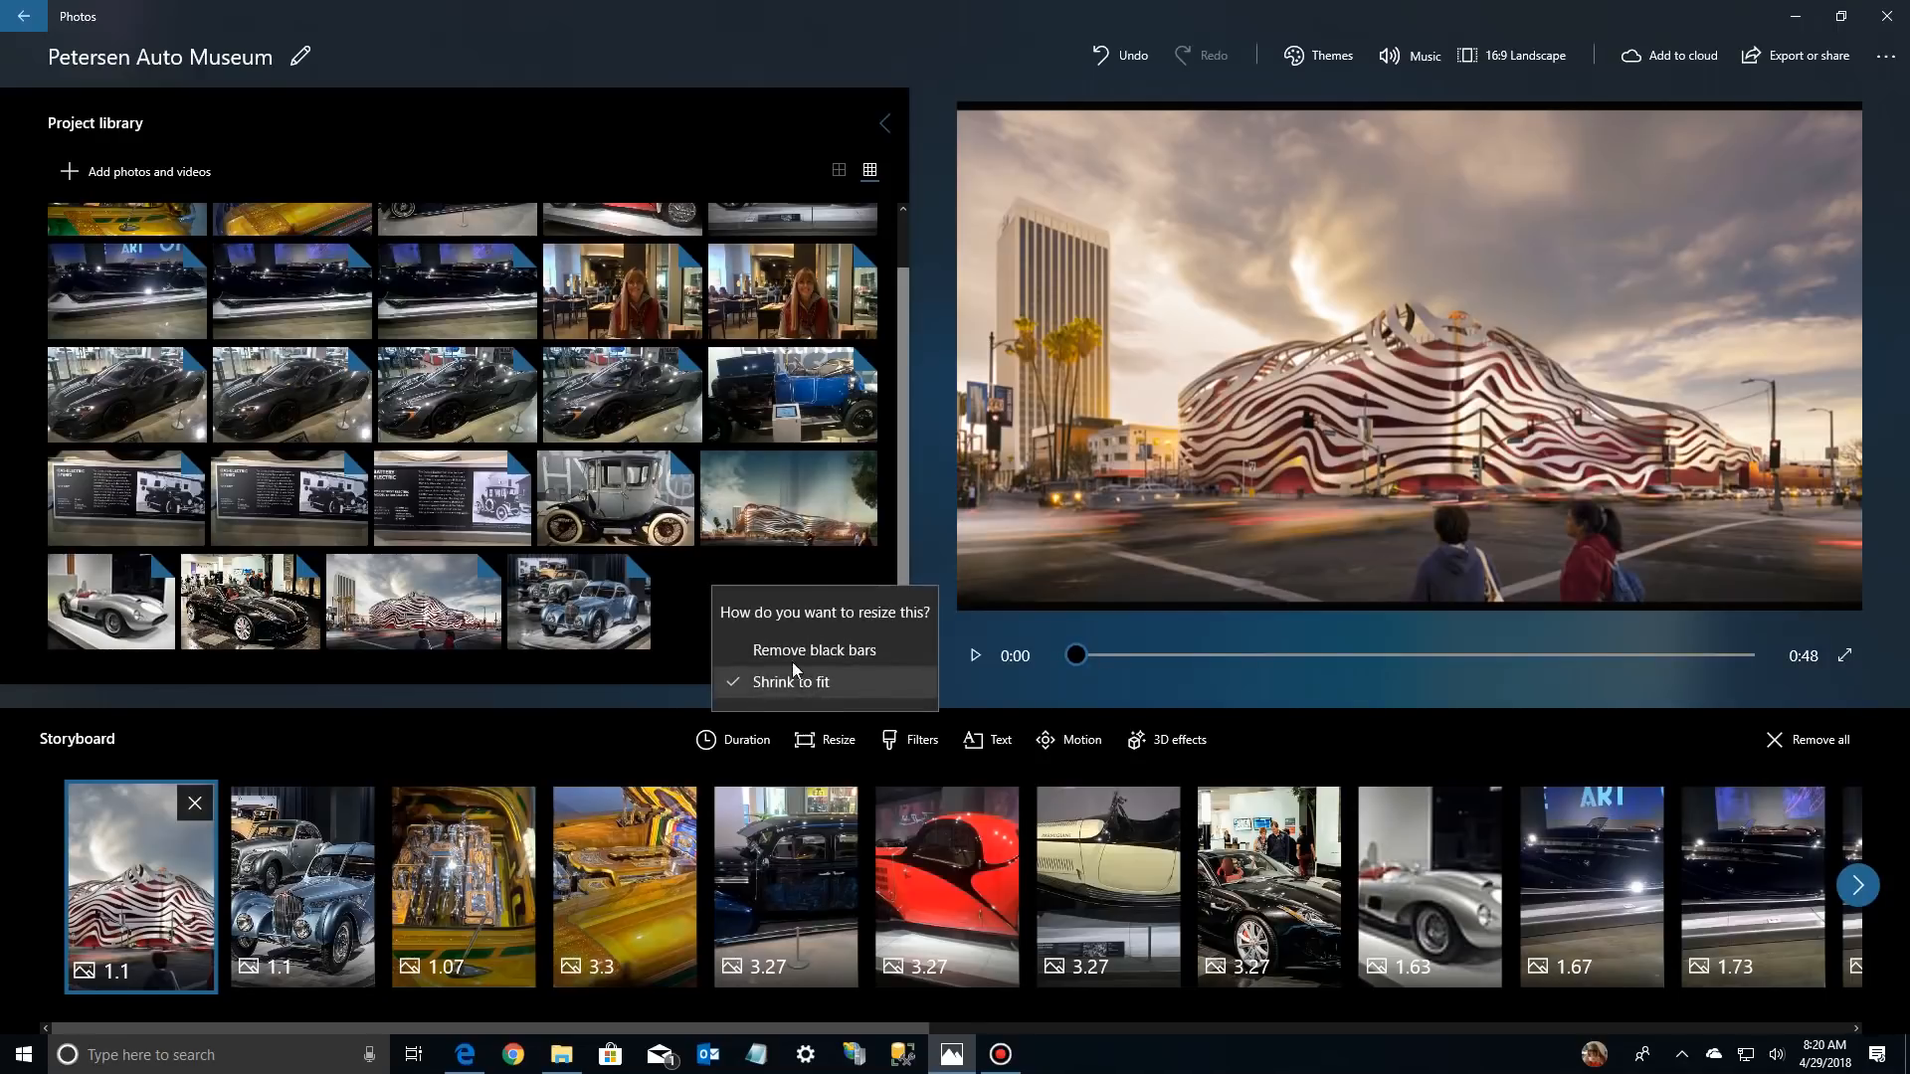
{"action": "left_click", "coordinate": [792, 648]}
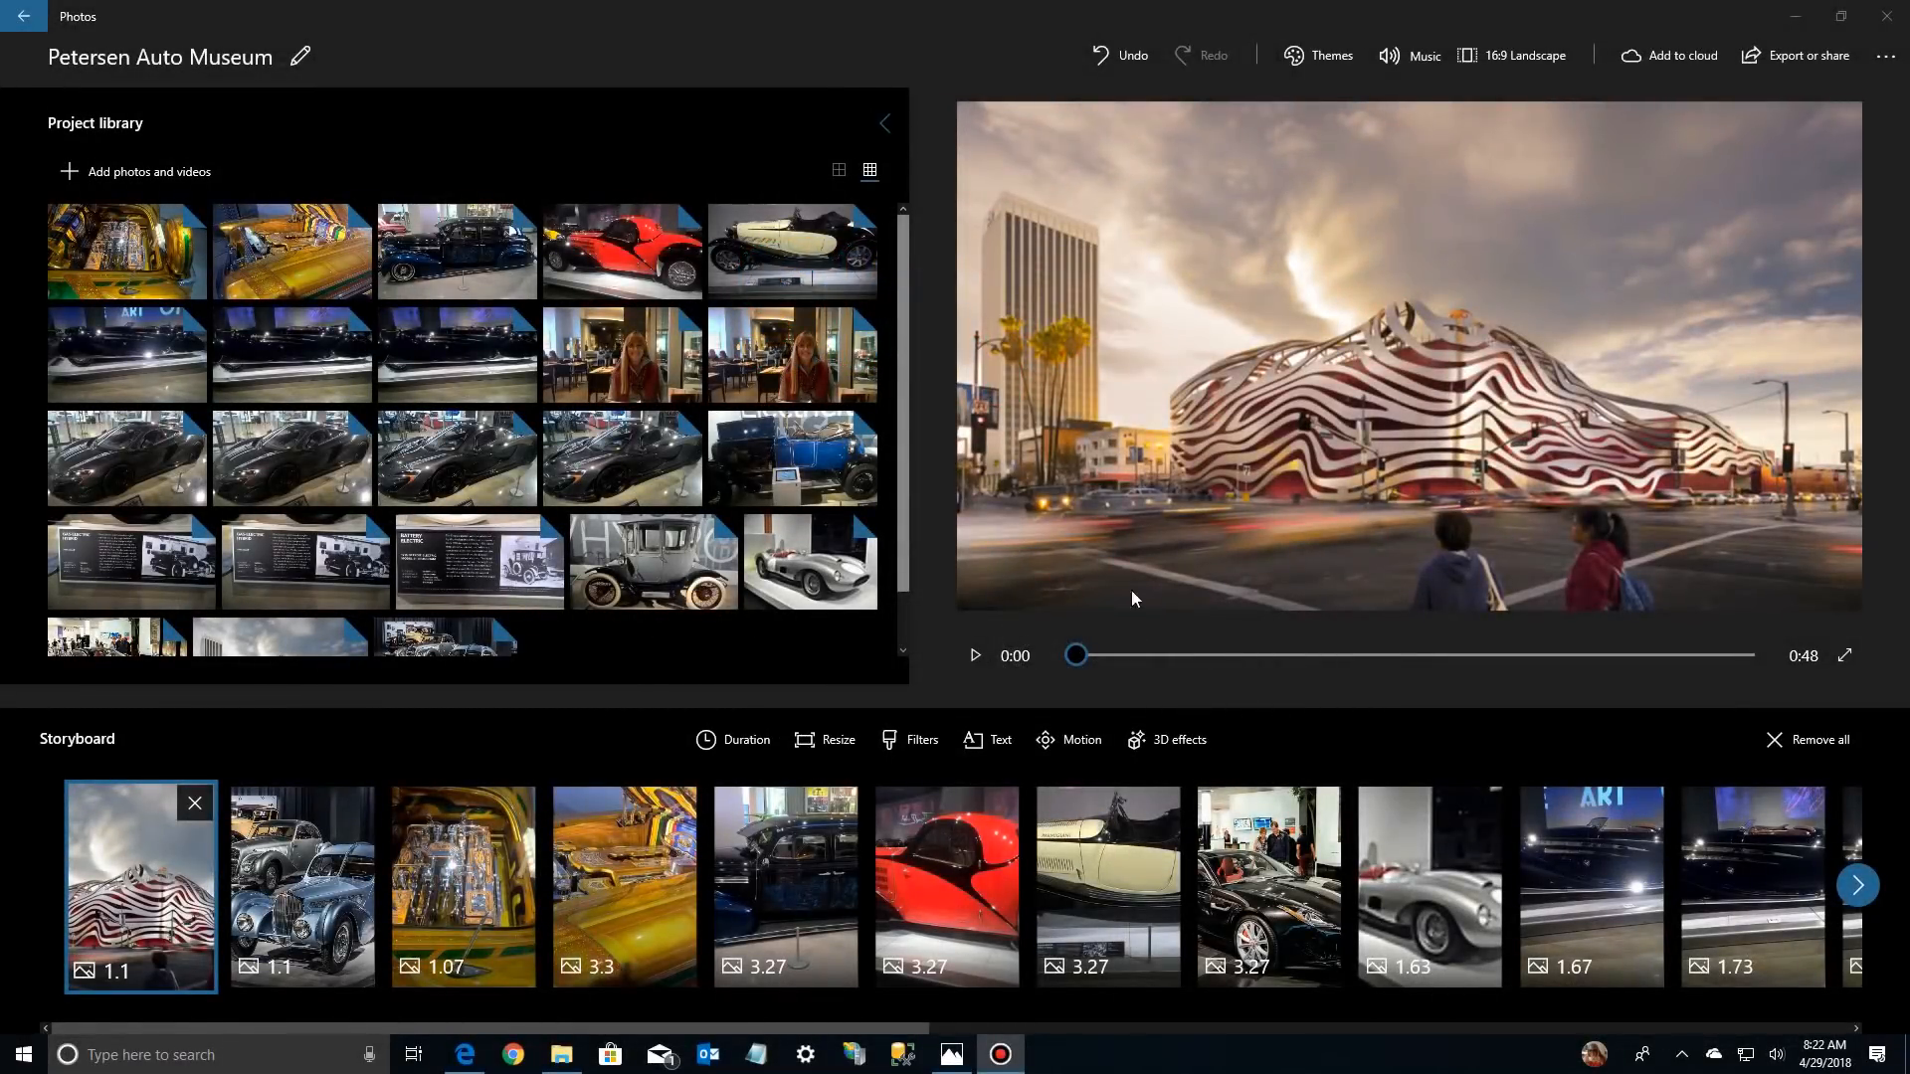
Try Shrink to fit on the museum building photo for comparison and reapply Remove black bars
{"action": "left_click", "coordinate": [838, 744]}
{"action": "left_click", "coordinate": [790, 654]}
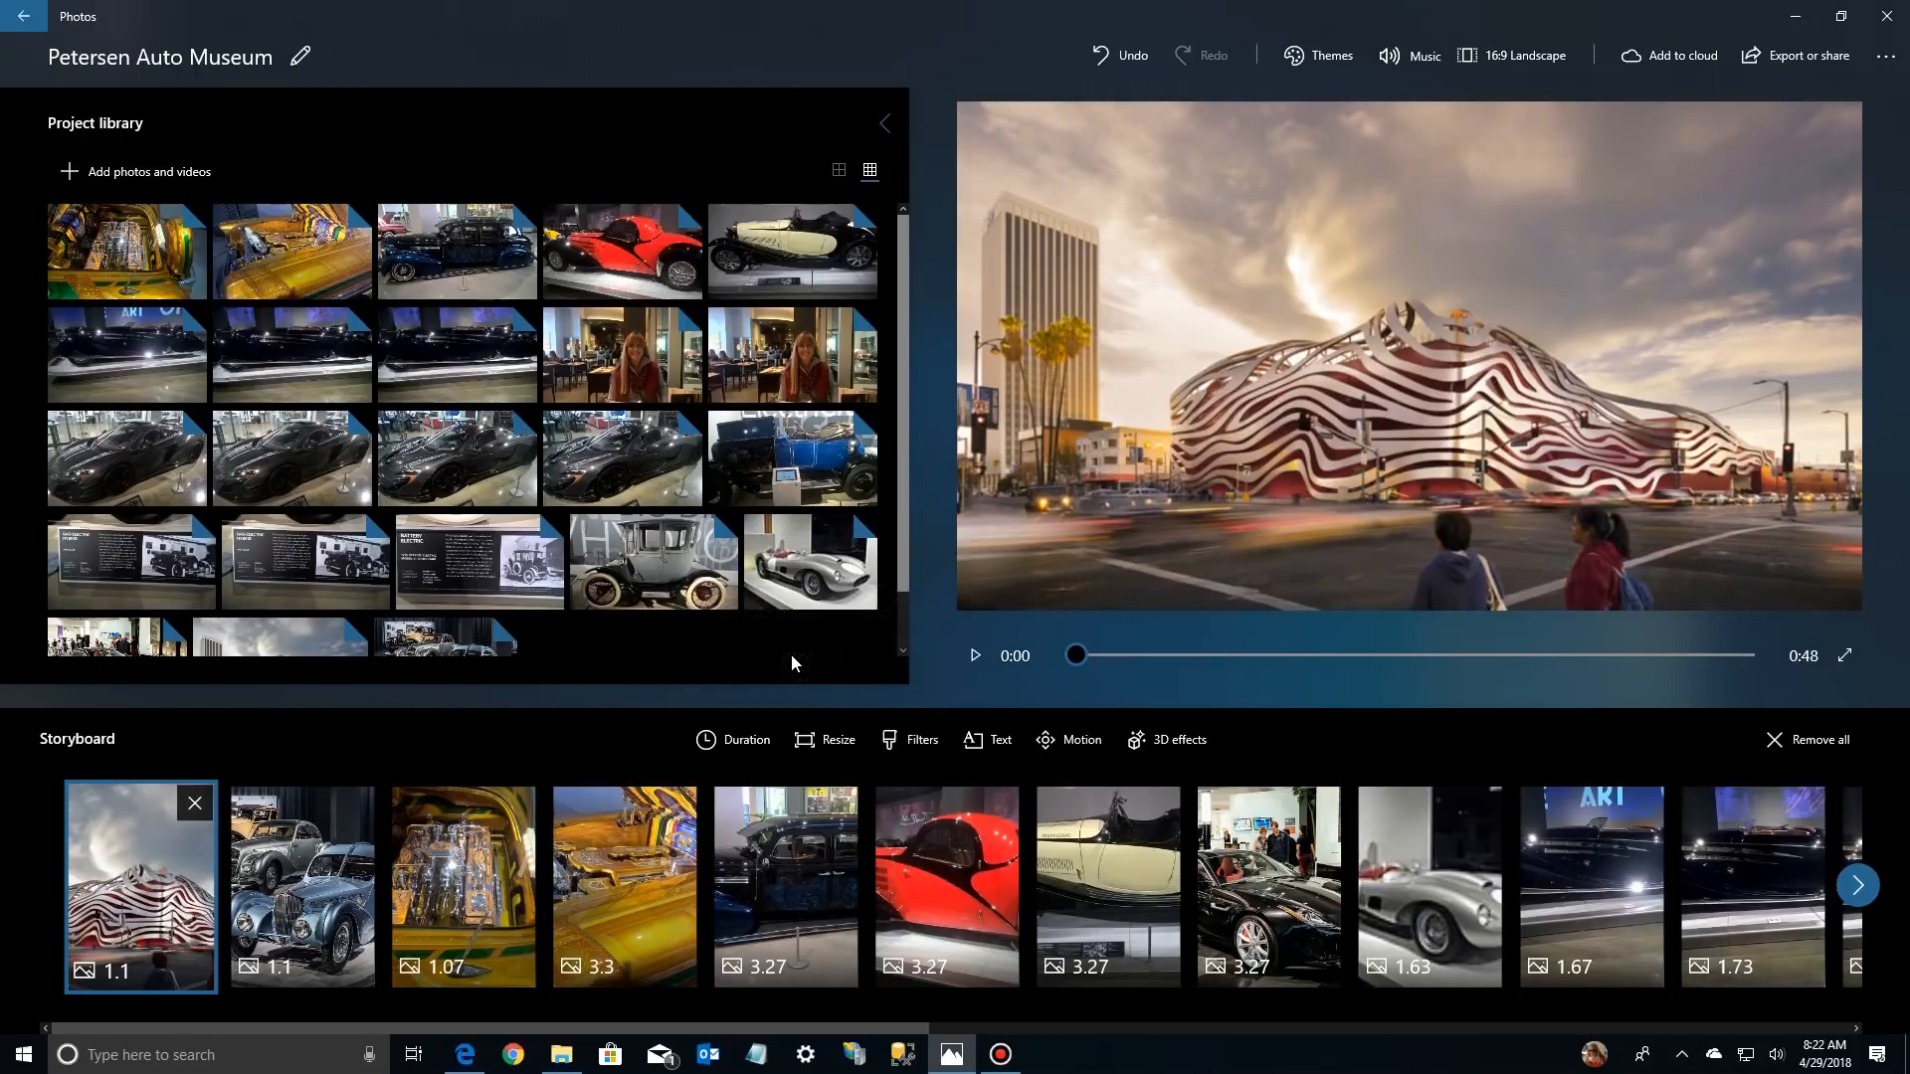
{"action": "left_click", "coordinate": [827, 740]}
{"action": "left_click", "coordinate": [789, 682]}
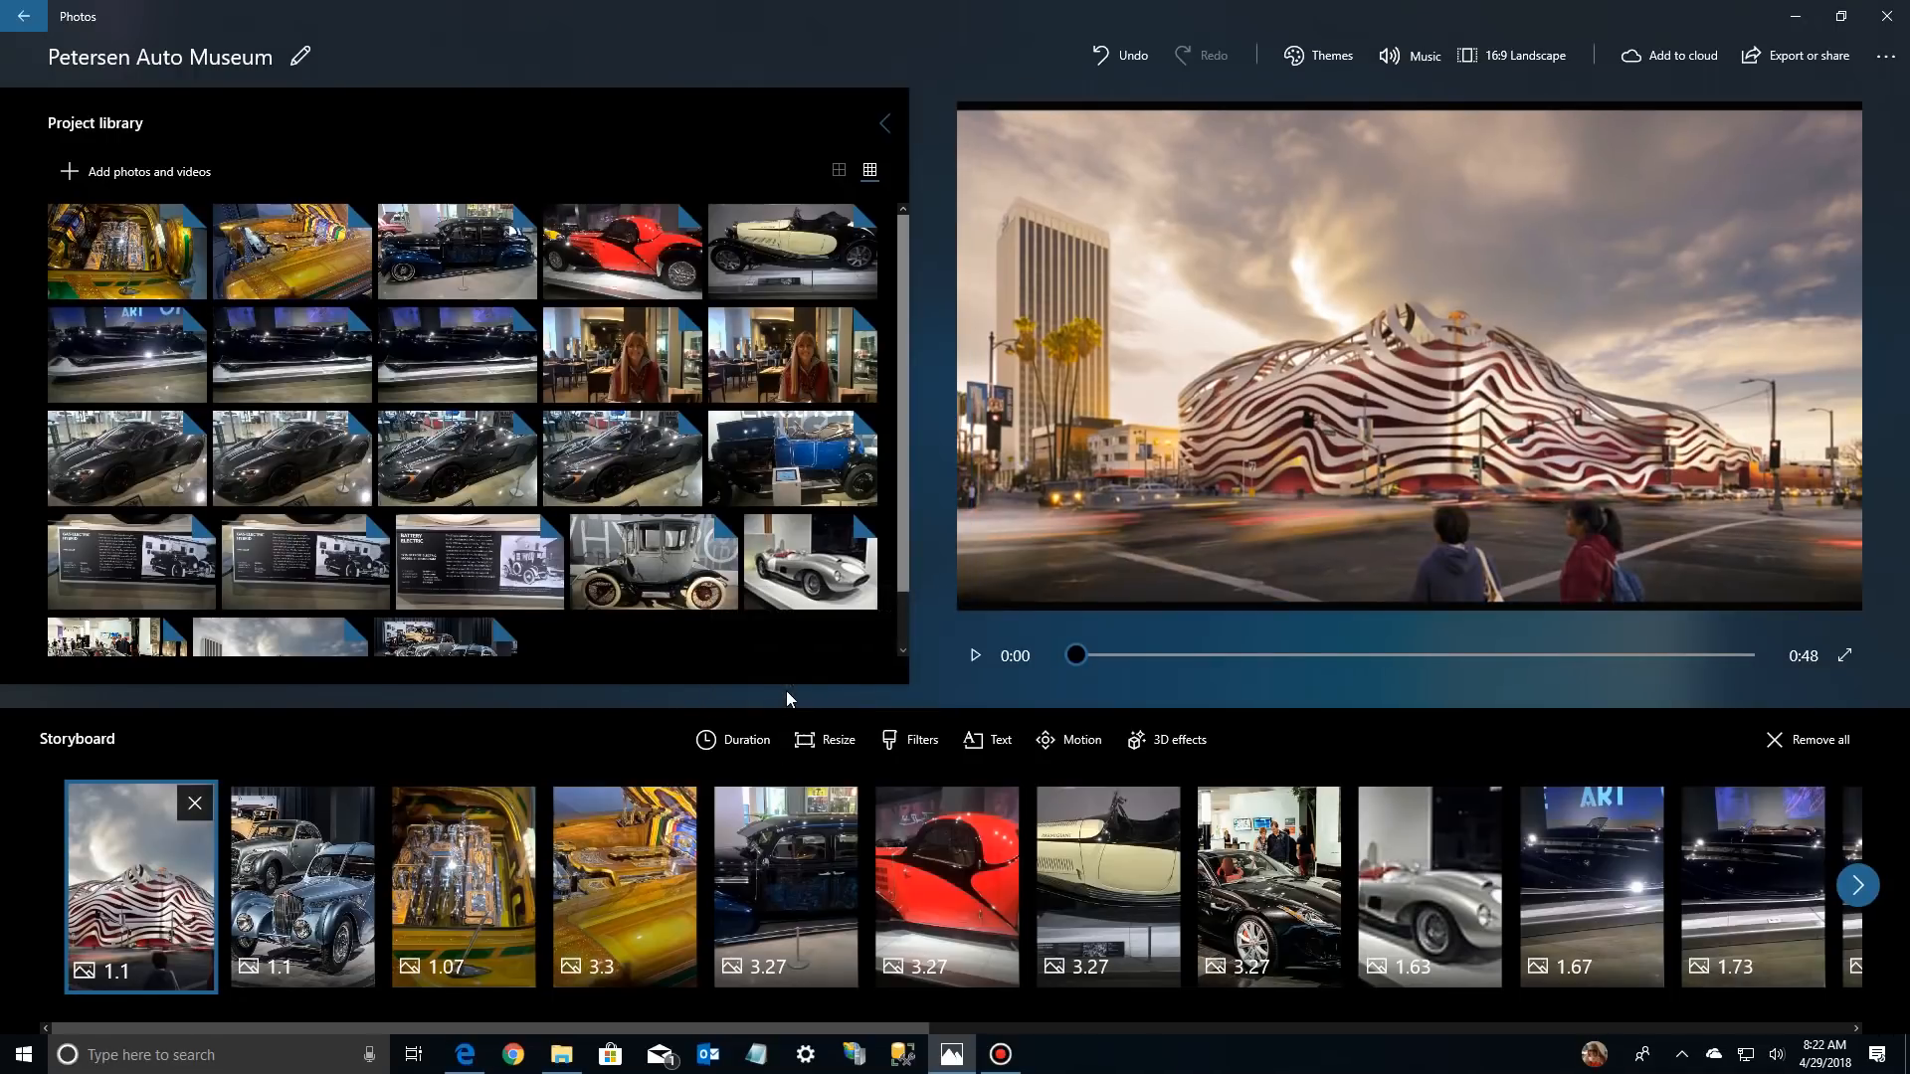
{"action": "left_click", "coordinate": [833, 749]}
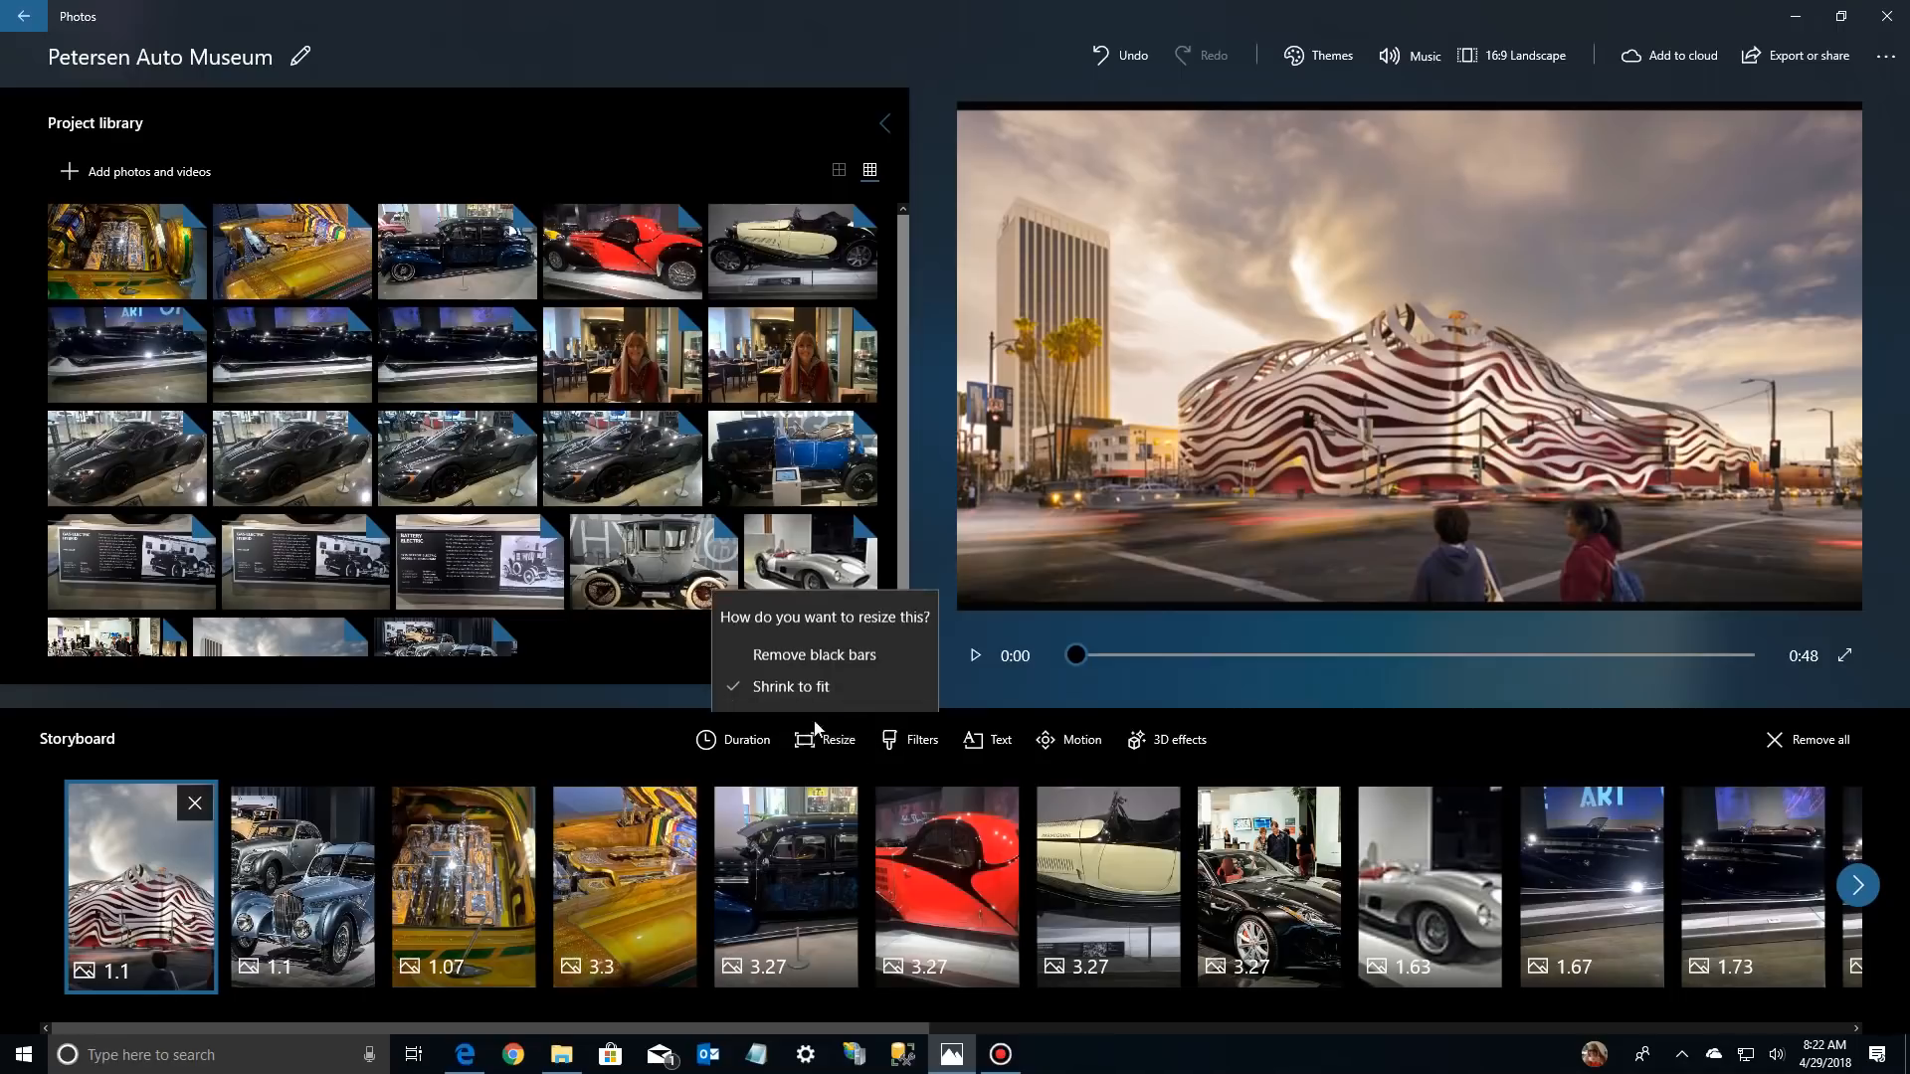
{"action": "left_click", "coordinate": [786, 652]}
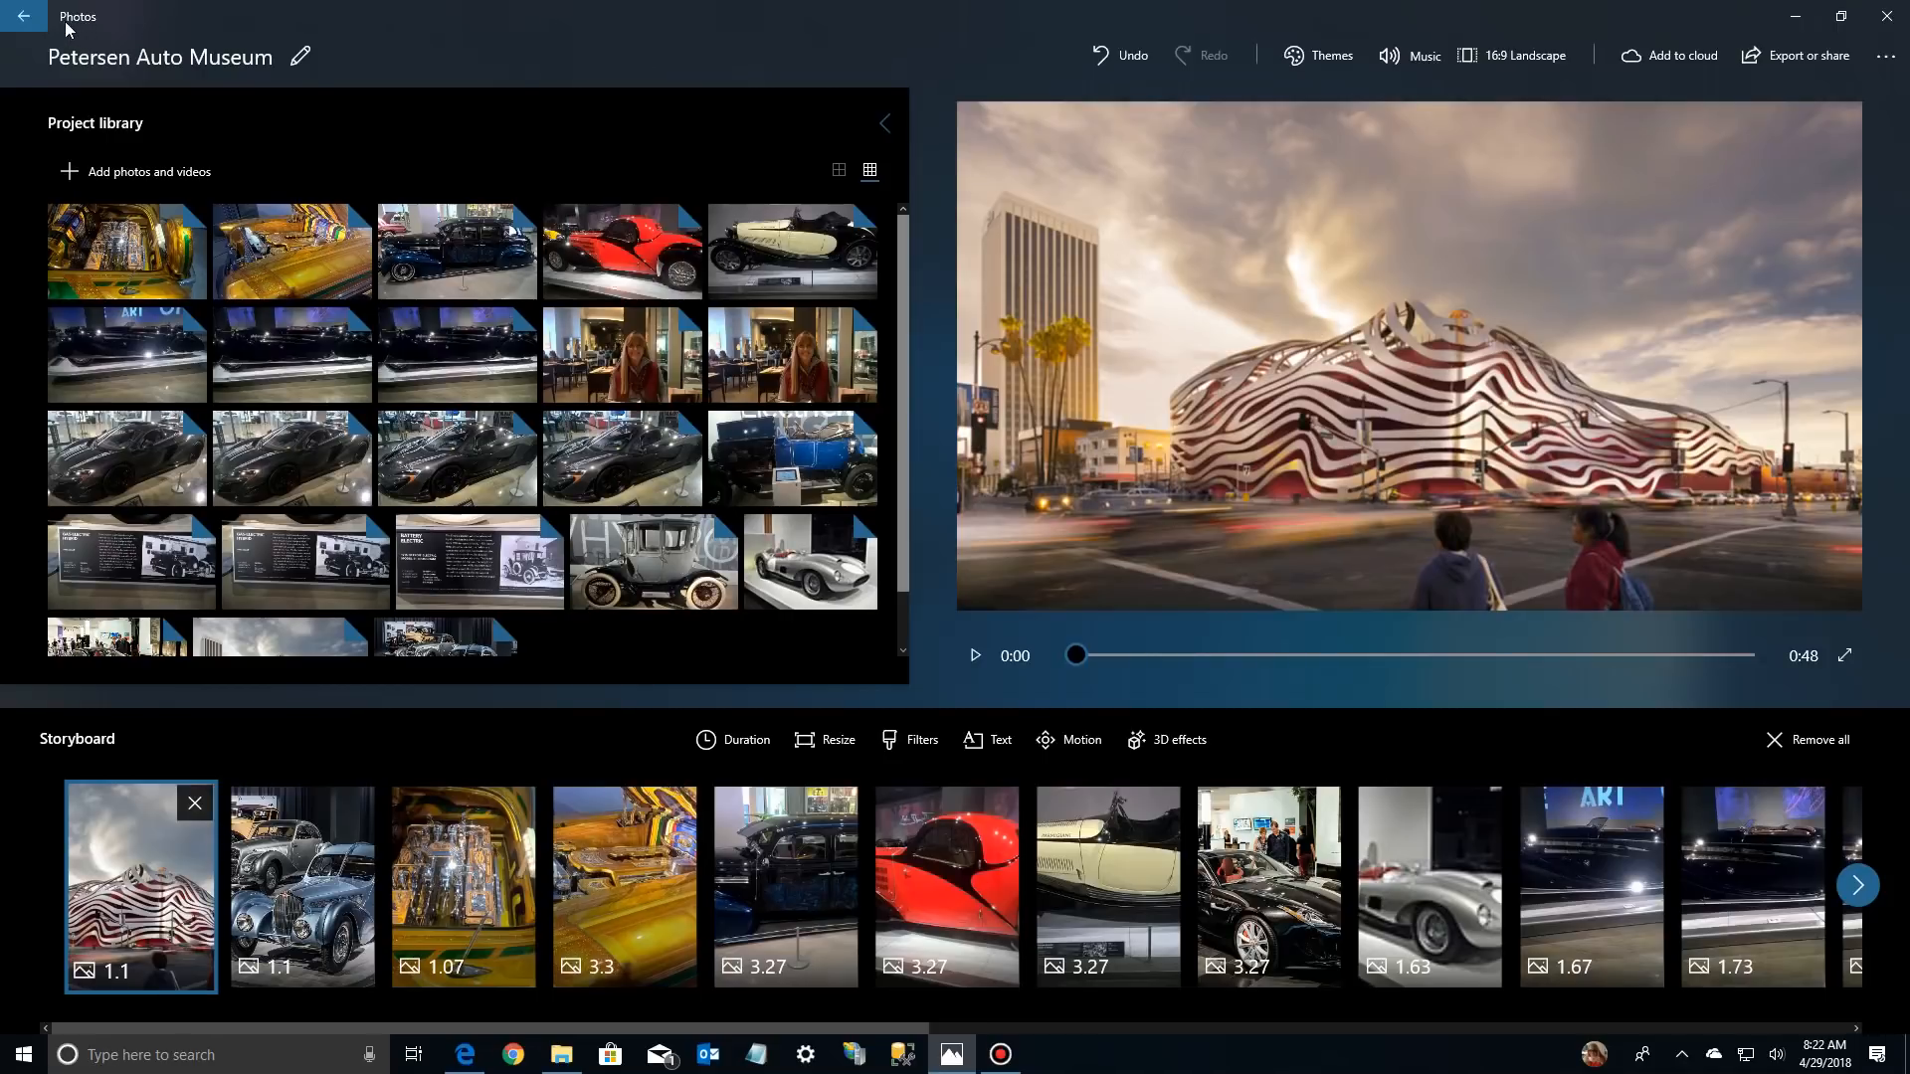
Leave the video project and open Petersen-Automotive-Museum-Los-Angeles-01.jpg from the collection for editing
{"action": "left_click", "coordinate": [23, 18]}
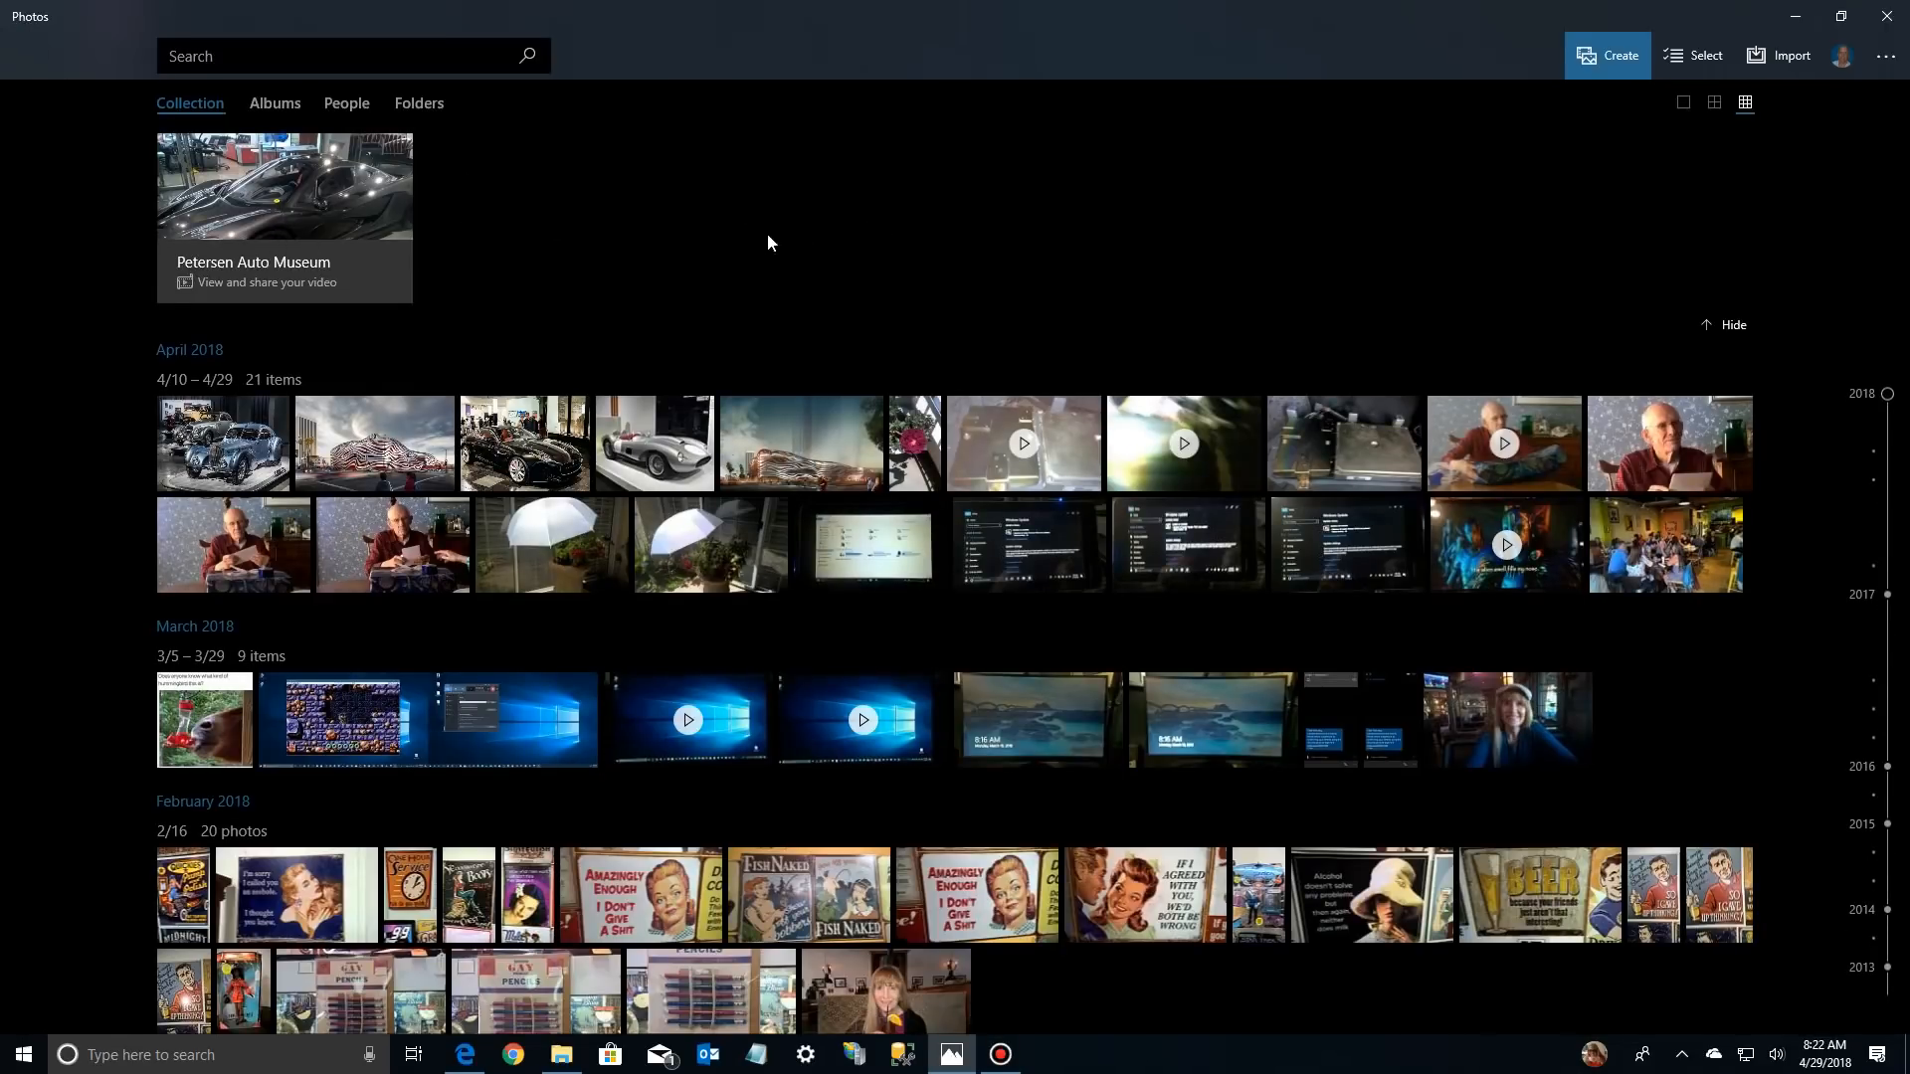
{"action": "left_click", "coordinate": [414, 436]}
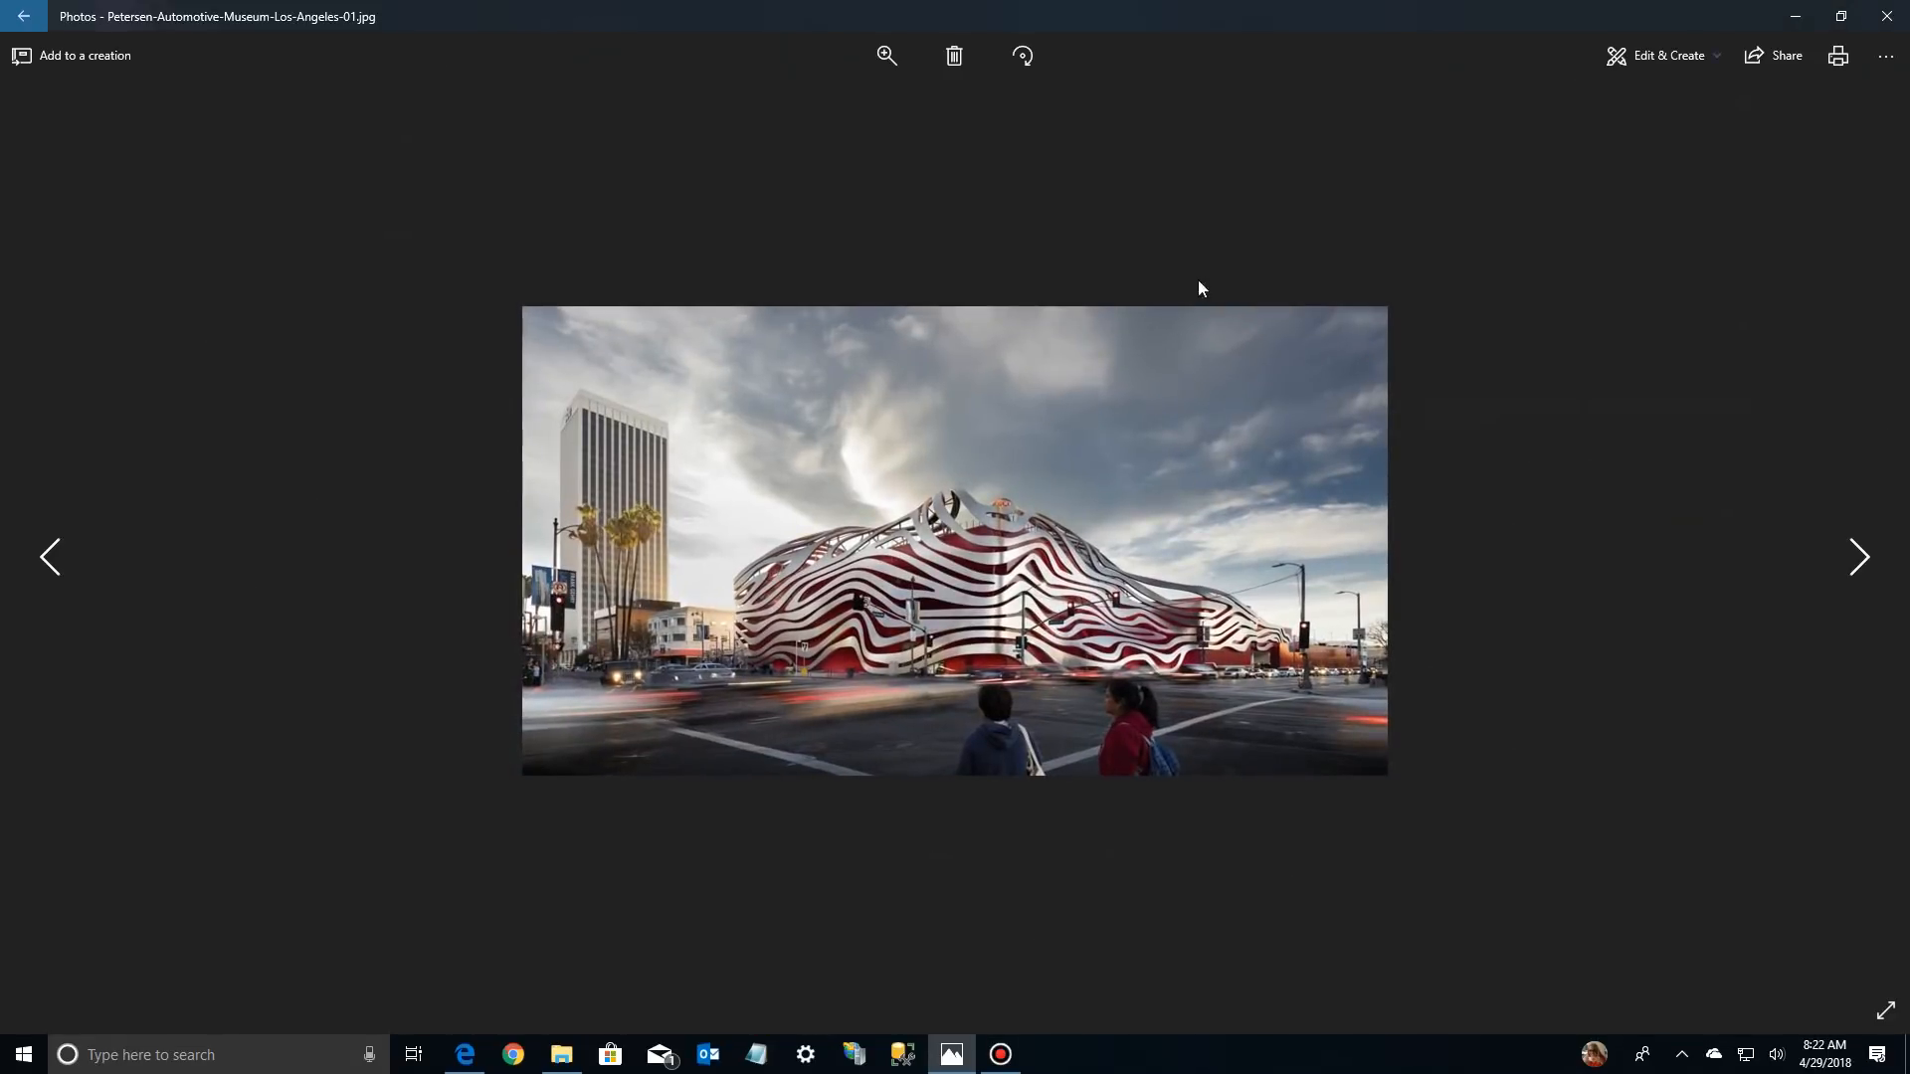
{"action": "left_click", "coordinate": [1652, 55]}
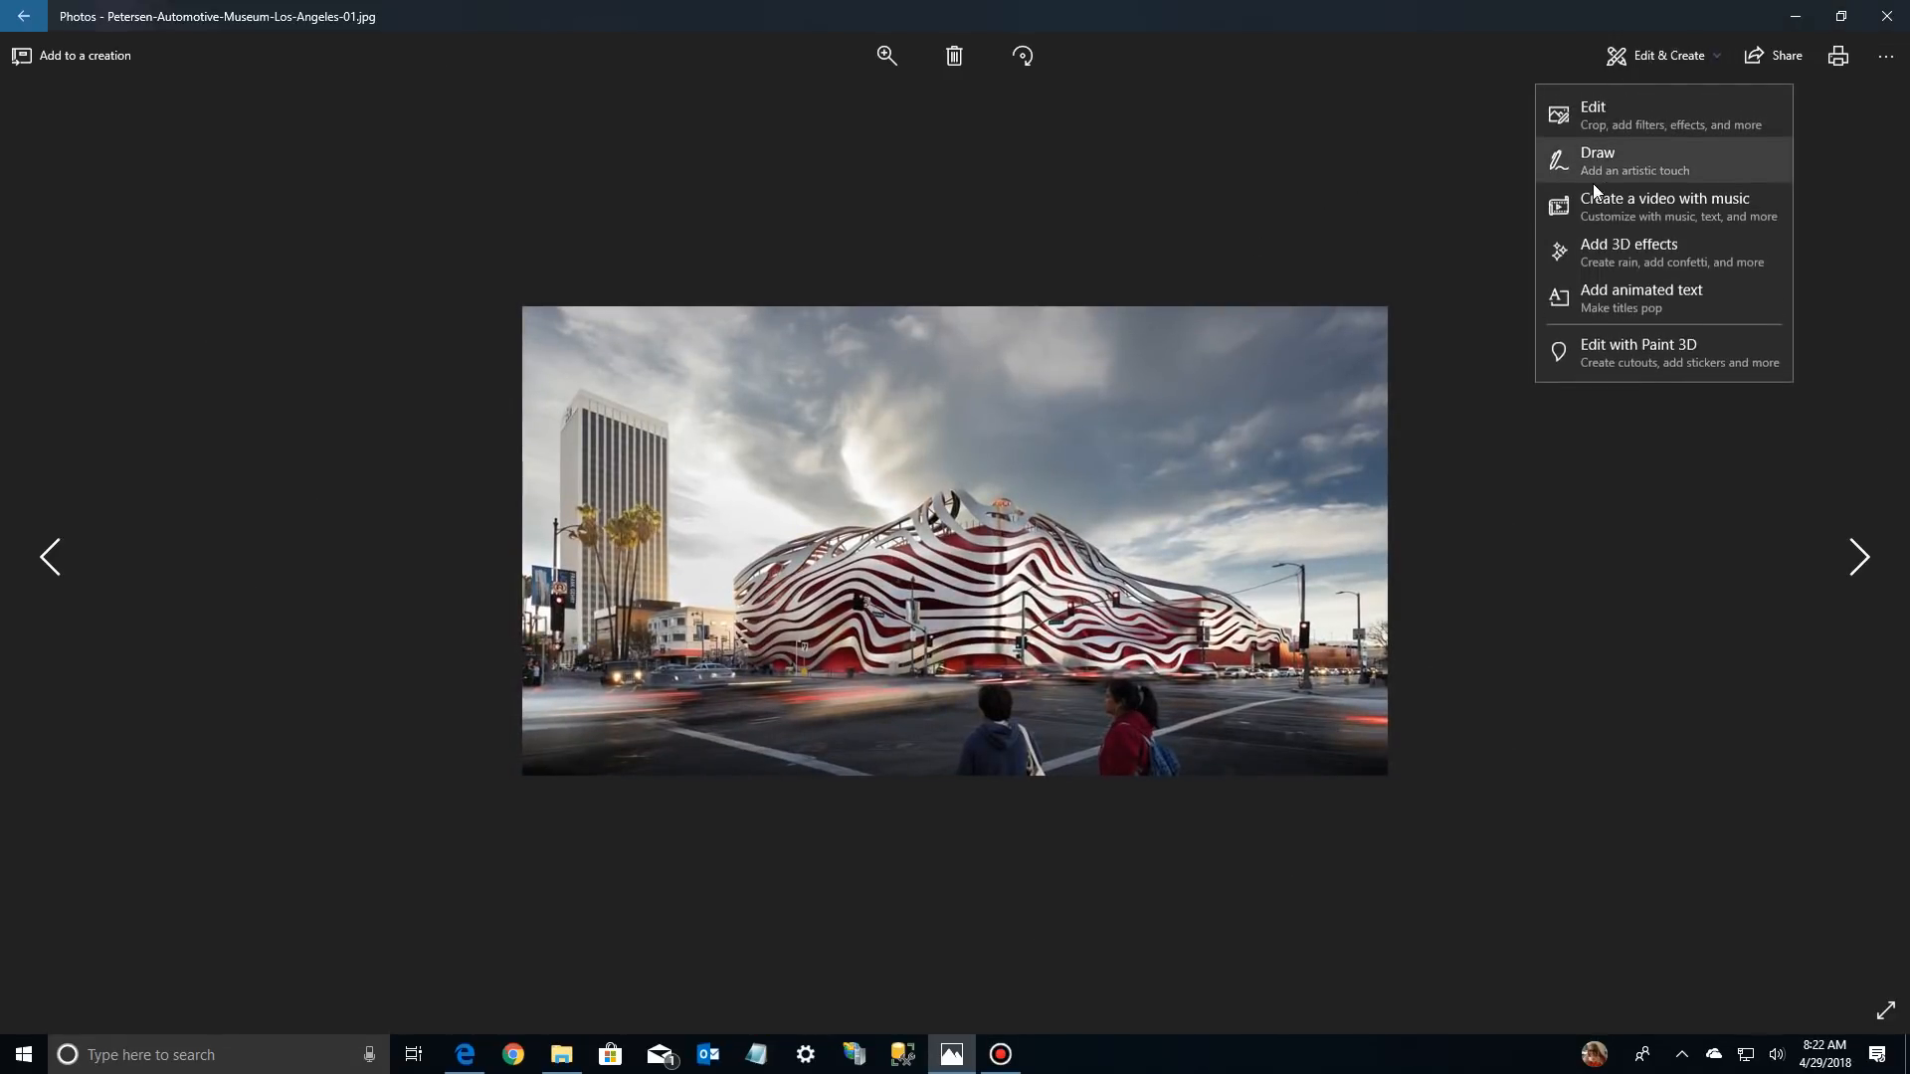
{"action": "left_click", "coordinate": [1609, 117]}
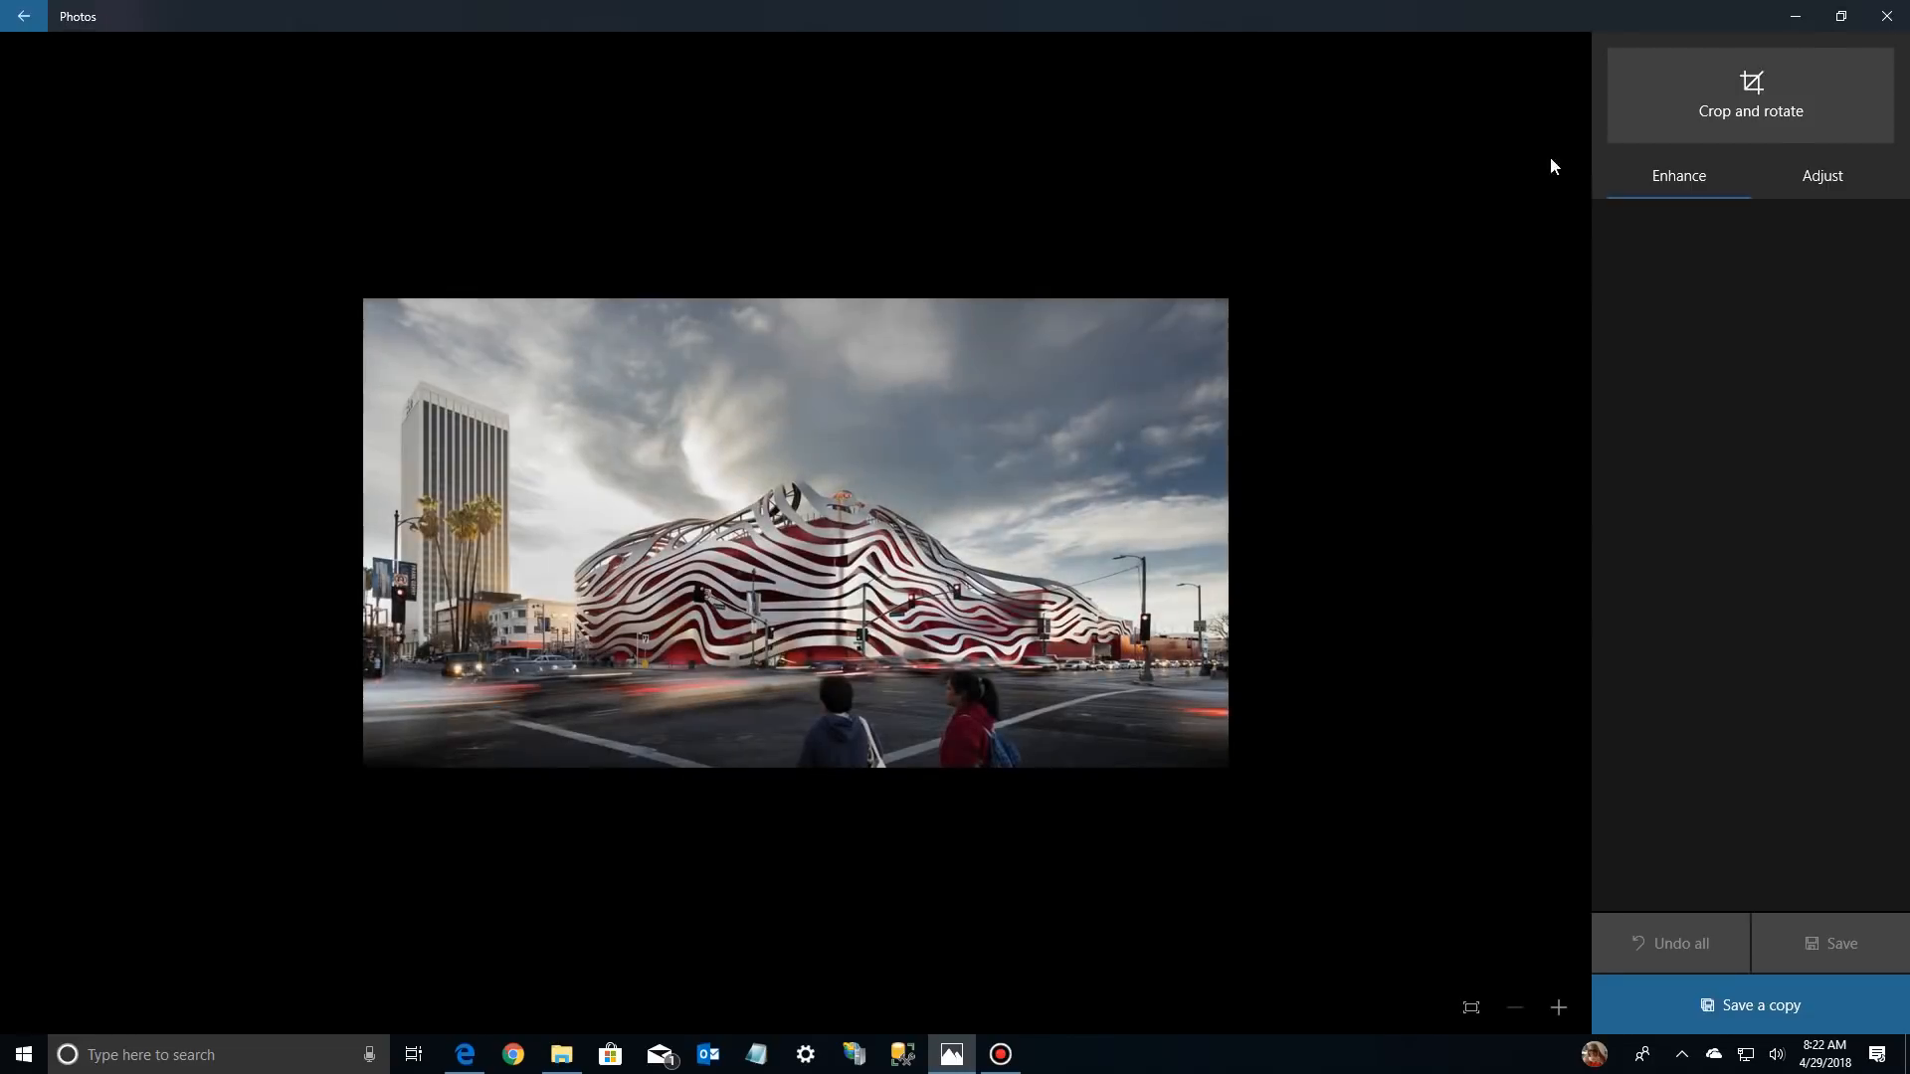
Start cropping the museum building photo with the Widescreen - 16:9 aspect ratio
{"action": "left_click", "coordinate": [1752, 90]}
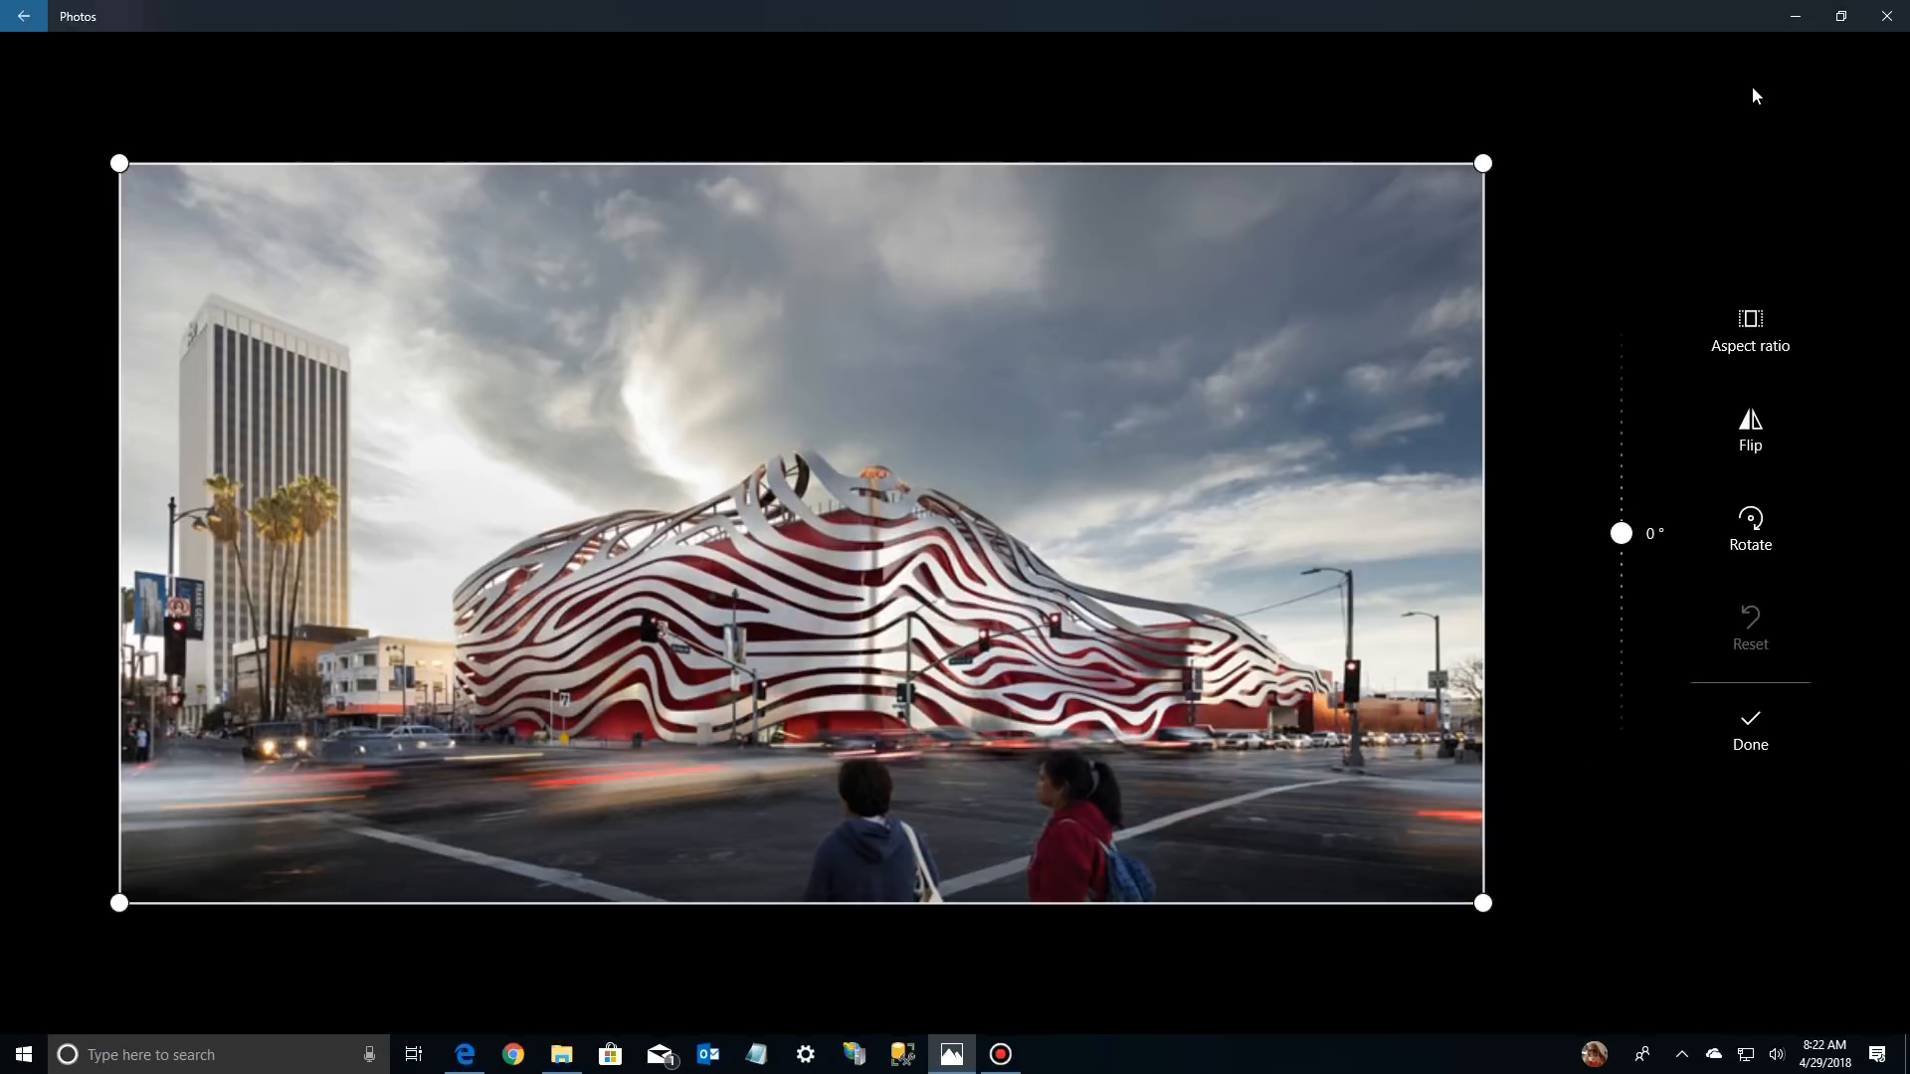
{"action": "left_click", "coordinate": [1756, 323]}
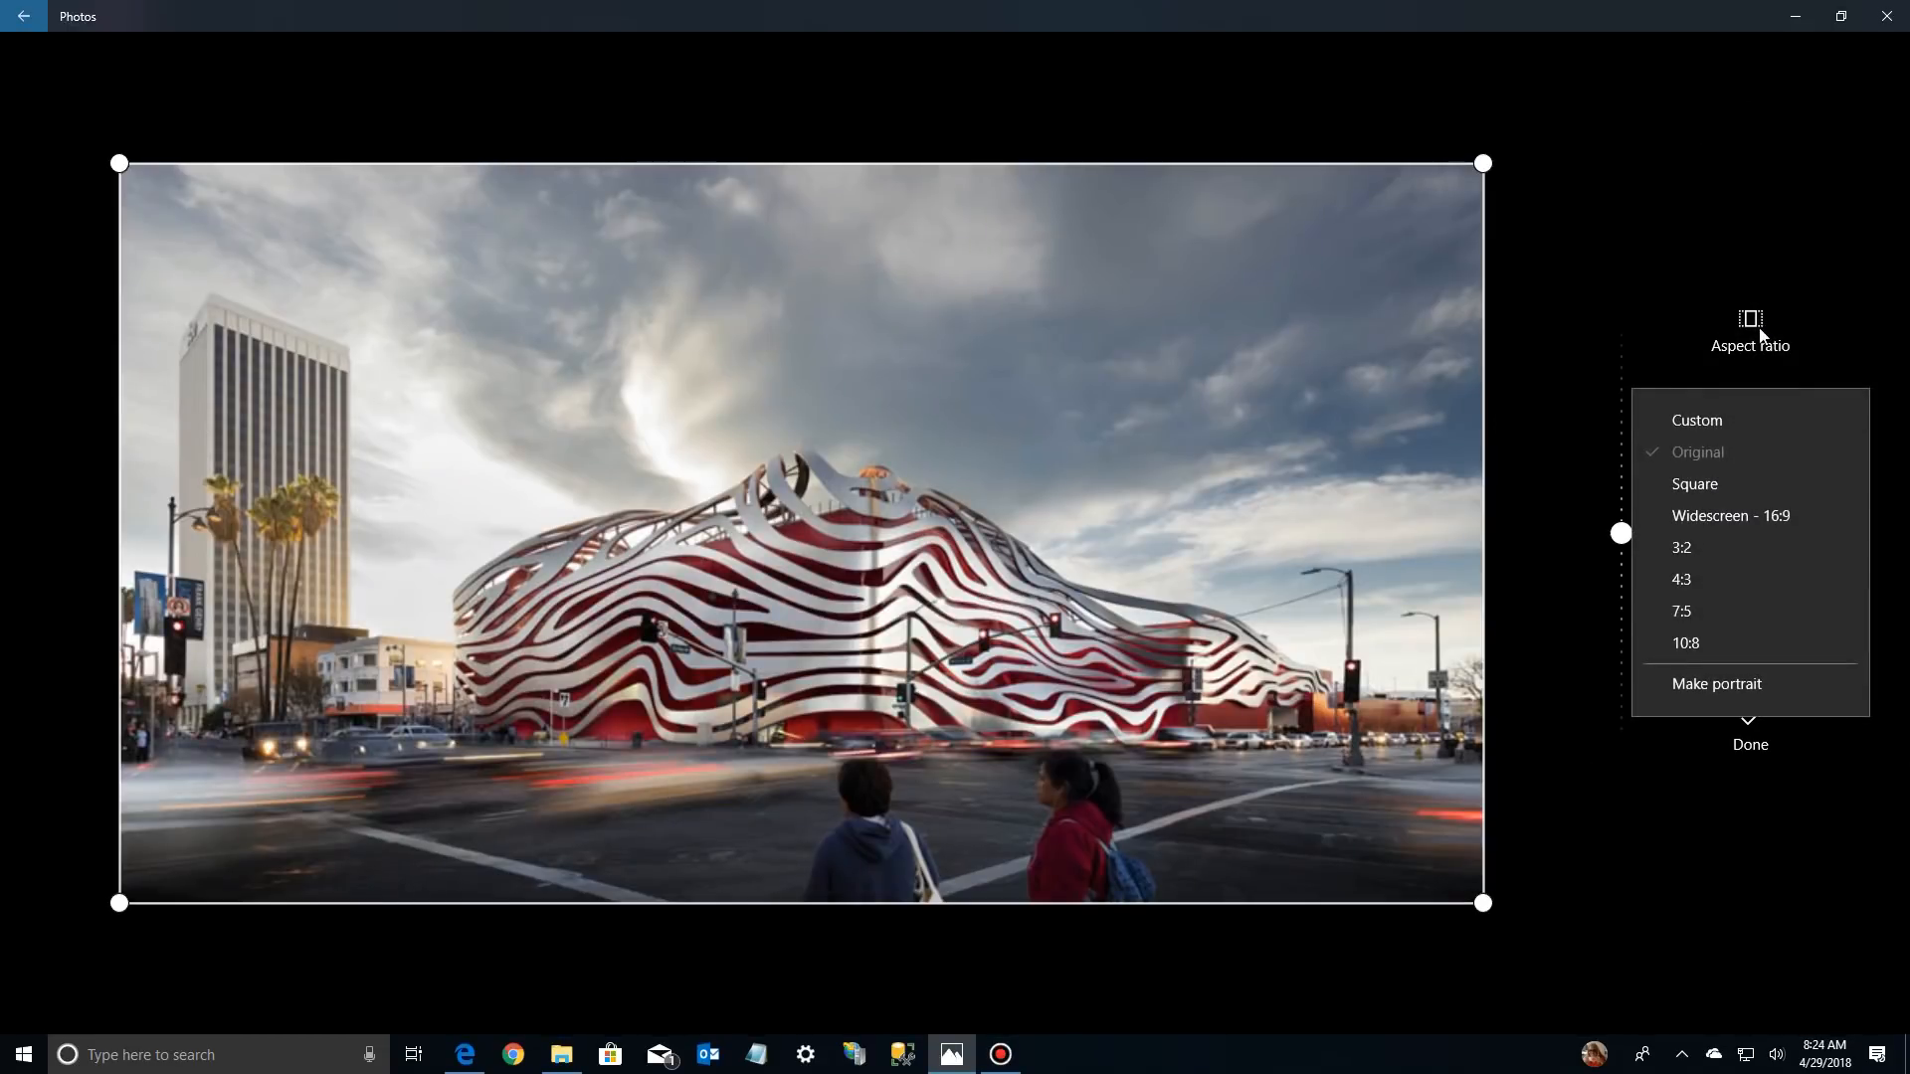
{"action": "left_click", "coordinate": [1711, 519]}
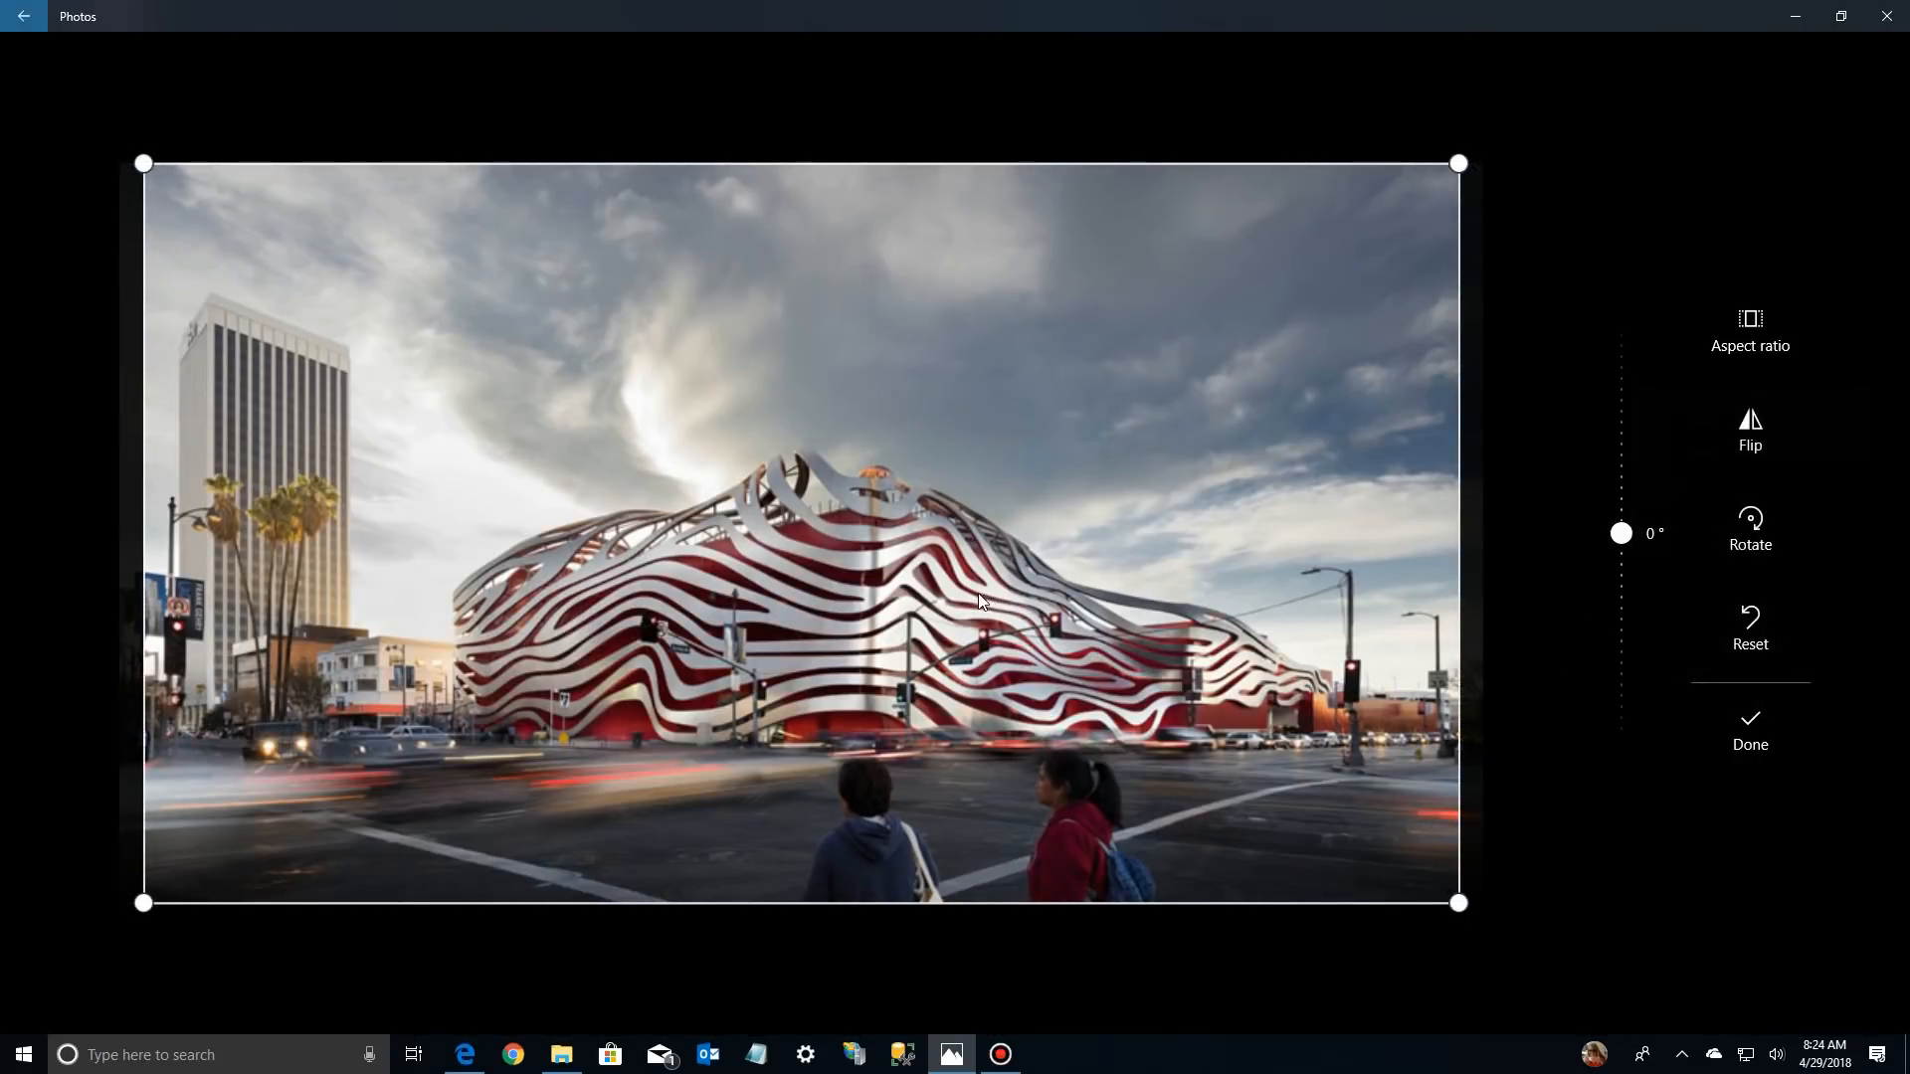
Shrink and reposition the crop frame around the striped museum building, leaving out the tall tower and the pedestrians in the foreground
{"action": "left_click_drag", "start_coordinate": [1001, 621], "coordinate": [1017, 501]}
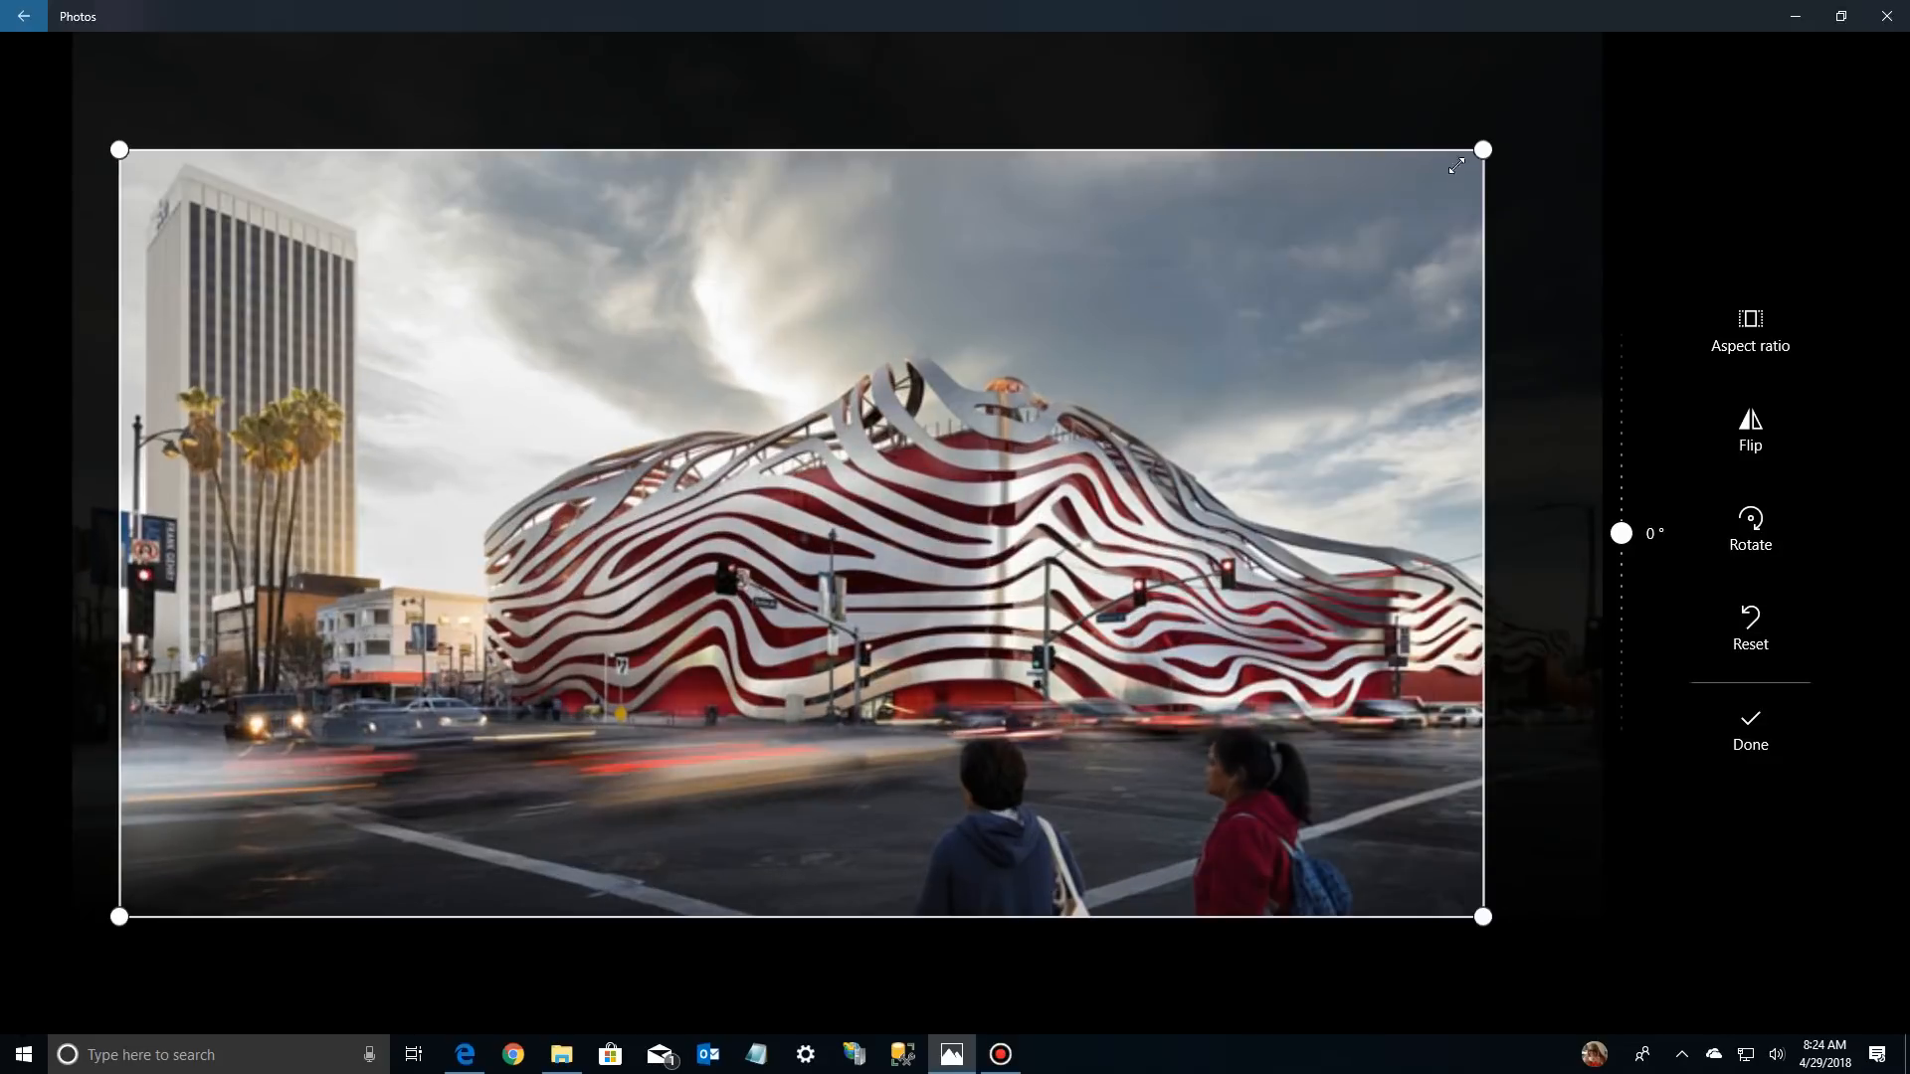
{"action": "left_click_drag", "start_coordinate": [1454, 171], "coordinate": [1154, 352]}
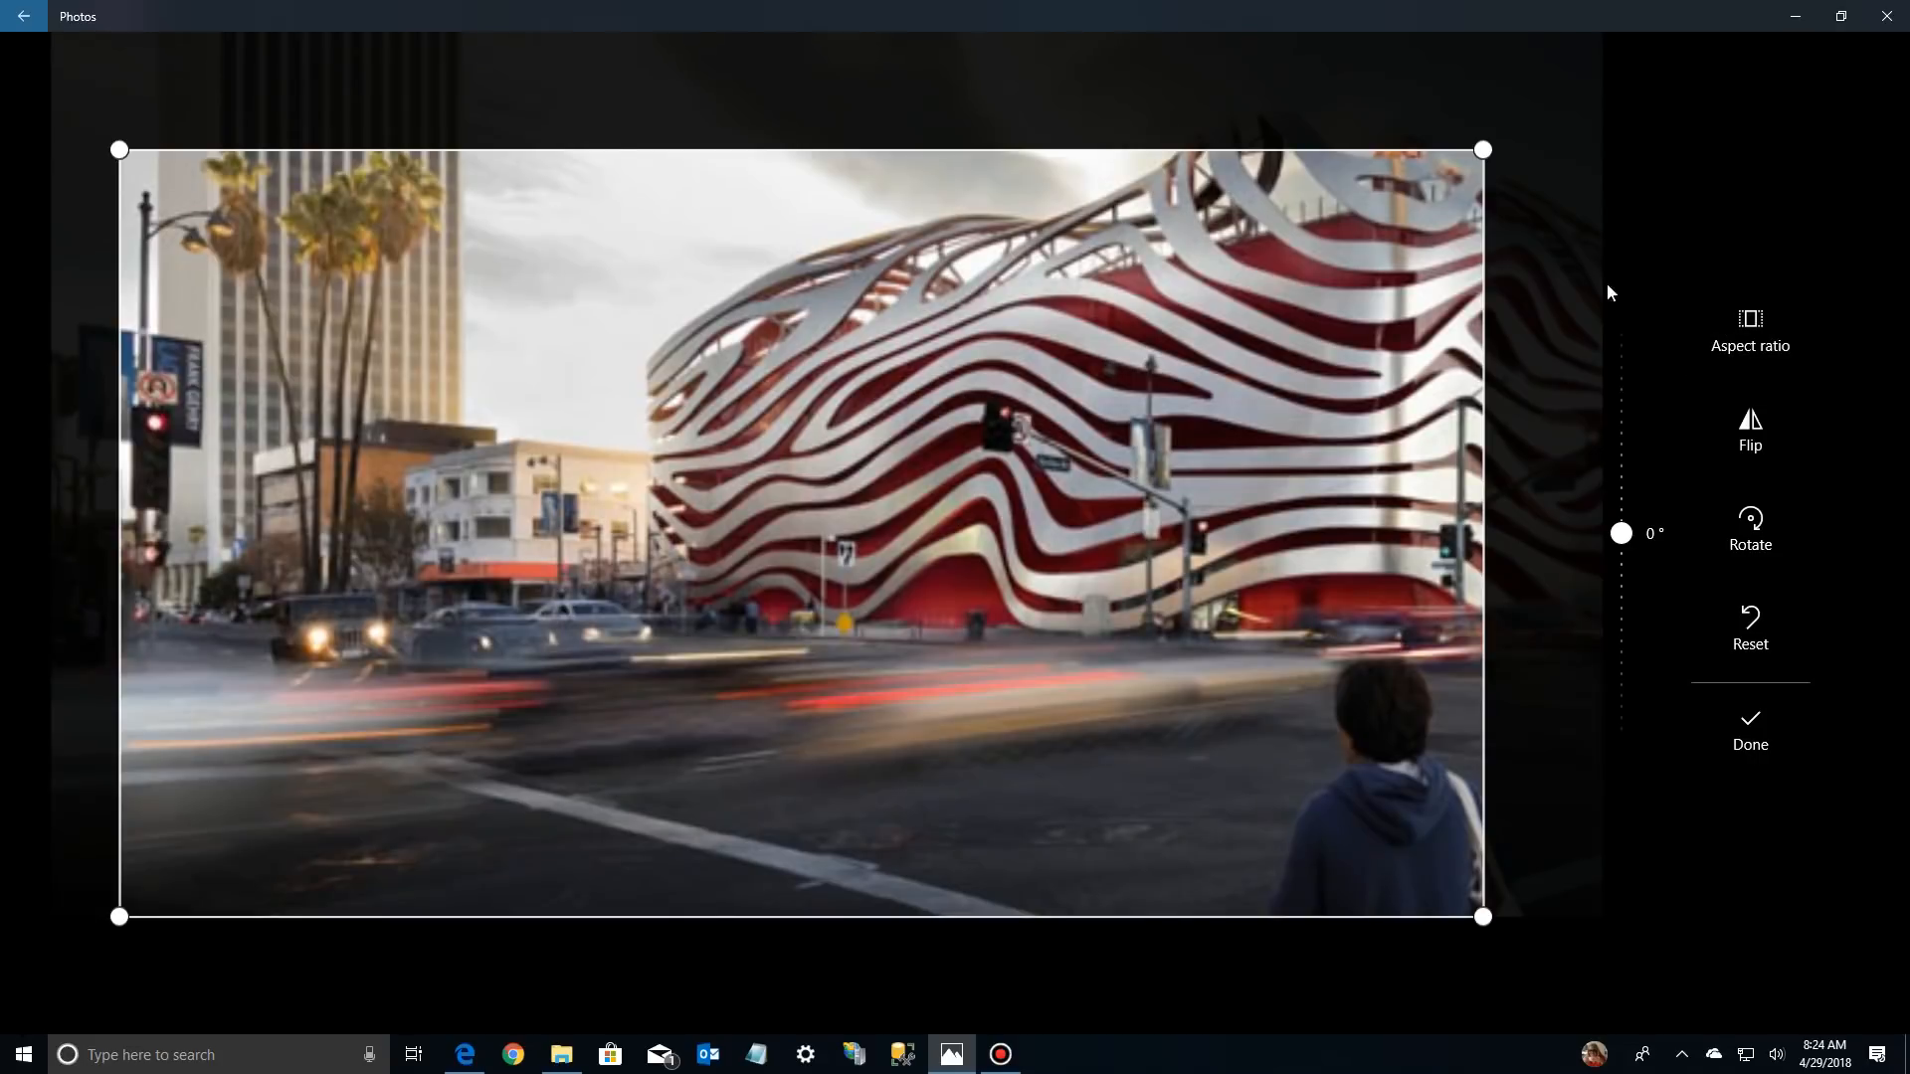
{"action": "left_click_drag", "start_coordinate": [1608, 283], "coordinate": [762, 678]}
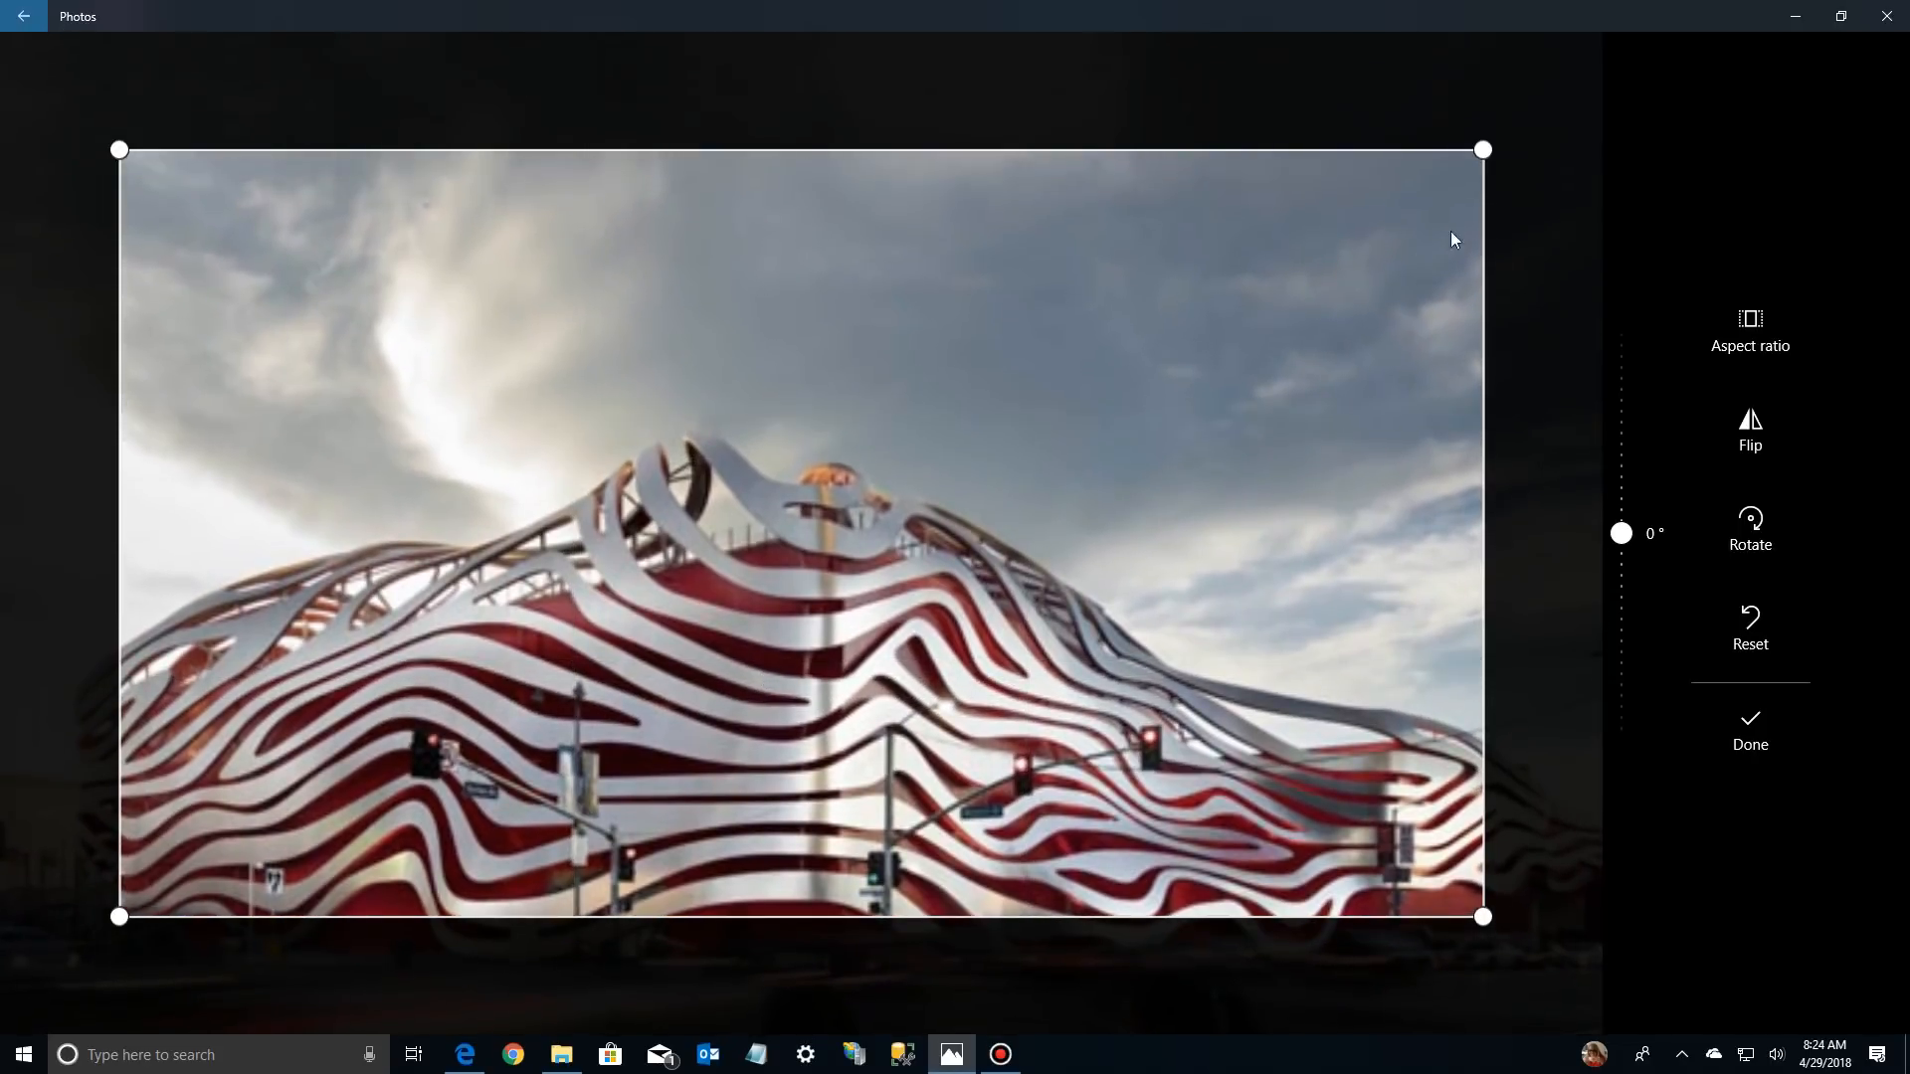
{"action": "left_click_drag", "start_coordinate": [1482, 150], "coordinate": [1542, 135]}
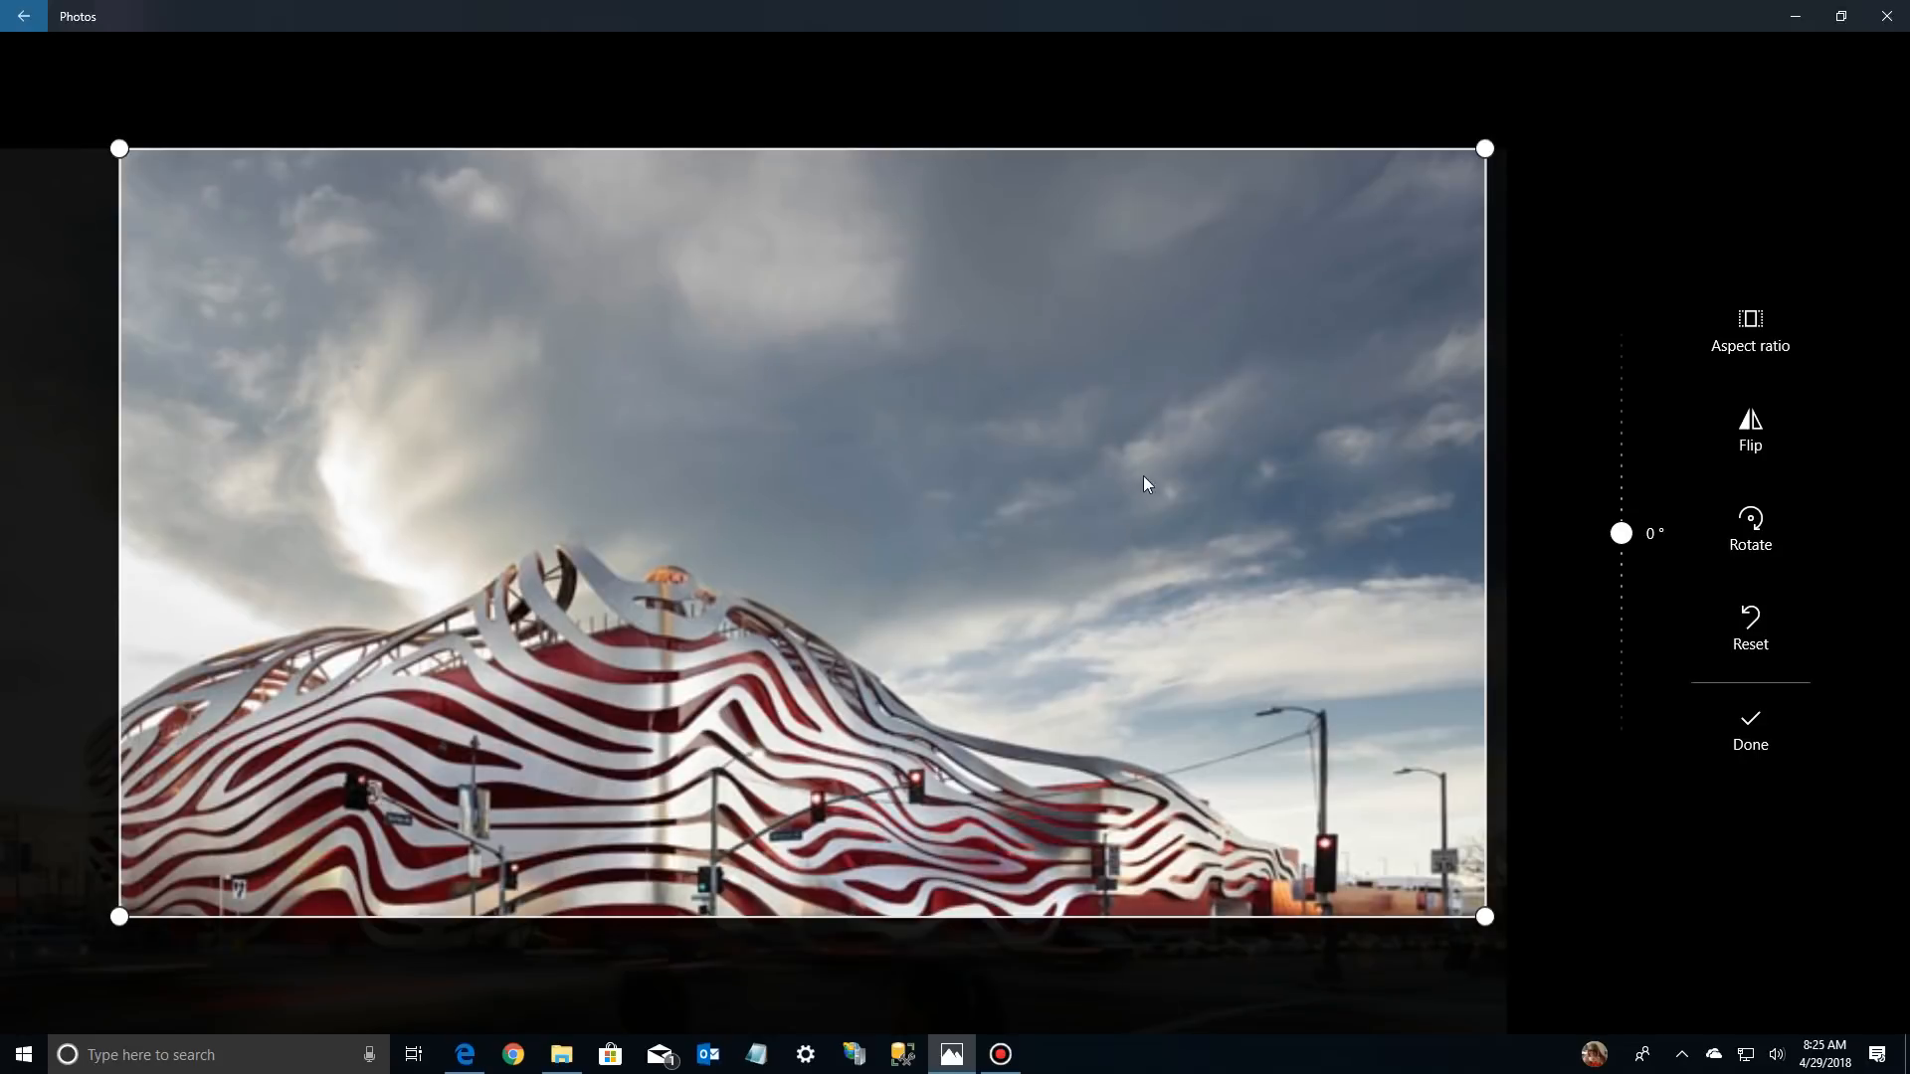
{"action": "left_click_drag", "start_coordinate": [1485, 148], "coordinate": [1451, 164]}
{"action": "left_click_drag", "start_coordinate": [1027, 572], "coordinate": [1155, 521]}
Tighten the widescreen crop slightly around the striped building, apply it and save the edited photo as a copy
{"action": "left_click", "coordinate": [1750, 334]}
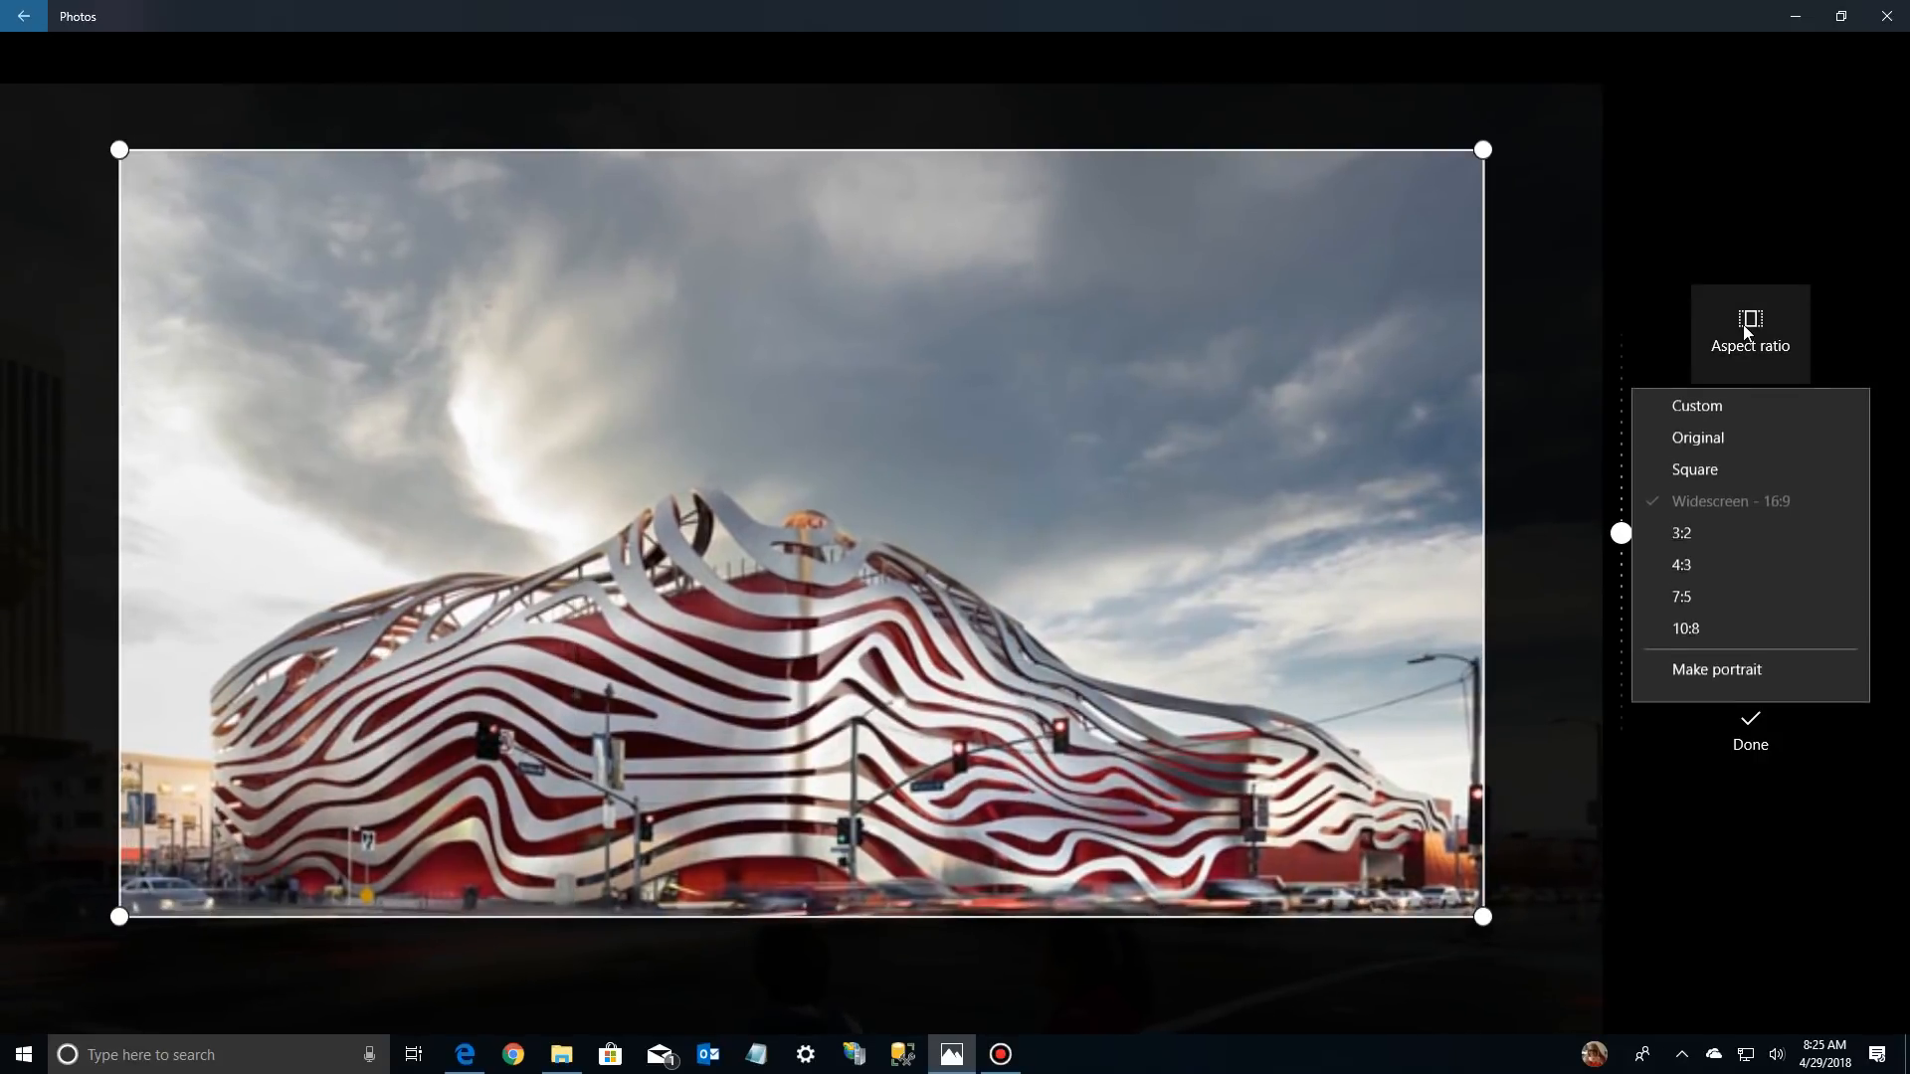
{"action": "left_click", "coordinate": [1314, 445]}
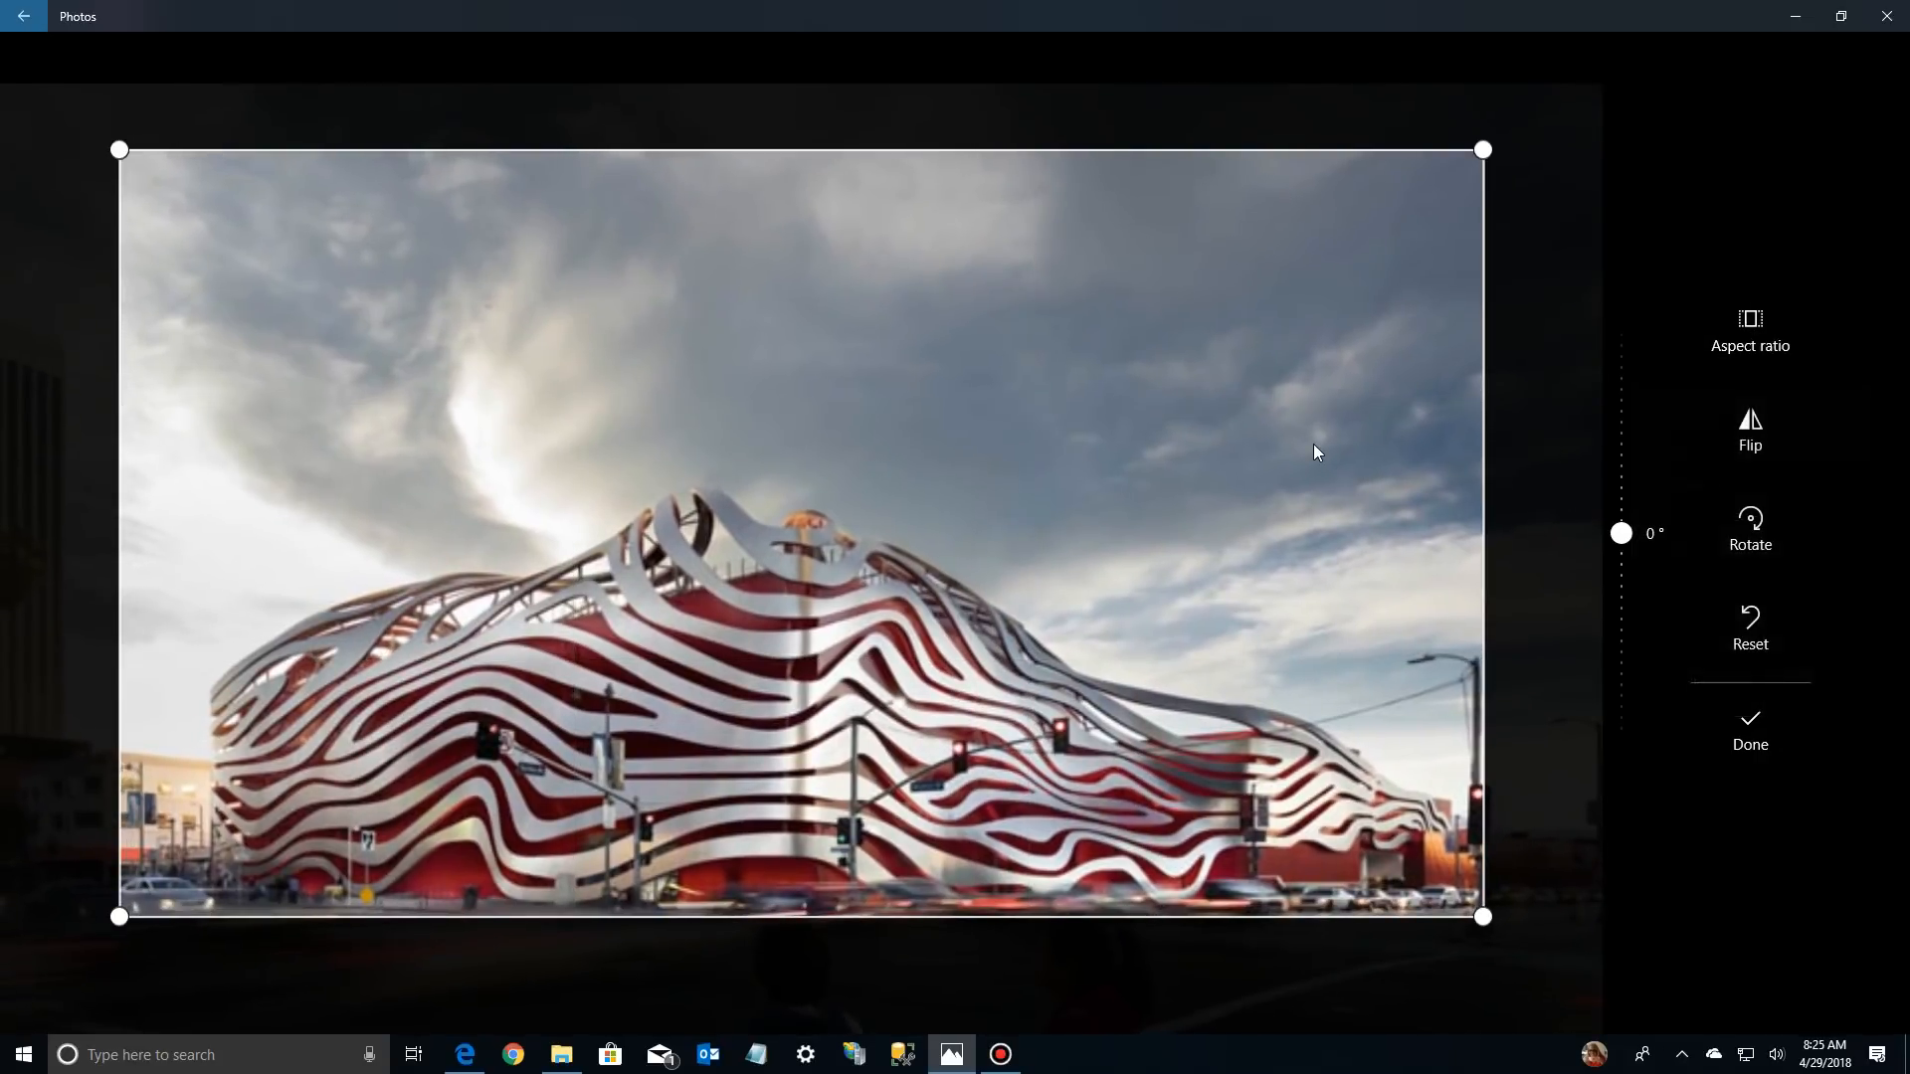
{"action": "left_click_drag", "start_coordinate": [984, 151], "coordinate": [1009, 181]}
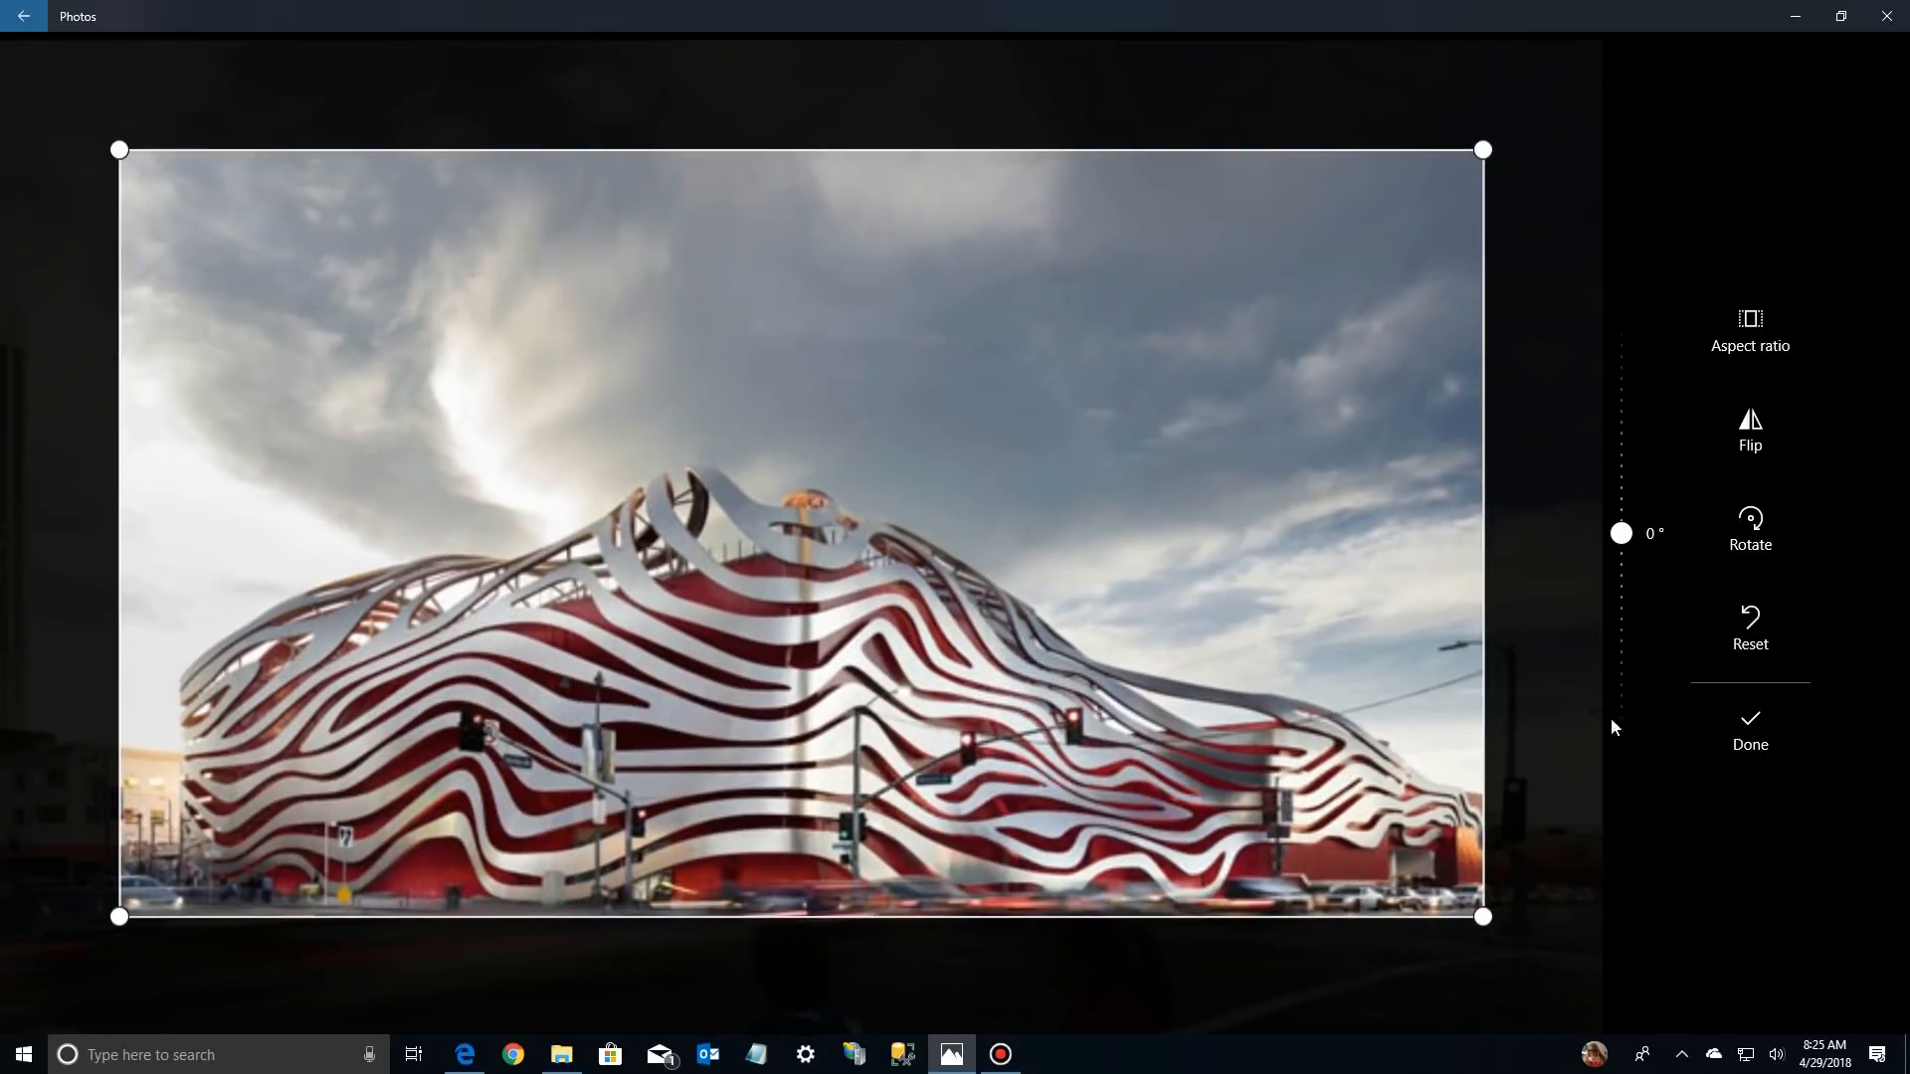
{"action": "left_click", "coordinate": [1750, 731]}
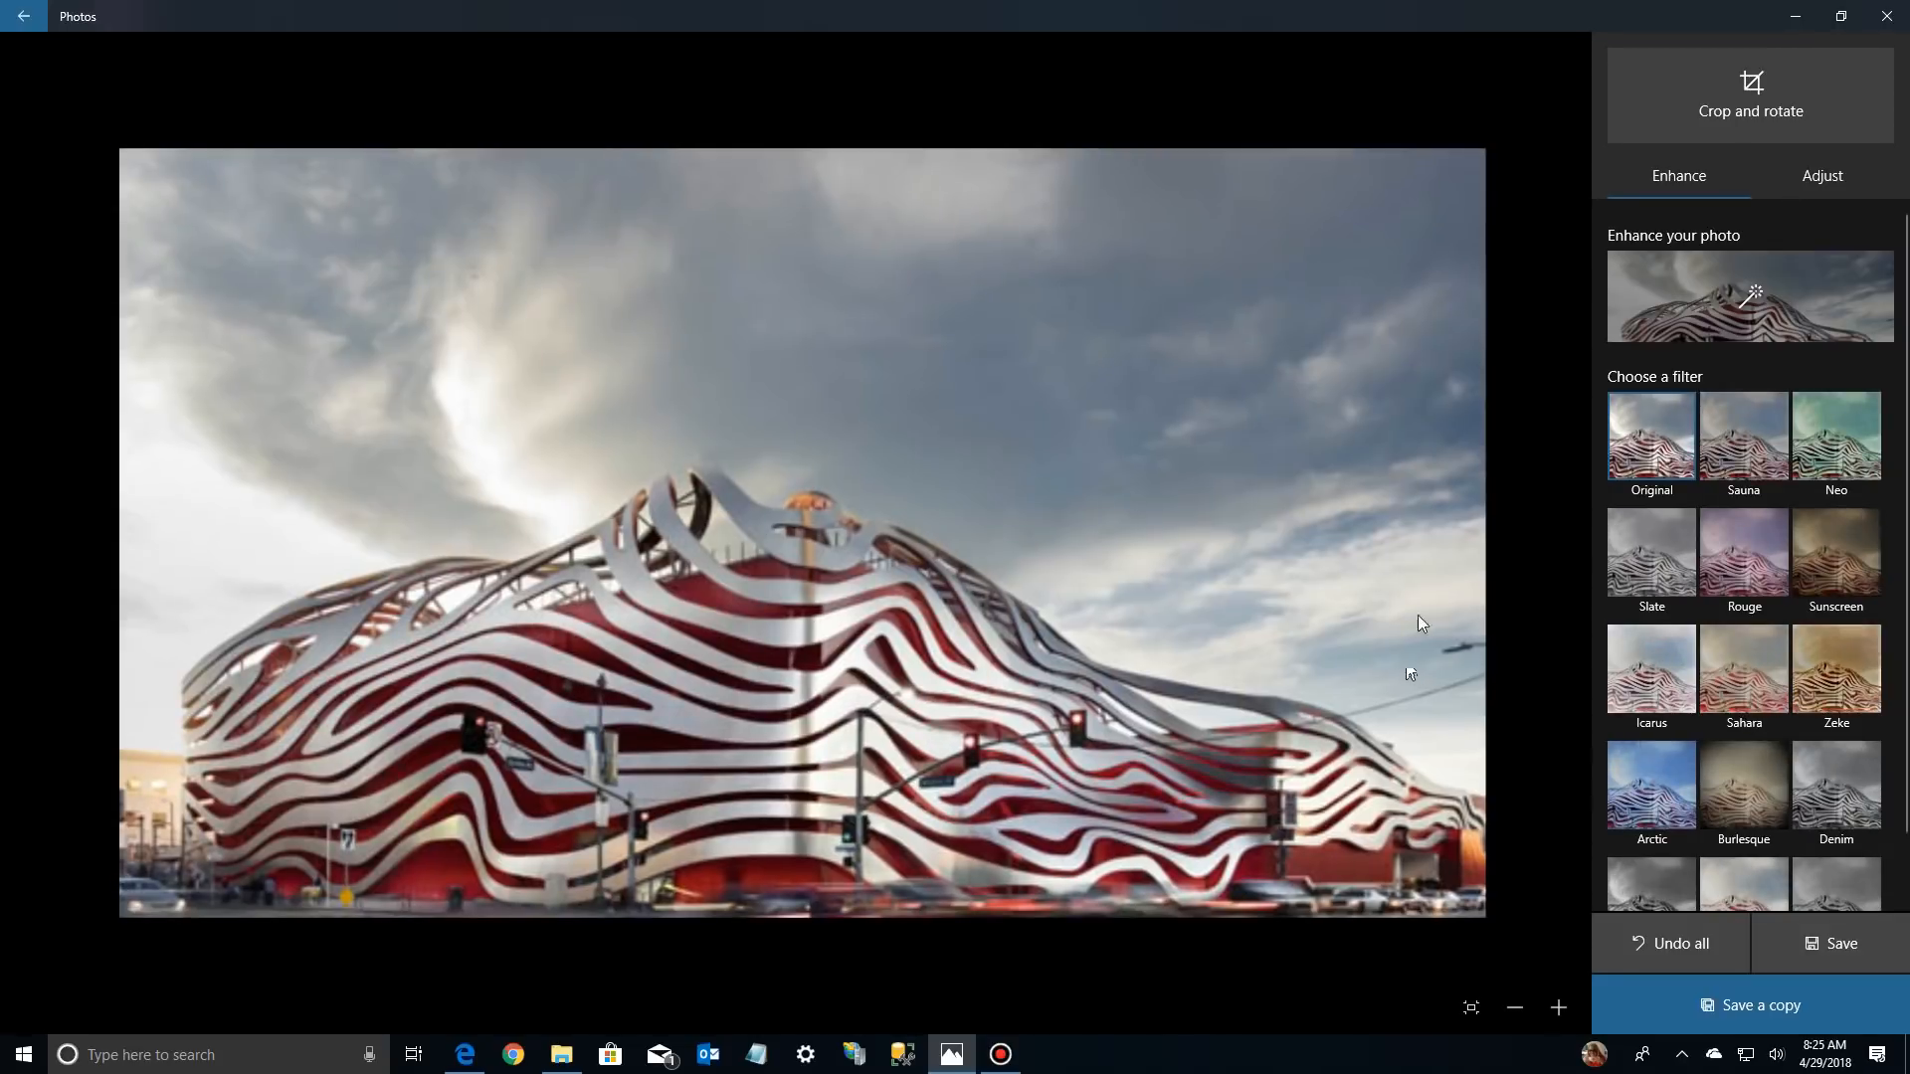
{"action": "left_click", "coordinate": [1759, 995]}
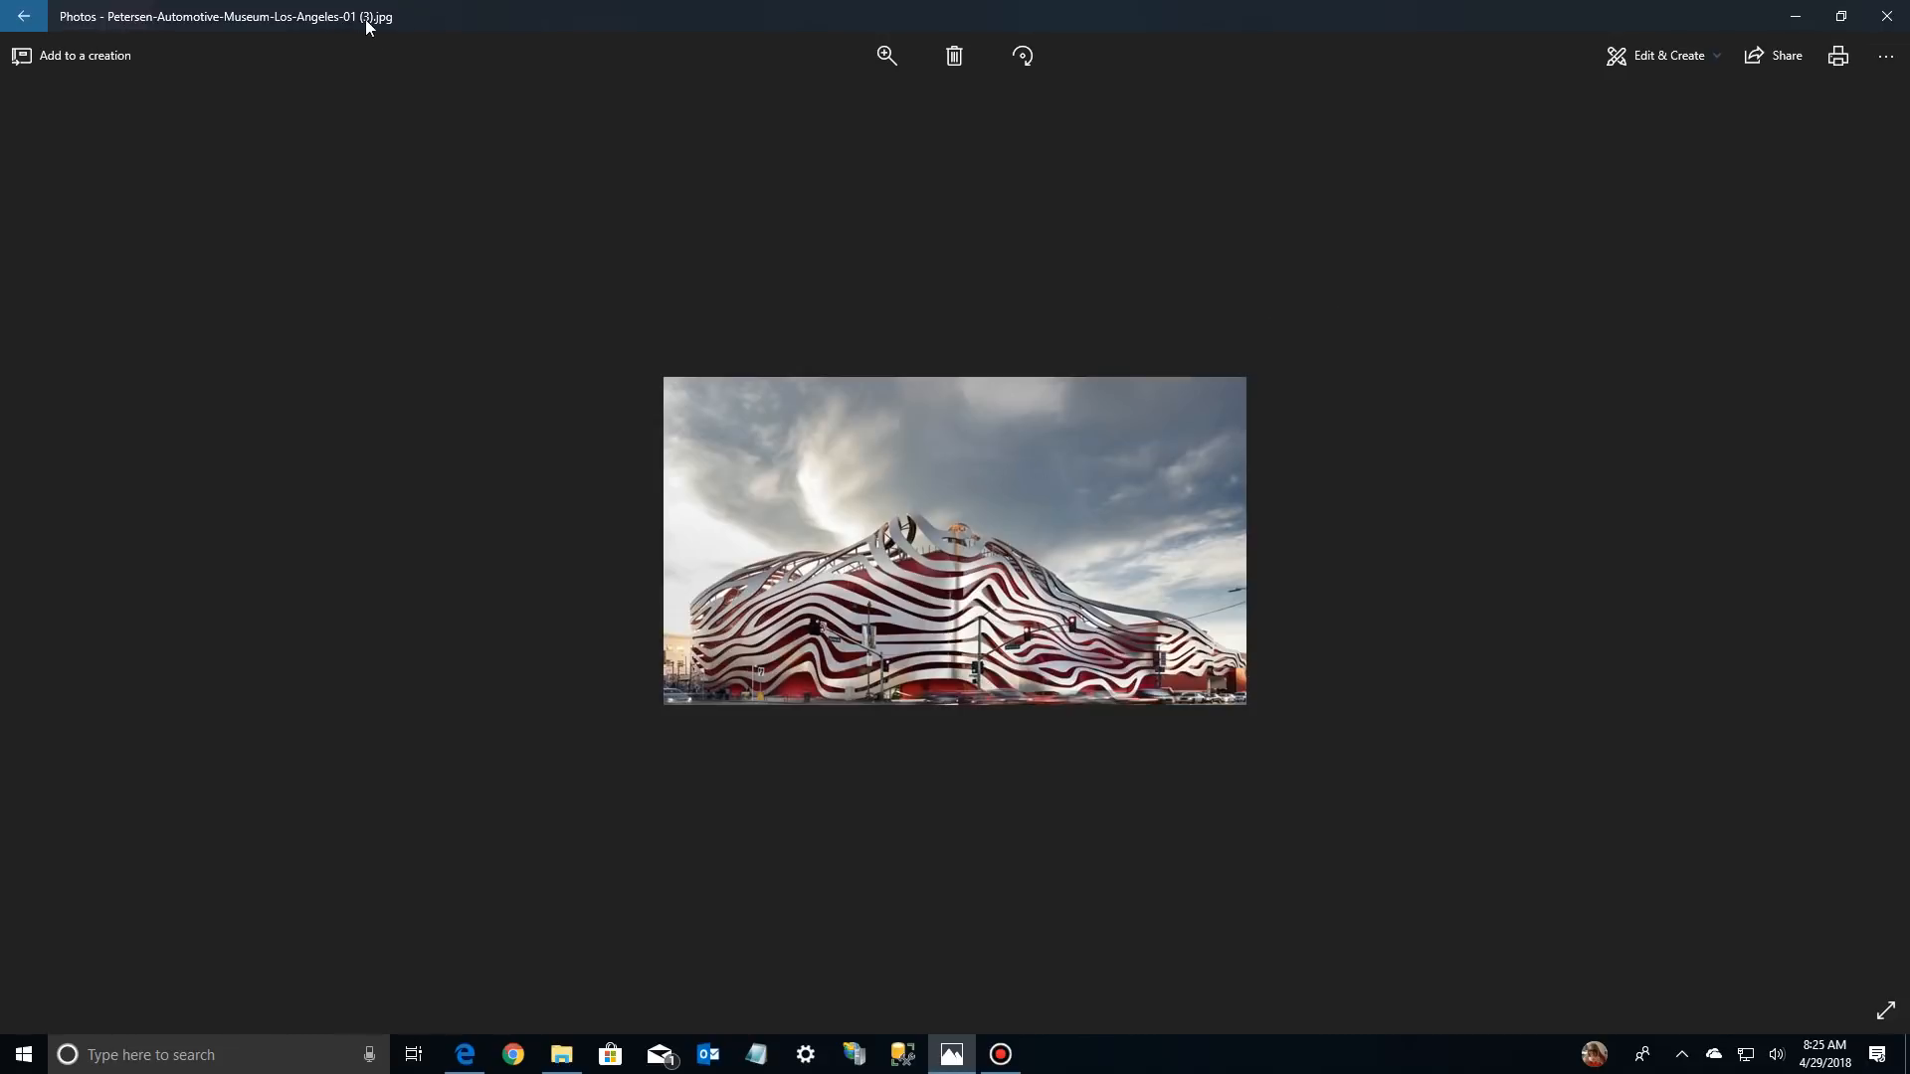
Return to the collection and reopen the Petersen Auto Museum video project
{"action": "left_click", "coordinate": [24, 16]}
{"action": "mouse_move", "coordinate": [298, 207]}
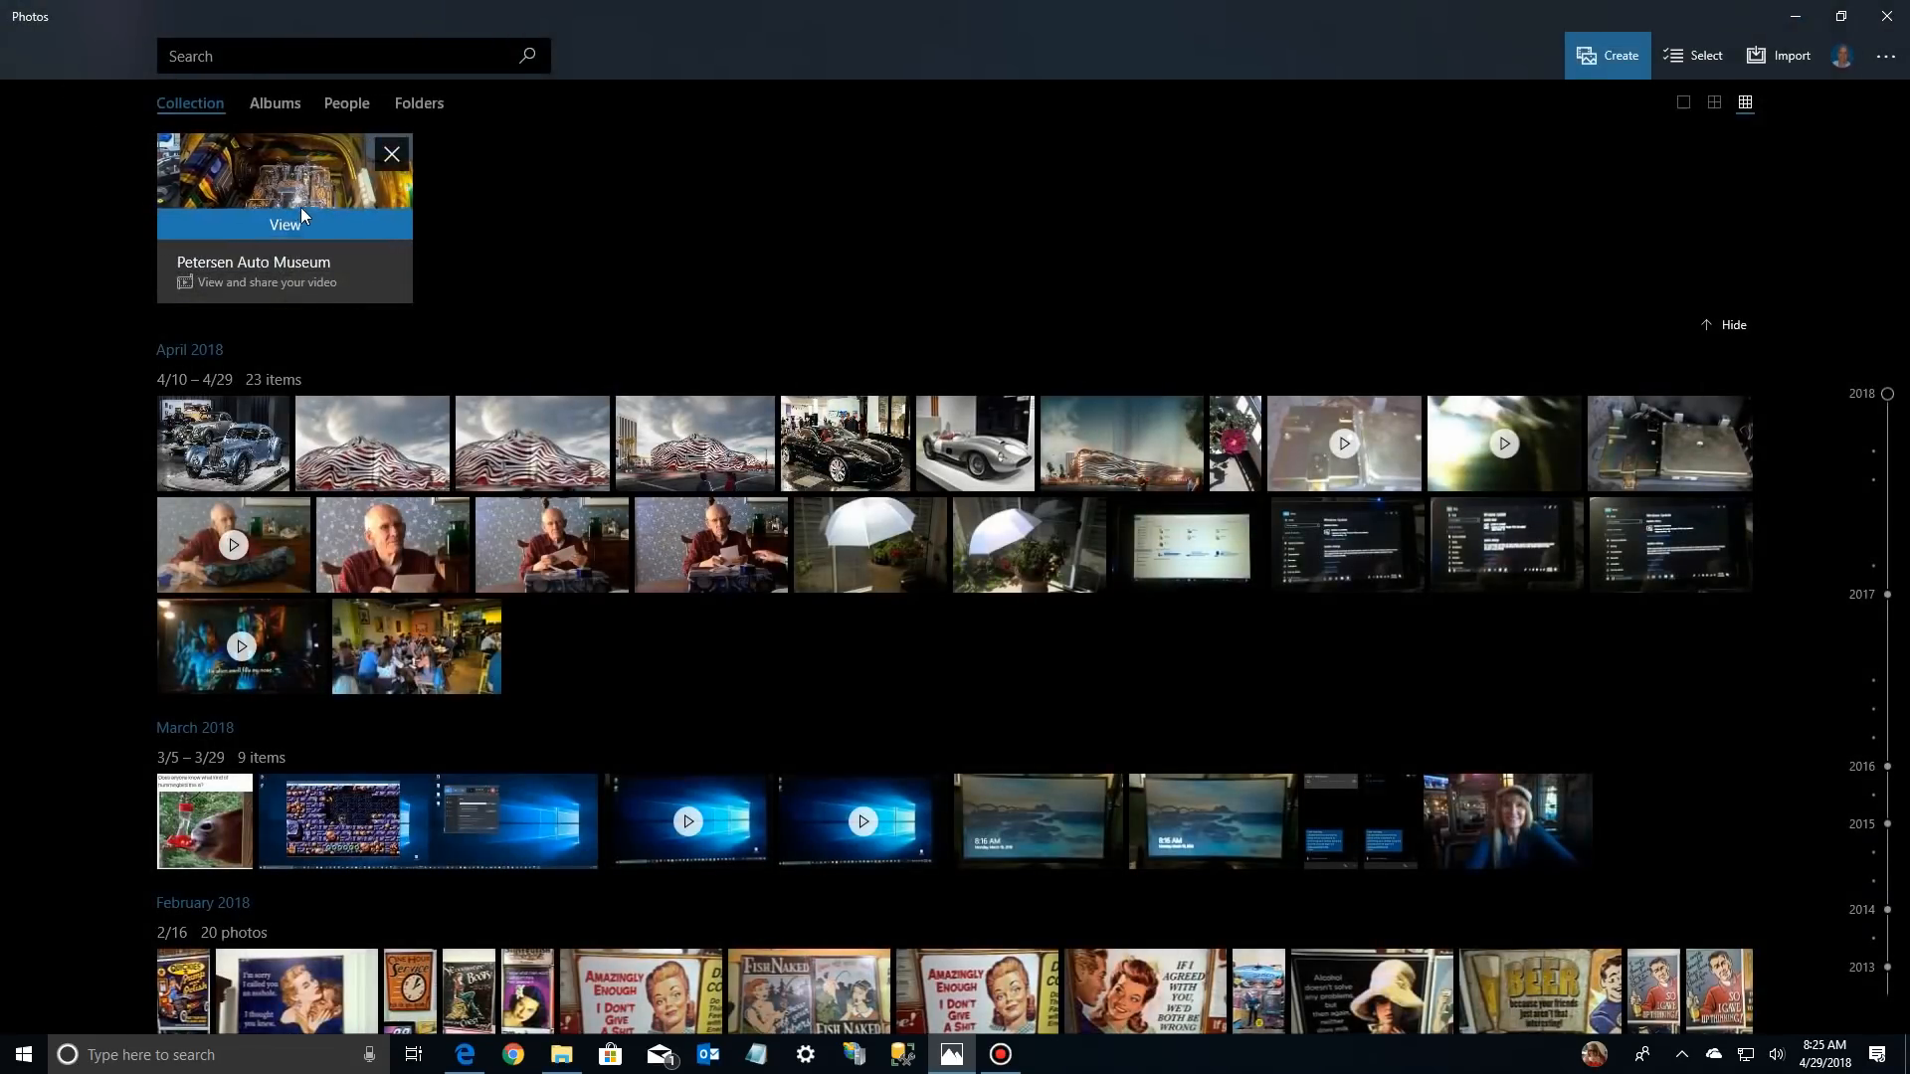
{"action": "left_click", "coordinate": [276, 183]}
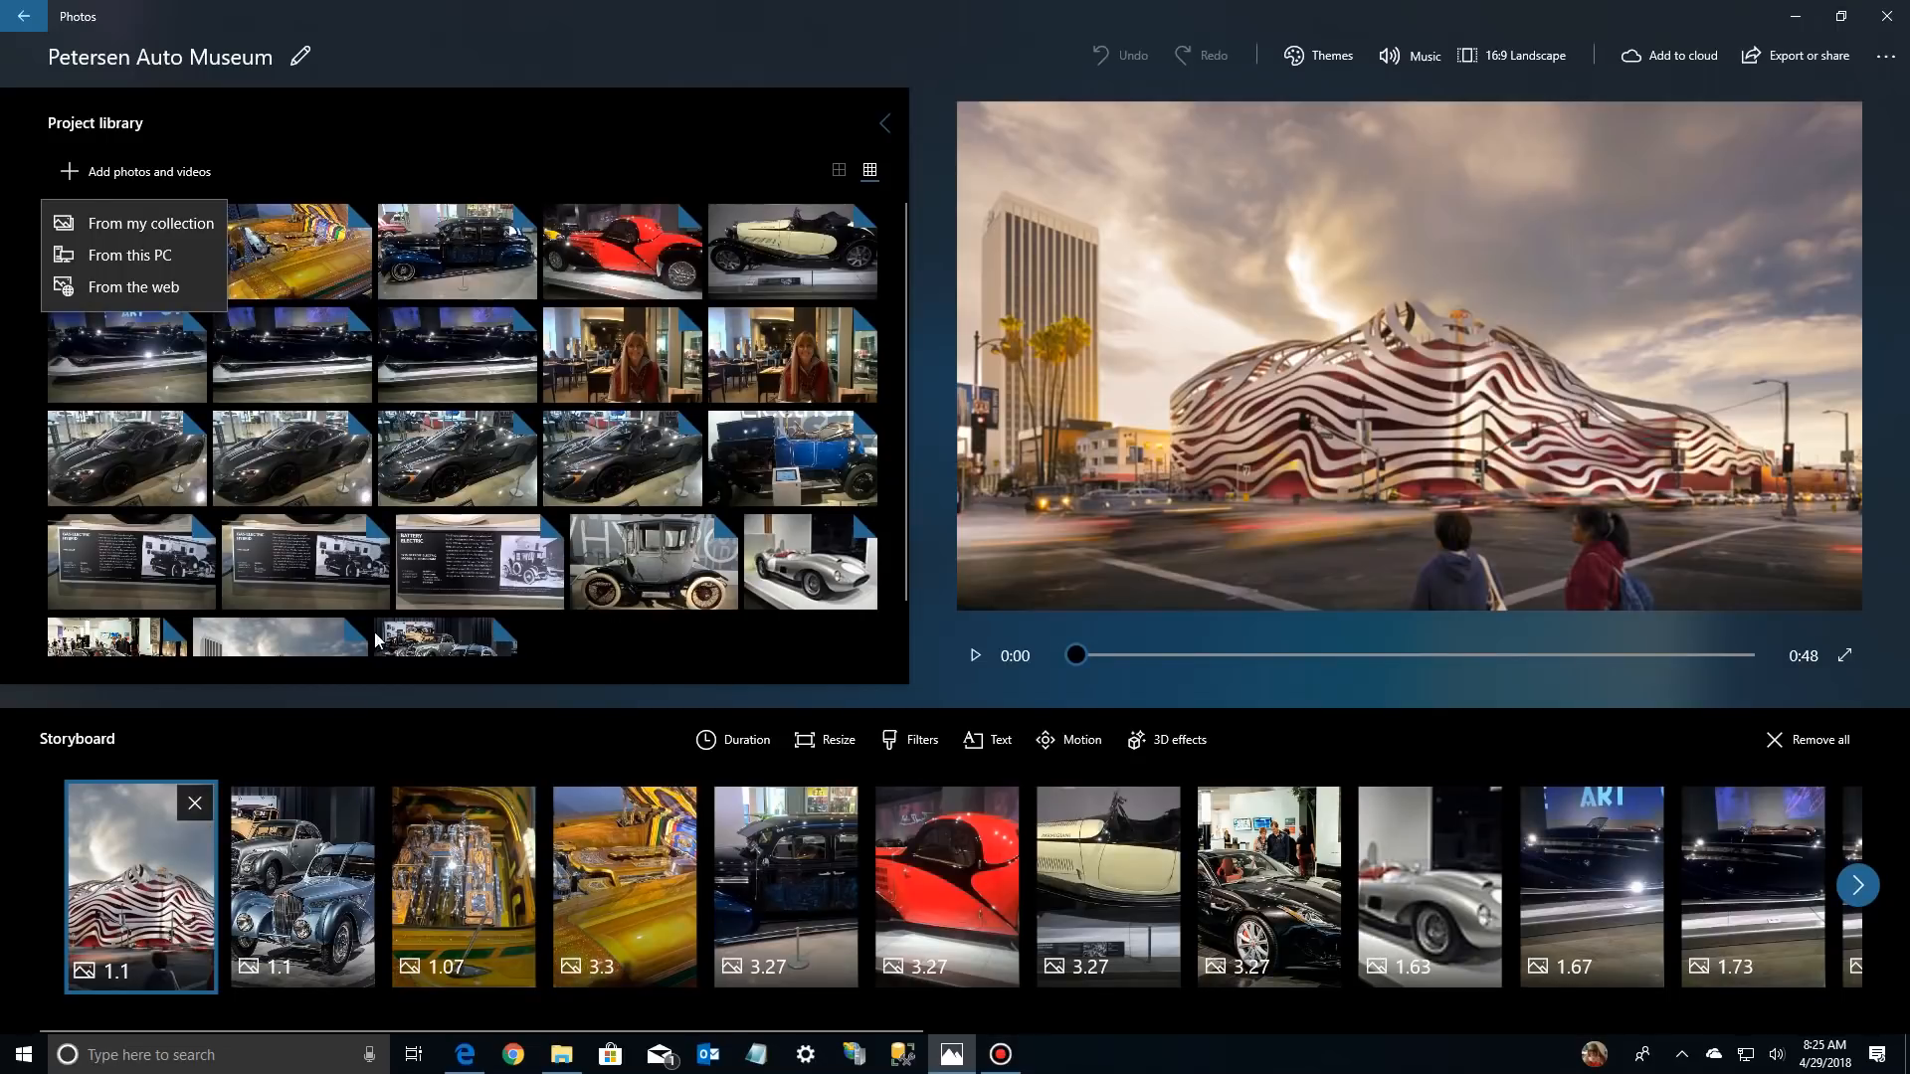
{"action": "left_click", "coordinate": [313, 630]}
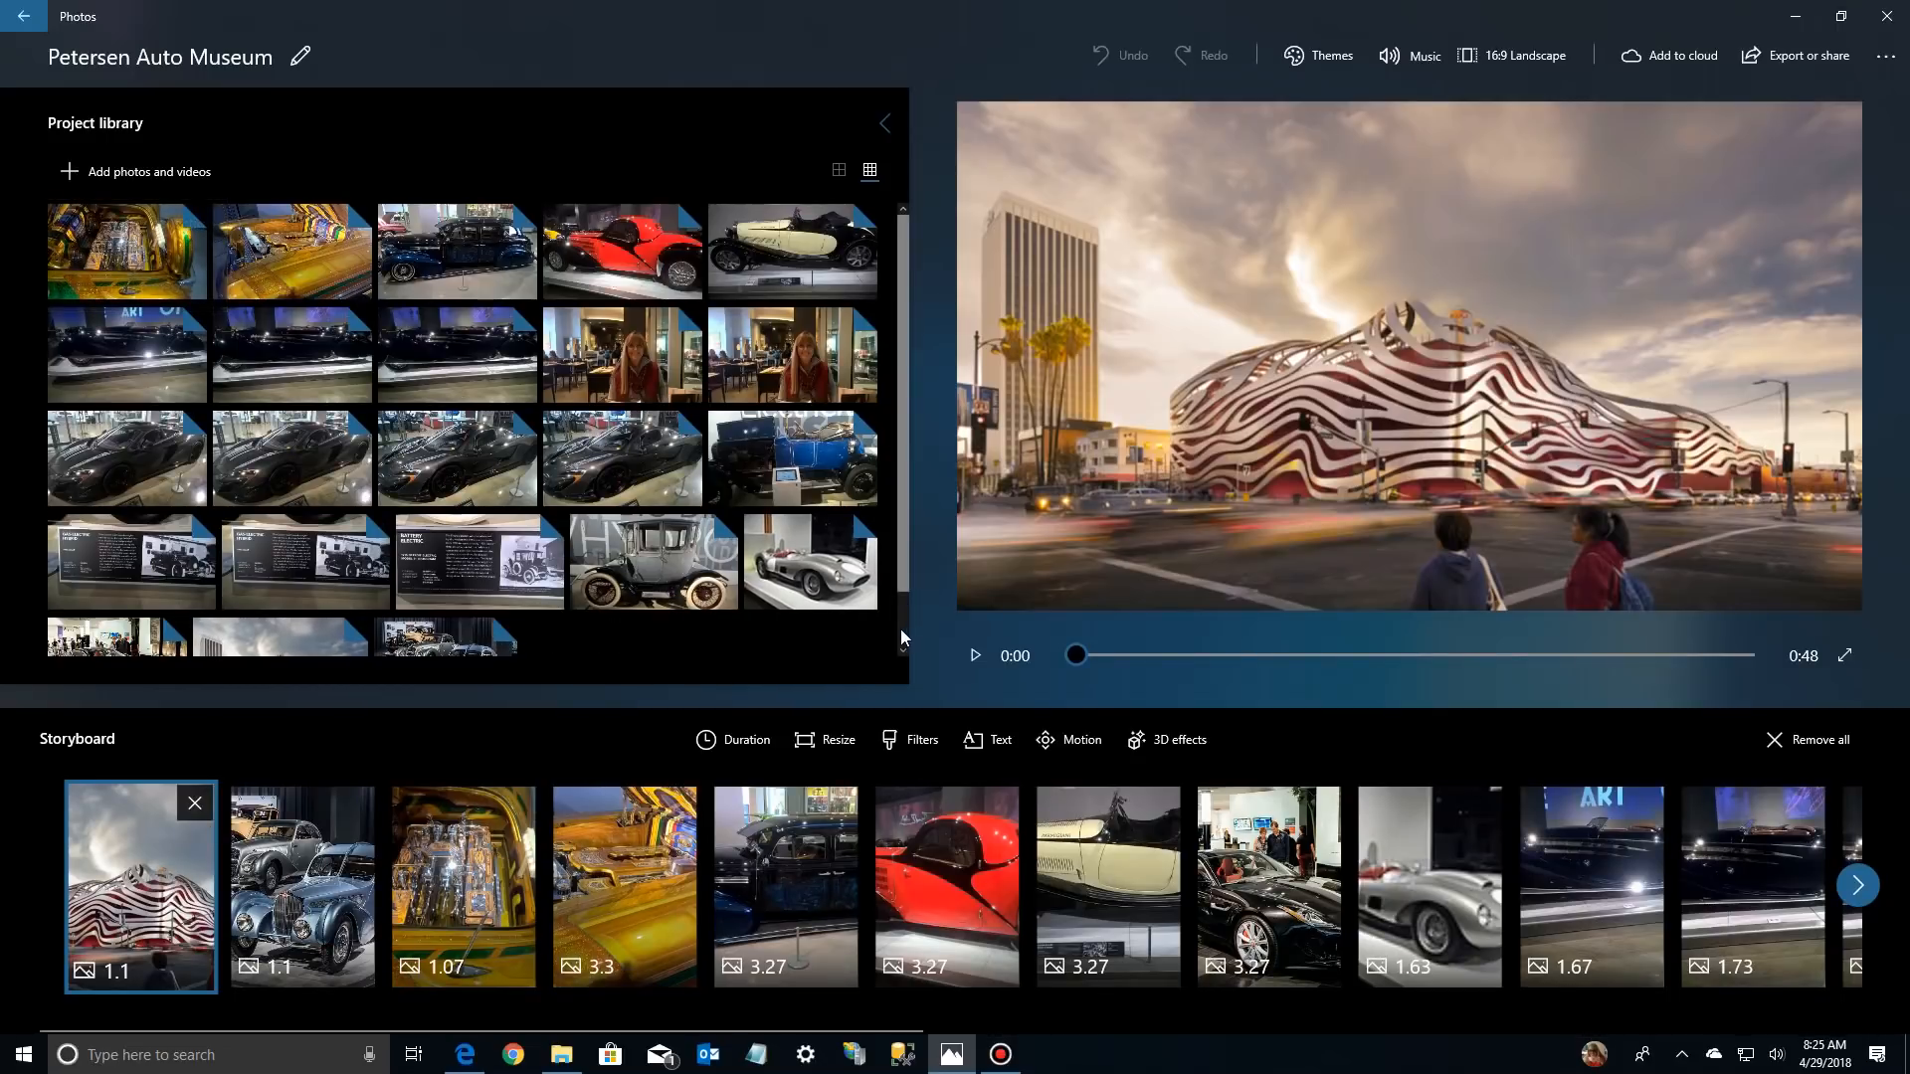
Remove the uncropped museum building photo from both the storyboard and the project library
{"action": "scroll", "coordinate": [899, 628], "scroll_direction": "down", "scroll_amount": 1}
{"action": "left_click", "coordinate": [192, 802]}
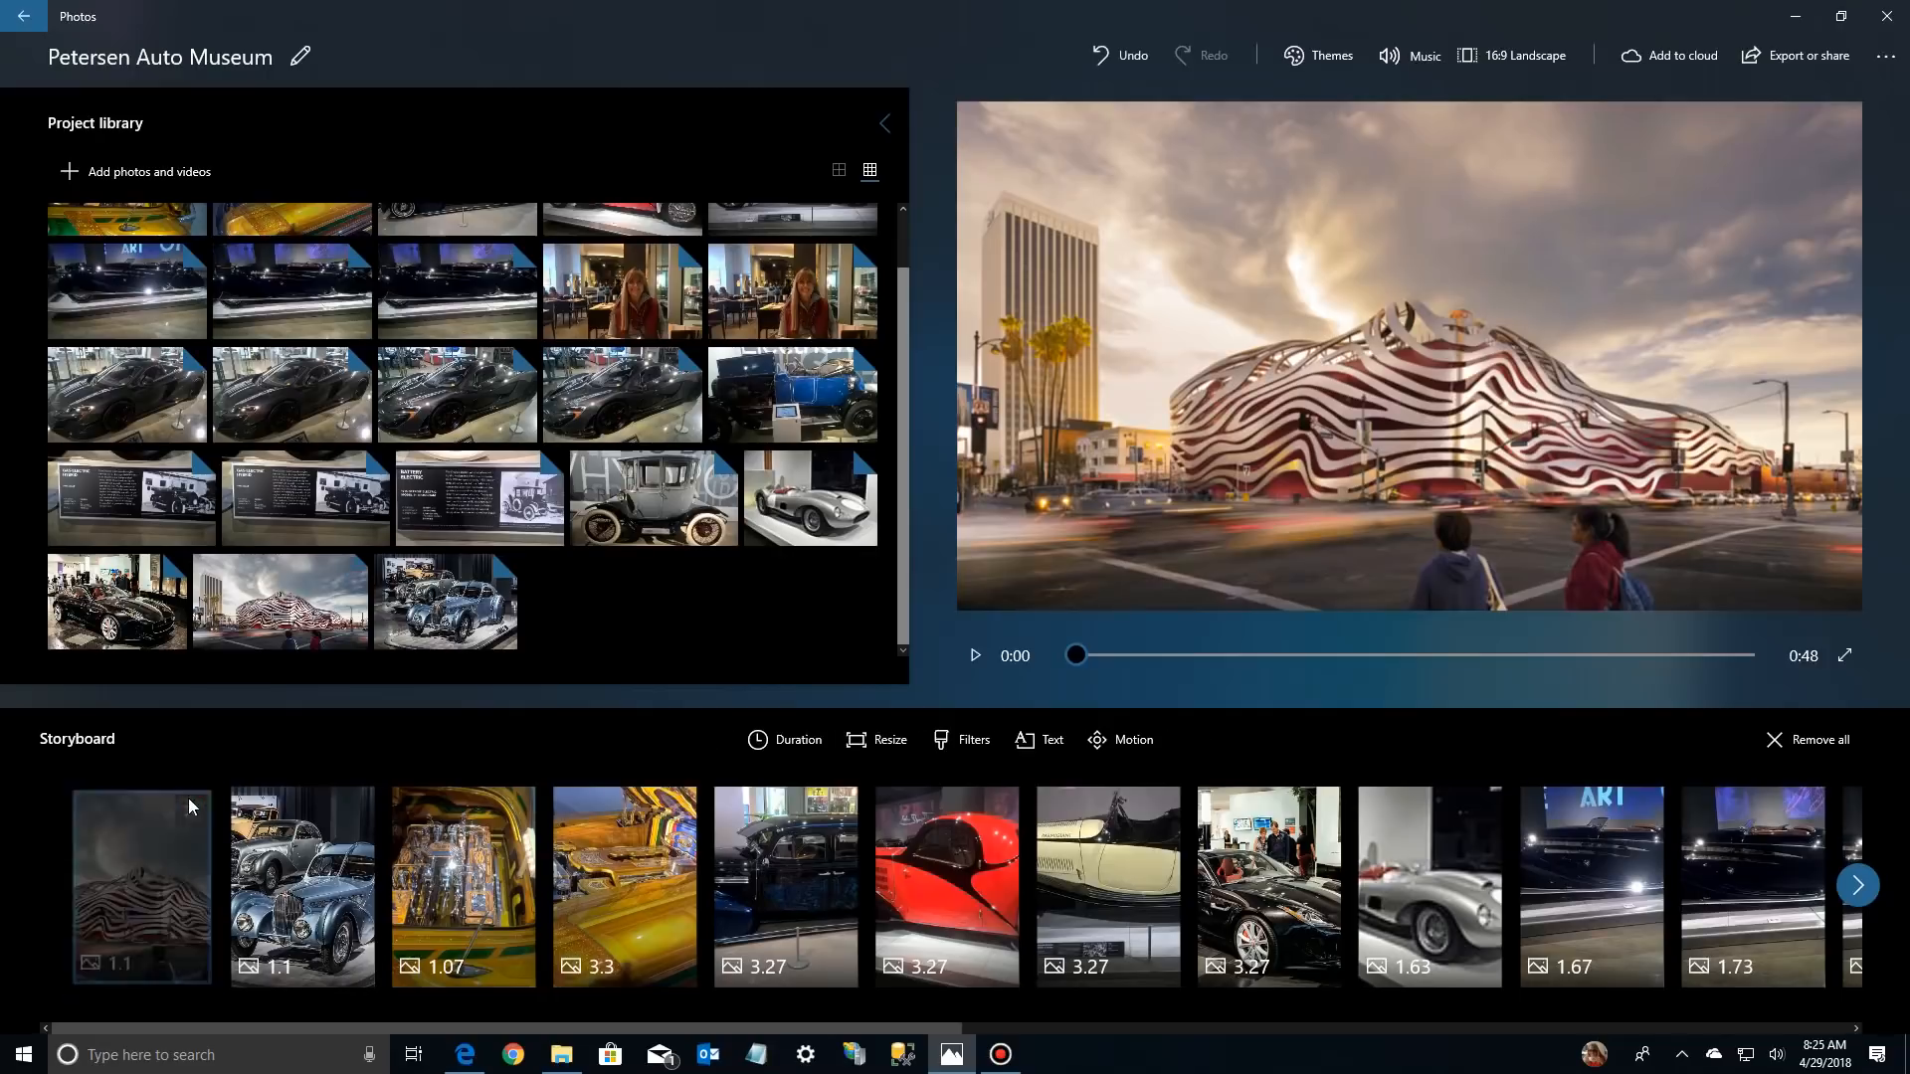
{"action": "right_click", "coordinate": [301, 609]}
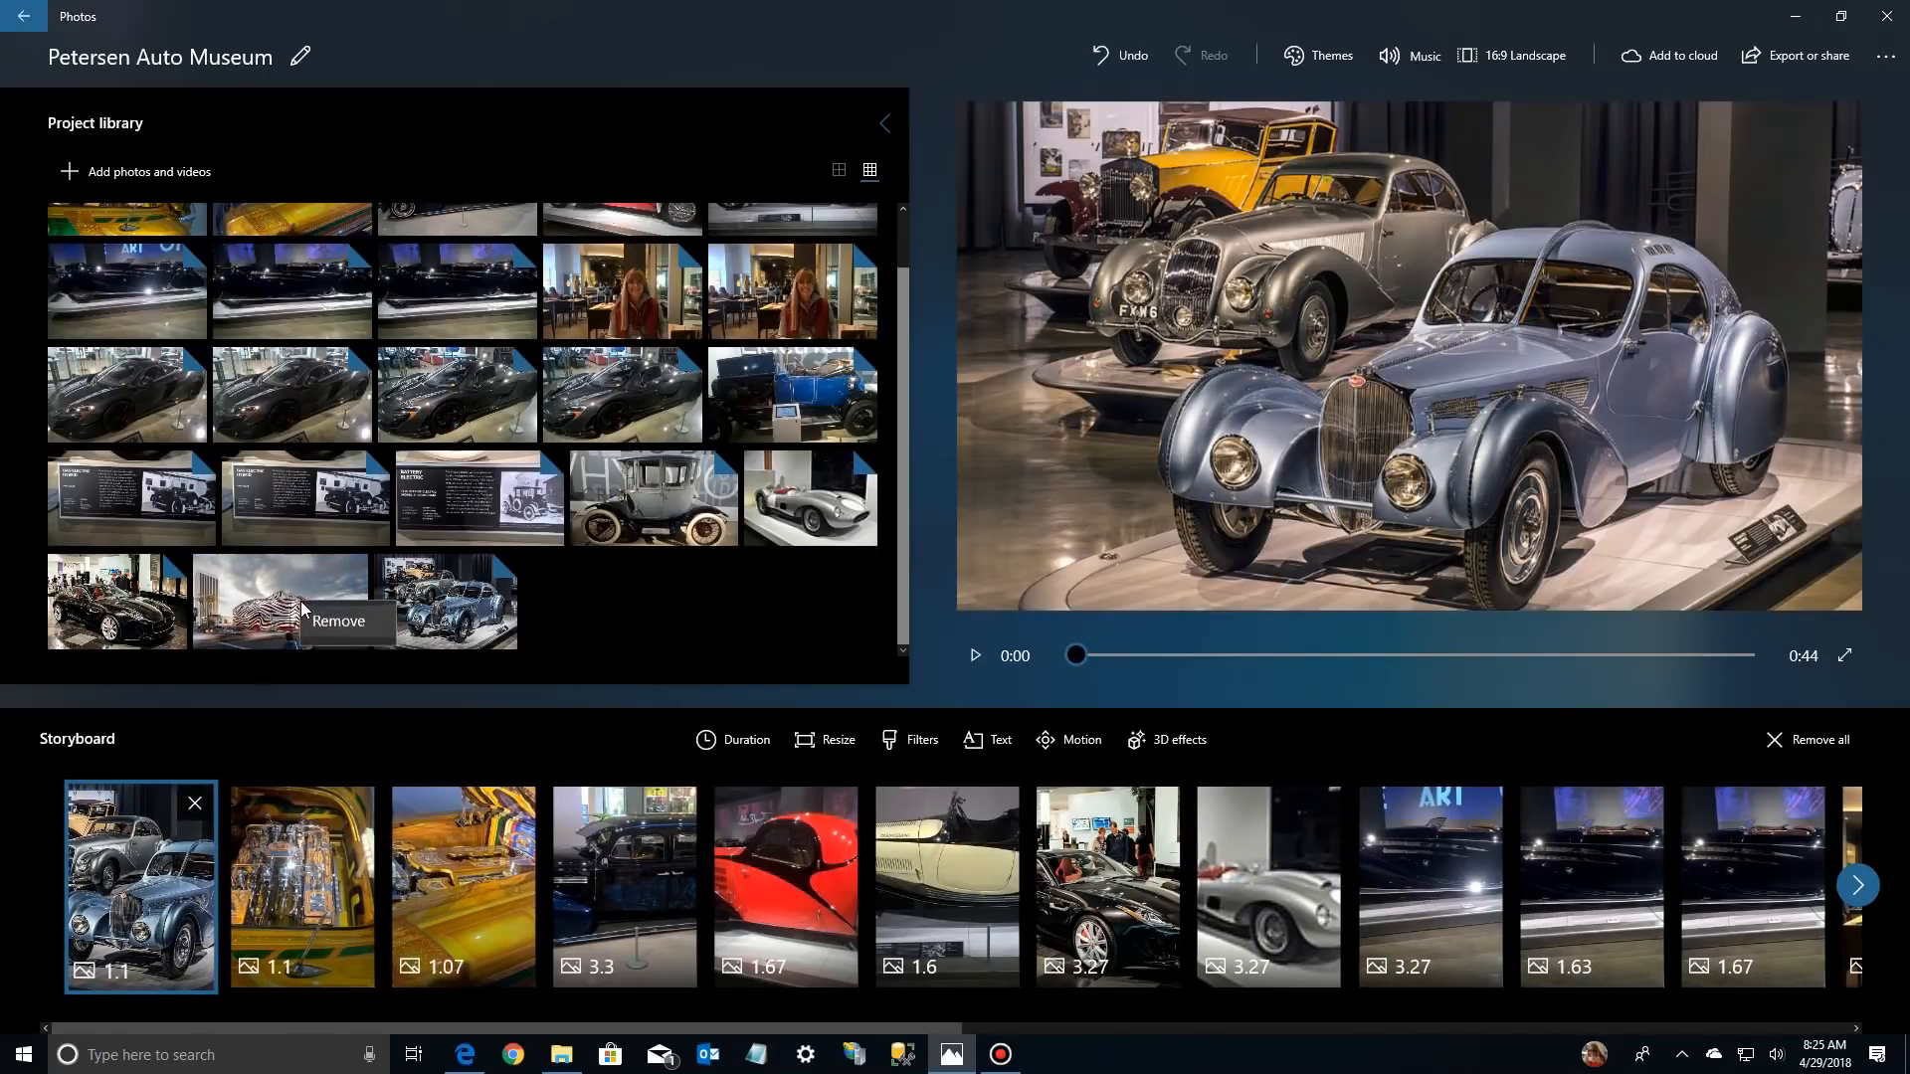
{"action": "left_click", "coordinate": [329, 620]}
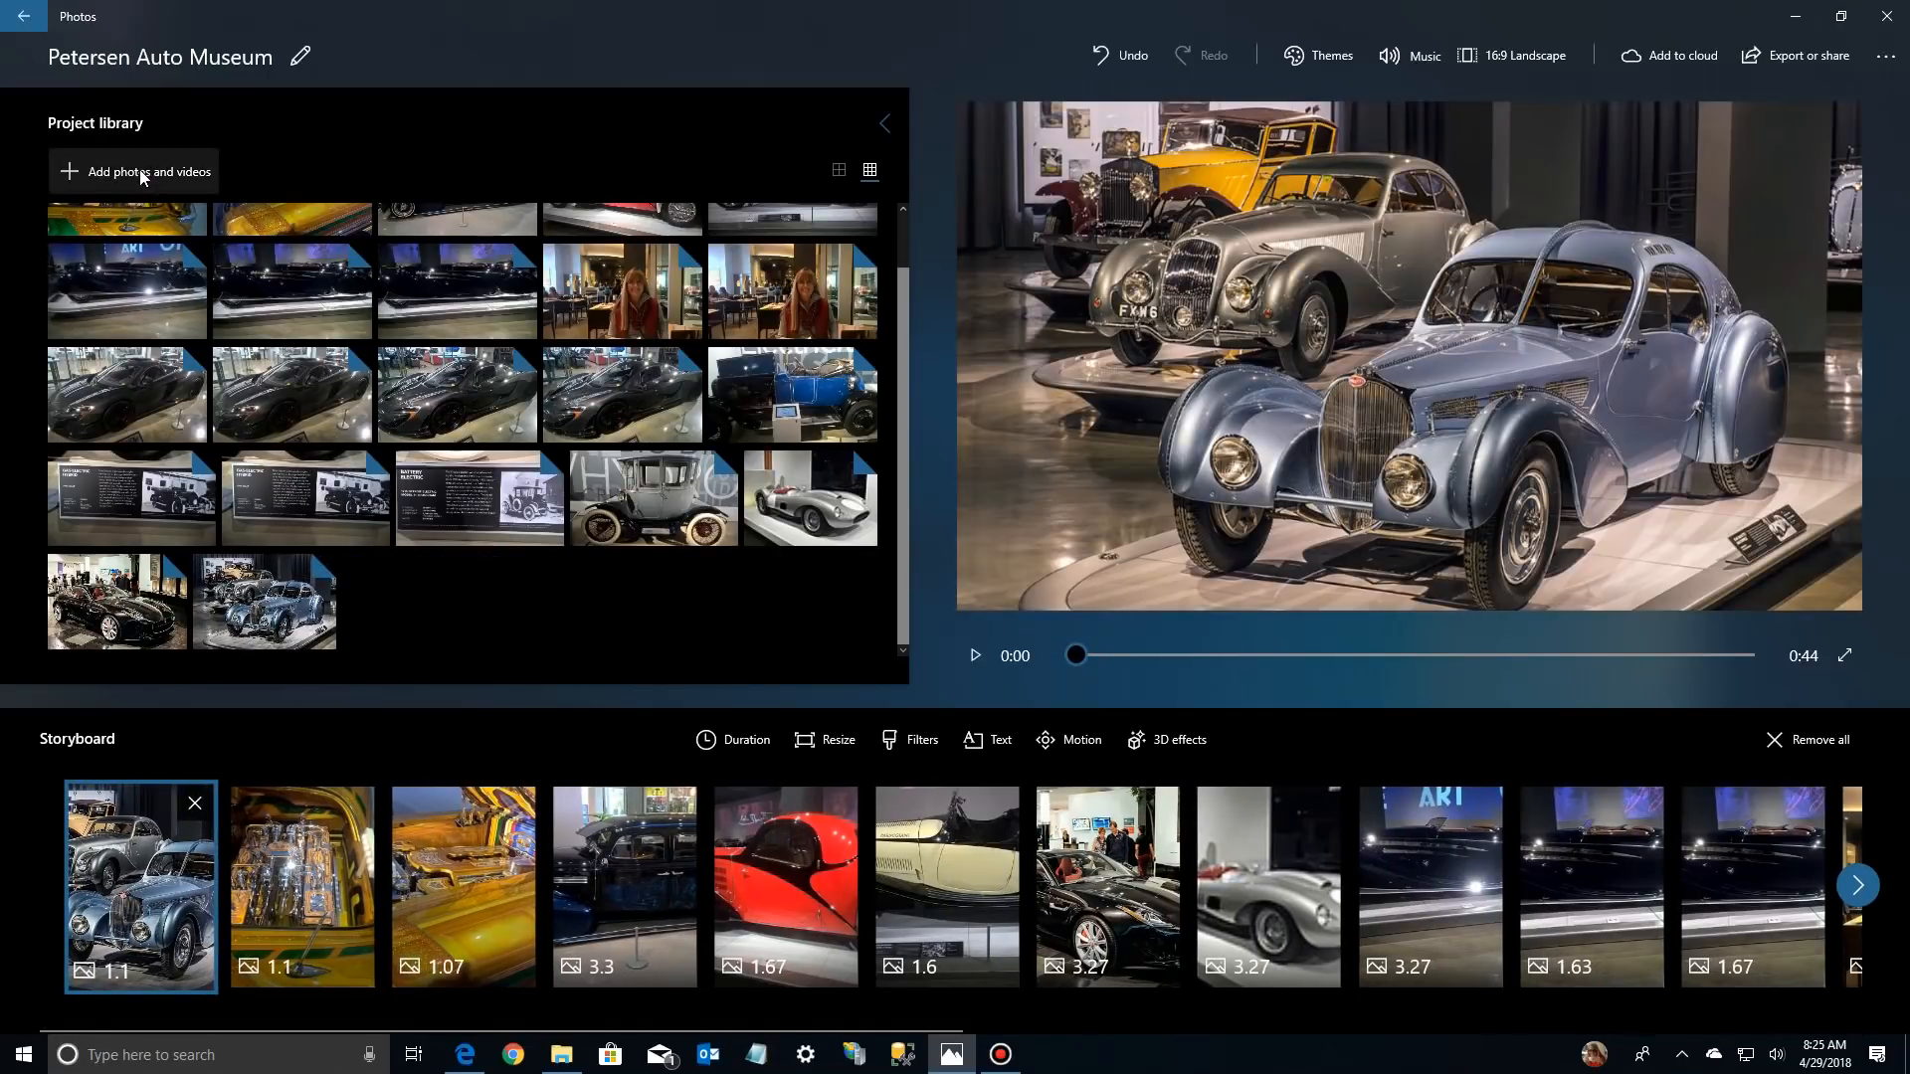
Add Petersen-Automotive-Museum-Los-Angeles-01 (3).jpg from this PC's Saved Pictures folder to the project library
{"action": "left_click", "coordinate": [107, 174]}
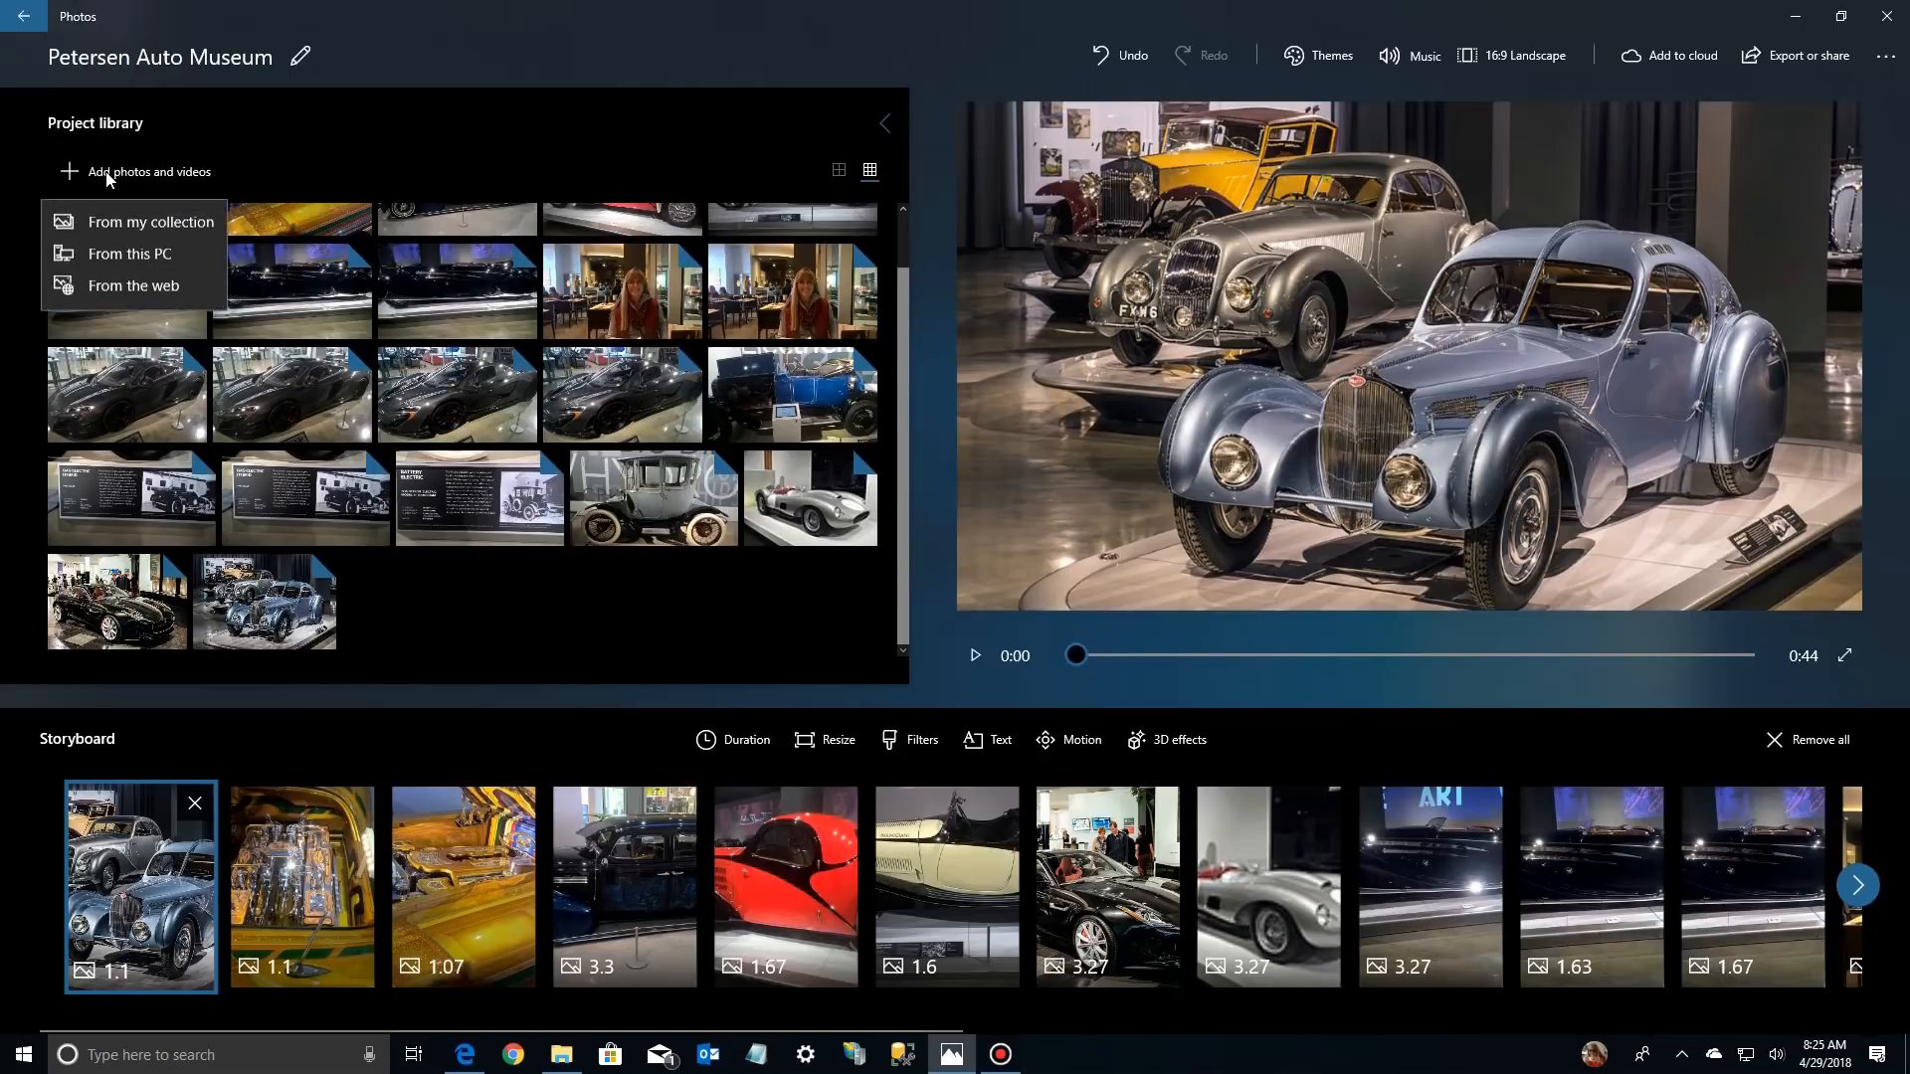
{"action": "left_click", "coordinate": [118, 258]}
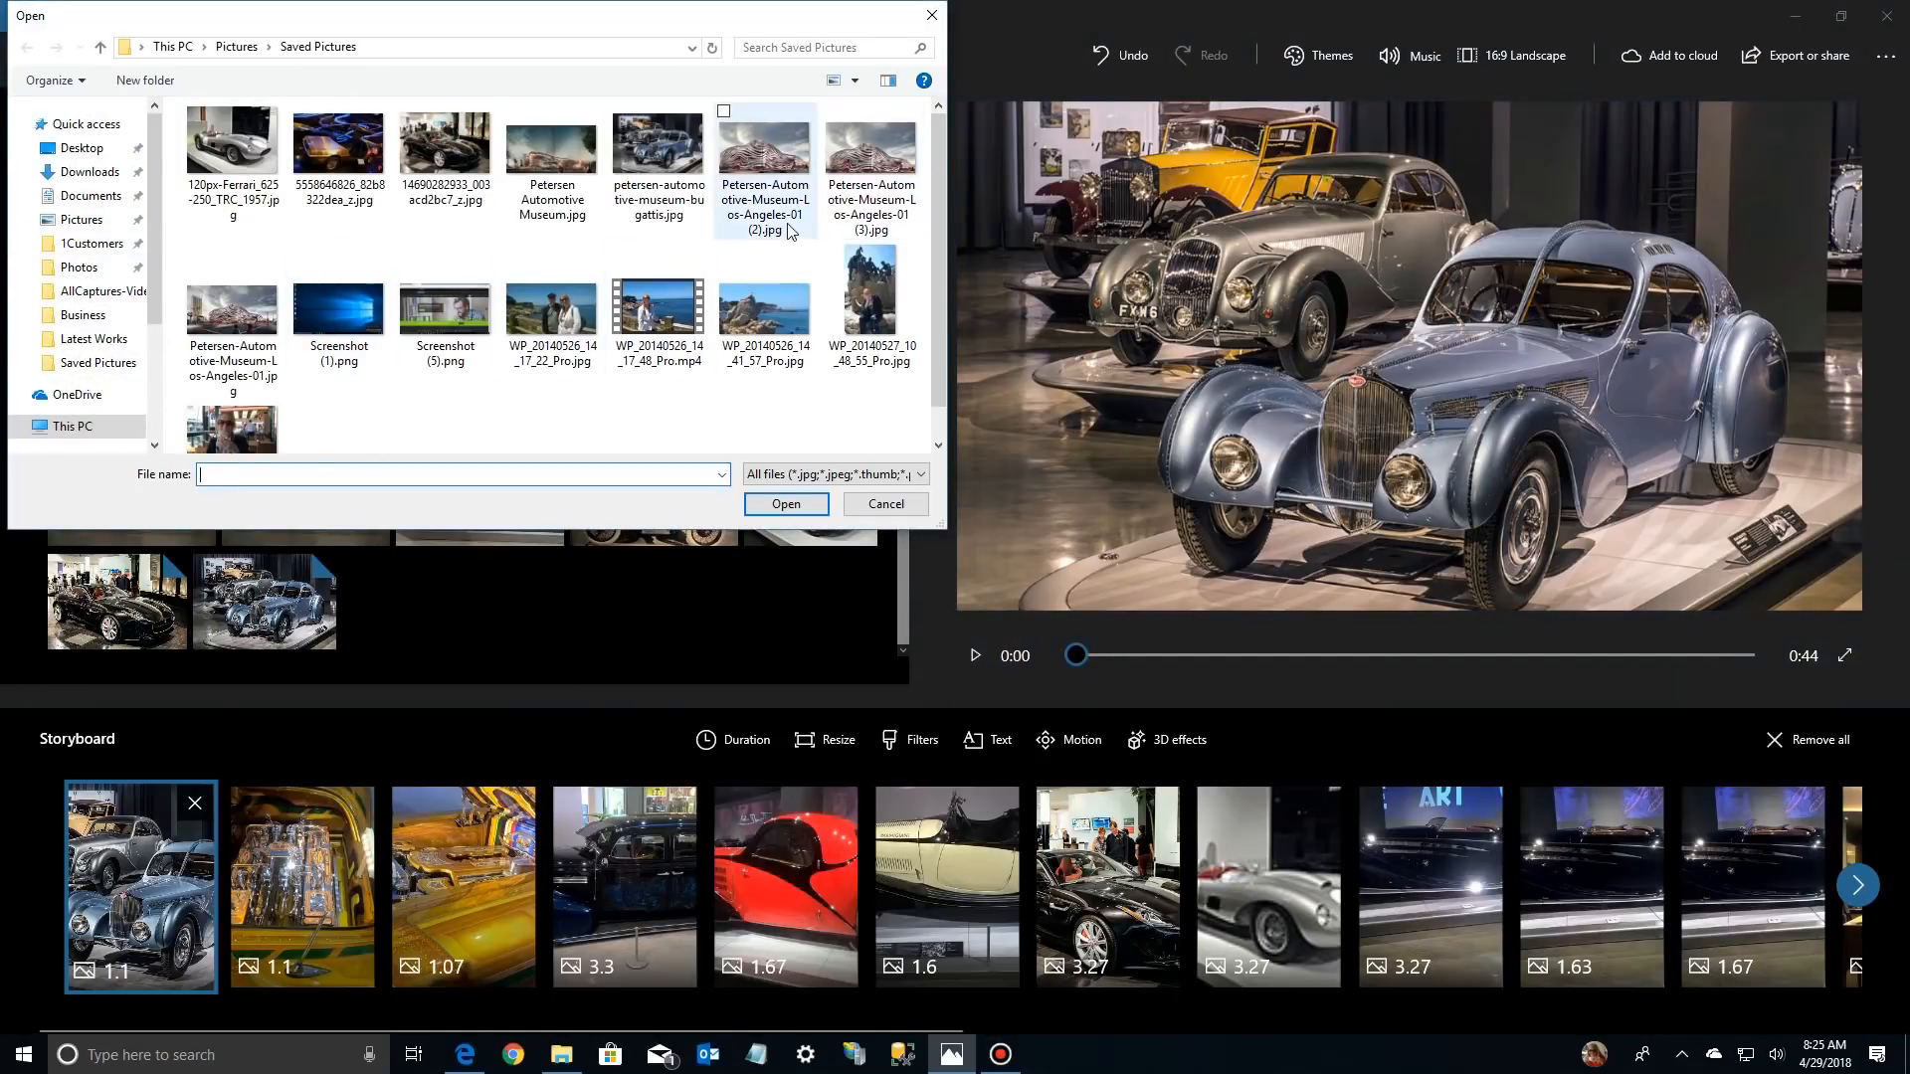
{"action": "left_click", "coordinate": [871, 147]}
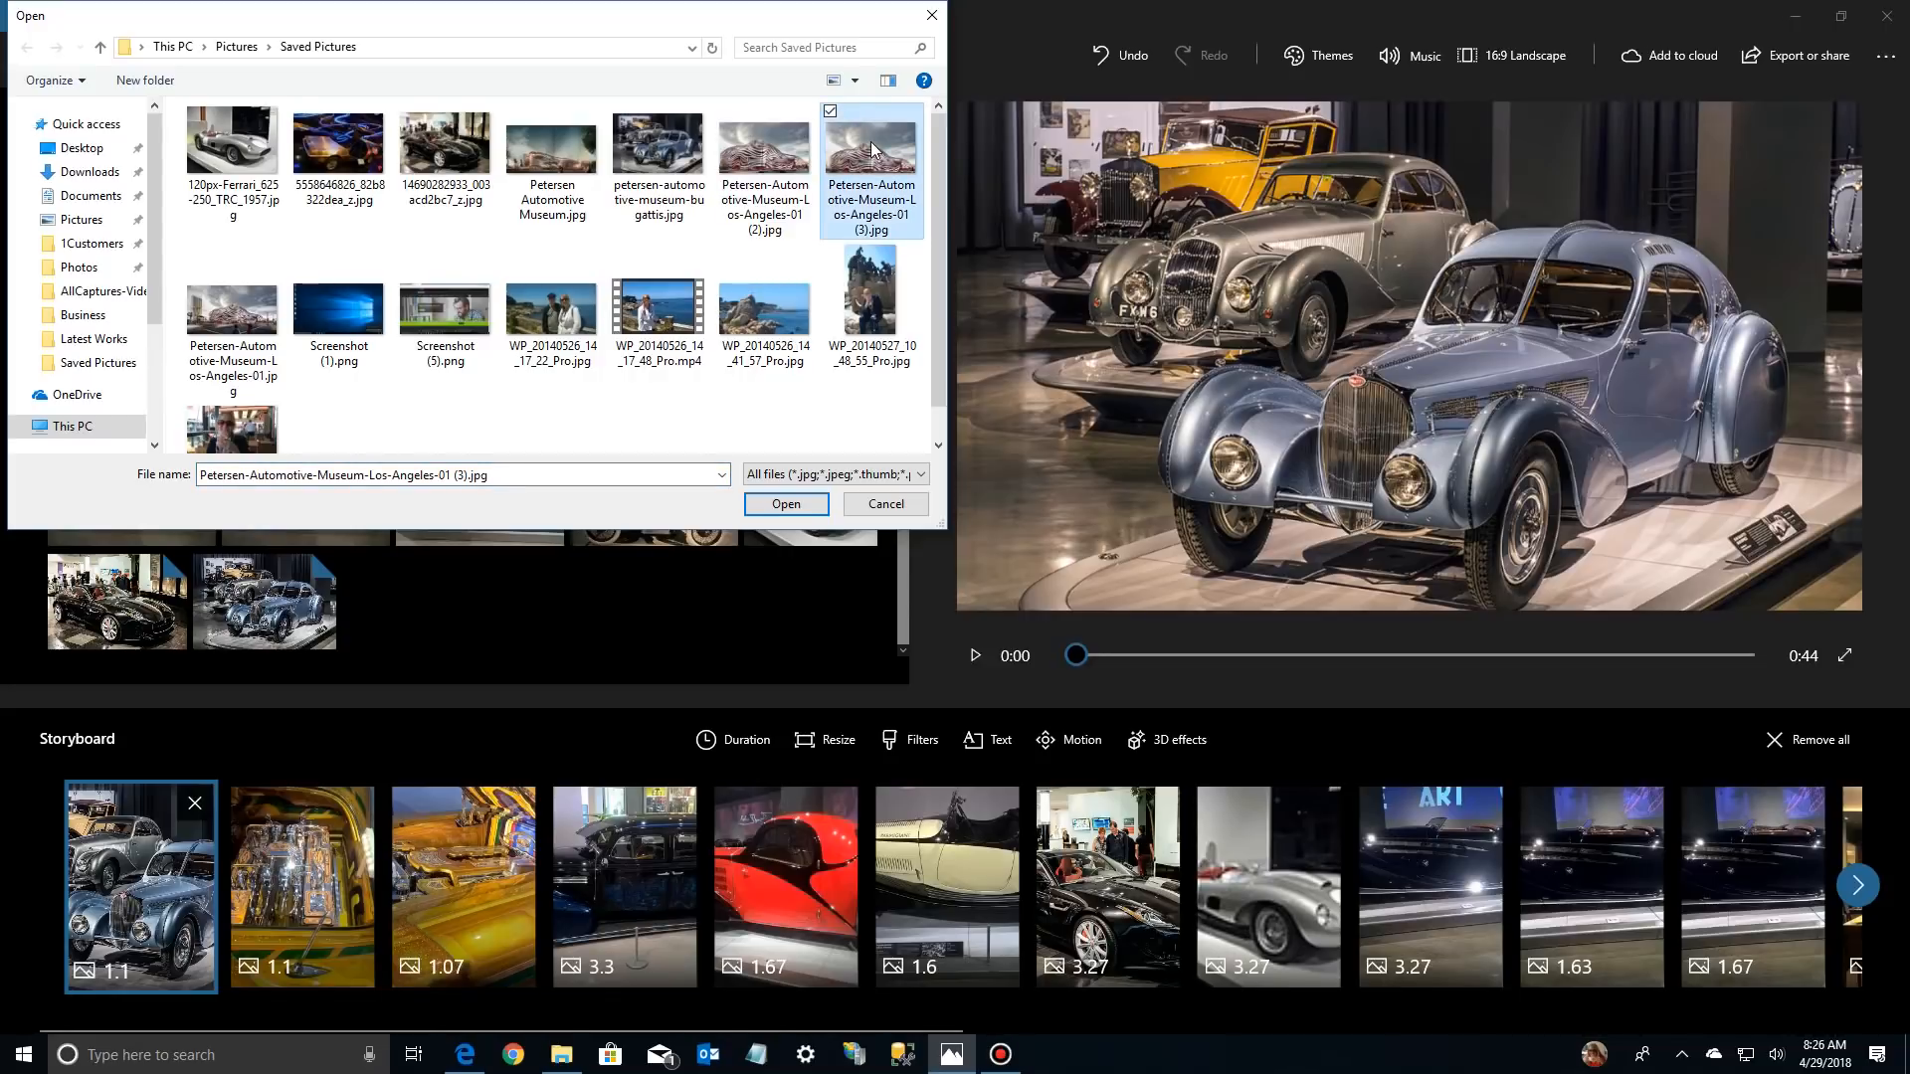
{"action": "double_click", "coordinate": [869, 141]}
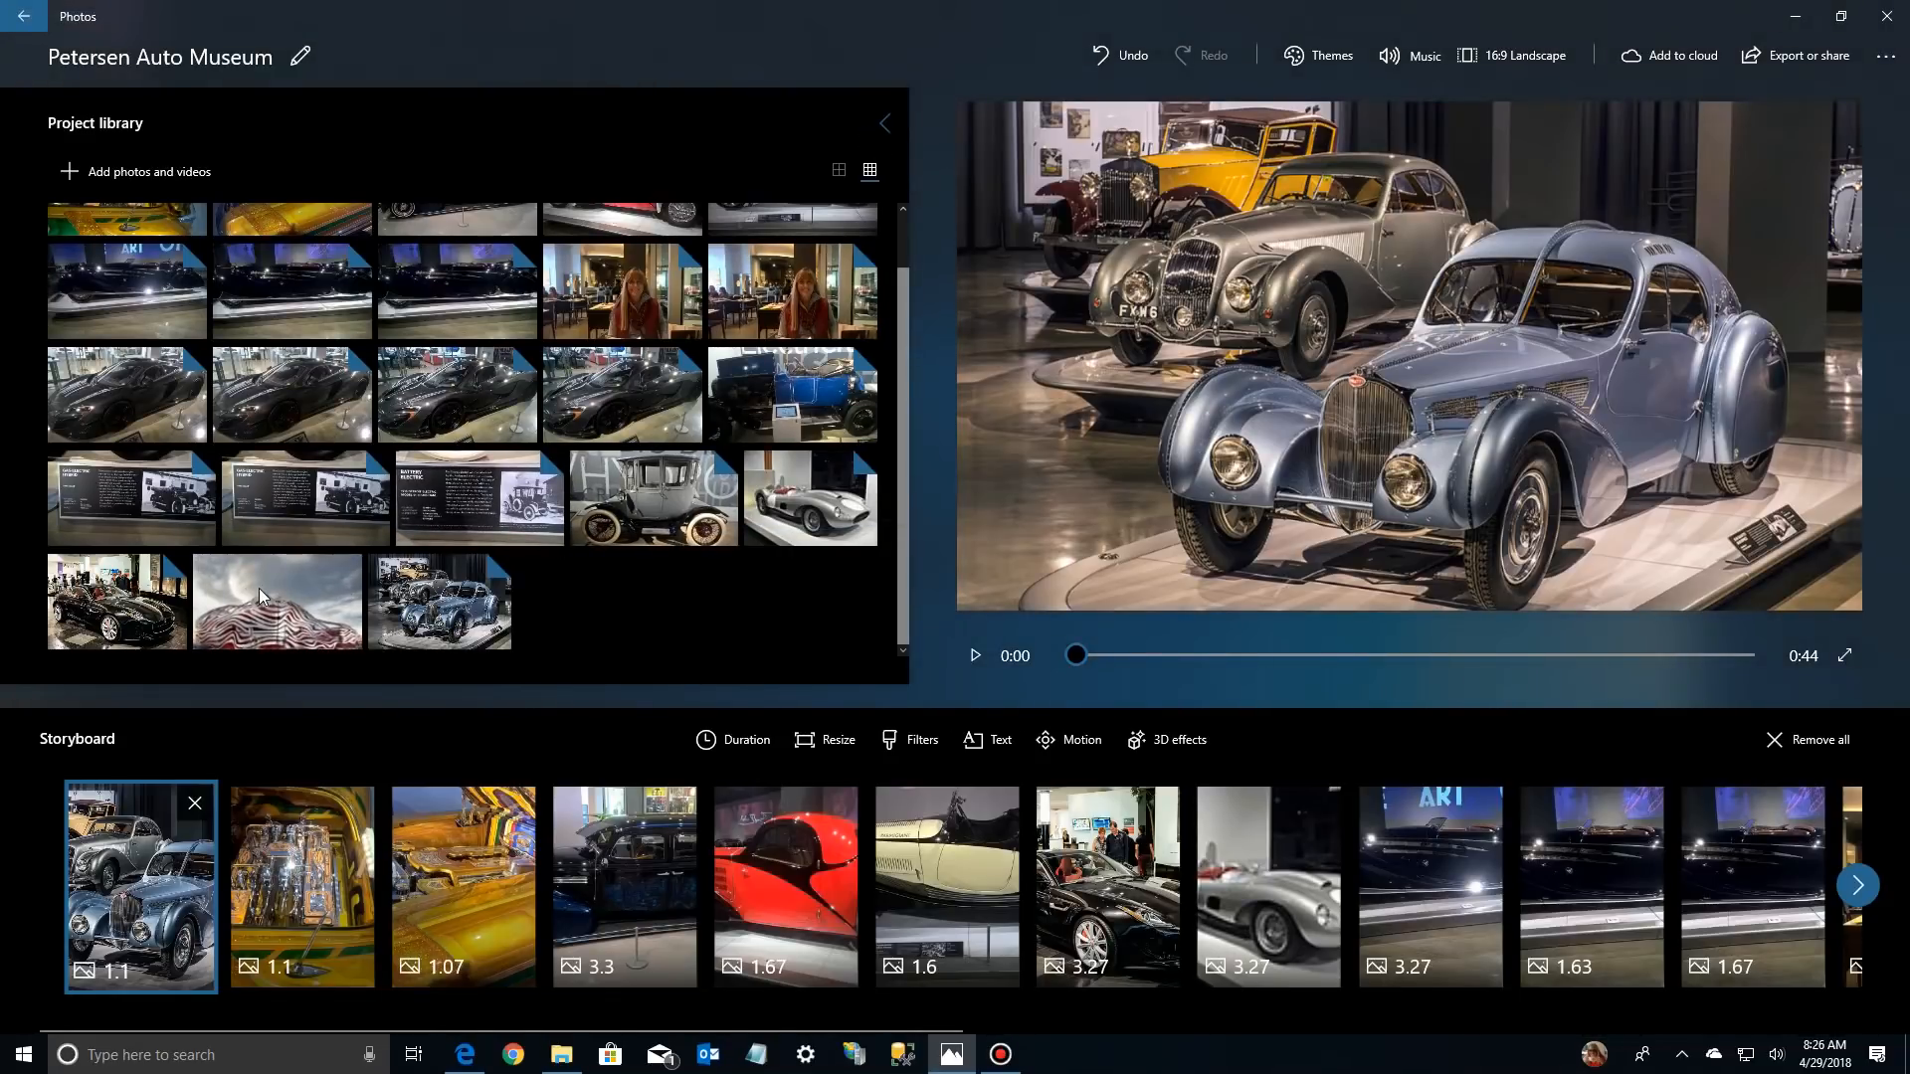
Place the cropped building photo first in the storyboard and remove the black bars from the blue Bugatti photo behind it
{"action": "left_click_drag", "start_coordinate": [342, 573], "coordinate": [164, 826]}
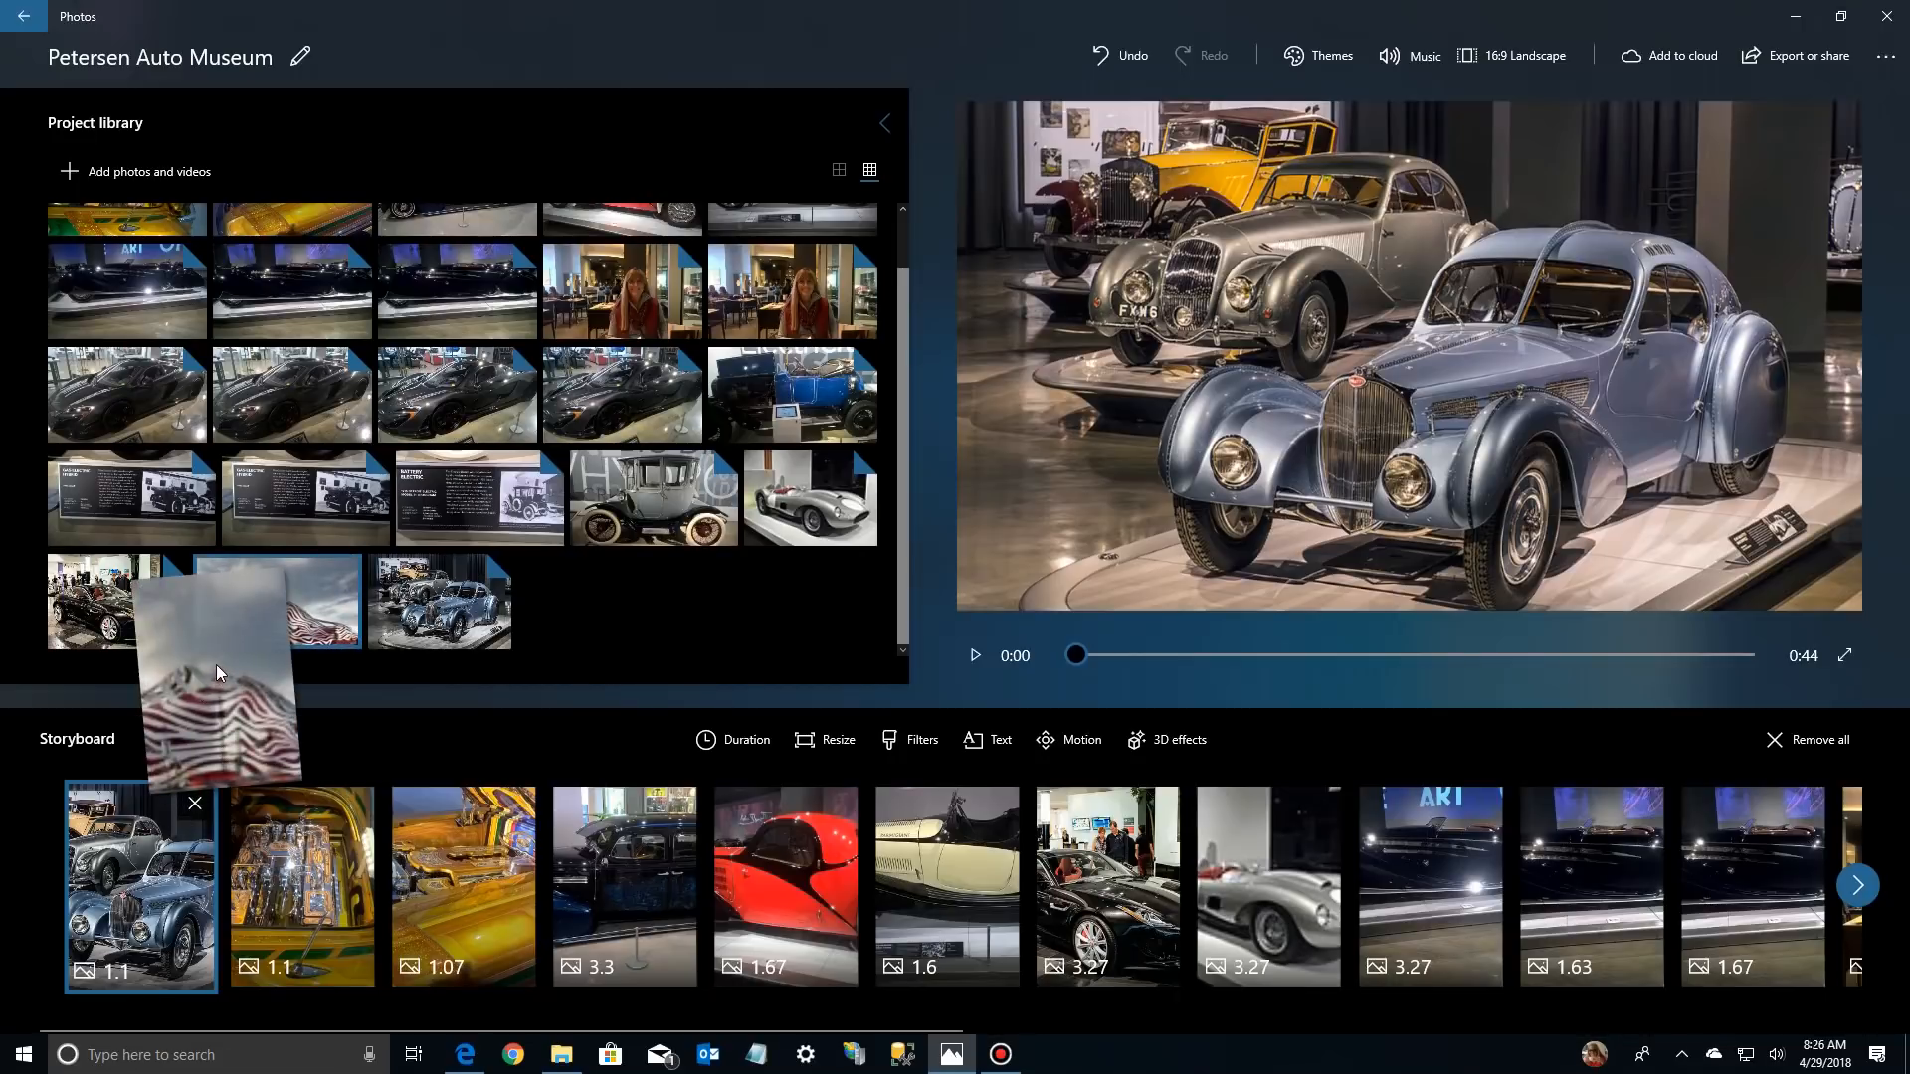
{"action": "left_click_drag", "start_coordinate": [127, 796], "coordinate": [134, 810]}
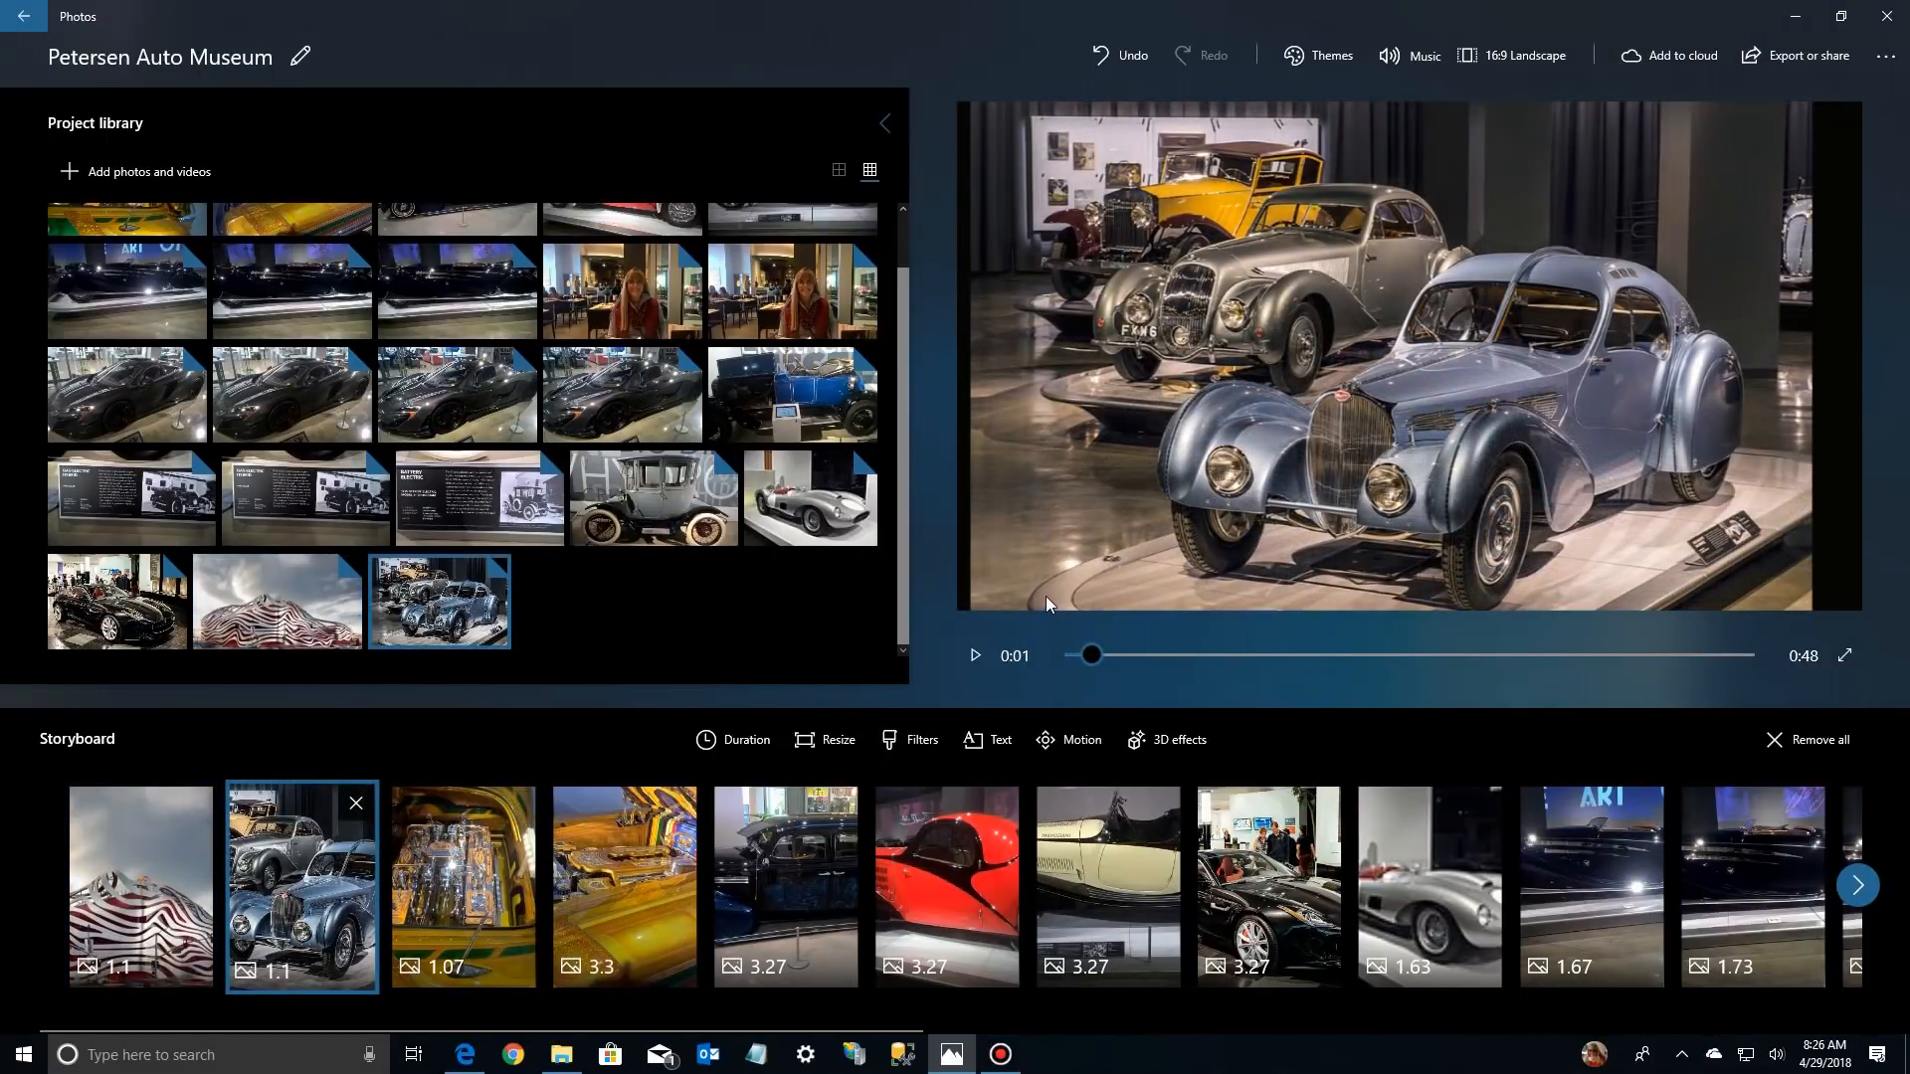
{"action": "left_click", "coordinate": [828, 740]}
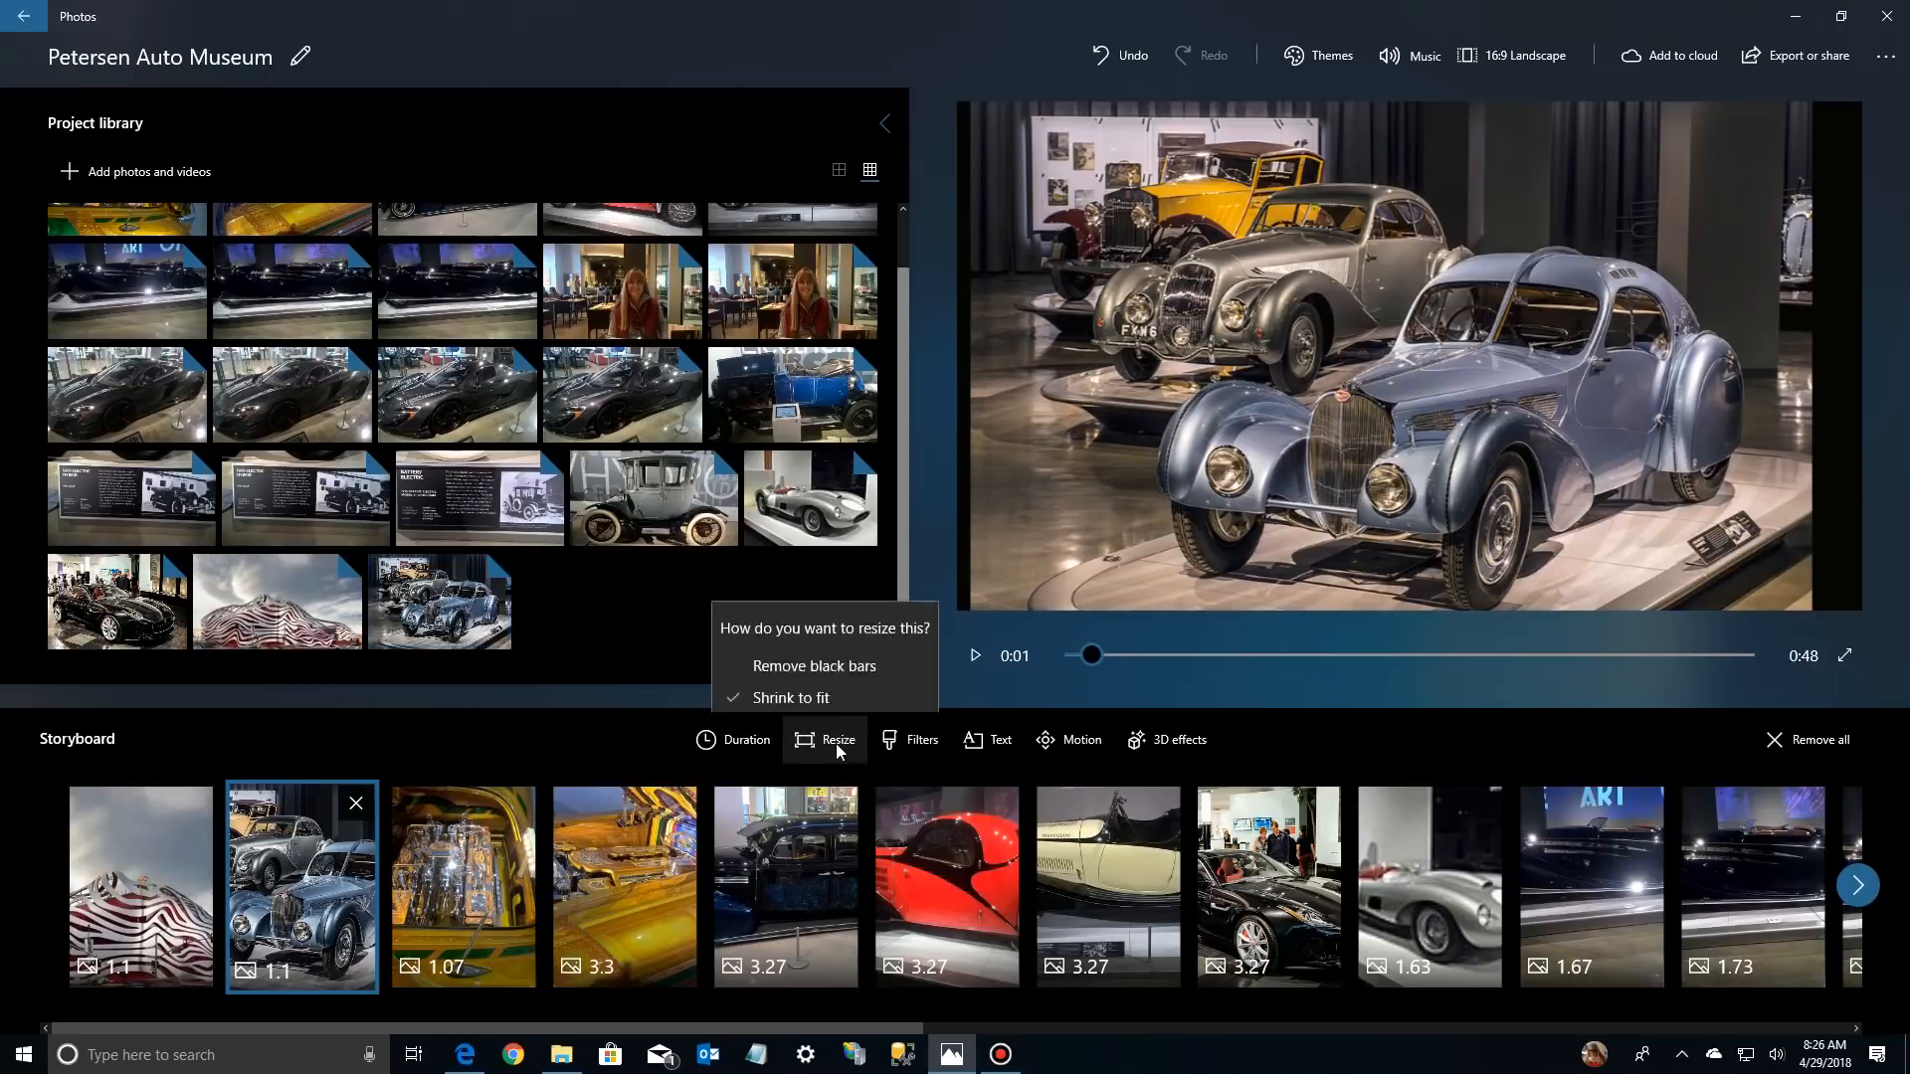
{"action": "left_click", "coordinate": [827, 653]}
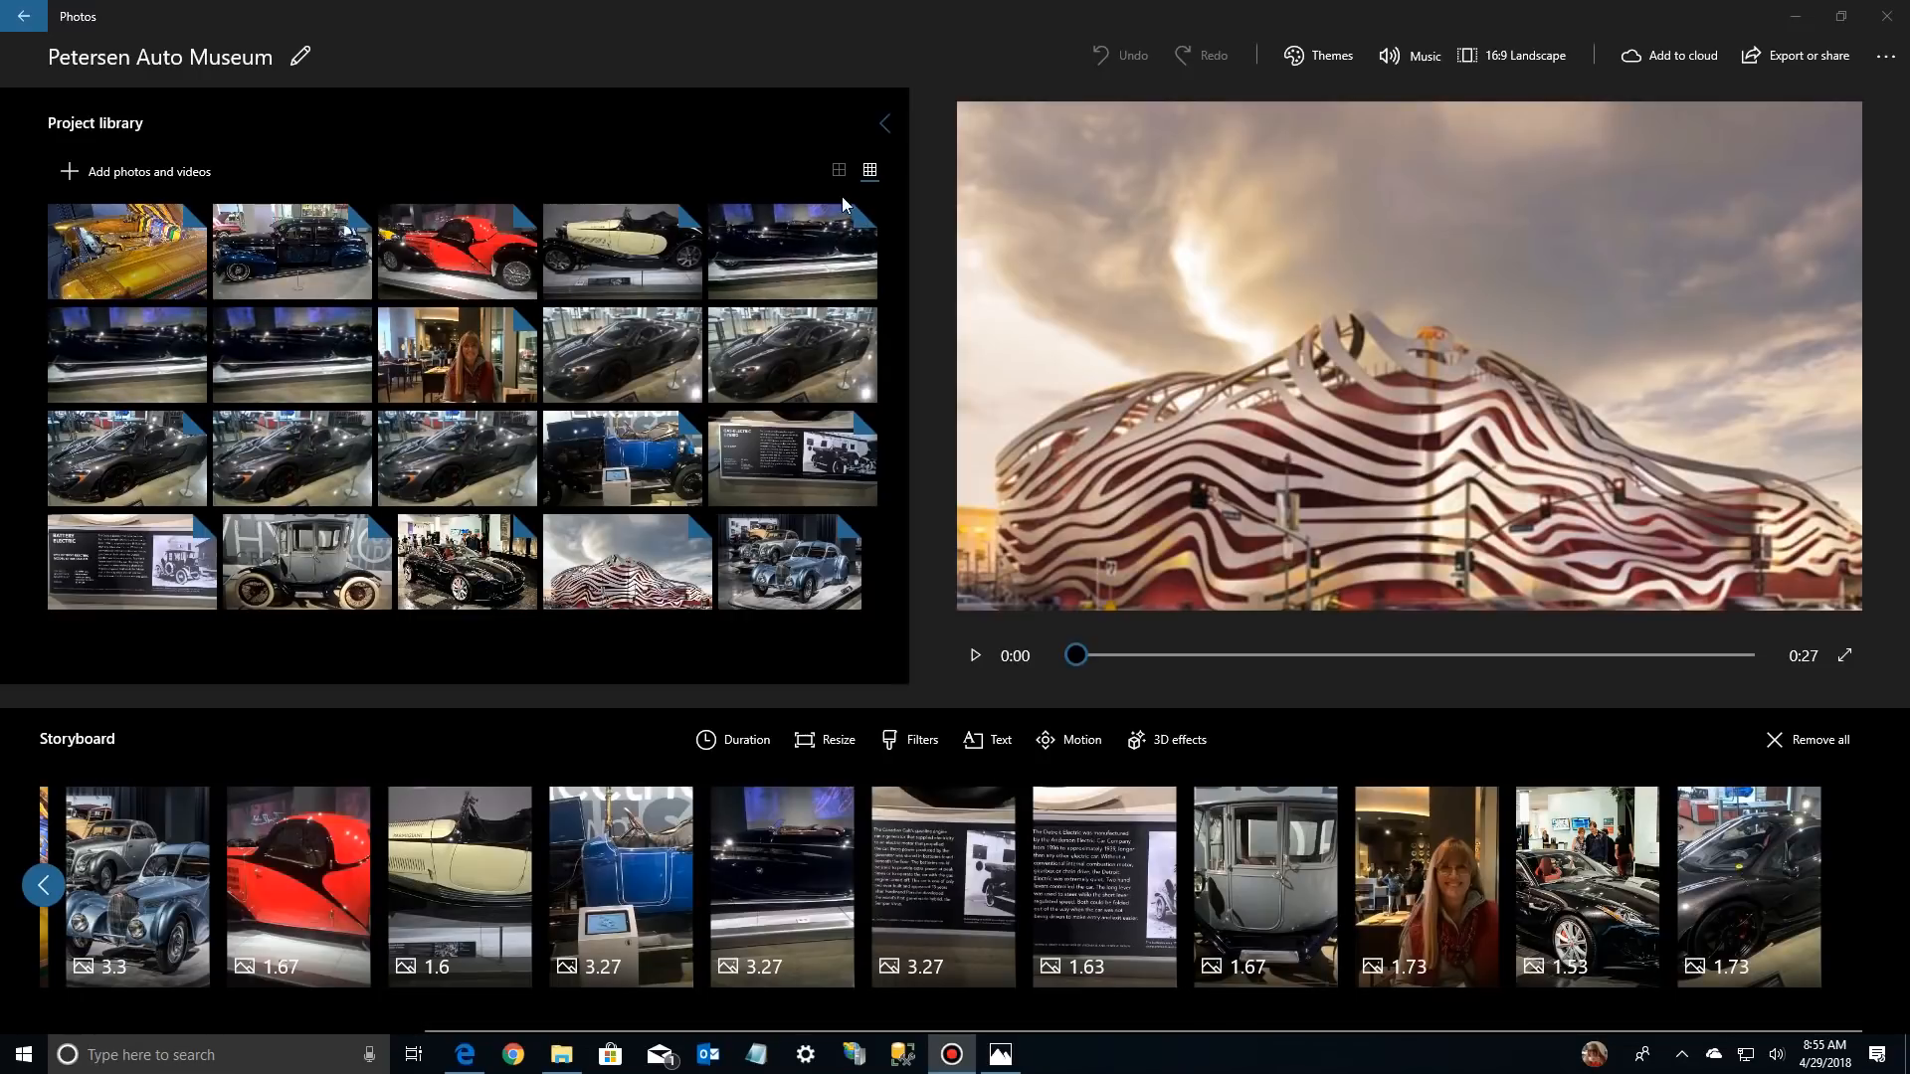
Remove two duplicate photos of the long dark car under blue lighting from the project library
{"action": "left_click", "coordinate": [324, 348]}
{"action": "right_click", "coordinate": [323, 350]}
{"action": "left_click", "coordinate": [354, 364]}
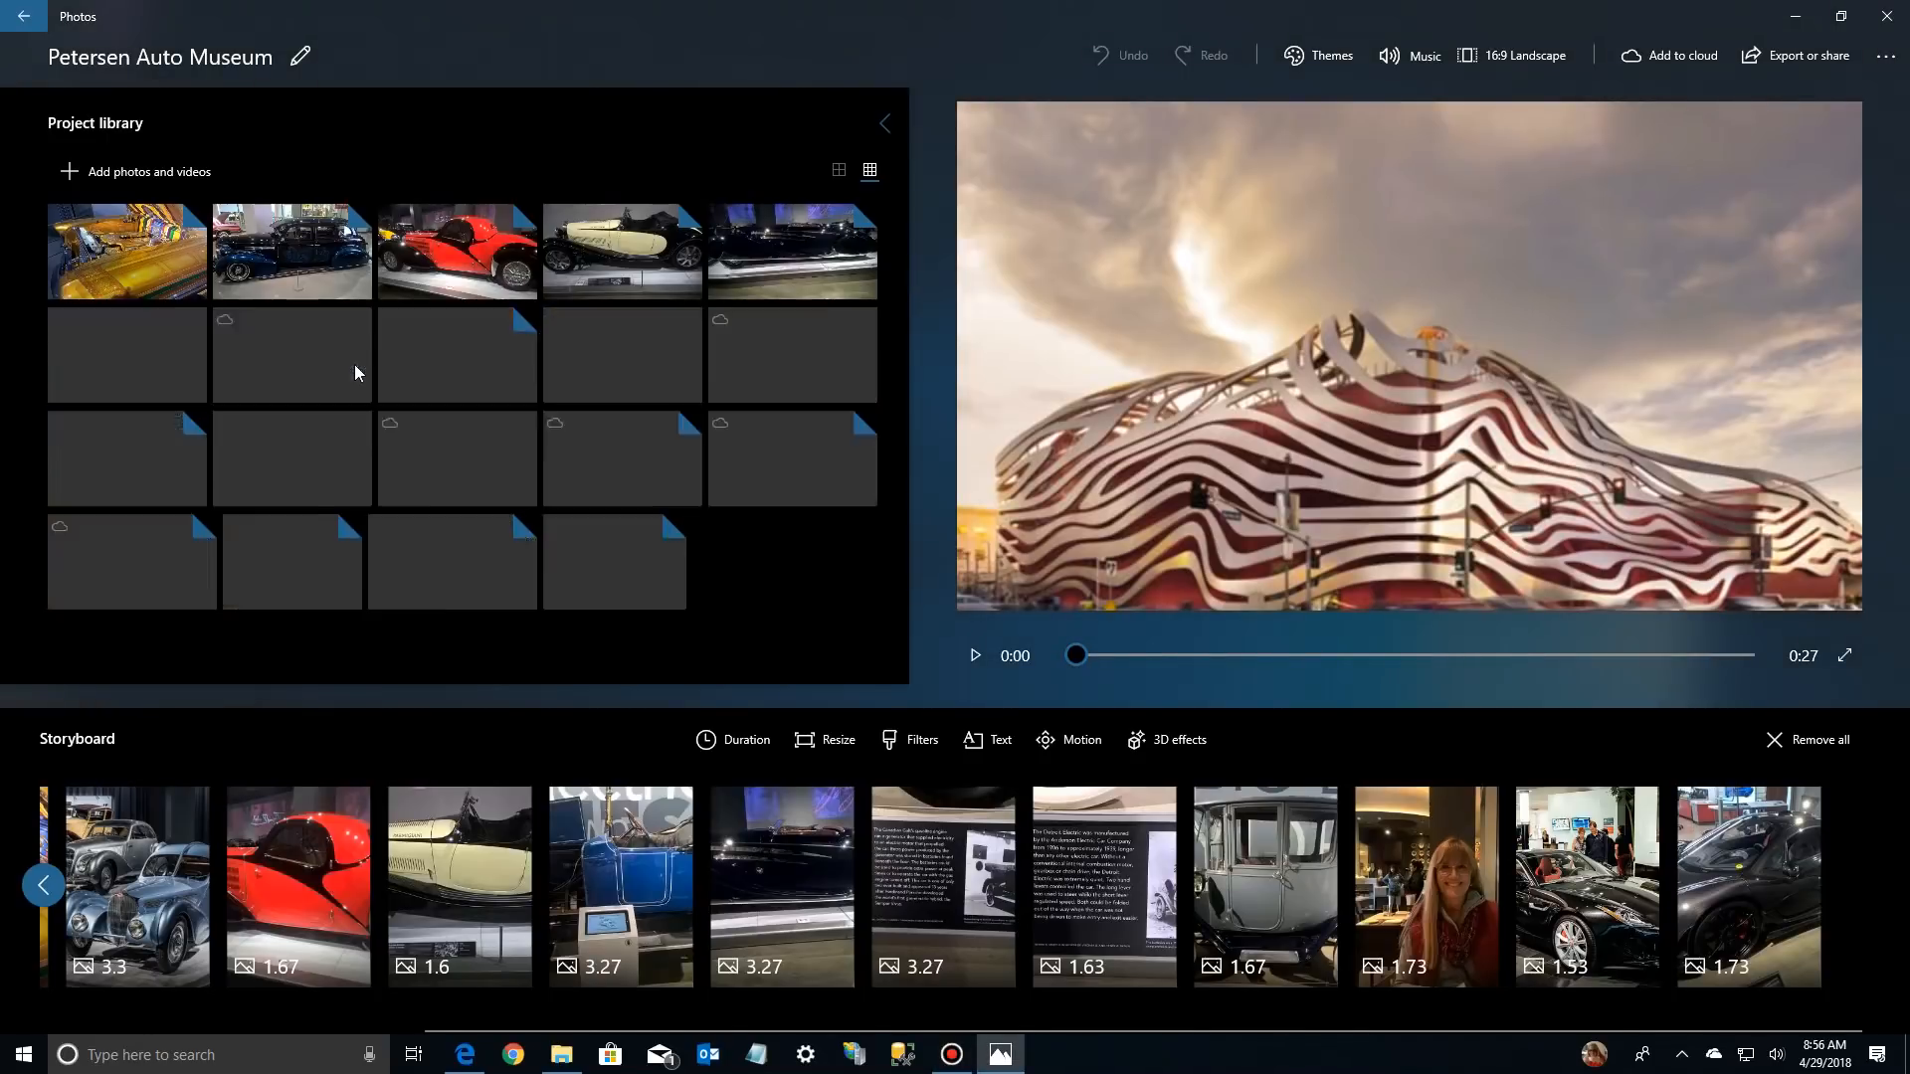
{"action": "left_click", "coordinate": [146, 336]}
{"action": "right_click", "coordinate": [146, 336]}
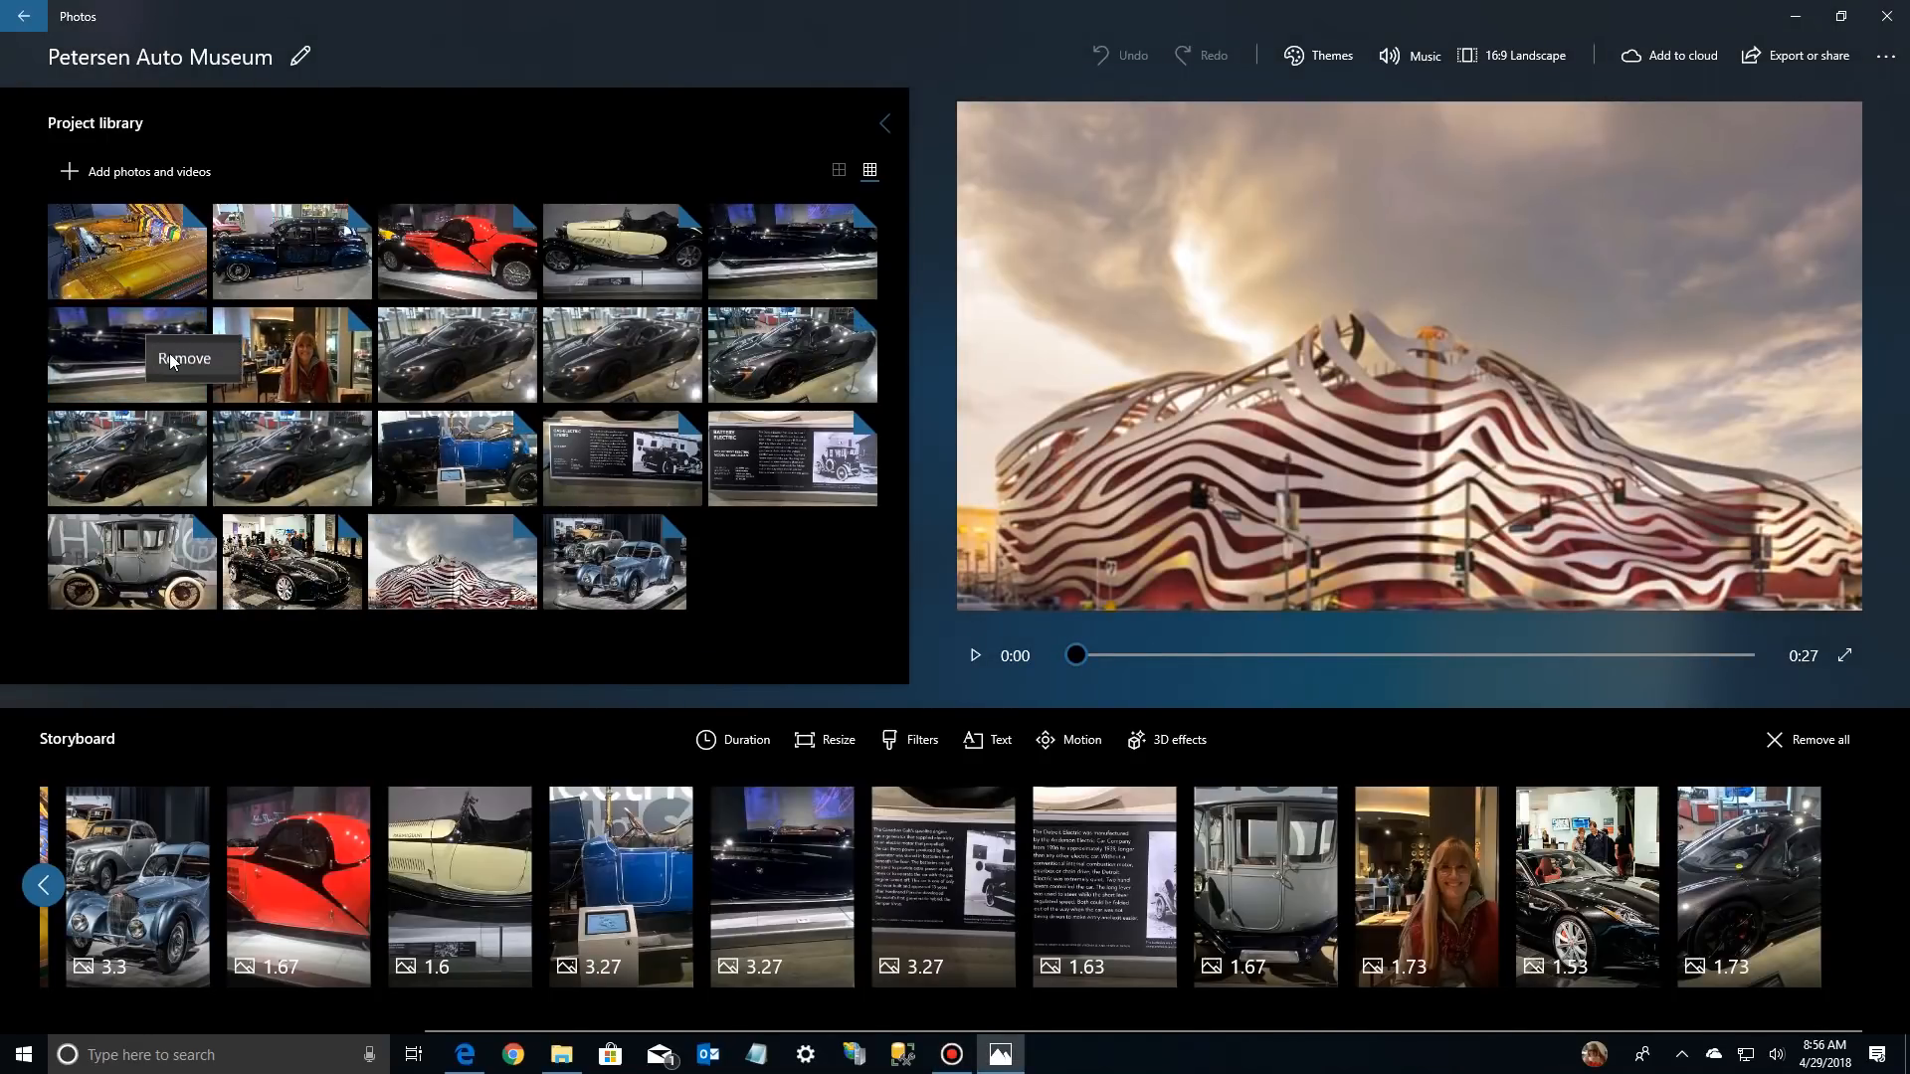
{"action": "left_click", "coordinate": [176, 355]}
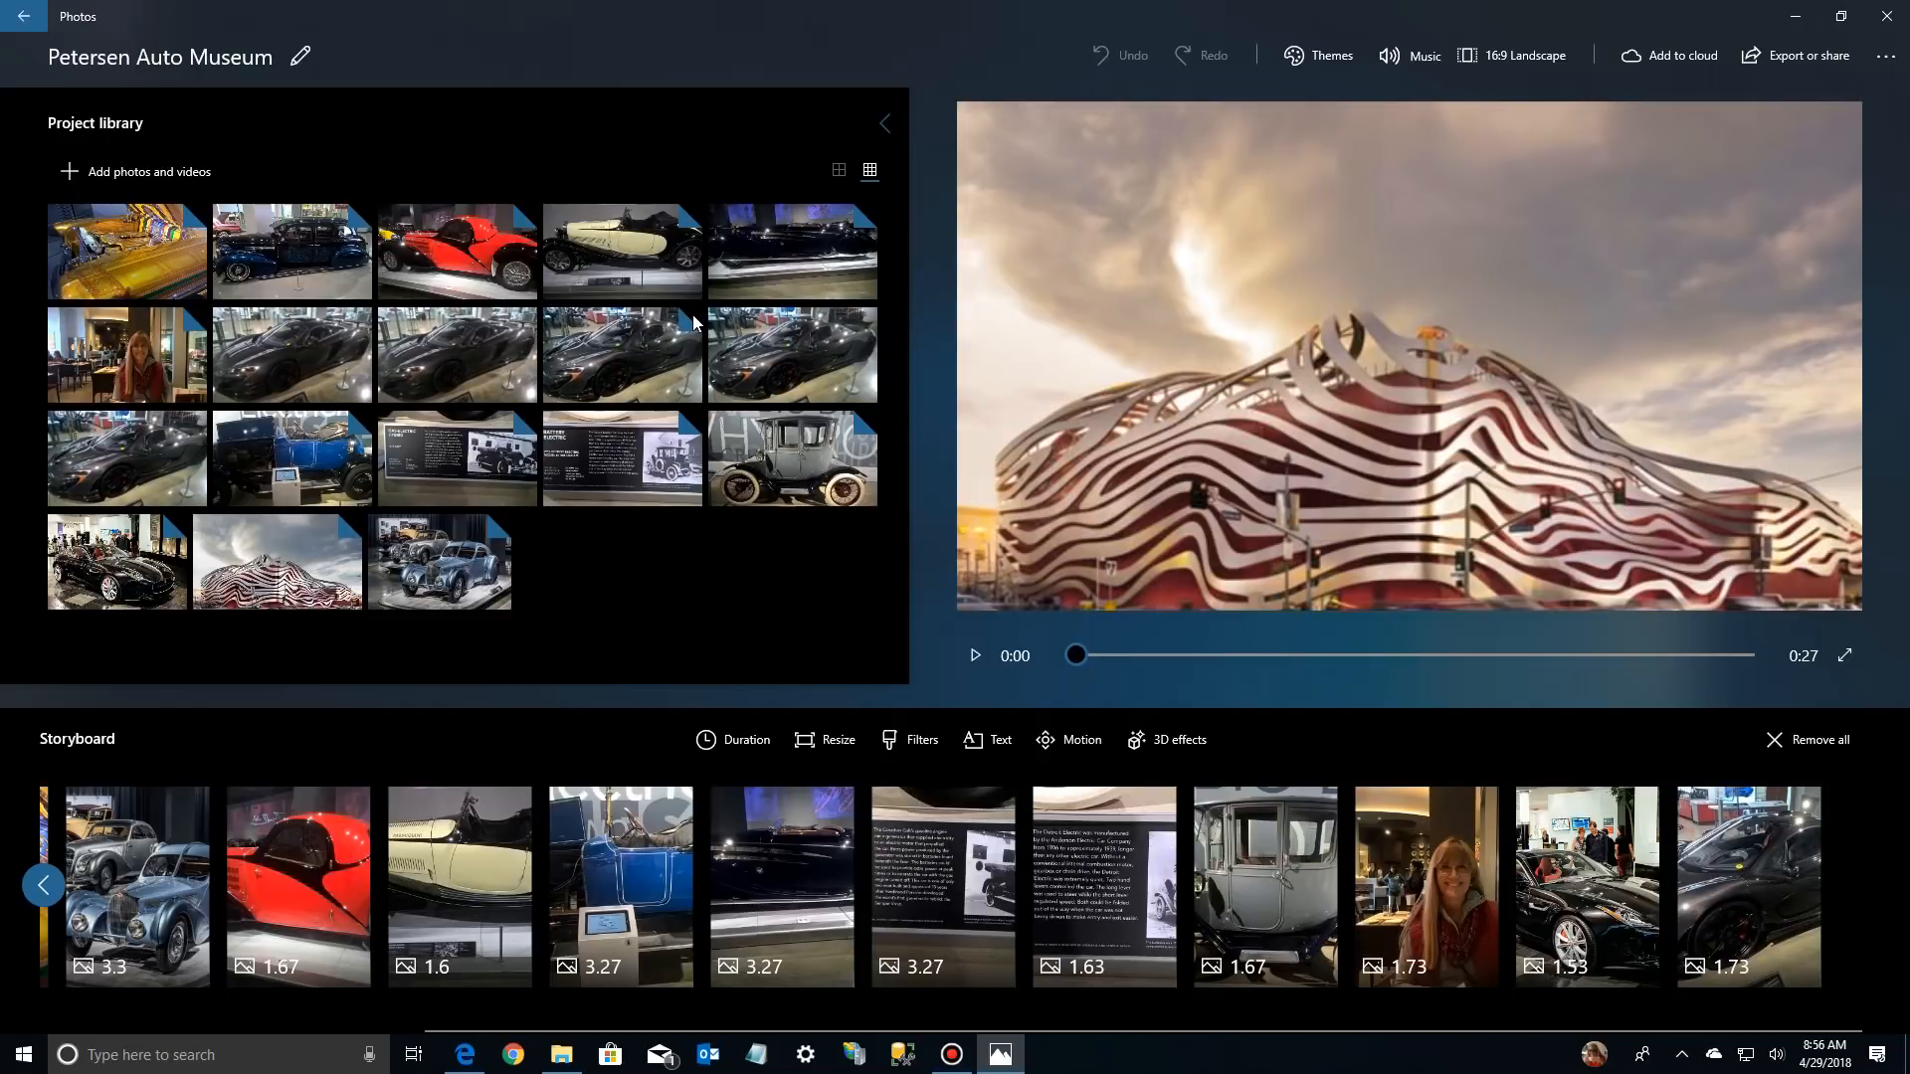
Remove four duplicate photos of the black sports car from the project library, keeping one
{"action": "right_click", "coordinate": [804, 340]}
{"action": "left_click", "coordinate": [837, 367]}
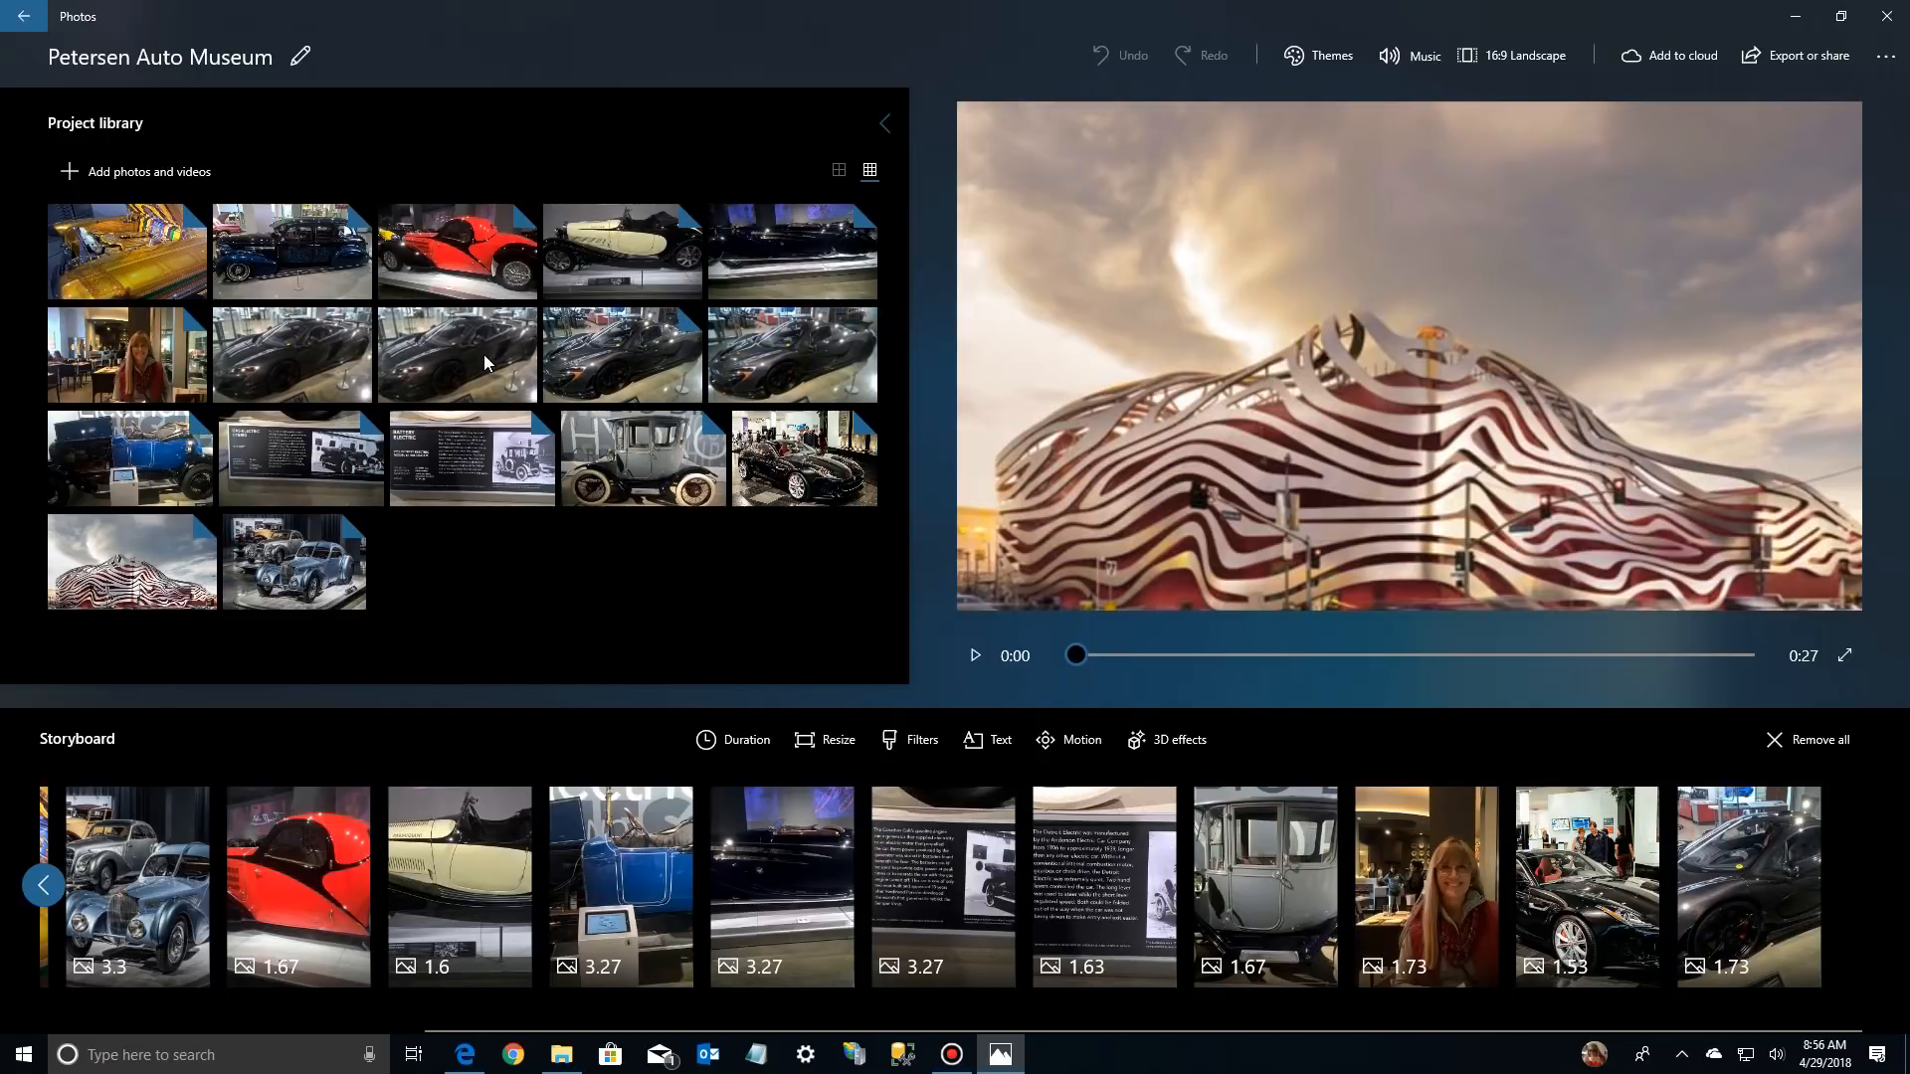
{"action": "right_click", "coordinate": [804, 354]}
{"action": "left_click", "coordinate": [834, 380]}
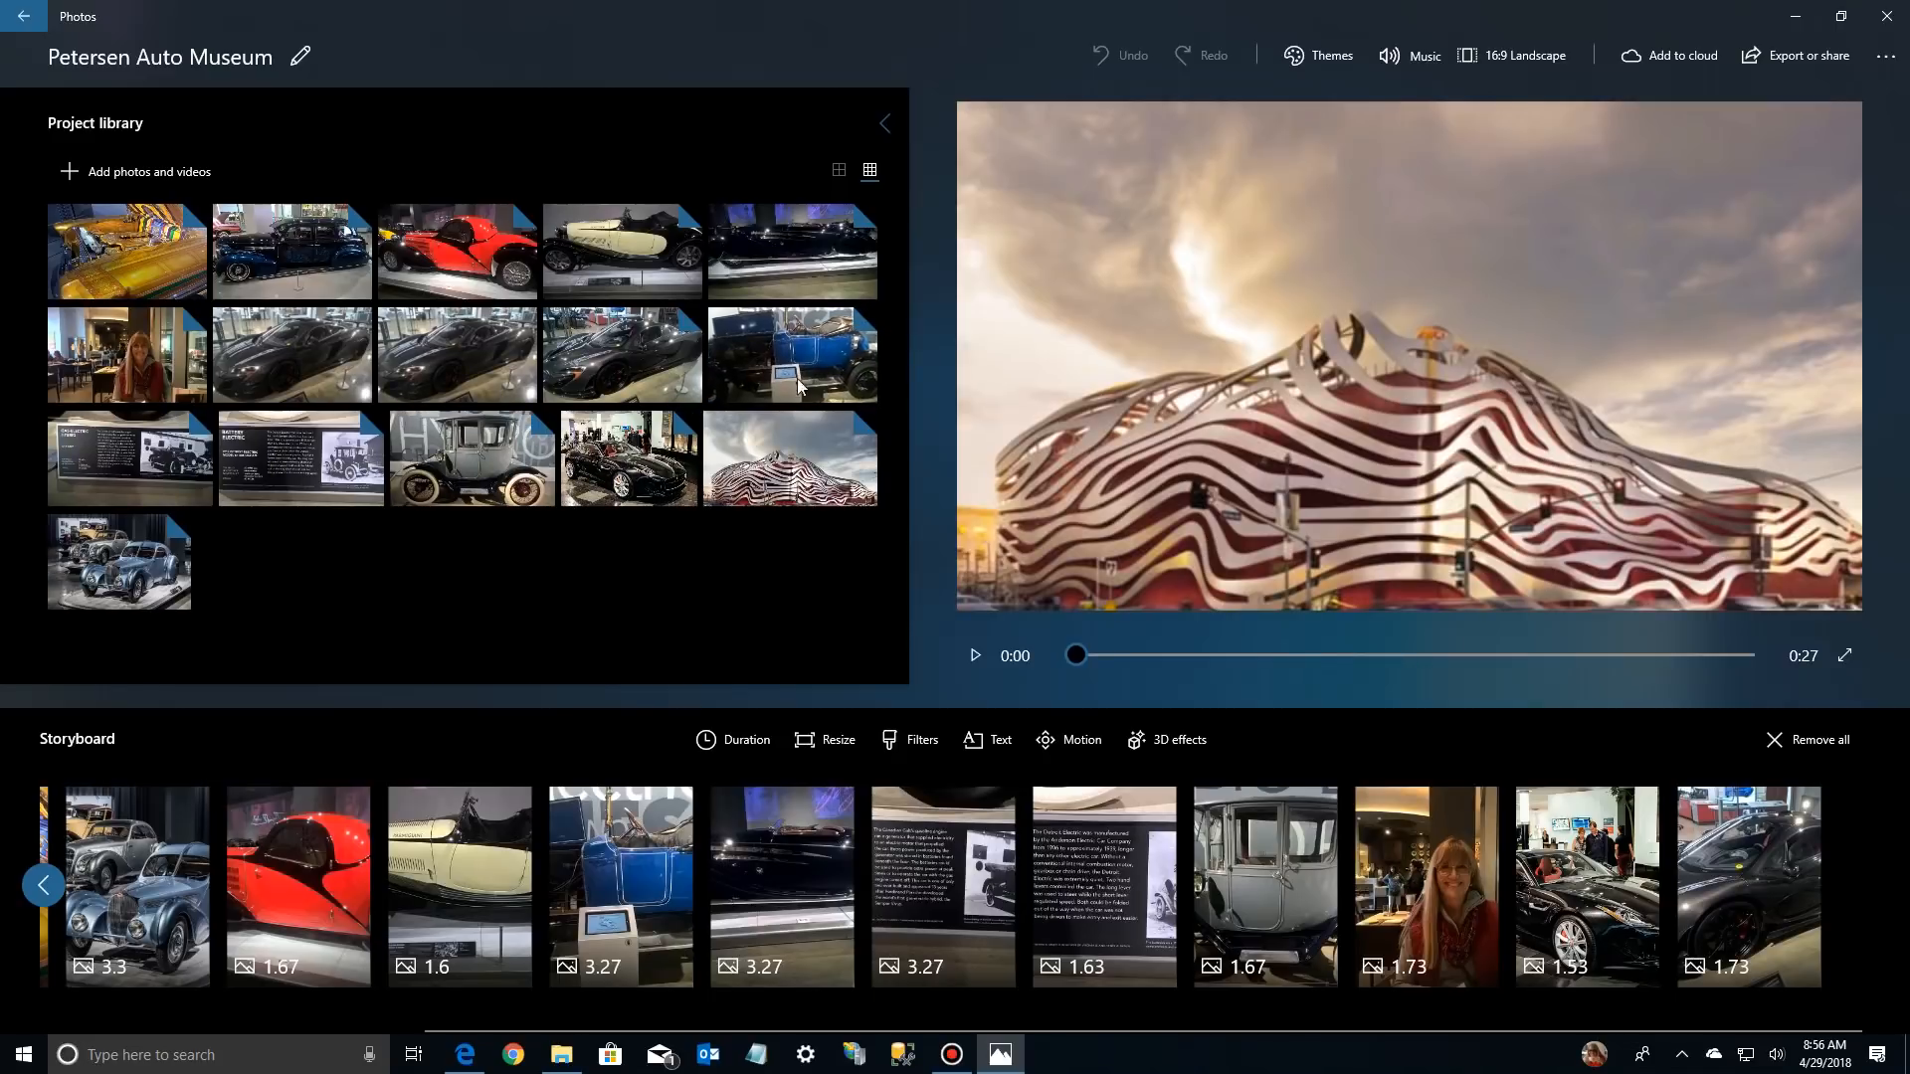
{"action": "right_click", "coordinate": [468, 344]}
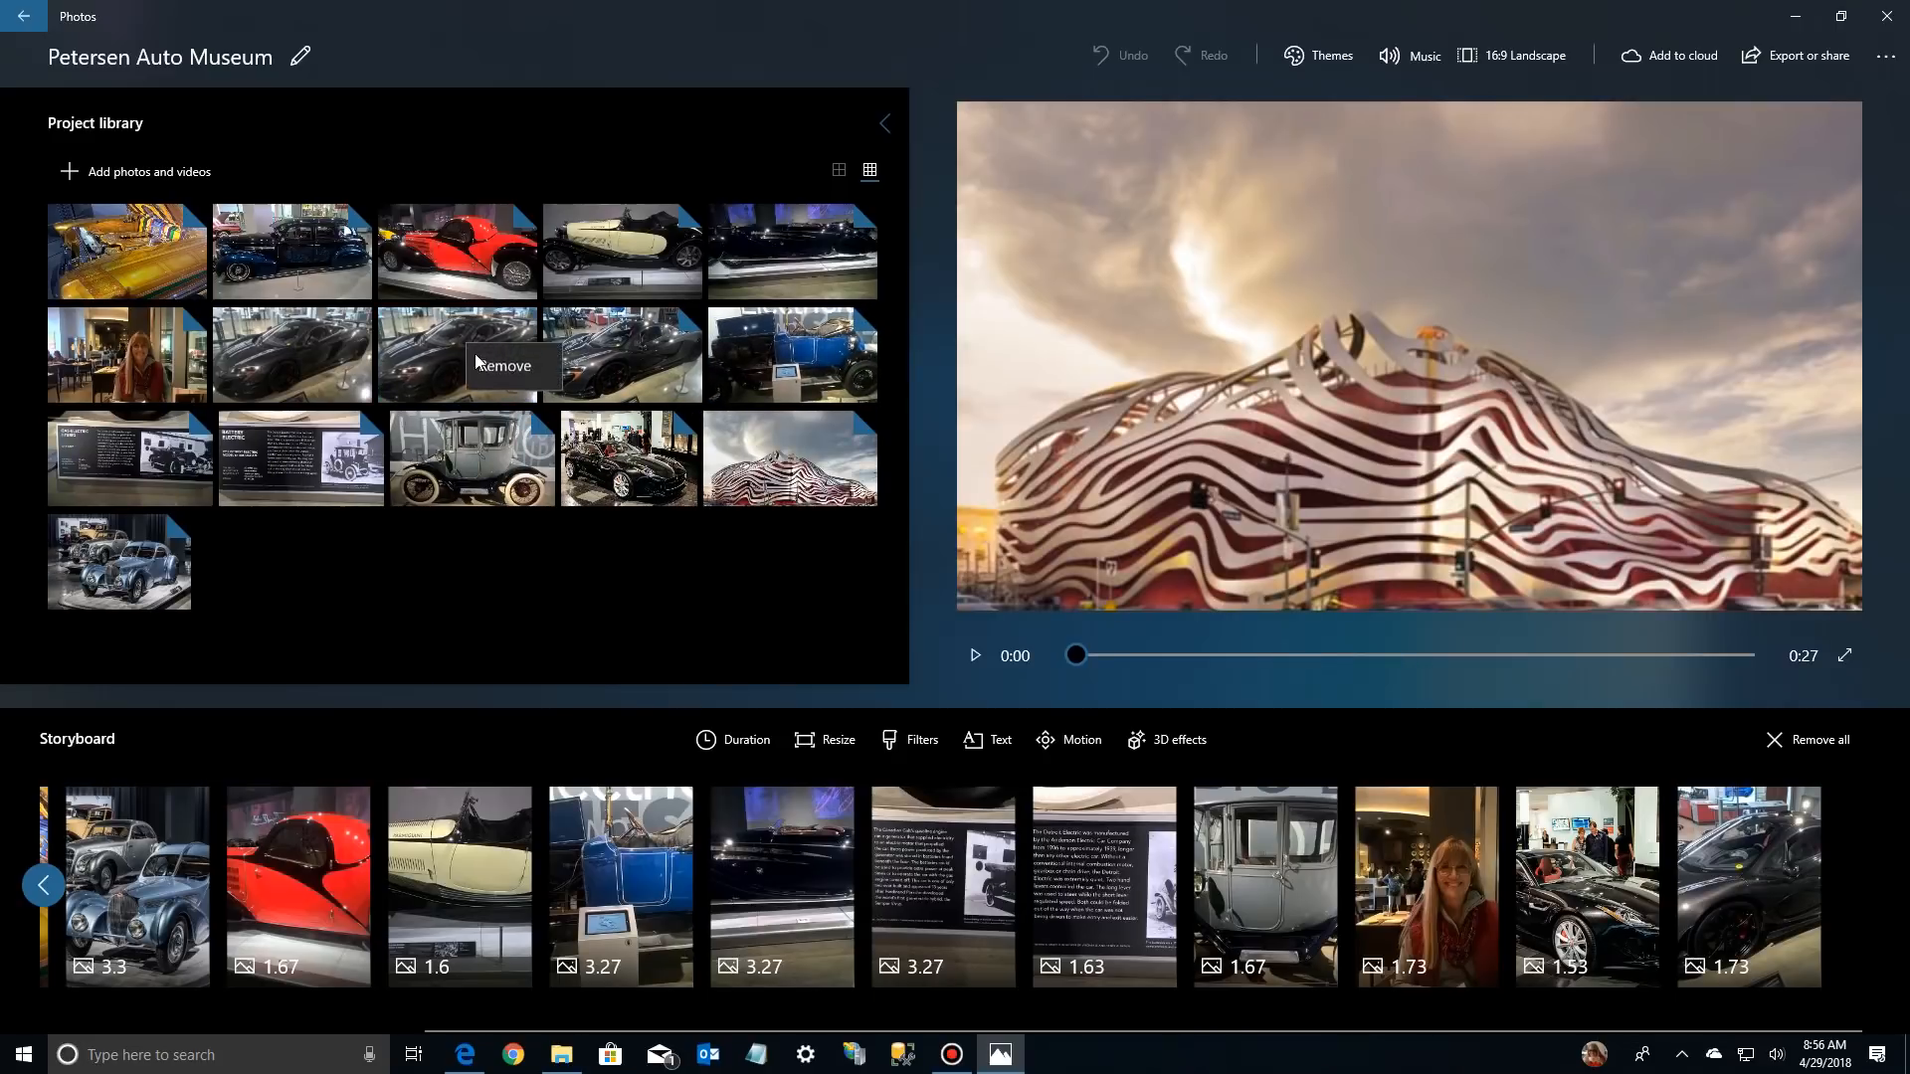
{"action": "left_click", "coordinate": [497, 369]}
{"action": "right_click", "coordinate": [343, 337]}
{"action": "left_click", "coordinate": [378, 363]}
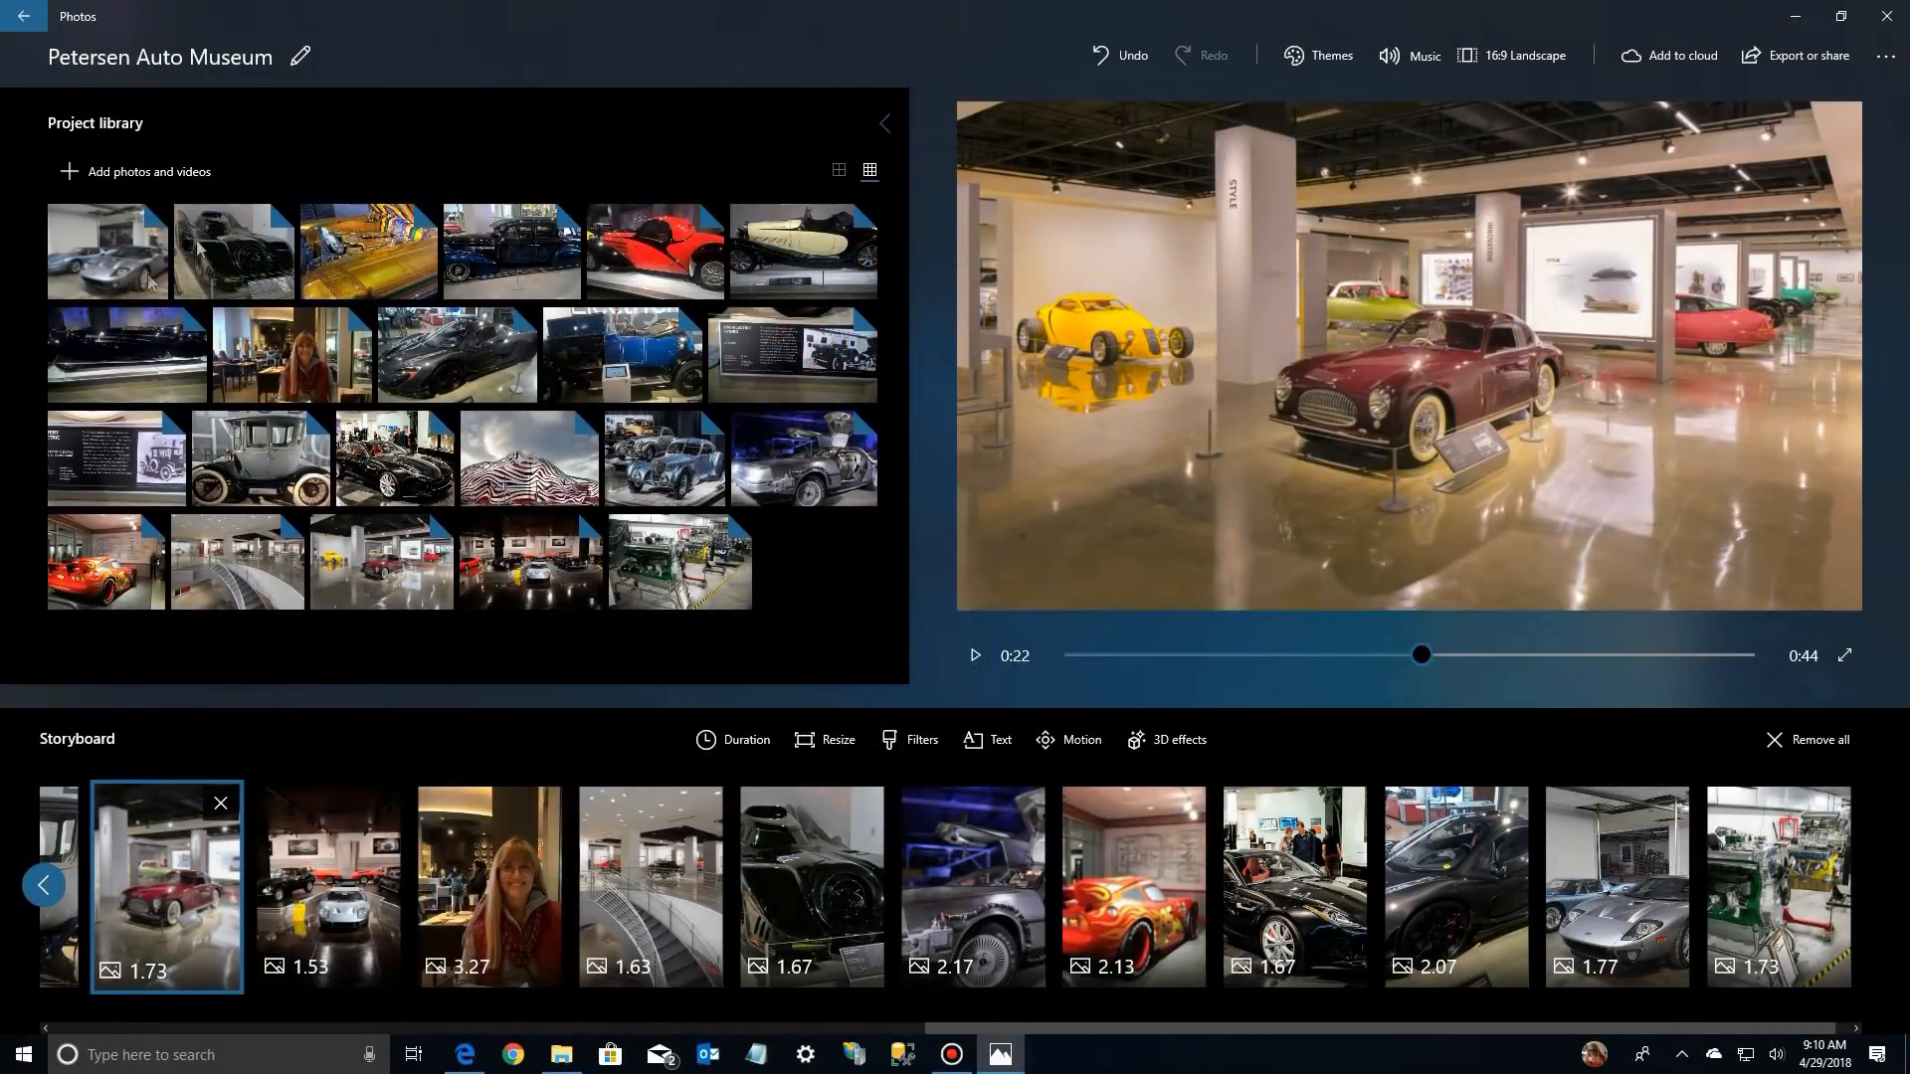
Add Petersen-Automotive-Museum-garage.bmp, peterson-garage-02 through -05.jpg and petersen-auto-vault-01.jpg from this PC to the project library
{"action": "left_click", "coordinate": [146, 171]}
{"action": "left_click", "coordinate": [133, 254]}
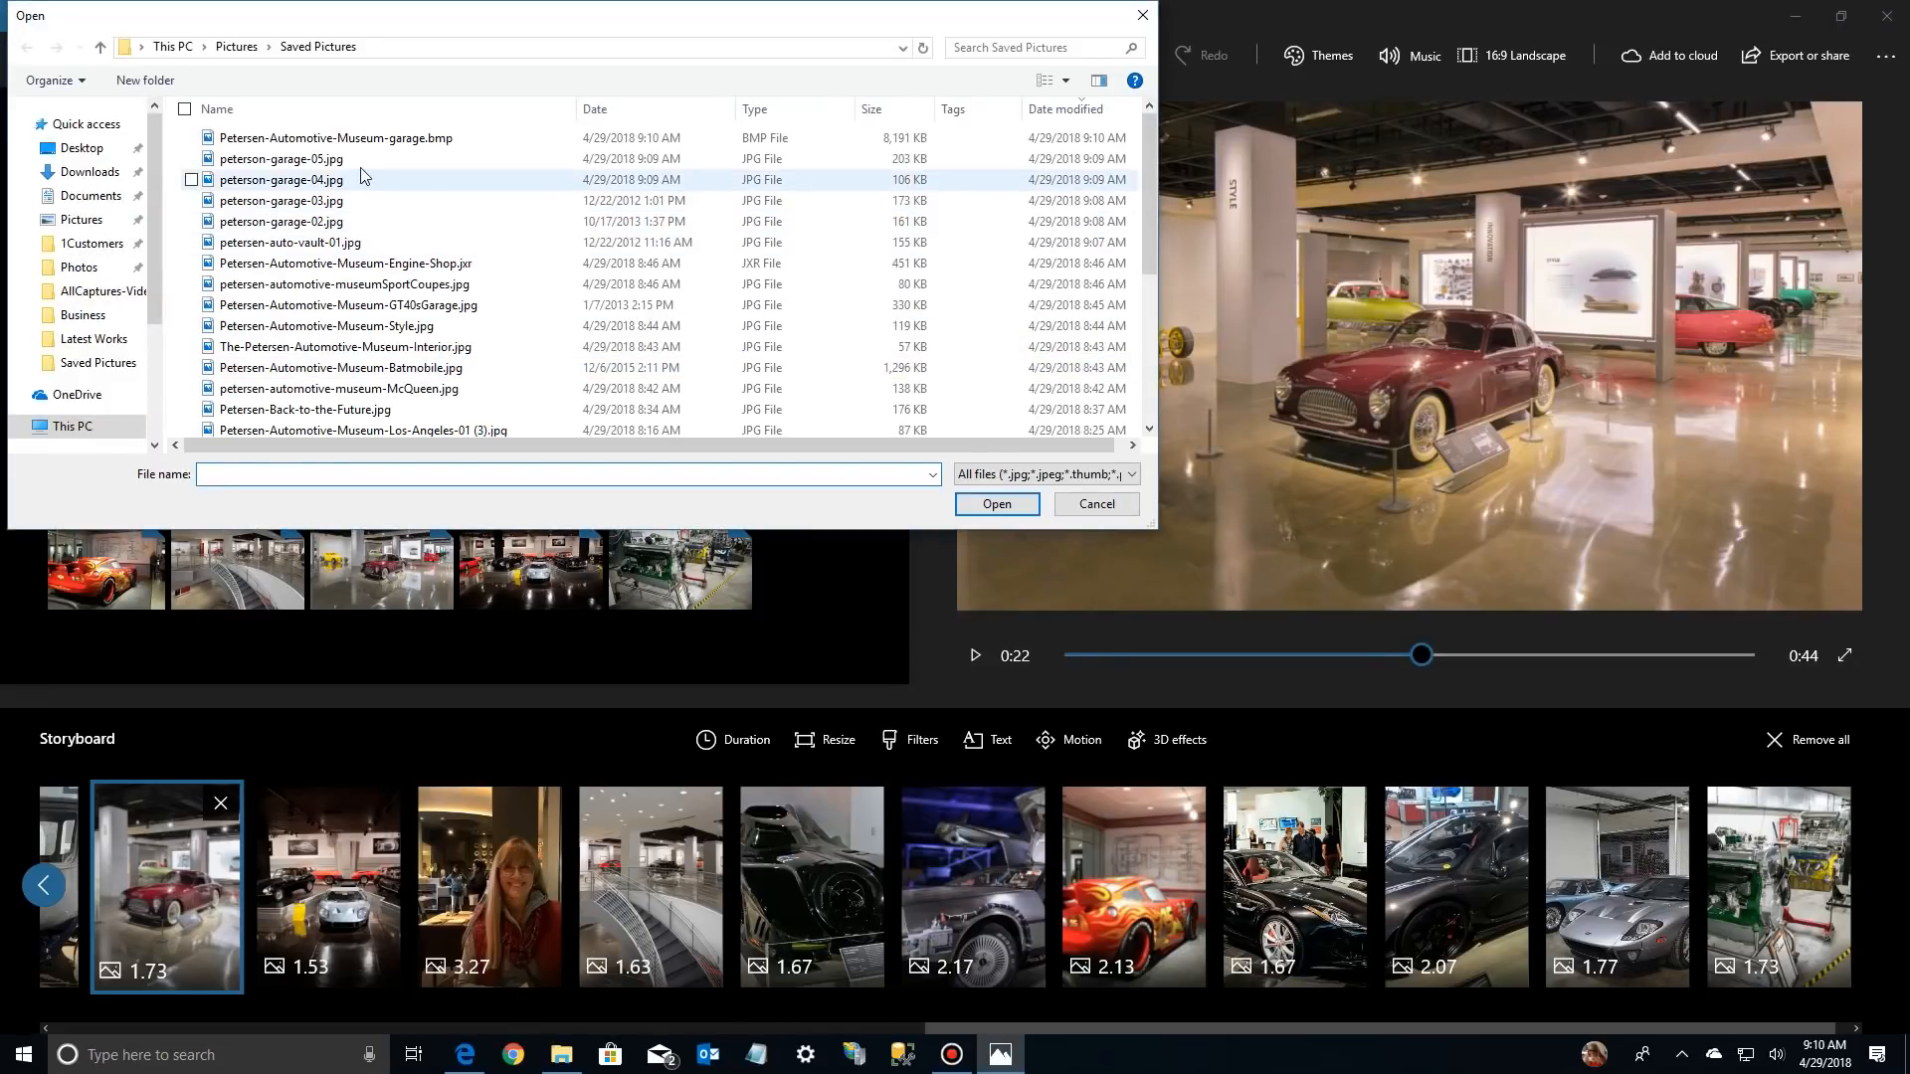
{"action": "left_click", "coordinate": [318, 138]}
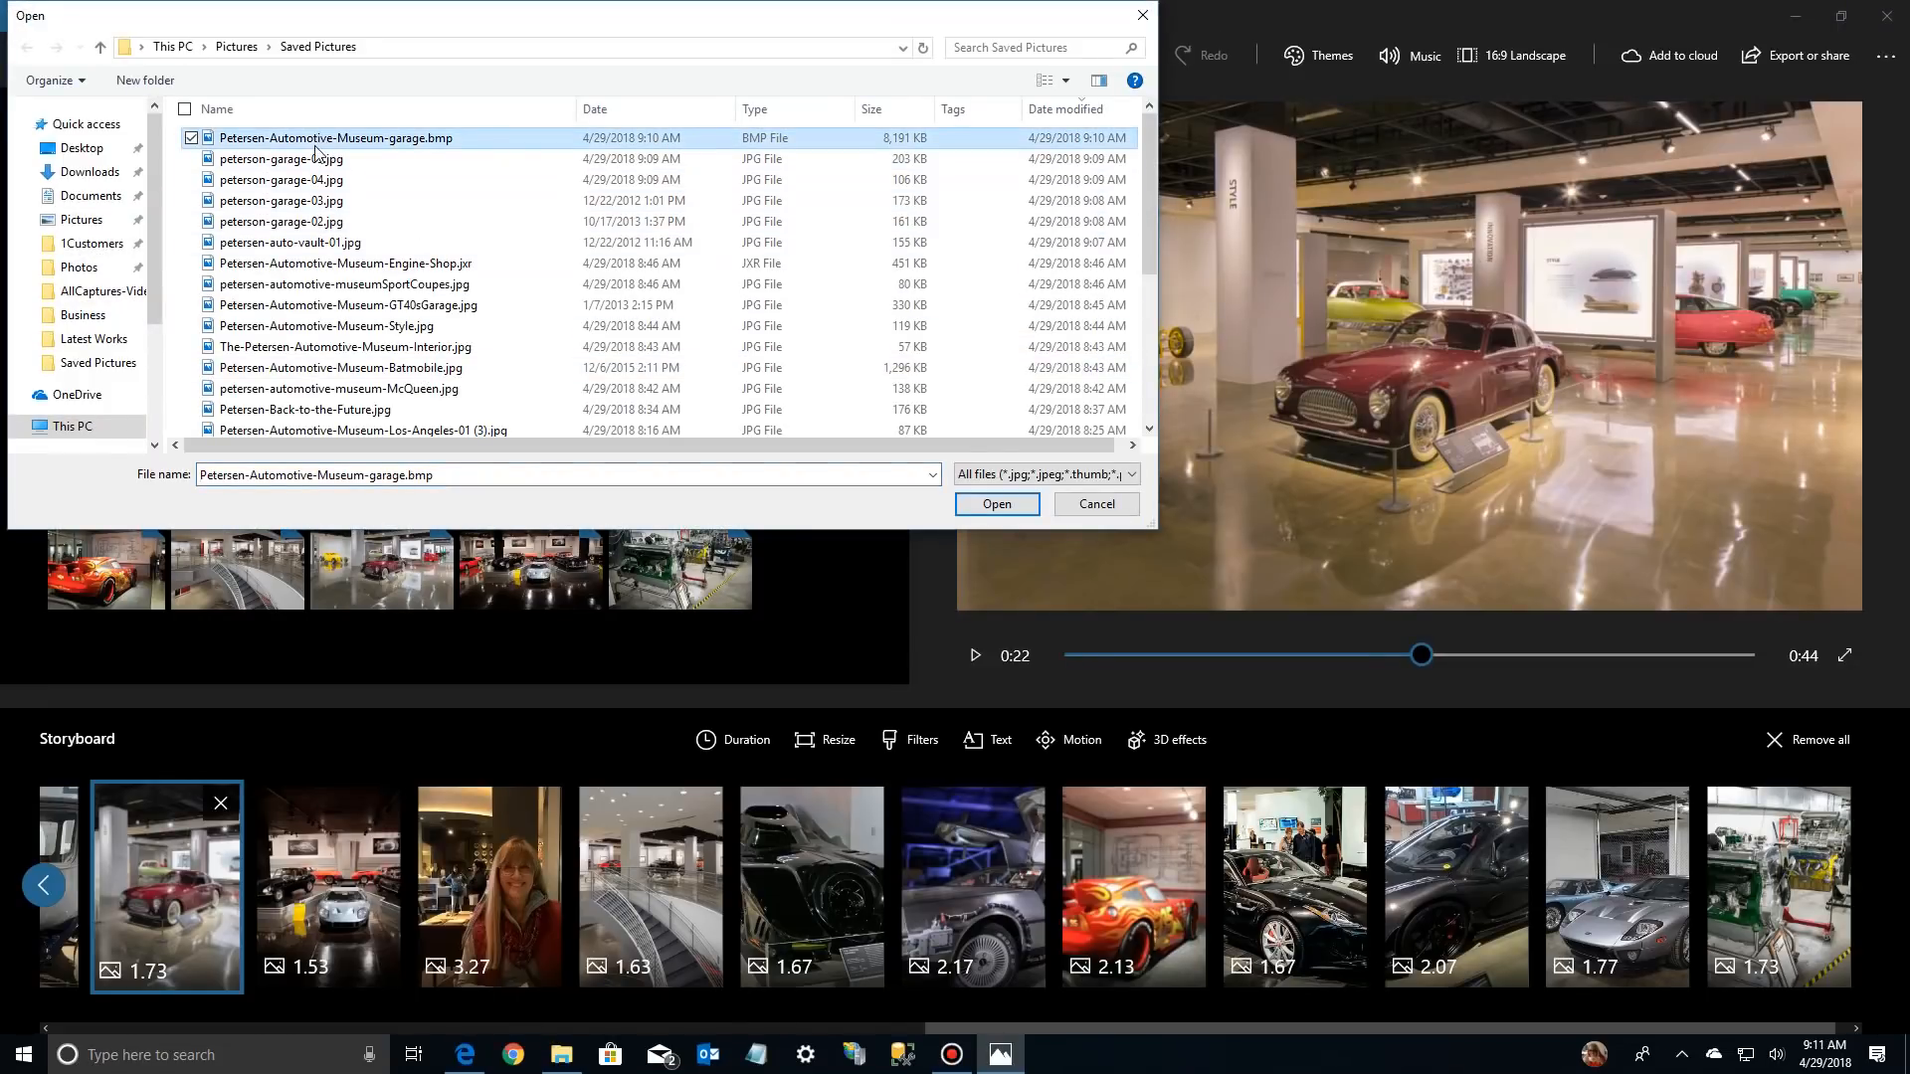
{"action": "left_click", "coordinate": [301, 245], "text": "shift"}
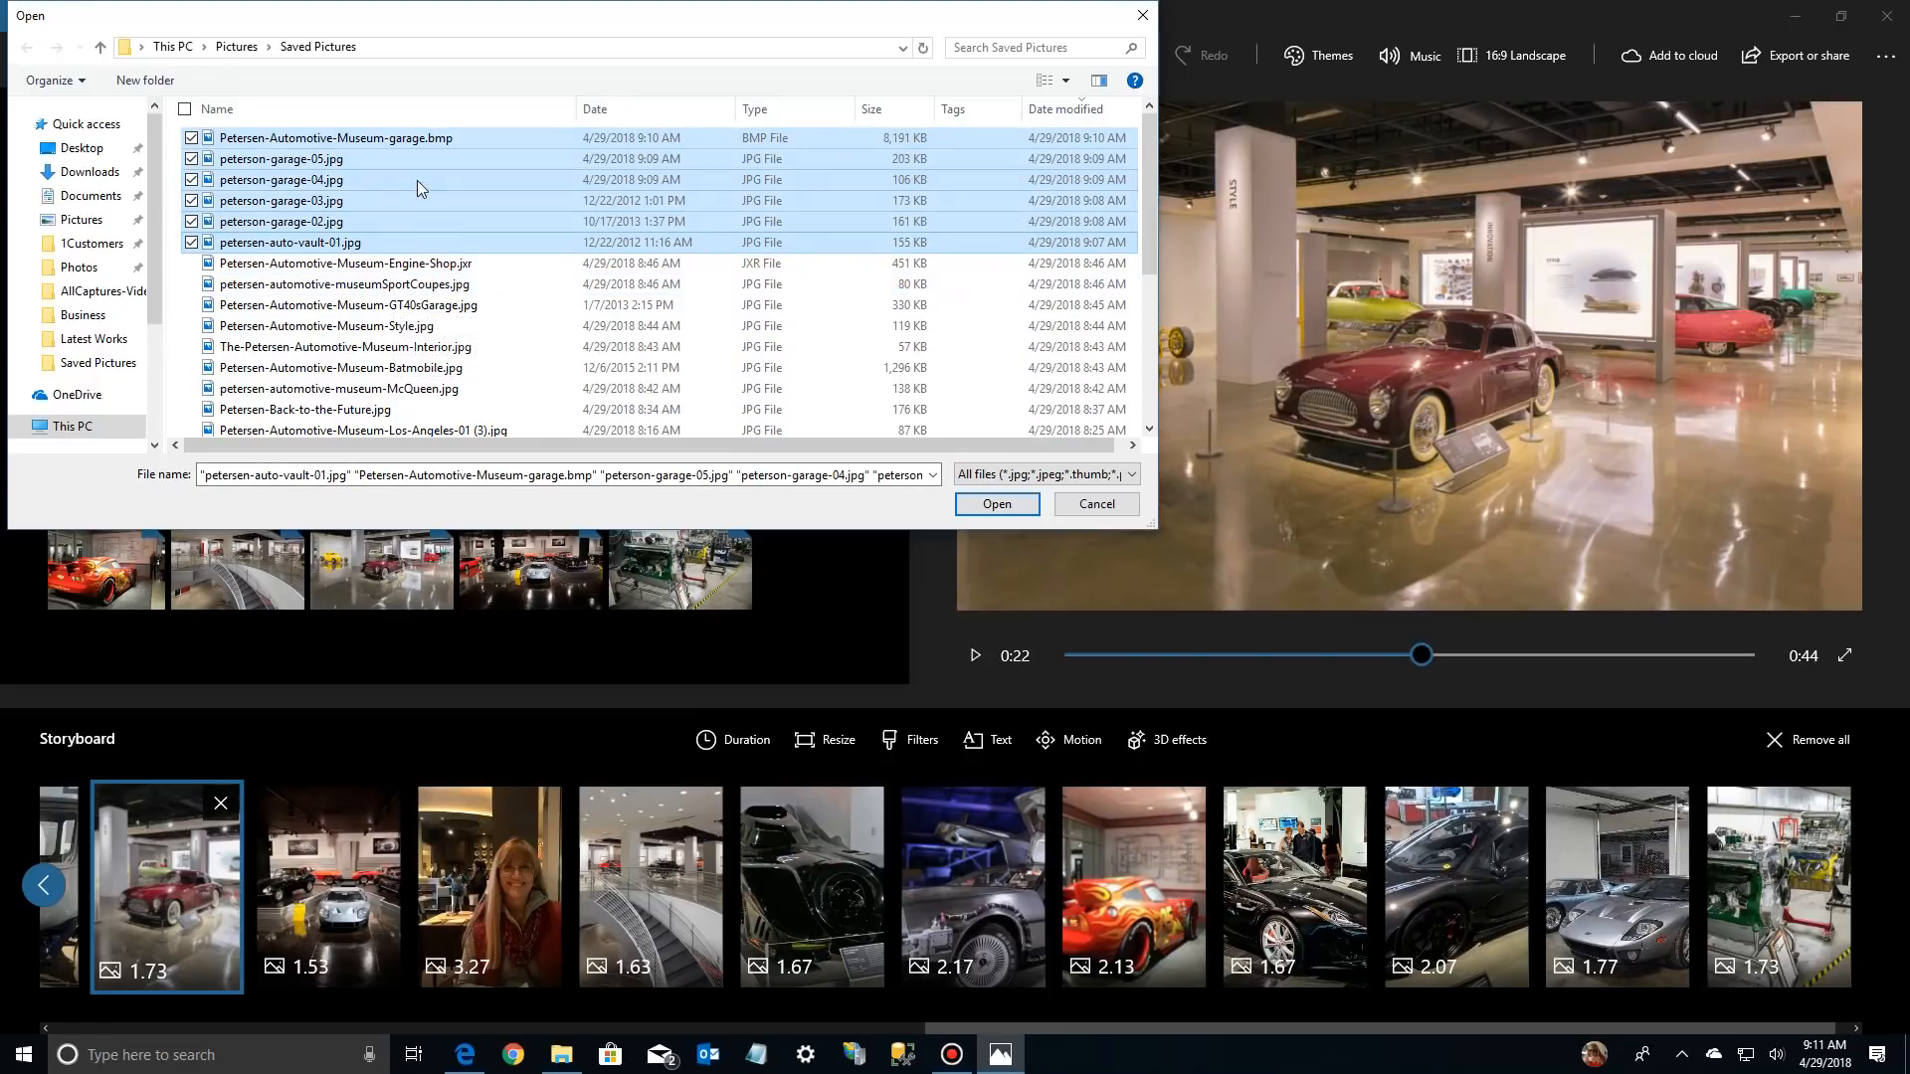
{"action": "left_click", "coordinate": [998, 503]}
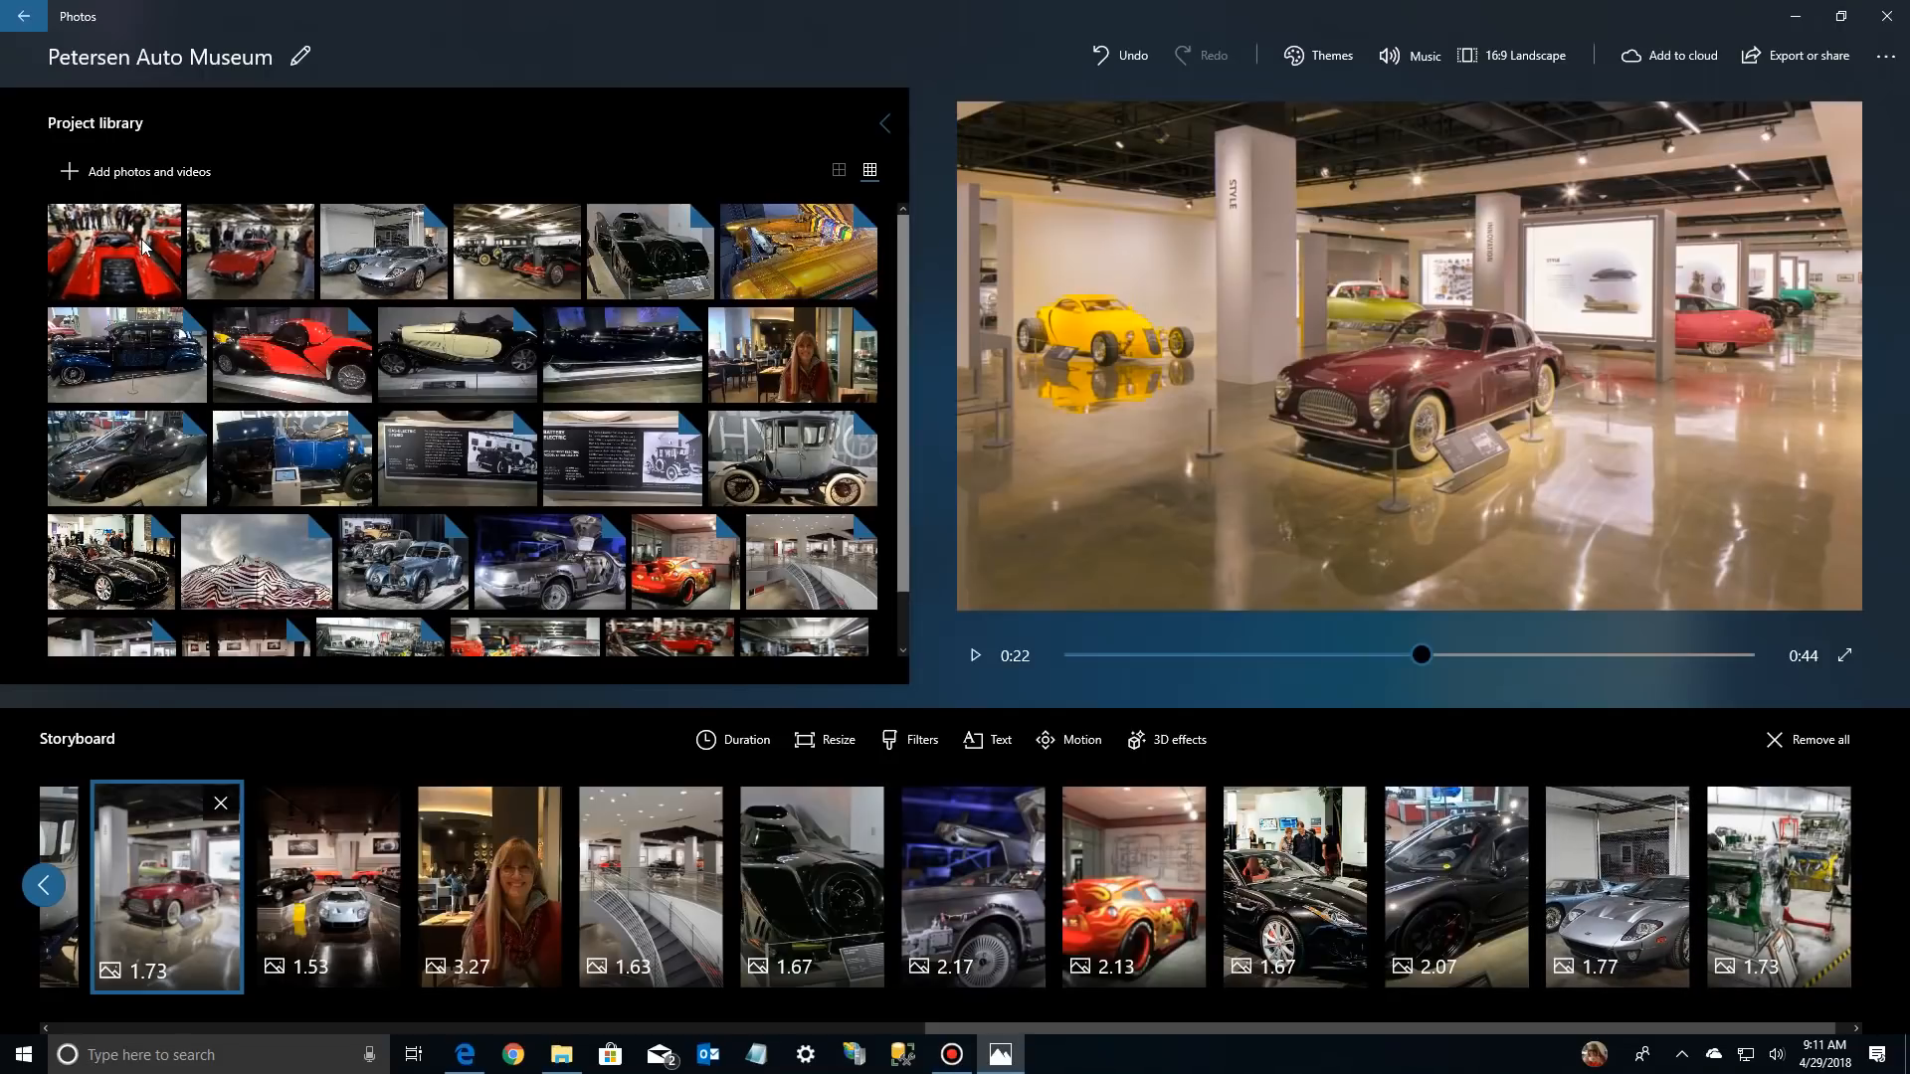
Insert the red open-top car and red coupe photos after the black Ferrari in the storyboard, and the vintage-car row before it
{"action": "left_click_drag", "start_coordinate": [146, 248], "coordinate": [279, 255]}
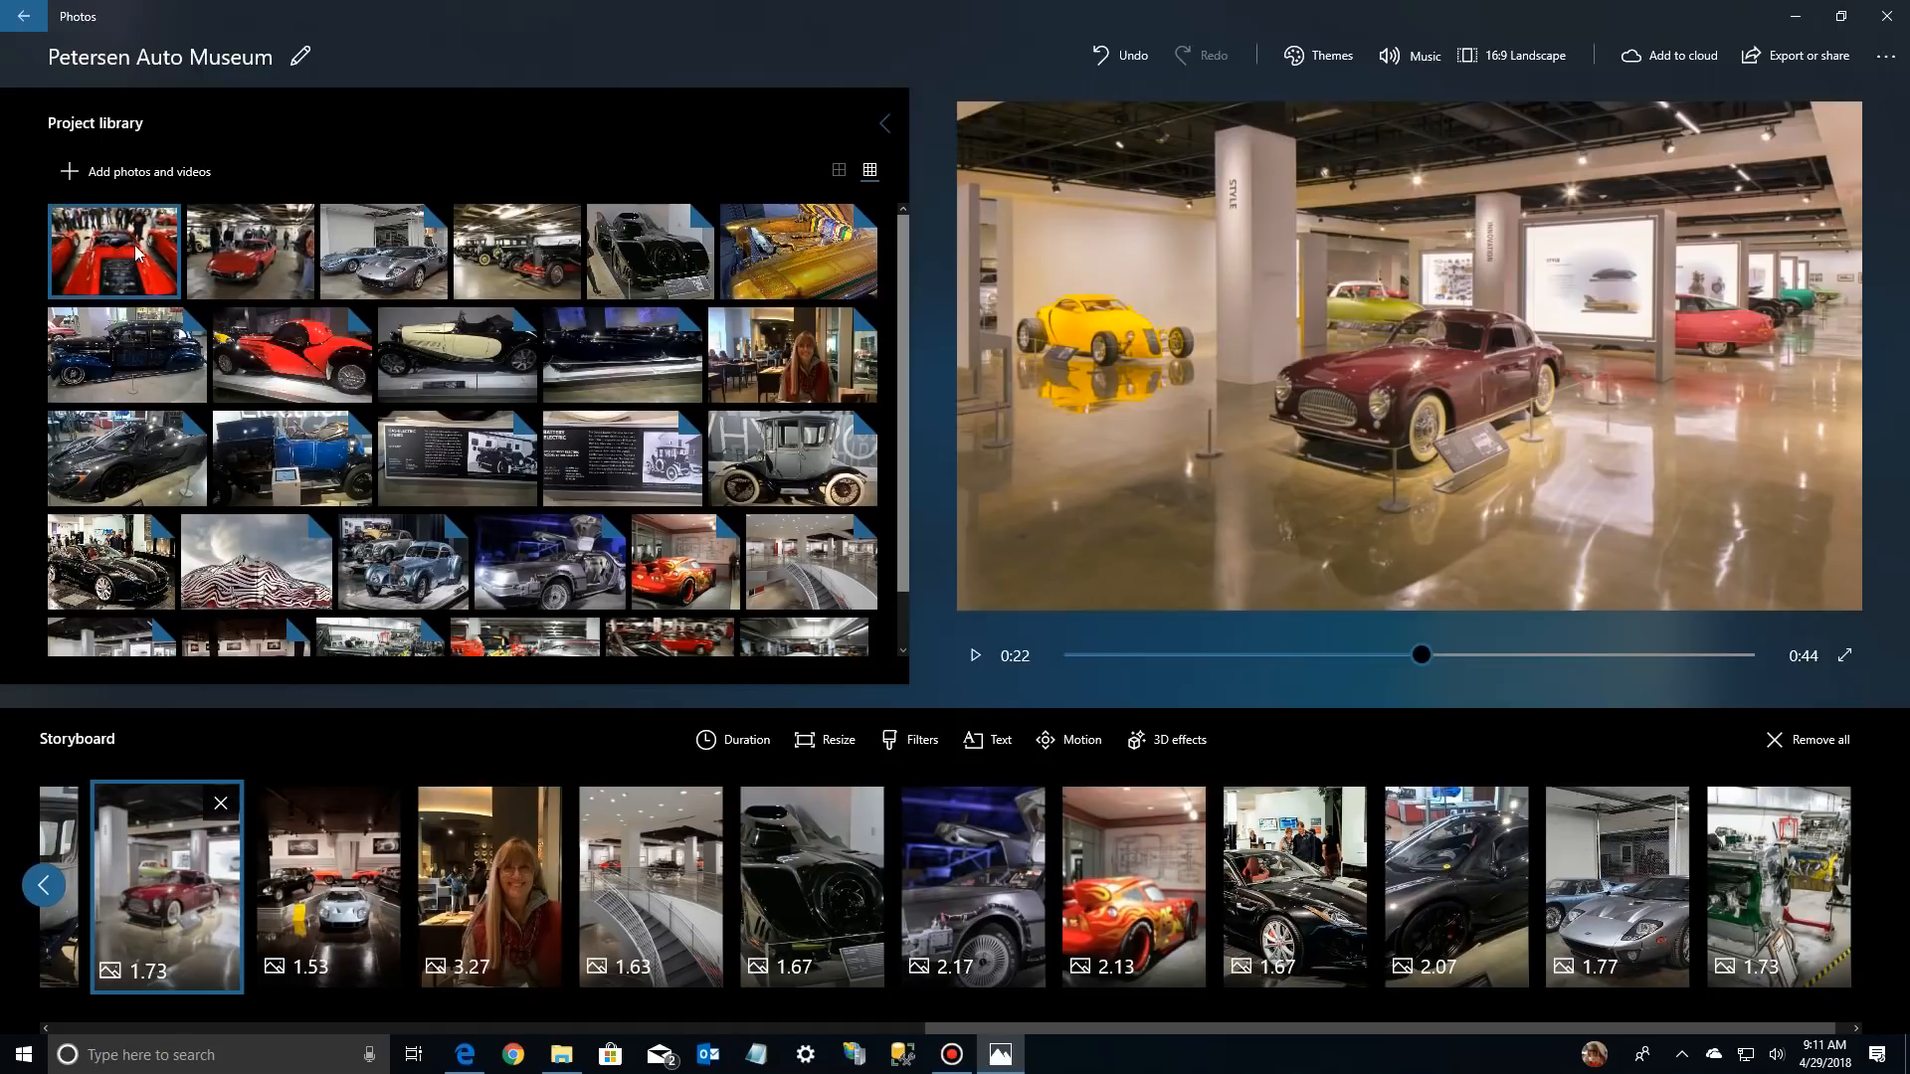
{"action": "left_click_drag", "start_coordinate": [144, 257], "coordinate": [1483, 918]}
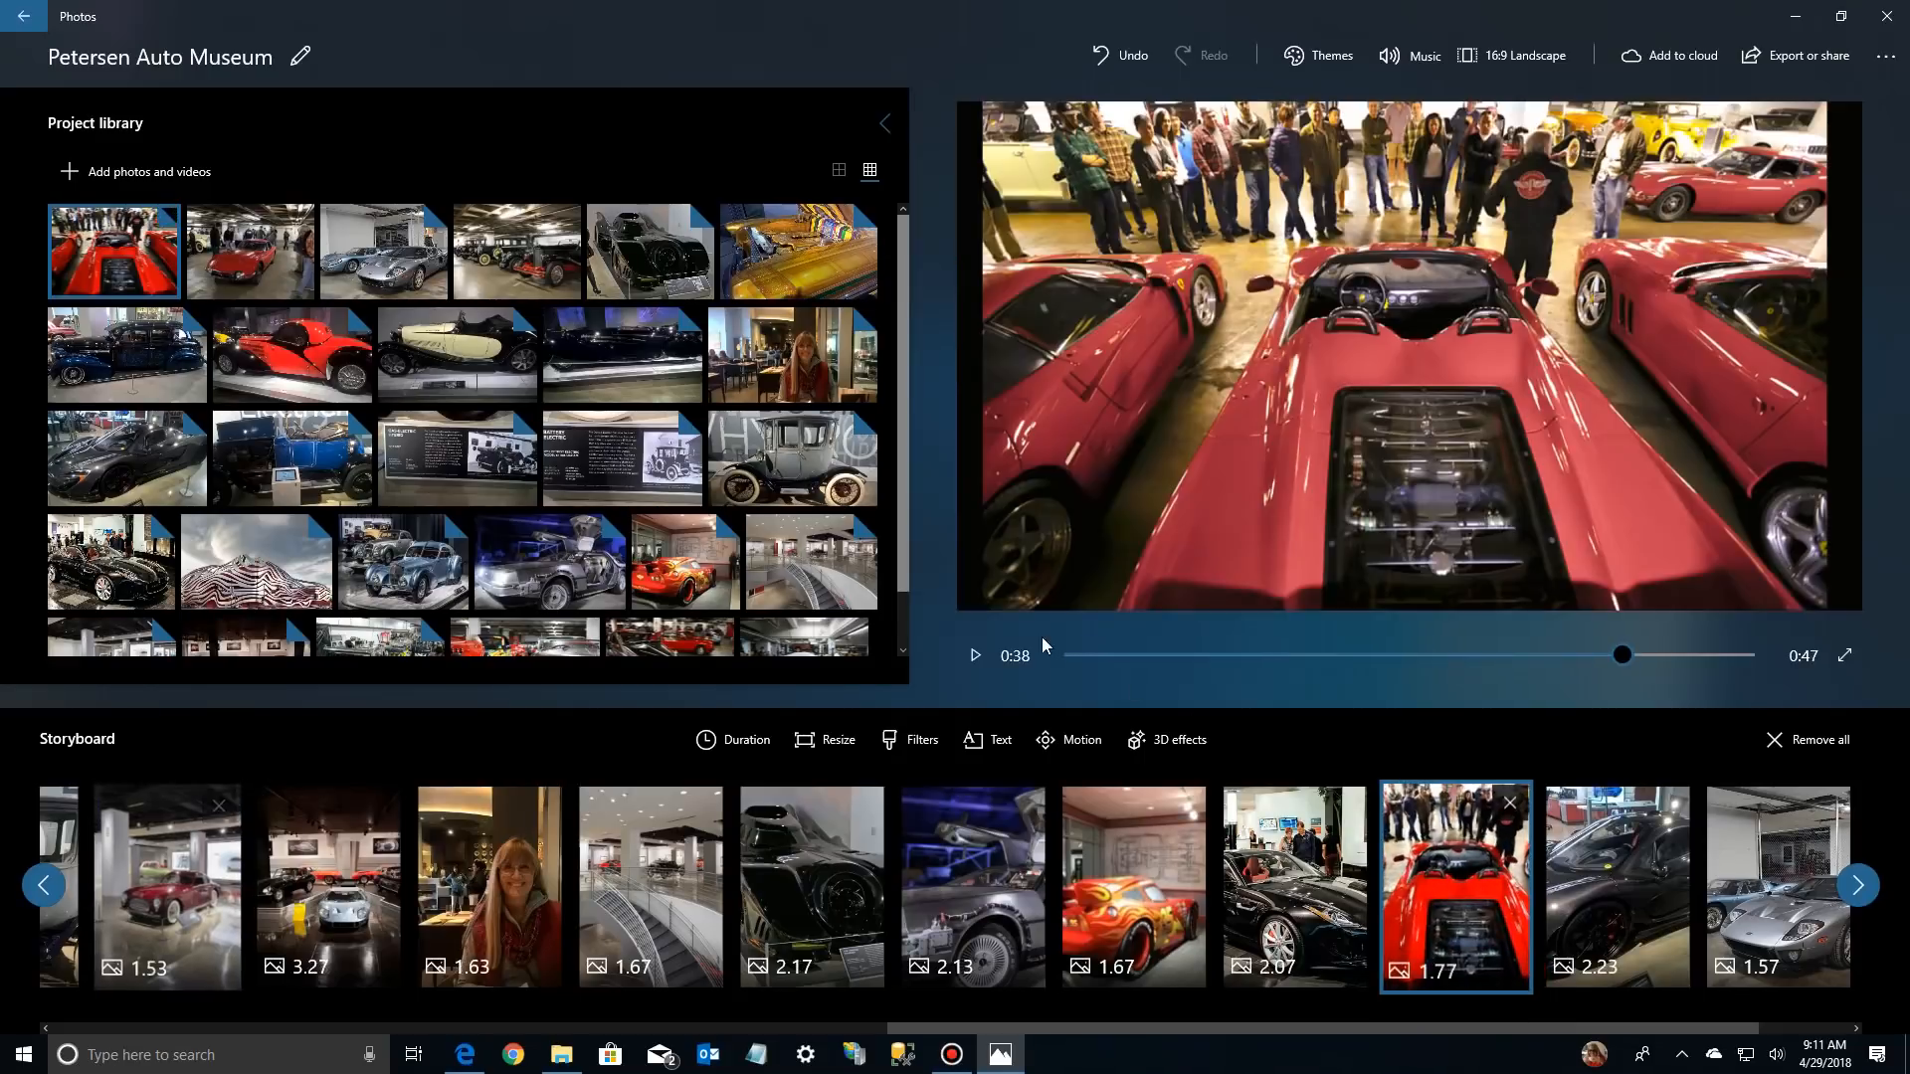
{"action": "left_click_drag", "start_coordinate": [249, 250], "coordinate": [1524, 901]}
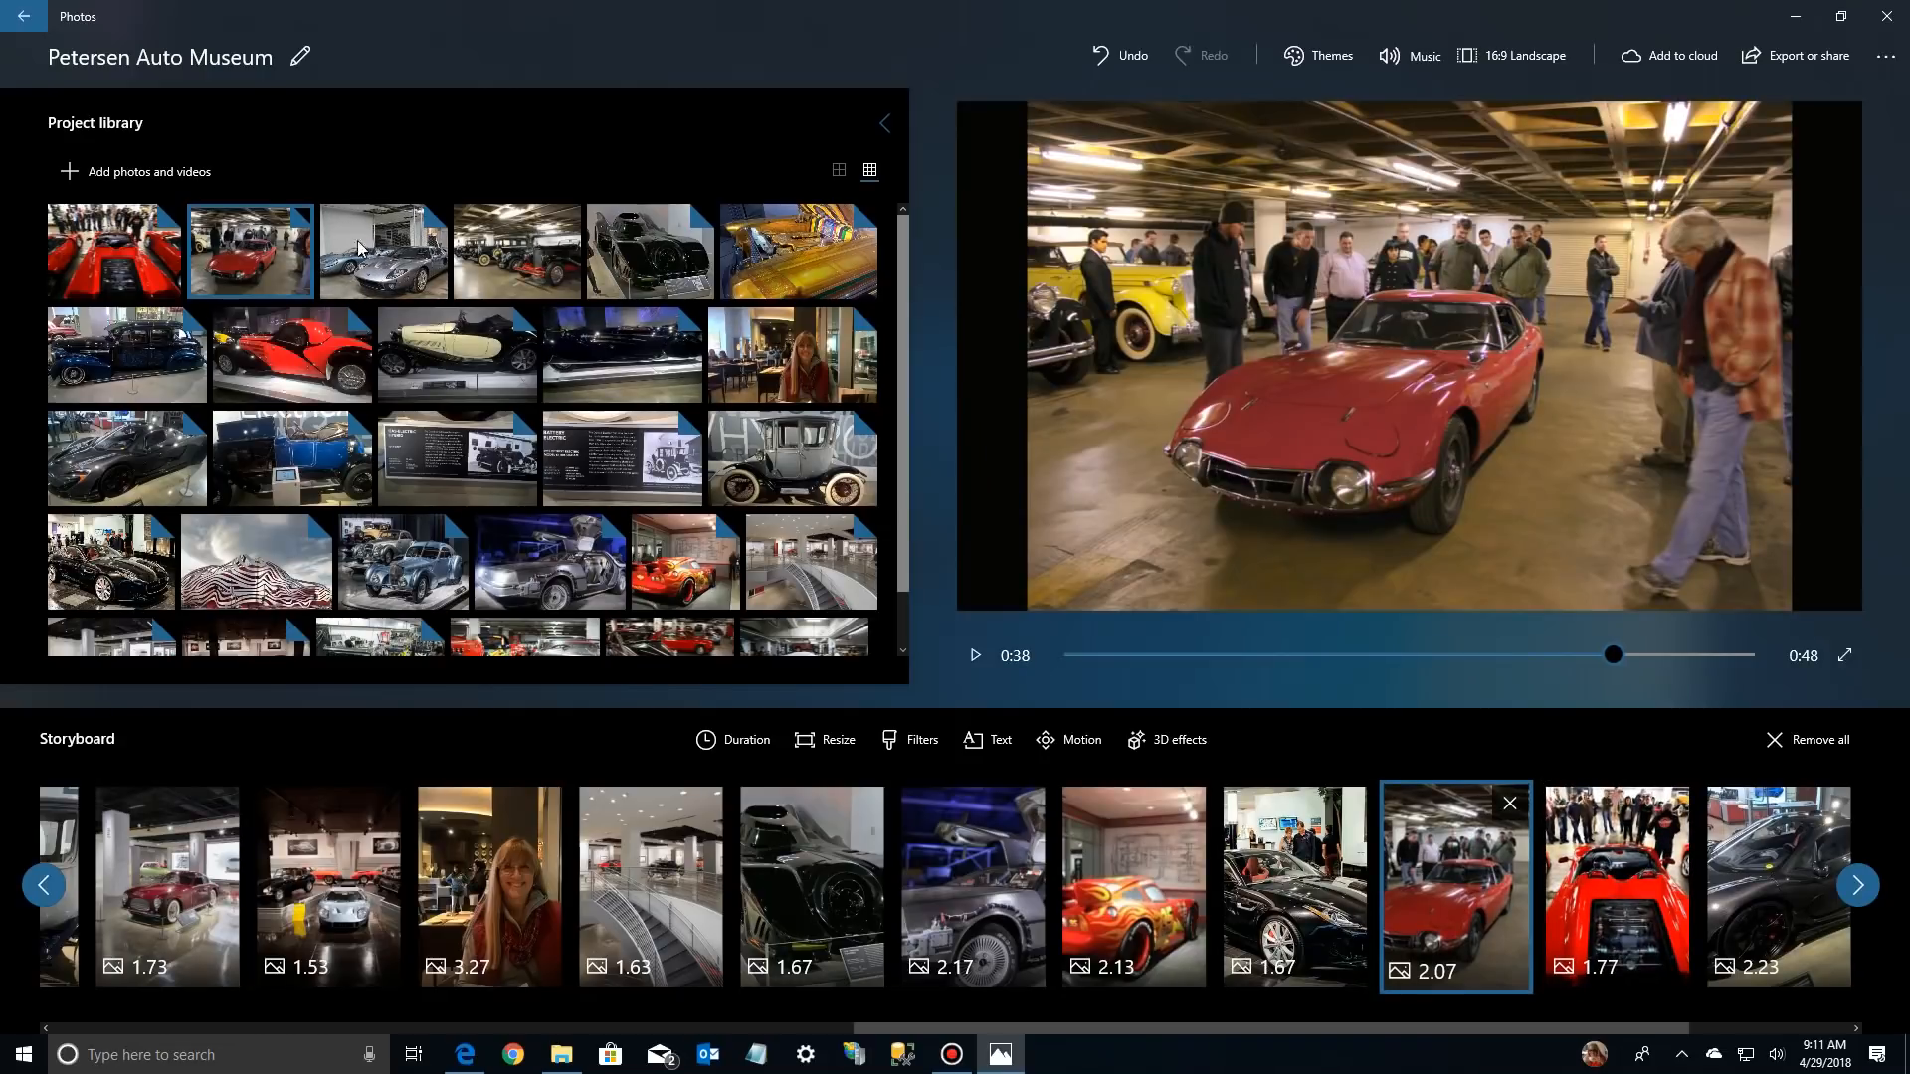
{"action": "left_click_drag", "start_coordinate": [514, 251], "coordinate": [1333, 904]}
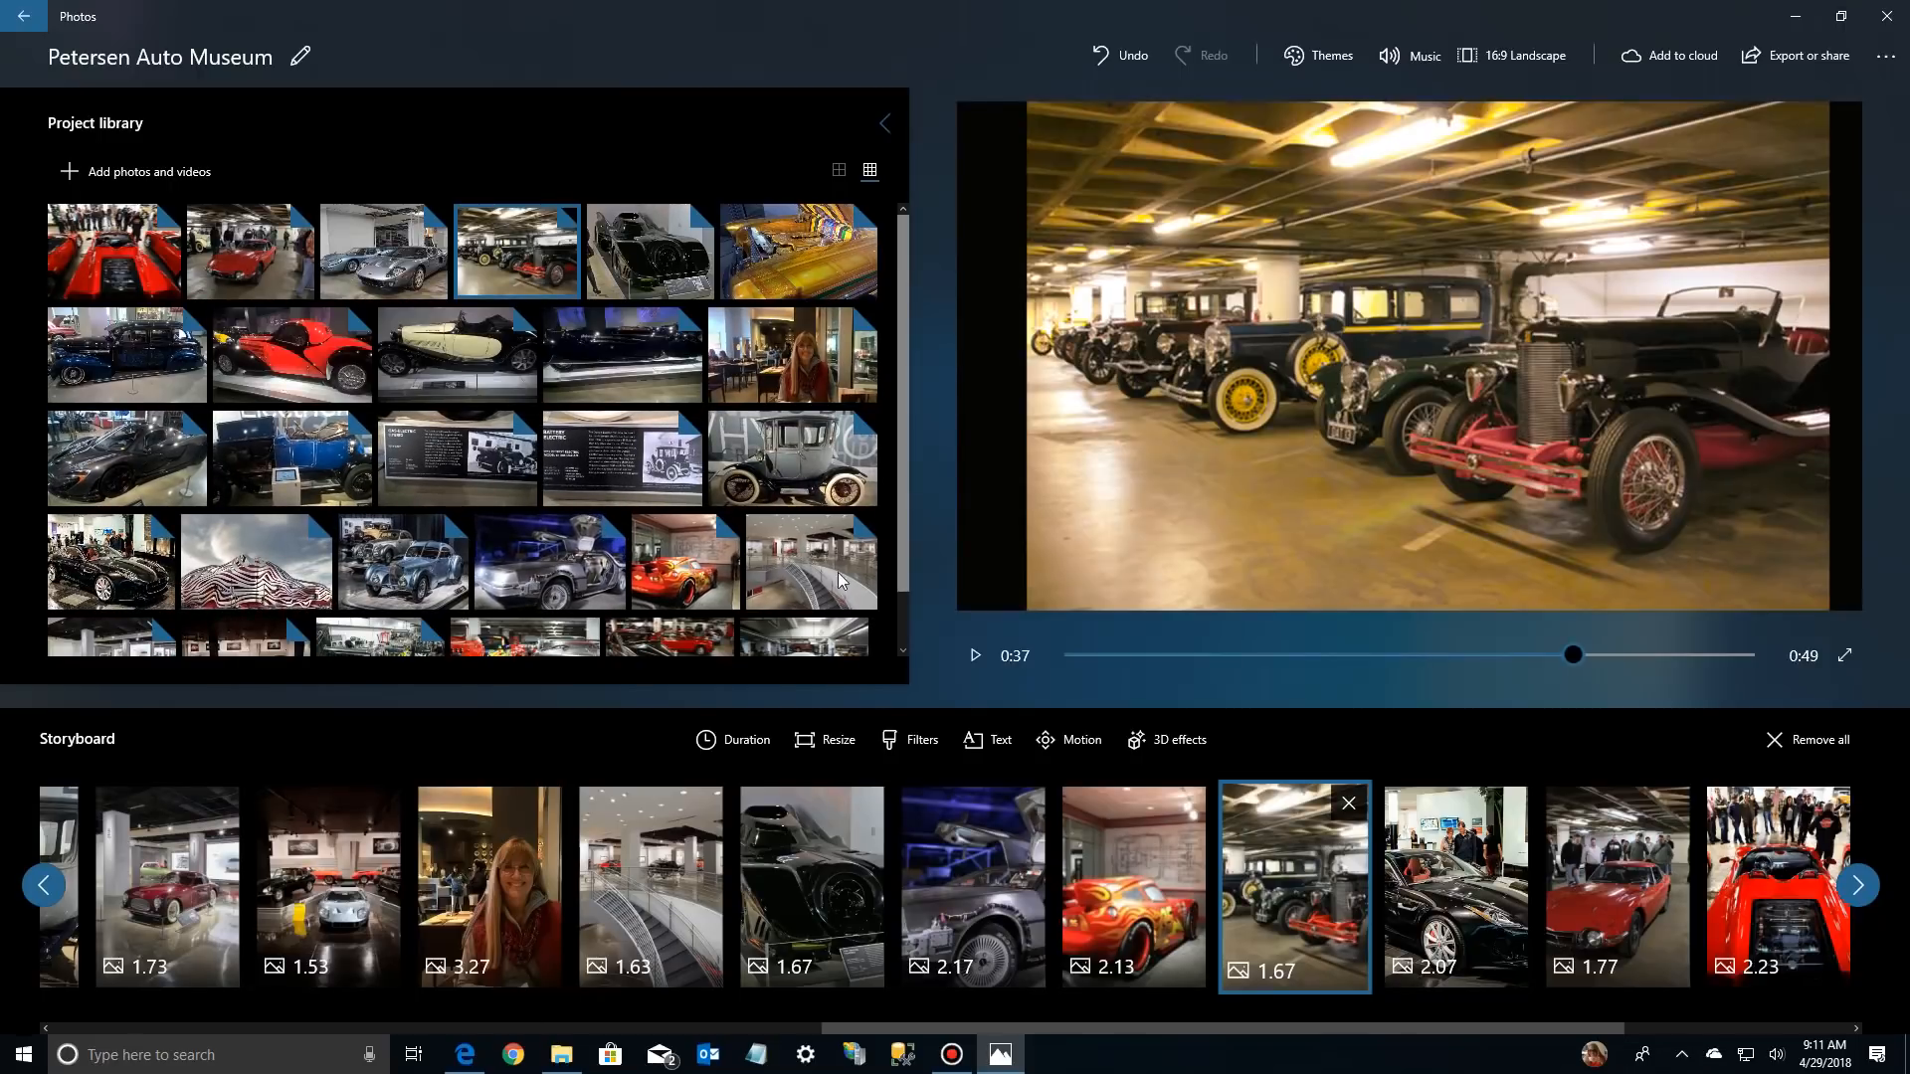
Insert the blue coupe, the black classic with the chrome grille and the Bugatti garage photos before the vintage-car row in the storyboard
{"action": "scroll", "coordinate": [906, 569], "scroll_direction": "down", "scroll_amount": 2}
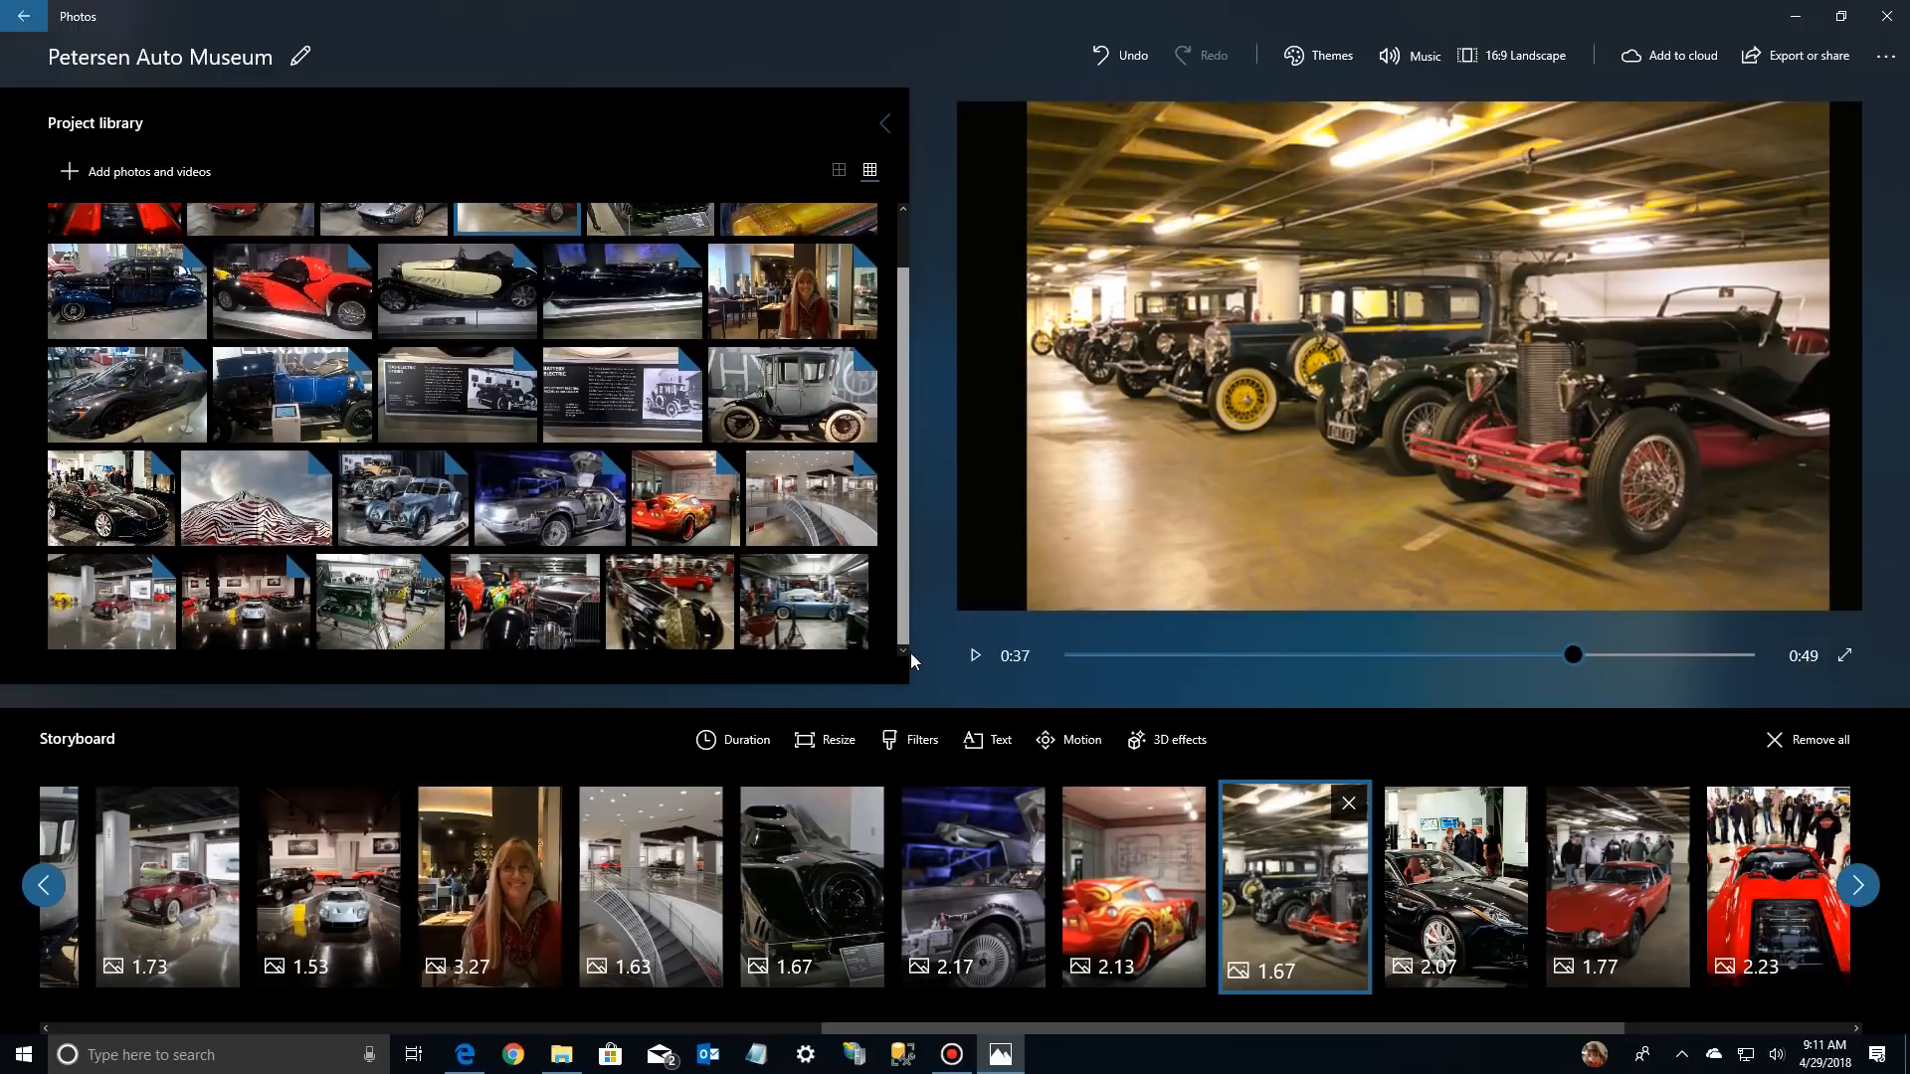
{"action": "left_click_drag", "start_coordinate": [911, 651], "coordinate": [1338, 886]}
{"action": "left_click_drag", "start_coordinate": [665, 588], "coordinate": [1273, 894]}
{"action": "left_click_drag", "start_coordinate": [524, 602], "coordinate": [869, 798]}
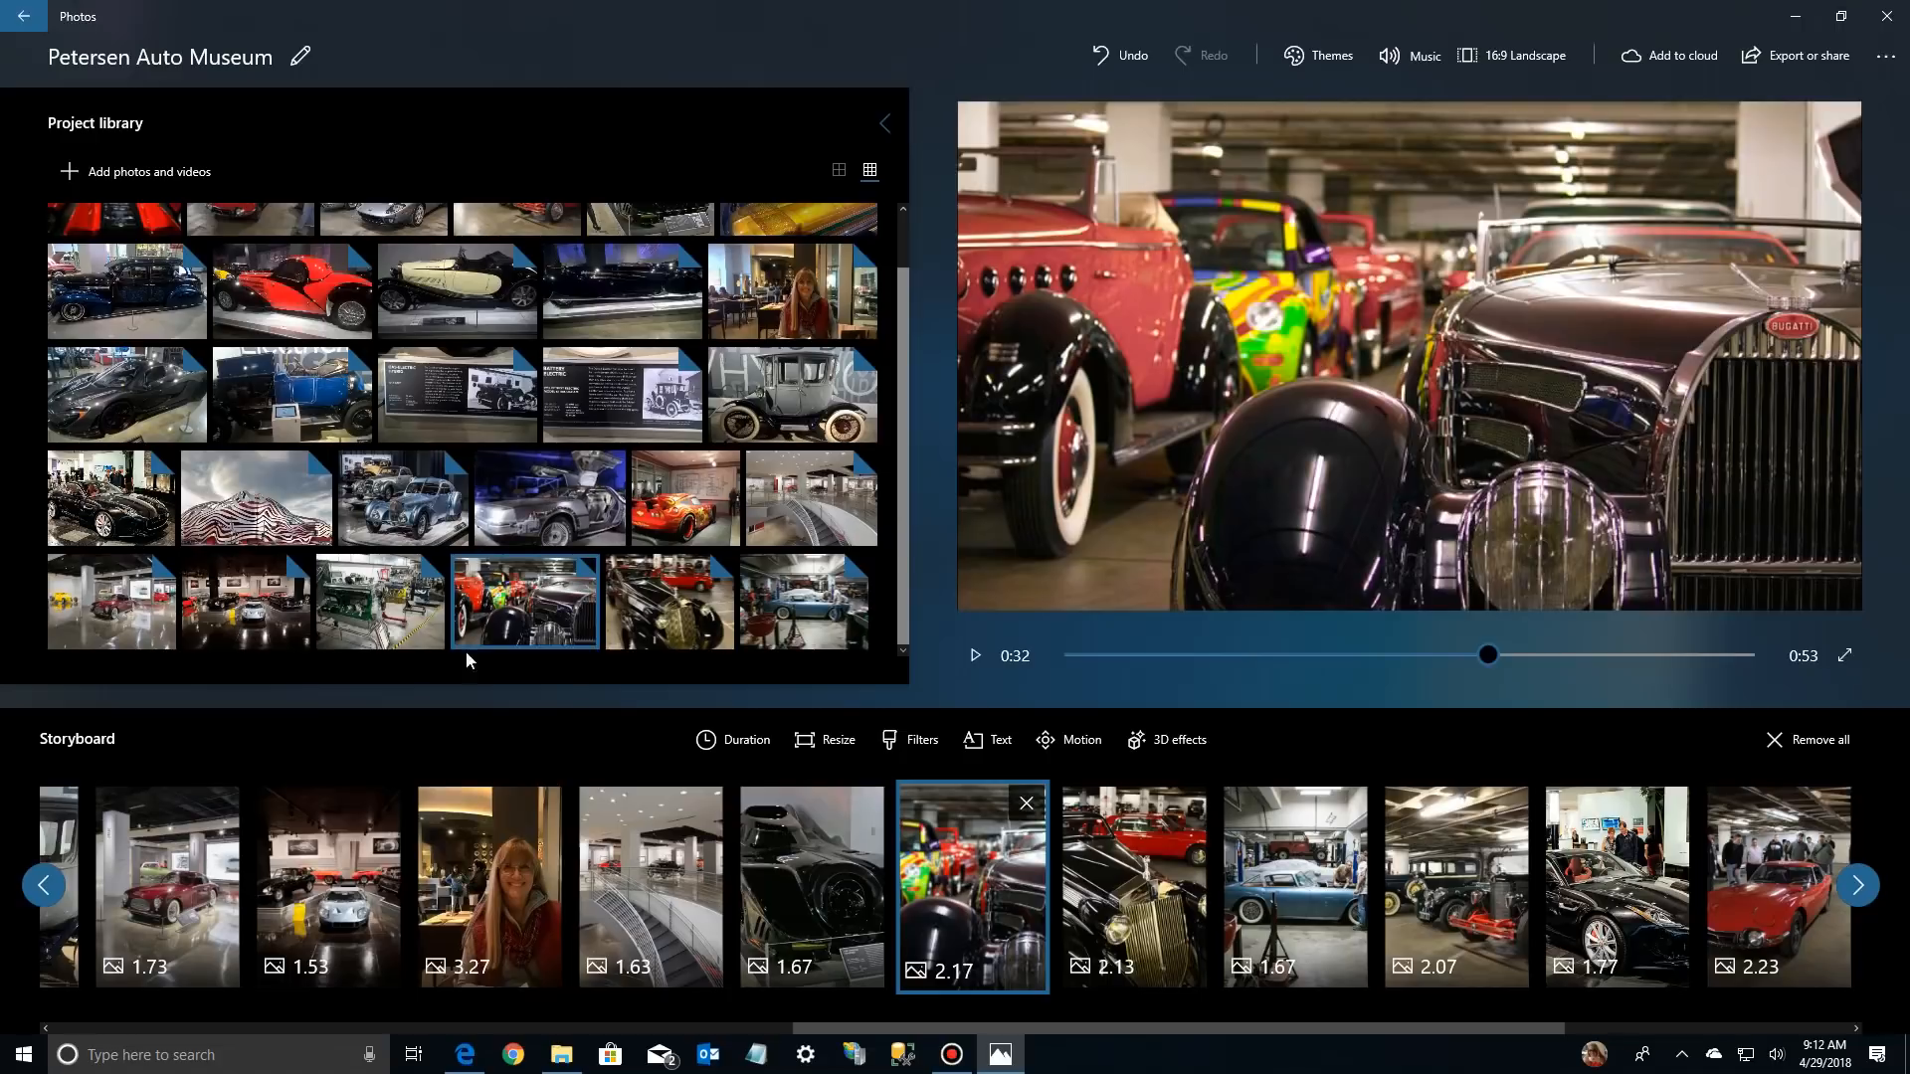
Review the order of the storyboard photos from the opening building shot through to the garage pictures
{"action": "left_click", "coordinate": [44, 885]}
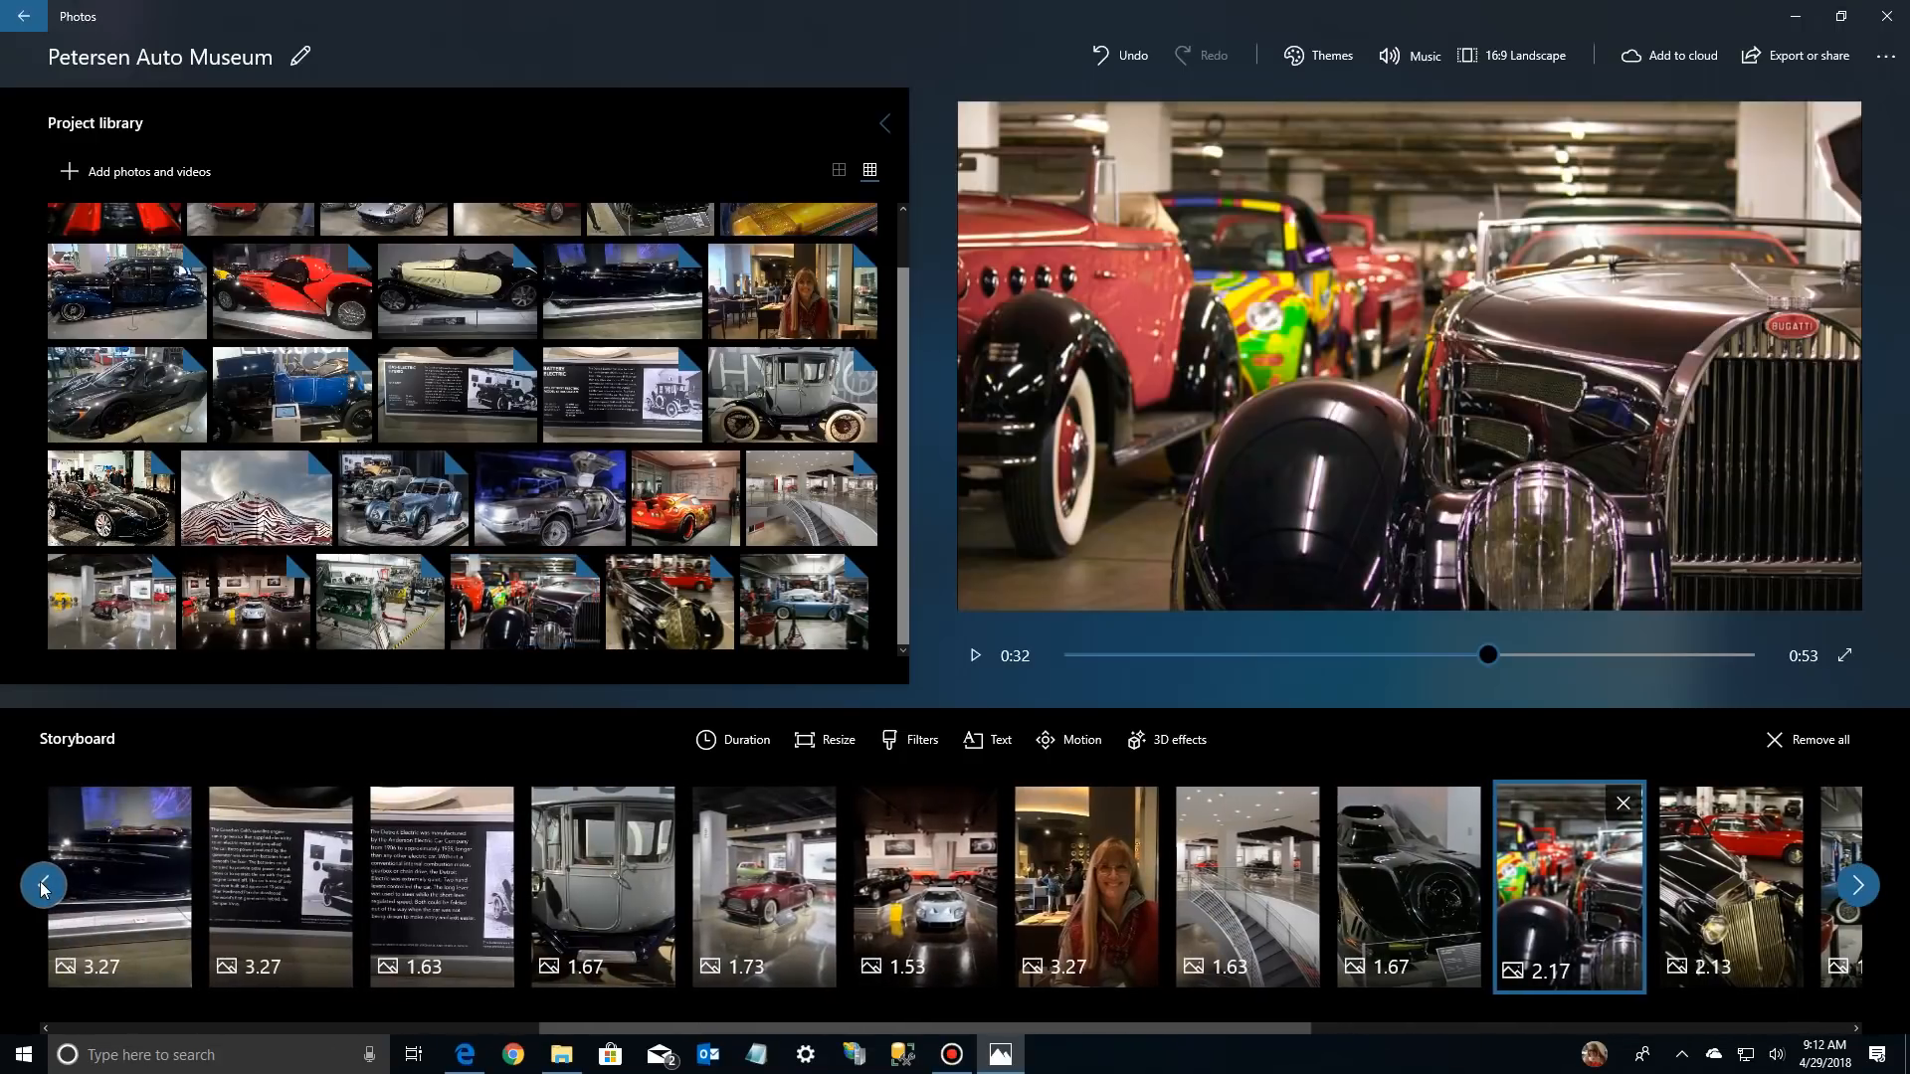
{"action": "left_click", "coordinate": [44, 886]}
{"action": "left_click", "coordinate": [44, 885]}
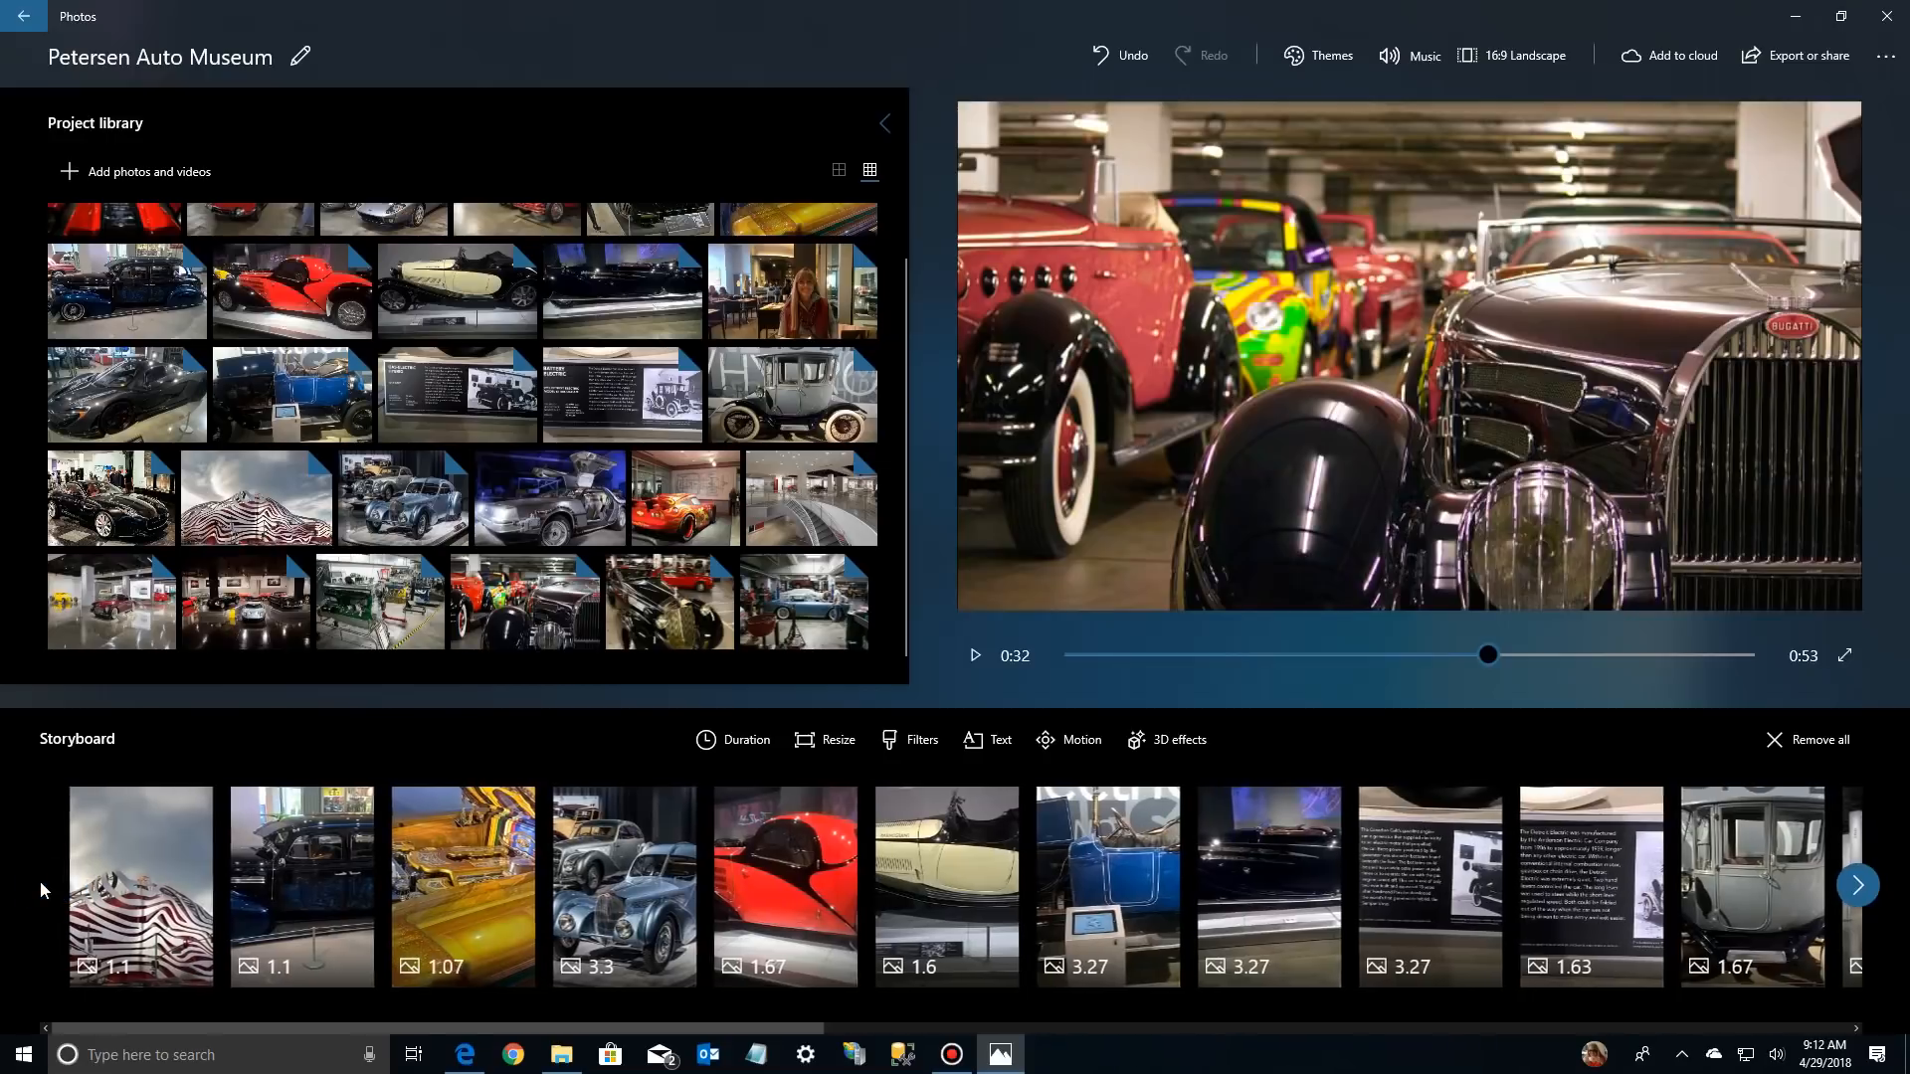
{"action": "left_click", "coordinate": [1859, 886]}
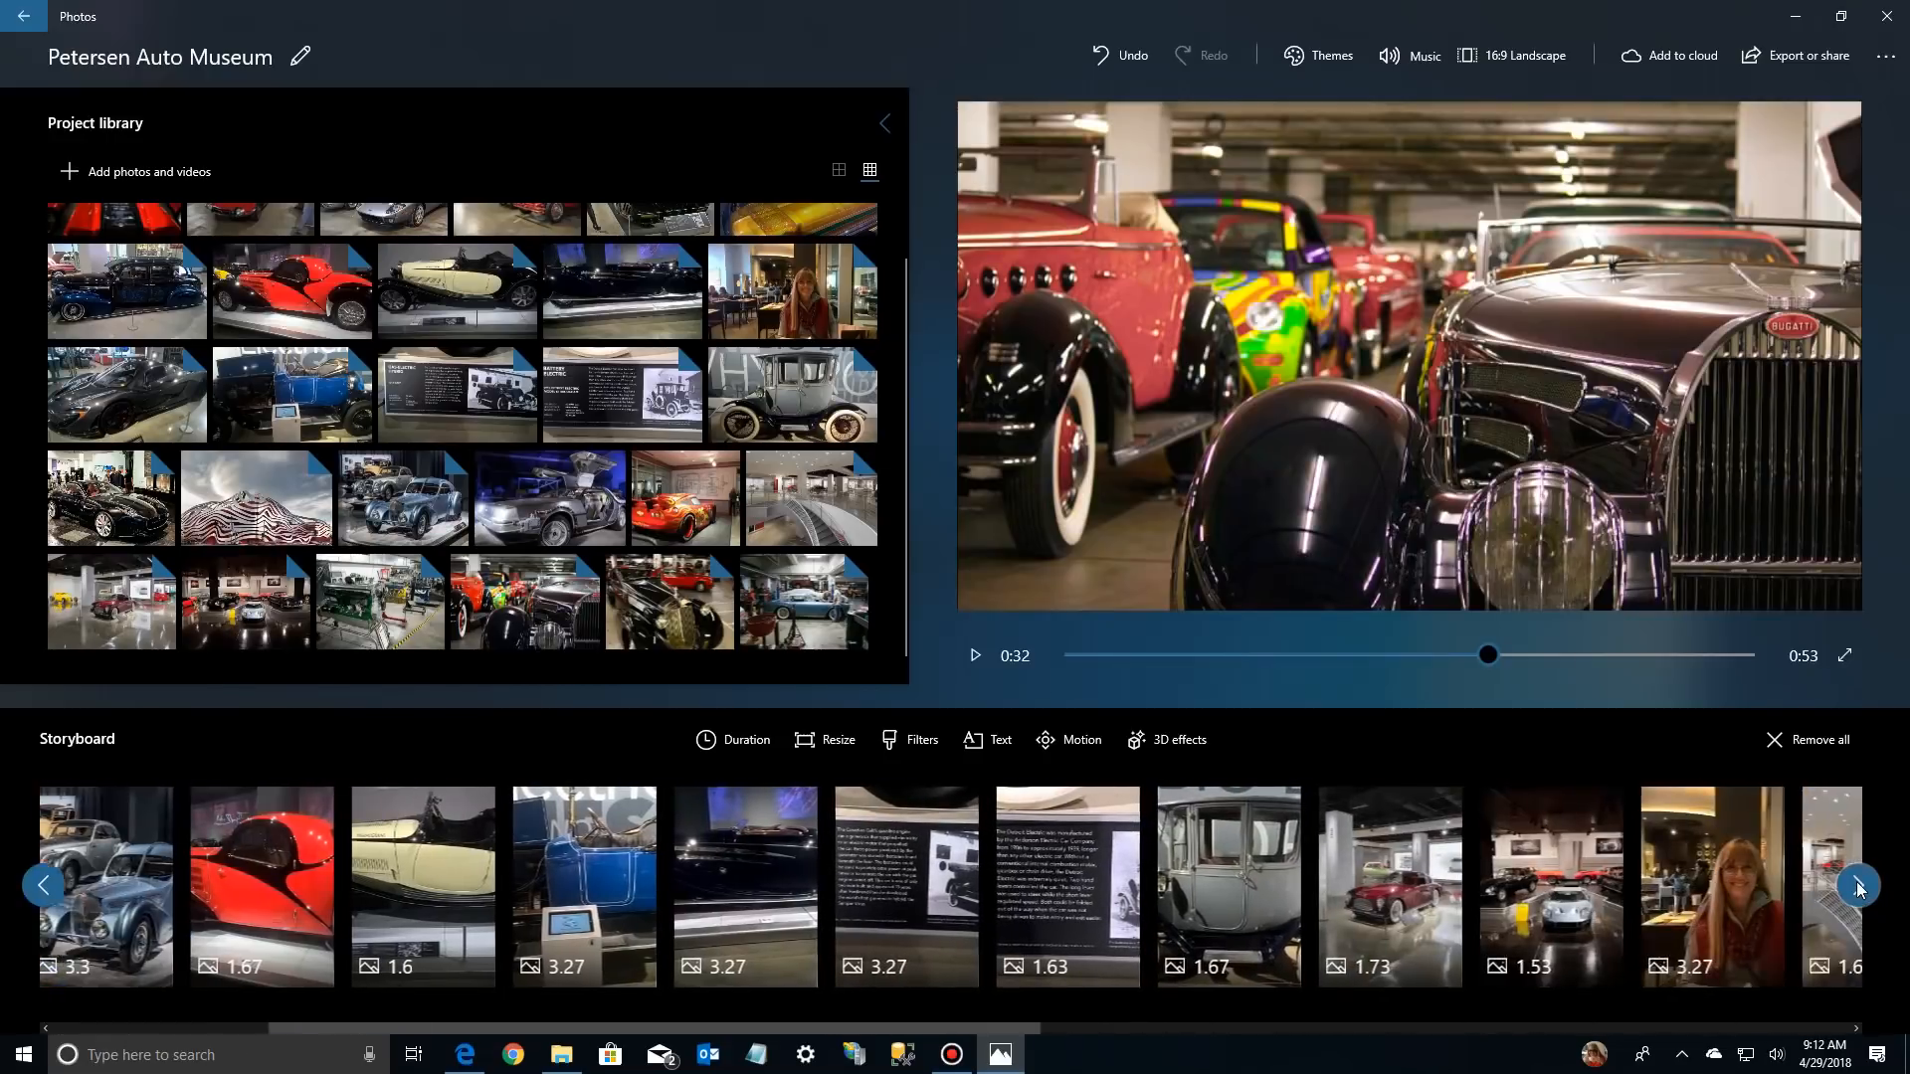
{"action": "left_click", "coordinate": [1859, 887]}
{"action": "left_click", "coordinate": [1859, 887]}
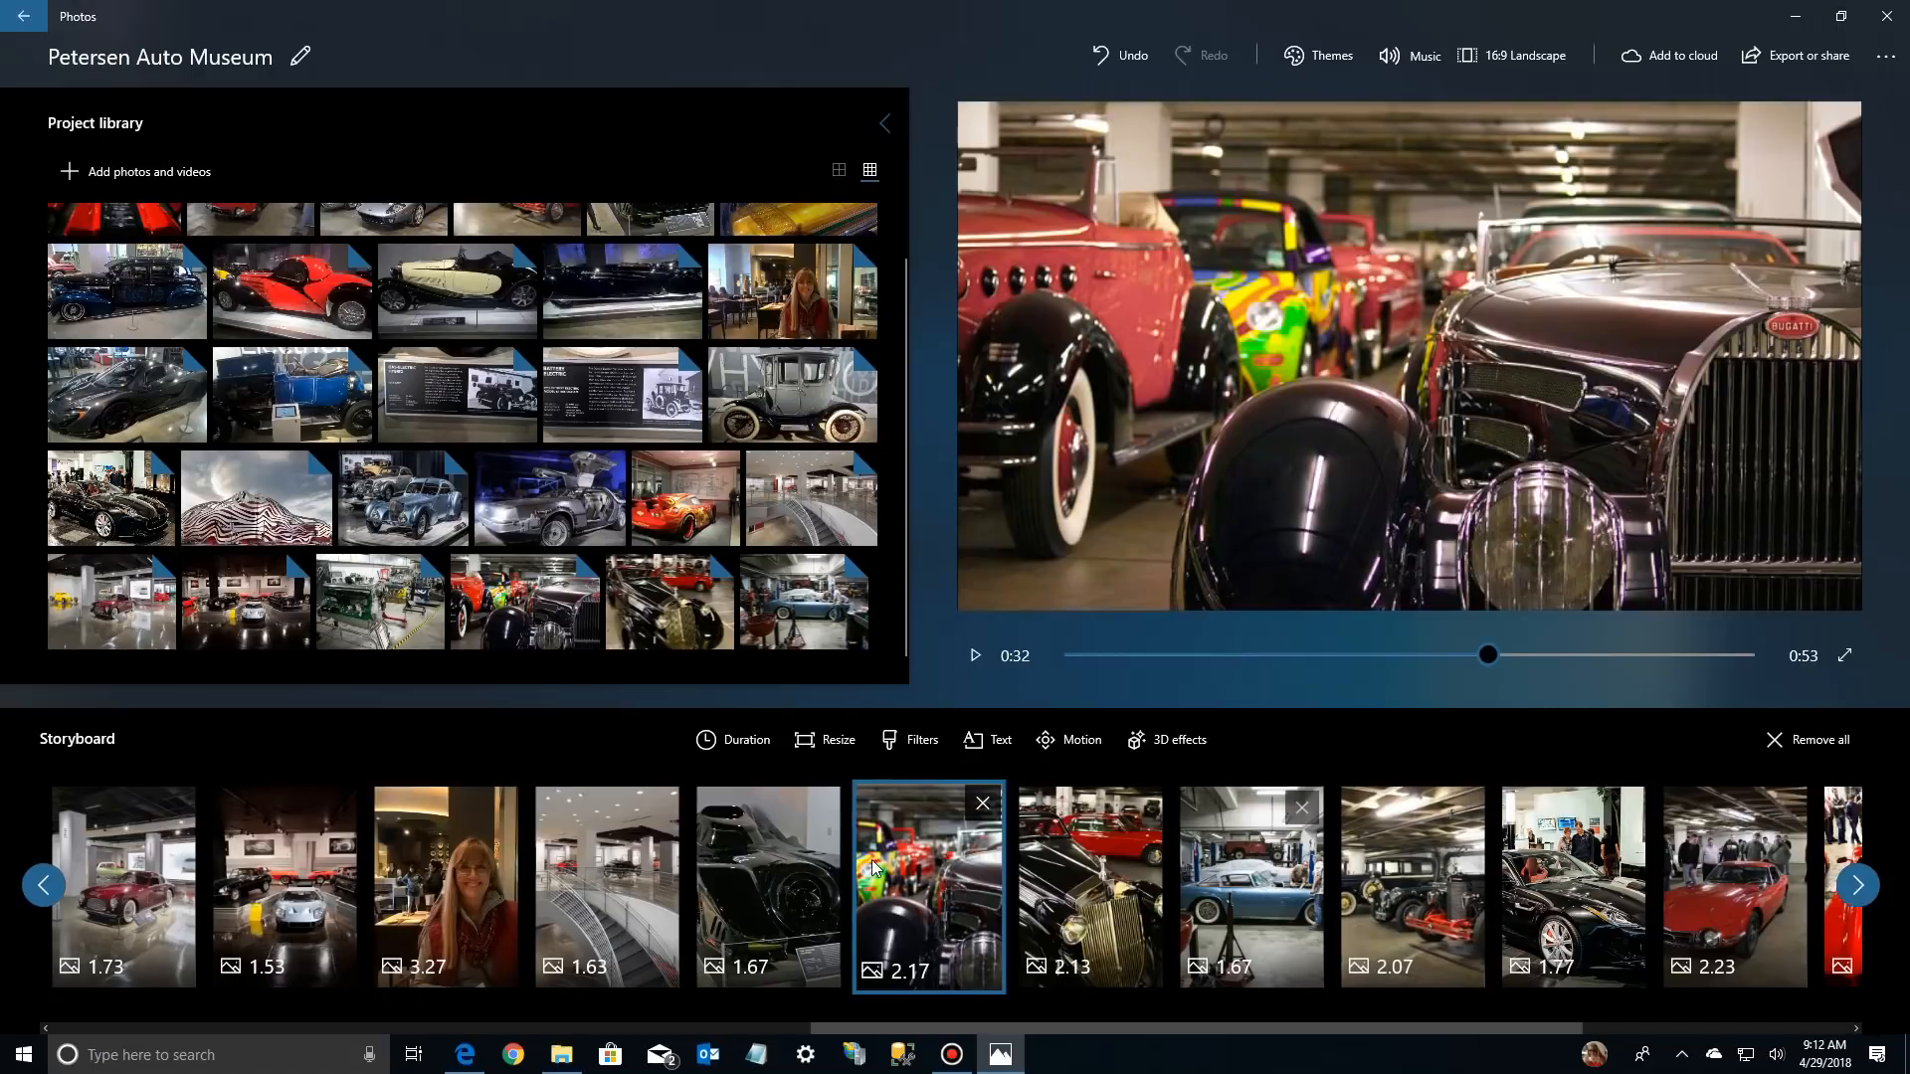
Insert the Lightning McQueen photo and the DeLorean photo after the staircase picture in the storyboard, and check the neighbouring photos
{"action": "left_click_drag", "start_coordinate": [550, 498], "coordinate": [762, 922]}
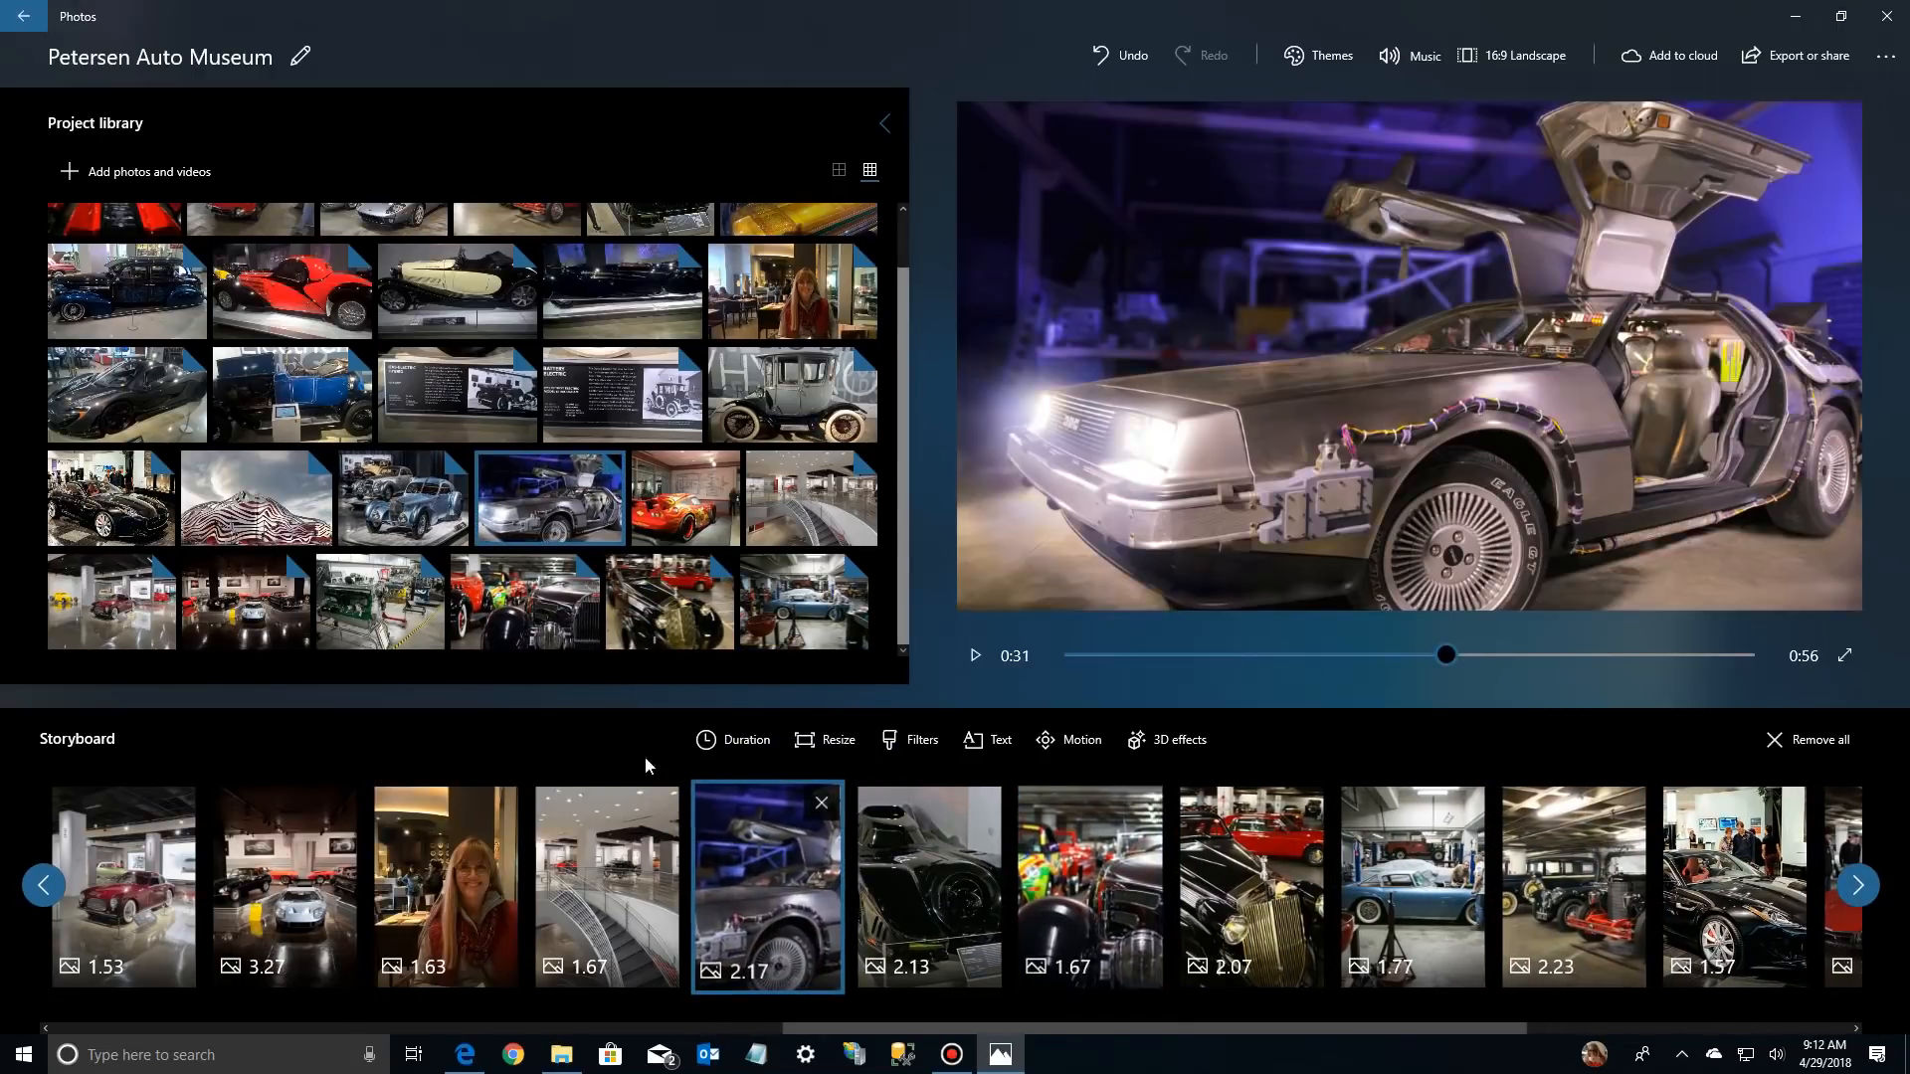
{"action": "left_click_drag", "start_coordinate": [686, 498], "coordinate": [801, 935]}
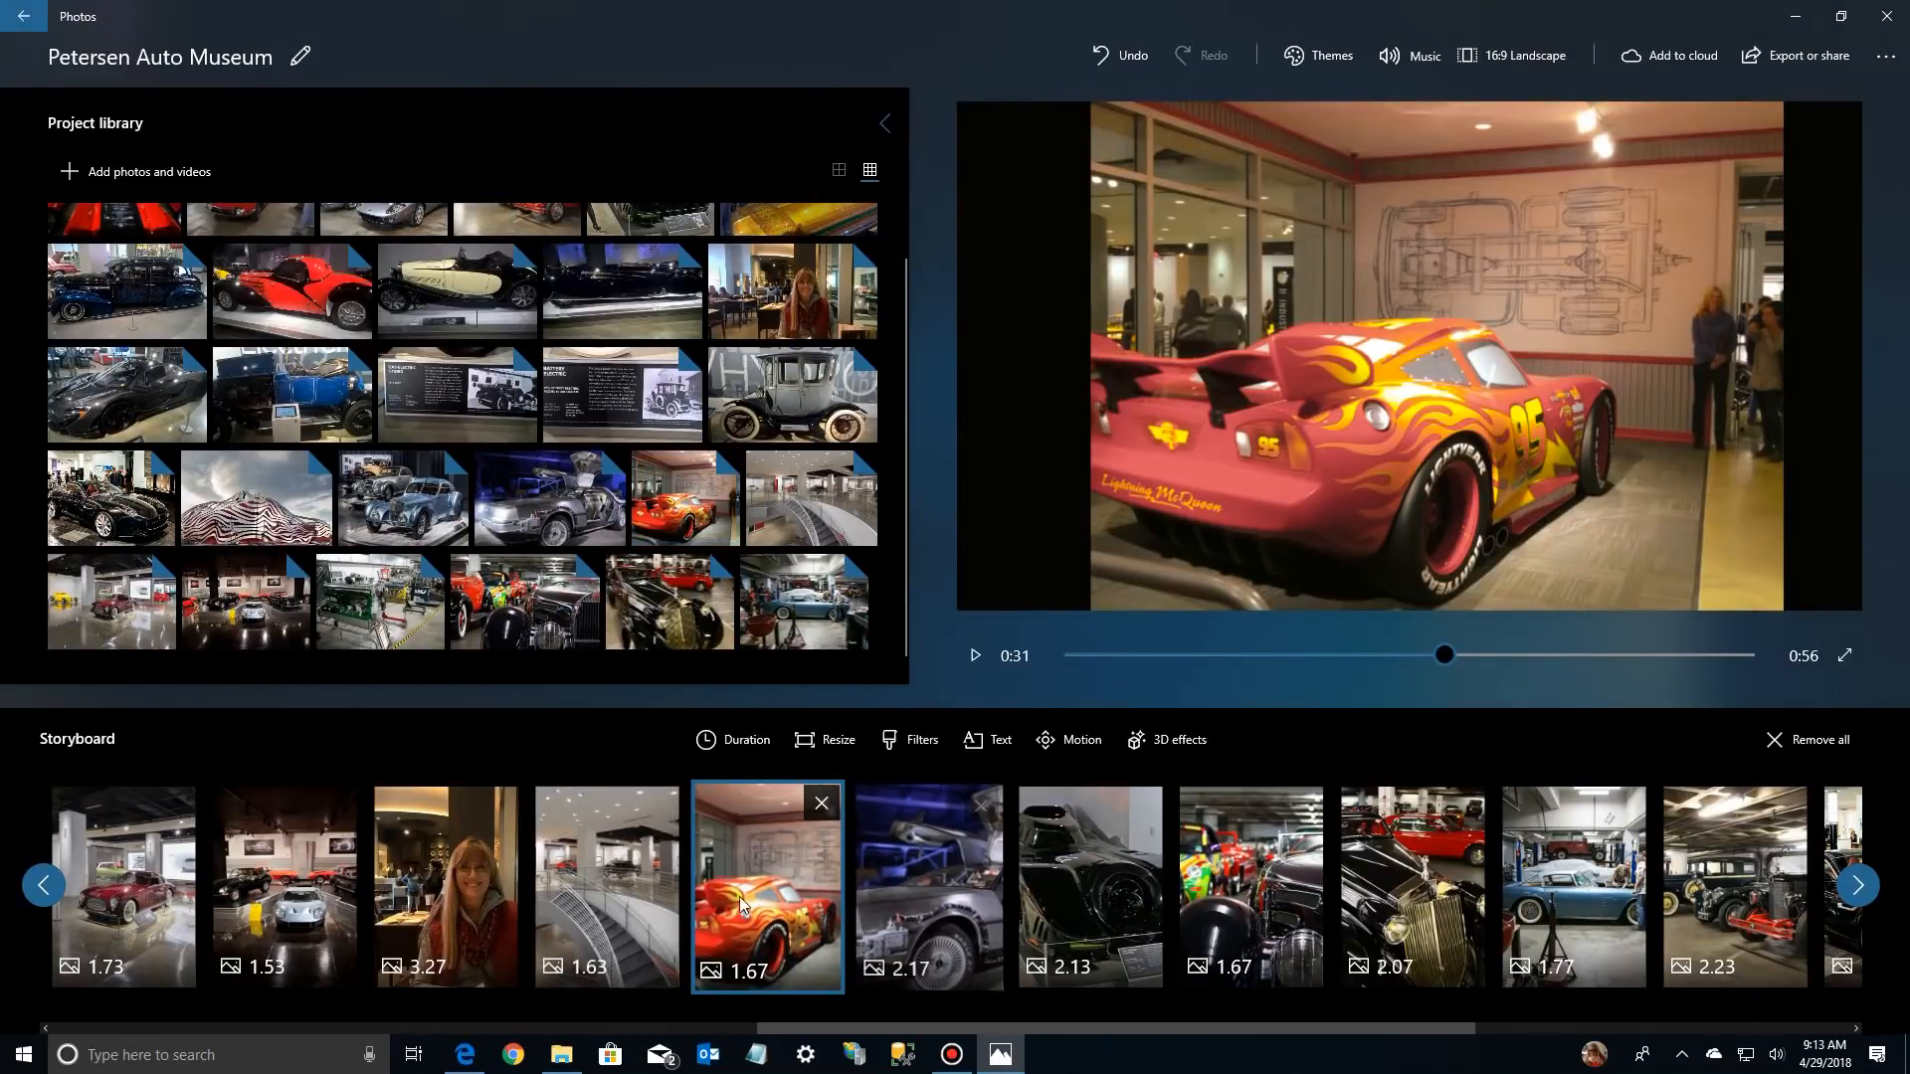
{"action": "left_click", "coordinate": [600, 897]}
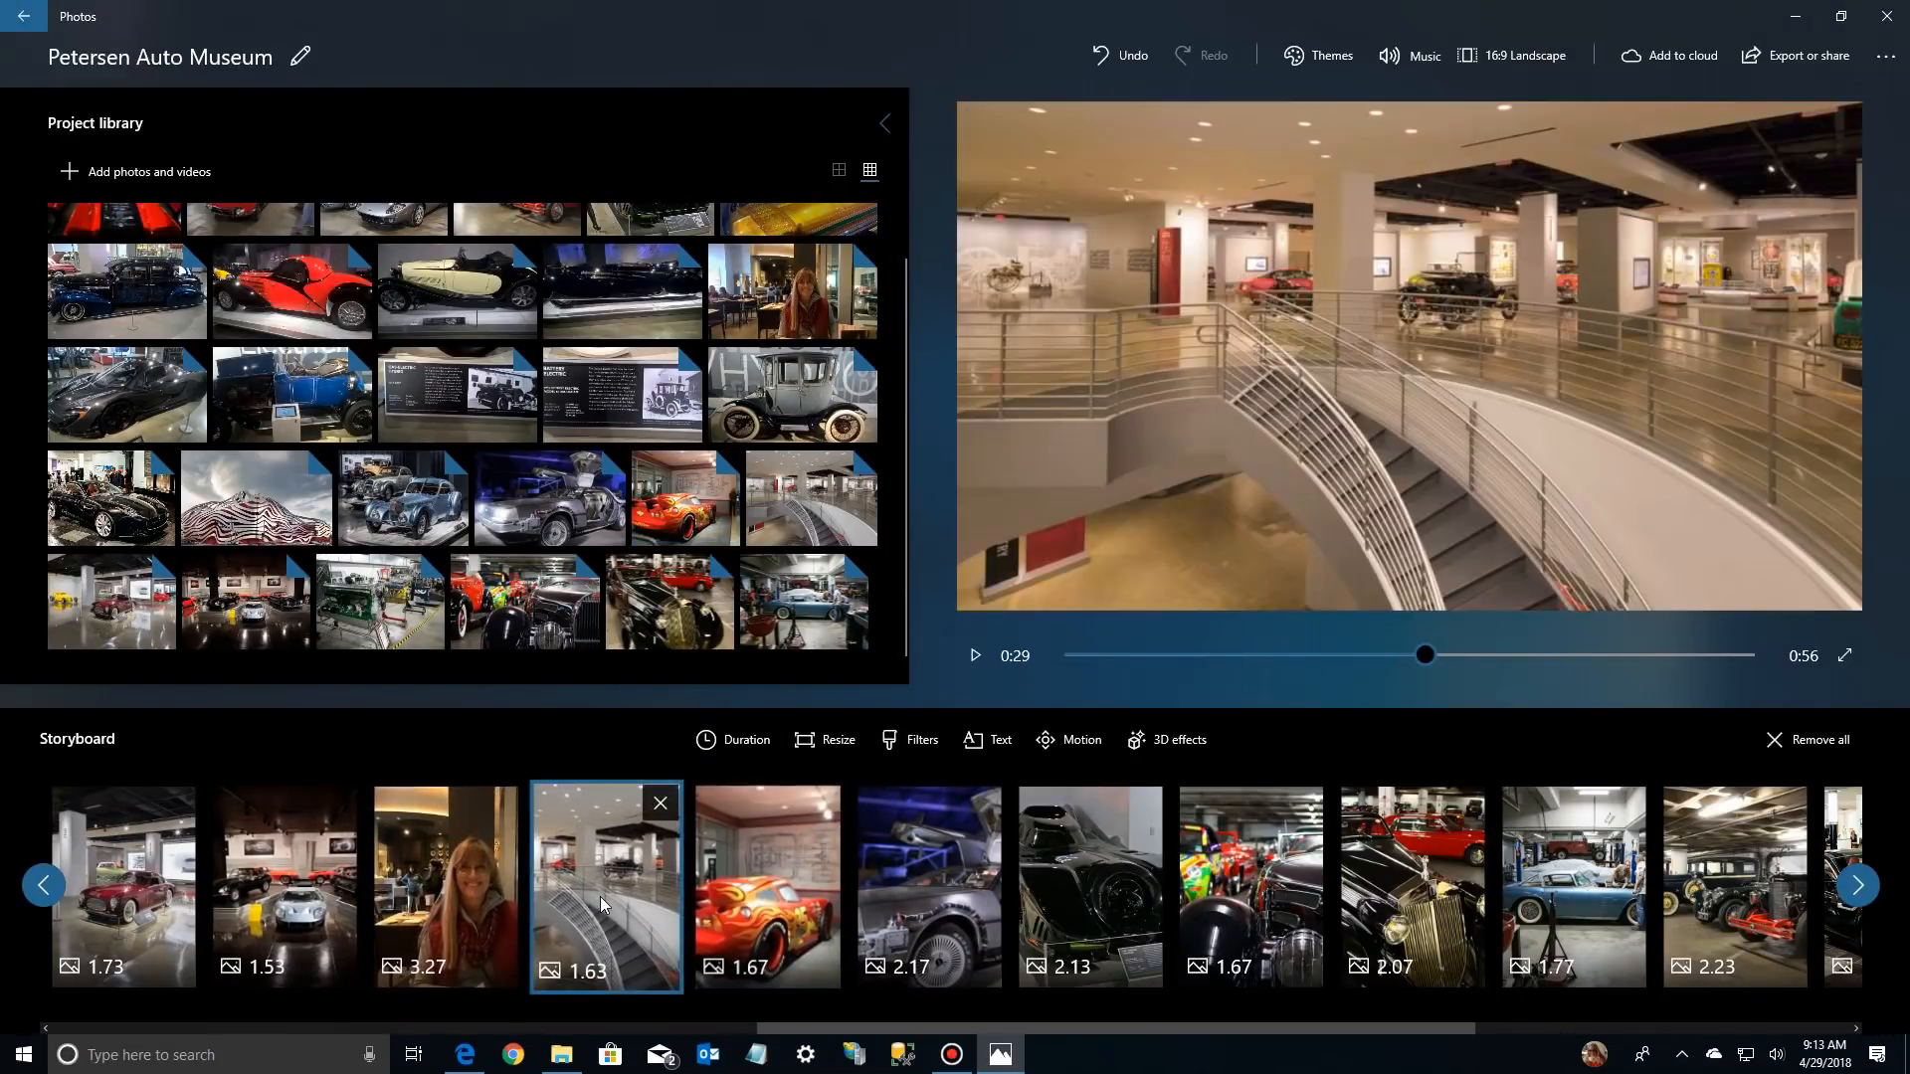
{"action": "left_click", "coordinate": [448, 885]}
{"action": "left_click", "coordinate": [289, 874]}
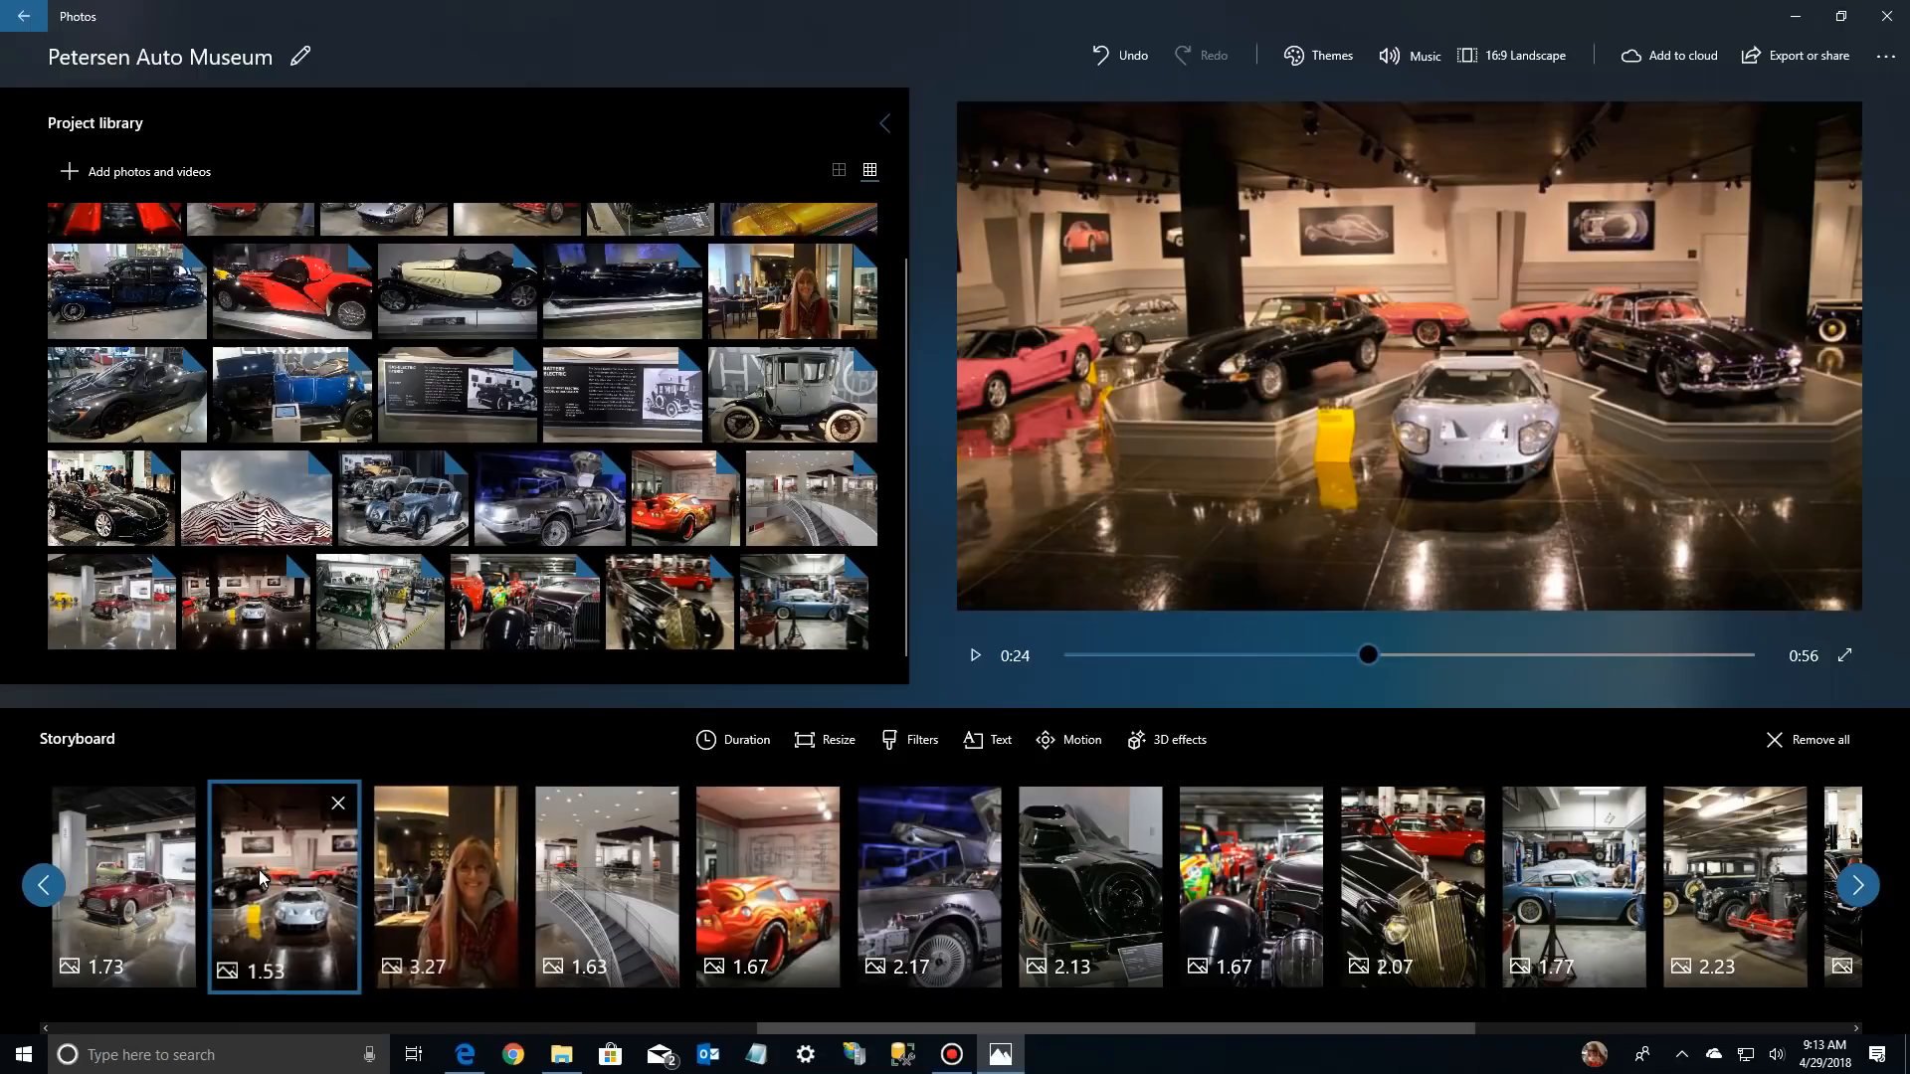
{"action": "left_click", "coordinate": [874, 872]}
Remove the black bars from the Lightning McQueen photo in the storyboard
{"action": "left_click", "coordinate": [756, 860]}
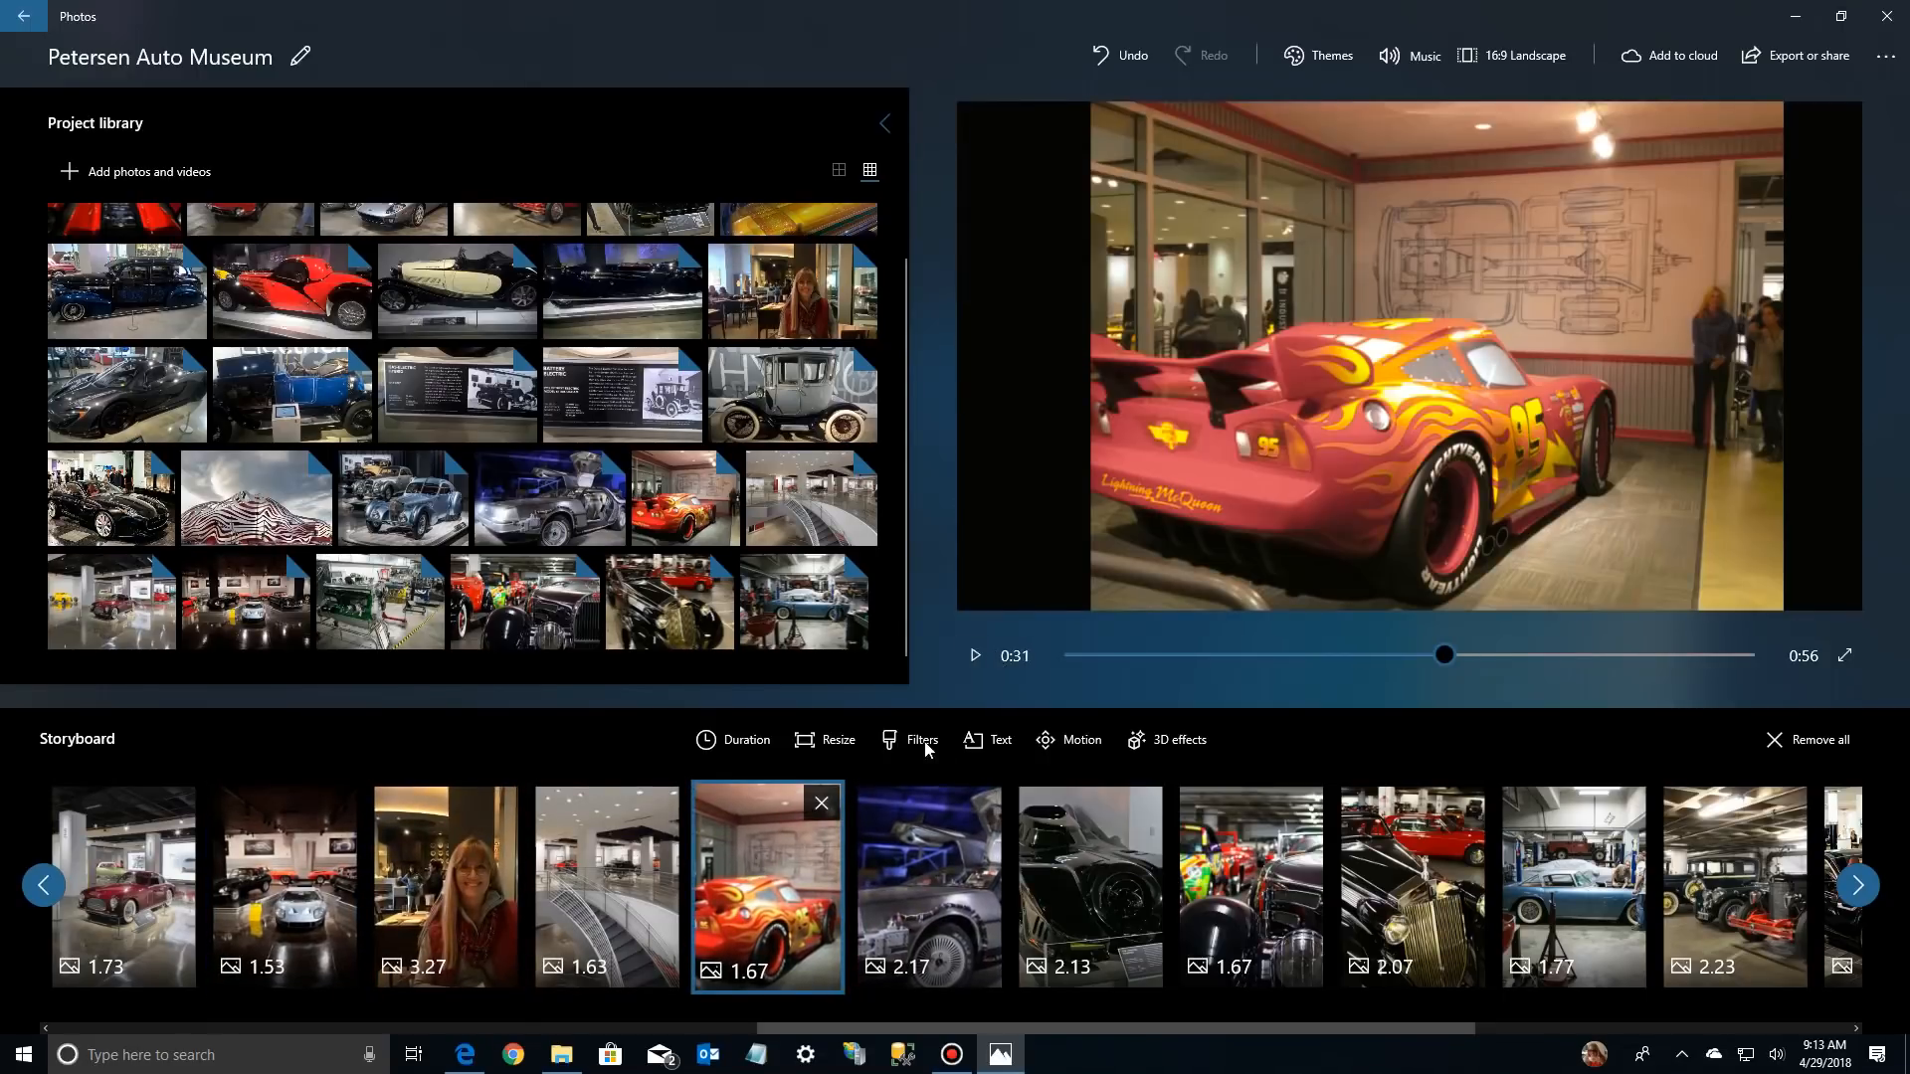
{"action": "left_click", "coordinate": [826, 747]}
{"action": "left_click", "coordinate": [784, 650]}
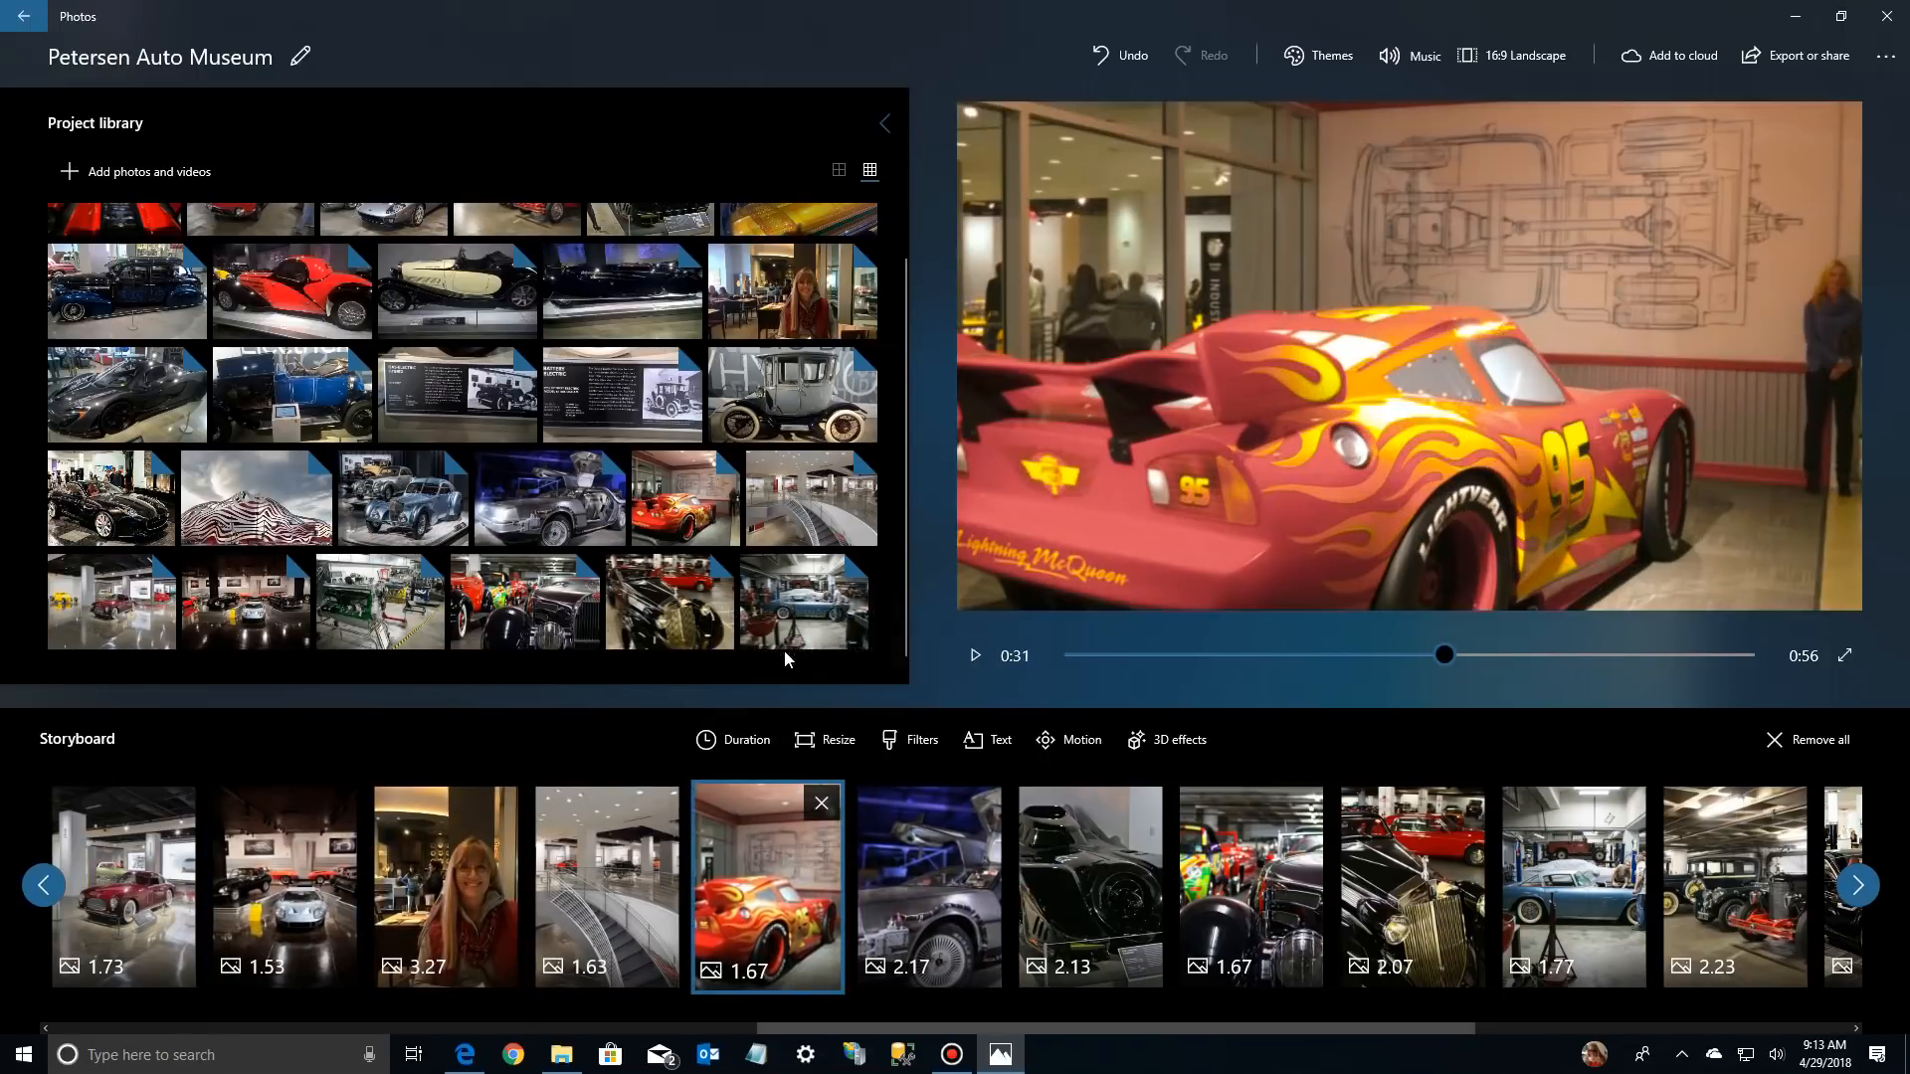
Check the DeLorean and Bugatti garage photos, and remove the black bars from the black classic with the tall grille
{"action": "left_click", "coordinate": [903, 816]}
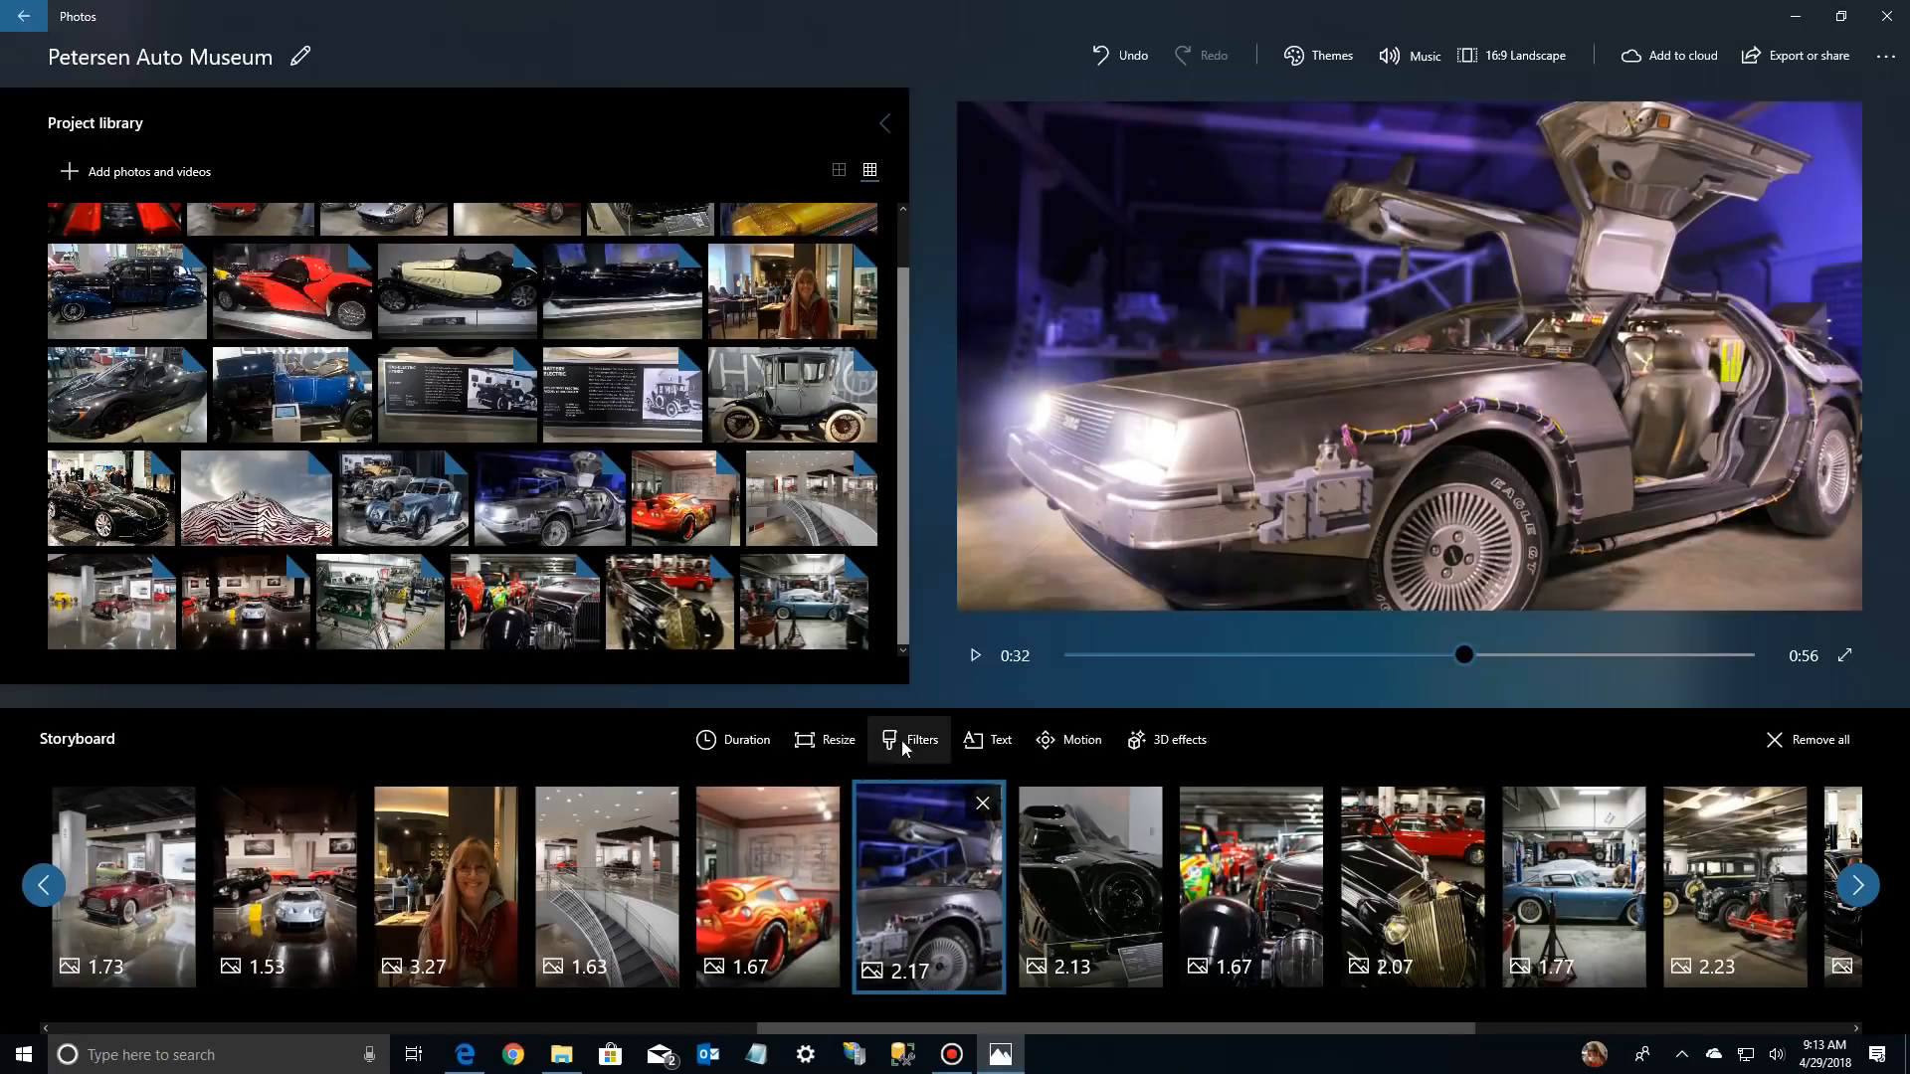
{"action": "left_click", "coordinate": [1152, 846]}
{"action": "left_click", "coordinate": [1255, 870]}
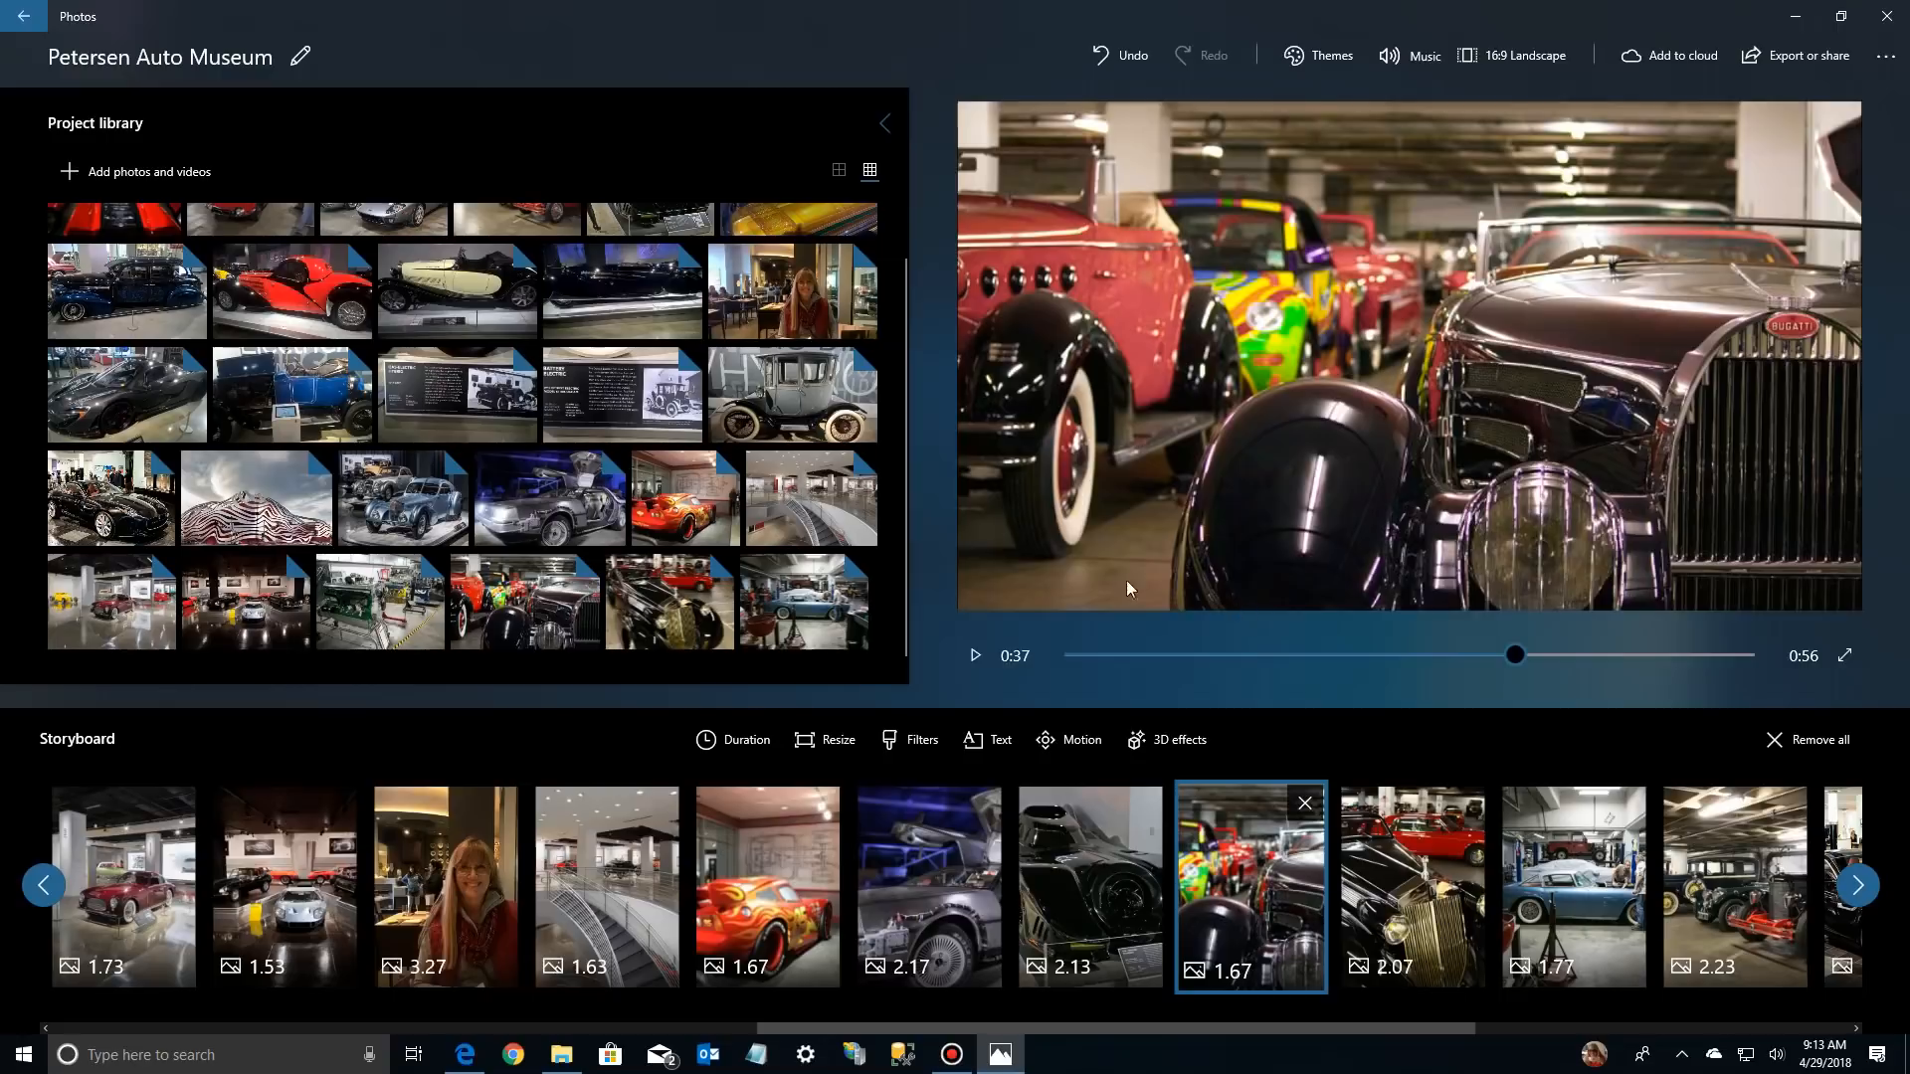
{"action": "left_click", "coordinate": [1420, 877]}
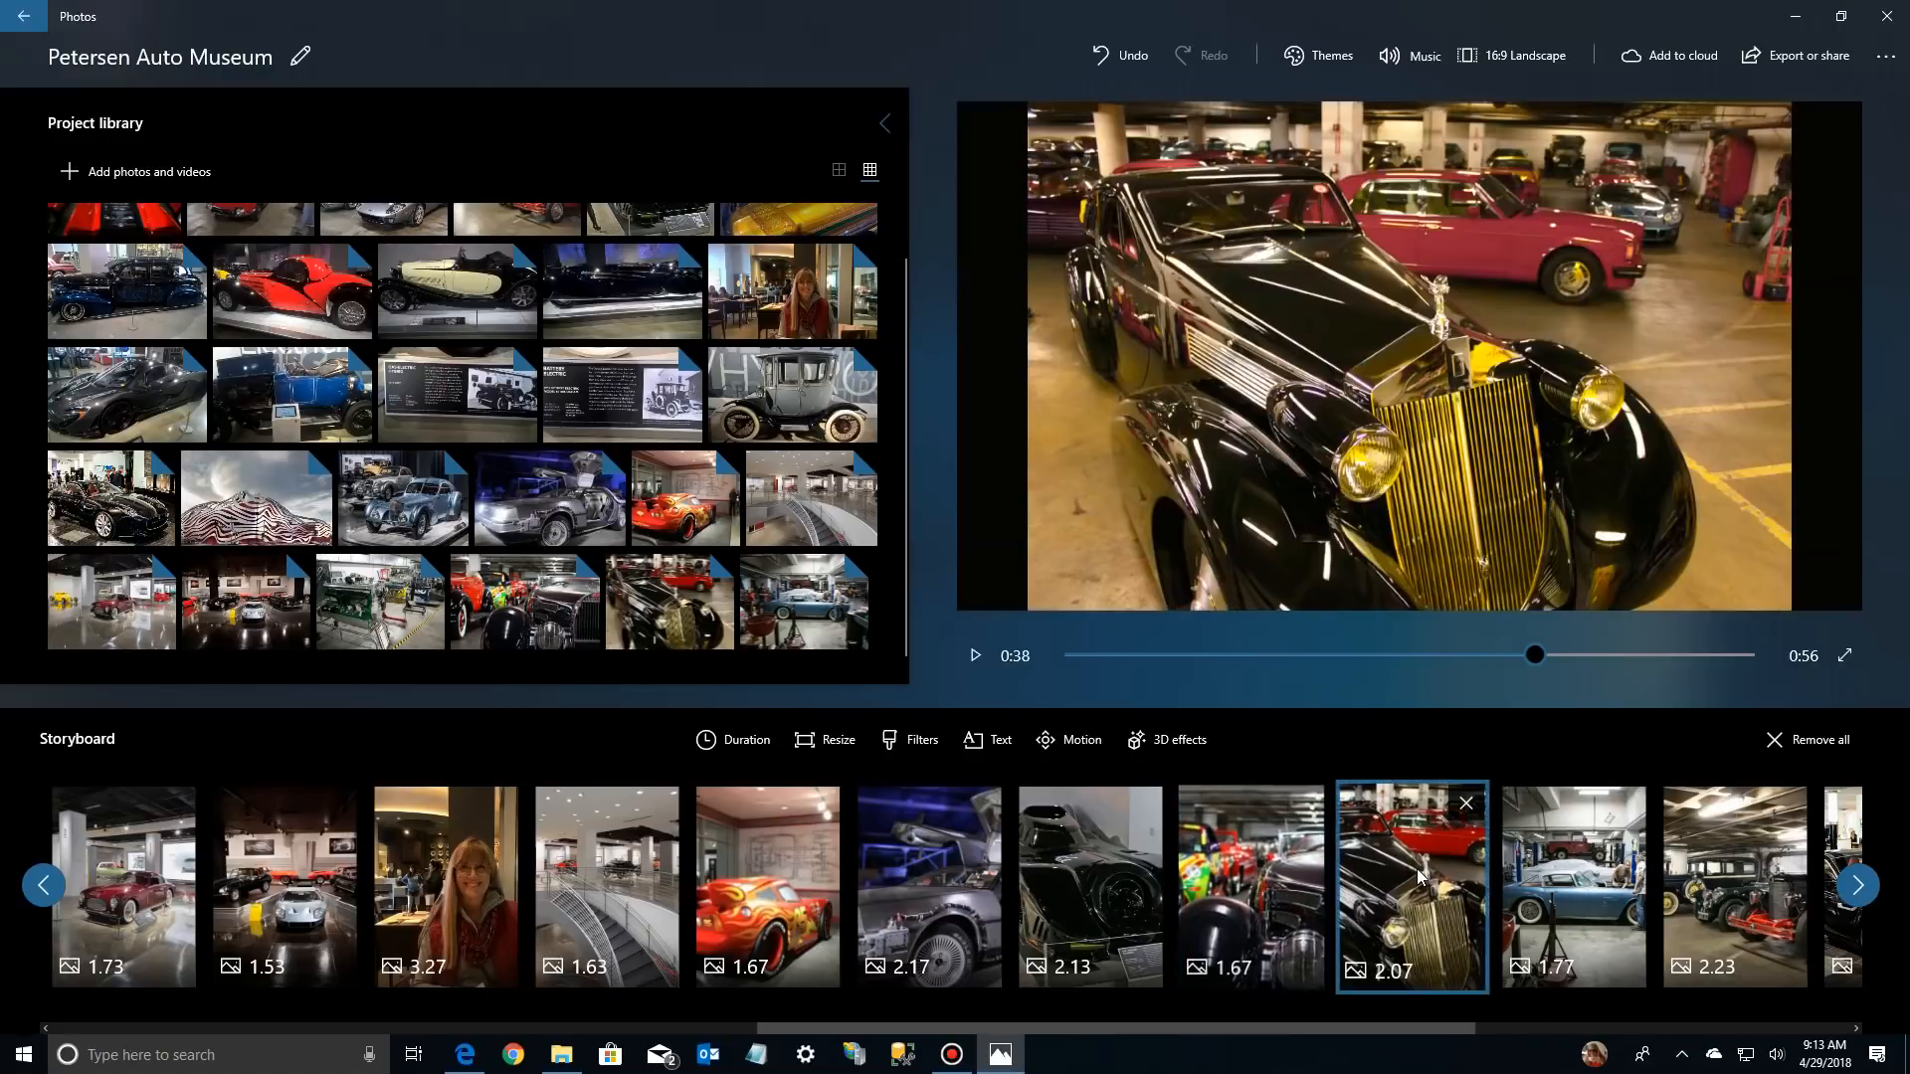
{"action": "left_click", "coordinate": [821, 745]}
{"action": "left_click", "coordinate": [815, 652]}
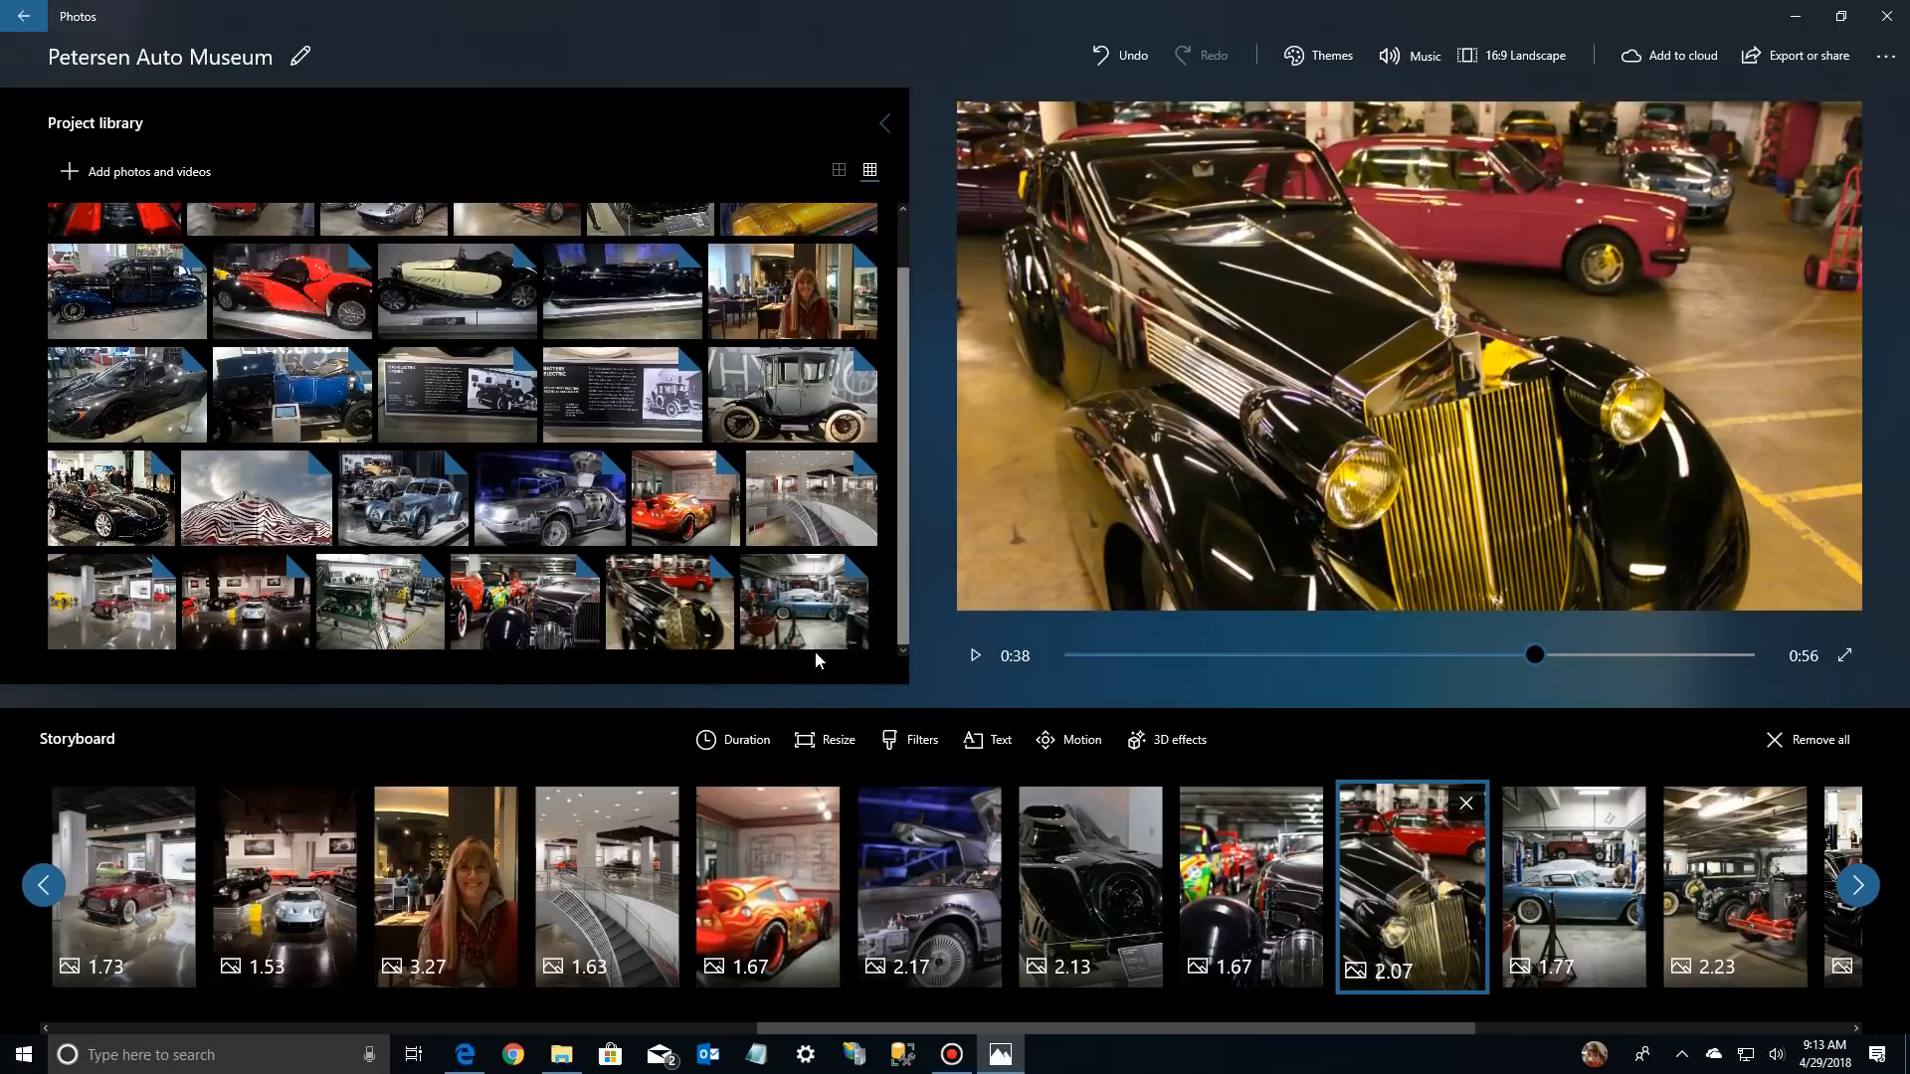
Remove the black bars from the blue coupe workshop photo and the vintage-car row photo
{"action": "left_click", "coordinate": [1556, 861]}
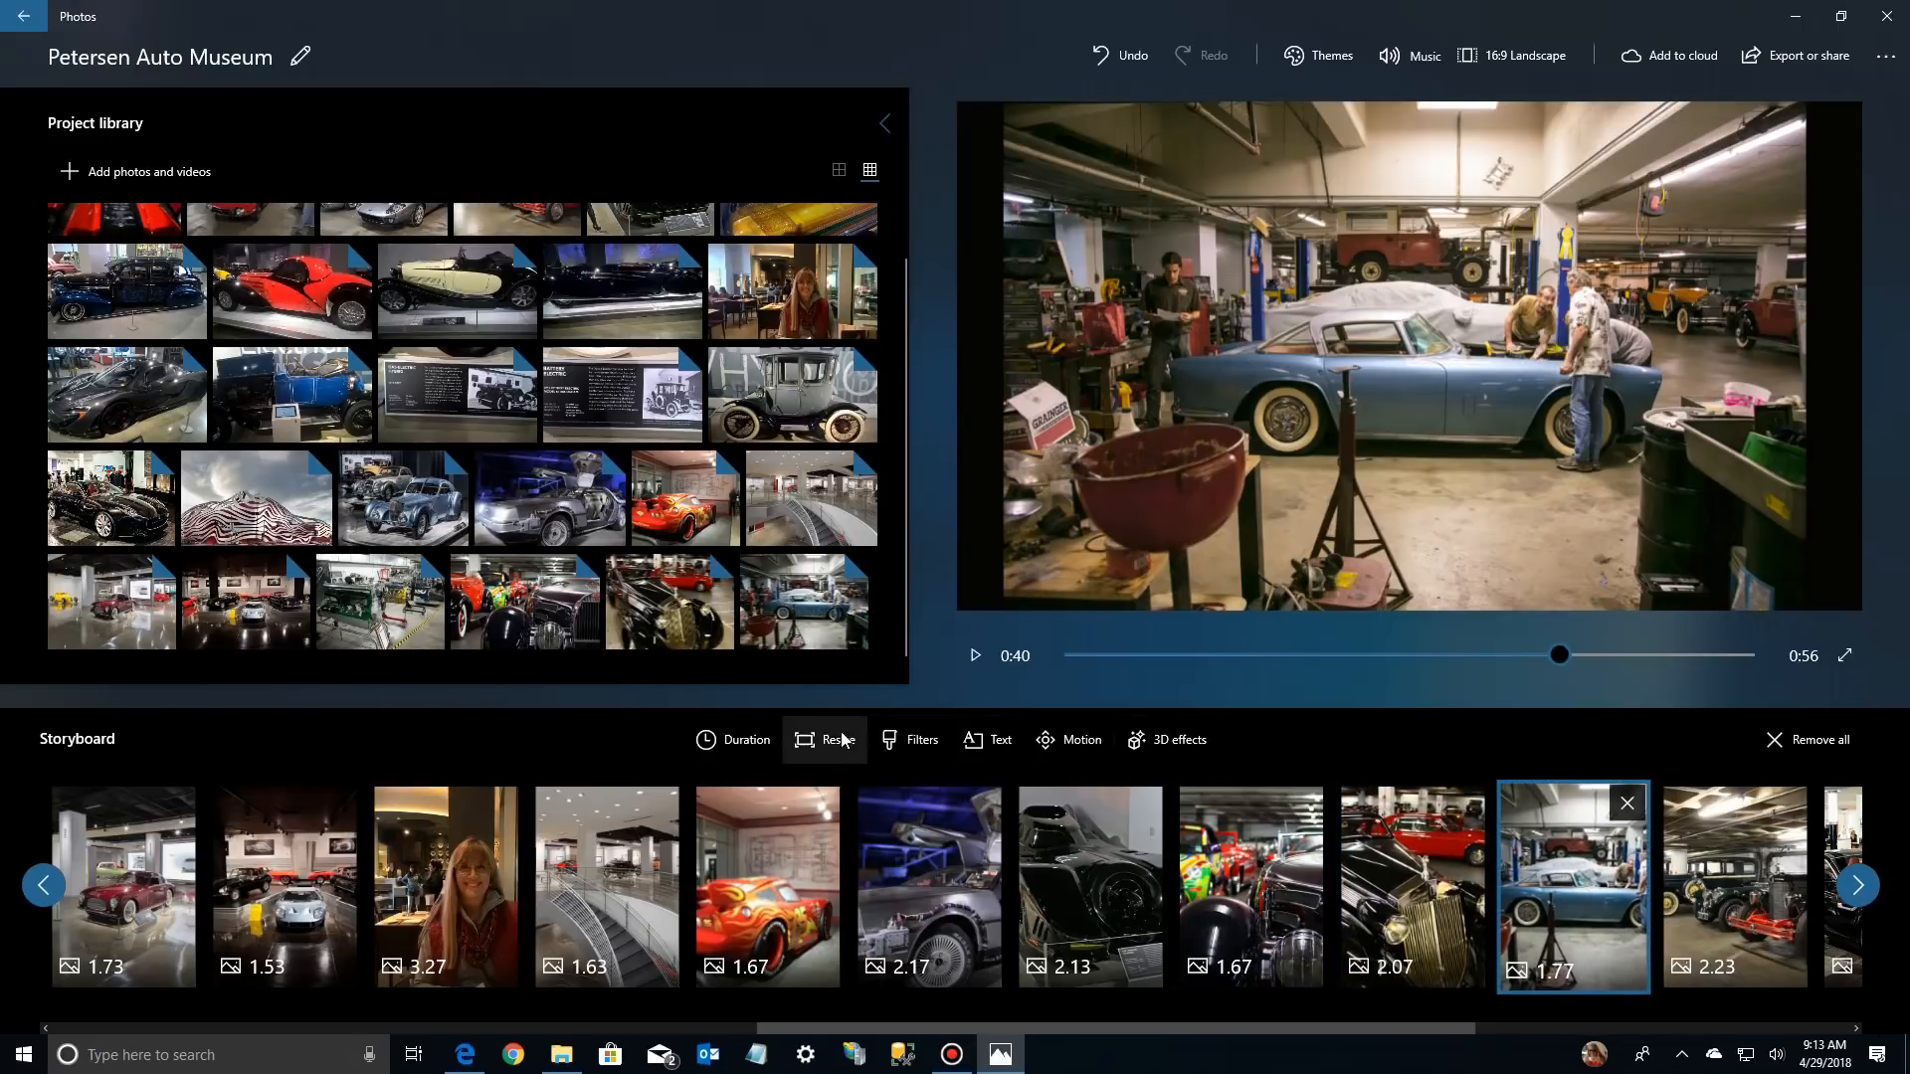
{"action": "left_click", "coordinate": [808, 740]}
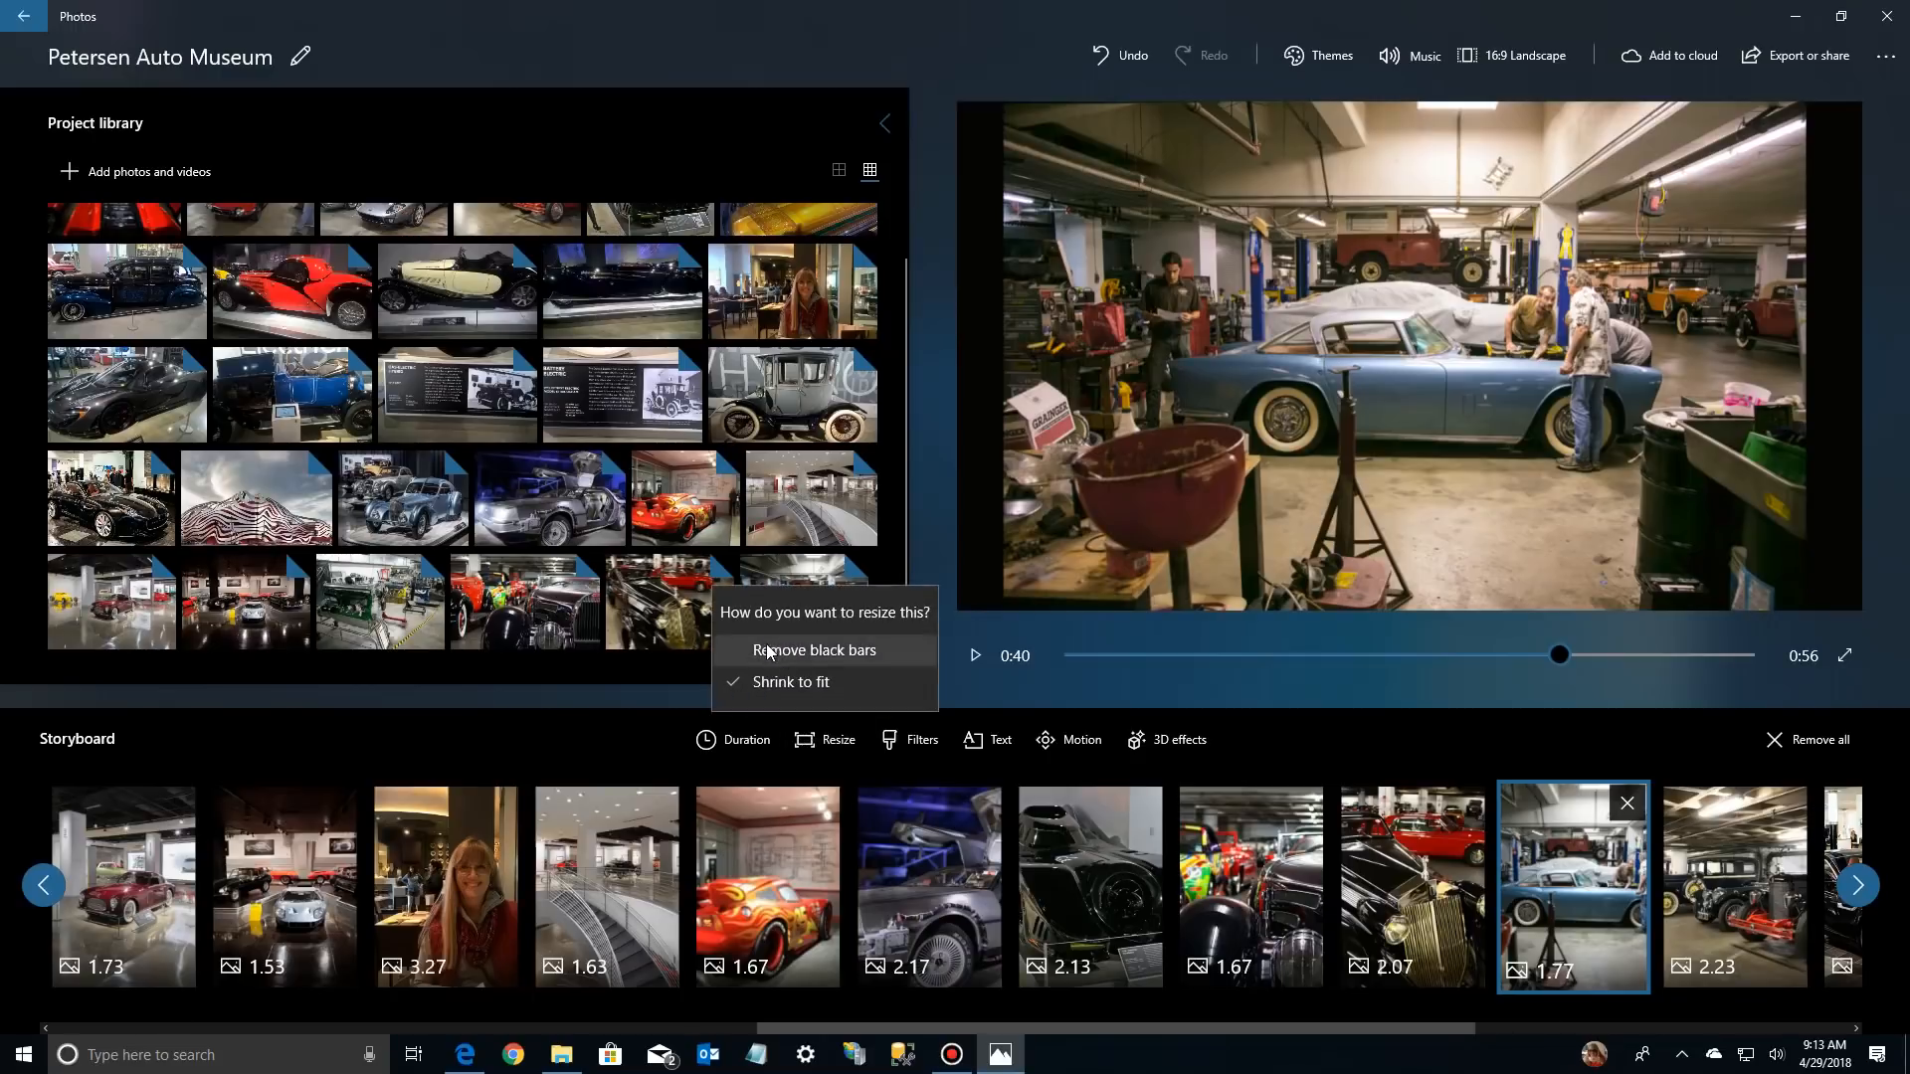
{"action": "left_click", "coordinate": [773, 655]}
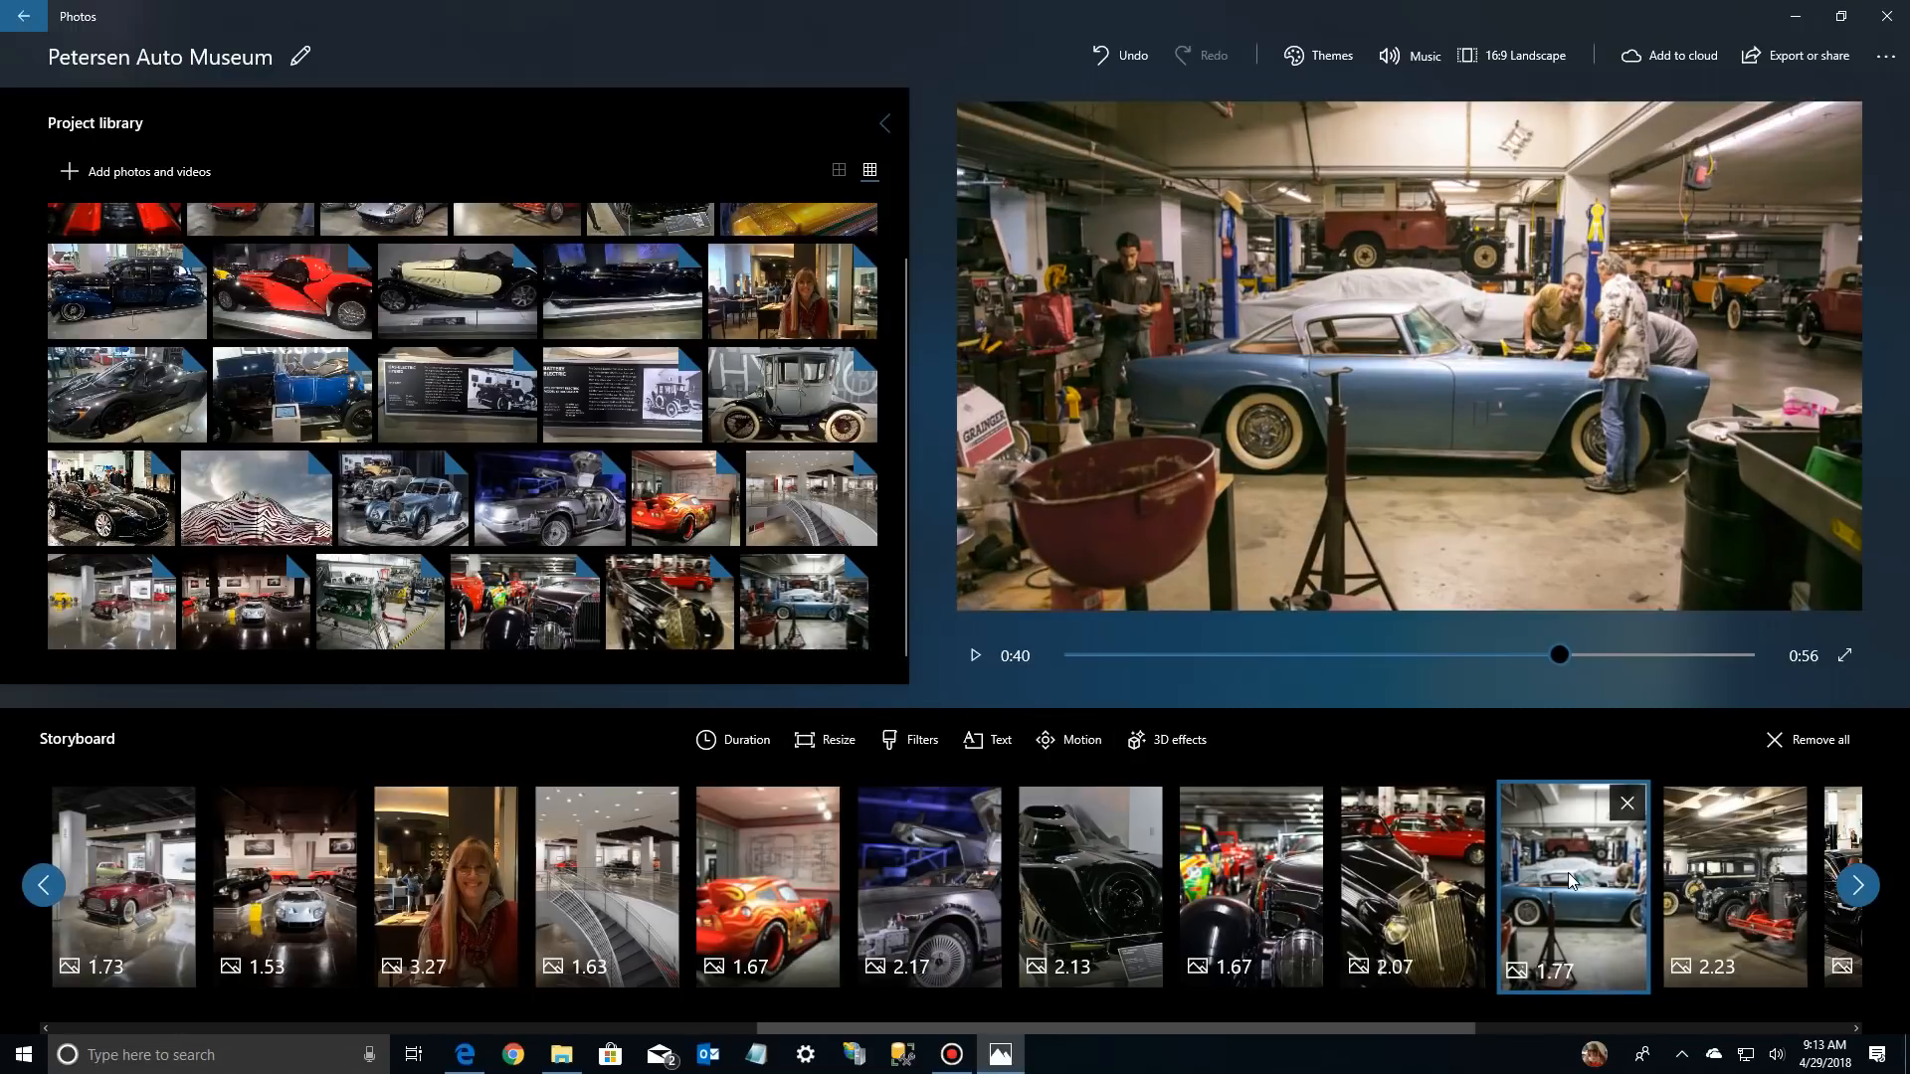
{"action": "left_click", "coordinate": [1702, 880]}
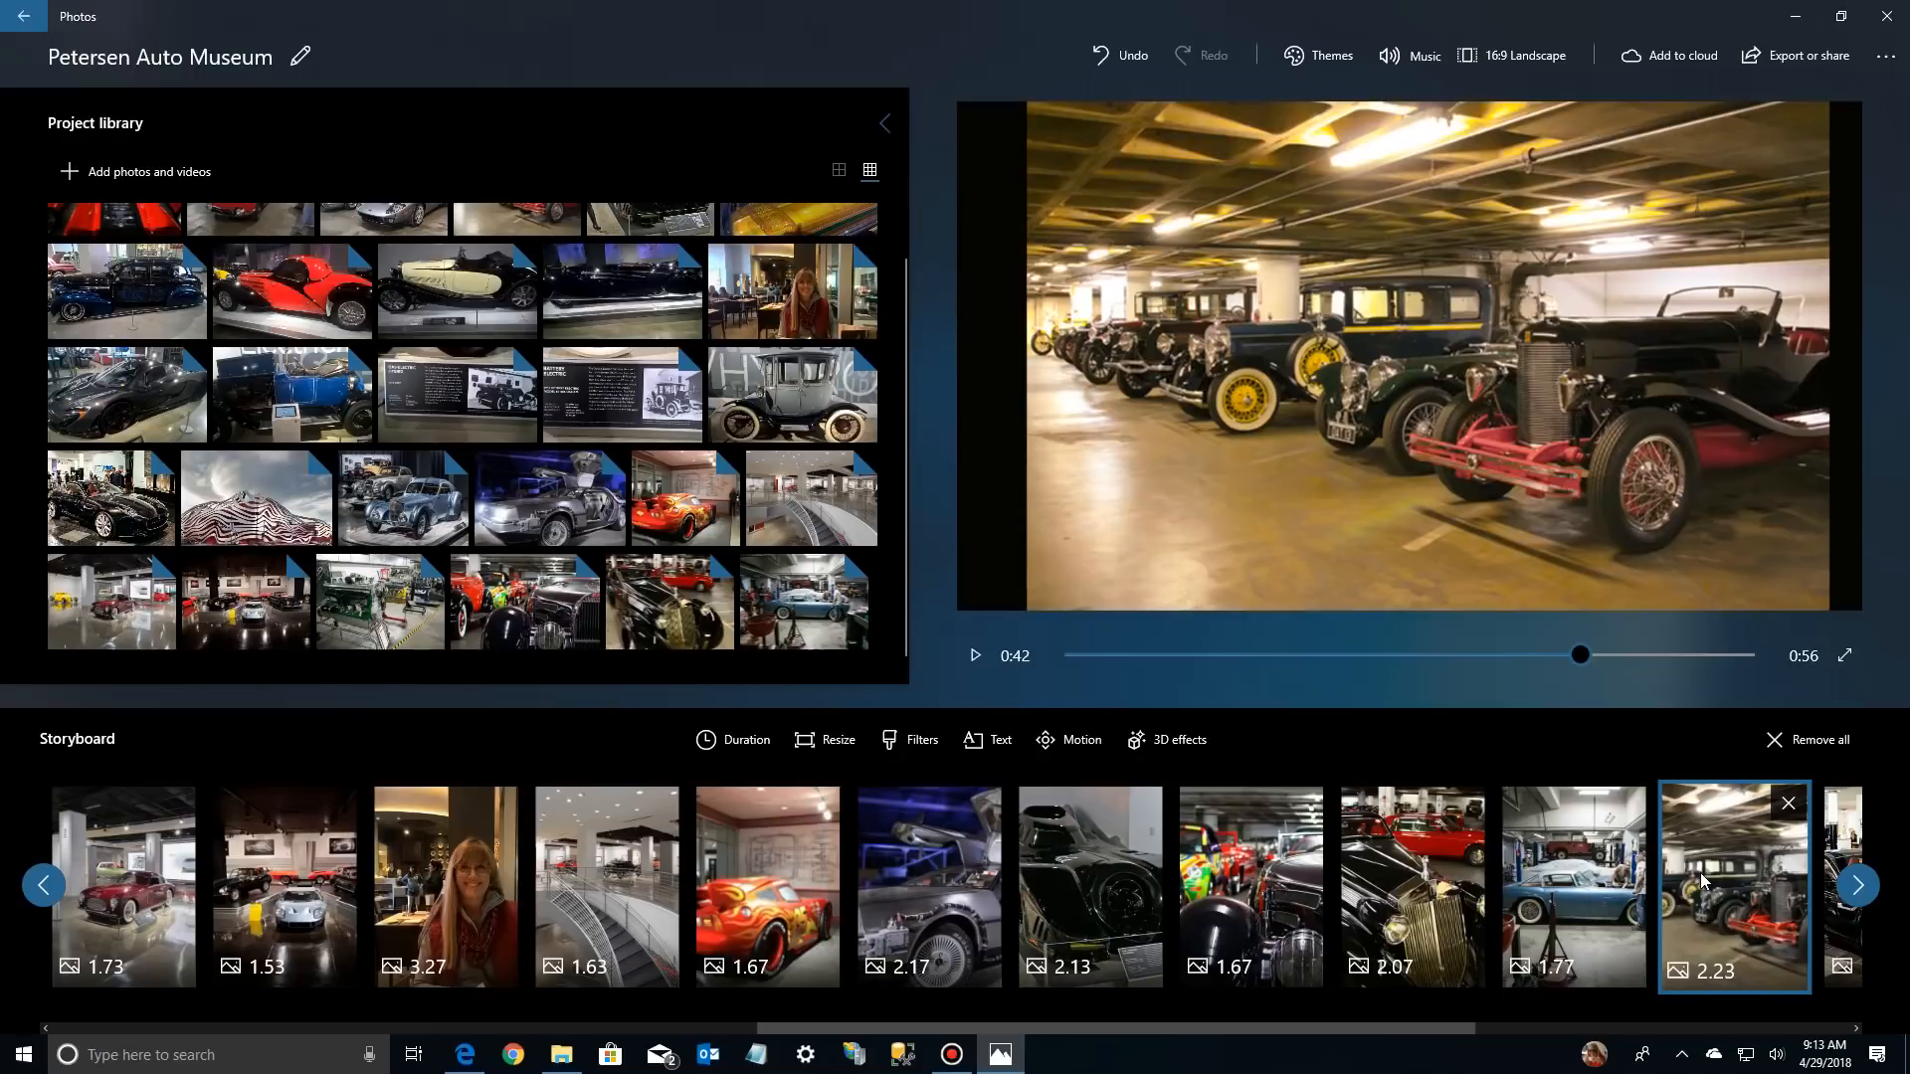
{"action": "left_click", "coordinate": [842, 746]}
{"action": "left_click", "coordinate": [803, 652]}
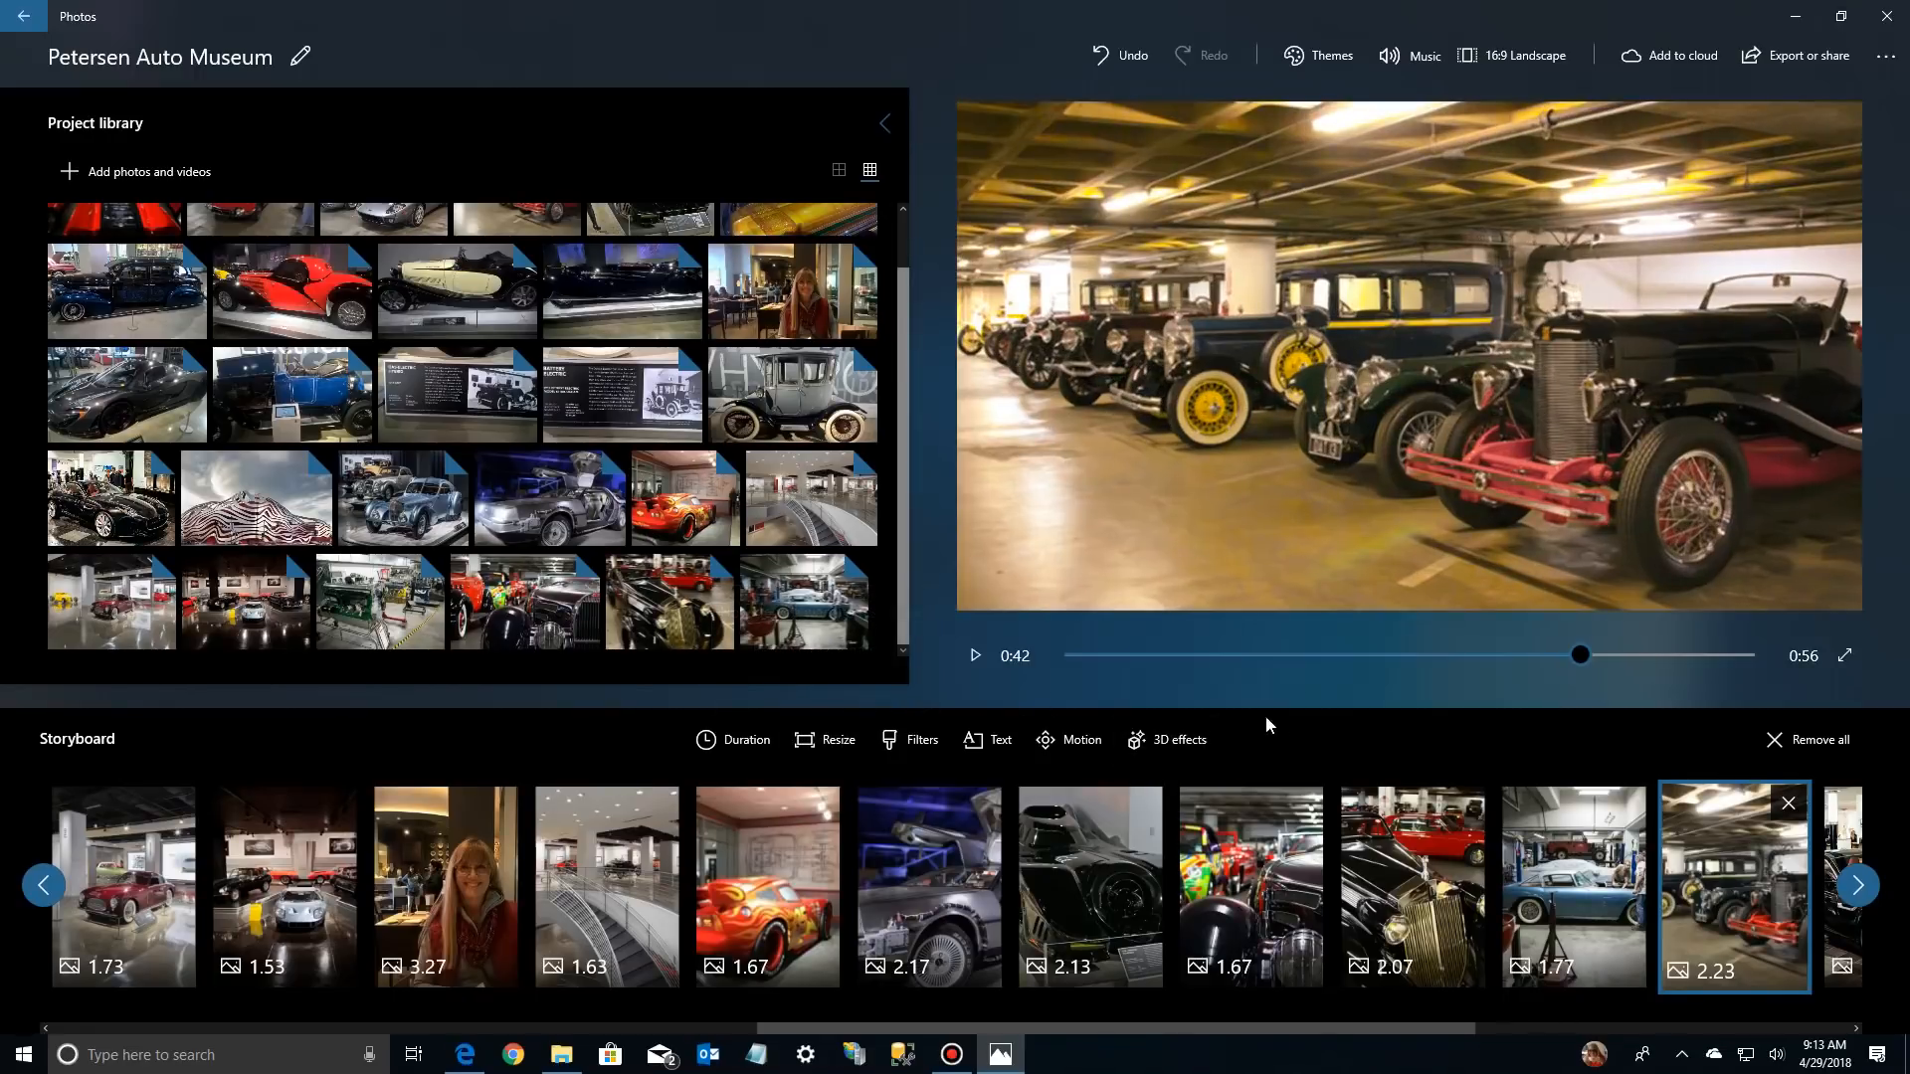
Move the black coupe with red seats and the dark supercar forward in the storyboard, ahead of the dim showroom photo
{"action": "left_click", "coordinate": [1857, 886]}
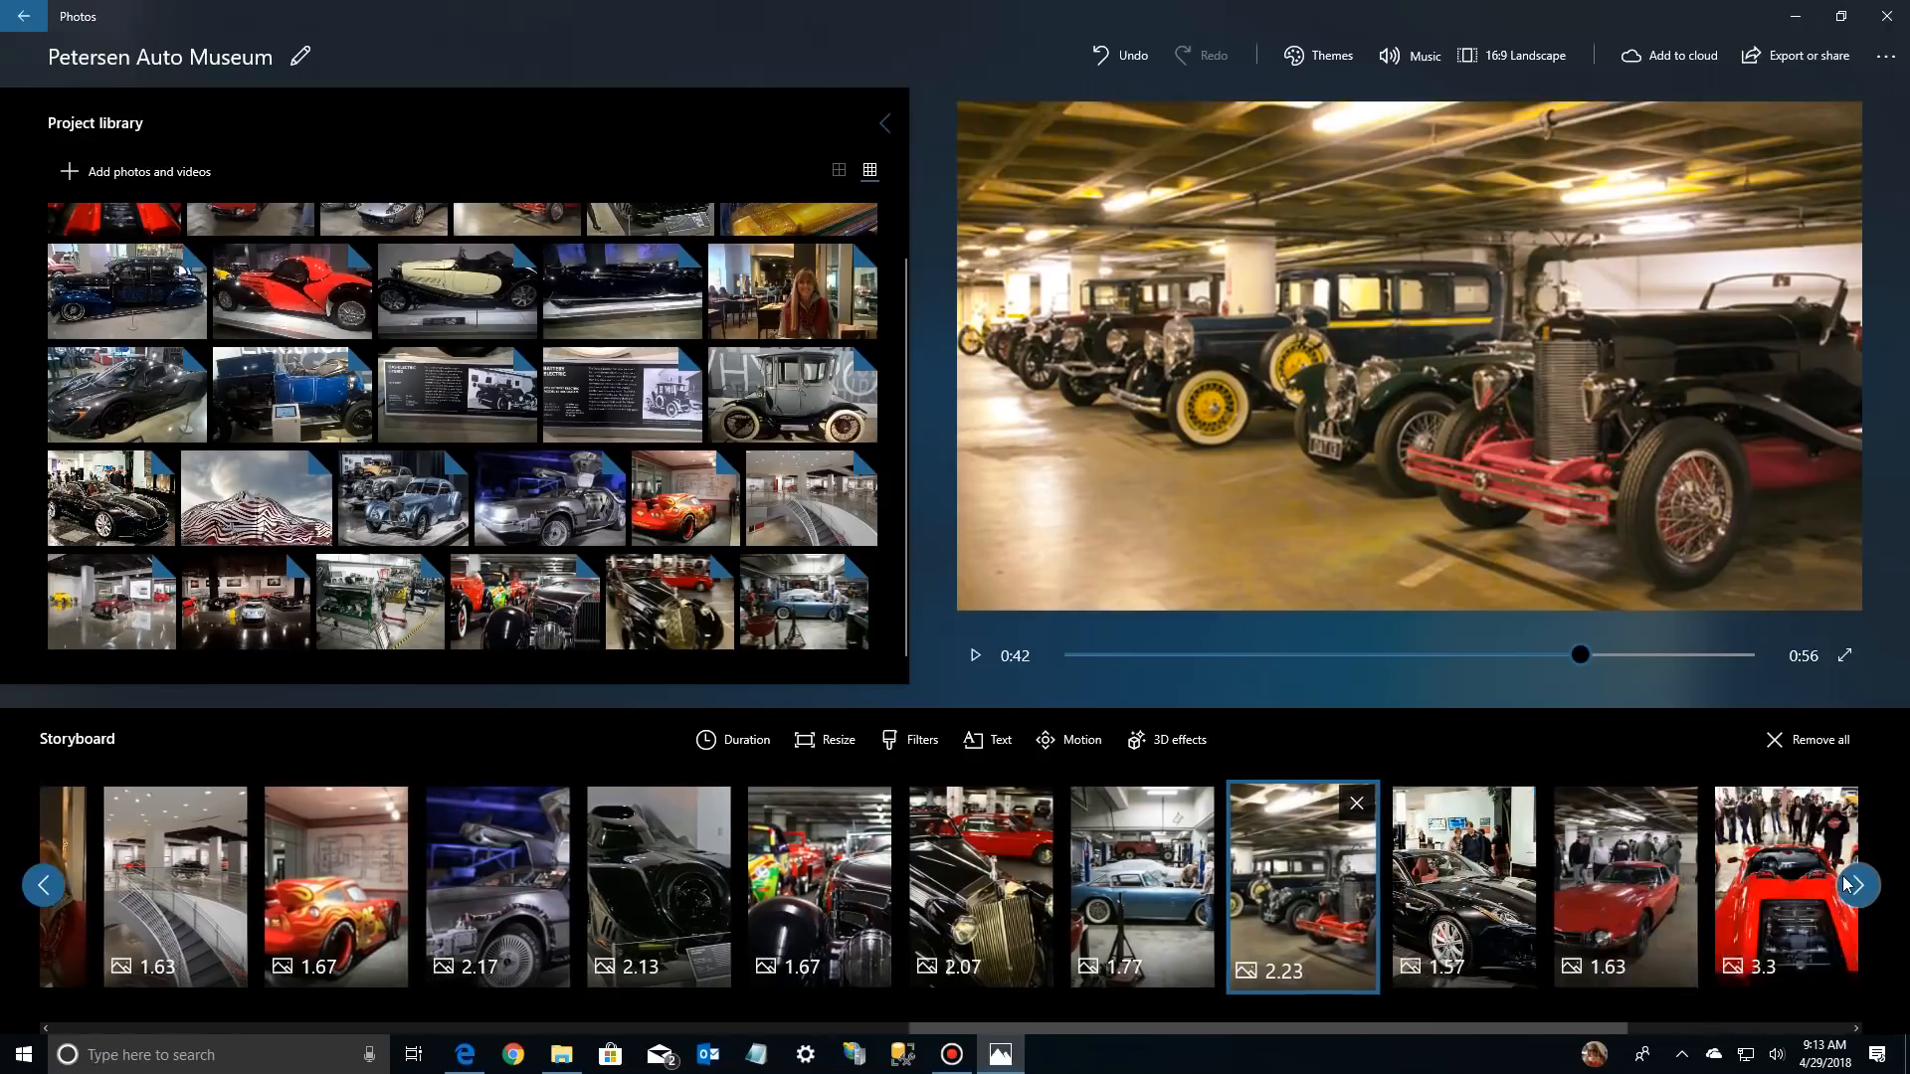
{"action": "left_click", "coordinate": [1315, 885]}
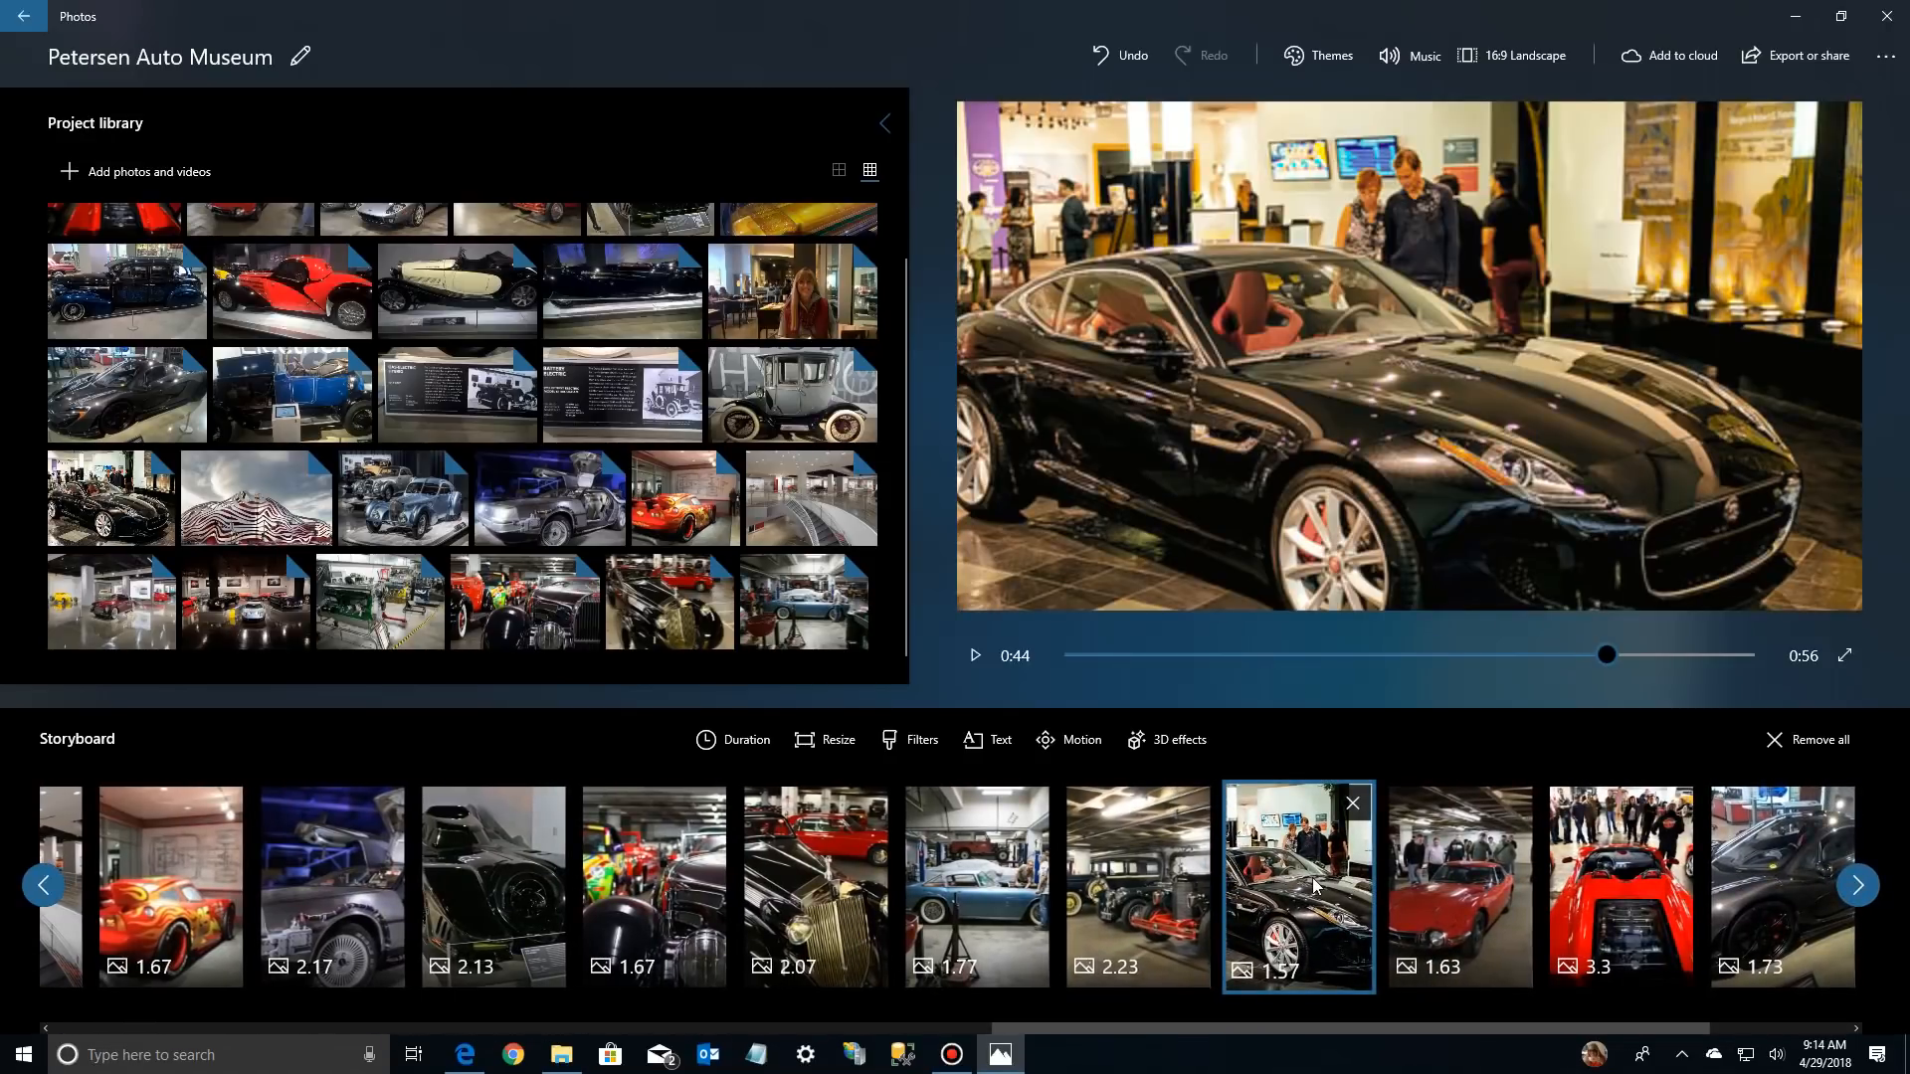
{"action": "left_click_drag", "start_coordinate": [1334, 881], "coordinate": [1114, 931]}
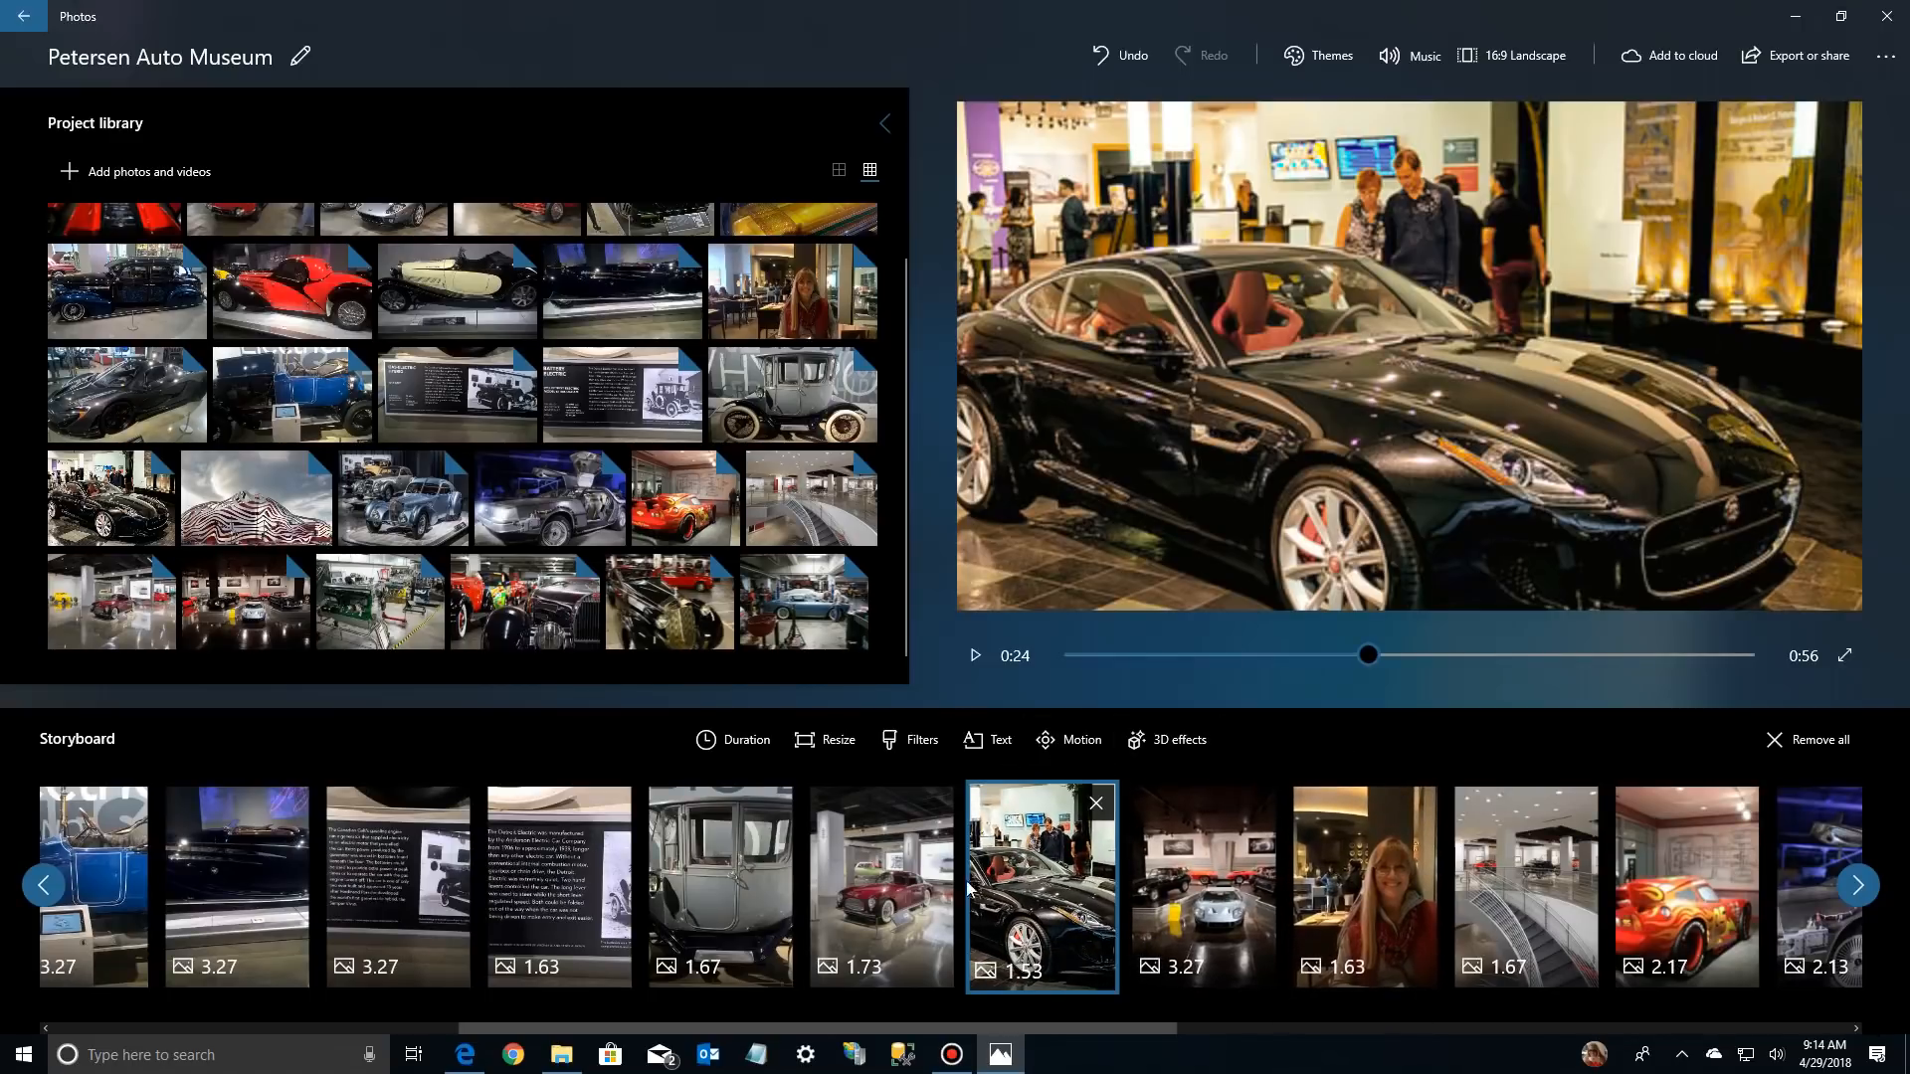
{"action": "left_click_drag", "start_coordinate": [1029, 1030], "coordinate": [1596, 1065]}
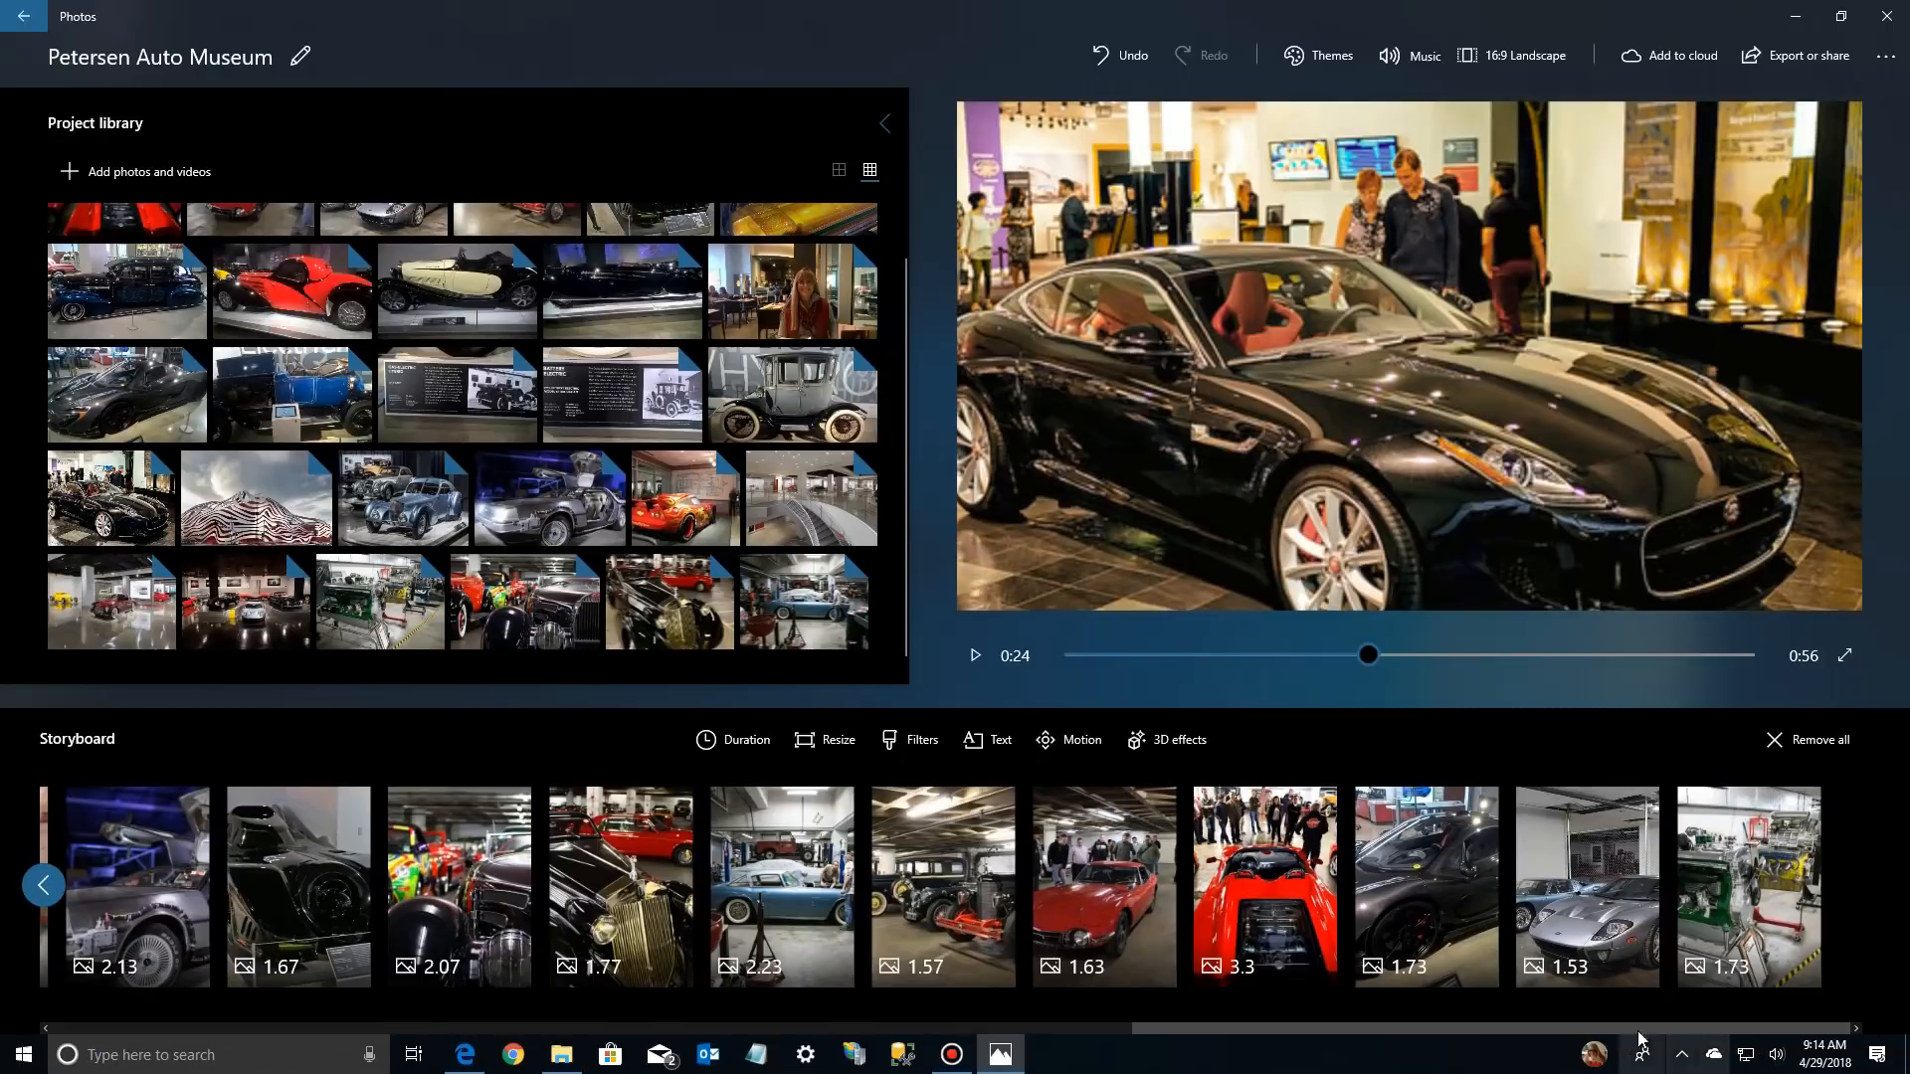
{"action": "left_click_drag", "start_coordinate": [1444, 875], "coordinate": [535, 917]}
Remove the black bars from the red coupe photo with the onlookers, after checking the blue coupe and vintage-car row
{"action": "left_click_drag", "start_coordinate": [1043, 1025], "coordinate": [1587, 1064]}
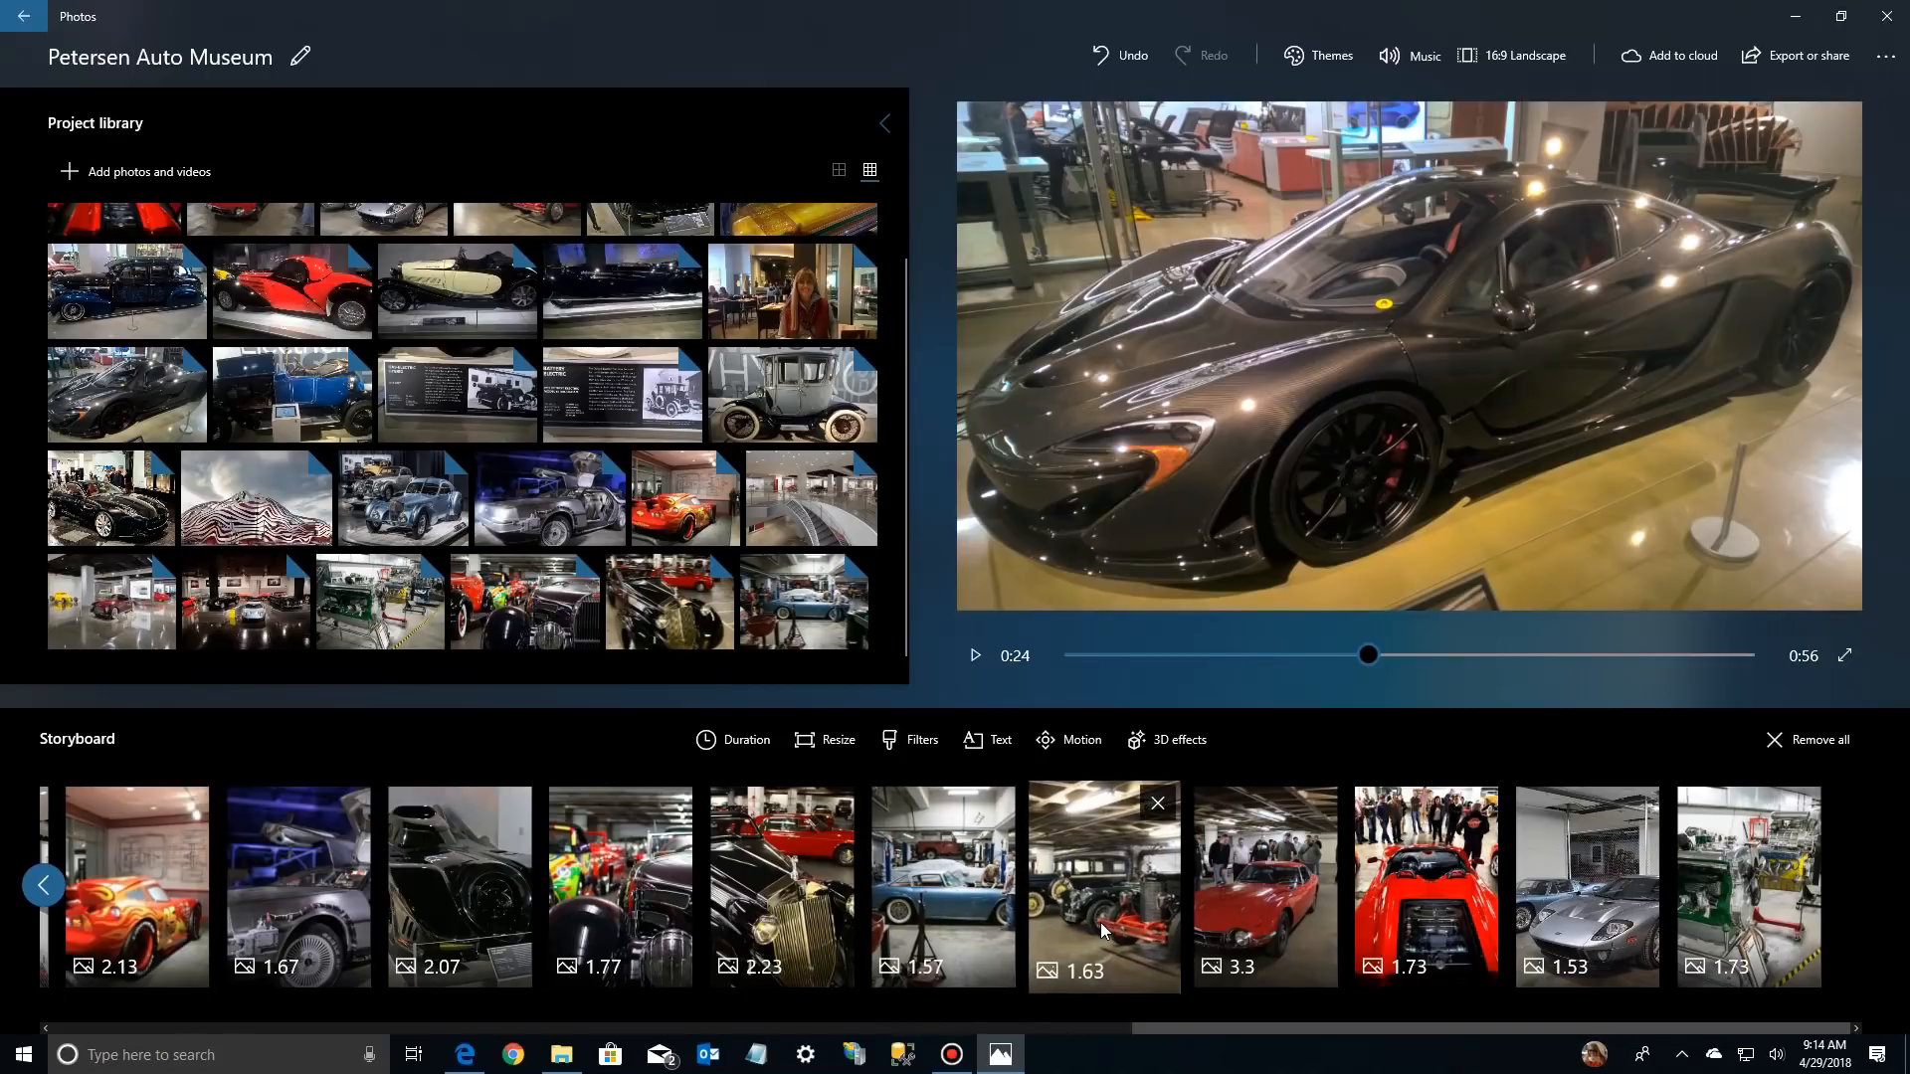
{"action": "left_click", "coordinate": [1094, 865]}
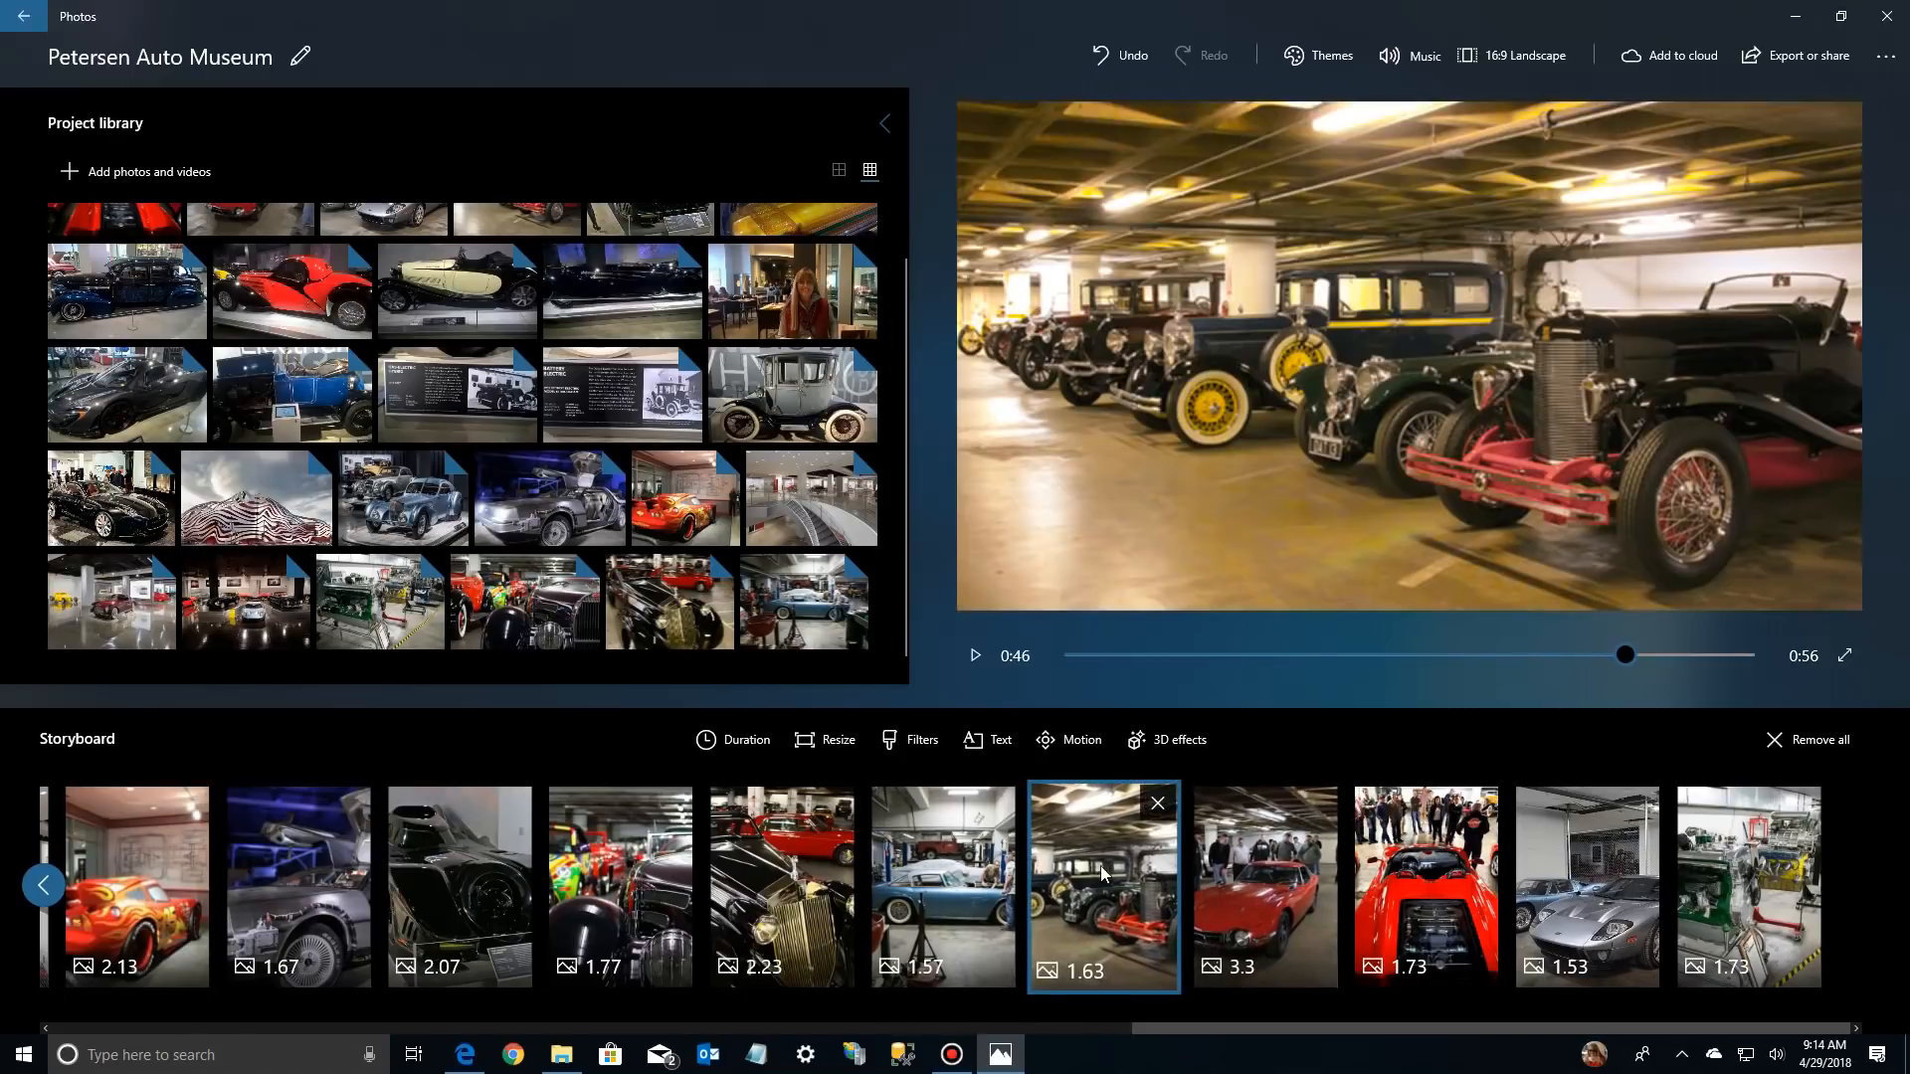
{"action": "left_click", "coordinate": [957, 872]}
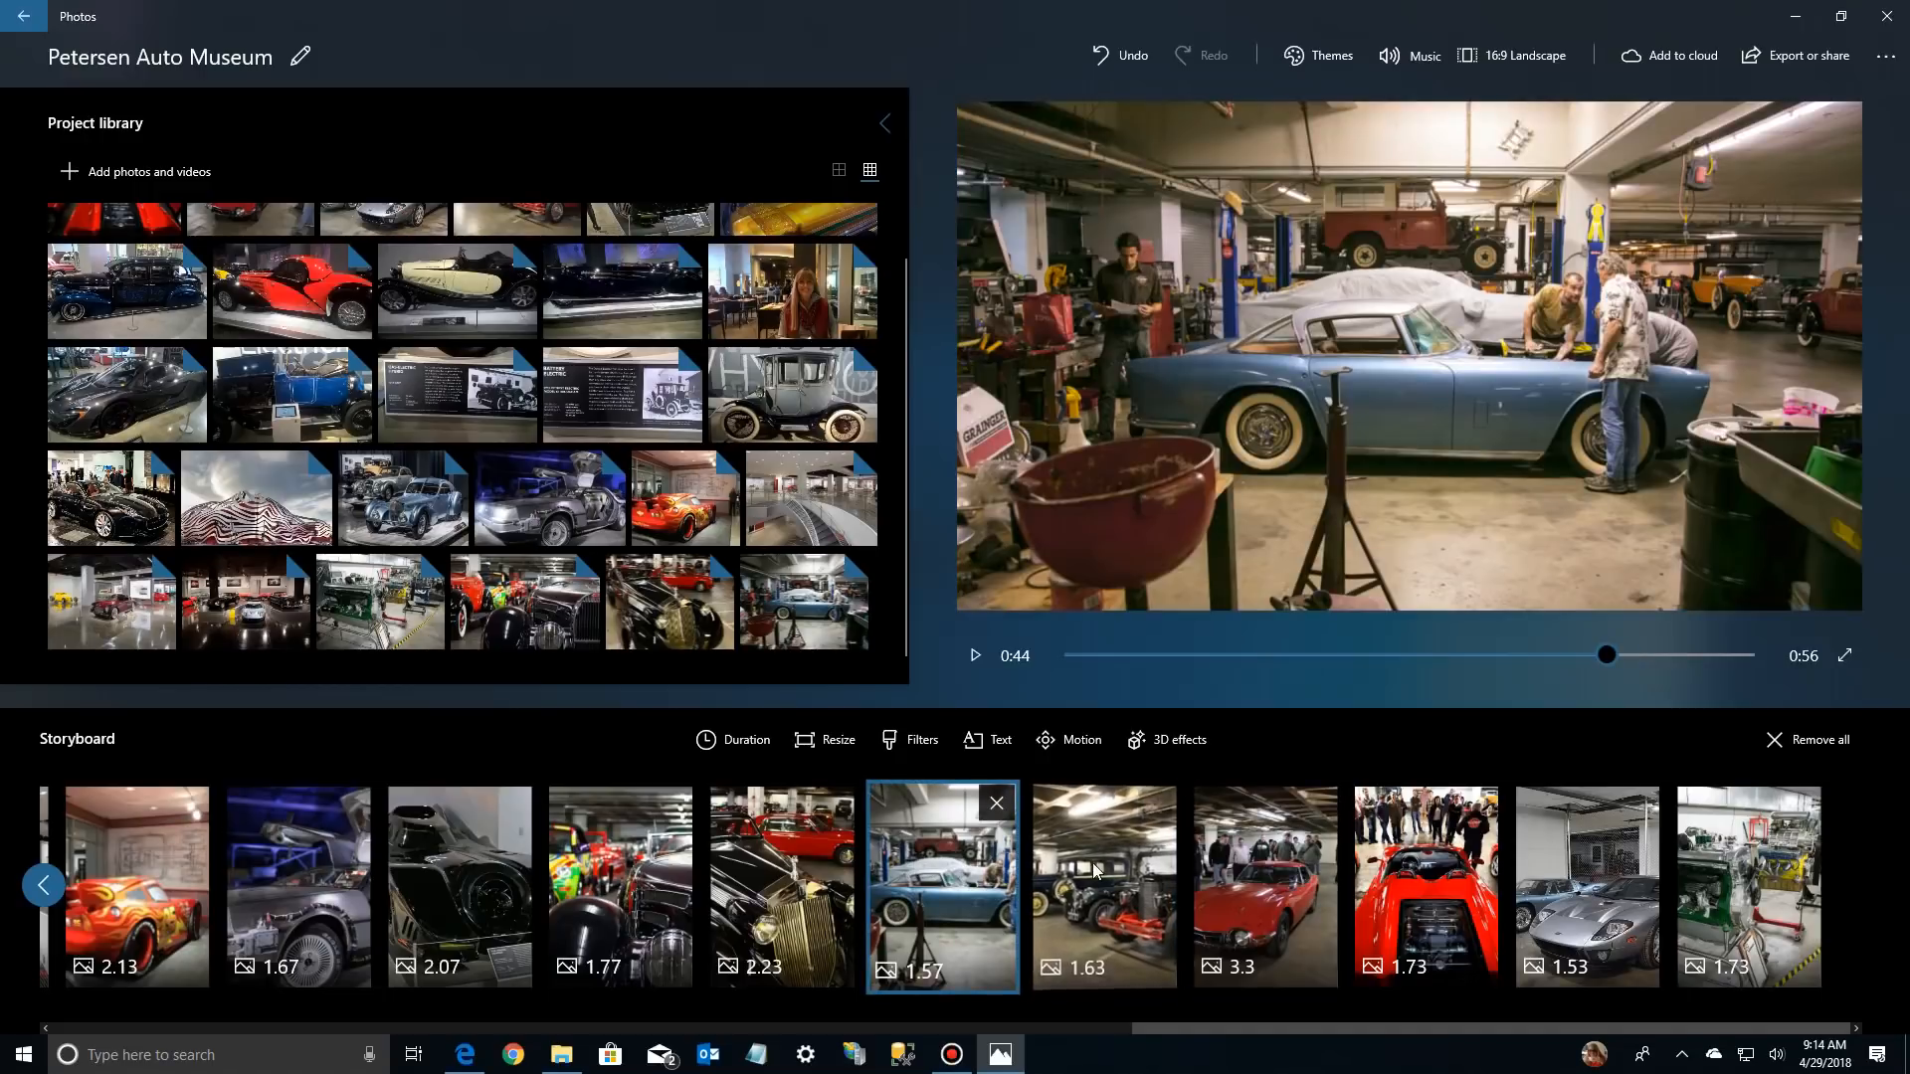
{"action": "left_click", "coordinate": [1144, 863]}
{"action": "left_click", "coordinate": [1263, 876]}
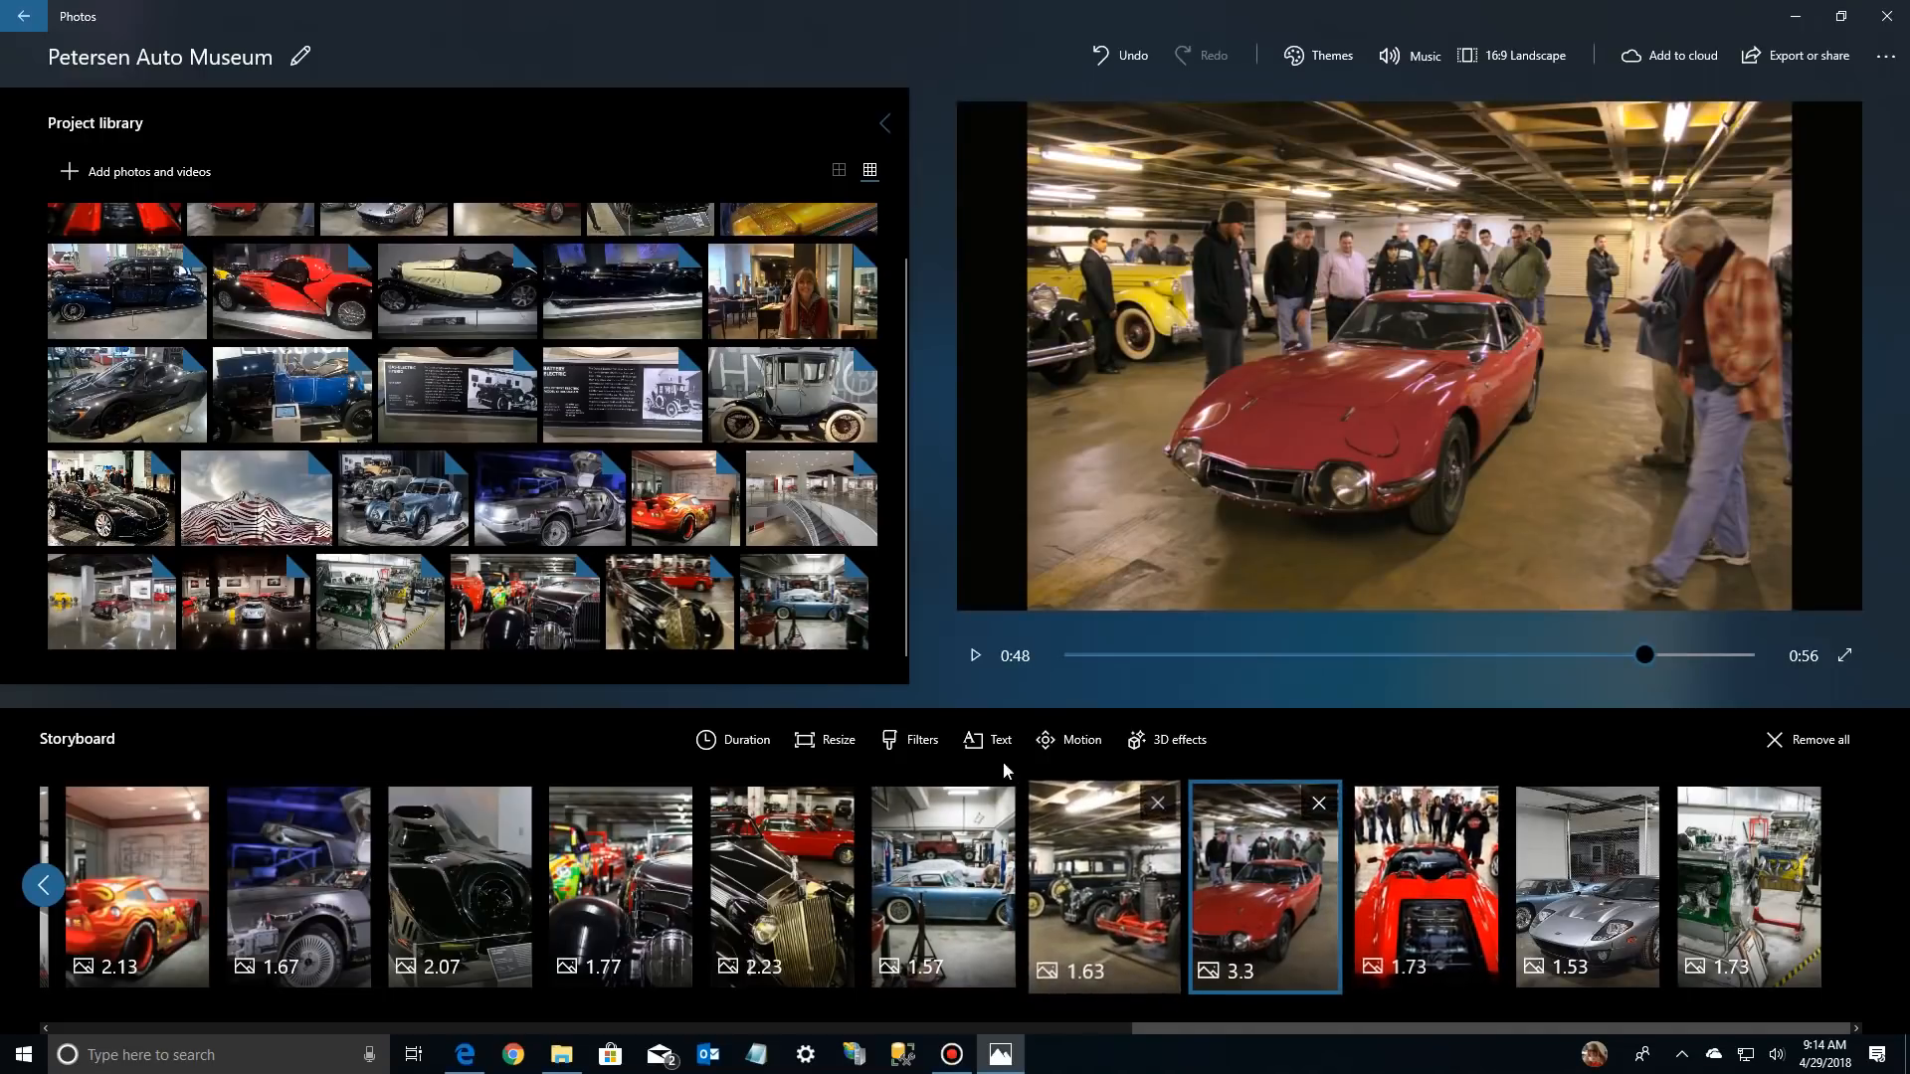
{"action": "left_click", "coordinate": [854, 742]}
{"action": "left_click", "coordinate": [784, 652]}
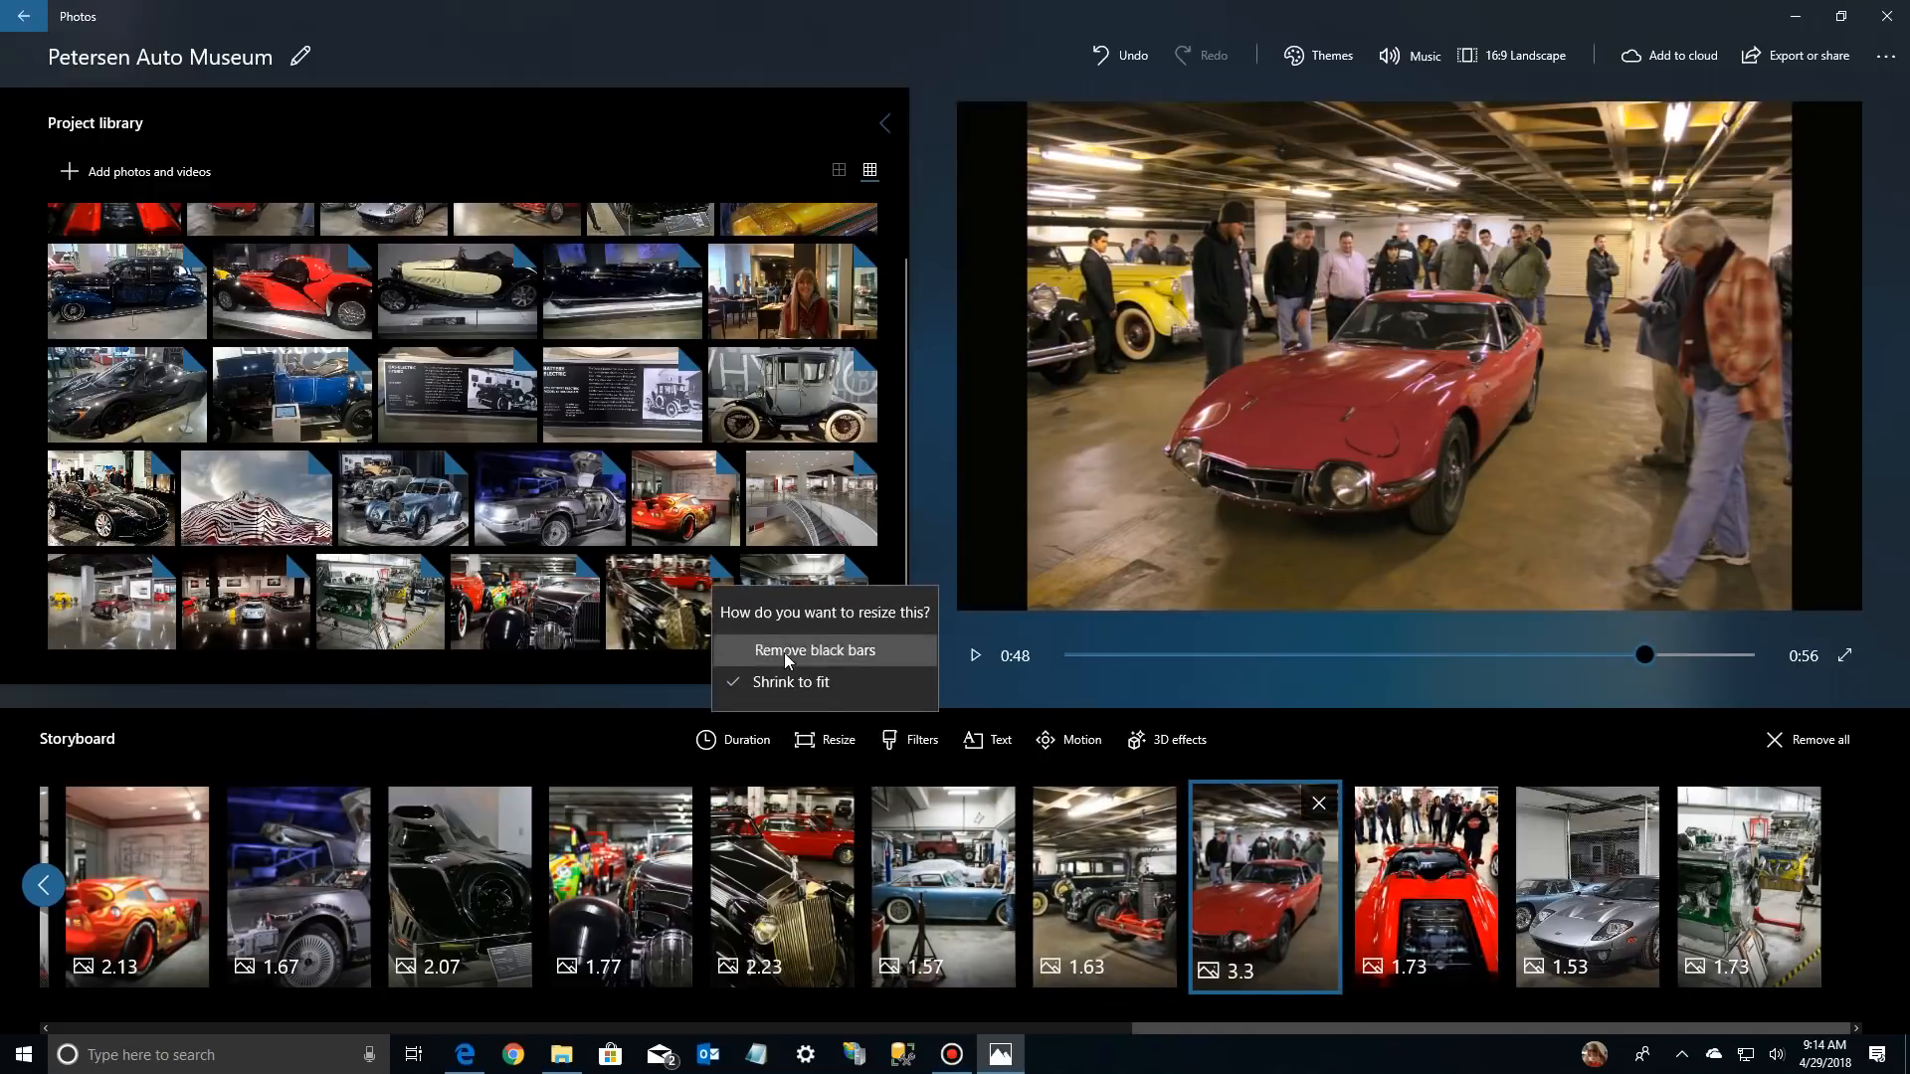
Remove the black bars from the red open-top car photo and check the last two storyboard photos
{"action": "left_click", "coordinate": [1436, 911]}
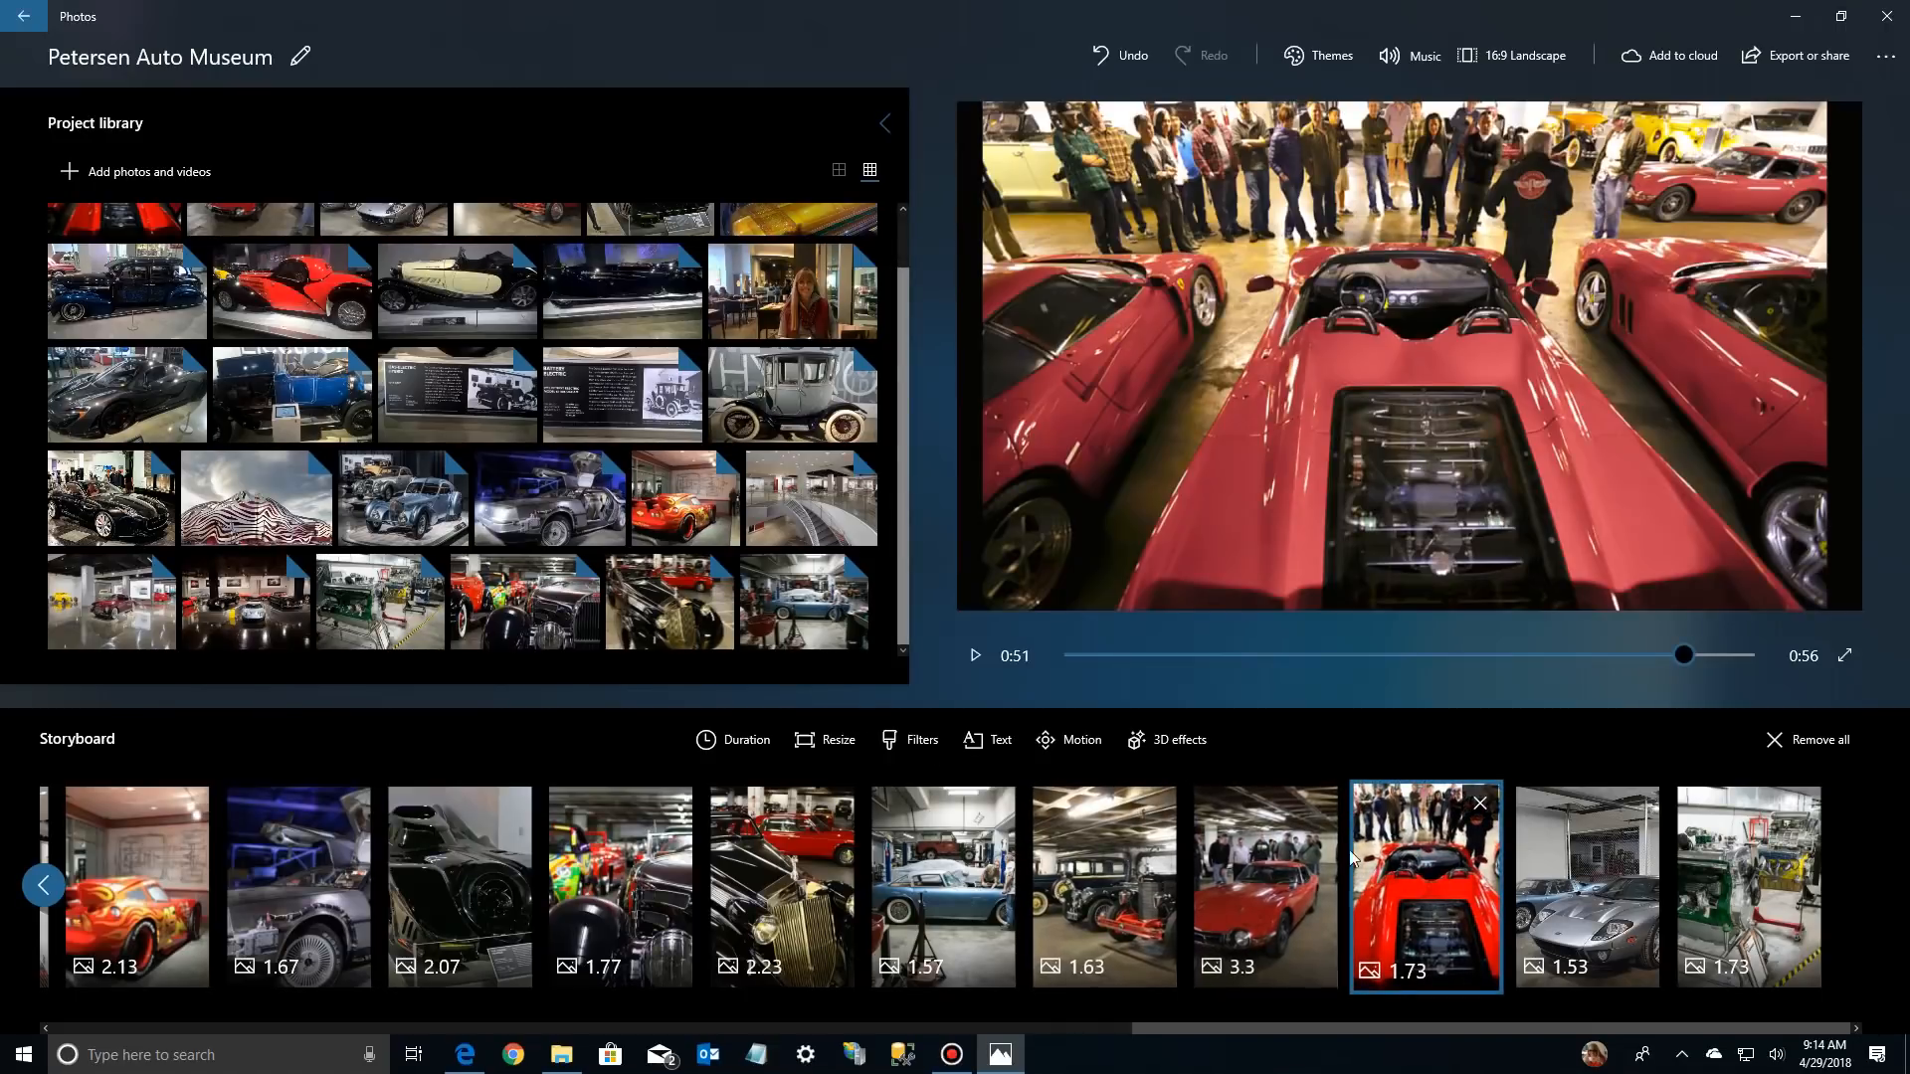
{"action": "left_click", "coordinate": [818, 742]}
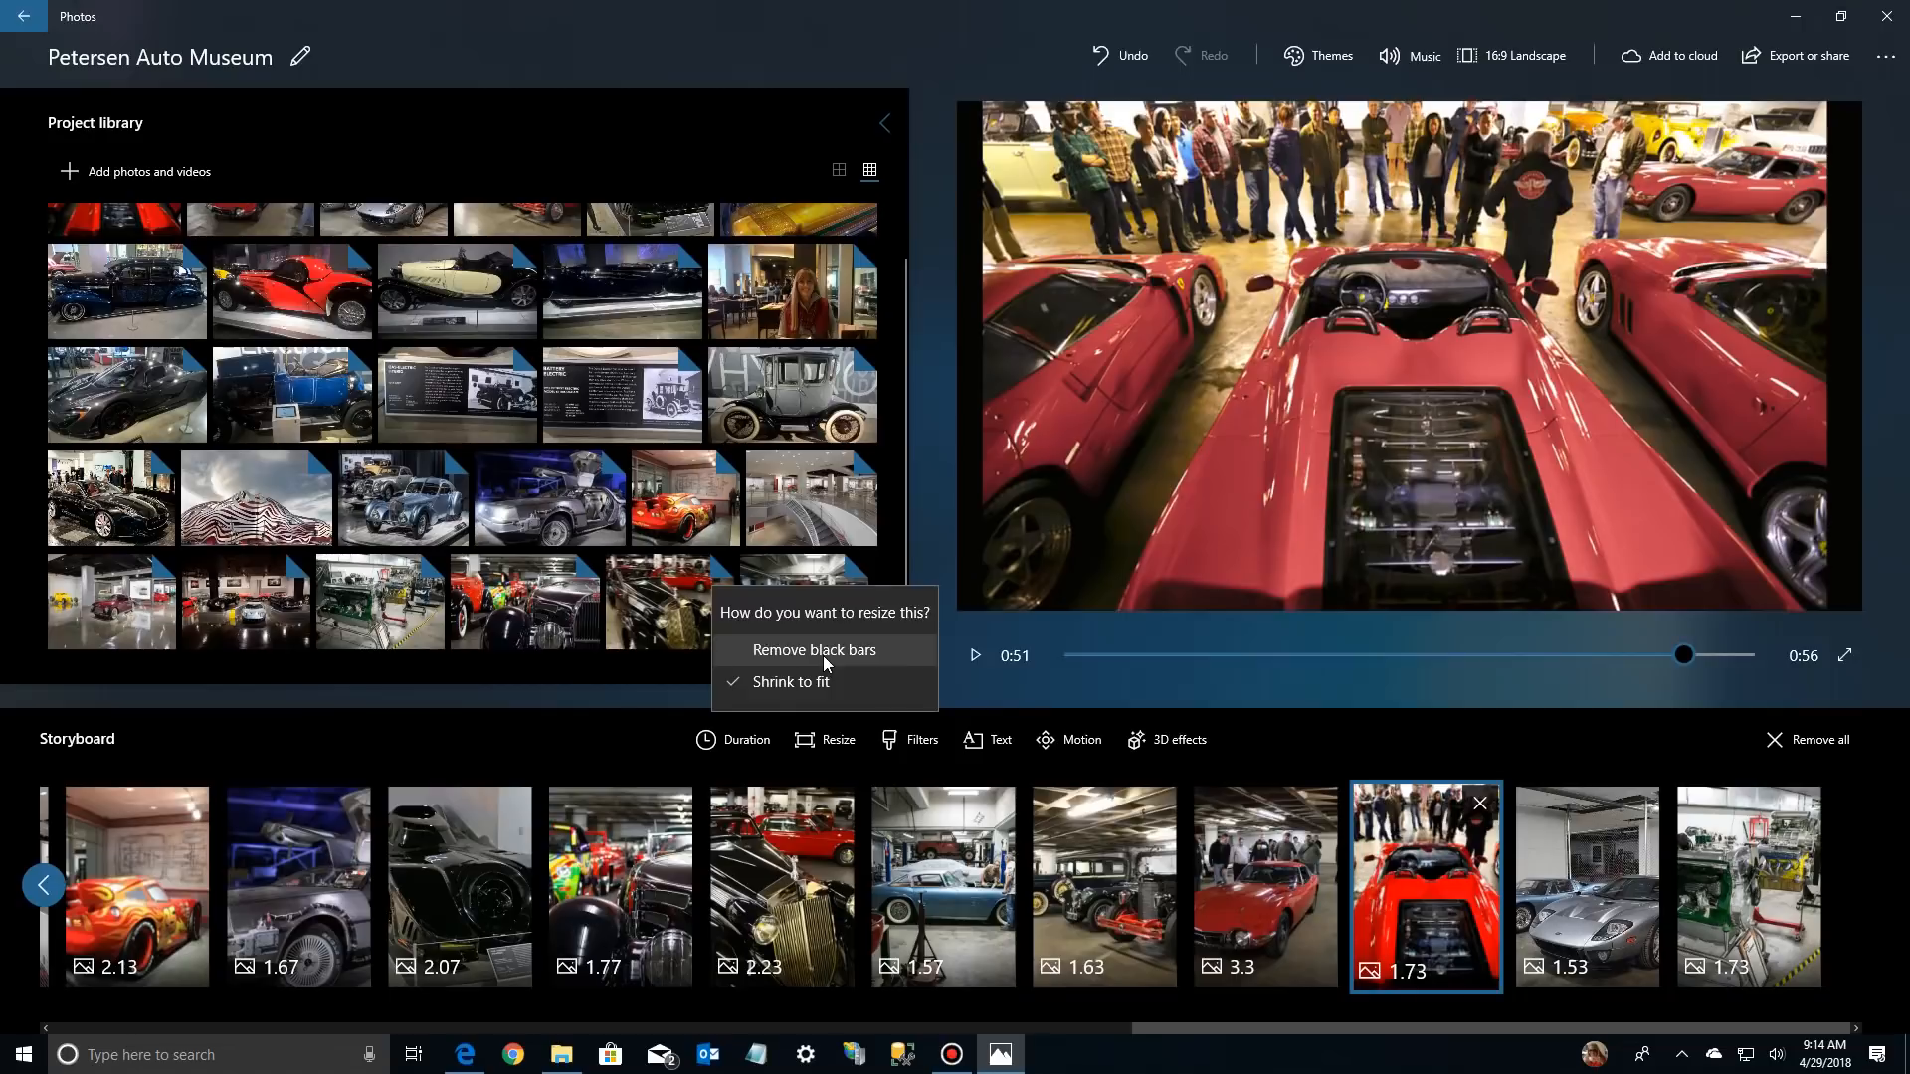
{"action": "left_click", "coordinate": [825, 657]}
{"action": "left_click", "coordinate": [1542, 879]}
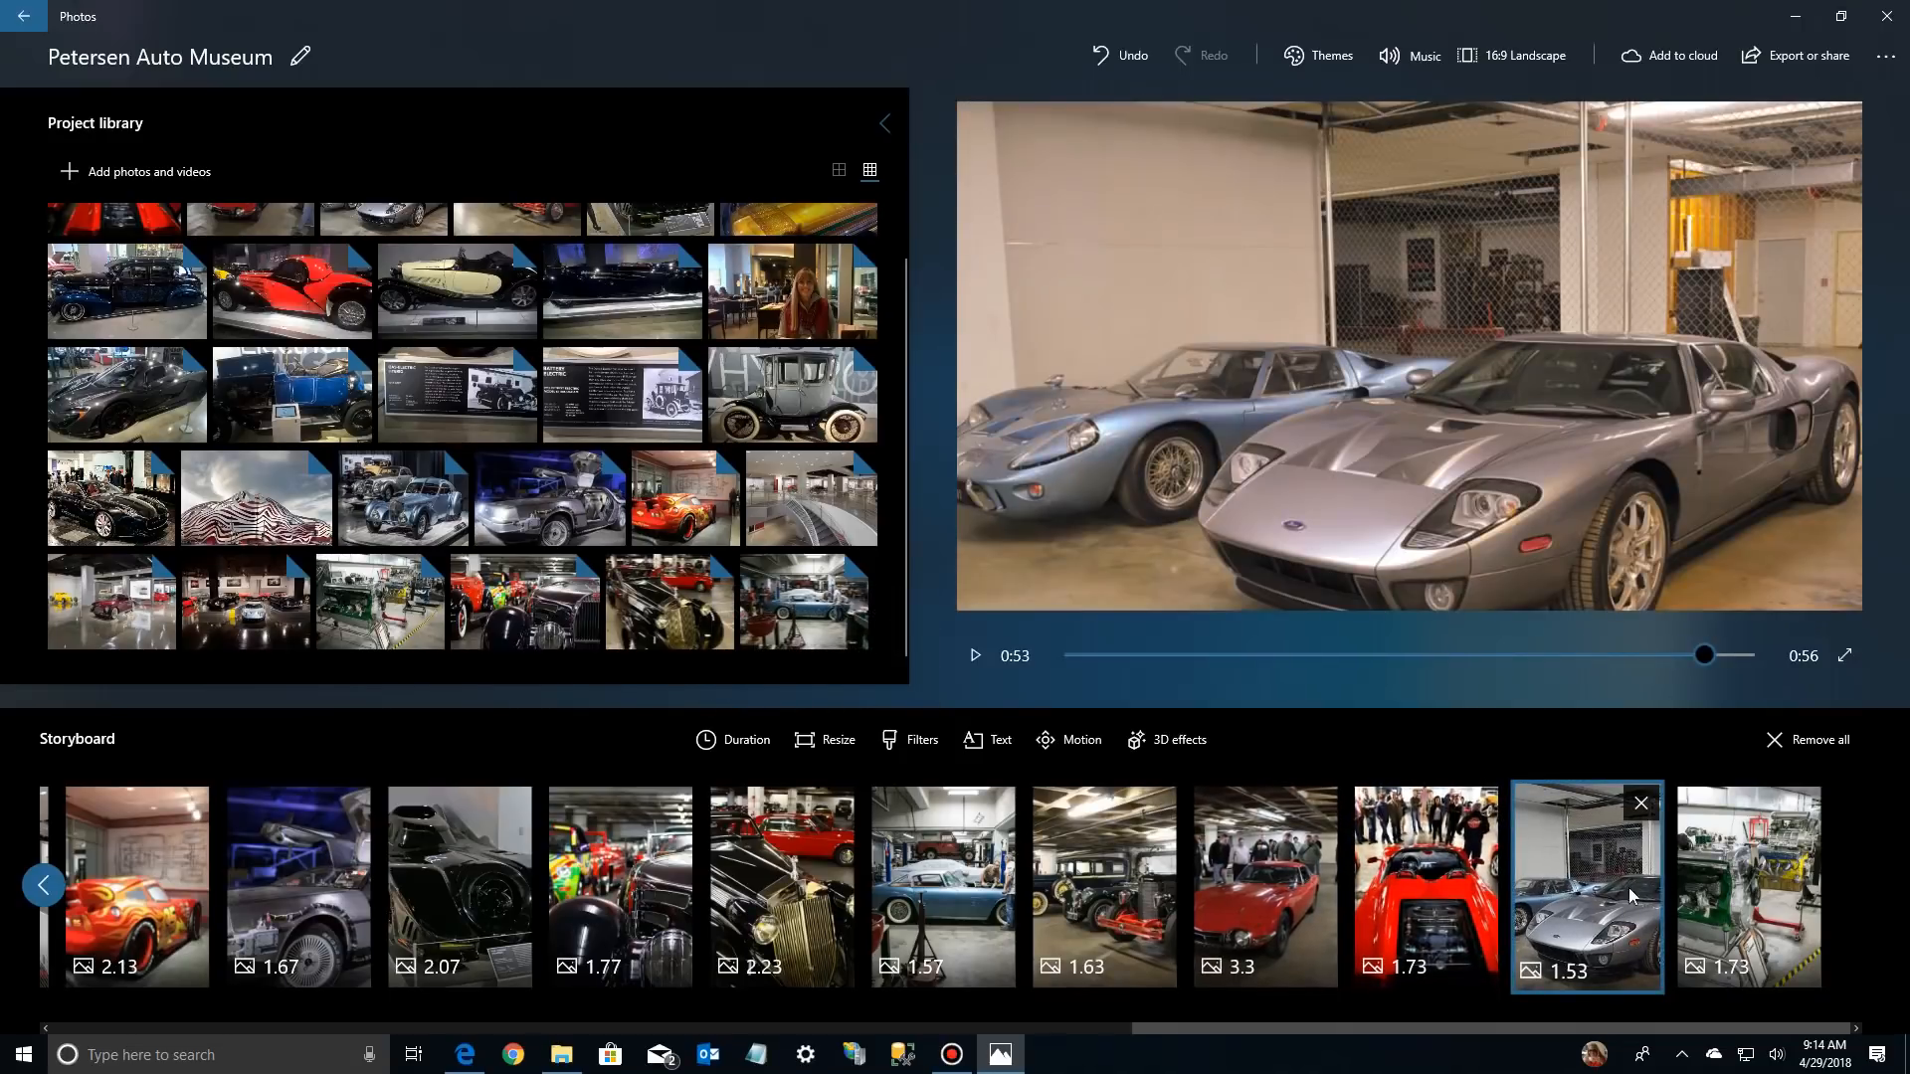
{"action": "left_click", "coordinate": [1741, 895]}
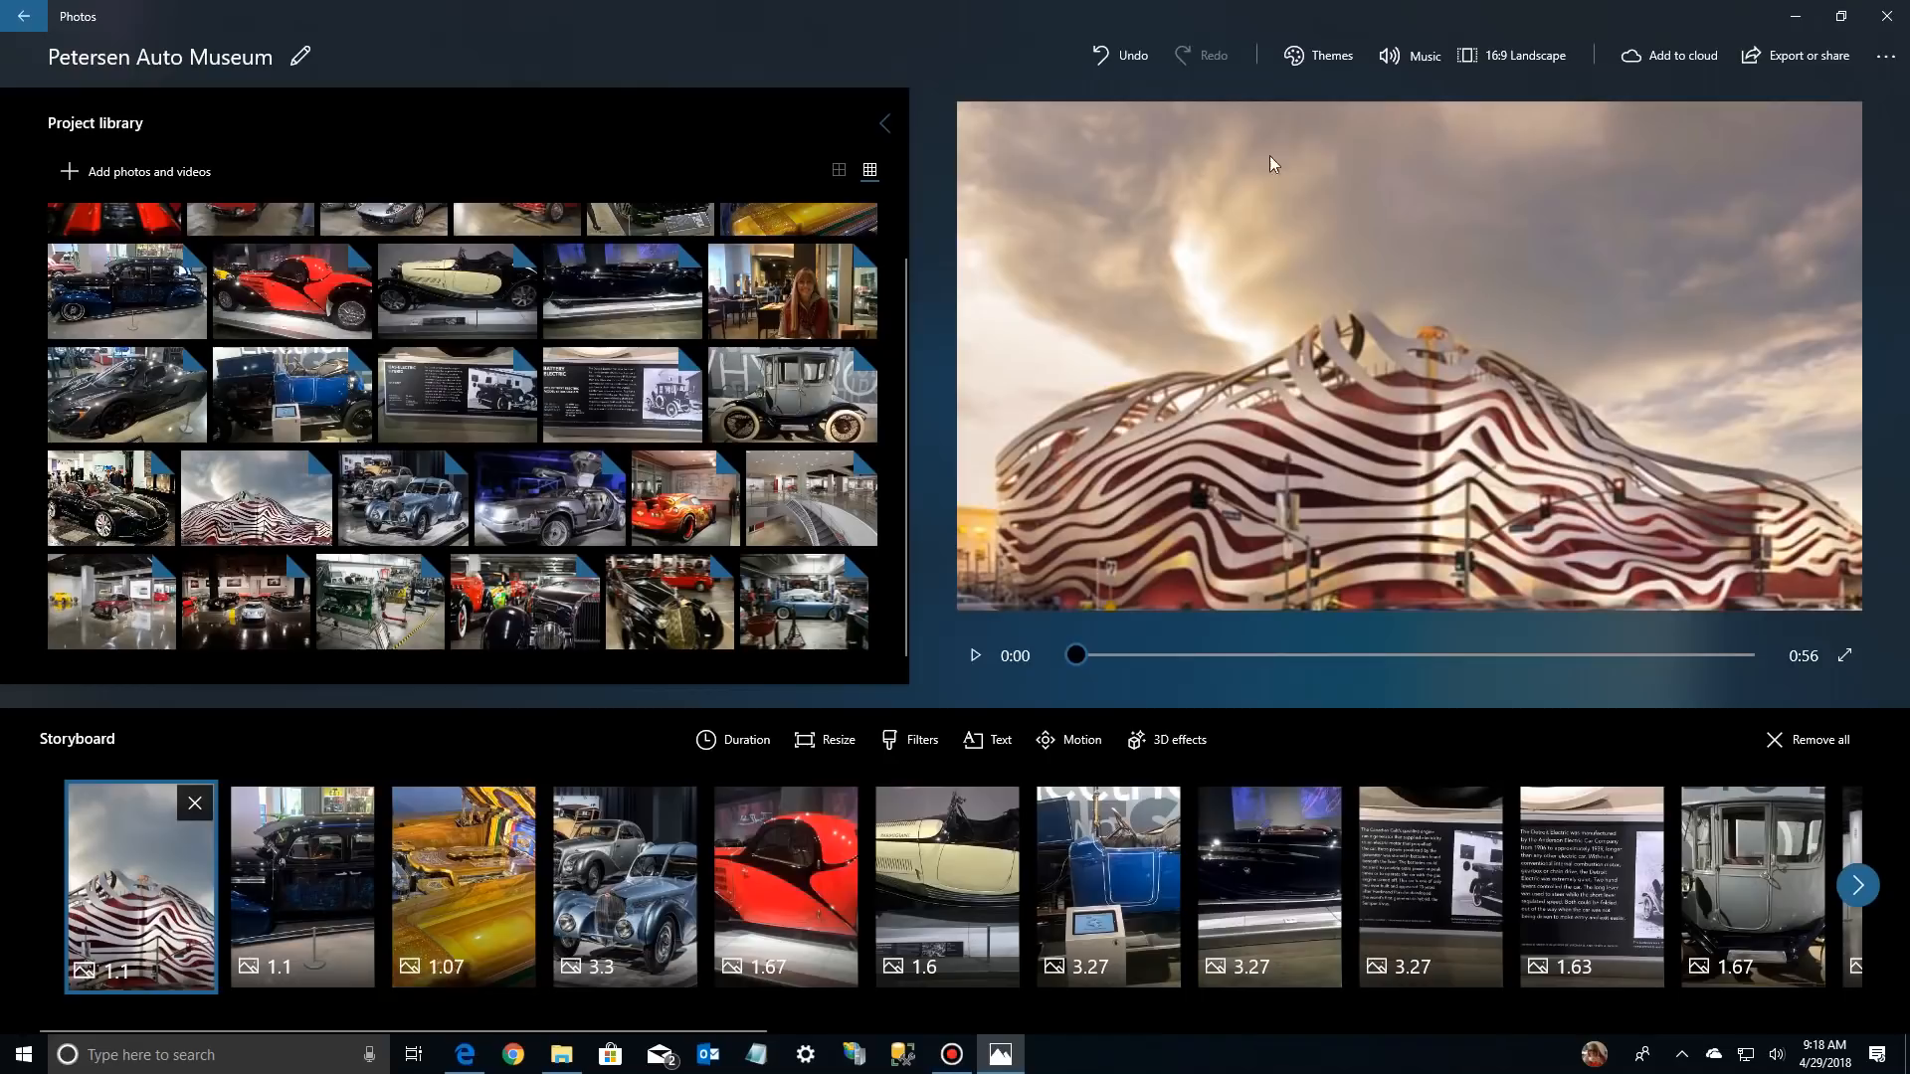
Preview the available themes from No theme through Loved and apply the Classic theme to the video
{"action": "left_click", "coordinate": [1321, 62]}
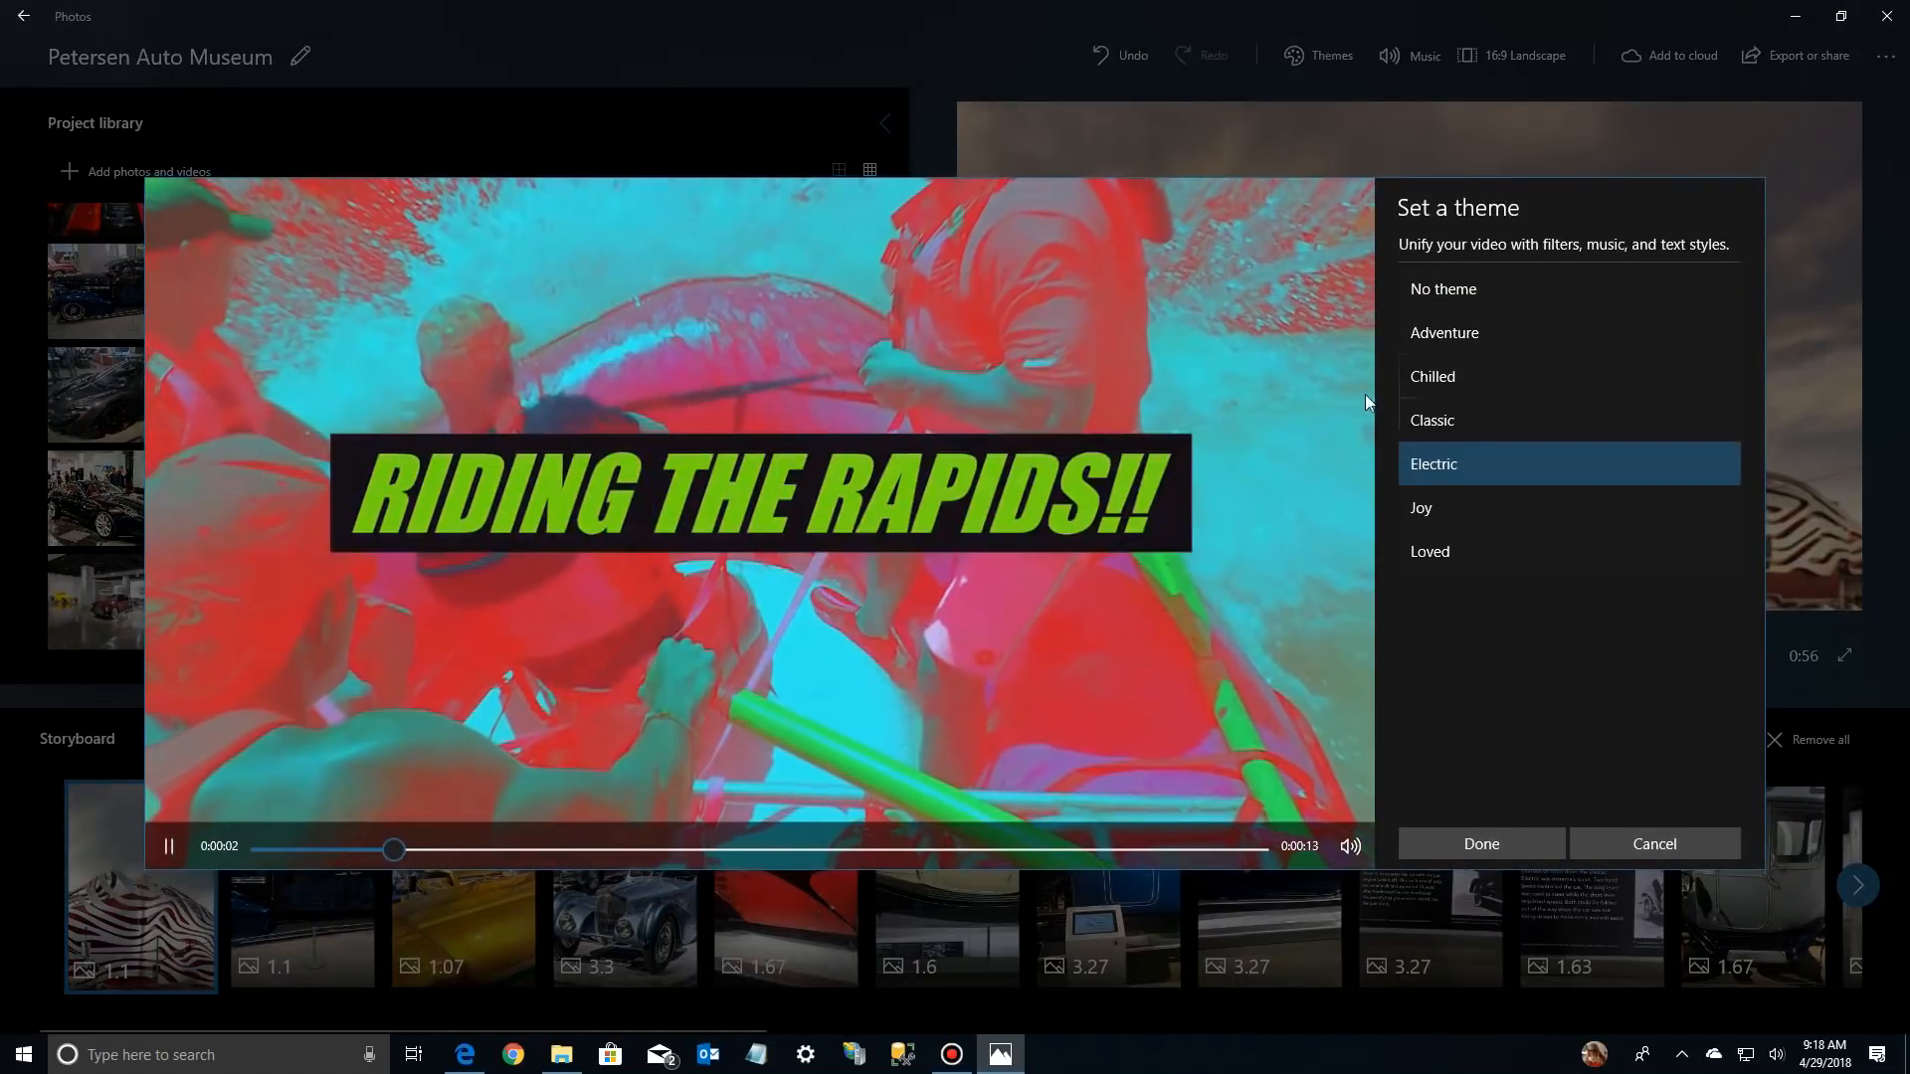
{"action": "left_click", "coordinate": [1441, 295]}
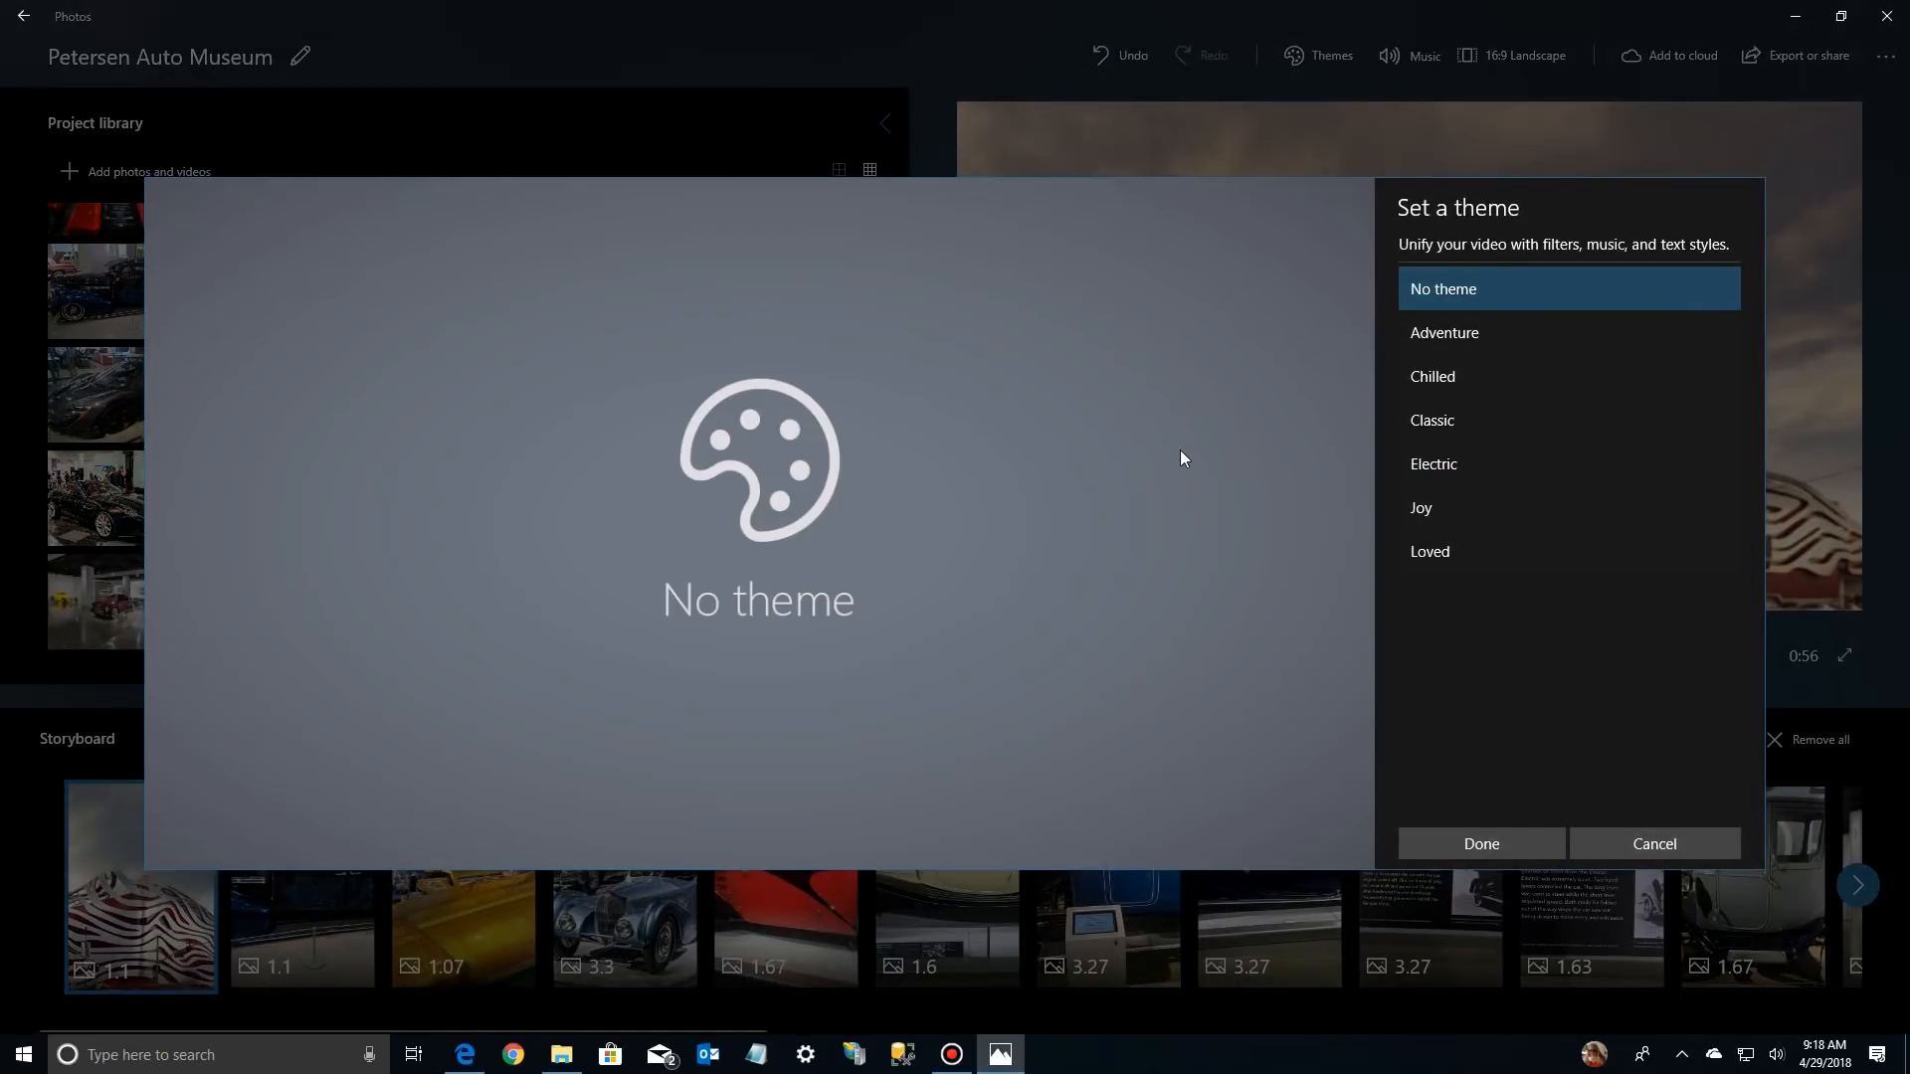
{"action": "left_click", "coordinate": [1436, 332]}
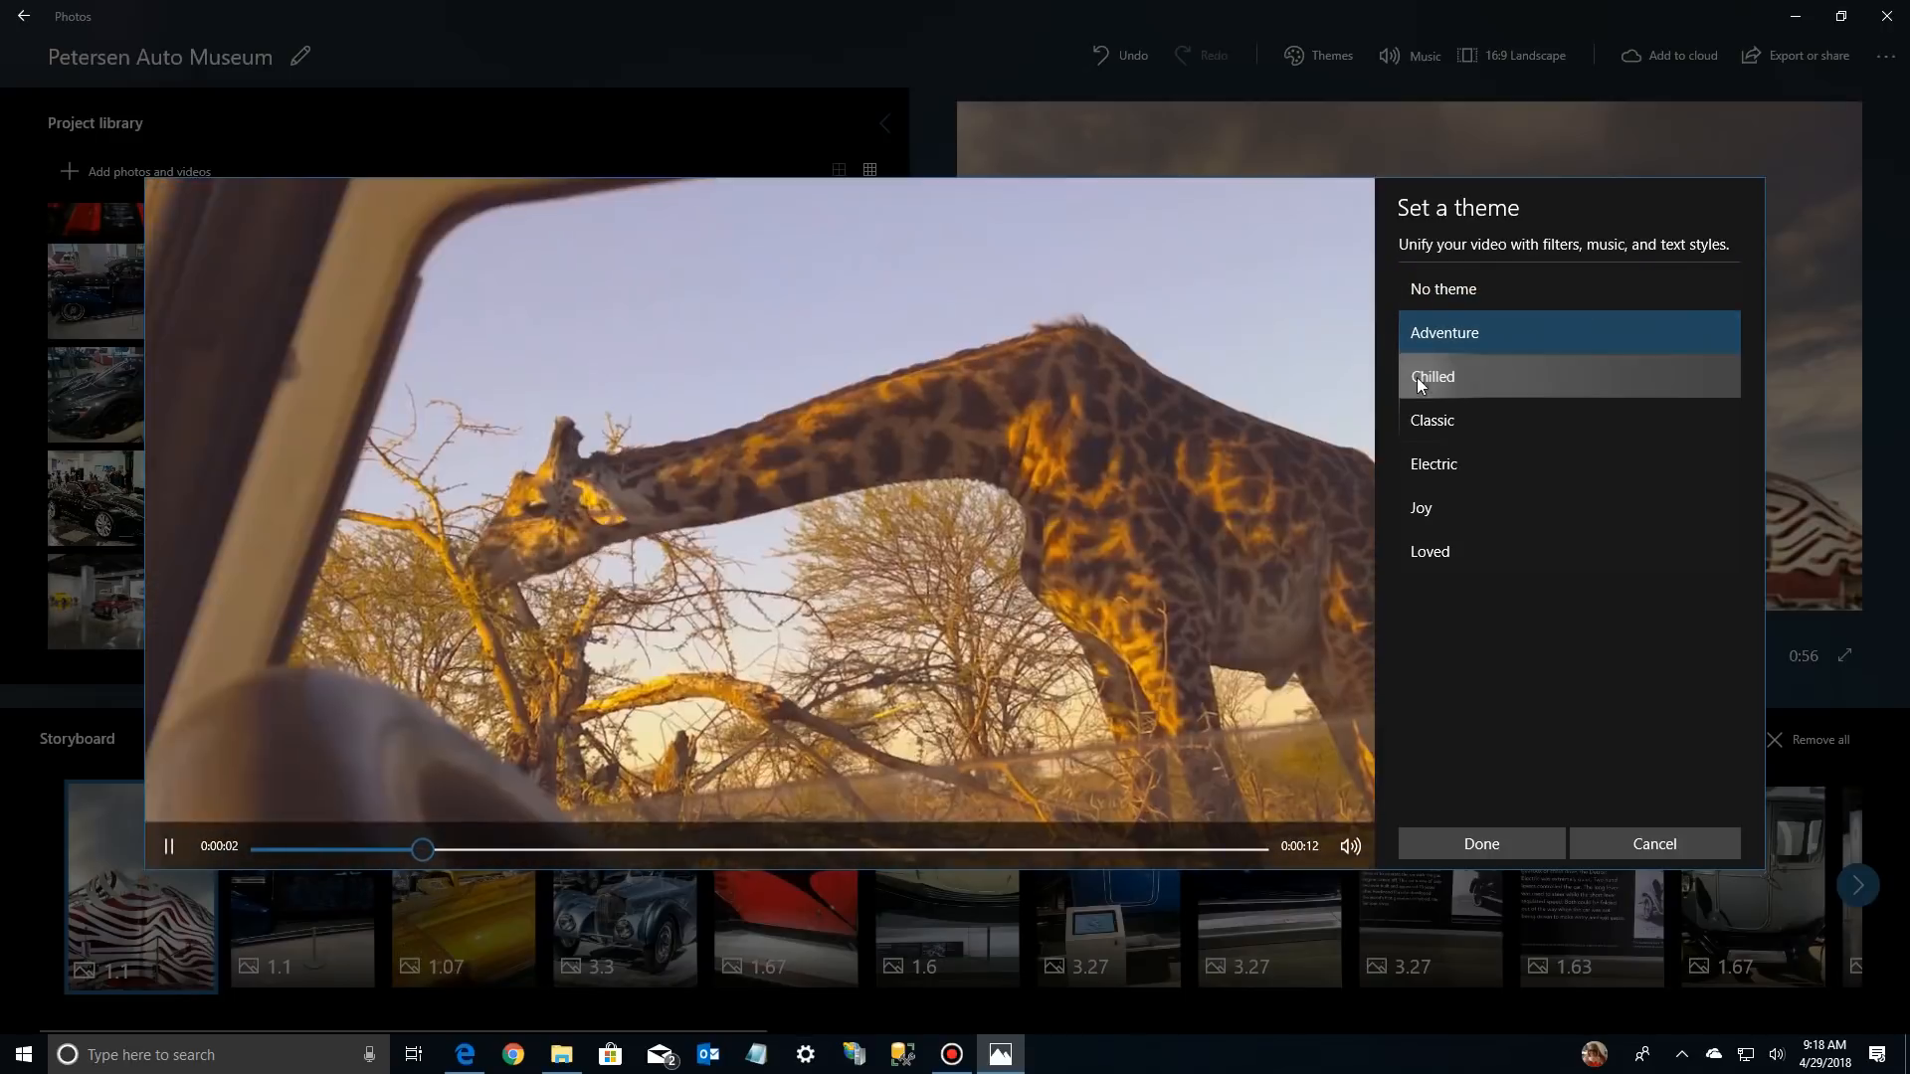
{"action": "left_click", "coordinate": [1416, 378]}
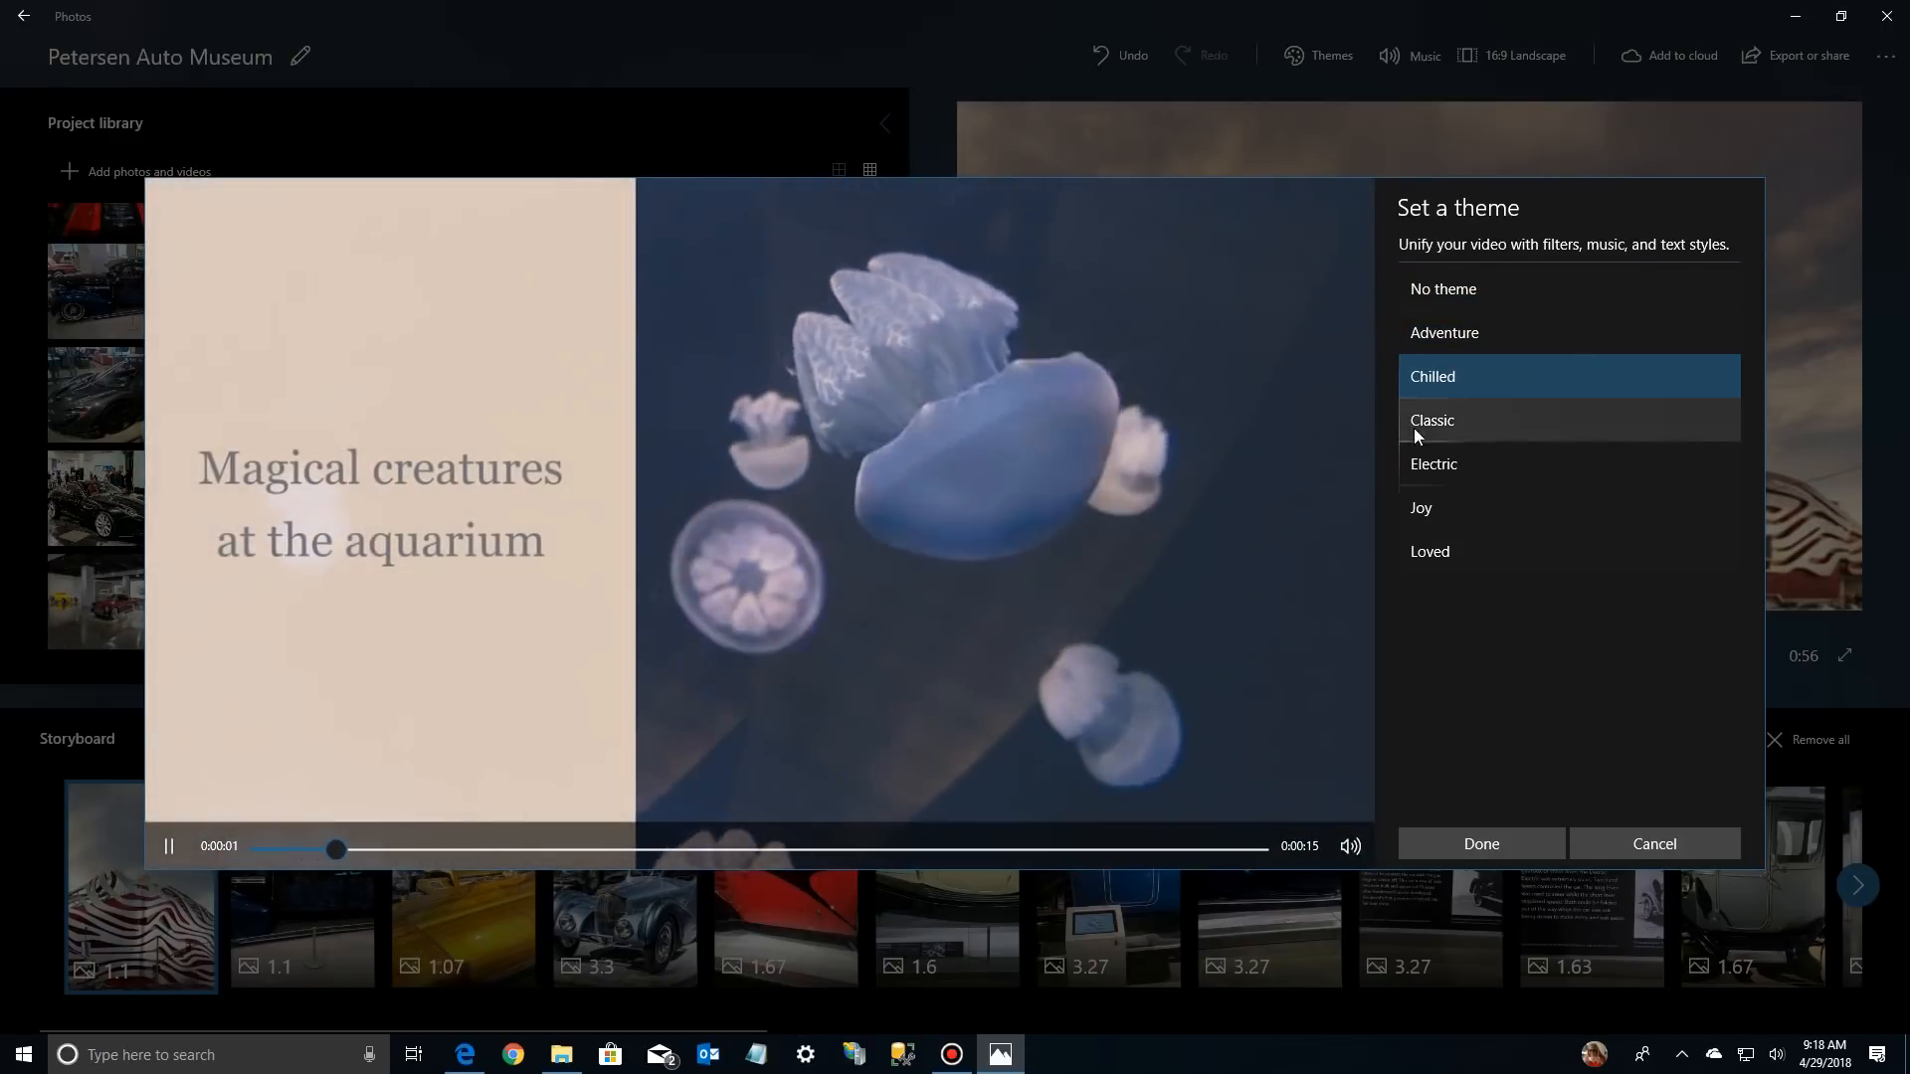
{"action": "left_click", "coordinate": [1413, 426]}
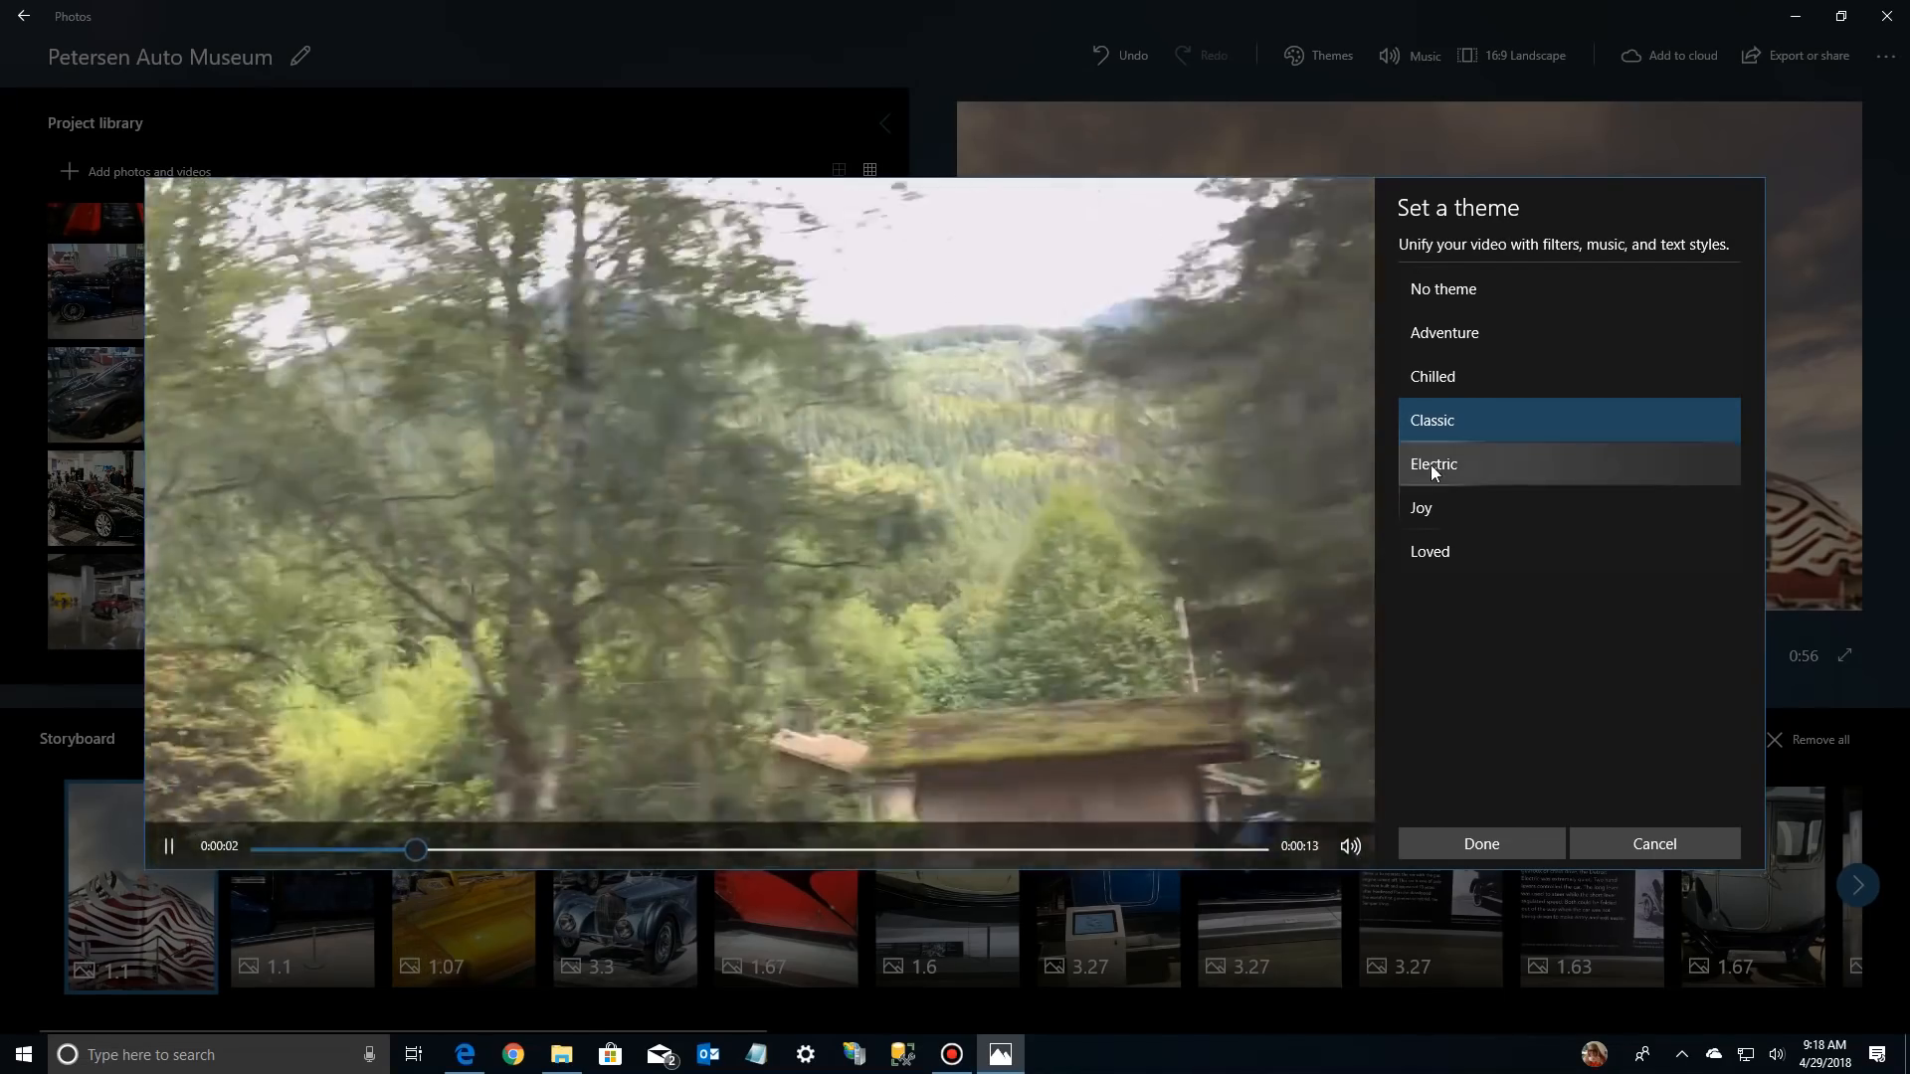
{"action": "left_click", "coordinate": [1434, 465]}
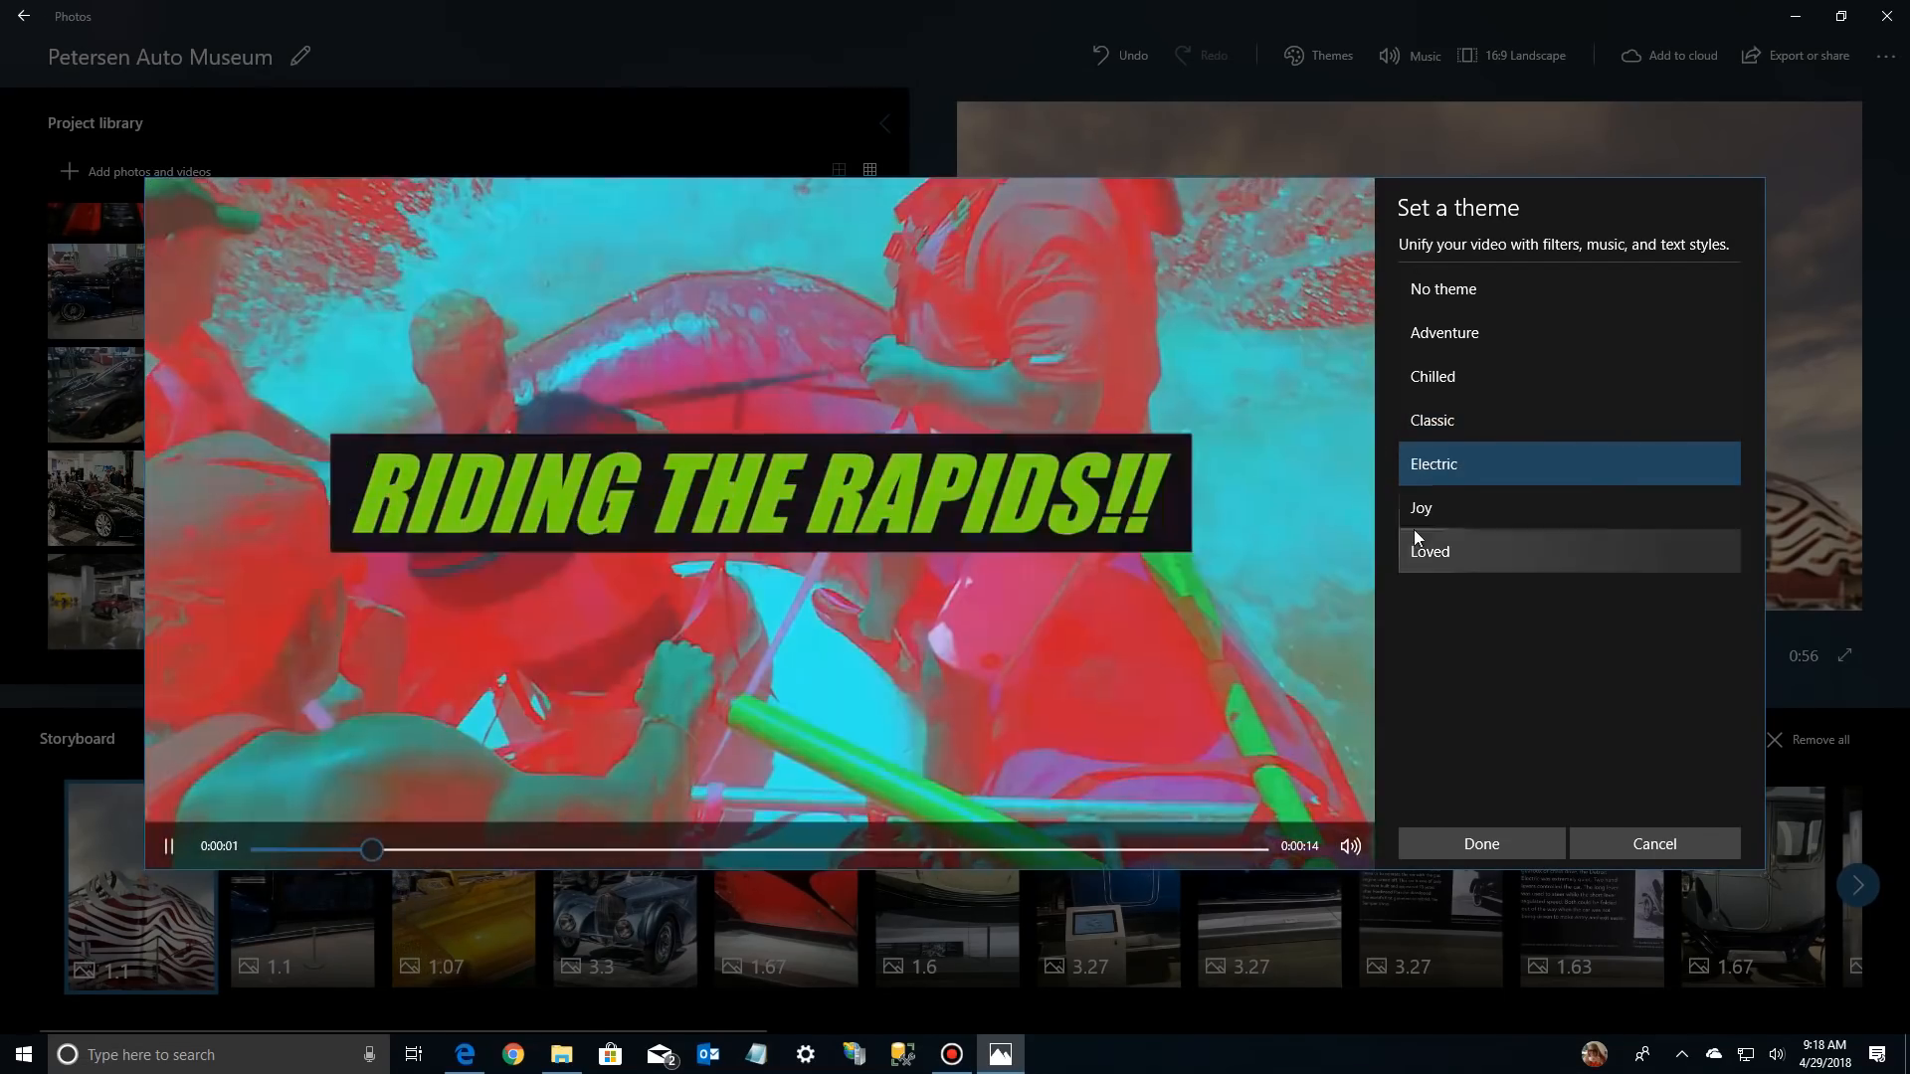
{"action": "left_click", "coordinate": [1422, 513]}
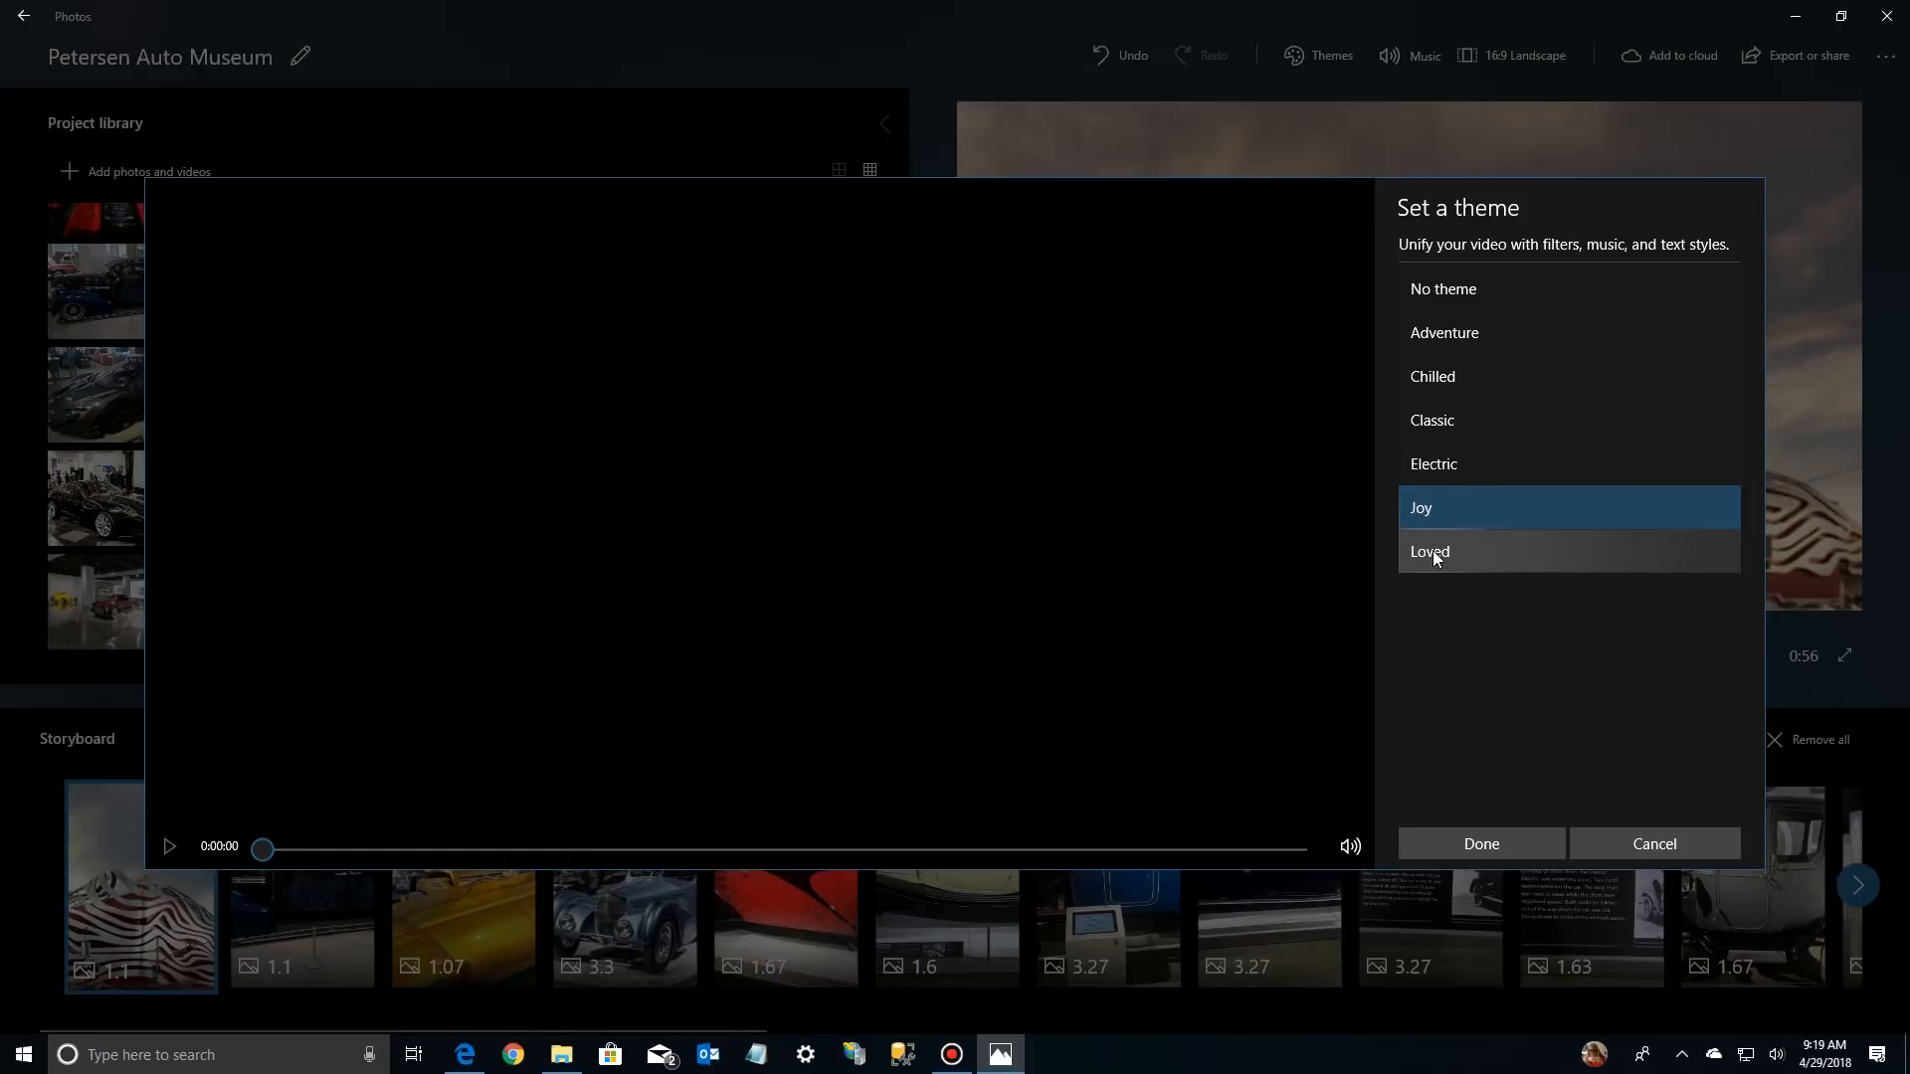
{"action": "left_click", "coordinate": [1432, 551]}
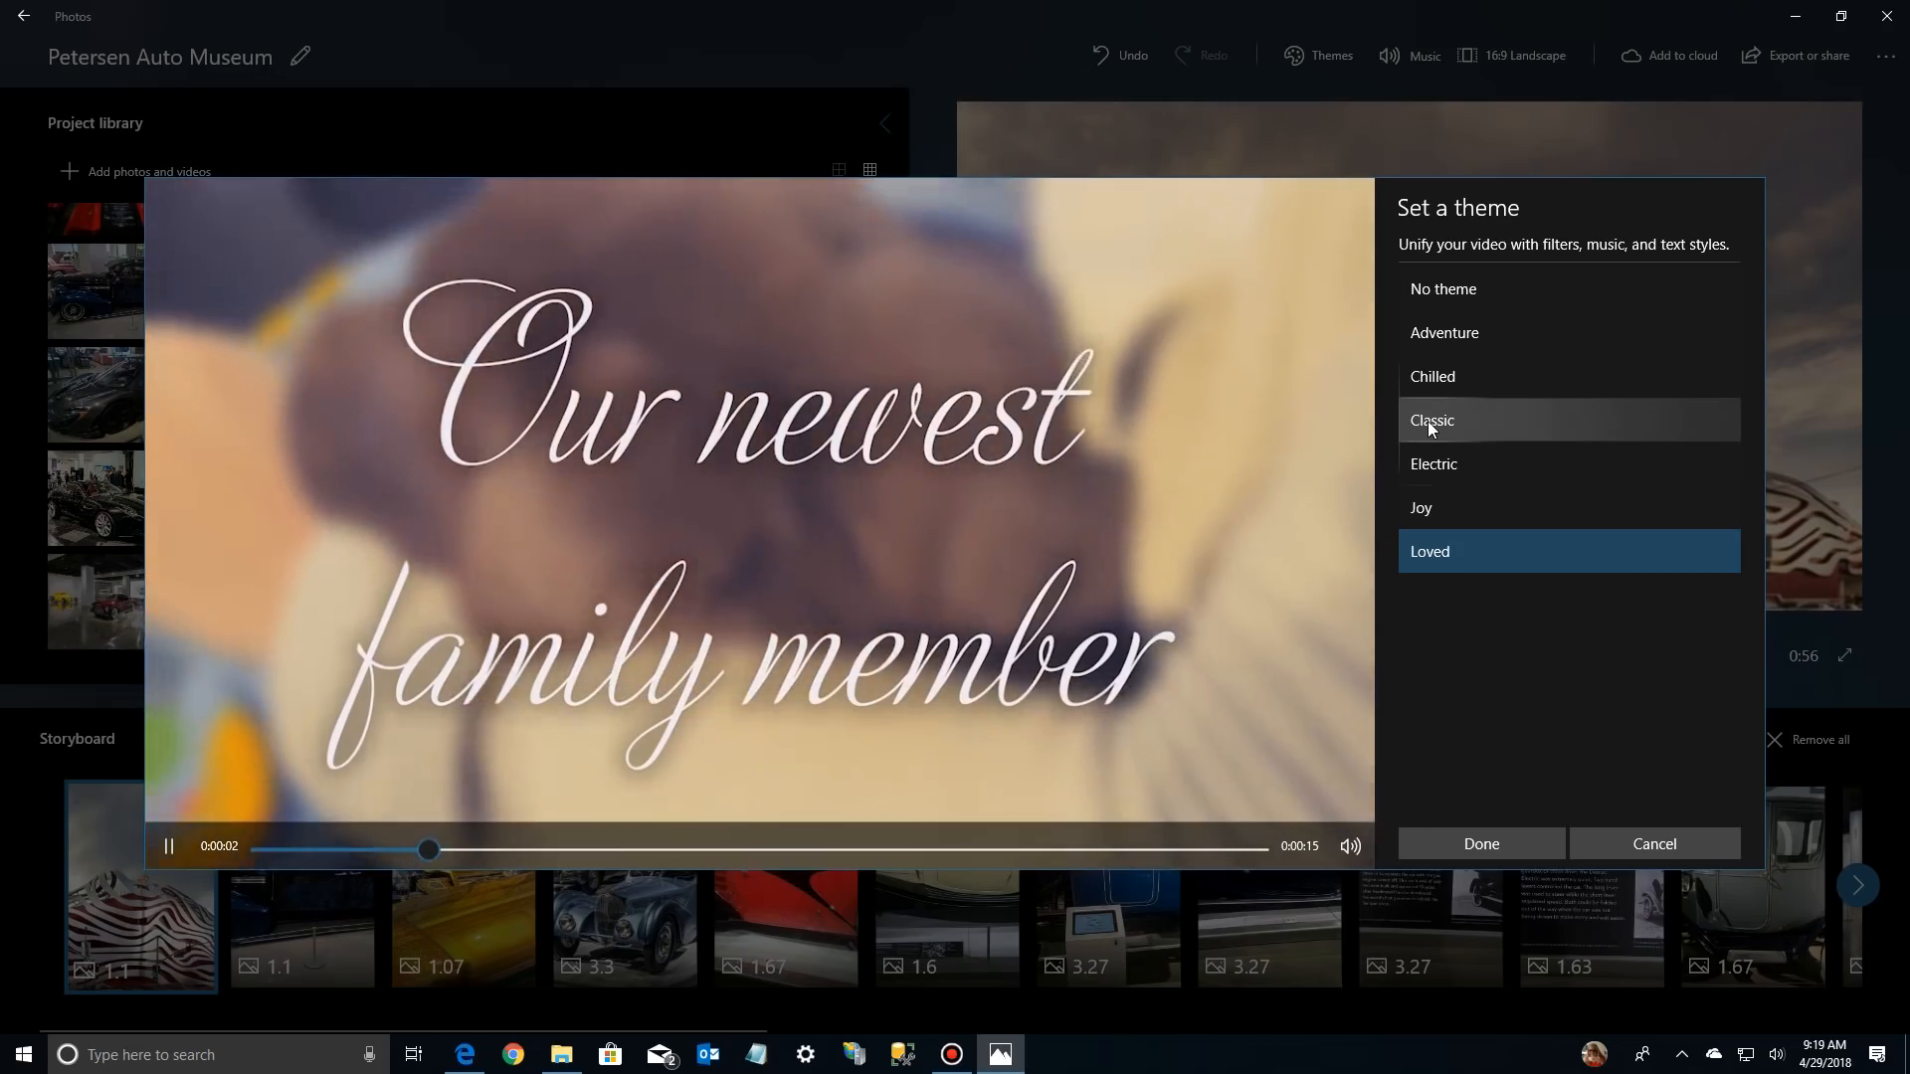
{"action": "left_click", "coordinate": [1429, 421]}
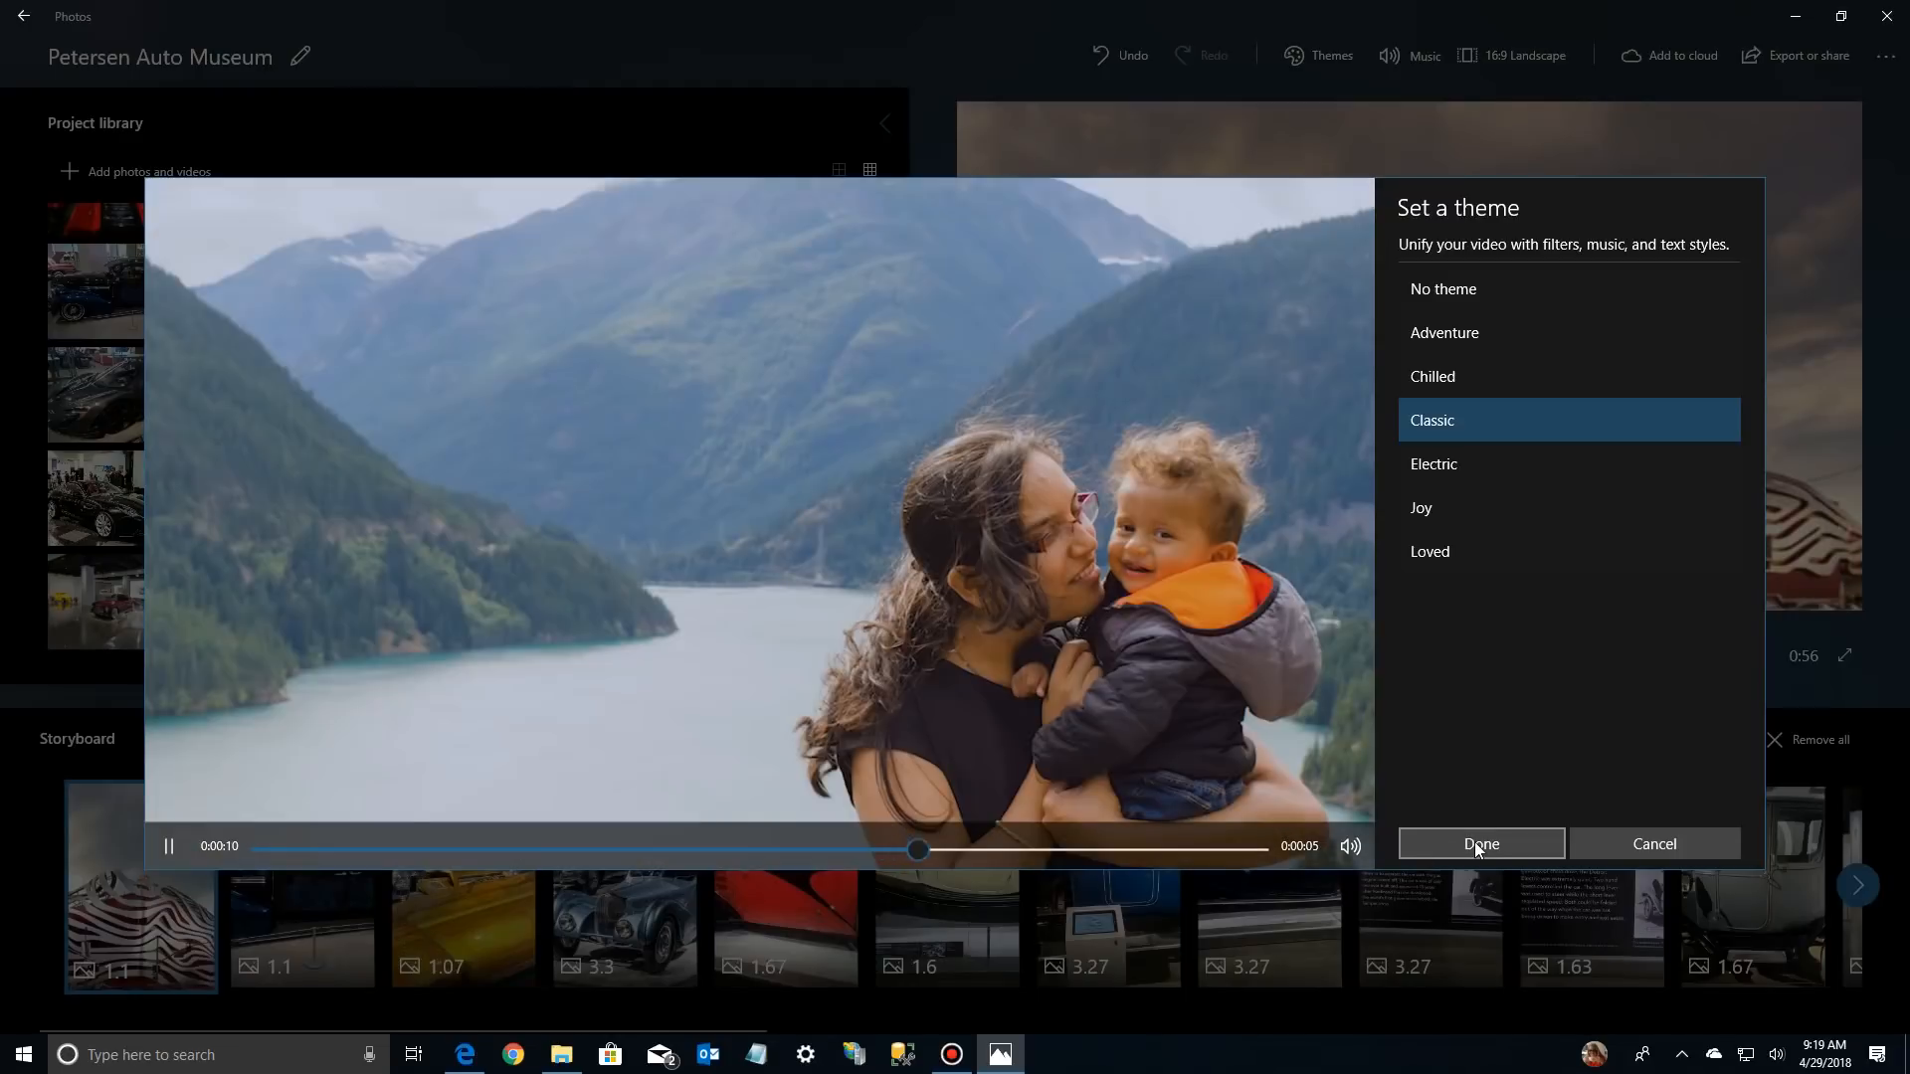
{"action": "left_click", "coordinate": [1474, 841]}
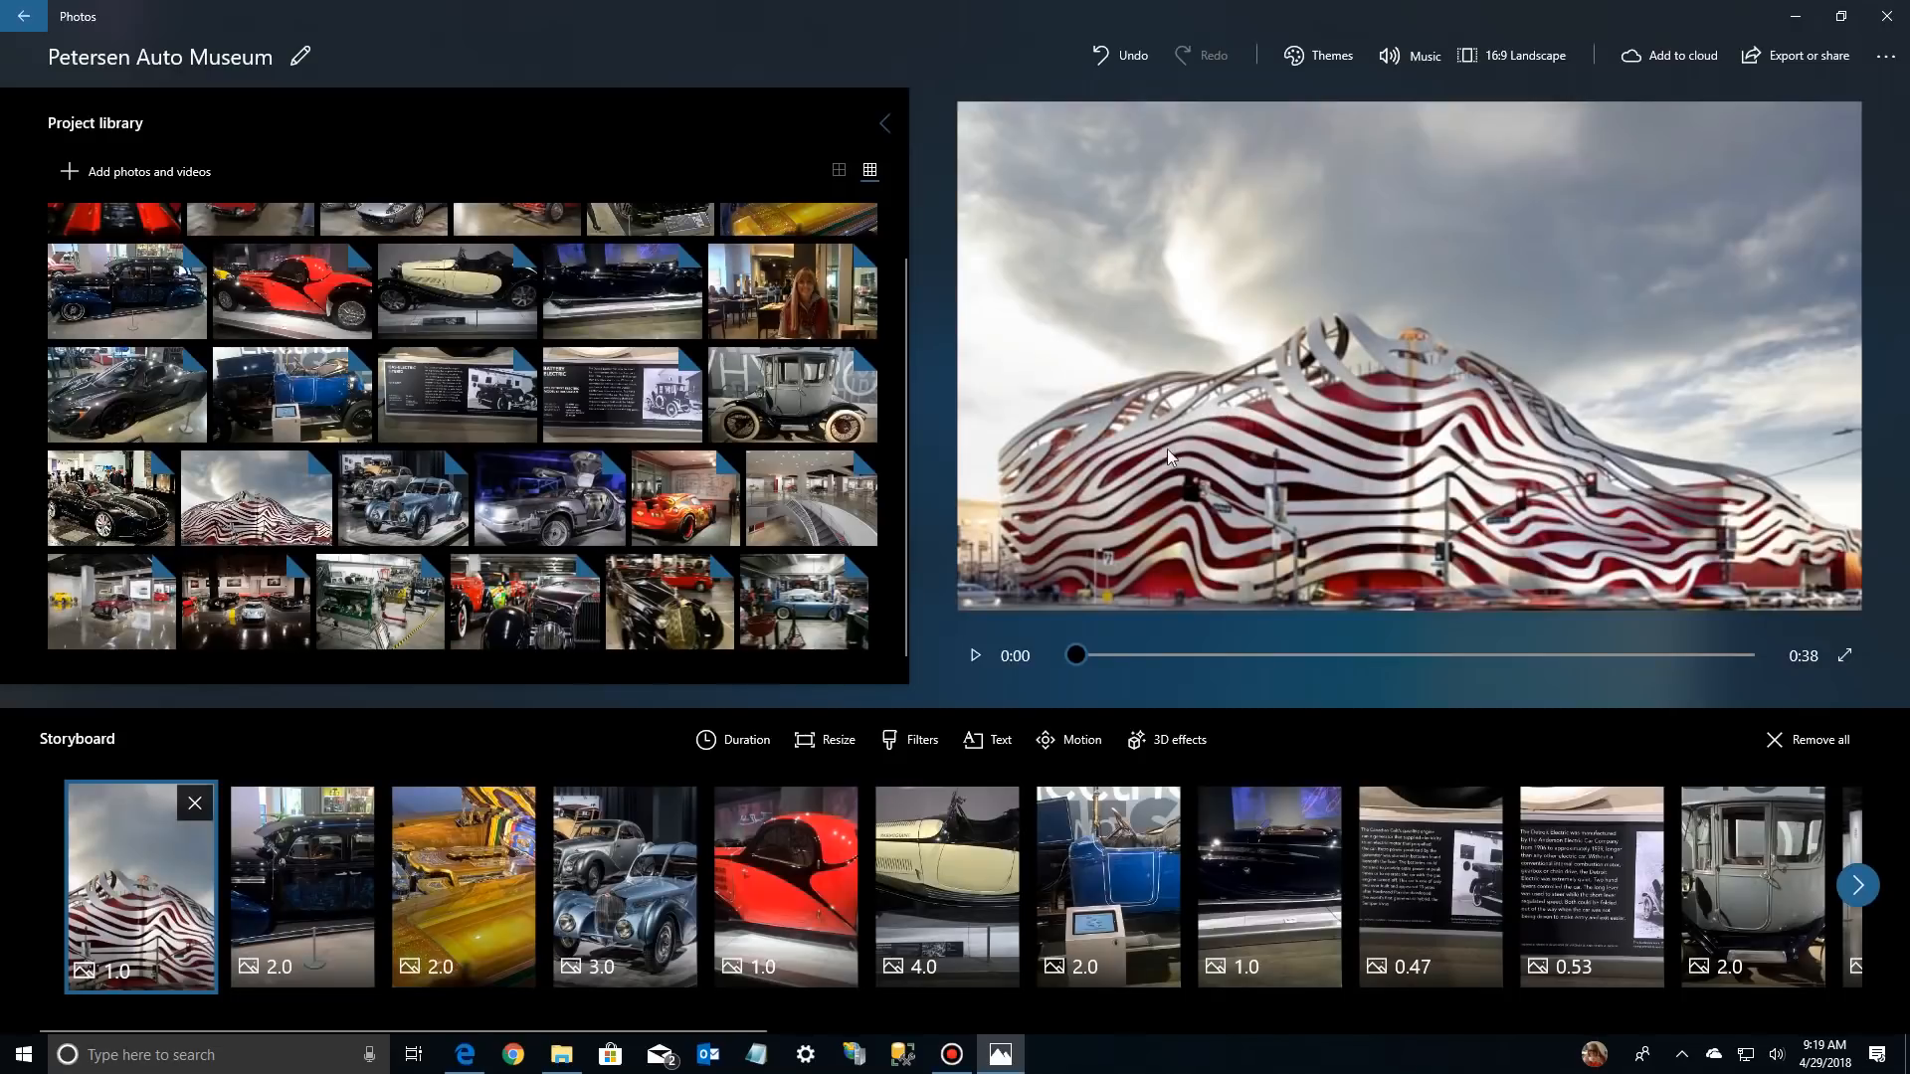
Play the opening of the video with its theme applied and return the playhead to the start
{"action": "left_click", "coordinate": [973, 658]}
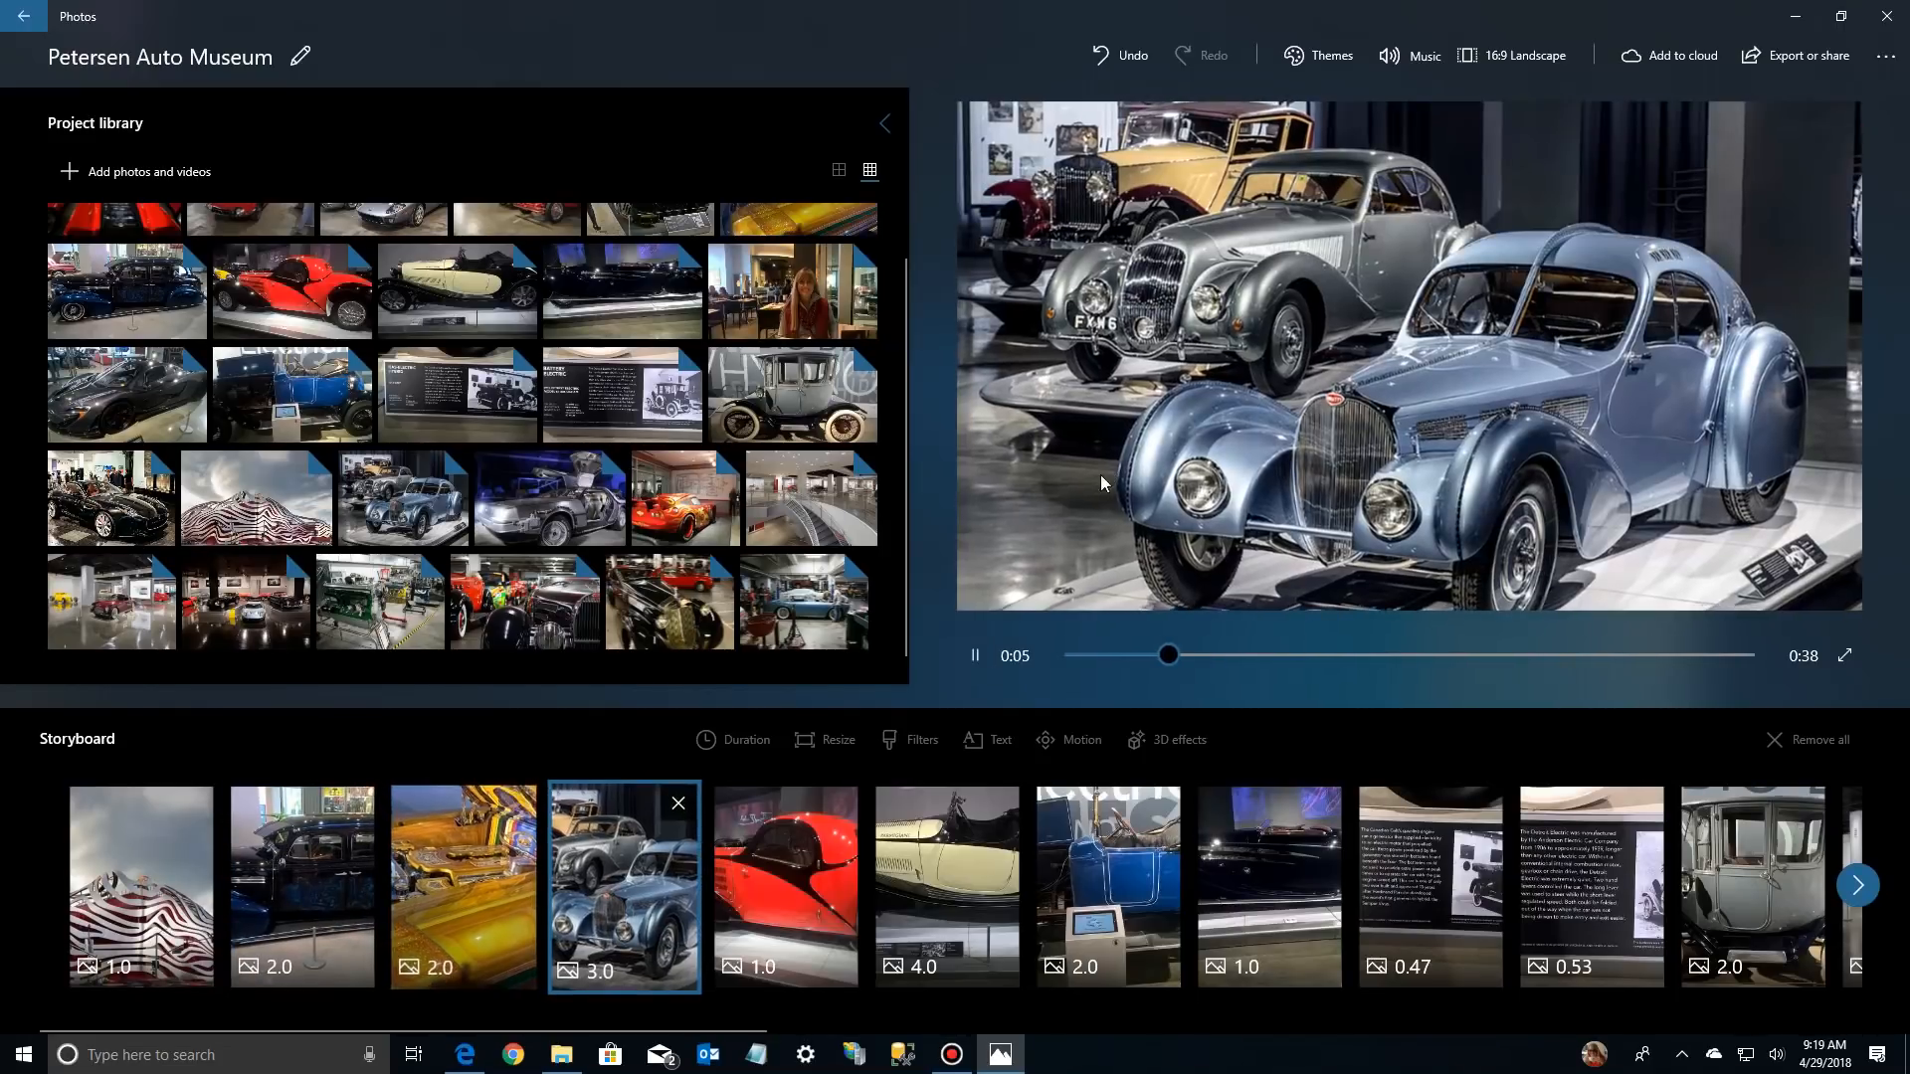
{"action": "left_click", "coordinate": [974, 655]}
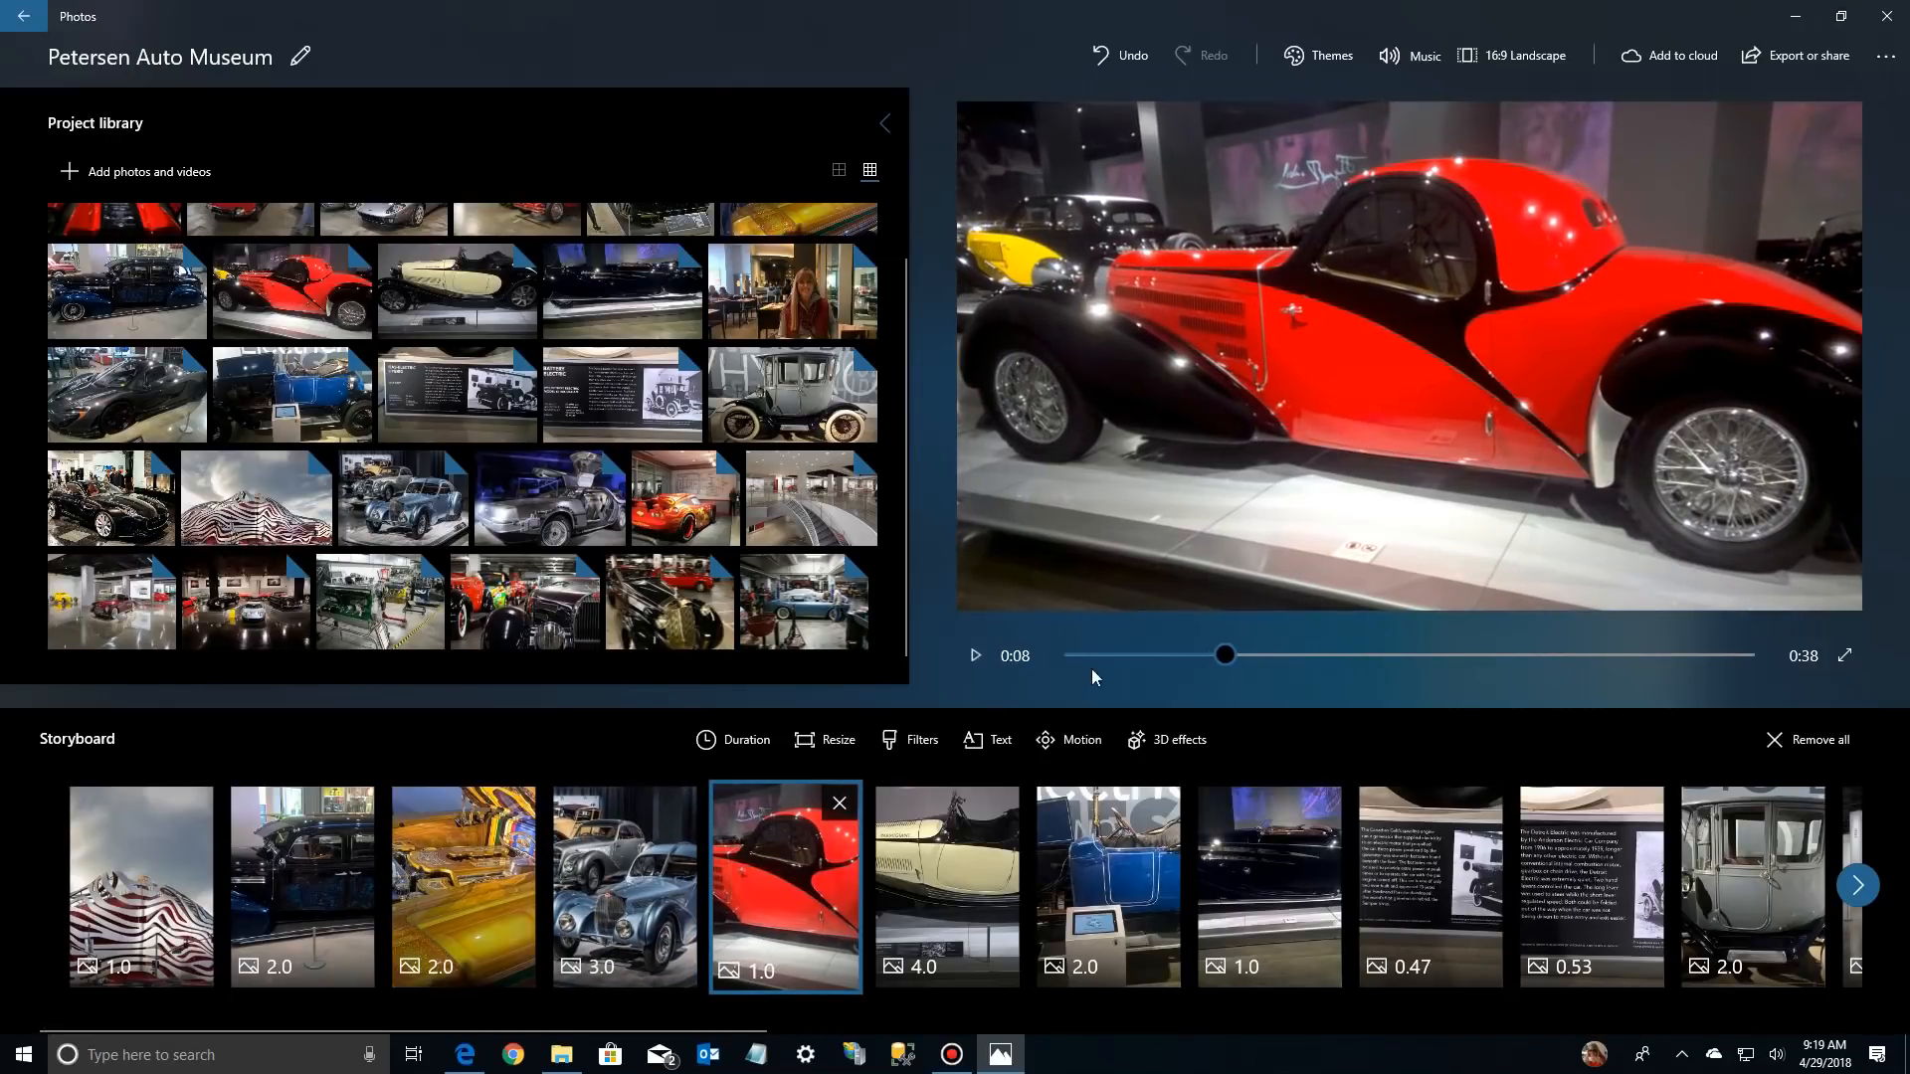
{"action": "left_click_drag", "start_coordinate": [1225, 655], "coordinate": [1036, 660]}
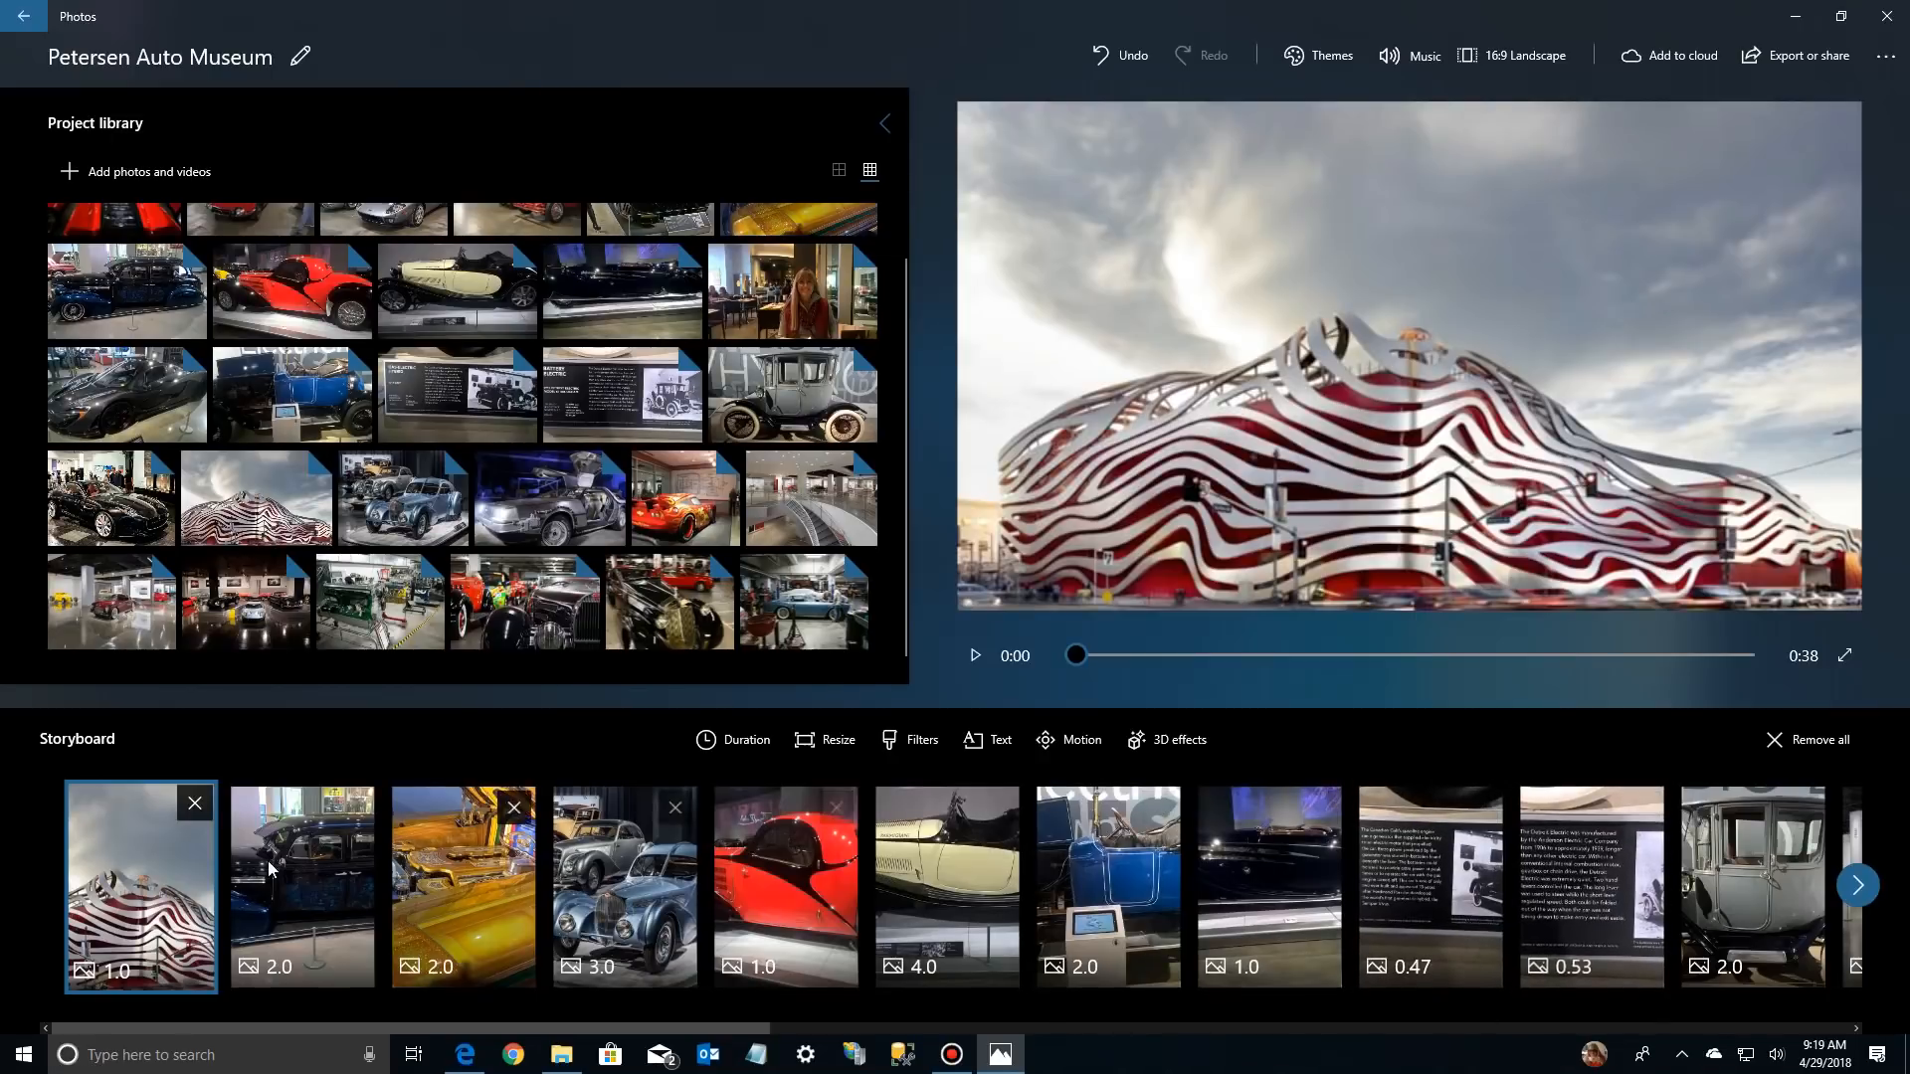
Set the duration of the opening museum building photo to 7 seconds and play it back to check the timing
{"action": "right_click", "coordinate": [147, 868]}
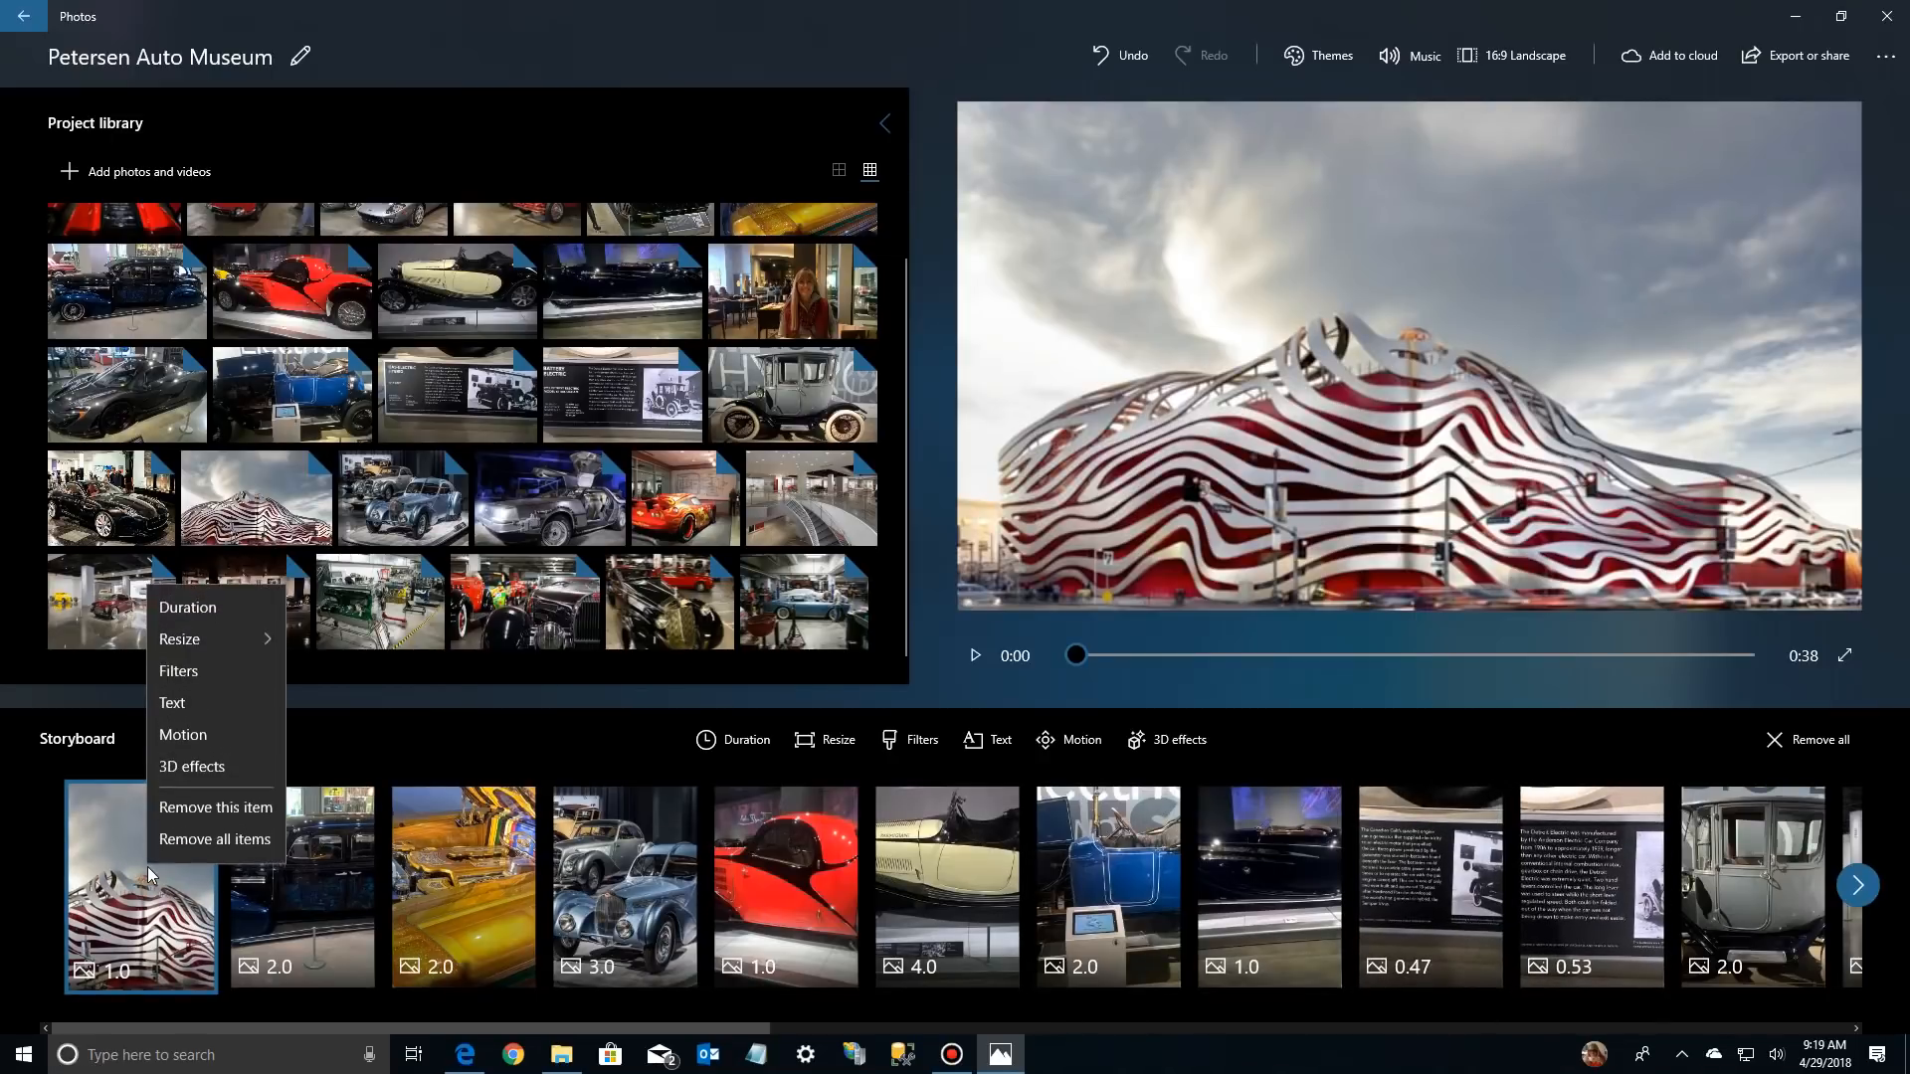
{"action": "left_click", "coordinate": [189, 608]}
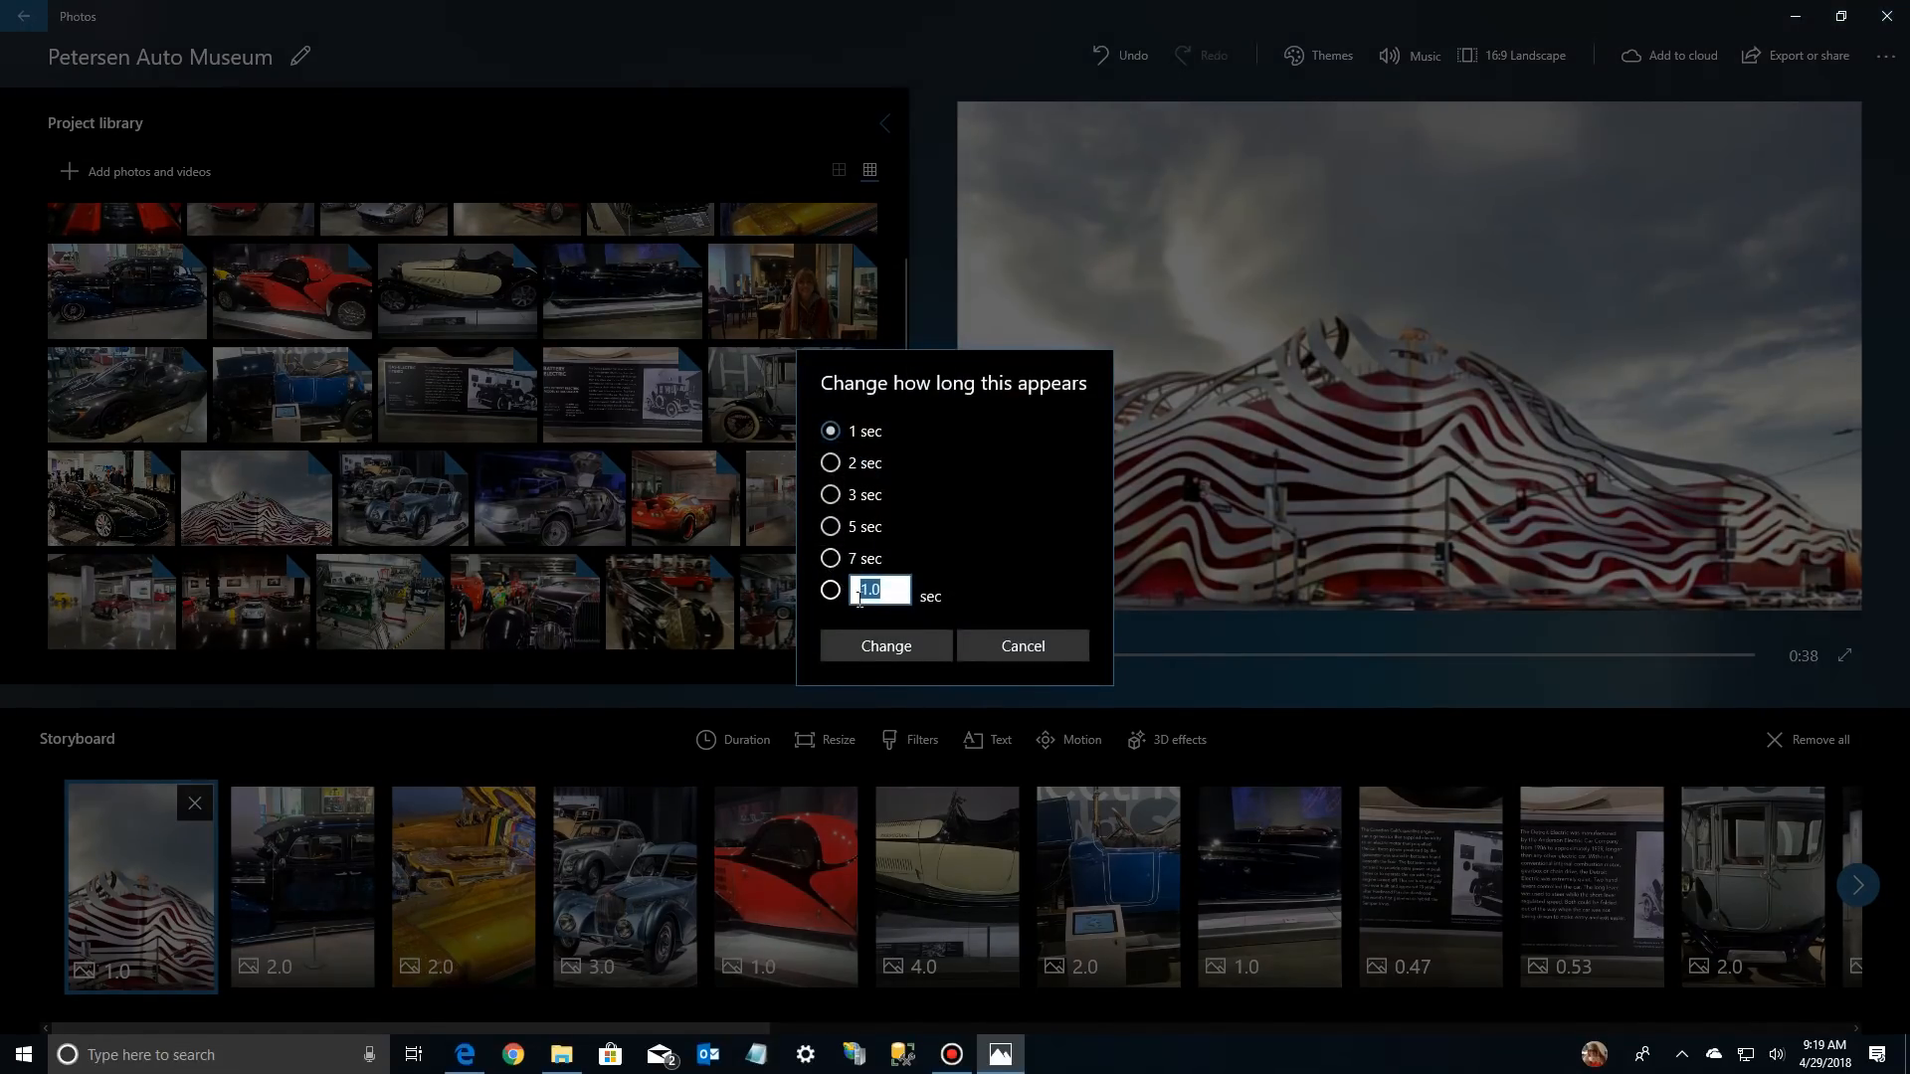
{"action": "left_click", "coordinate": [830, 560]}
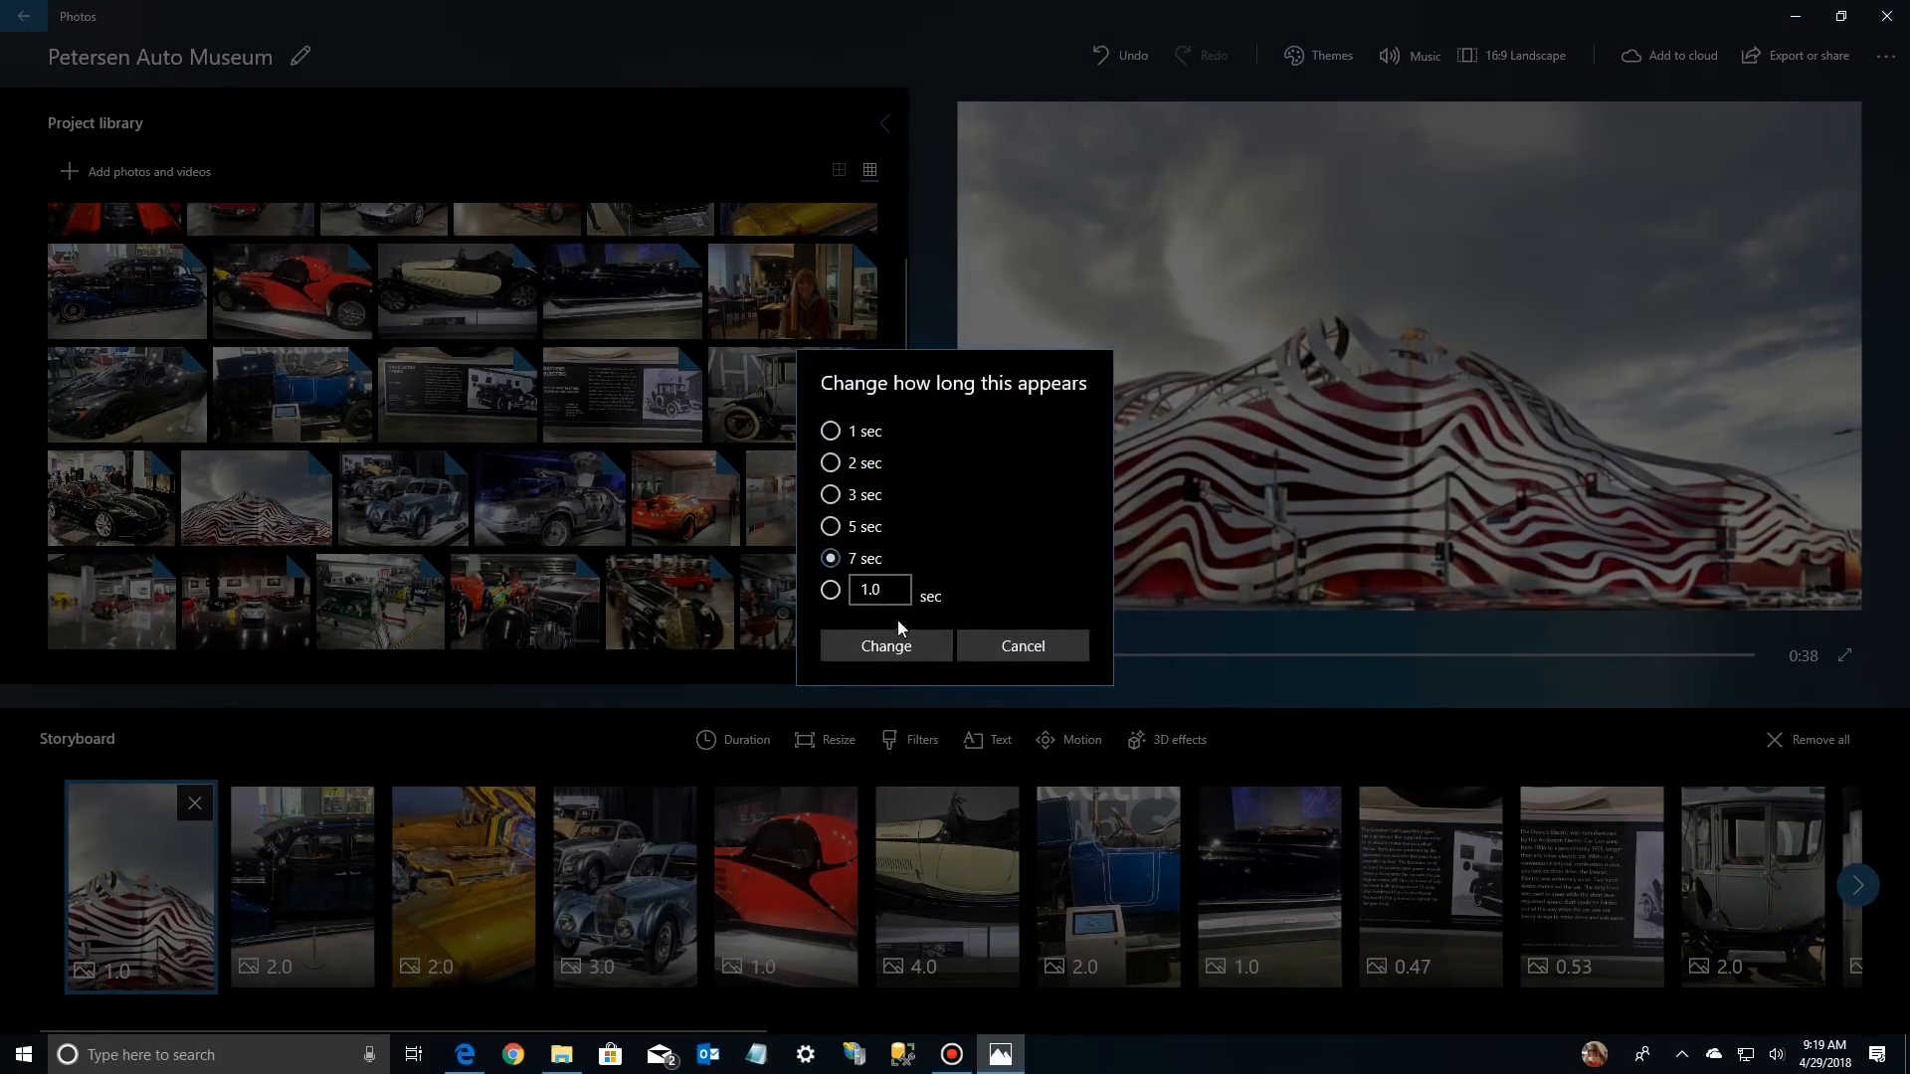
{"action": "left_click", "coordinate": [880, 647]}
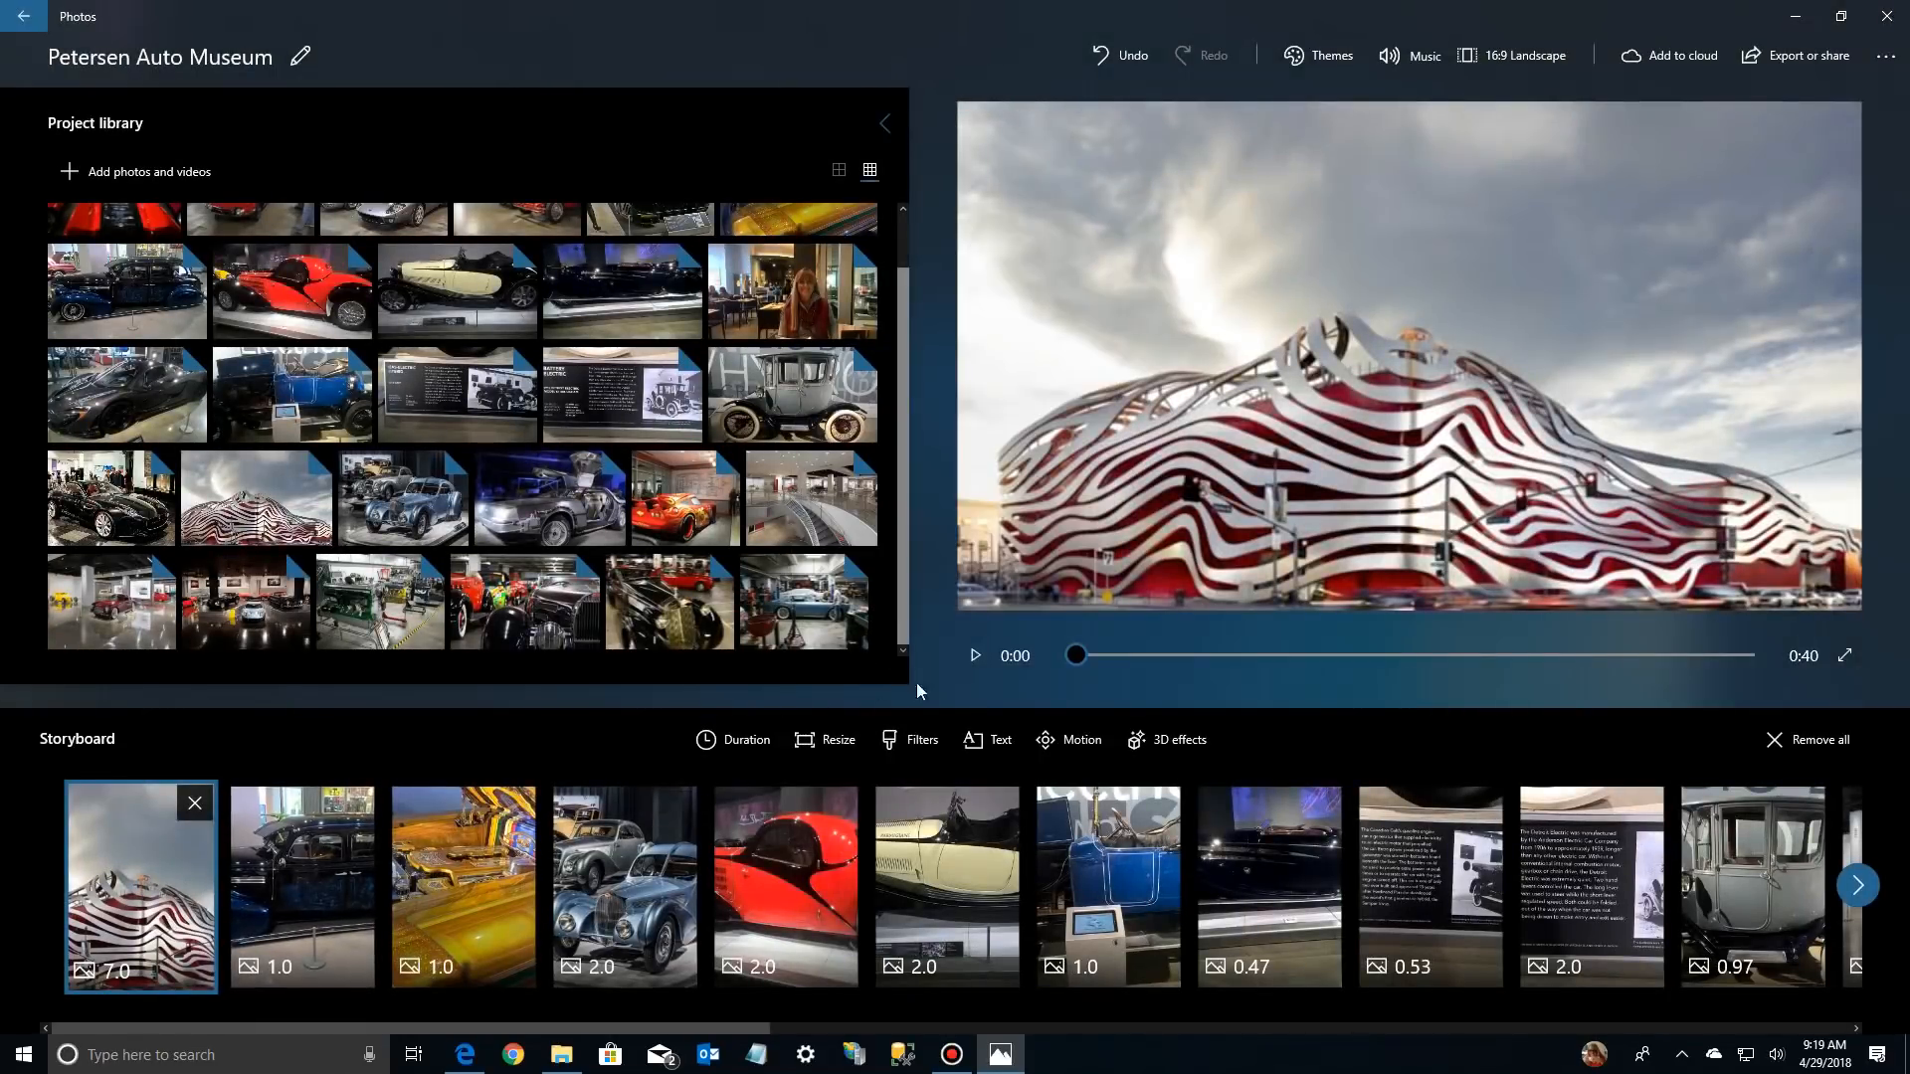
{"action": "left_click", "coordinate": [974, 659]}
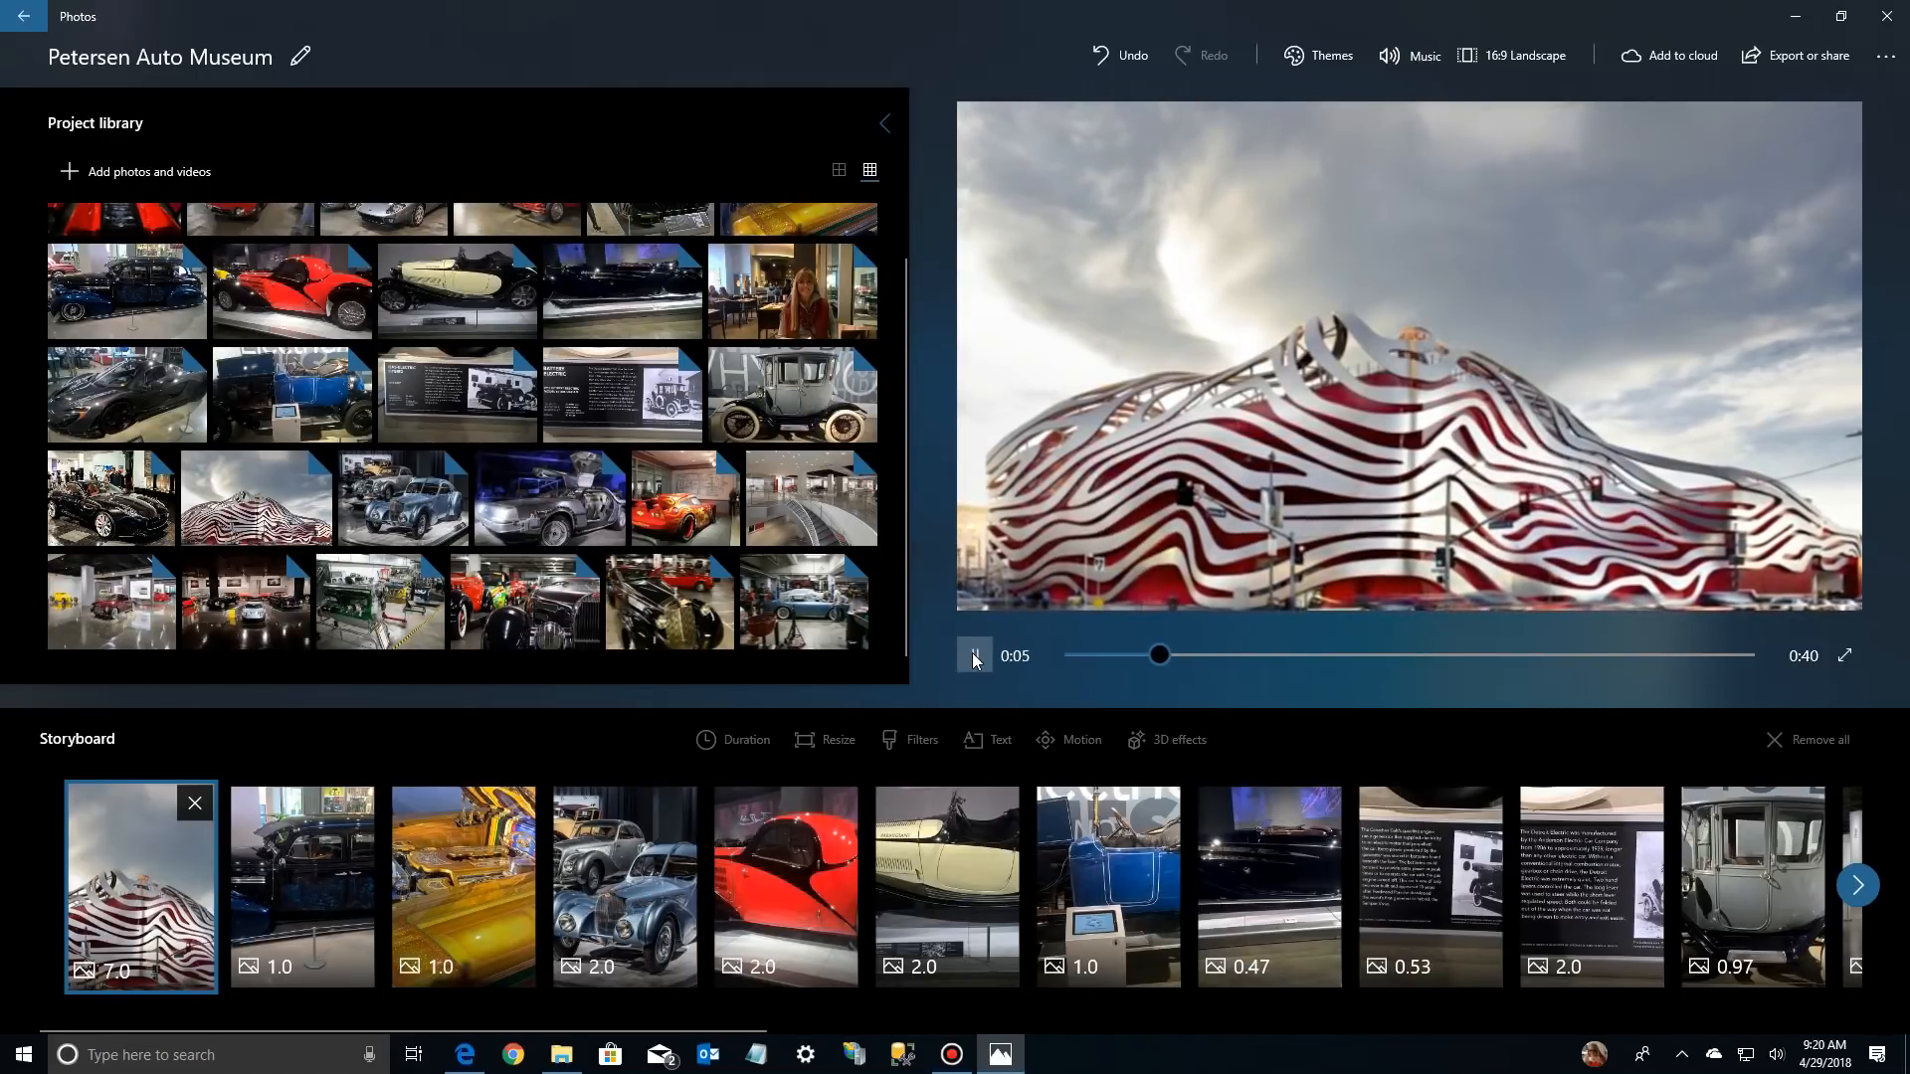
{"action": "left_click", "coordinate": [973, 655]}
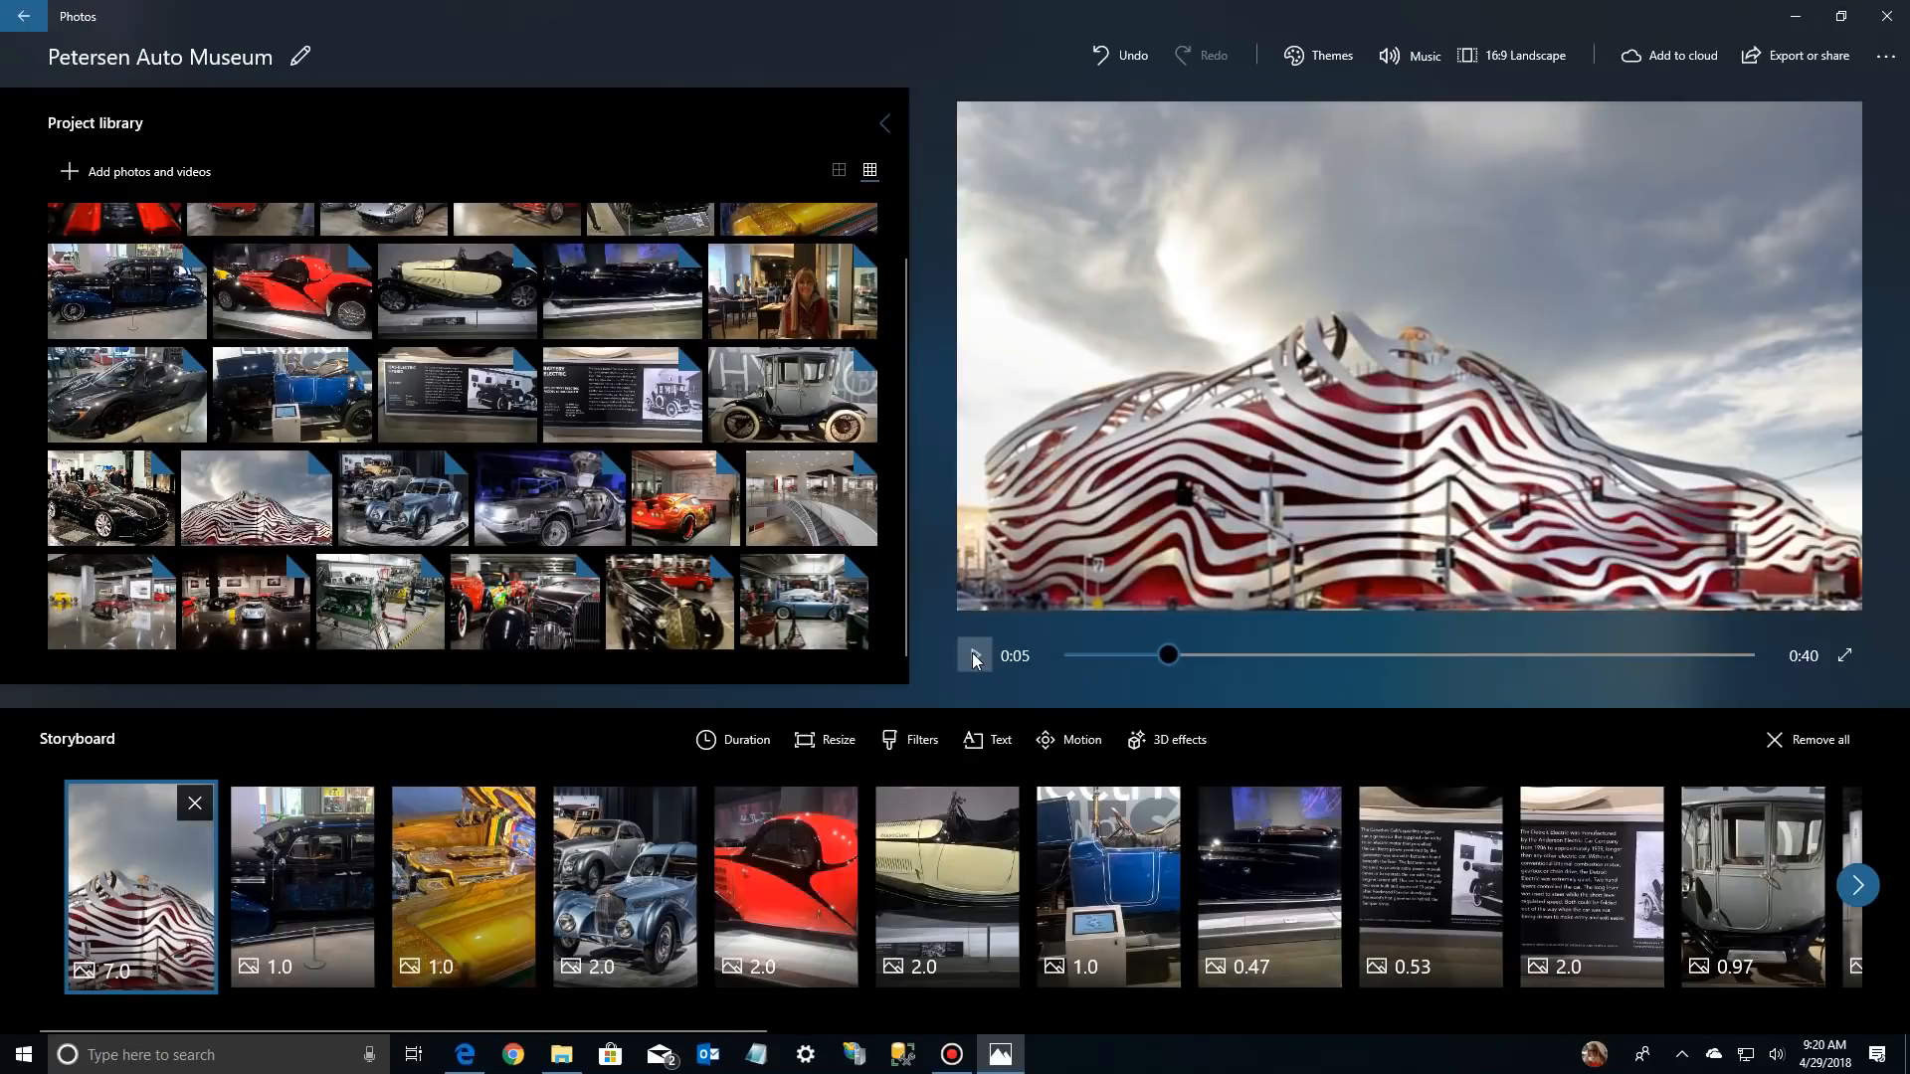
Add the title text "Petersen Auto Museum" to the opening museum building photo
{"action": "right_click", "coordinate": [139, 868]}
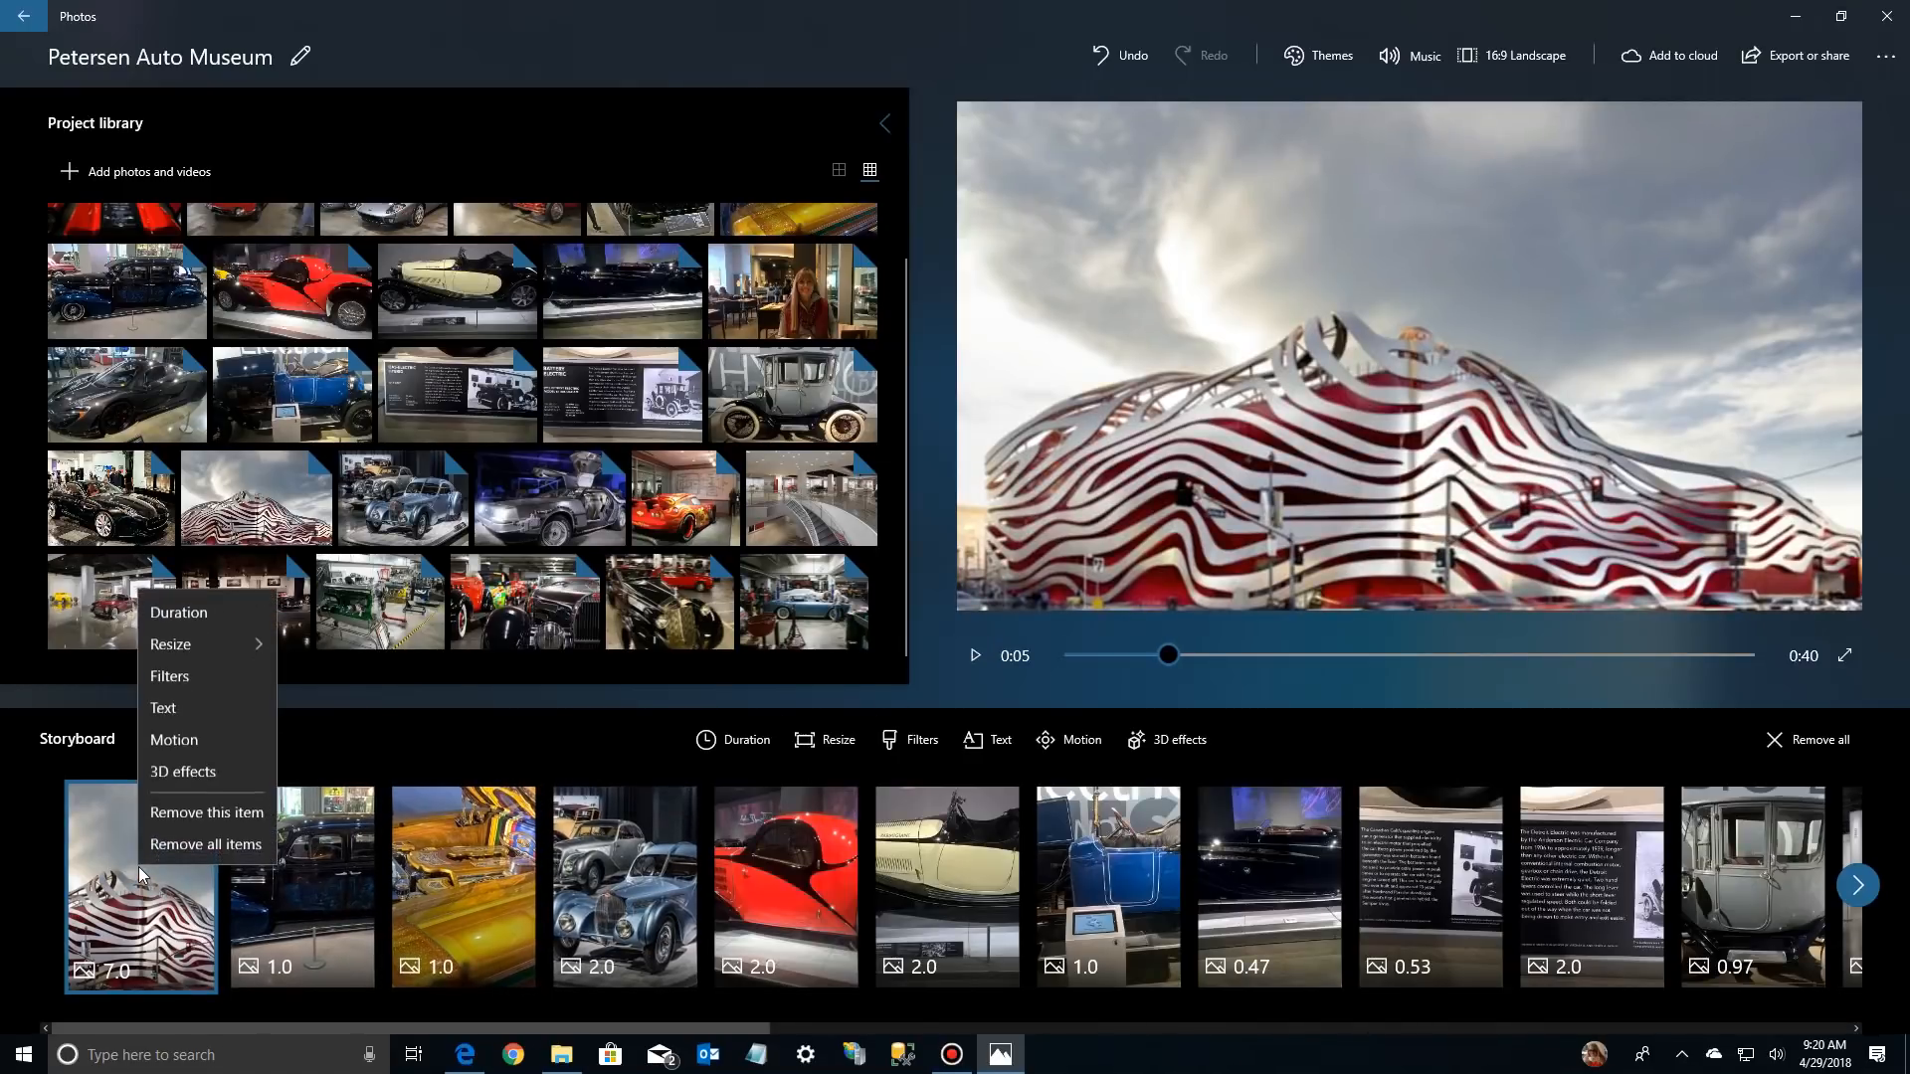
{"action": "left_click", "coordinate": [165, 706]}
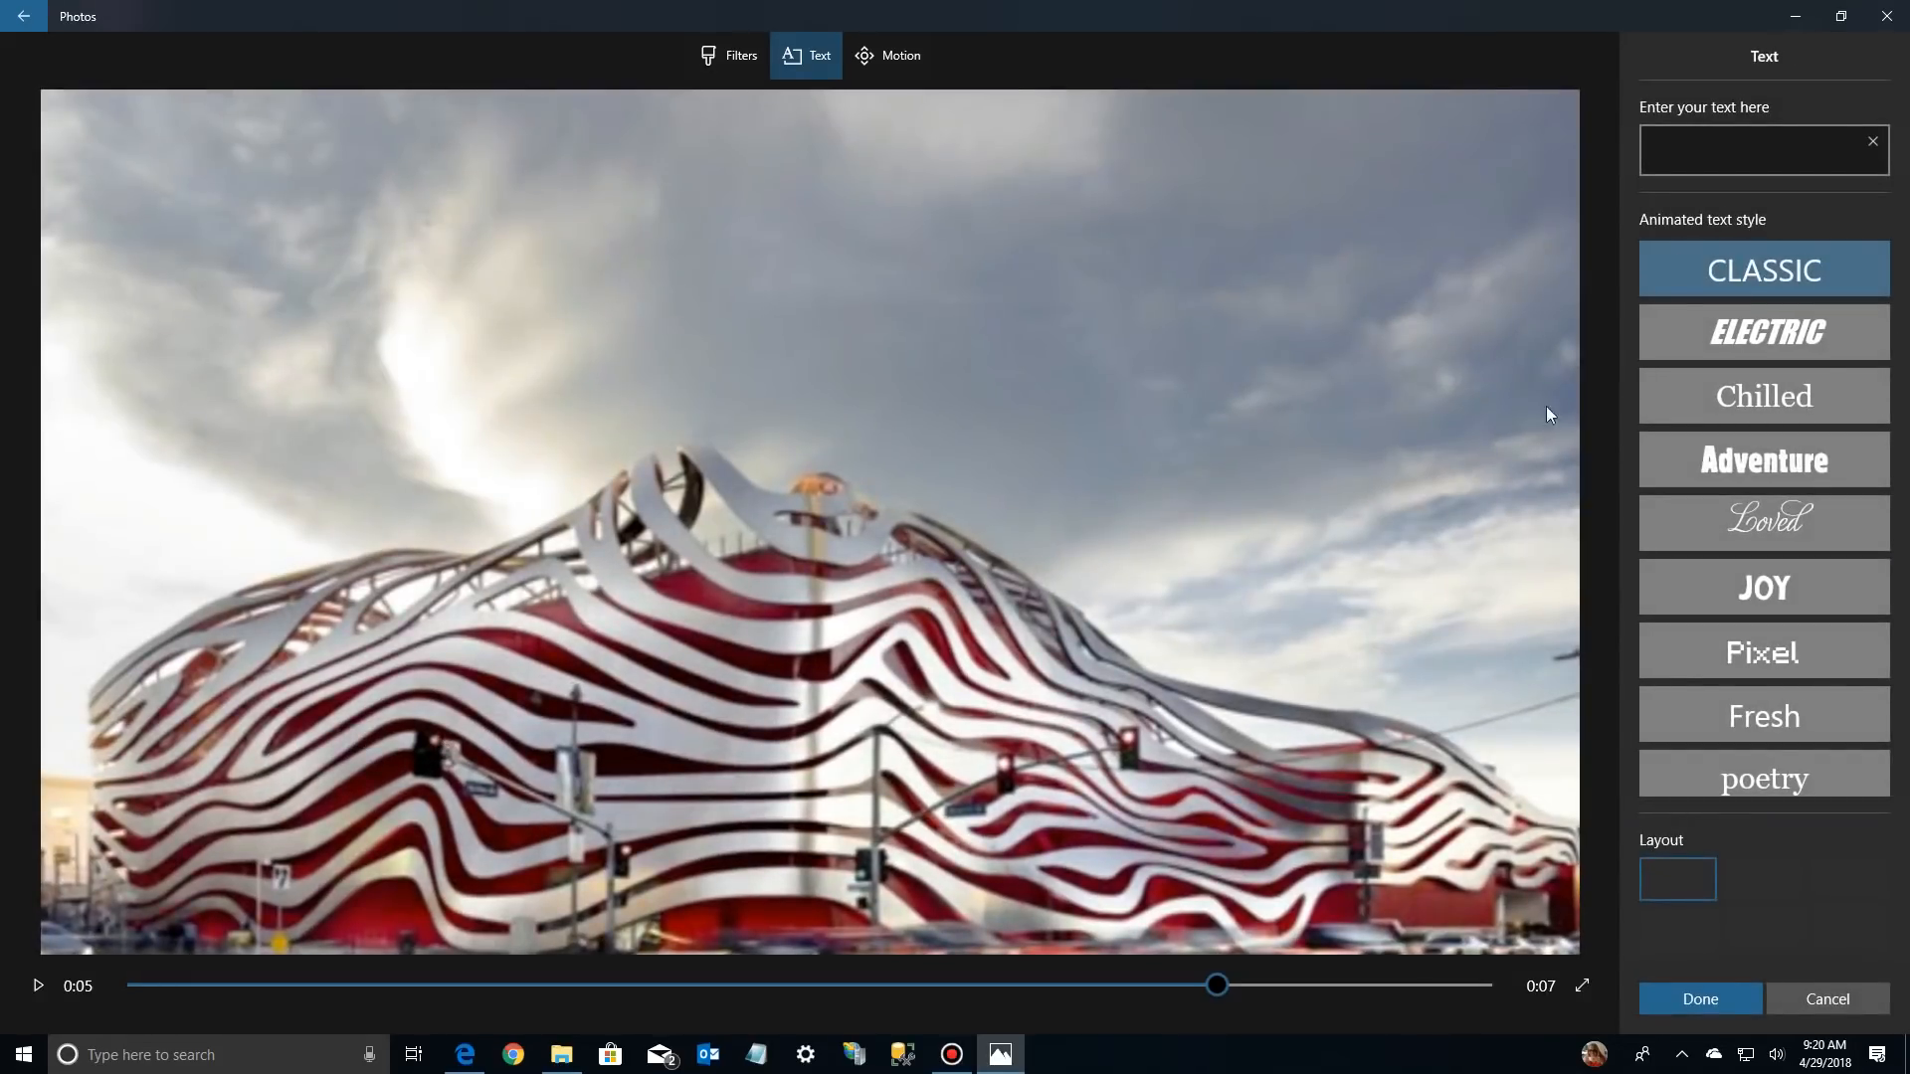
{"action": "left_click", "coordinate": [1691, 147]}
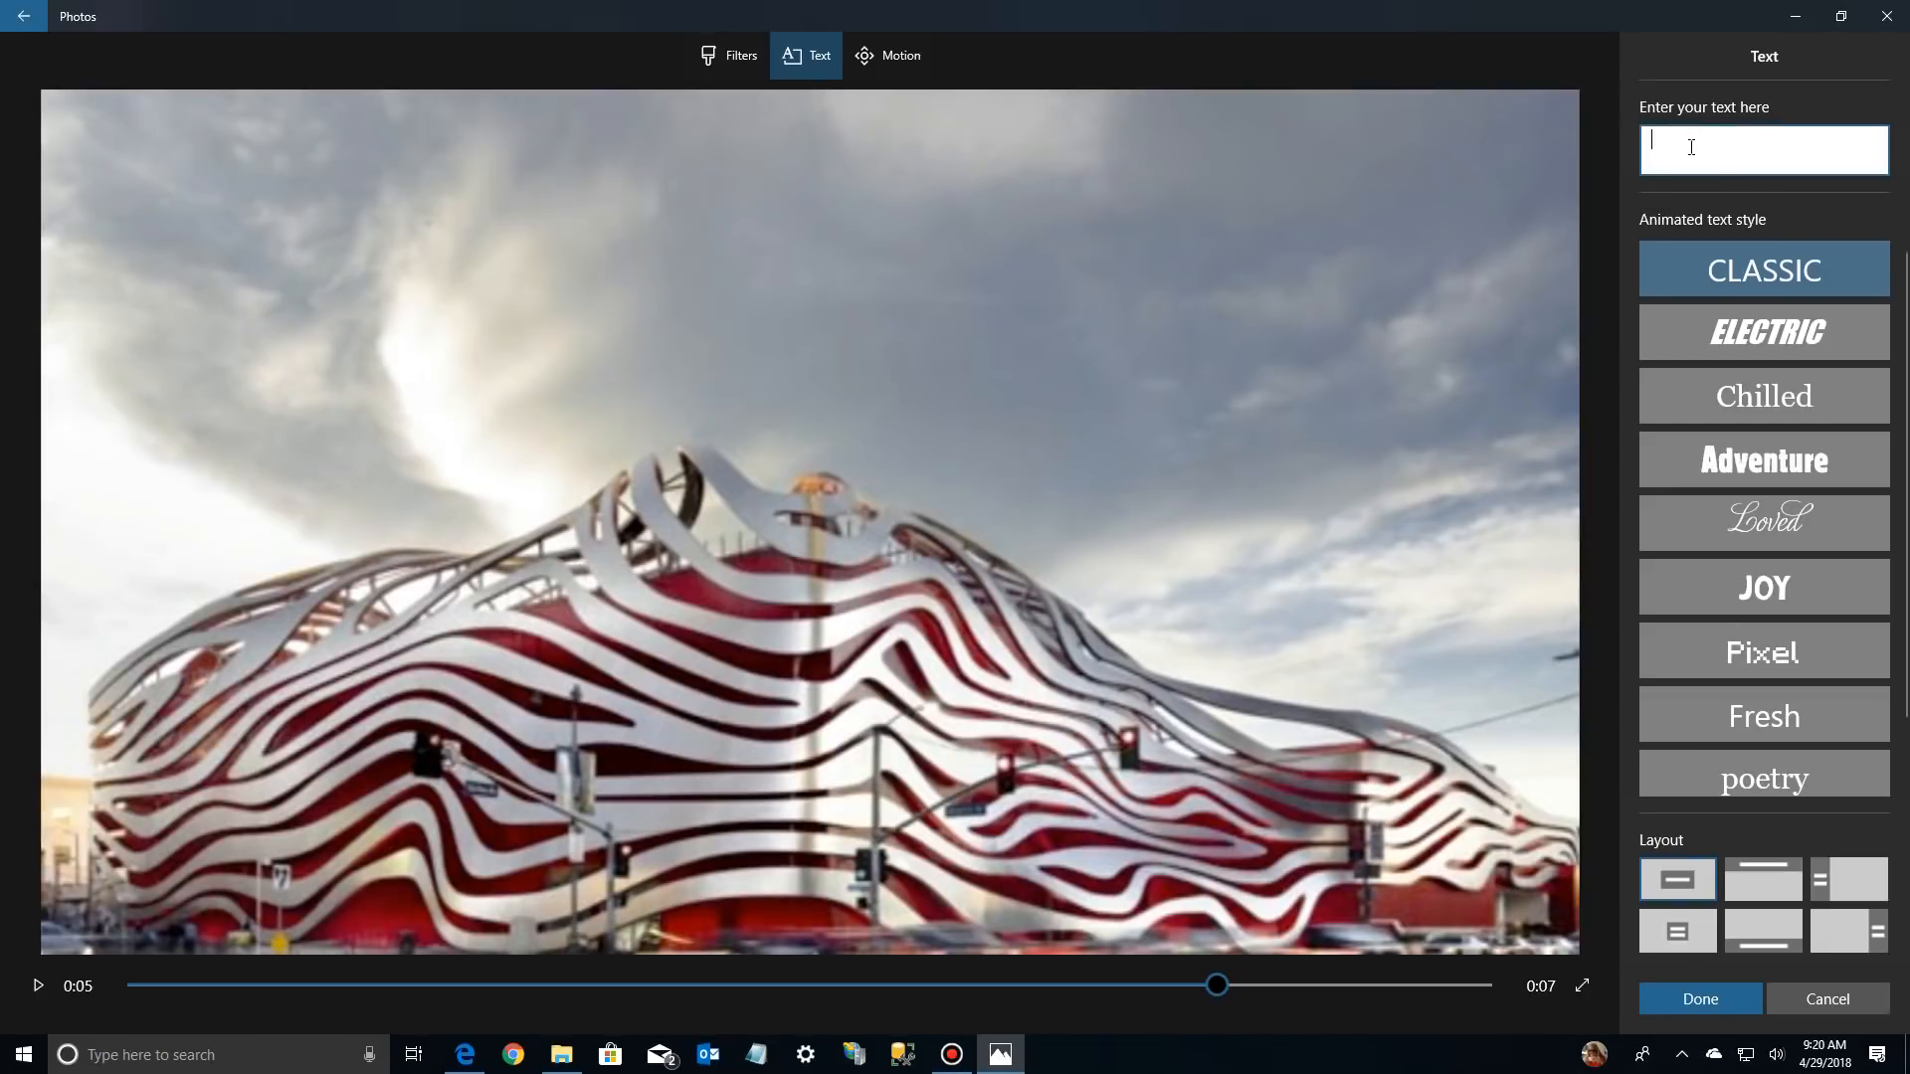
{"action": "type", "text": "Petersen "}
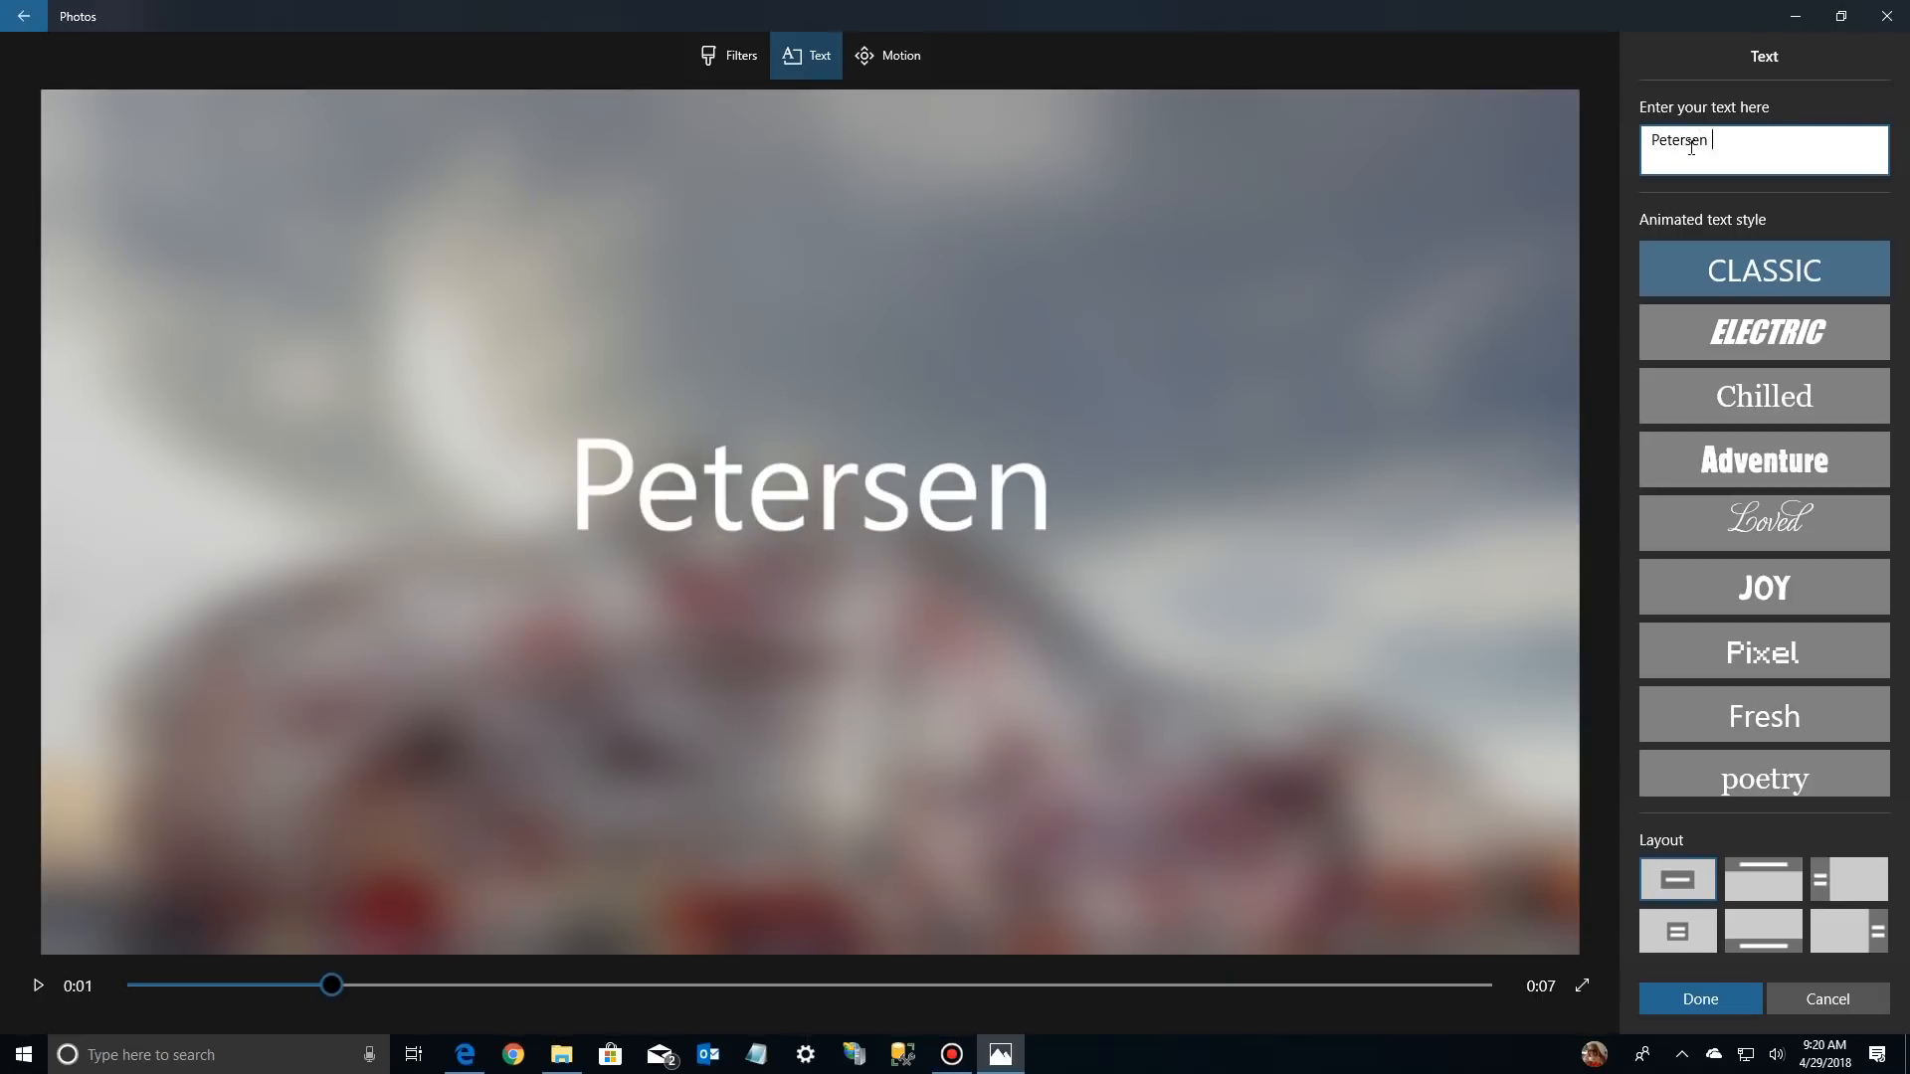
{"action": "type", "text": "Auto"}
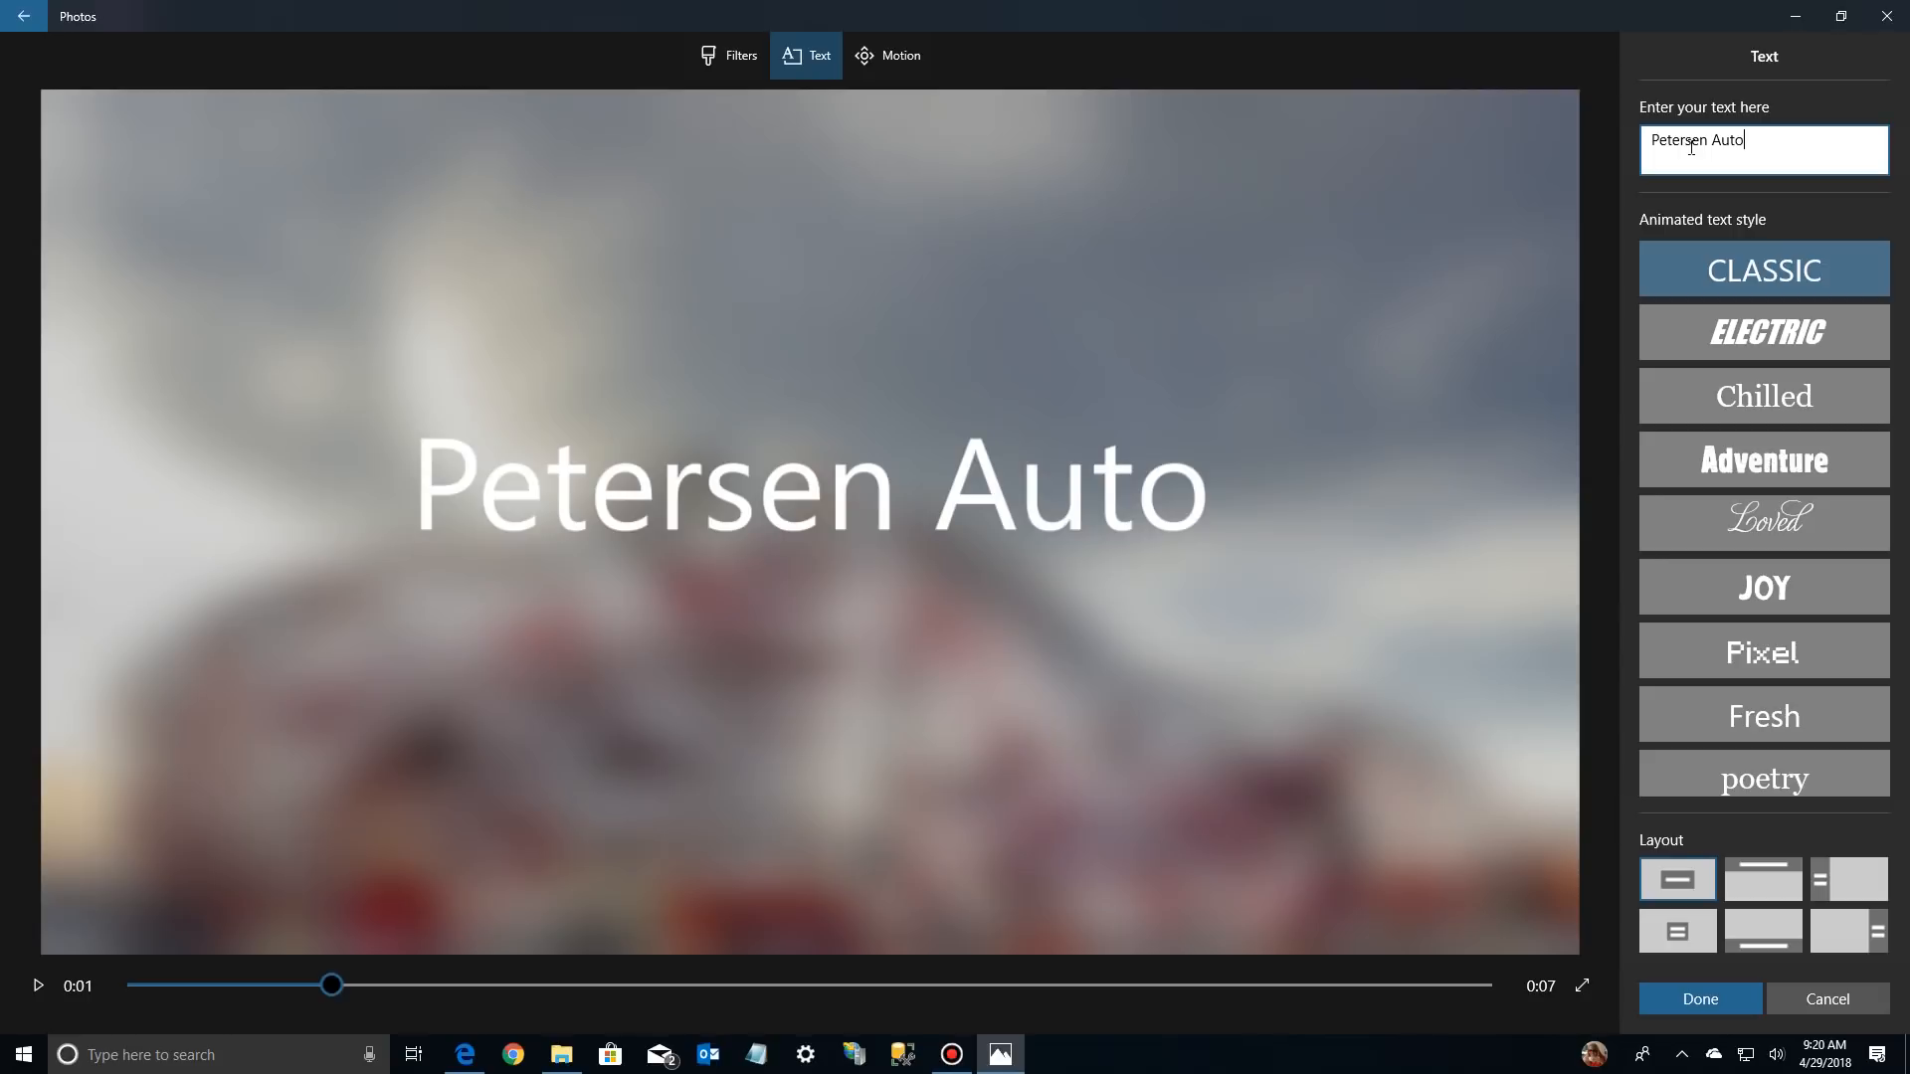
{"action": "type", "text": " Mu"}
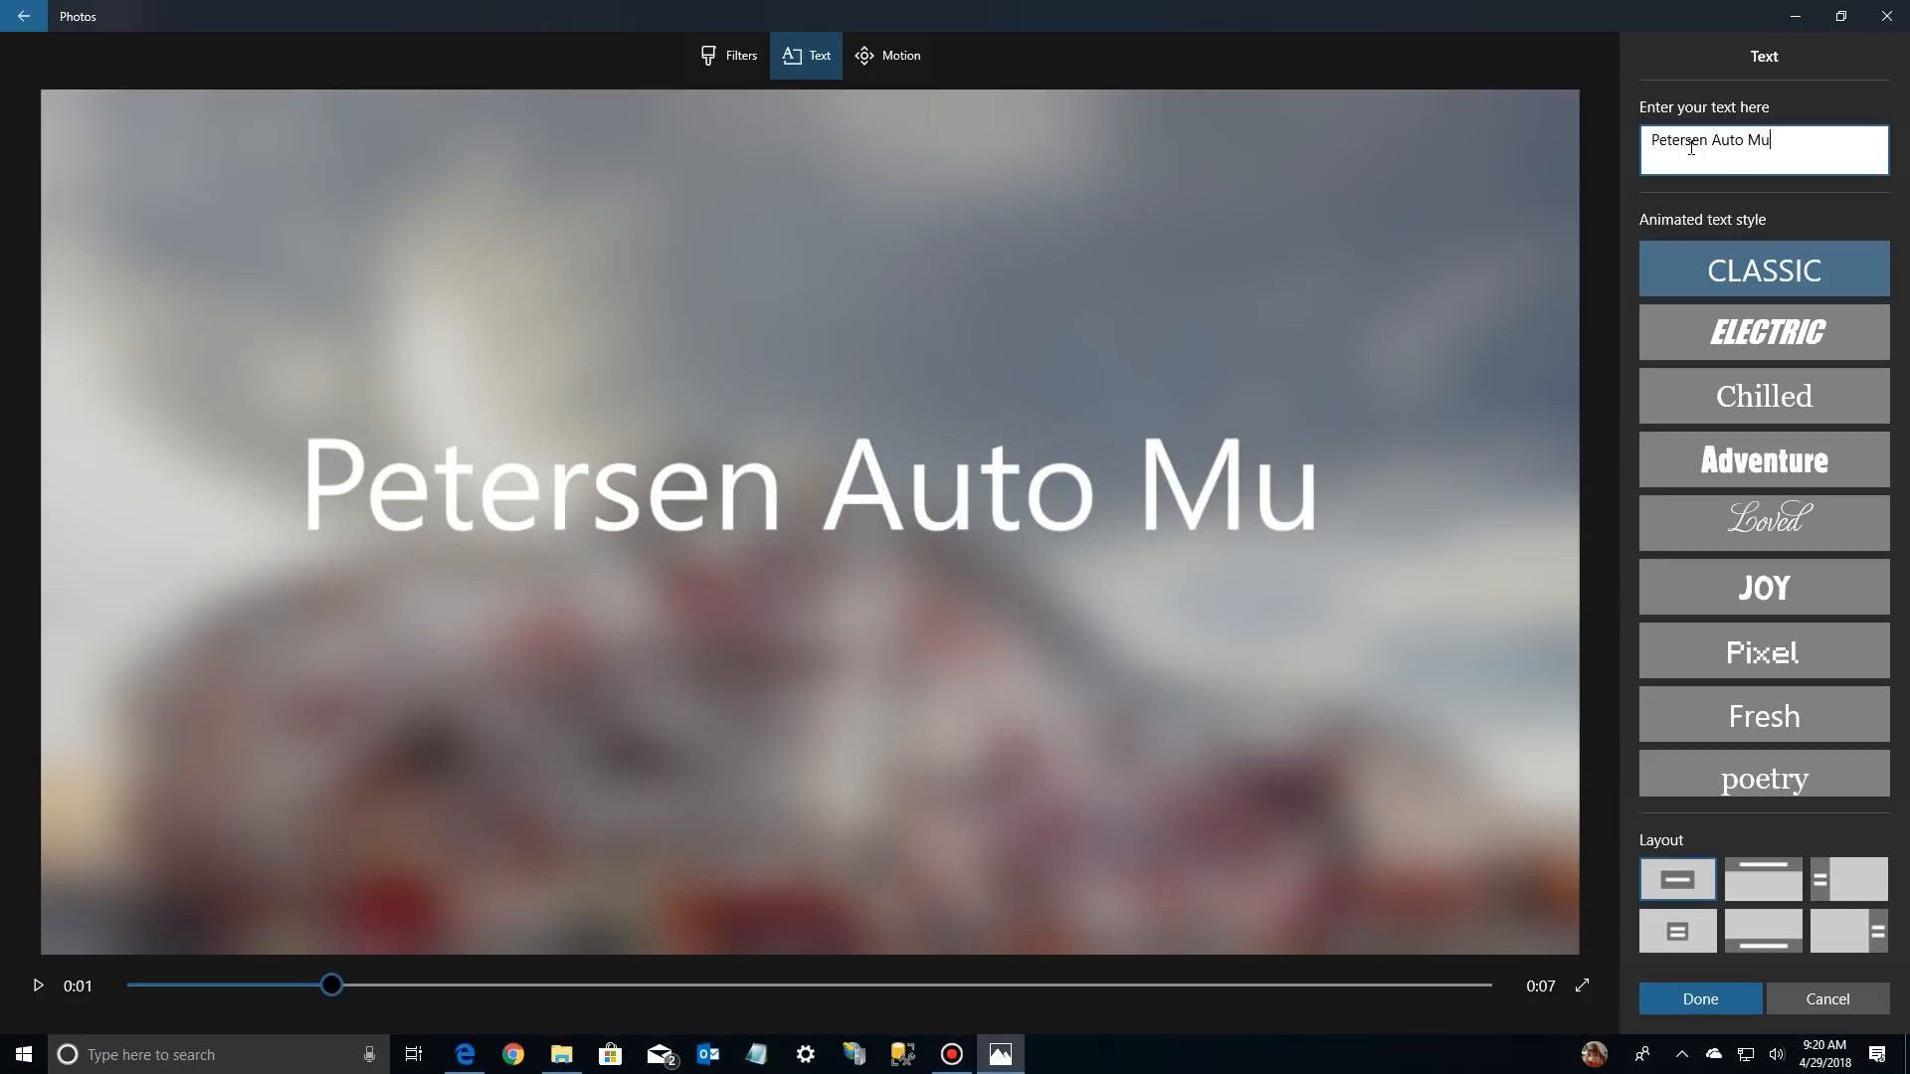
{"action": "type", "text": "sea"}
{"action": "key", "text": "BackSpace"}
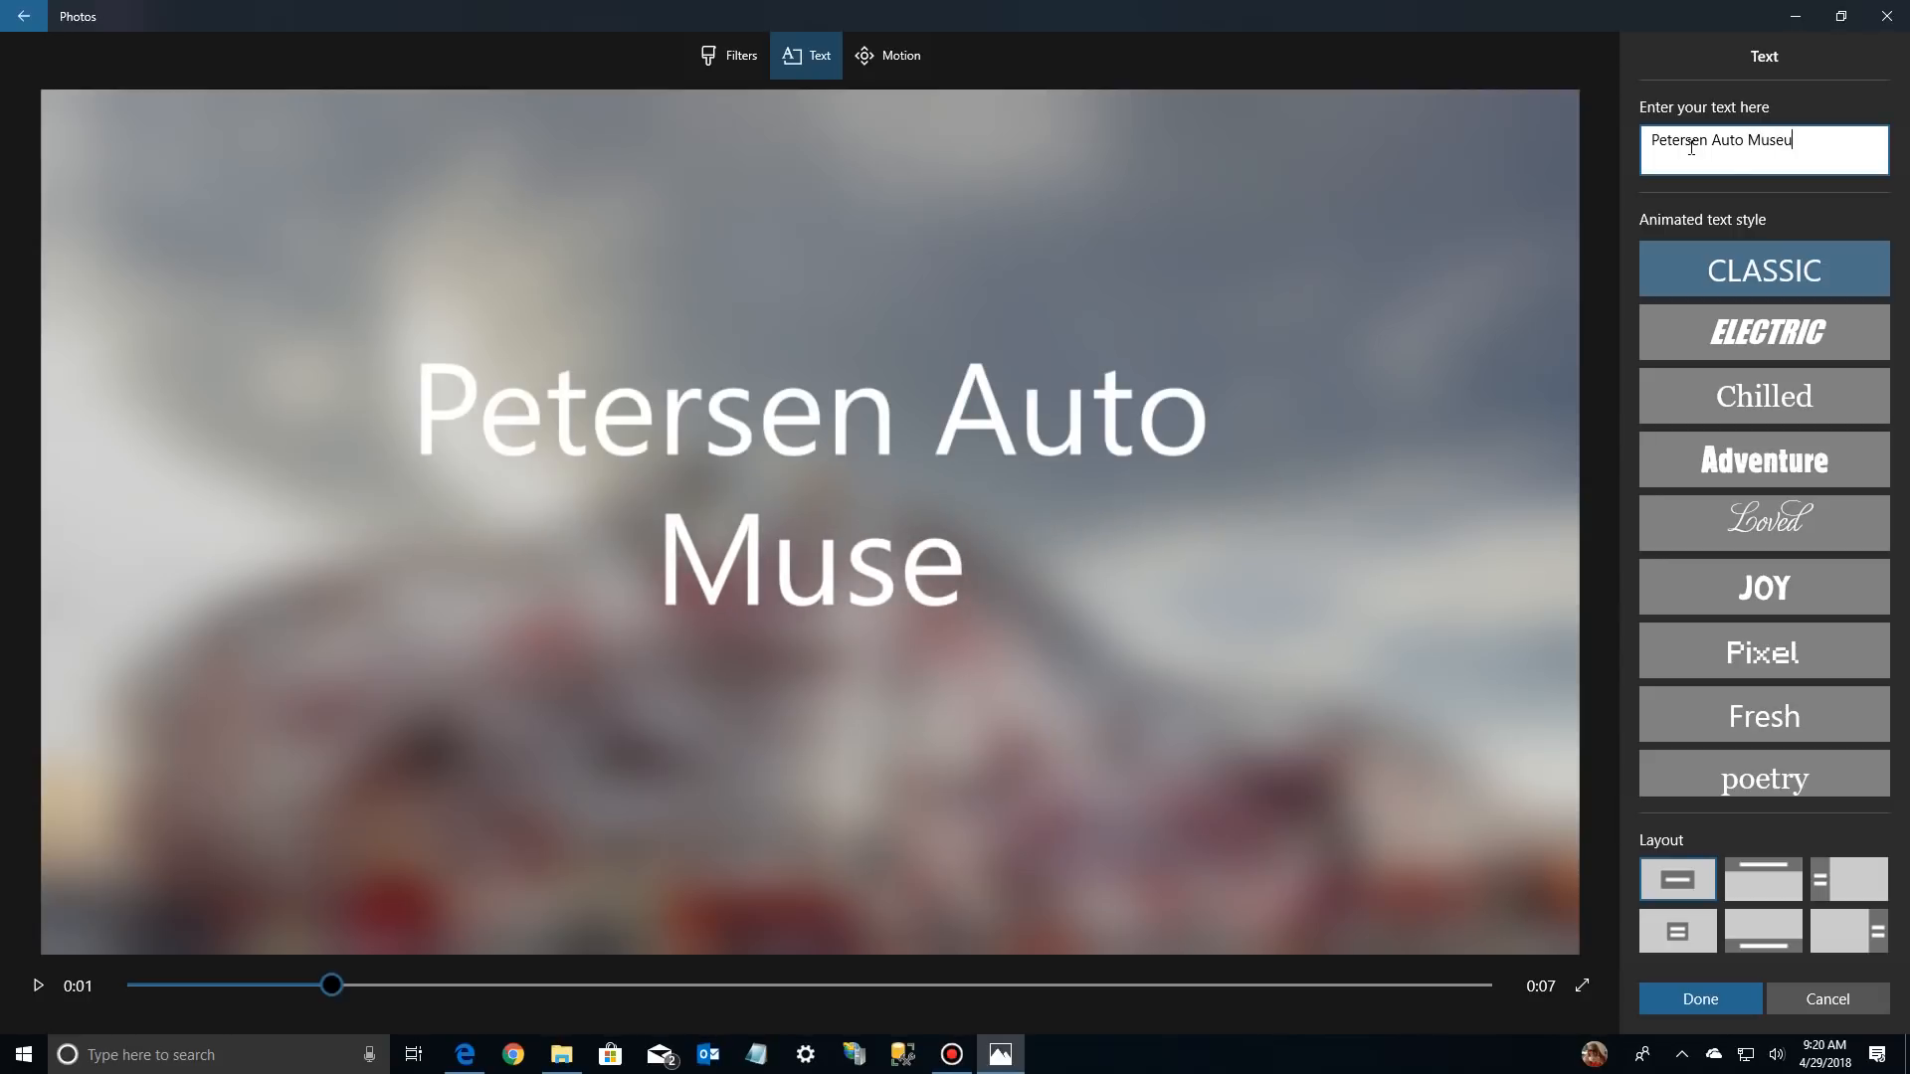
{"action": "type", "text": "um"}
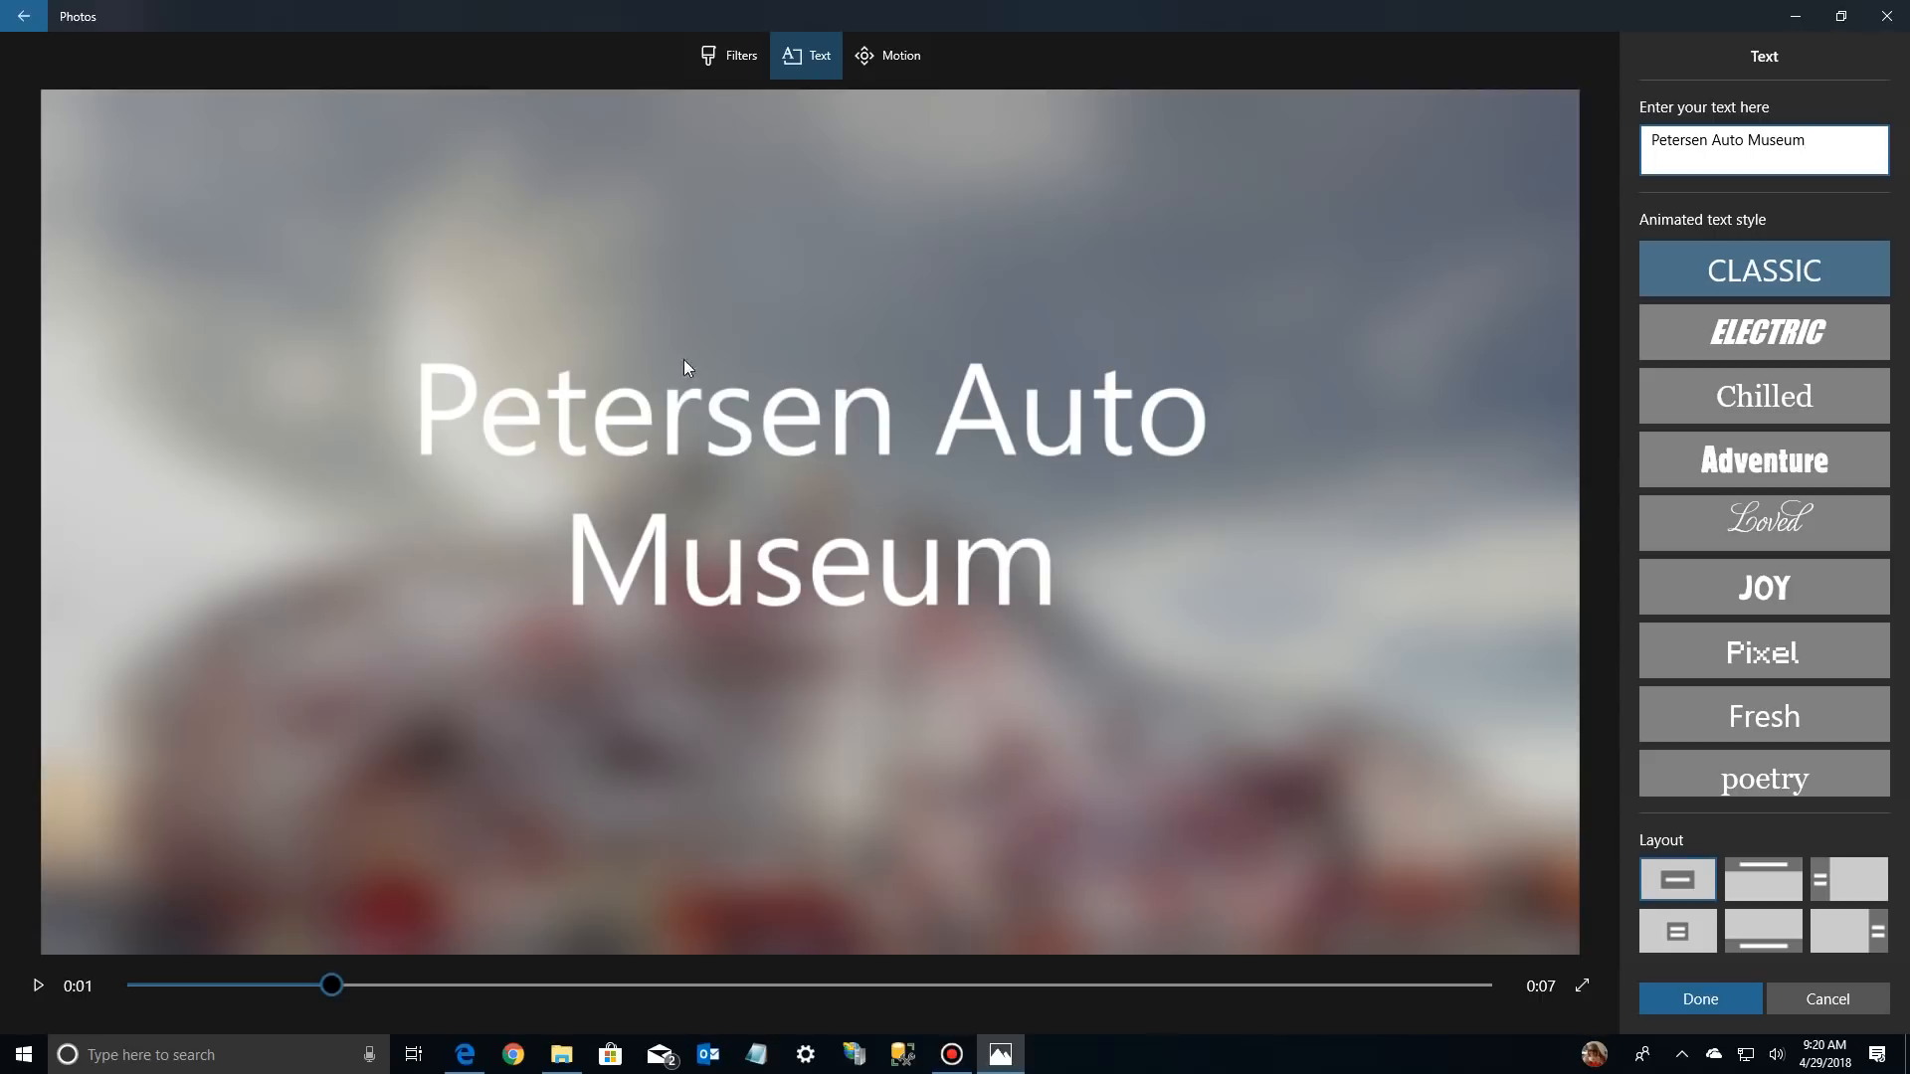
Try the title in the Electric, Chilled, Adventure, Loved, Joy, Pixel, Fresh and poetry animated styles, ending on Boom
{"action": "left_click", "coordinate": [1737, 342]}
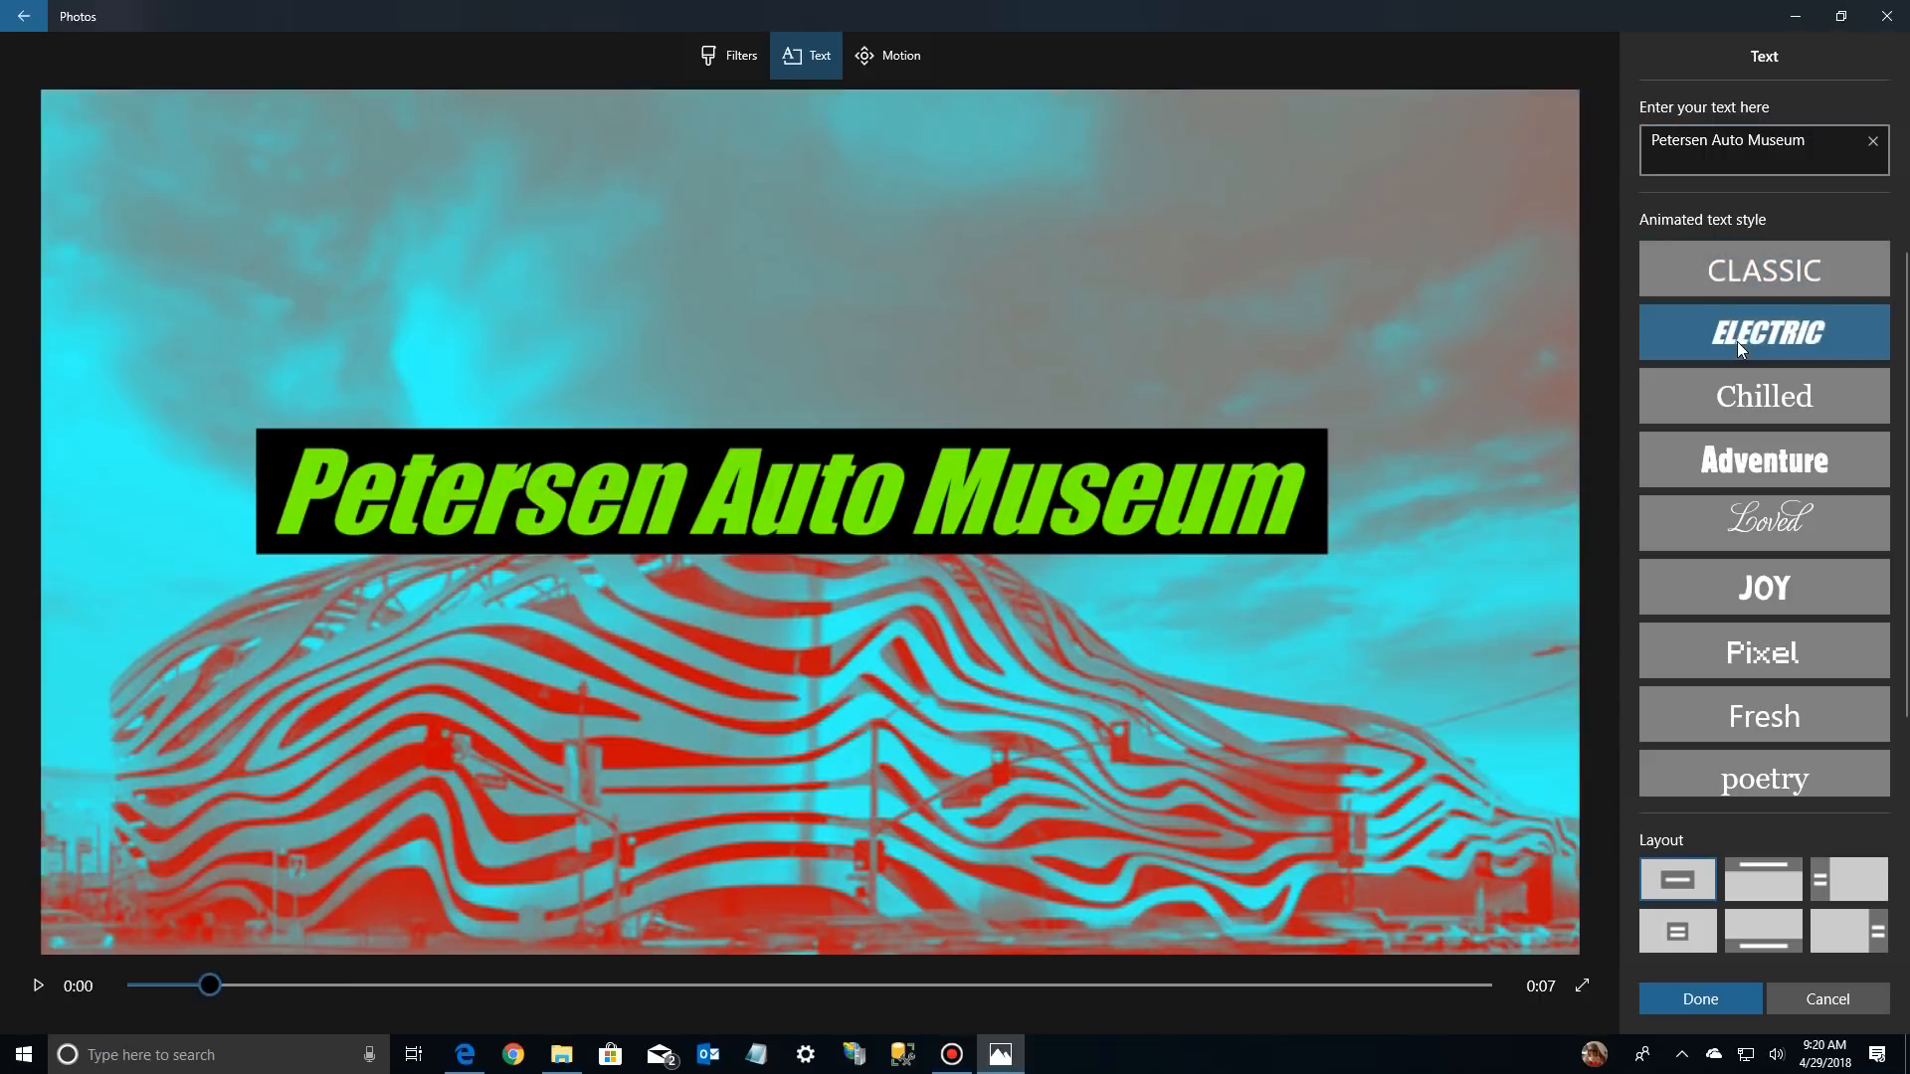
{"action": "left_click", "coordinate": [1735, 397]}
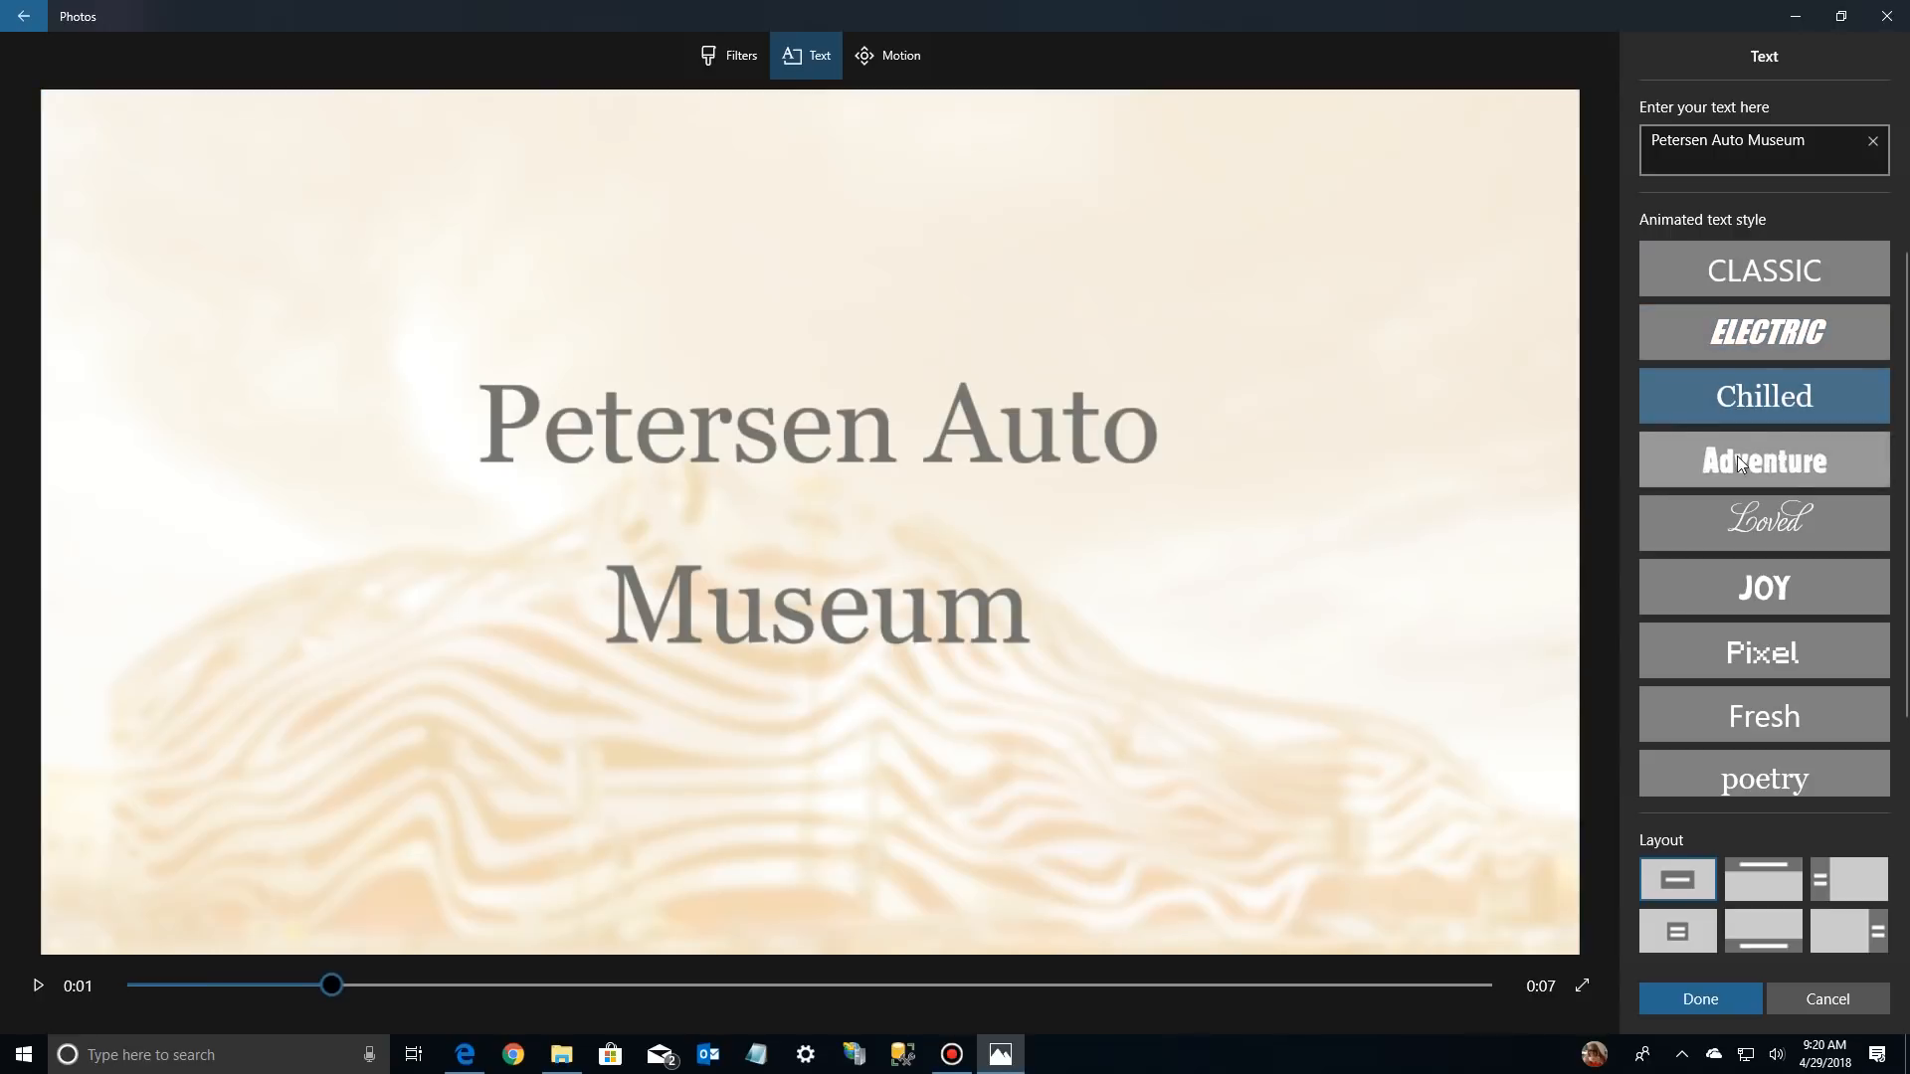
{"action": "left_click", "coordinate": [1737, 460]}
{"action": "left_click", "coordinate": [1743, 527]}
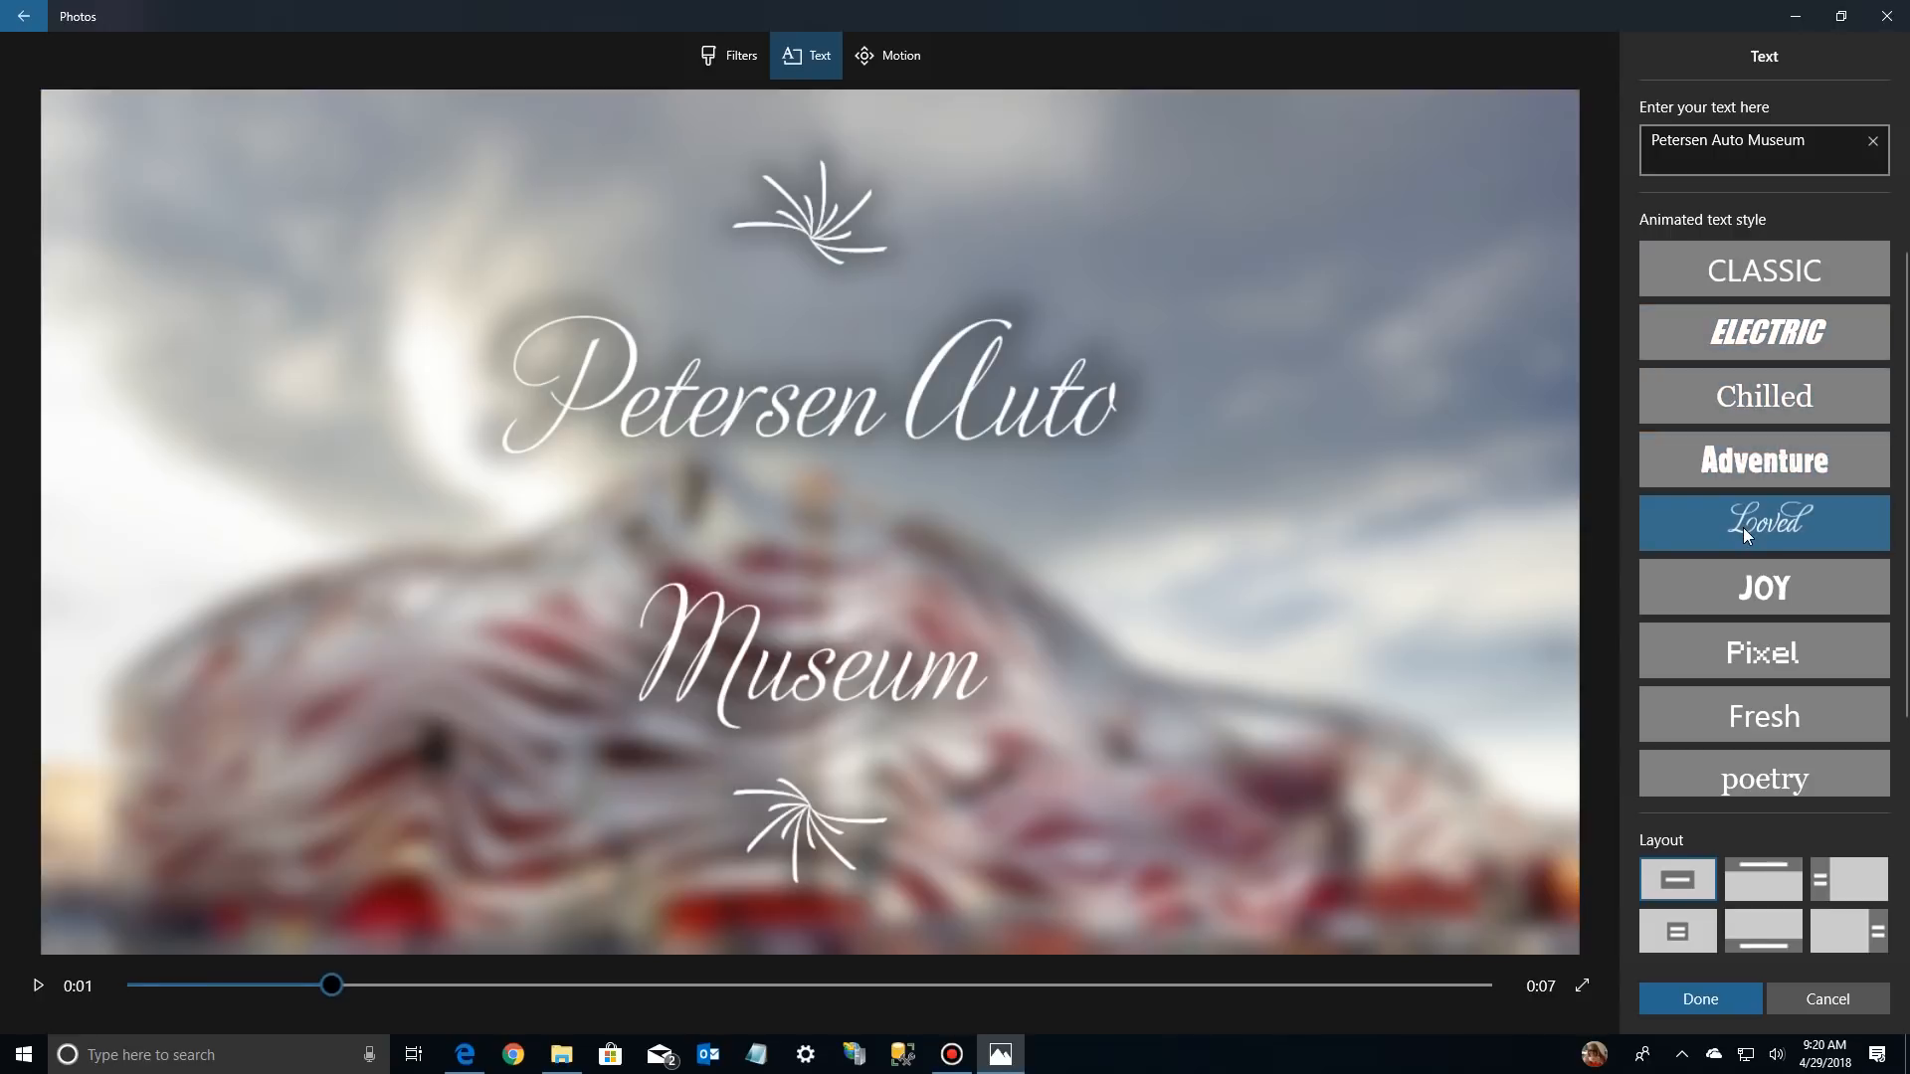
{"action": "left_click", "coordinate": [1751, 587]}
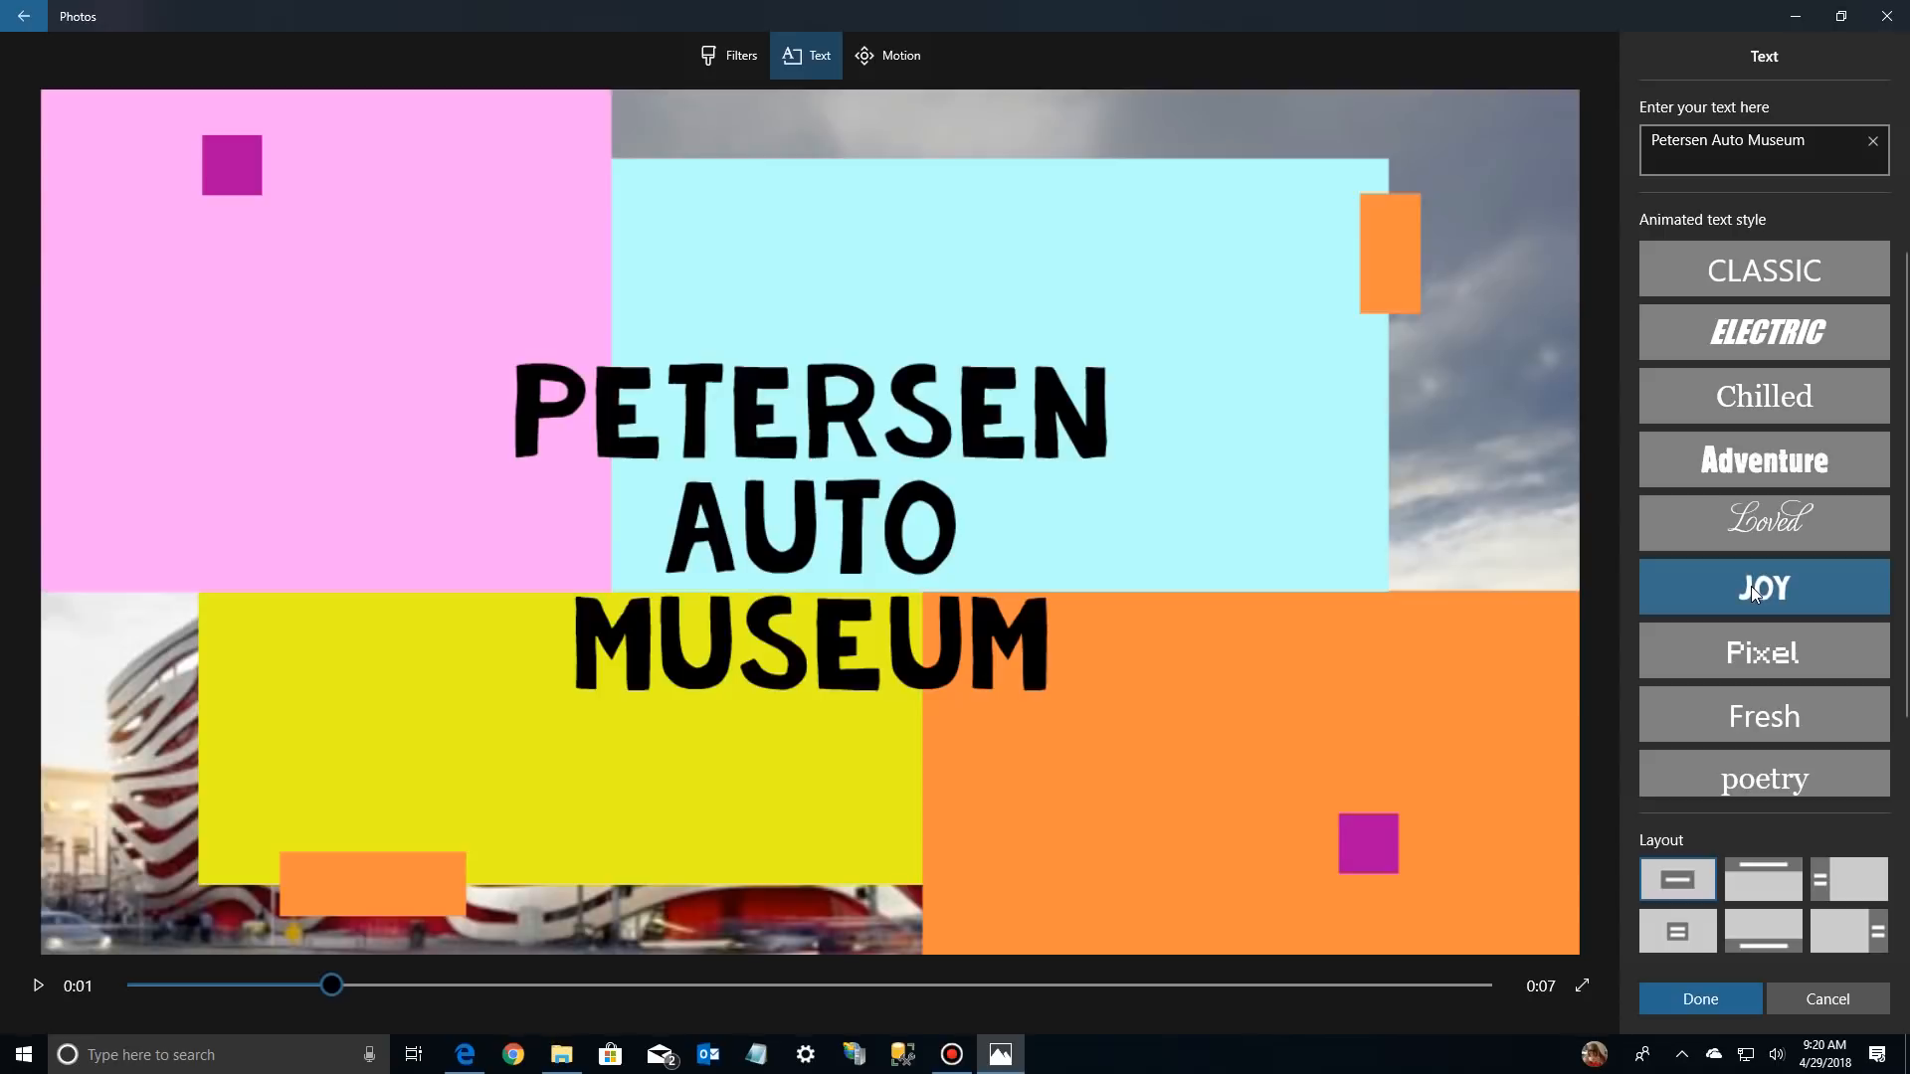
{"action": "left_click", "coordinate": [1753, 652]}
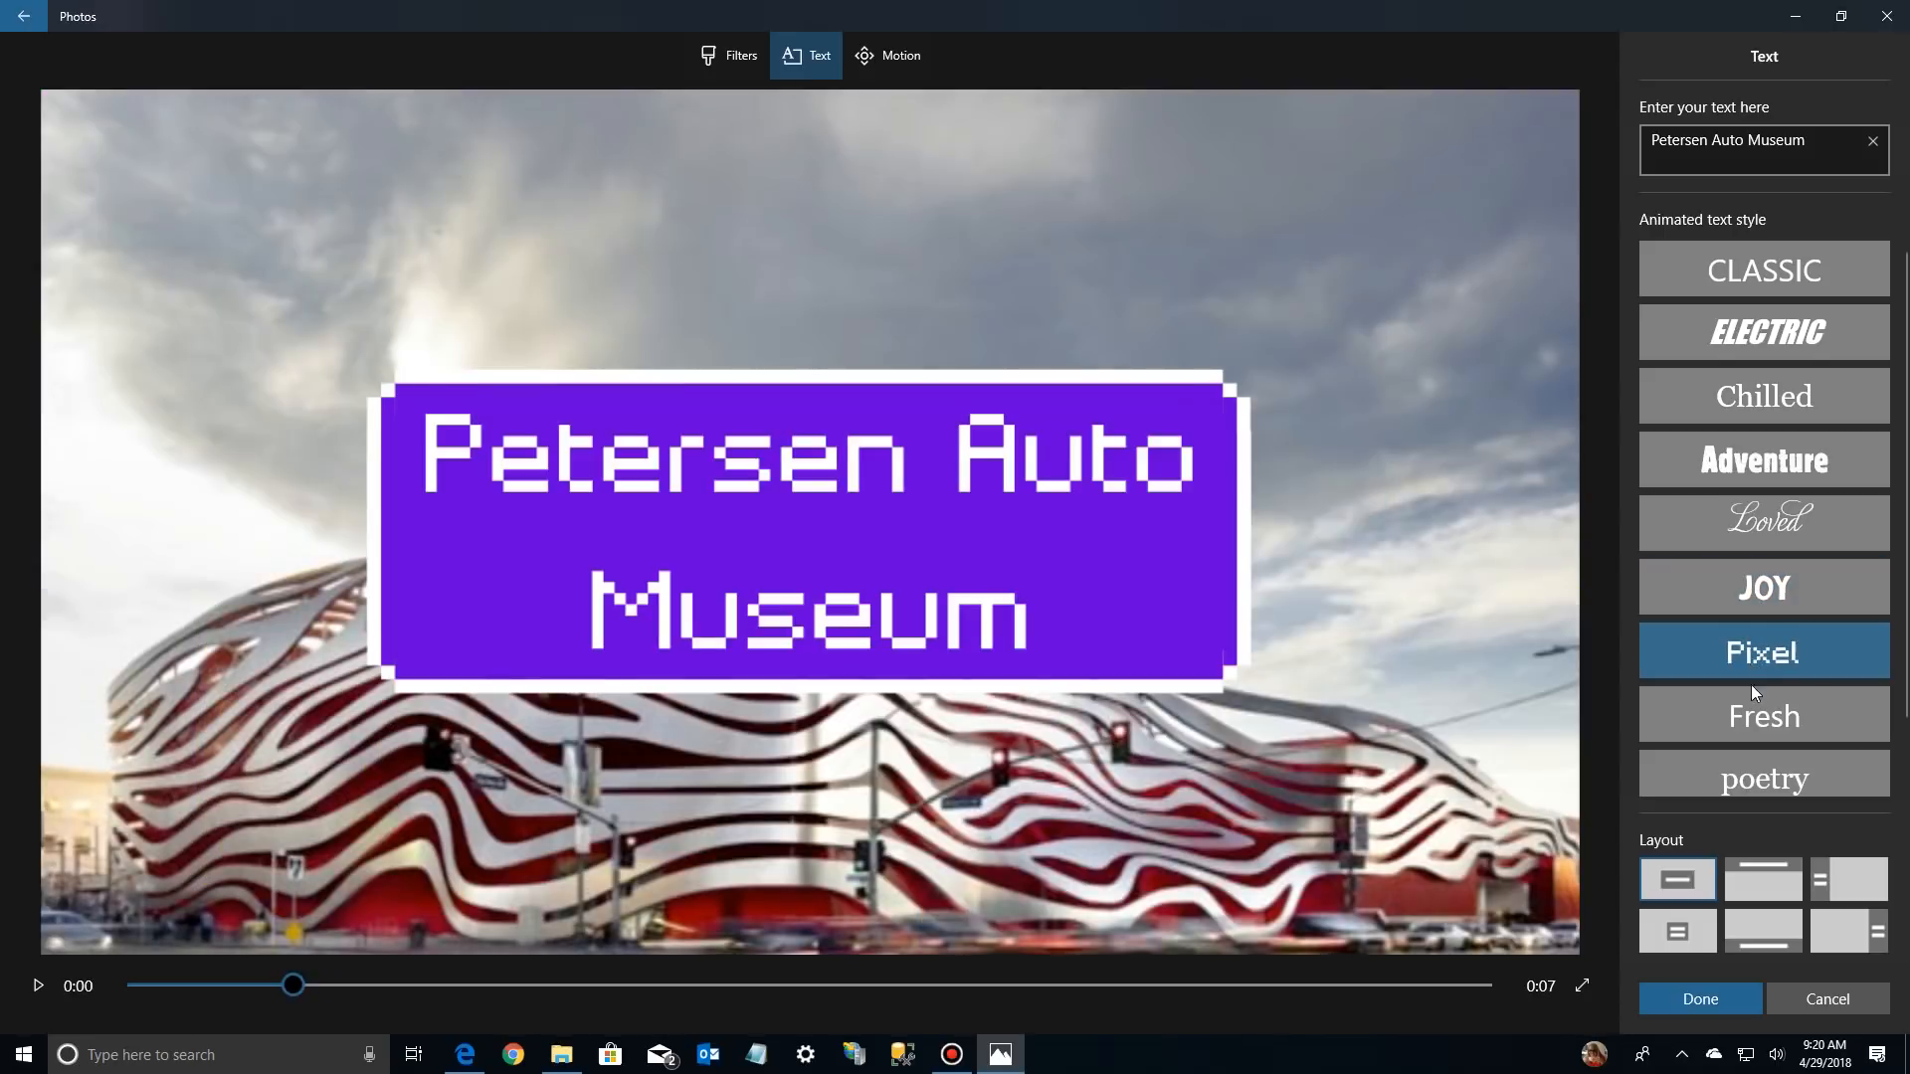
{"action": "left_click", "coordinate": [1746, 713]}
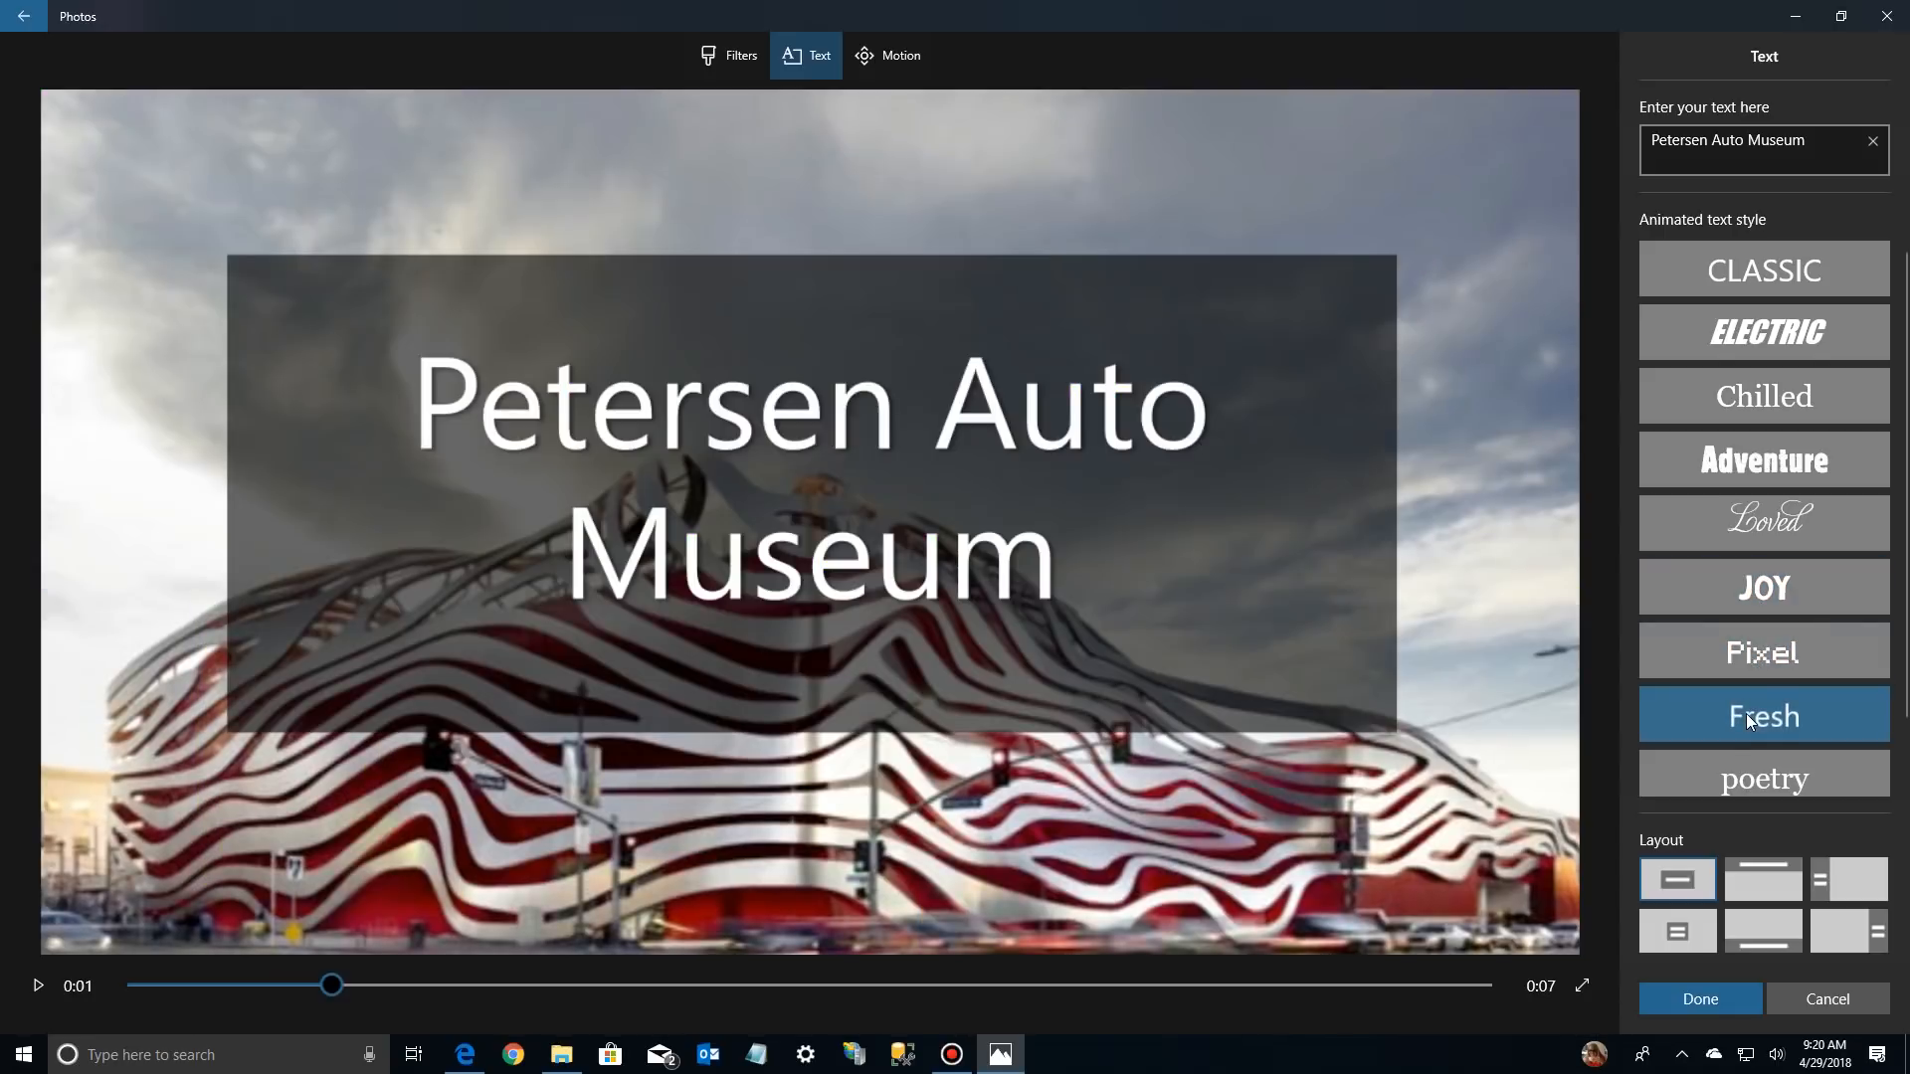
{"action": "left_click", "coordinate": [1759, 779]}
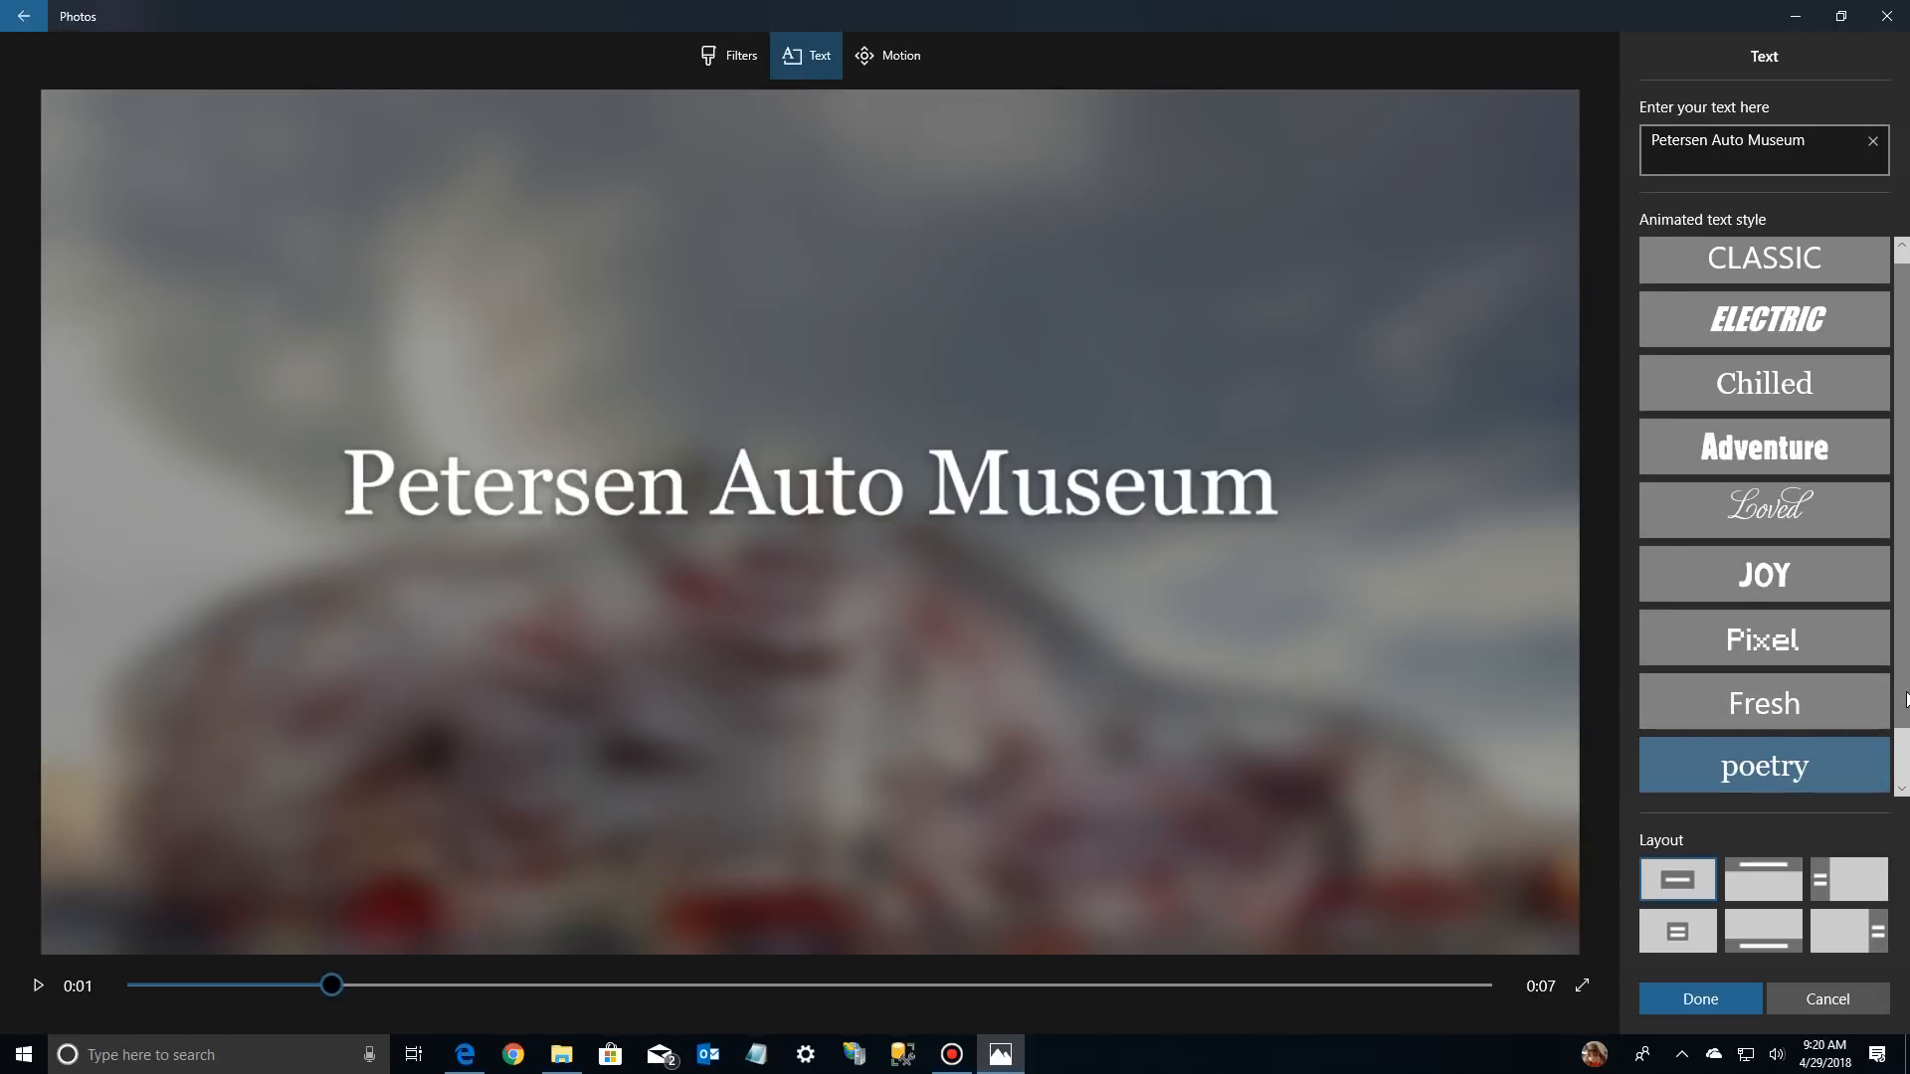
{"action": "scroll", "coordinate": [1902, 746], "scroll_direction": "down", "scroll_amount": 1}
{"action": "left_click", "coordinate": [1804, 773]}
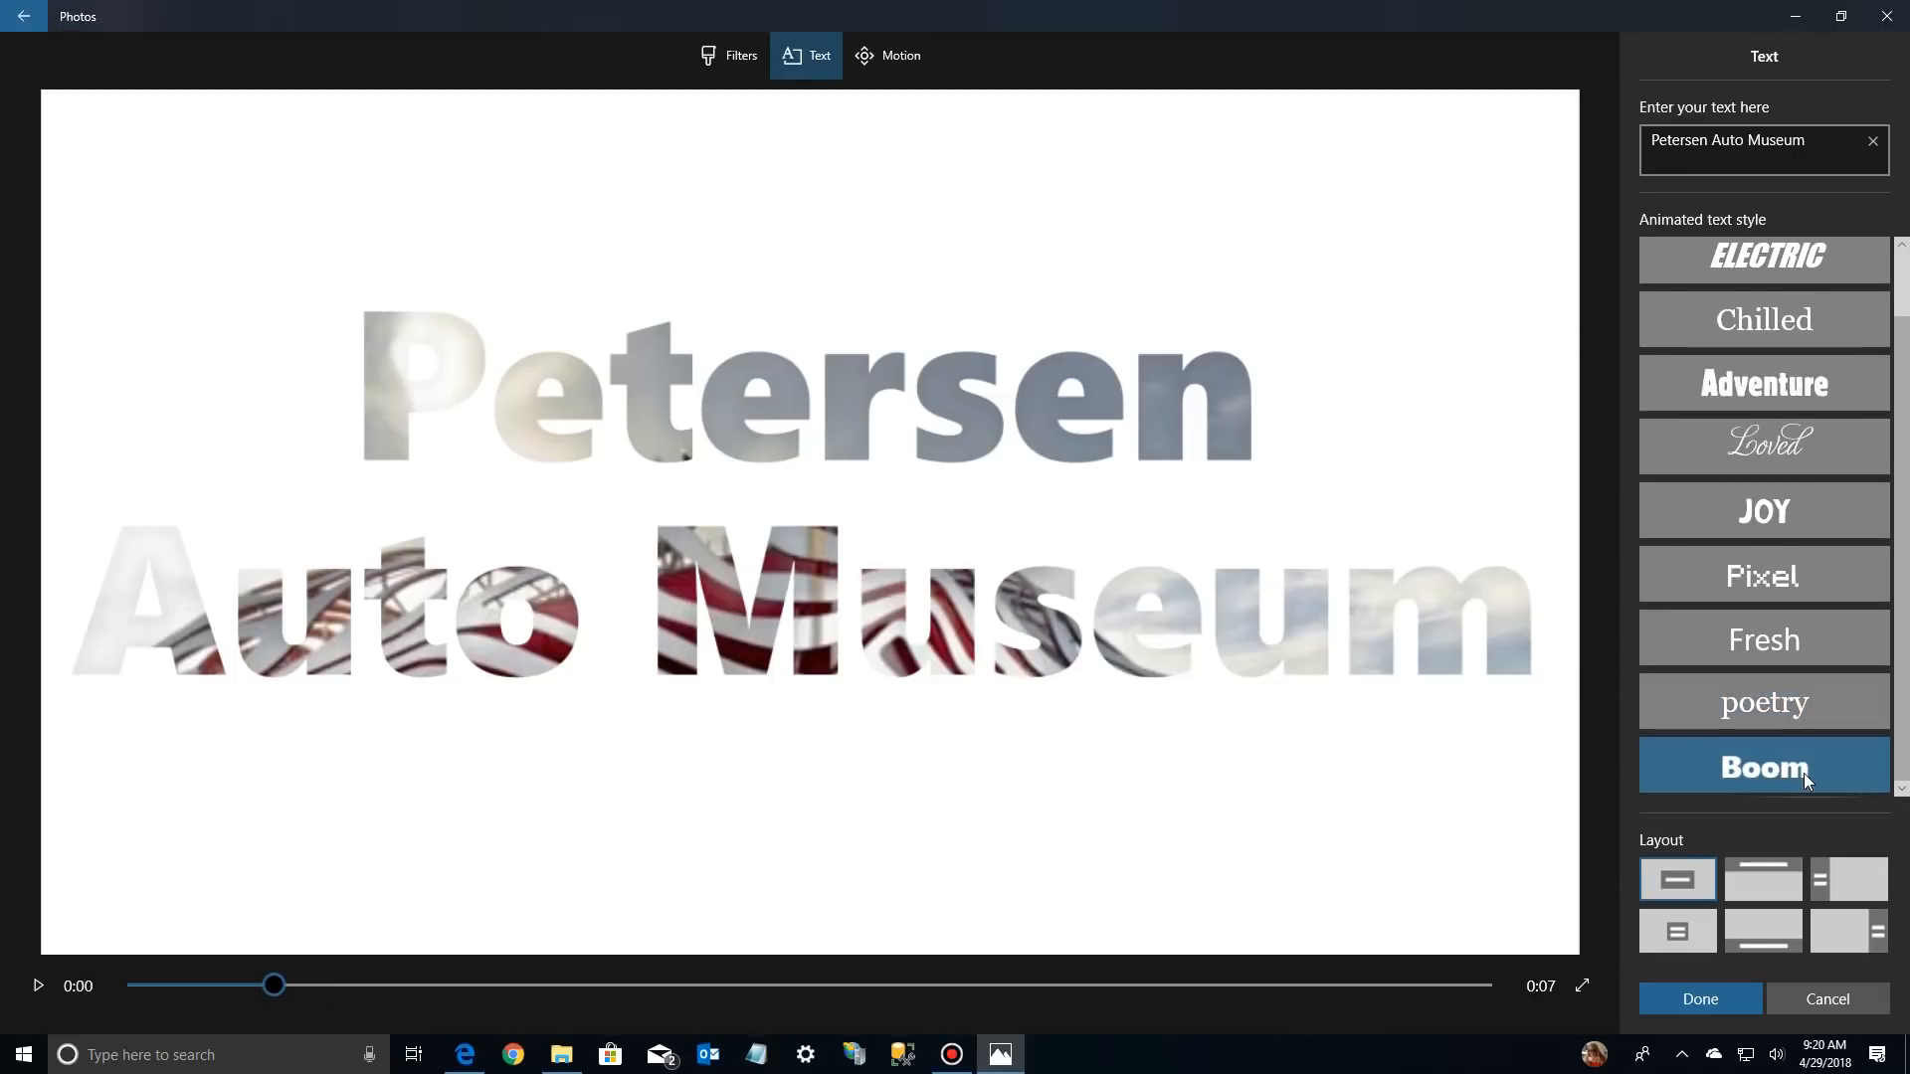
Compare the Fresh and Loved animated styles on the museum title and settle on Fresh
{"action": "left_click", "coordinate": [1783, 655]}
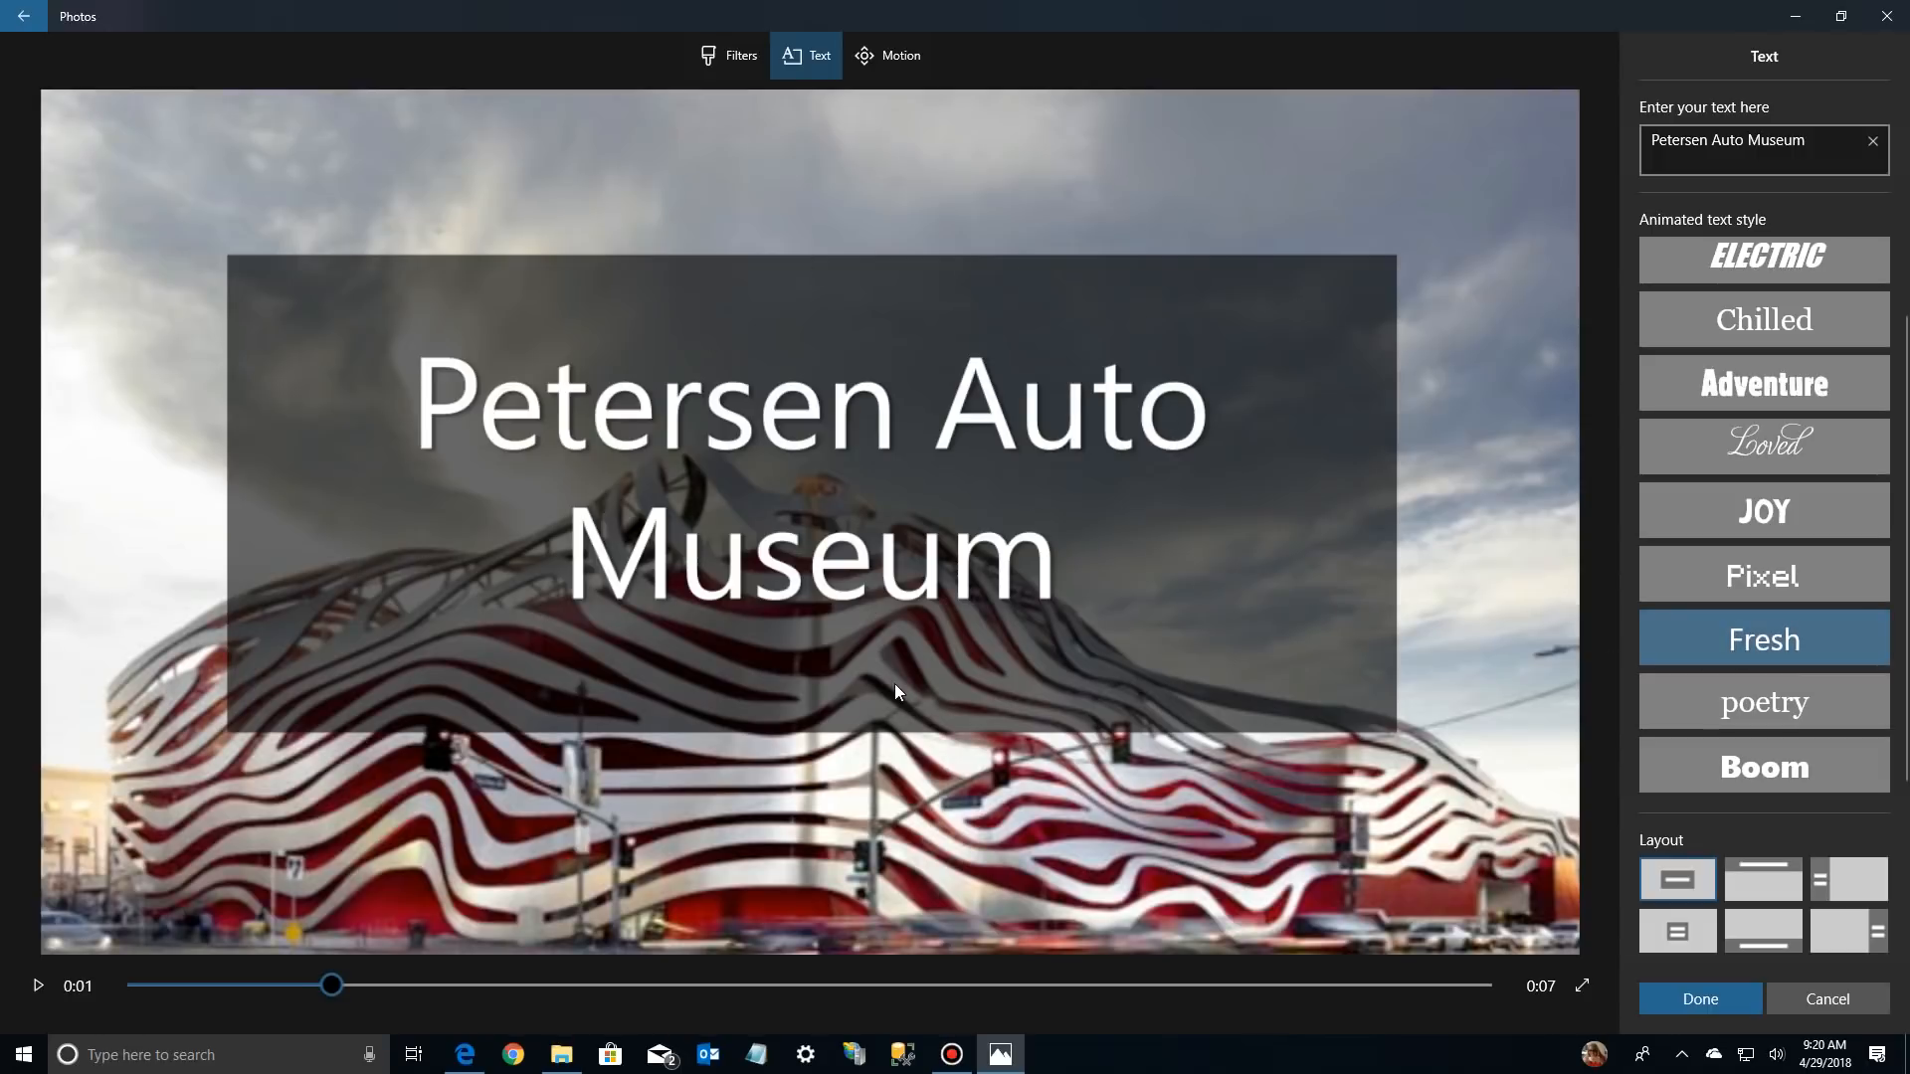
{"action": "left_click", "coordinate": [1723, 444]}
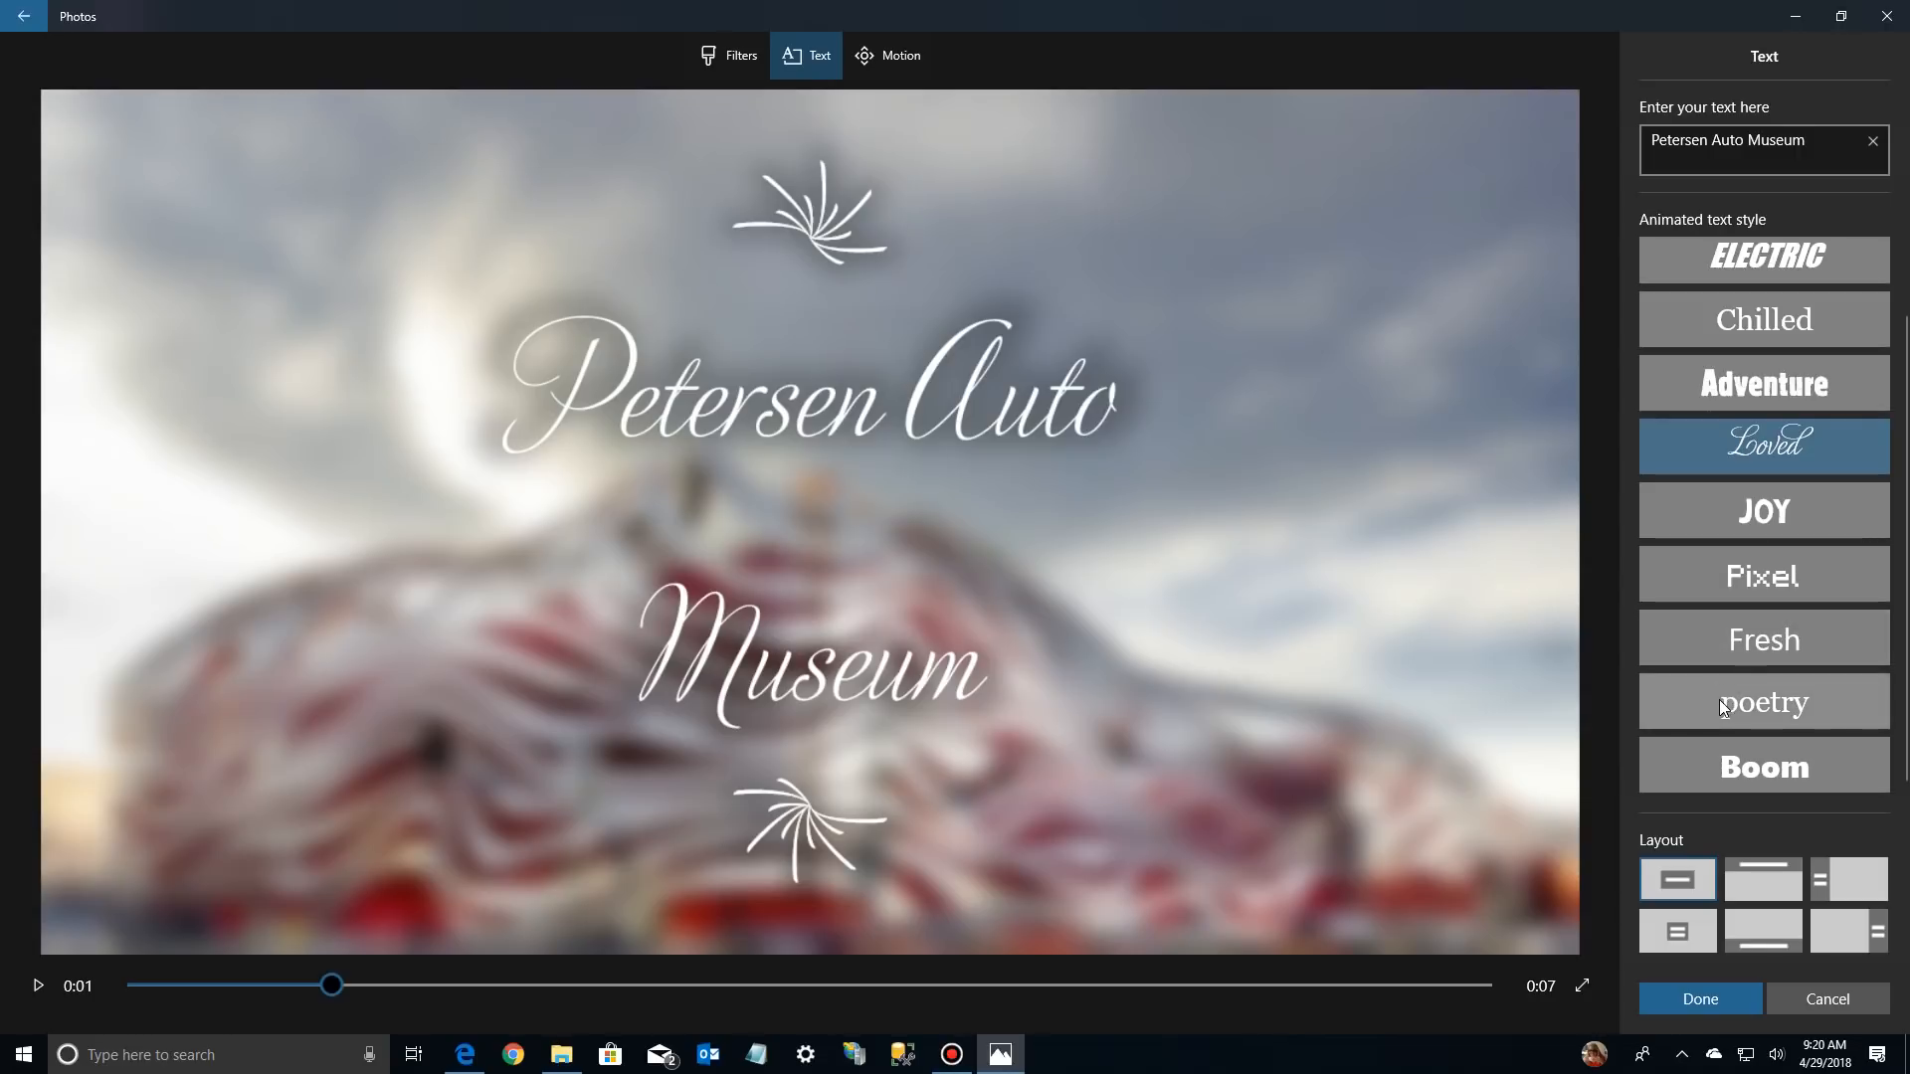
{"action": "left_click", "coordinate": [1726, 639]}
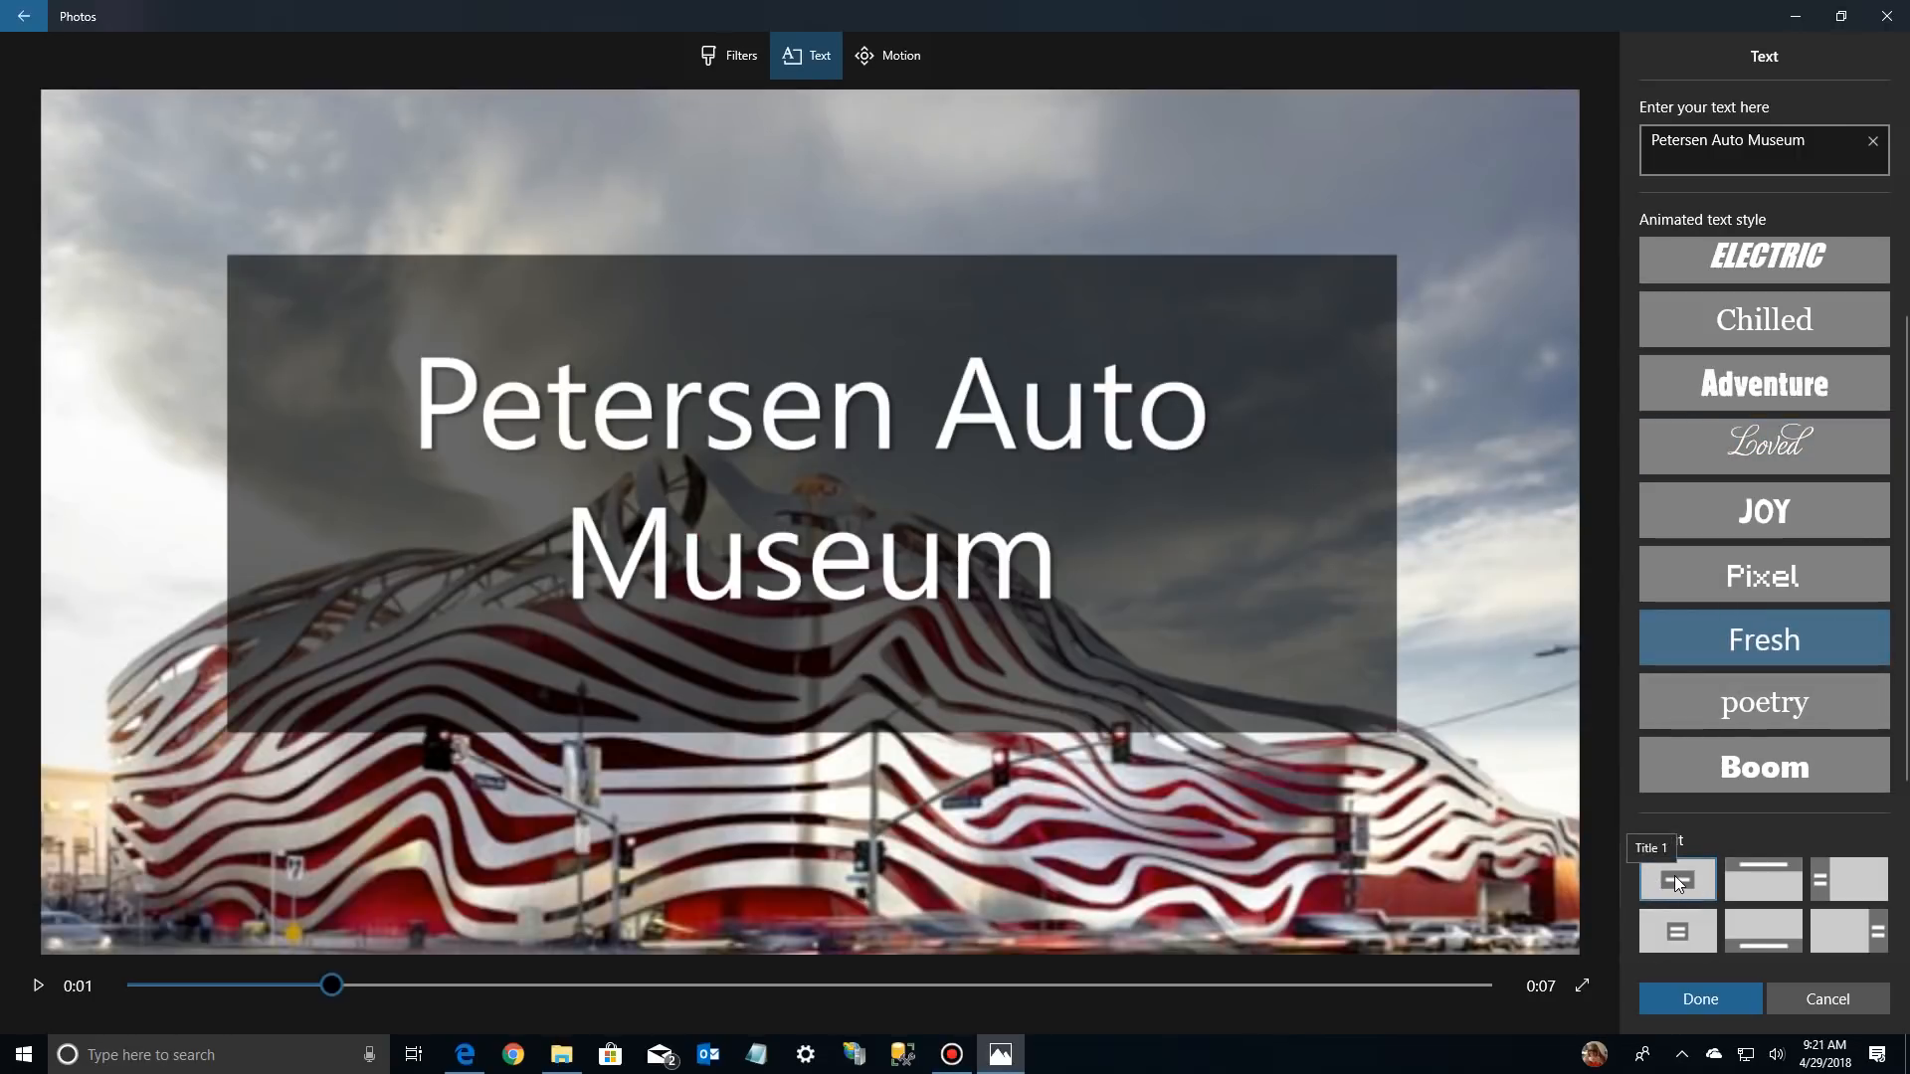
Try the Top, Title 2, Bottom, Right and Title 1 layouts for the museum title and apply the Left layout
{"action": "left_click", "coordinate": [1762, 879]}
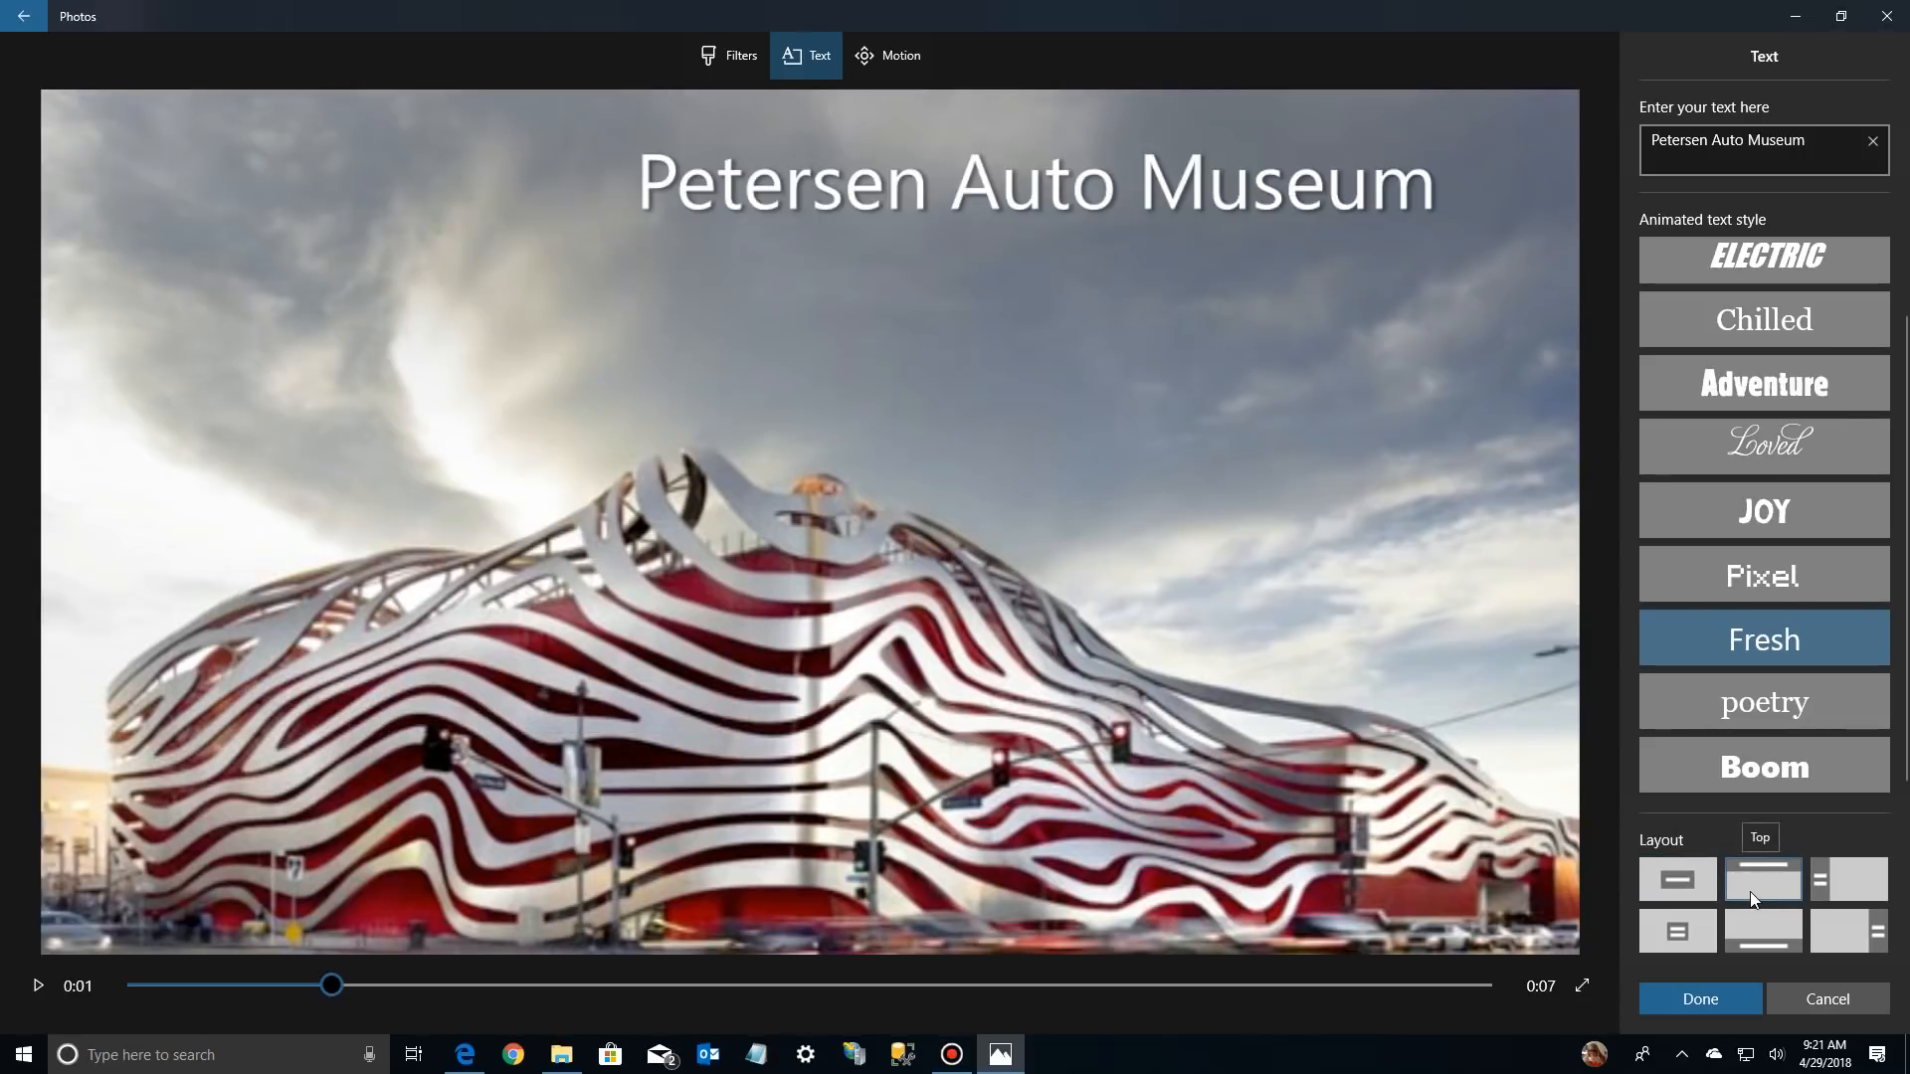
{"action": "left_click", "coordinate": [1871, 883]}
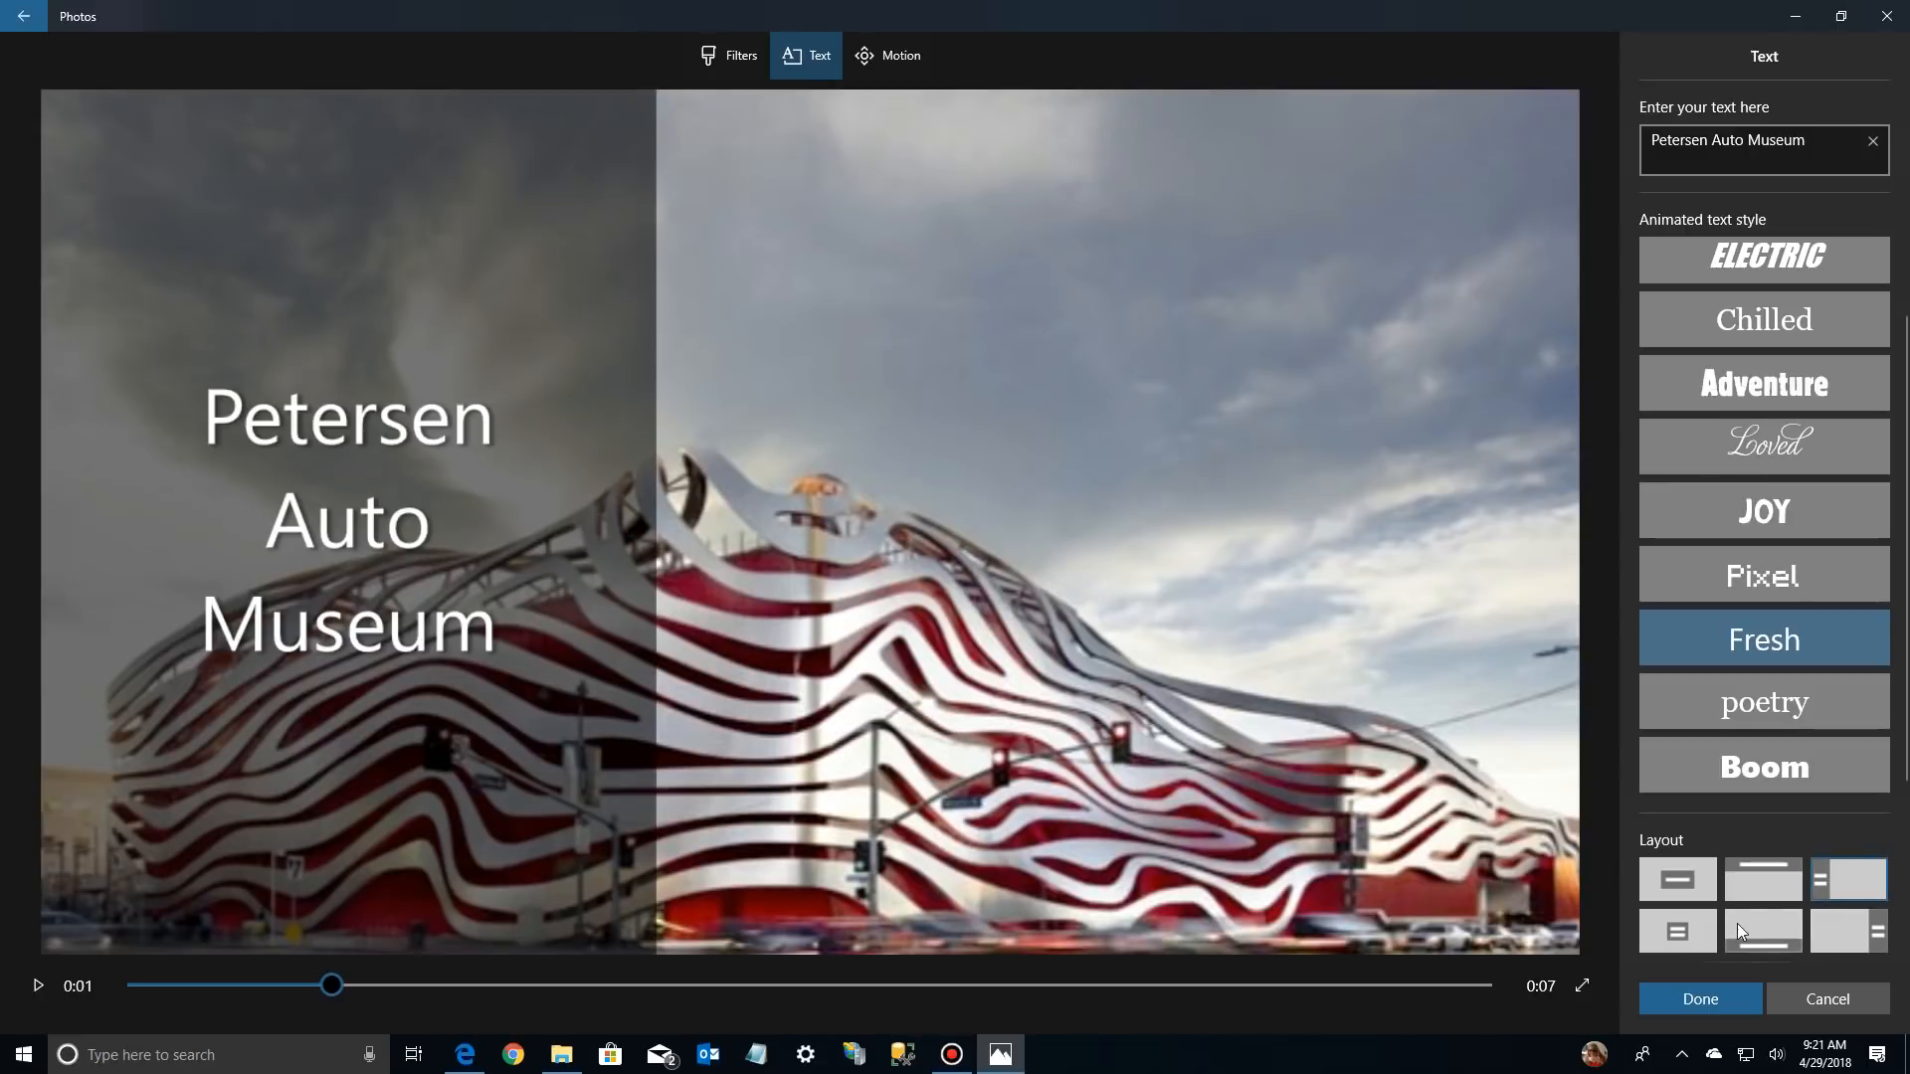
{"action": "left_click", "coordinate": [1685, 927]}
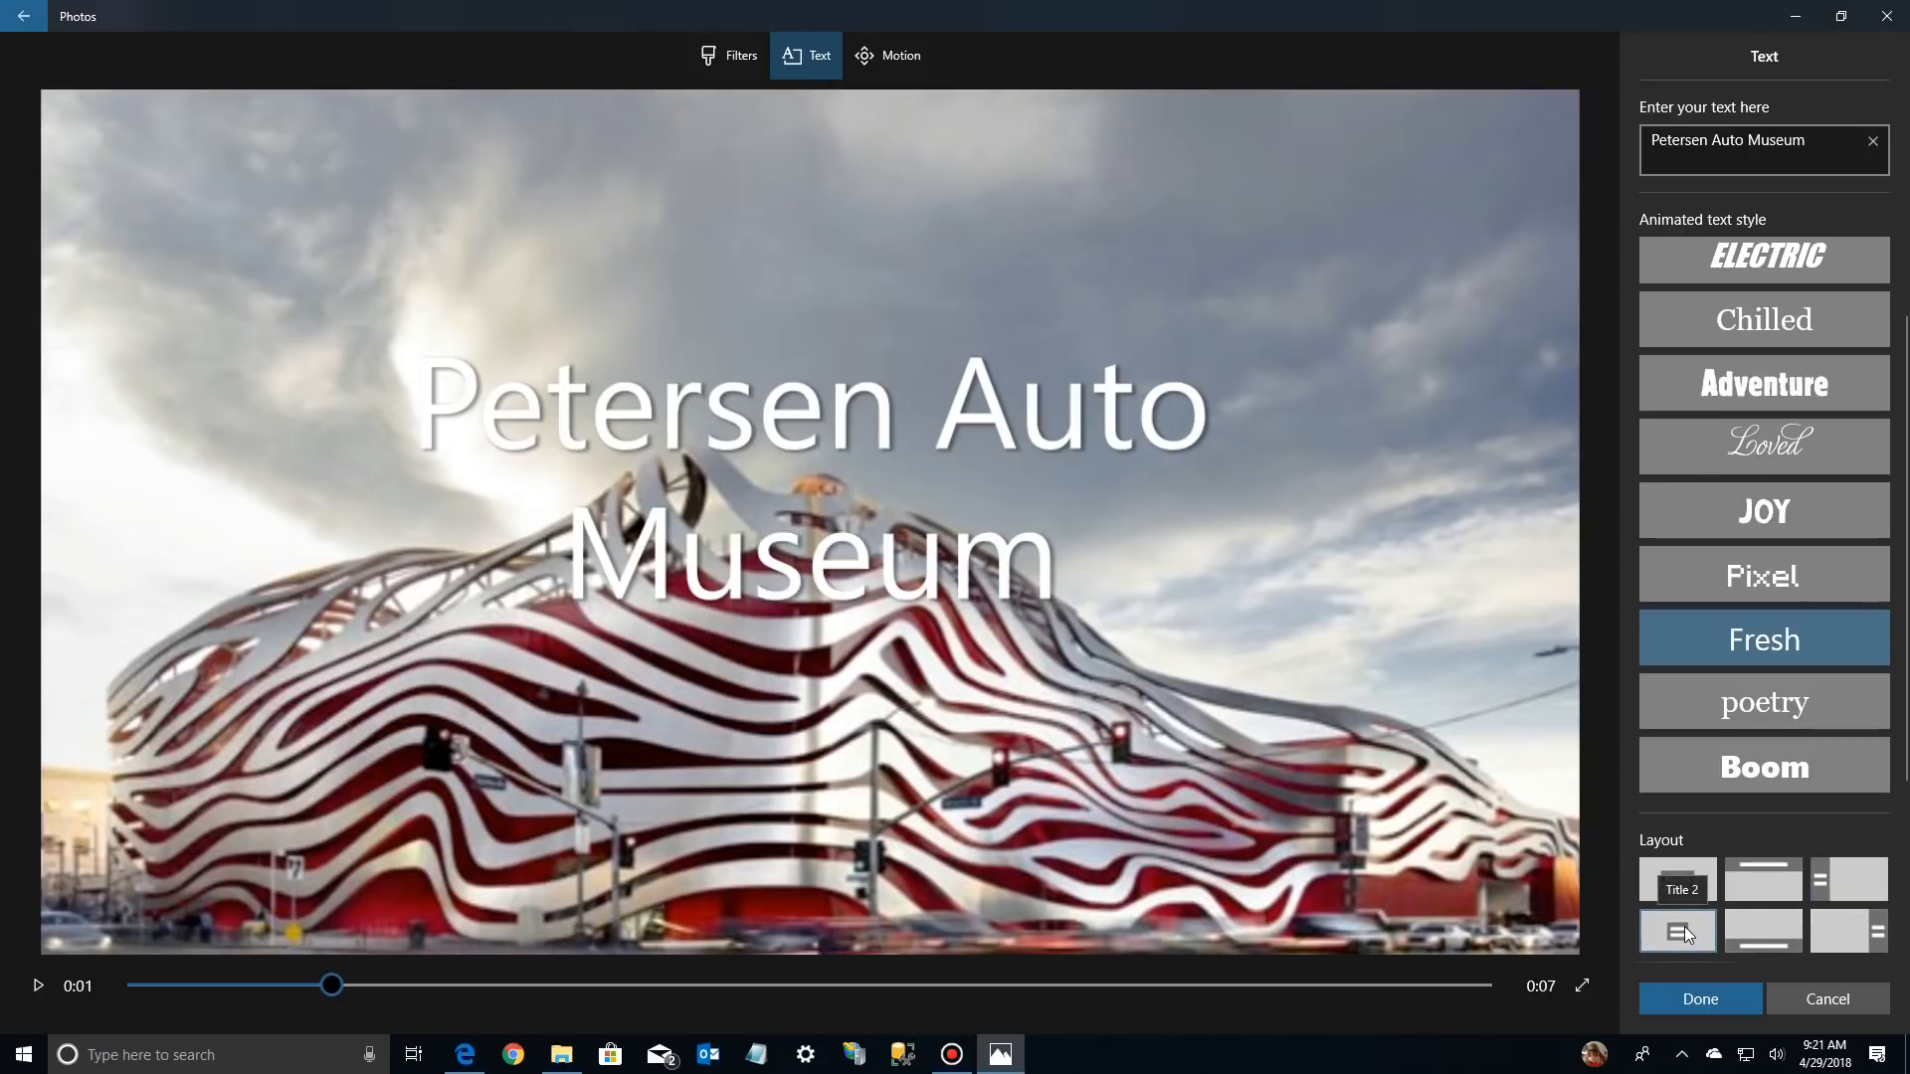
{"action": "left_click", "coordinate": [1767, 923]}
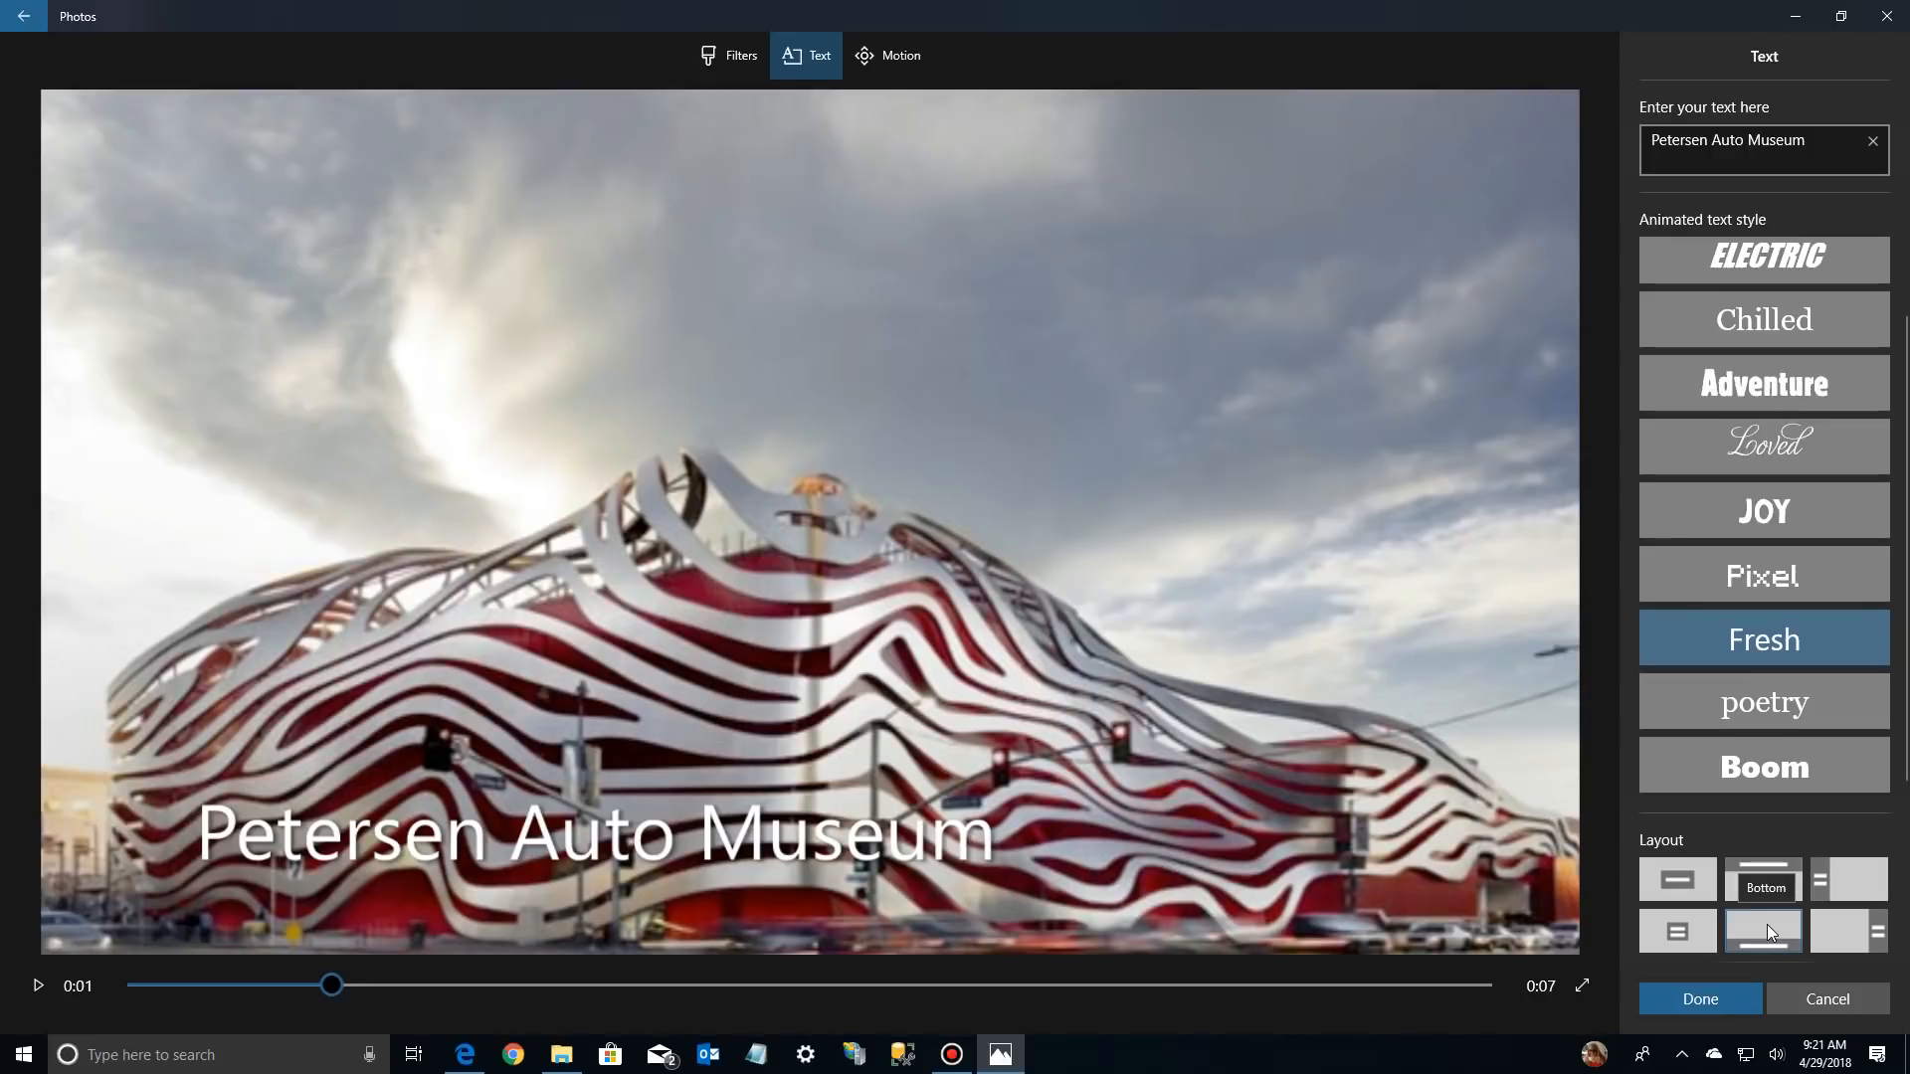
{"action": "left_click", "coordinate": [1850, 939]}
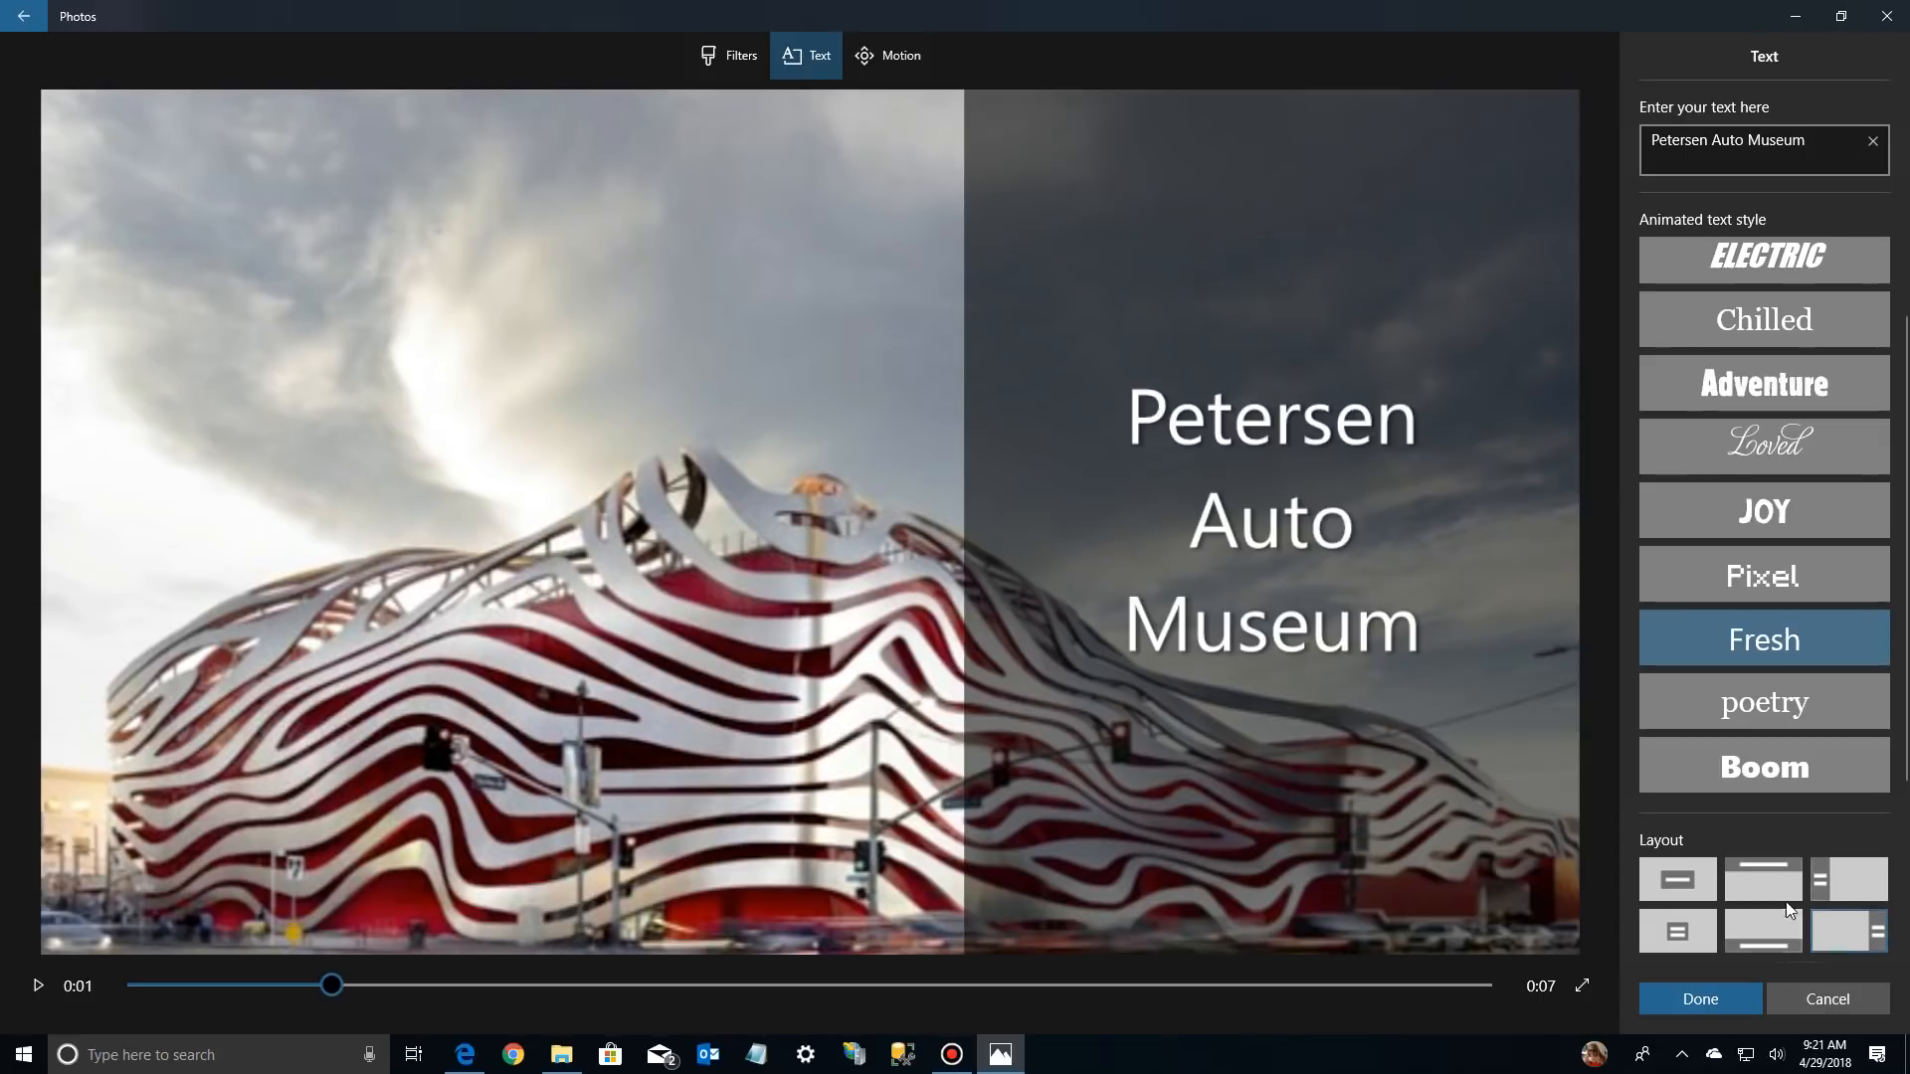
{"action": "left_click", "coordinate": [1674, 884]}
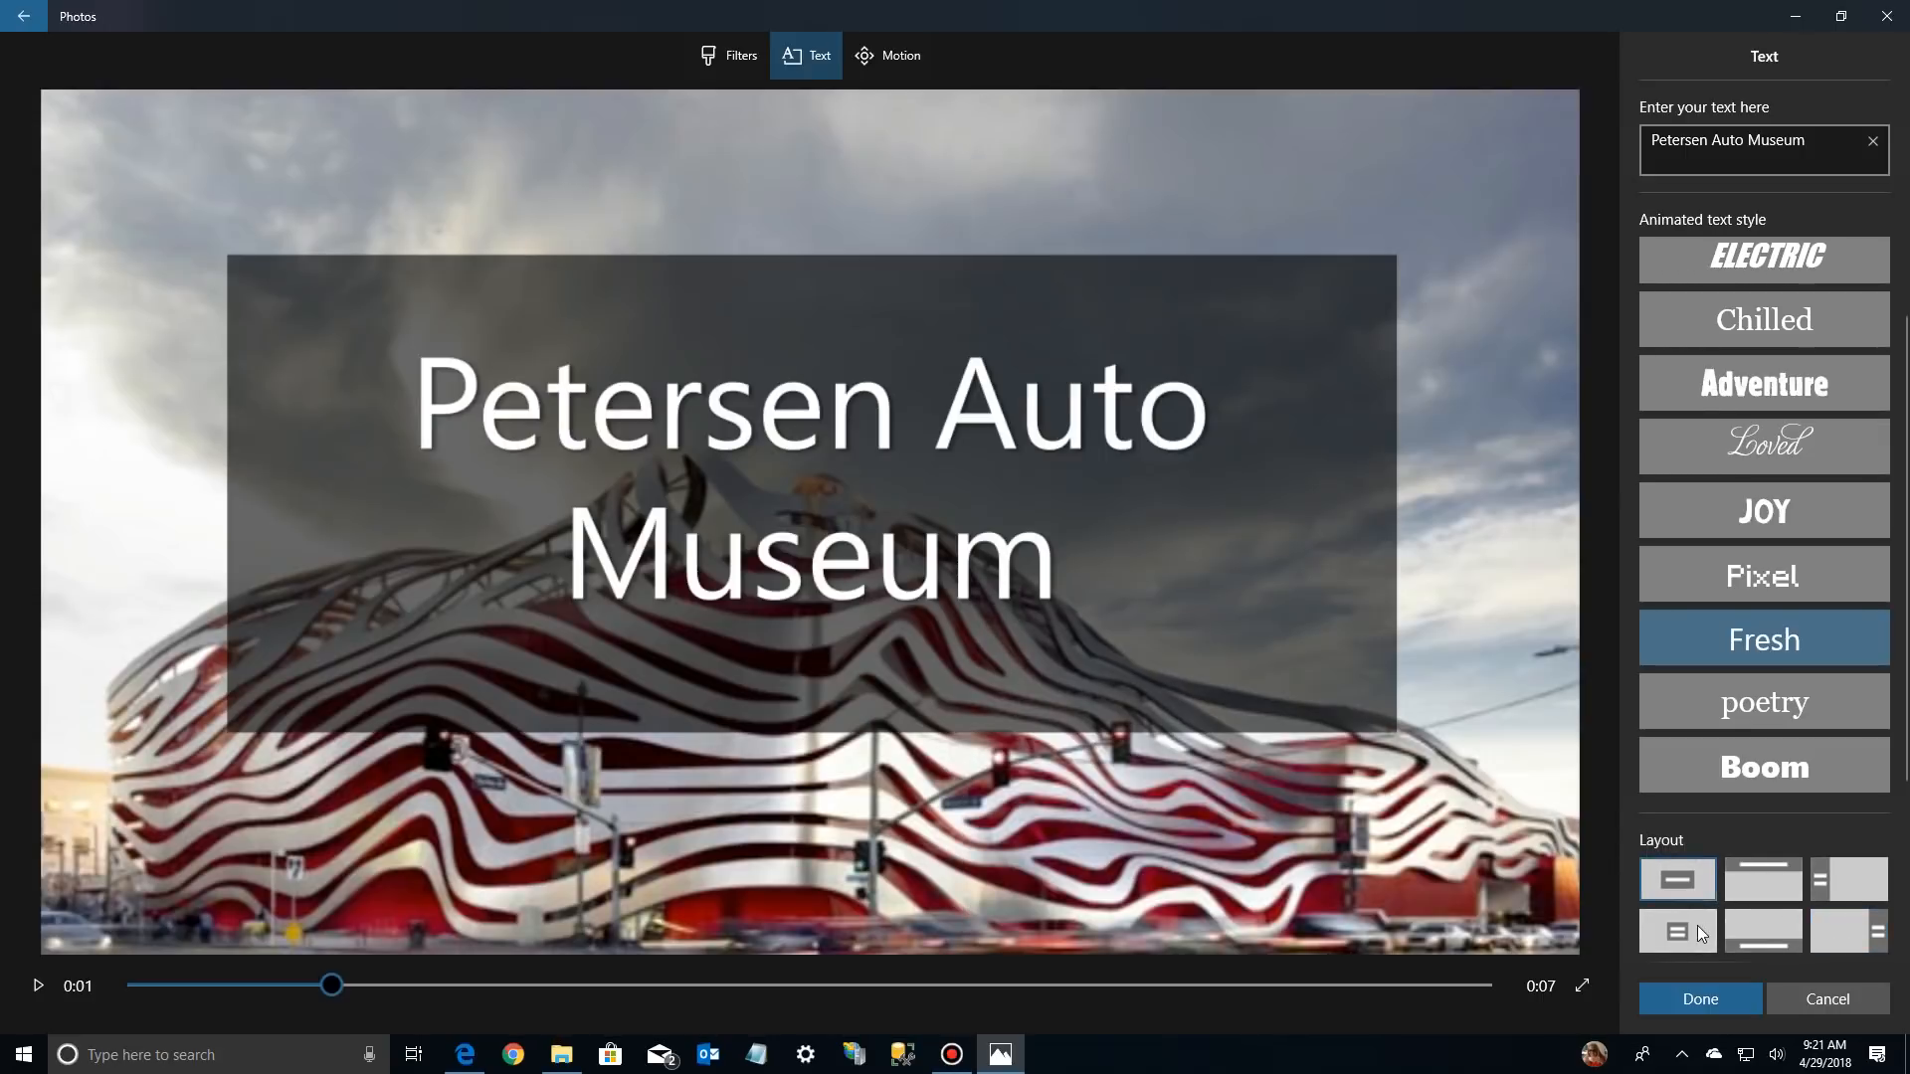
{"action": "left_click", "coordinate": [1697, 925]}
{"action": "left_click", "coordinate": [1857, 865]}
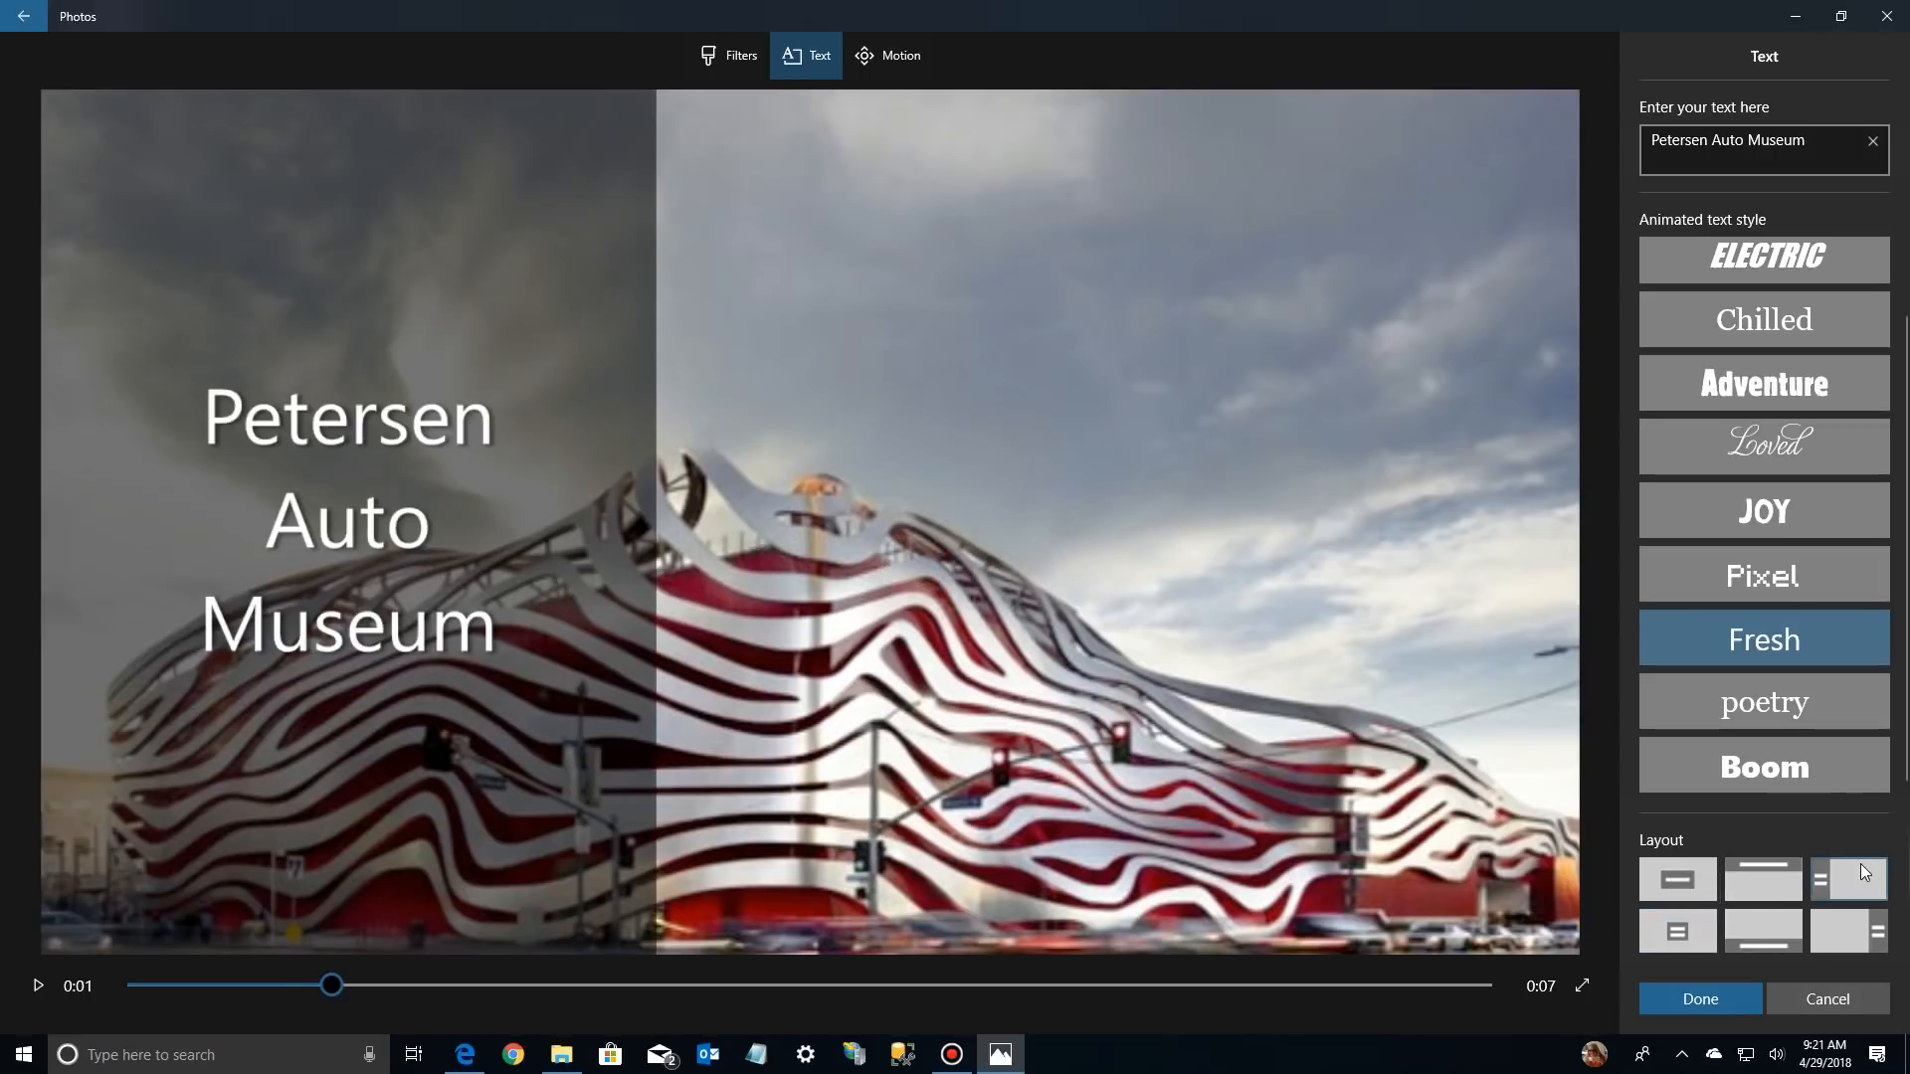
{"action": "left_click", "coordinate": [1692, 996]}
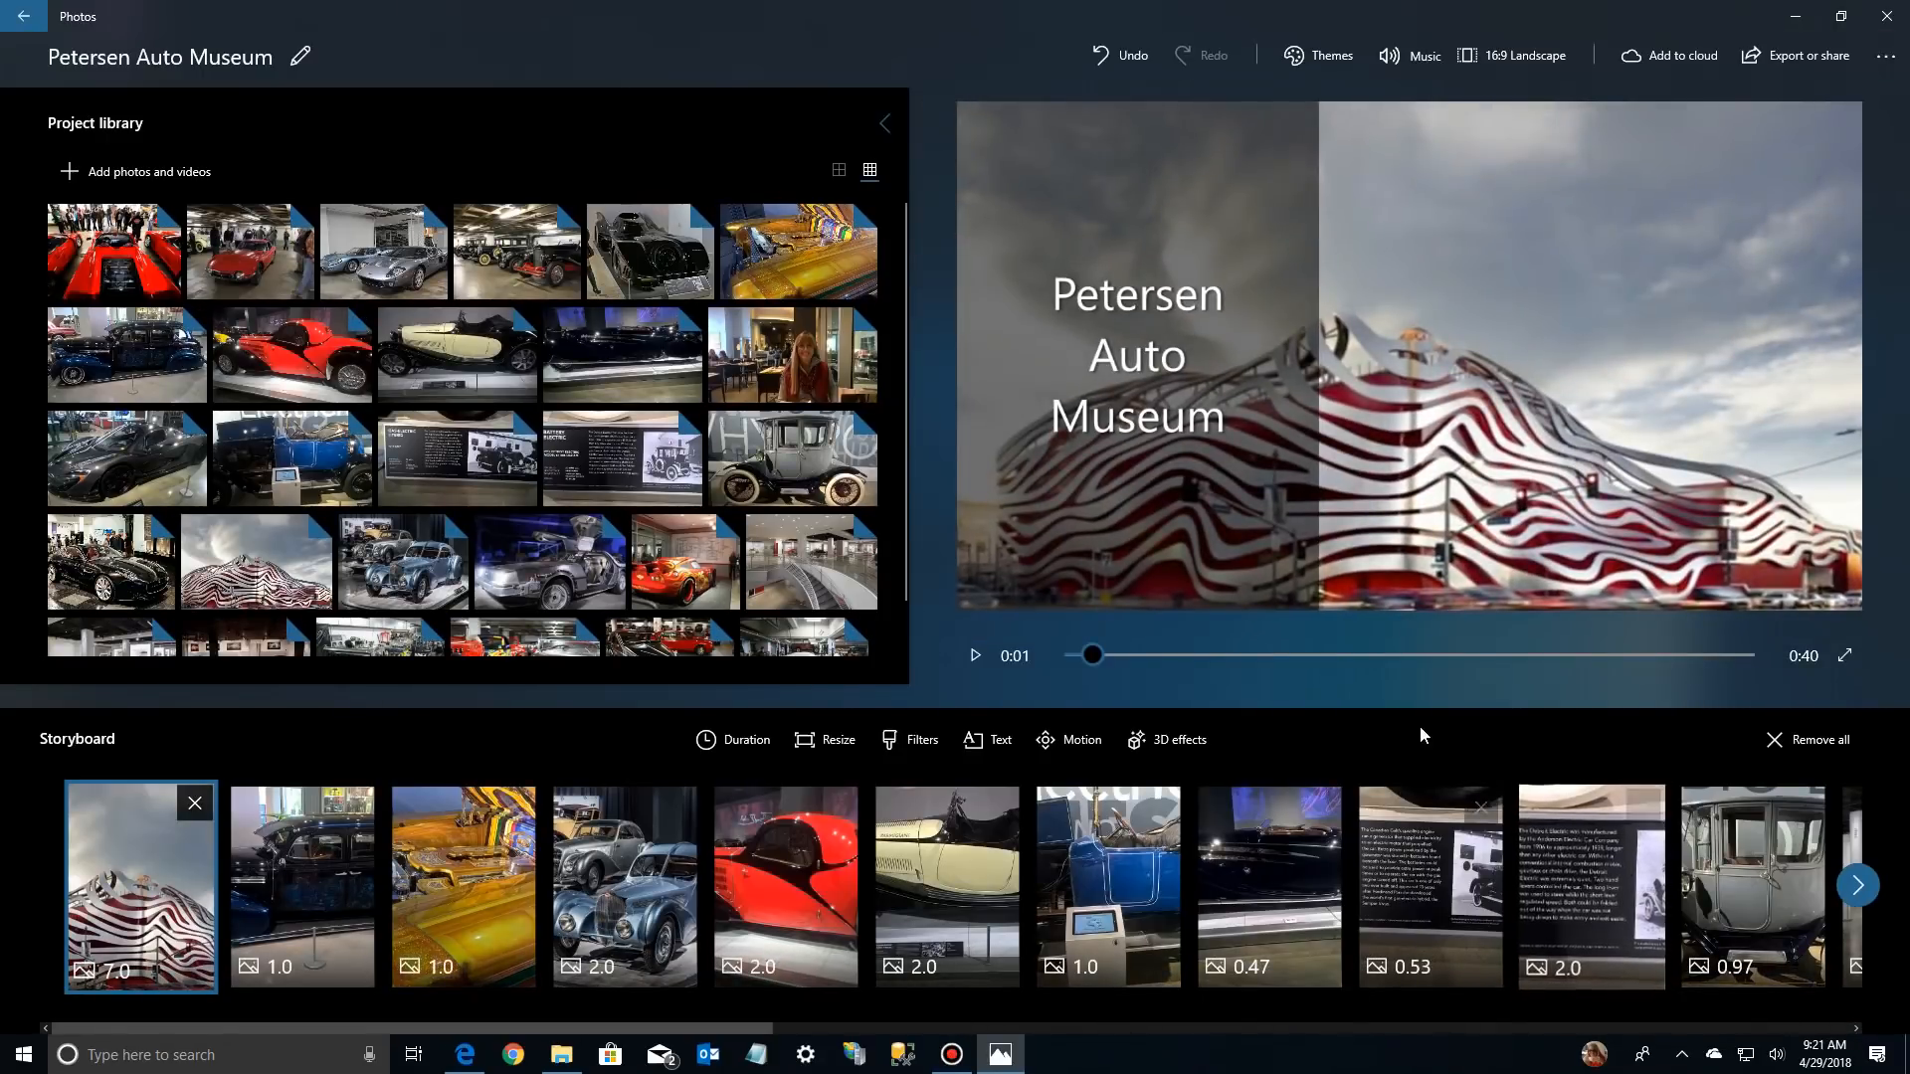
Play back the titled opening into the following car photos, stop, and return to the museum building photo
{"action": "left_click", "coordinate": [973, 657]}
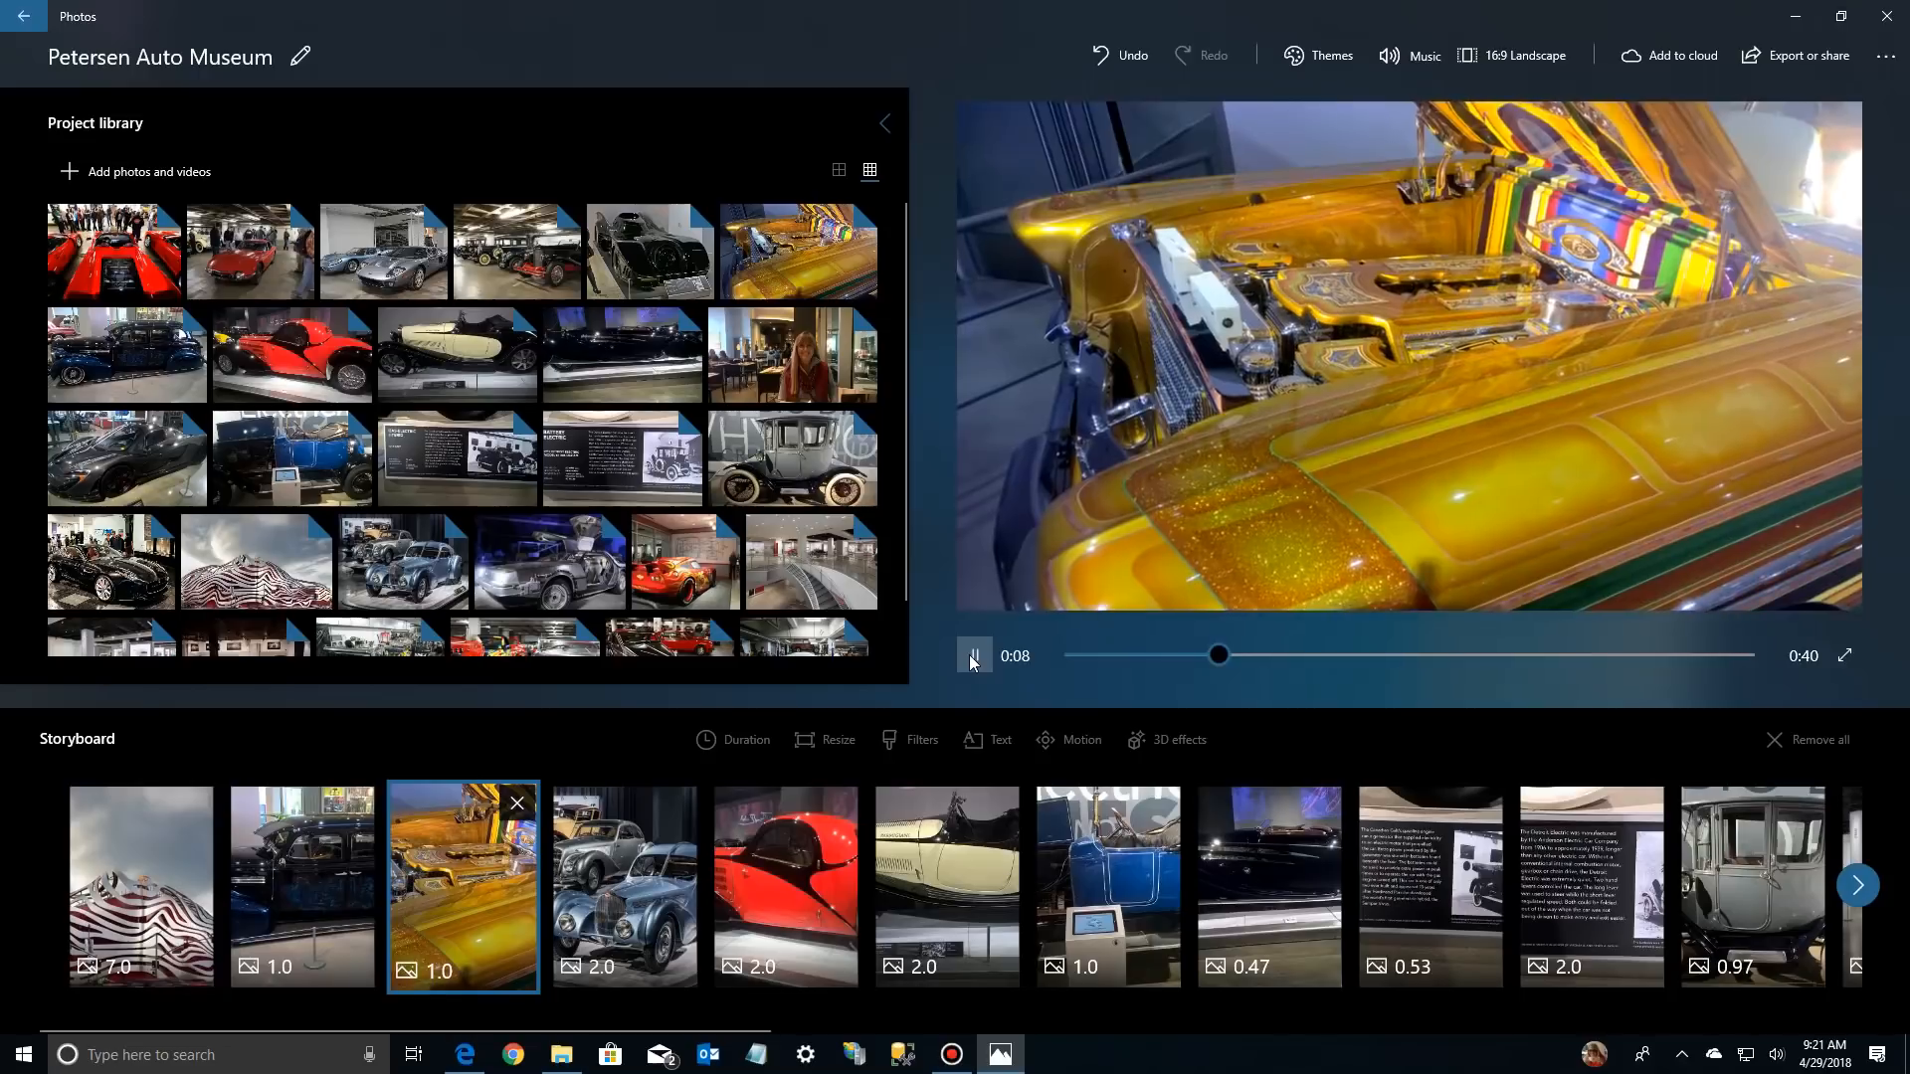
{"action": "left_click", "coordinate": [974, 656]}
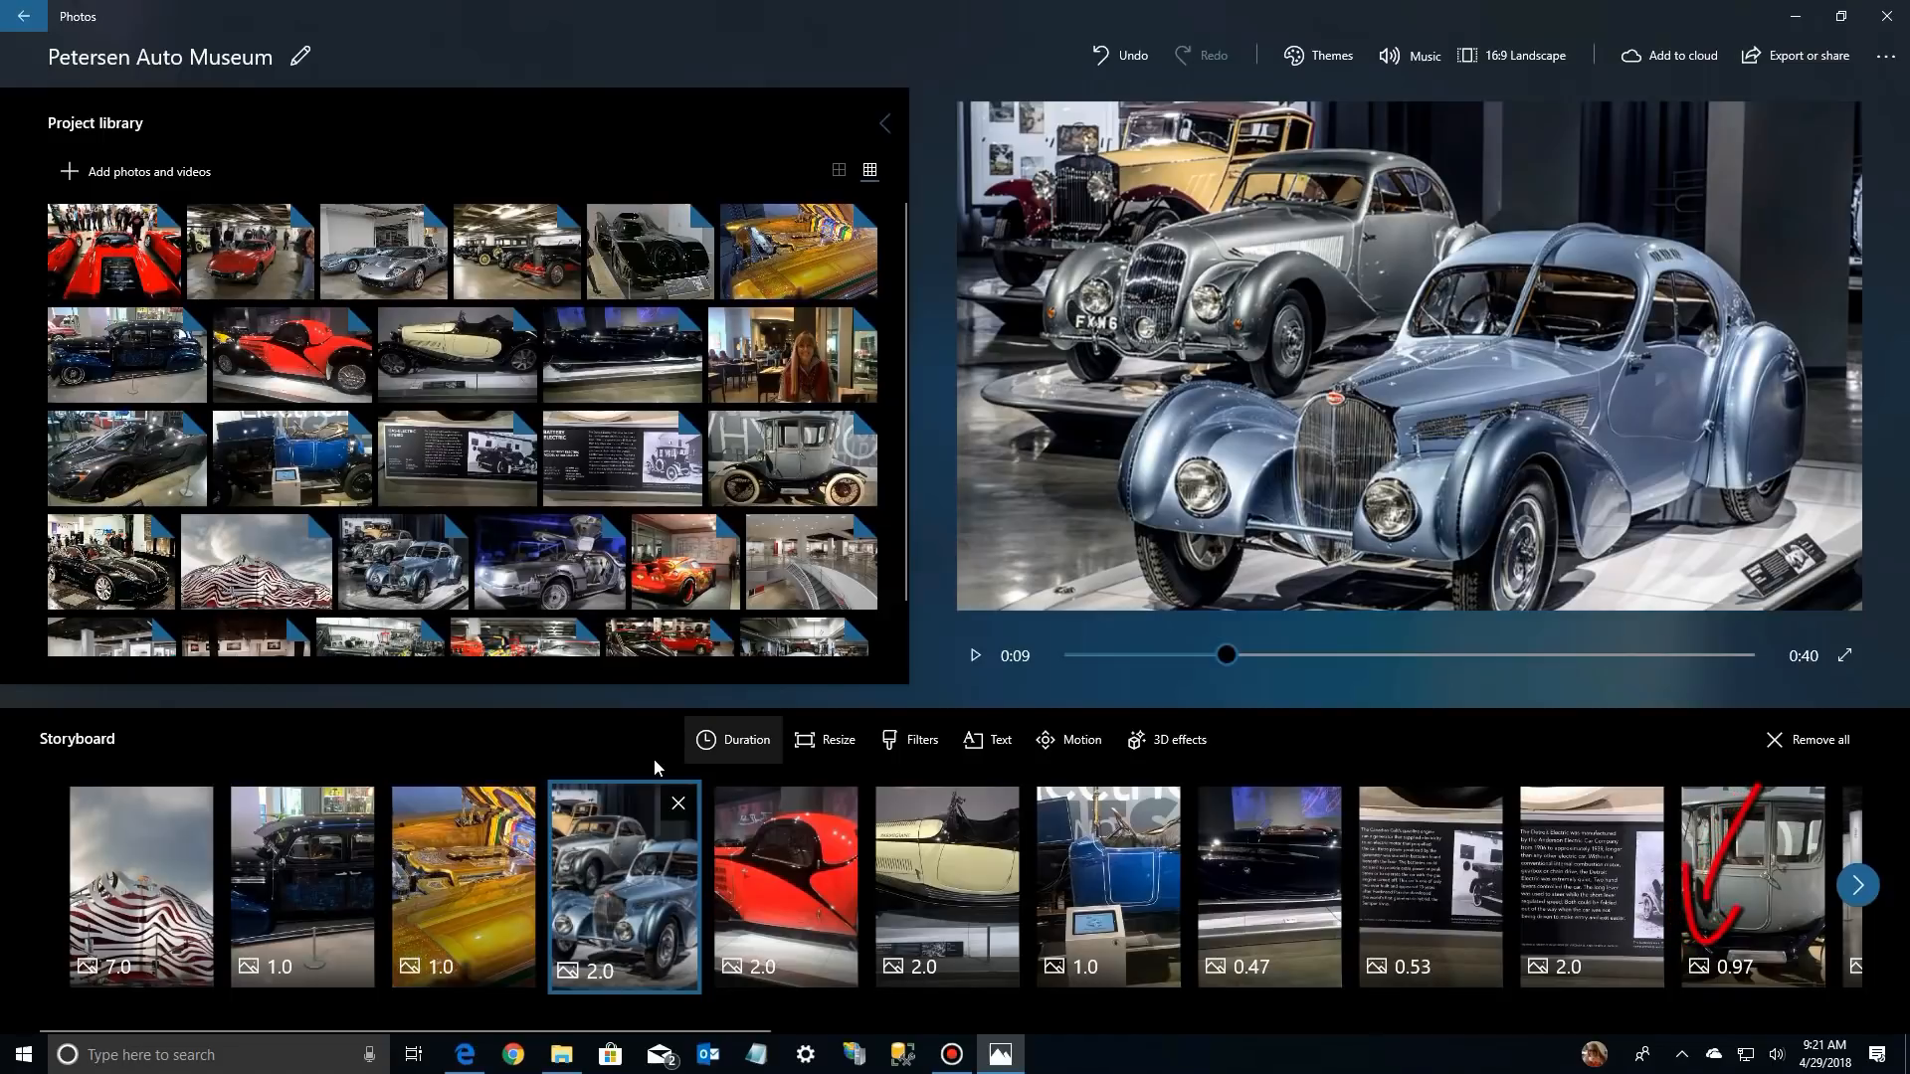
{"action": "left_click", "coordinate": [148, 818]}
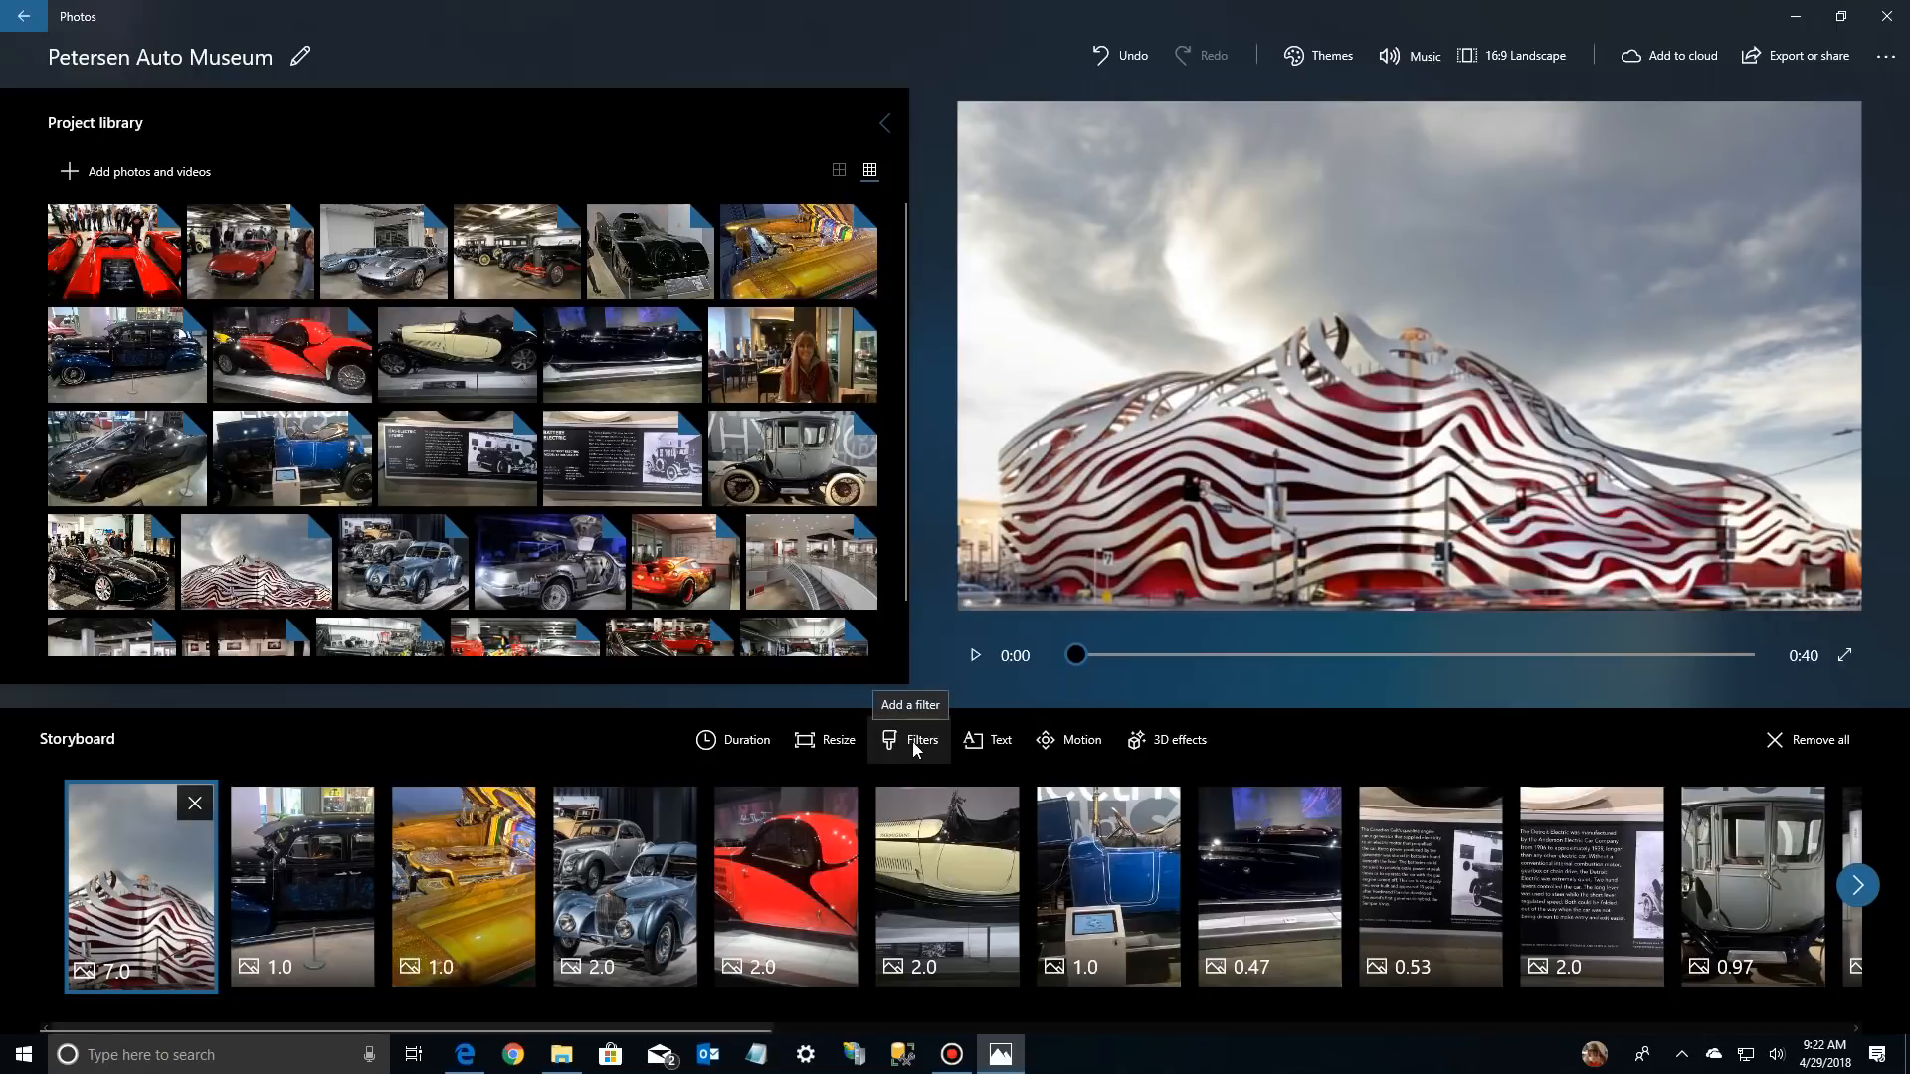
Add the text "Low Riders" in the Fresh animated style to the dark blue car photo, second in the storyboard
{"action": "left_click", "coordinate": [315, 867]}
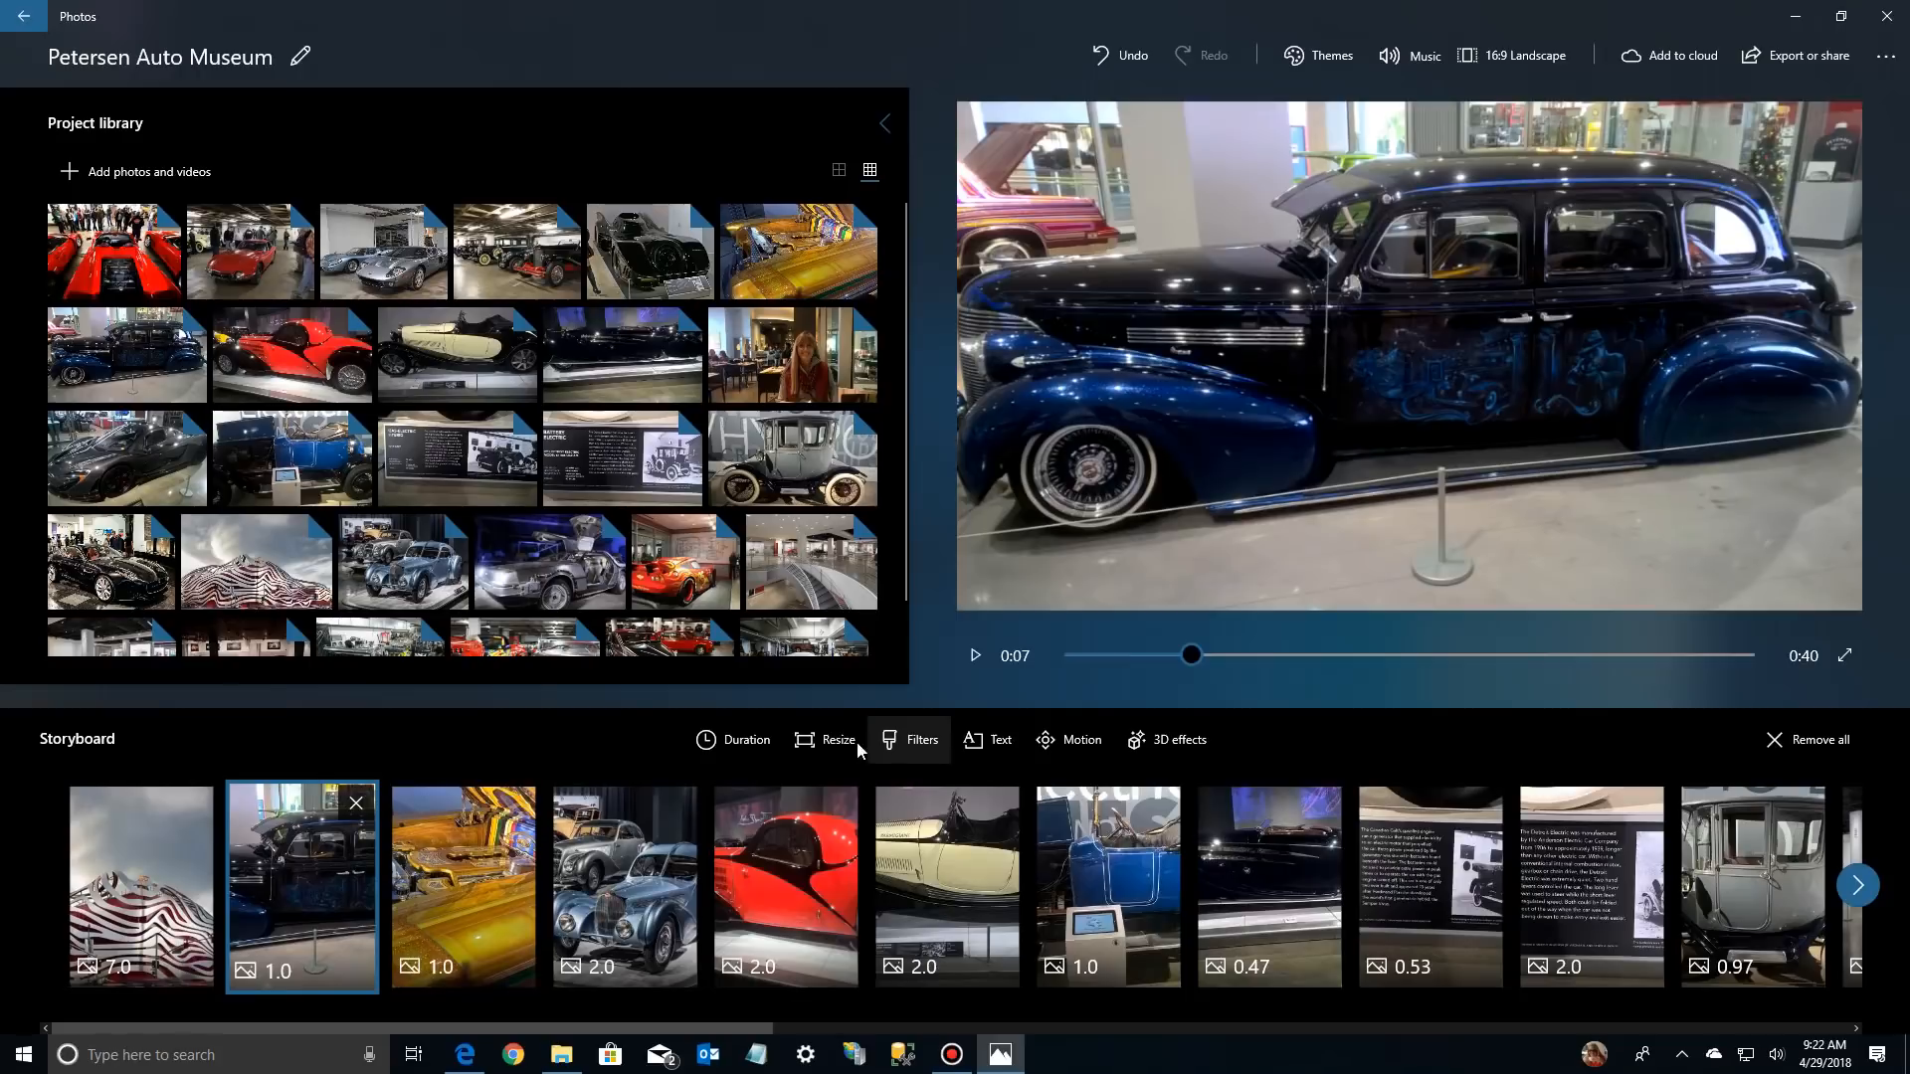
{"action": "left_click", "coordinate": [999, 748]}
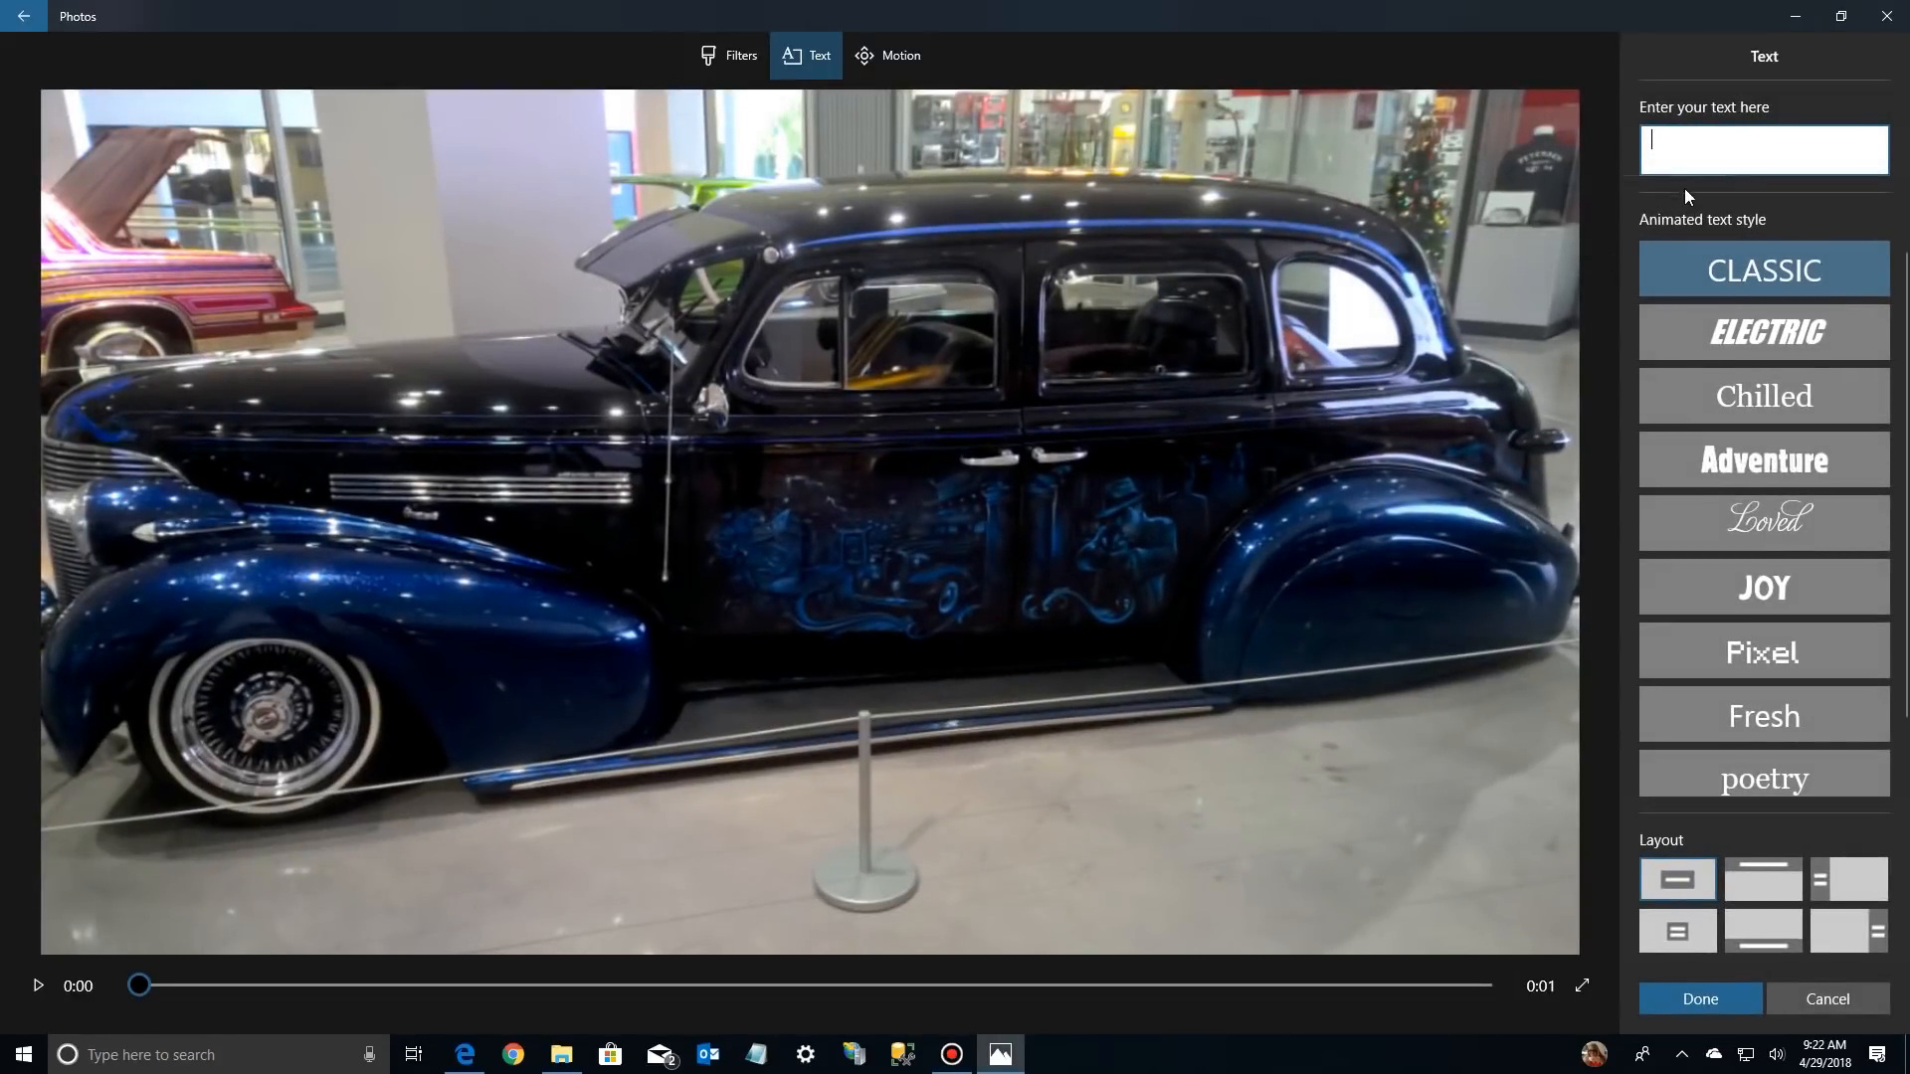
{"action": "type", "text": "L"}
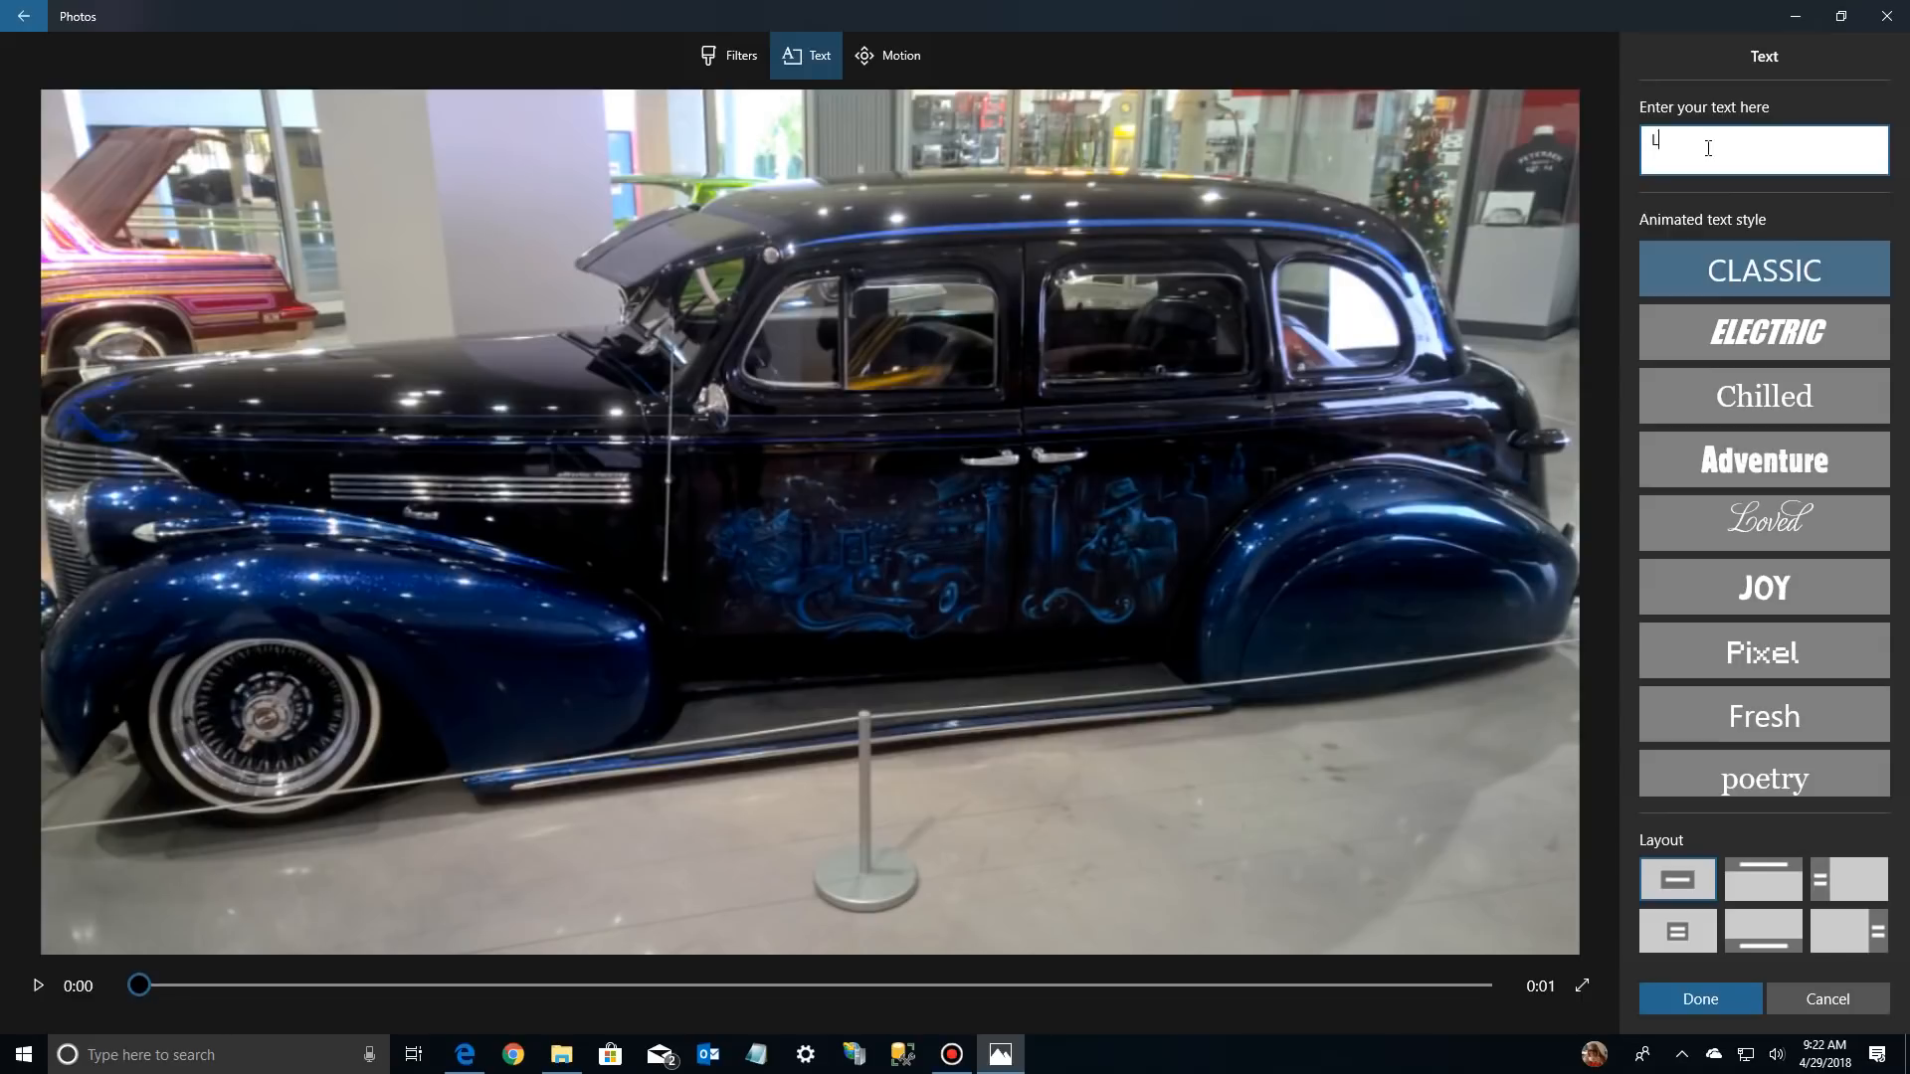
{"action": "type", "text": "ow Riders"}
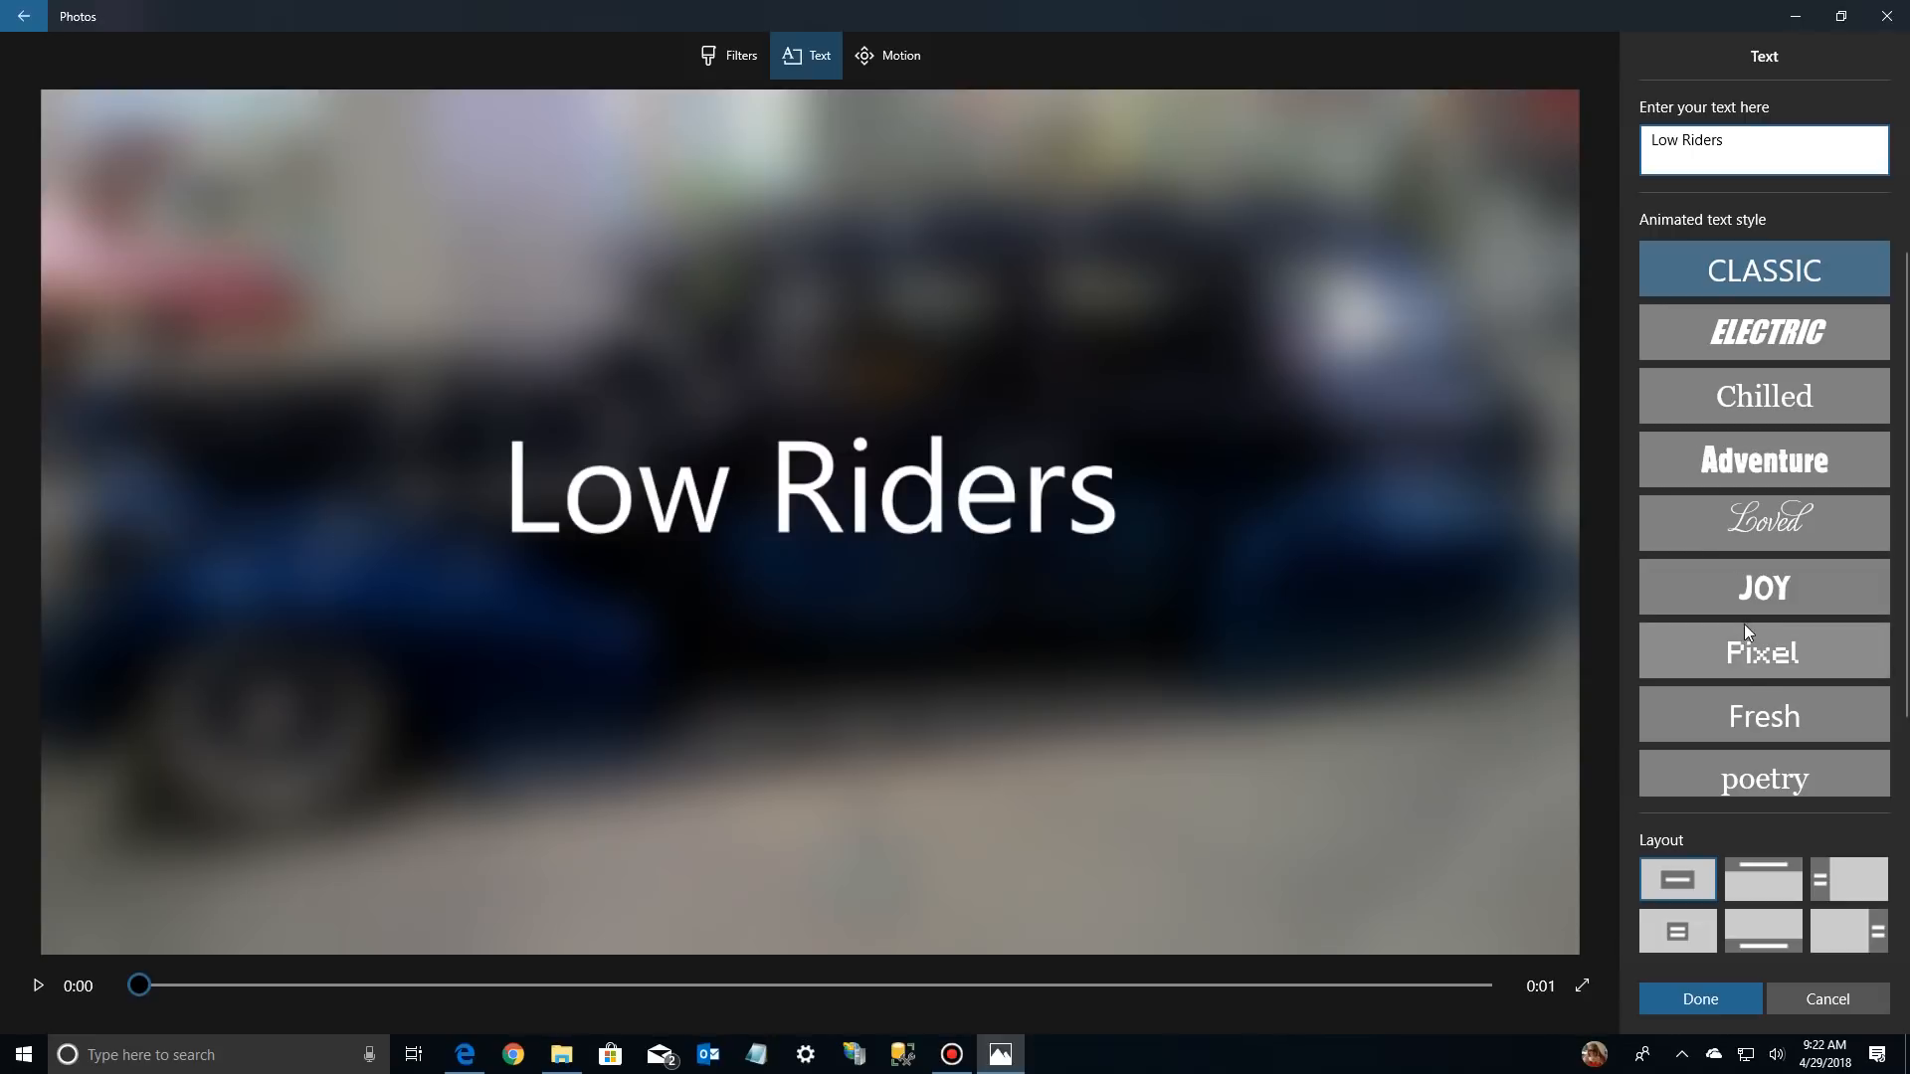
{"action": "left_click", "coordinate": [1743, 707]}
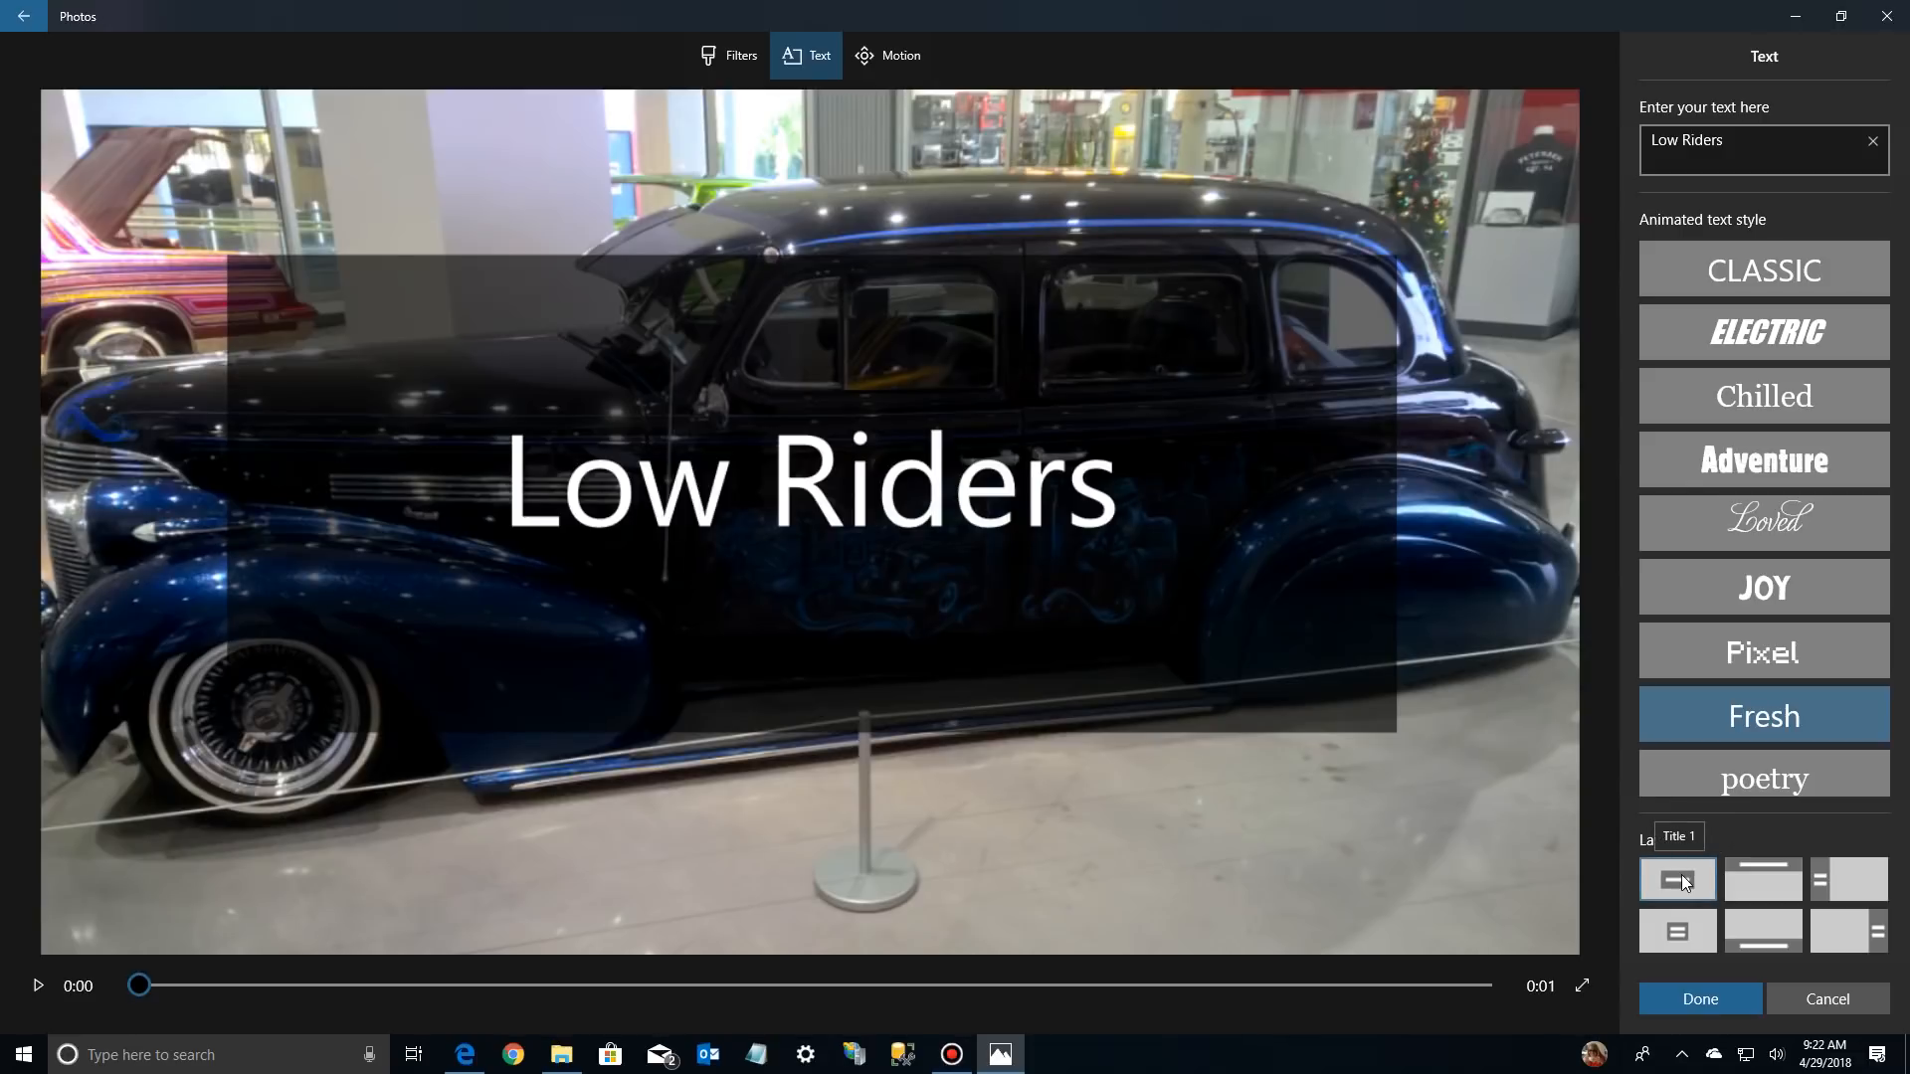
Try the Top, Left, Title 2 and Bottom layouts for the "Low Riders" text and apply the Right layout
{"action": "left_click", "coordinate": [1775, 888]}
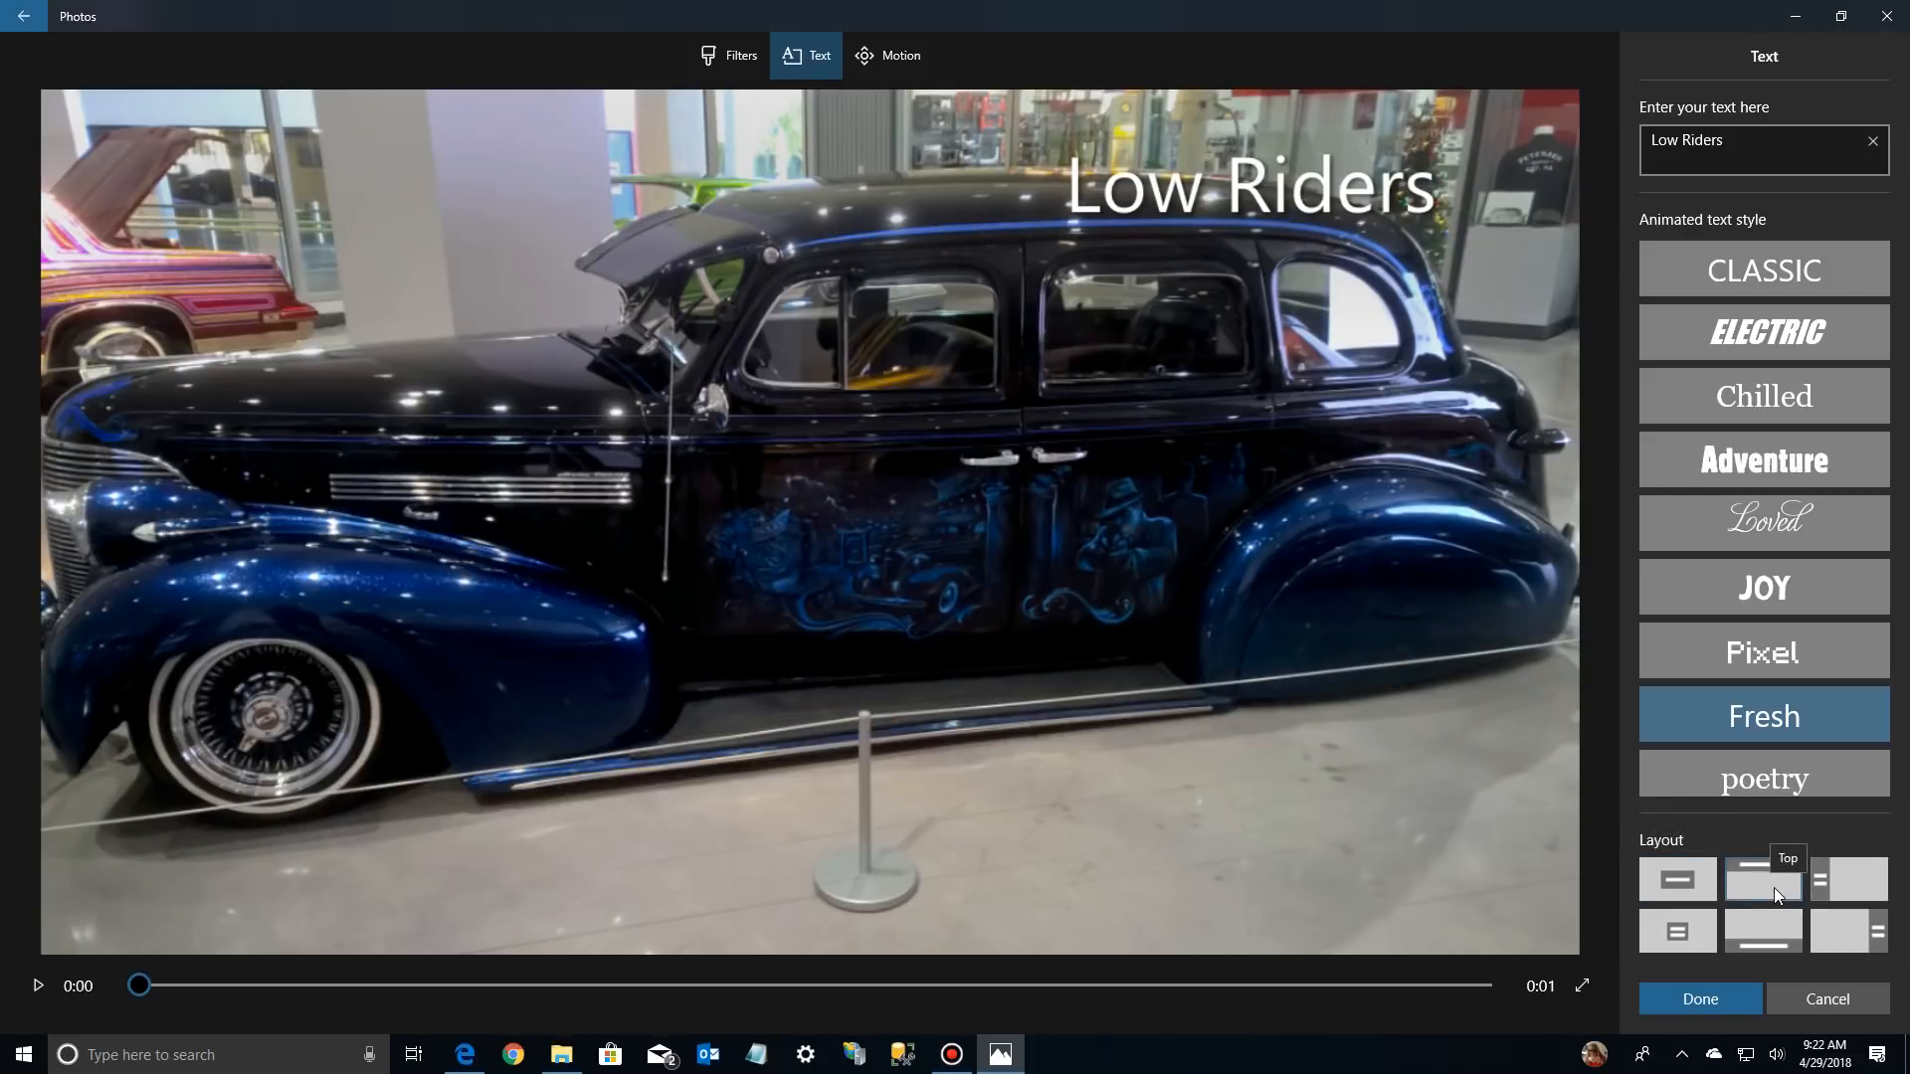
{"action": "left_click", "coordinate": [1853, 881]}
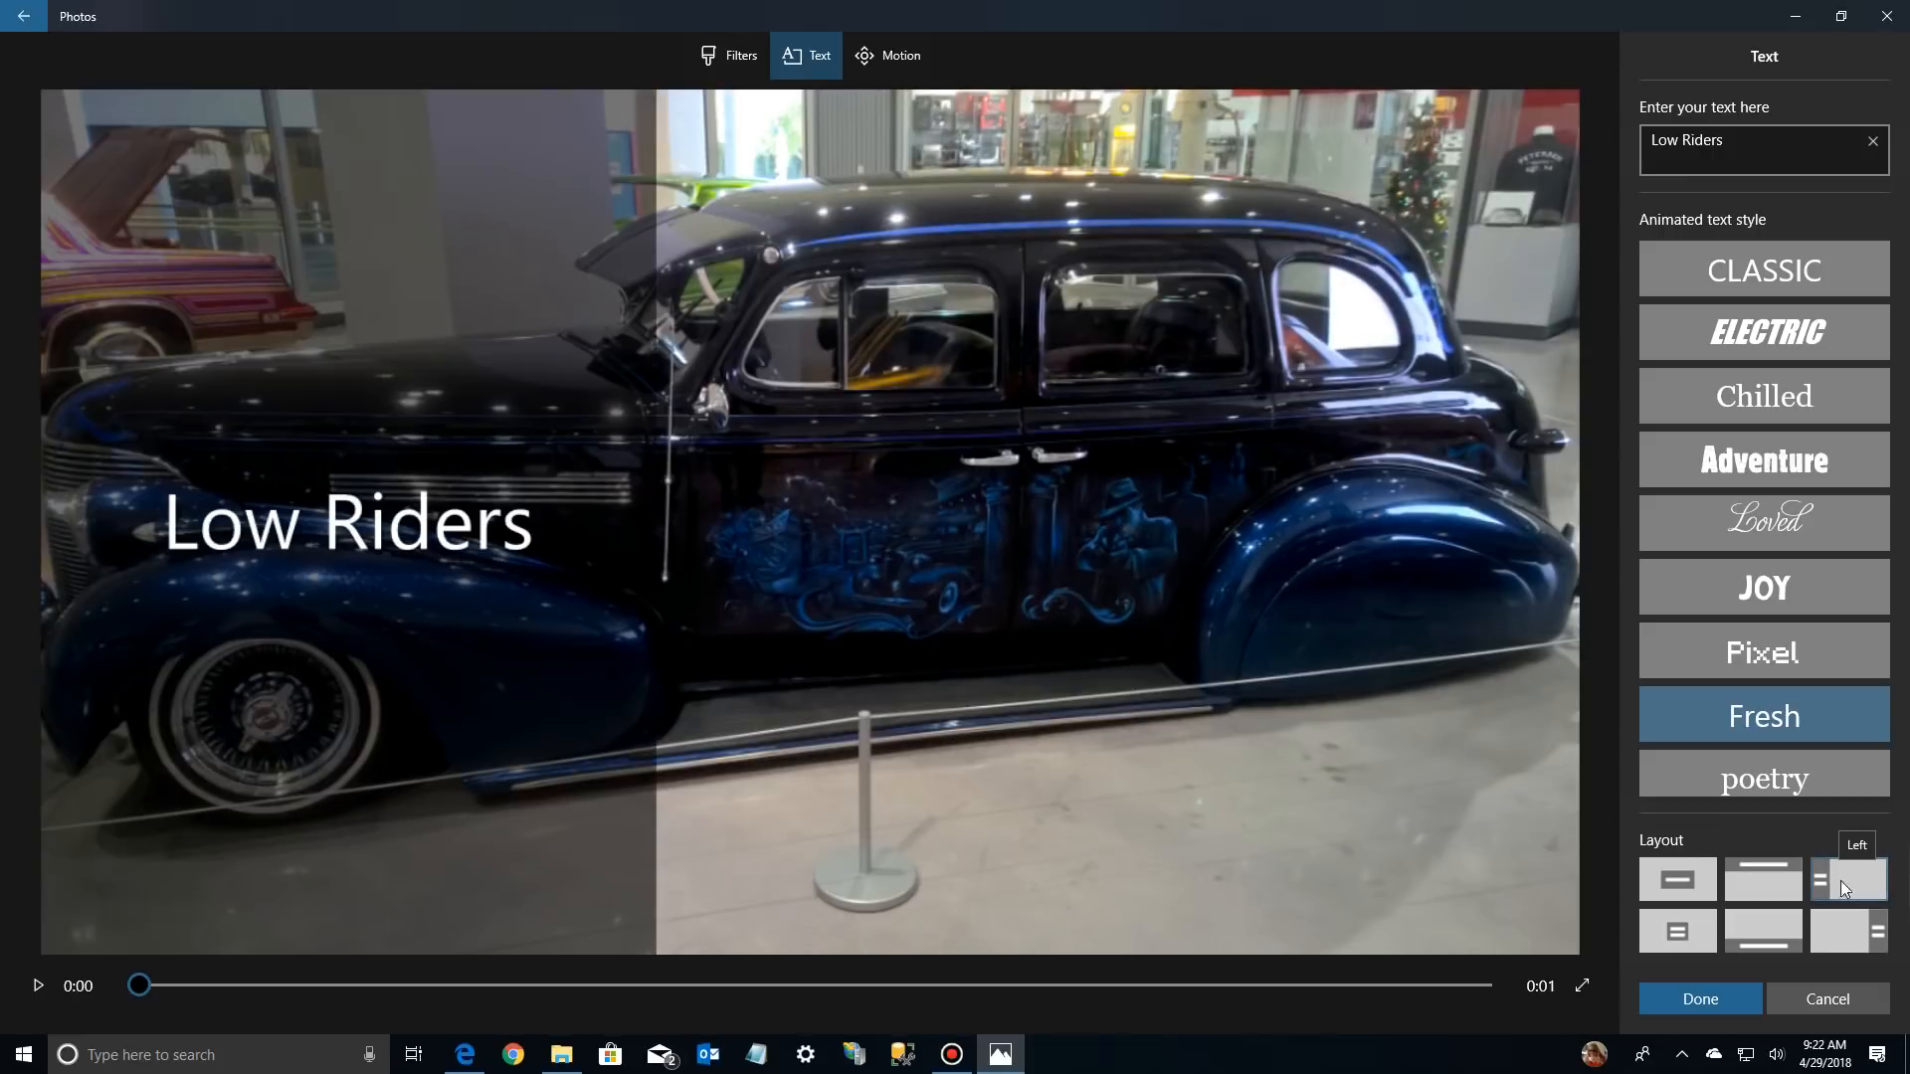
{"action": "left_click", "coordinate": [1774, 880]}
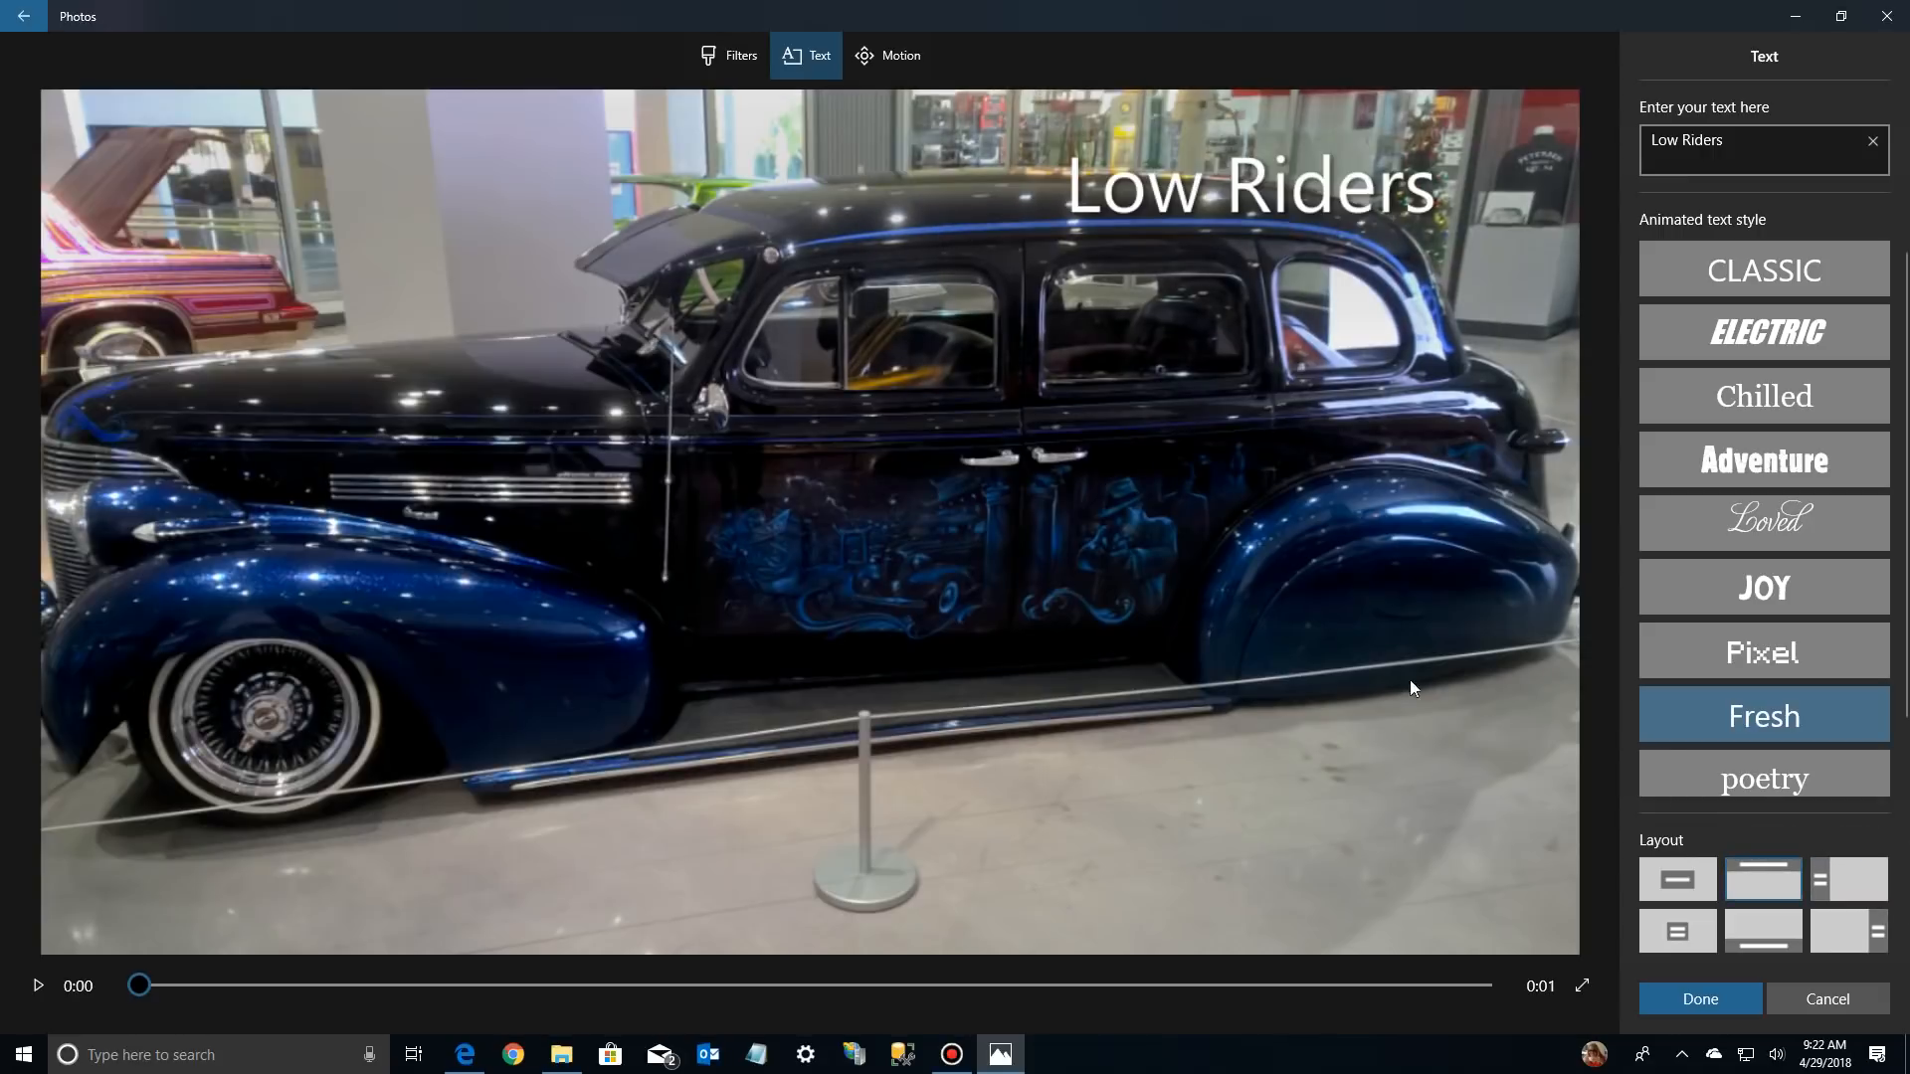
{"action": "left_click", "coordinate": [1674, 931]}
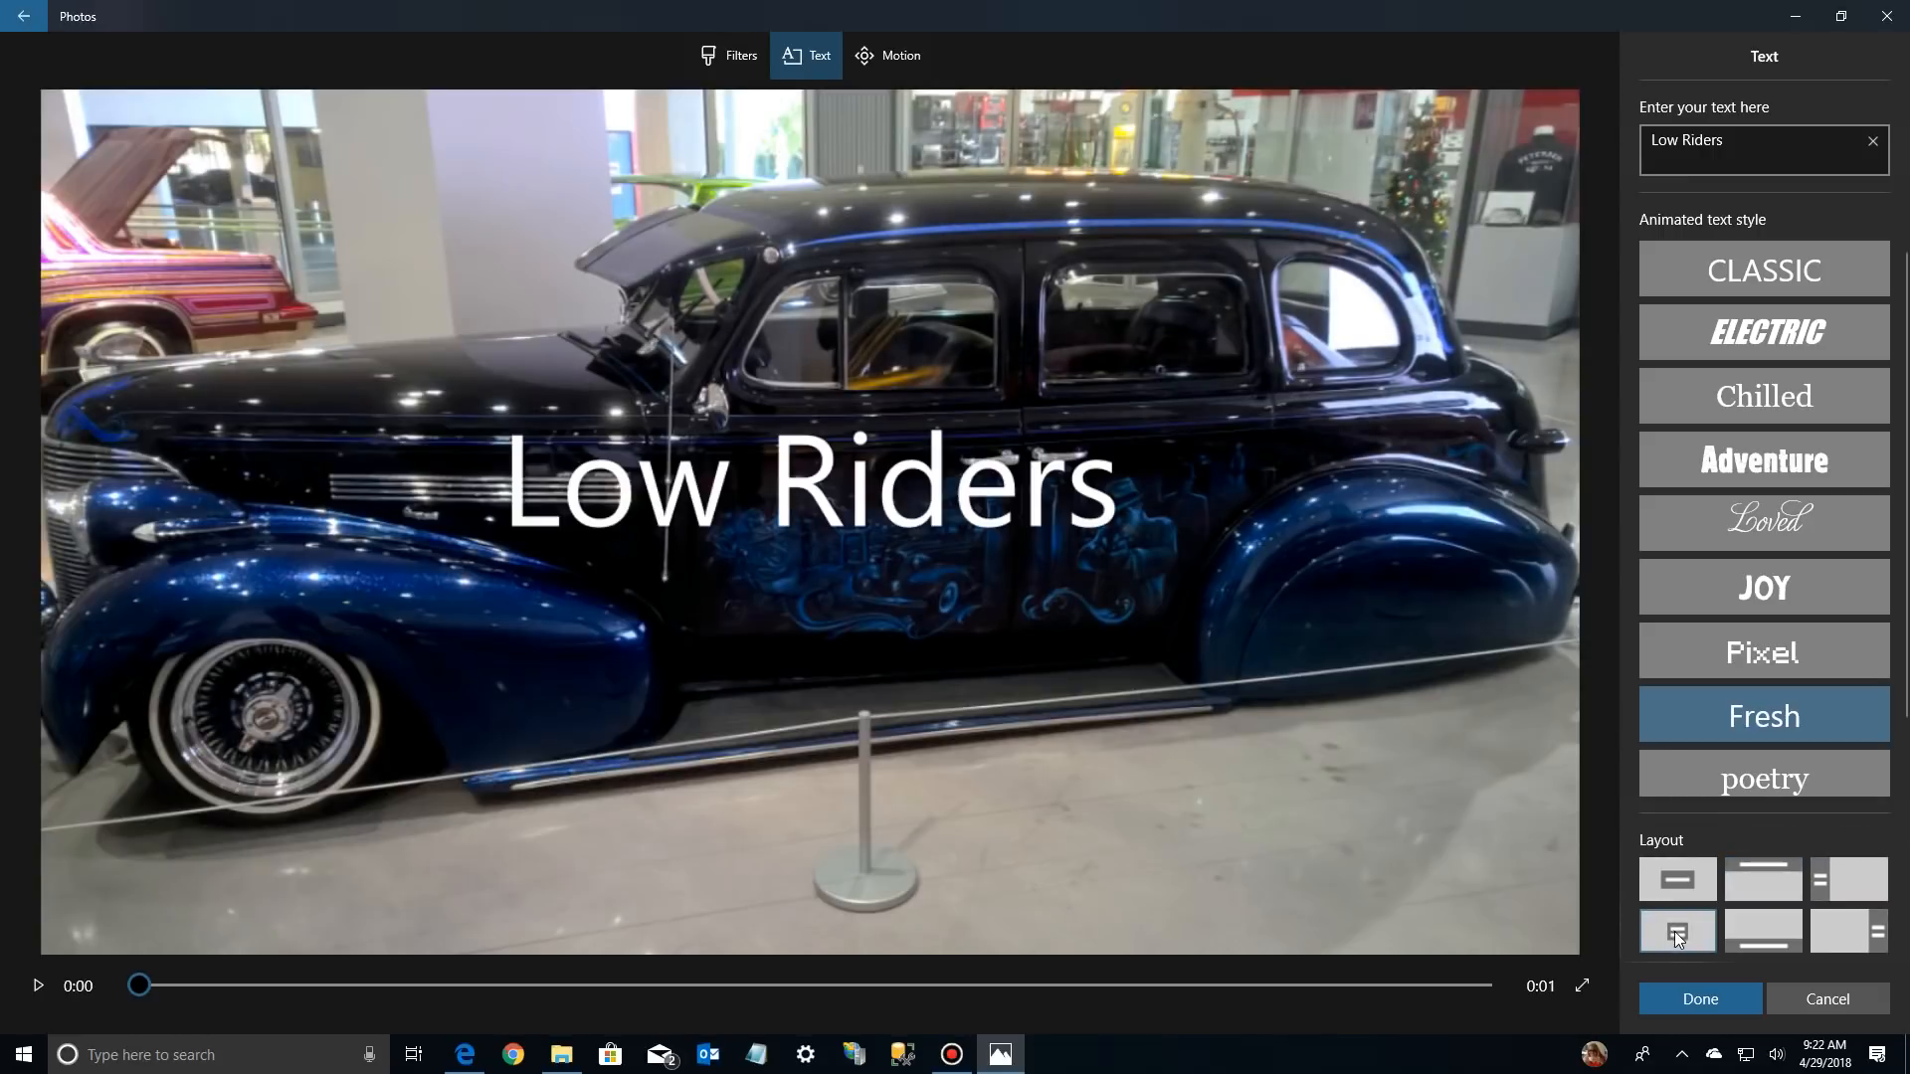
{"action": "left_click", "coordinate": [1776, 933]}
{"action": "left_click", "coordinate": [1851, 934]}
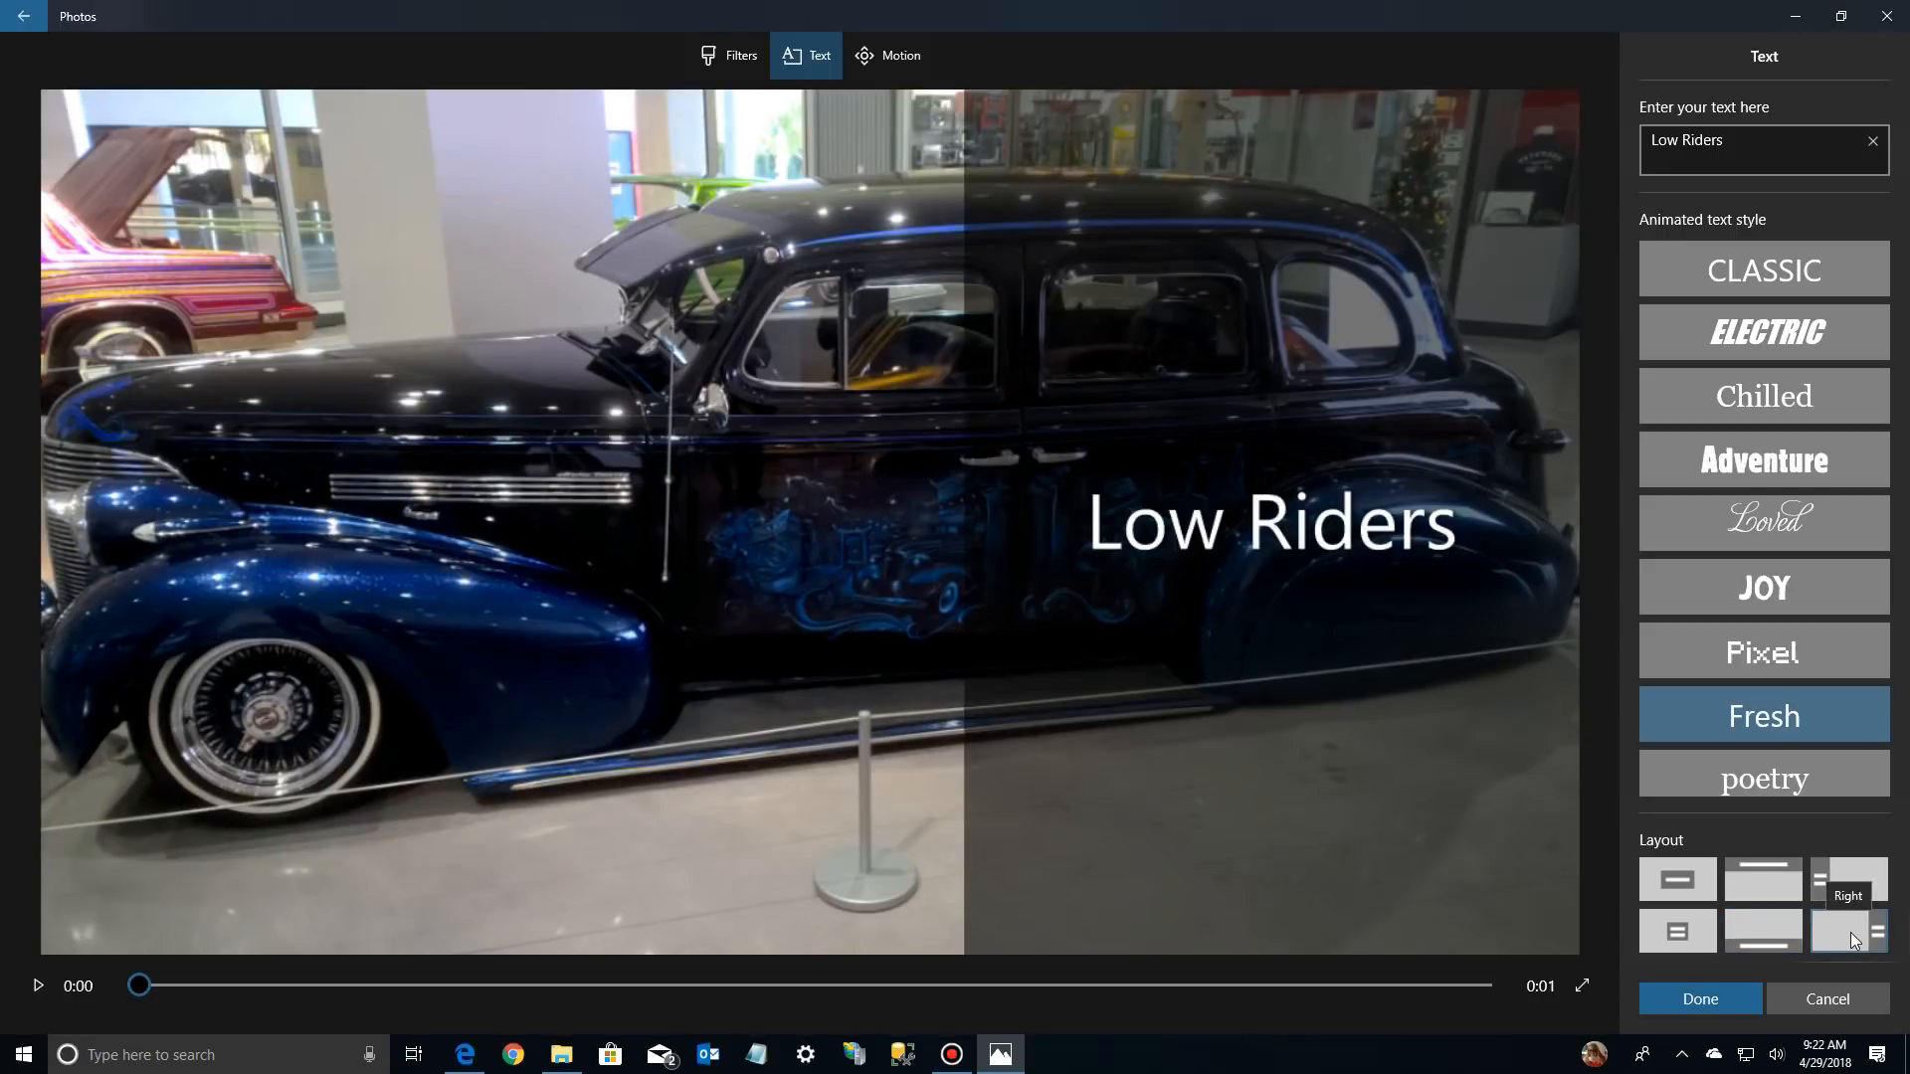
{"action": "left_click", "coordinate": [1749, 927]}
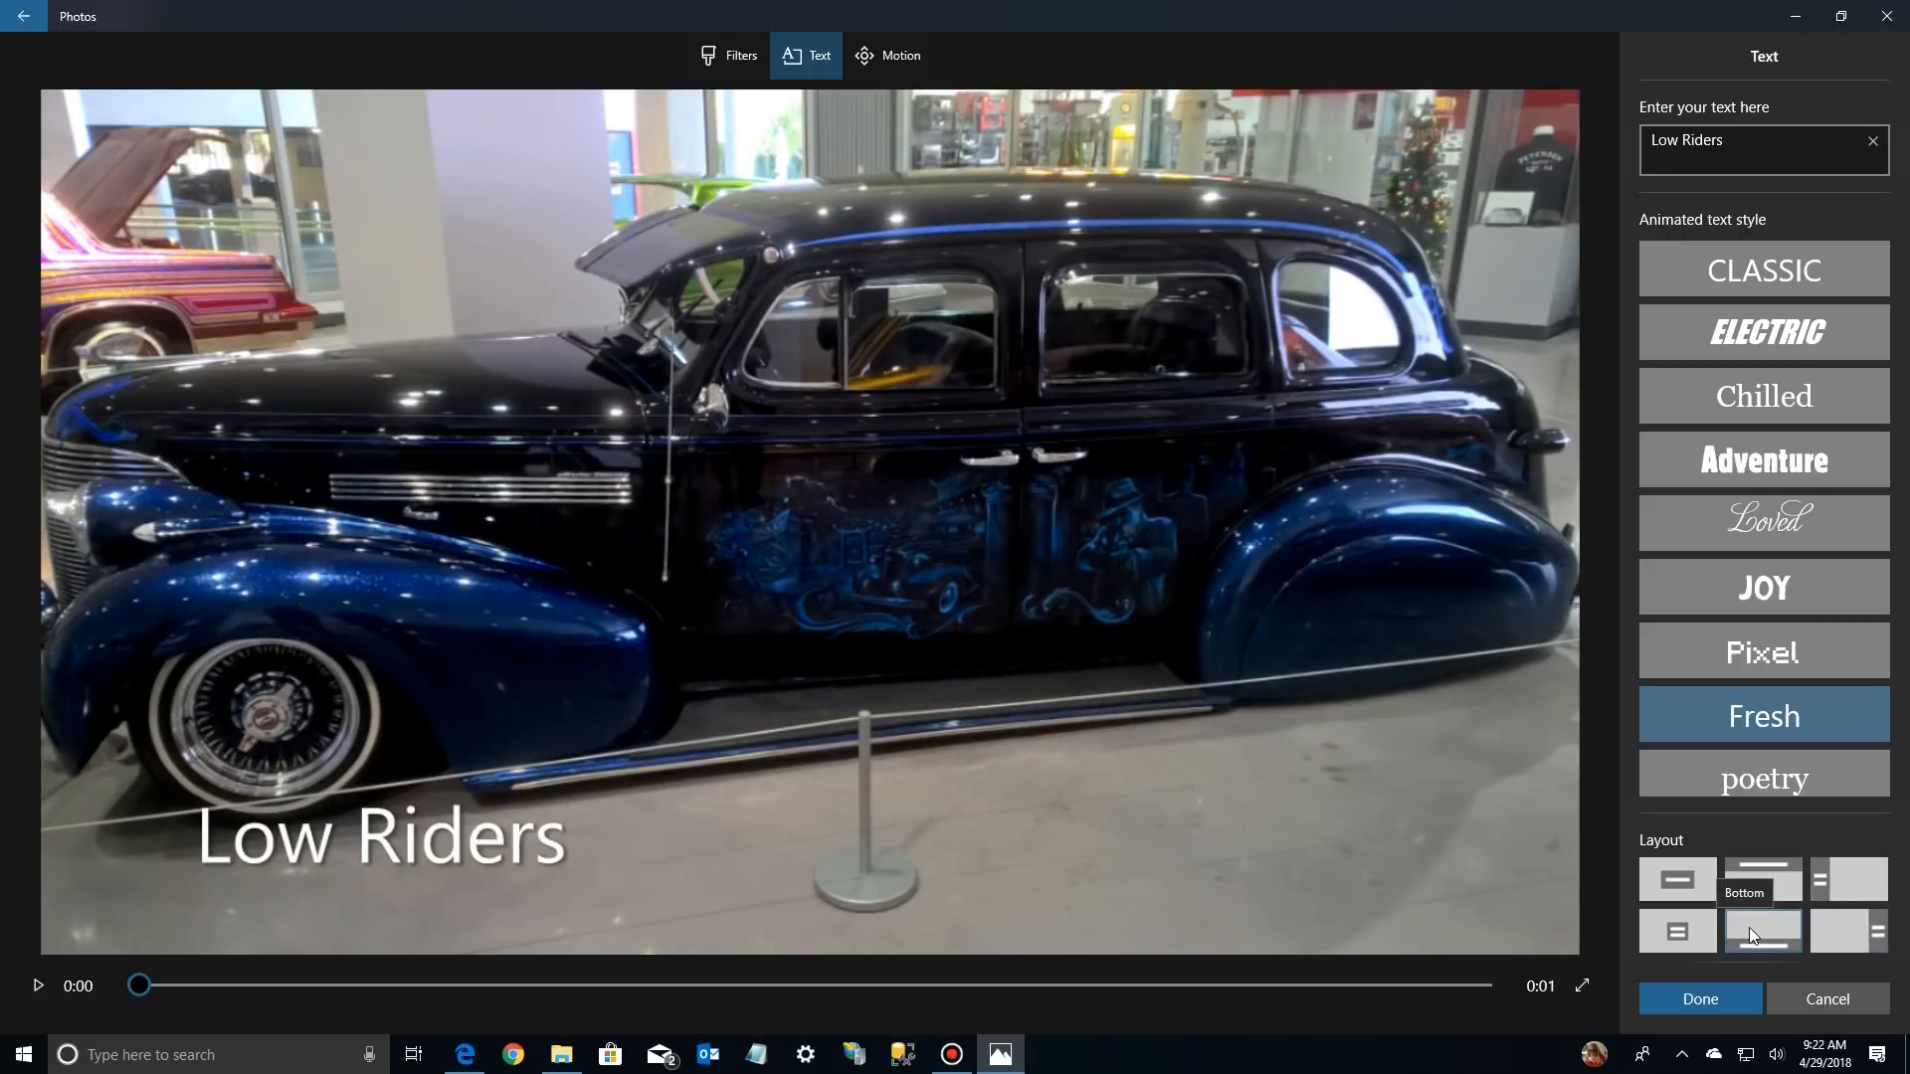
{"action": "left_click", "coordinate": [1853, 935]}
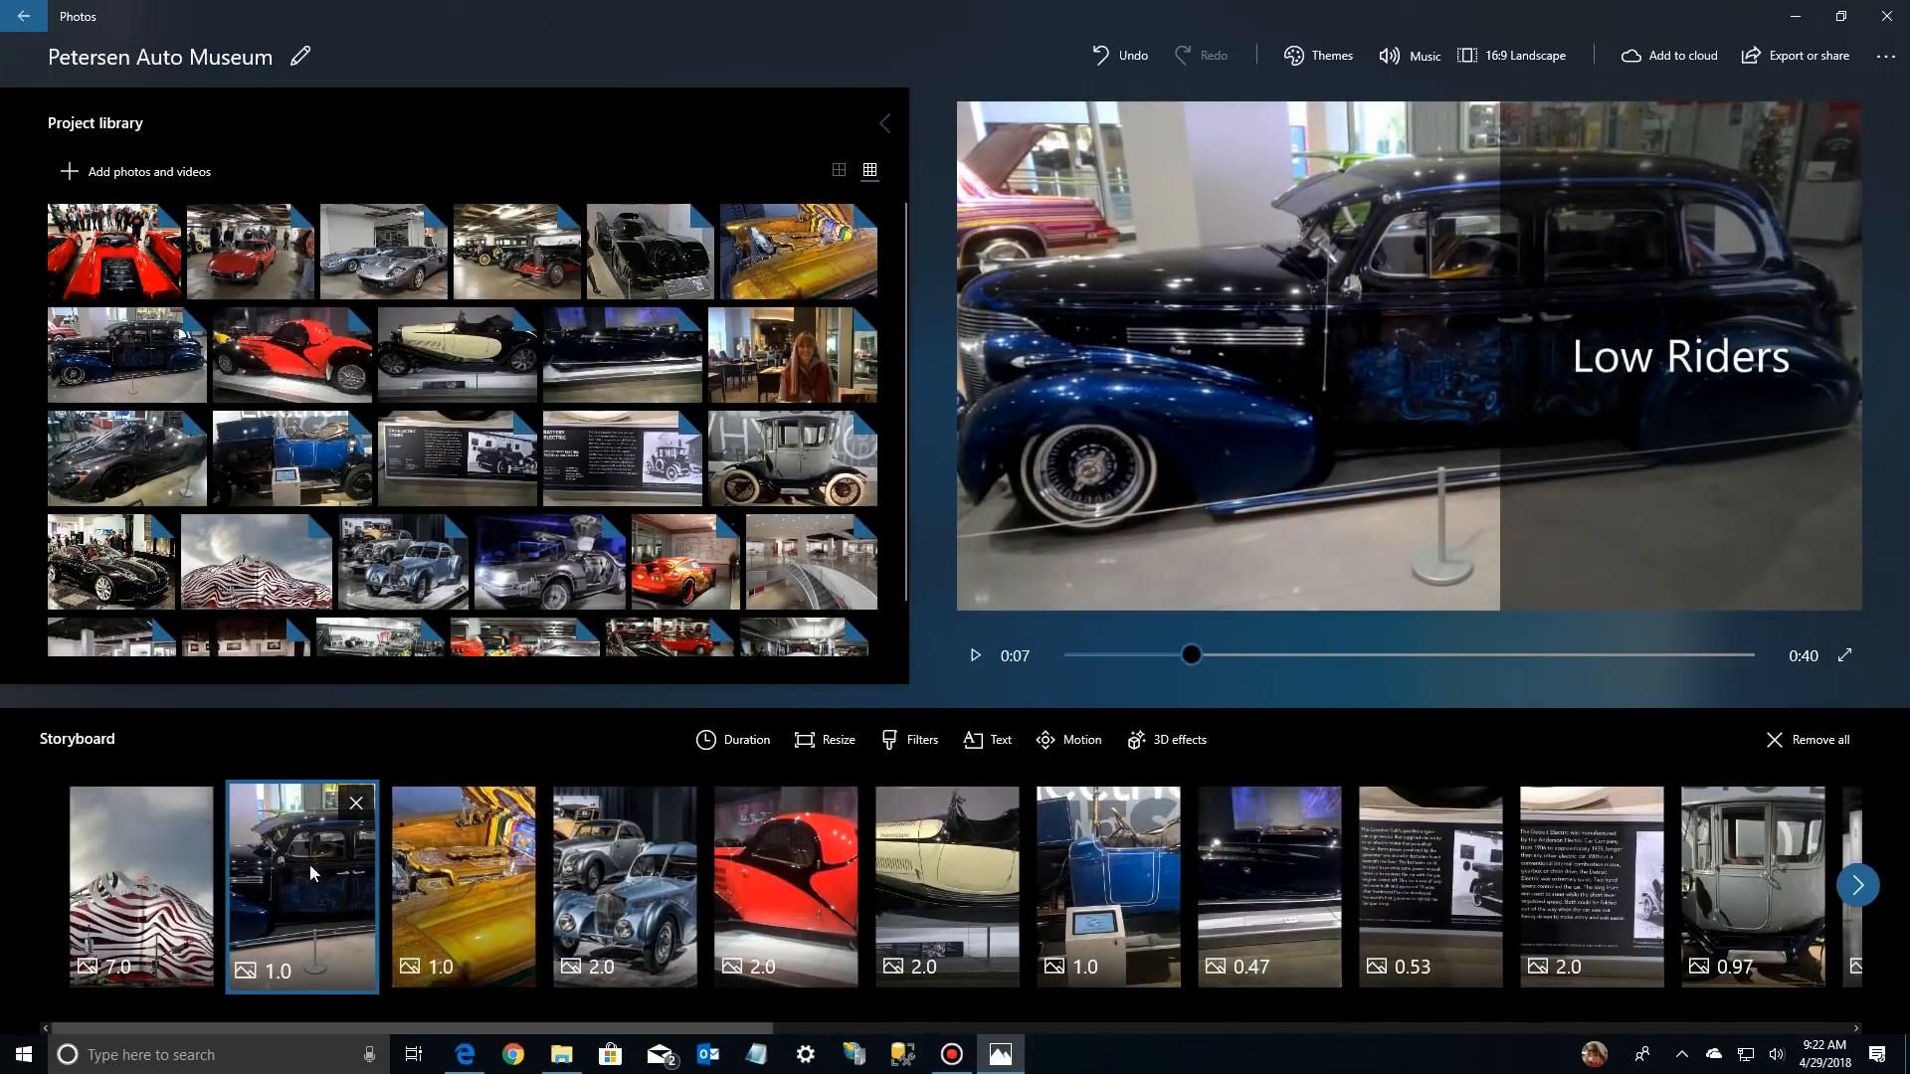
Play the video from the opening photo through the "Low Riders" photo to check both titles, then stop playback
{"action": "left_click", "coordinate": [123, 855]}
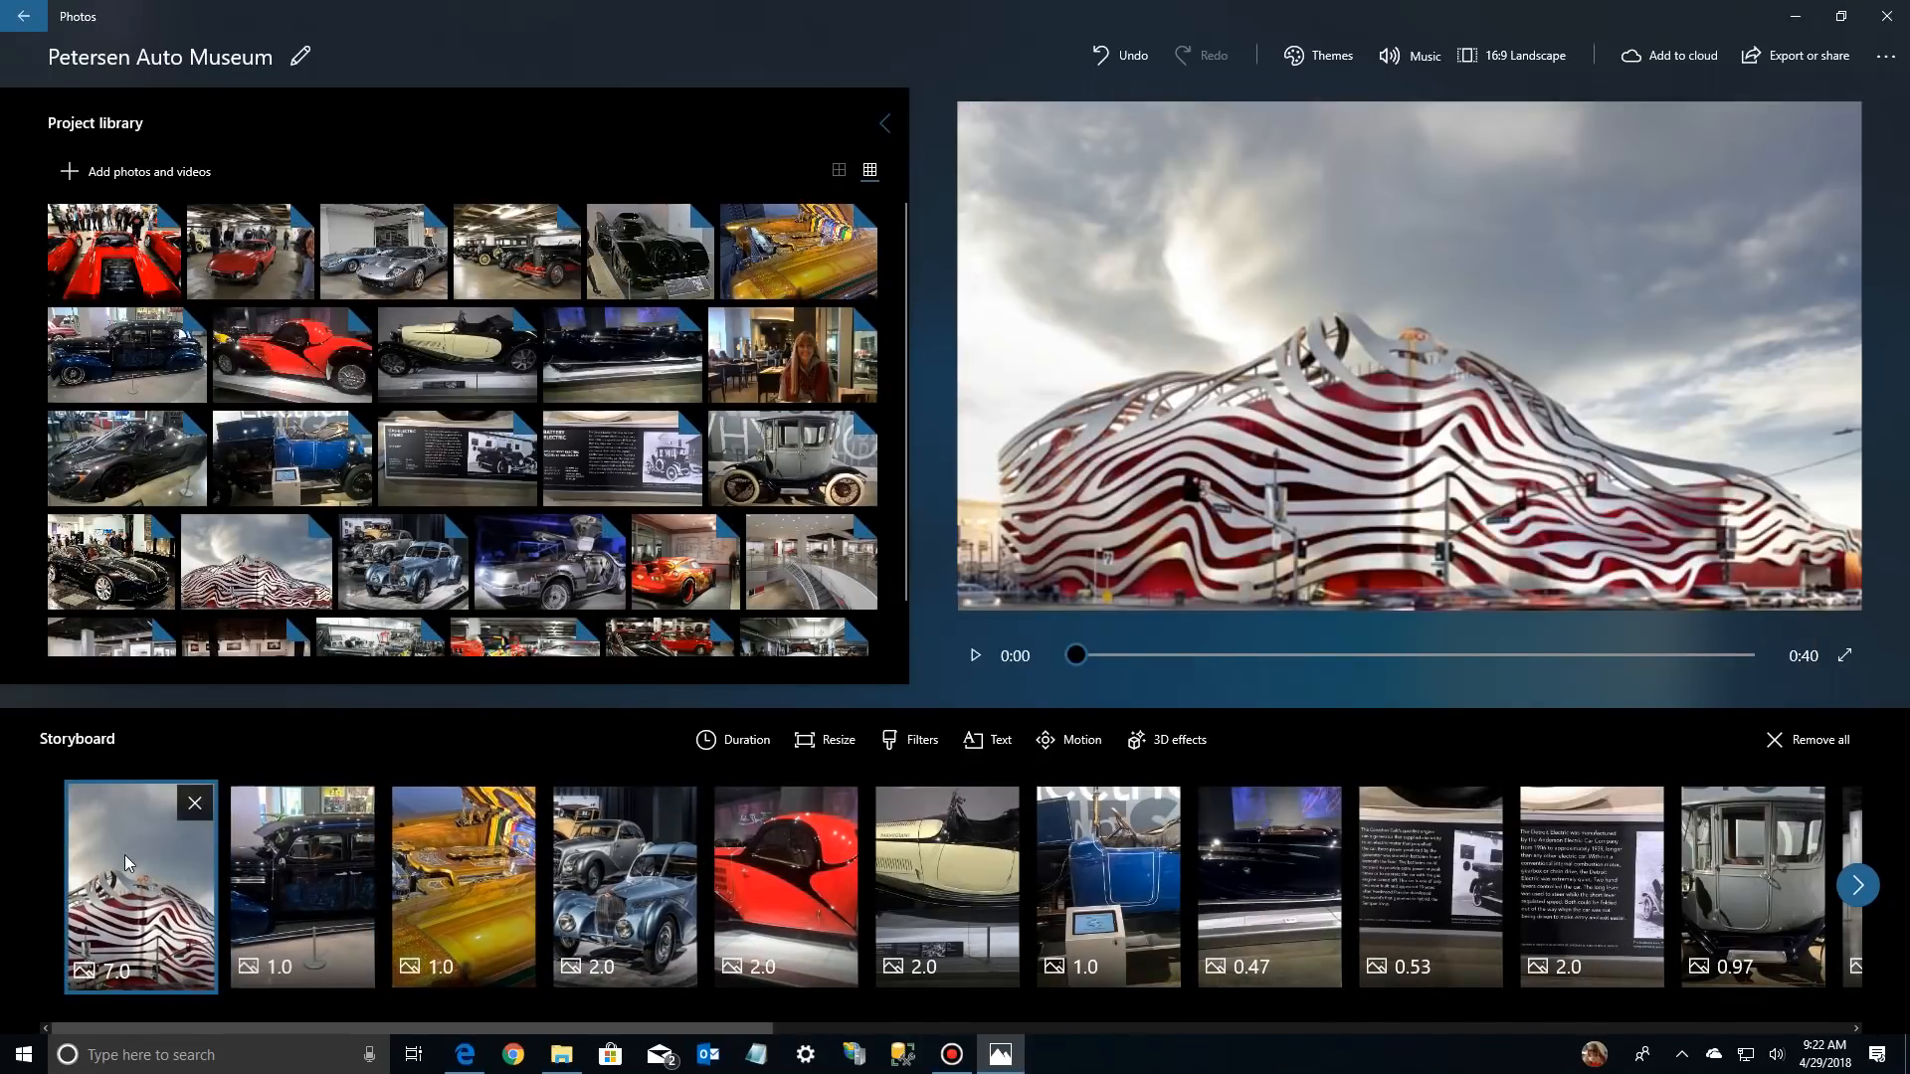
{"action": "left_click", "coordinate": [975, 656]}
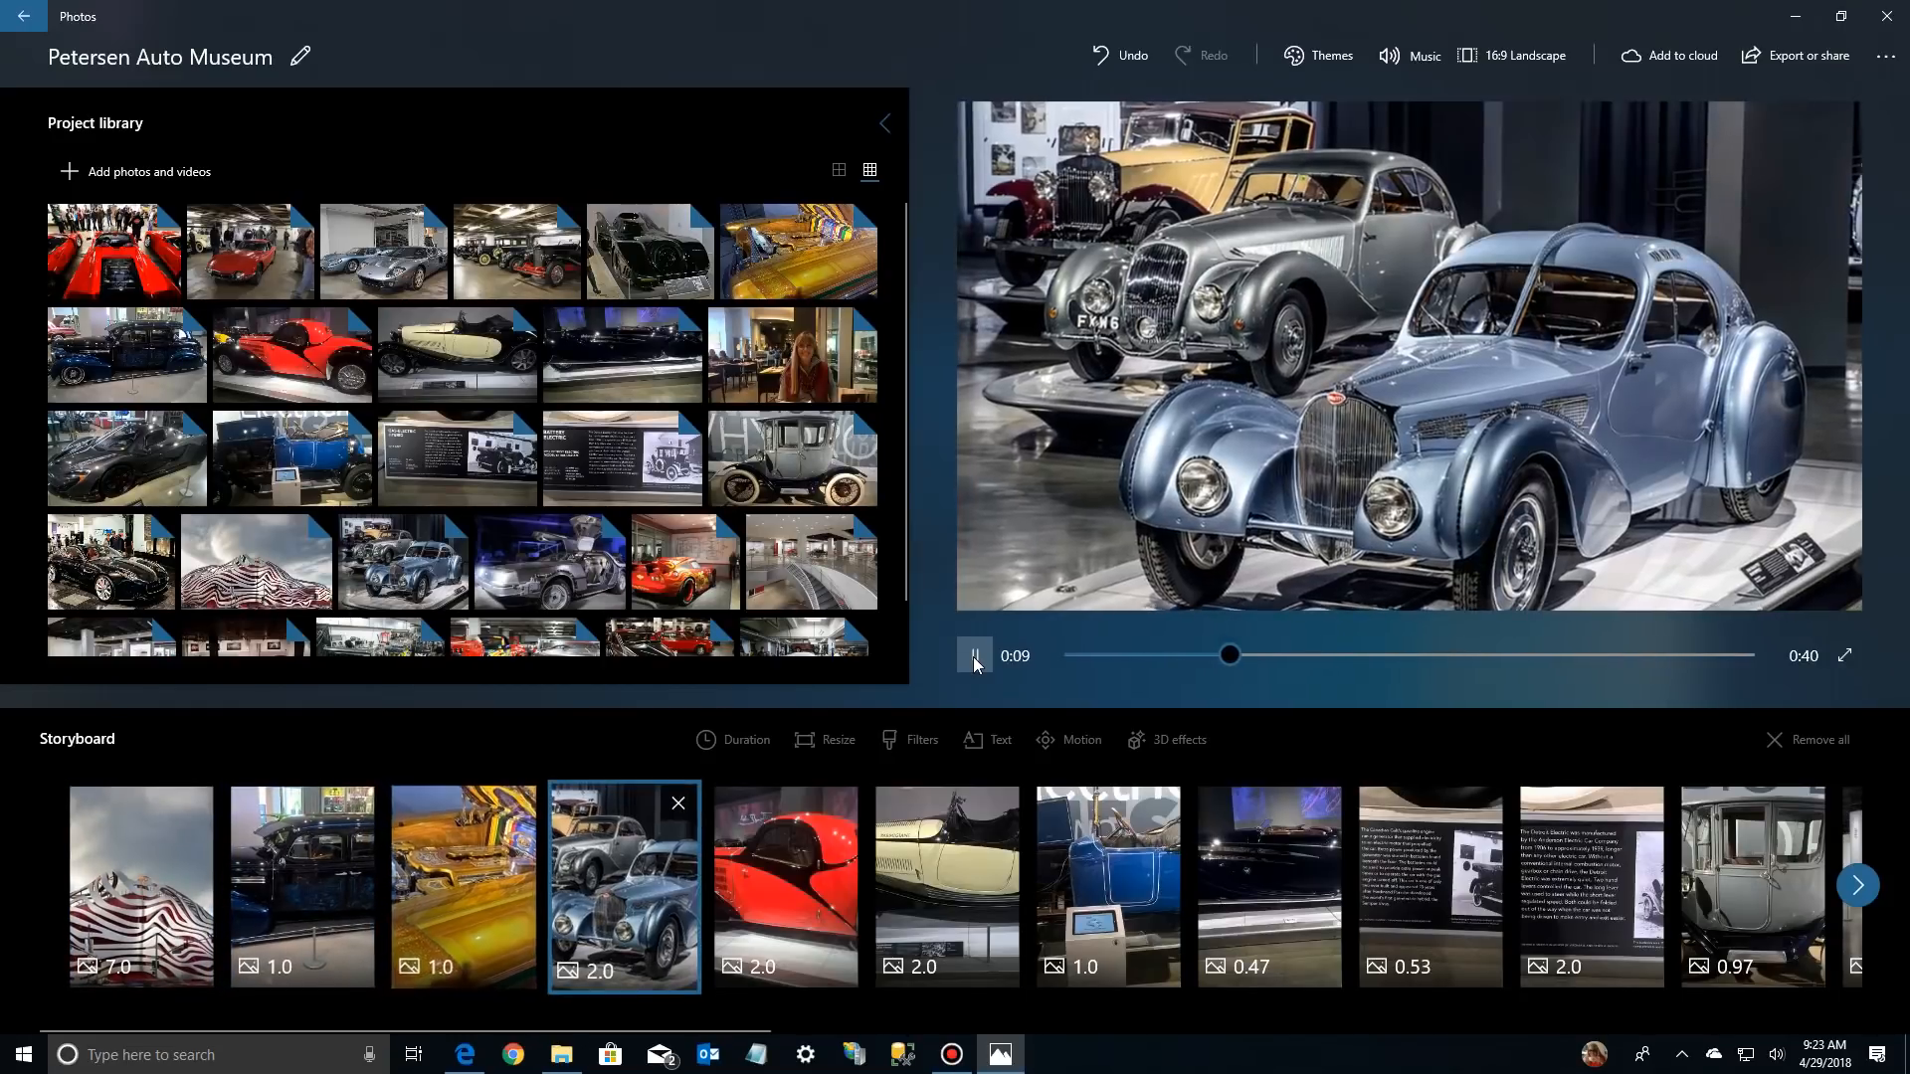
{"action": "left_click", "coordinate": [287, 842]}
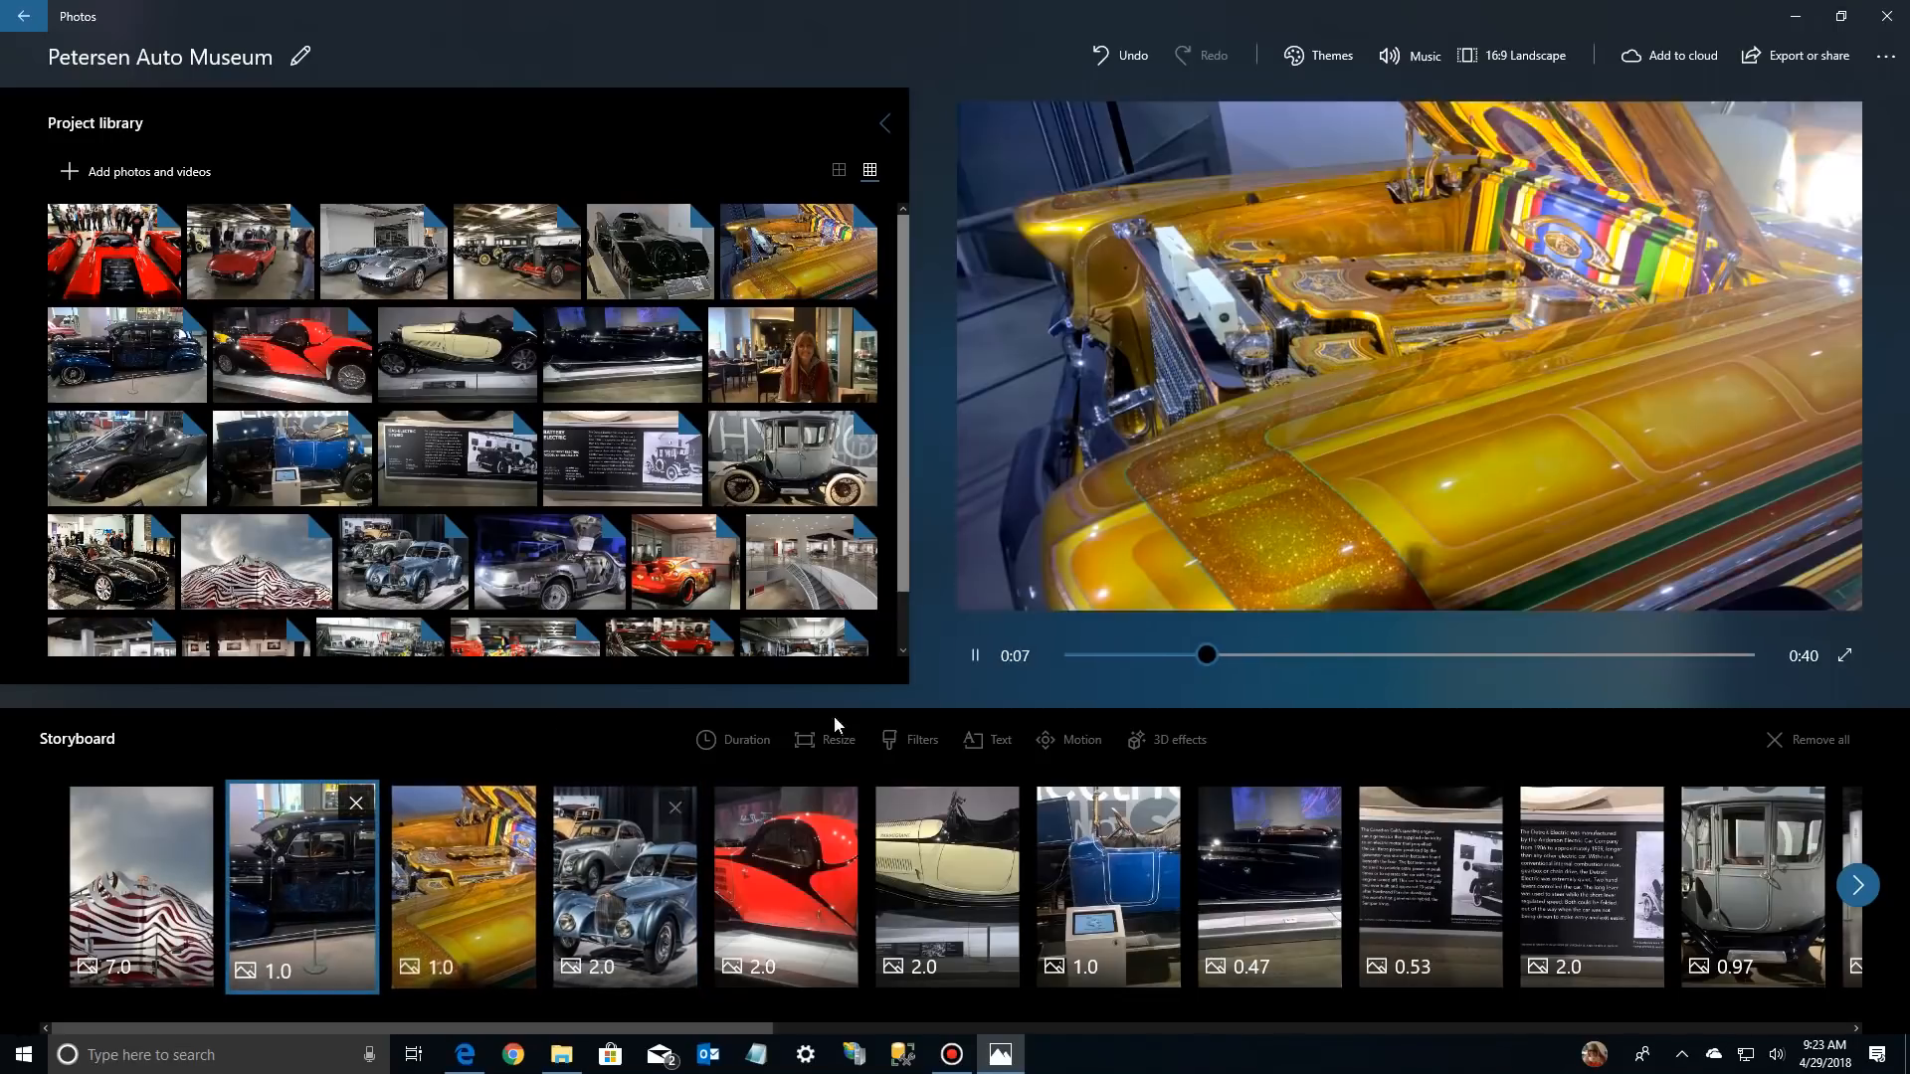
{"action": "left_click", "coordinate": [978, 666]}
Set the duration of the "Low Riders" photo to 7 seconds and play the video from the opening photo
{"action": "left_click", "coordinate": [348, 848]}
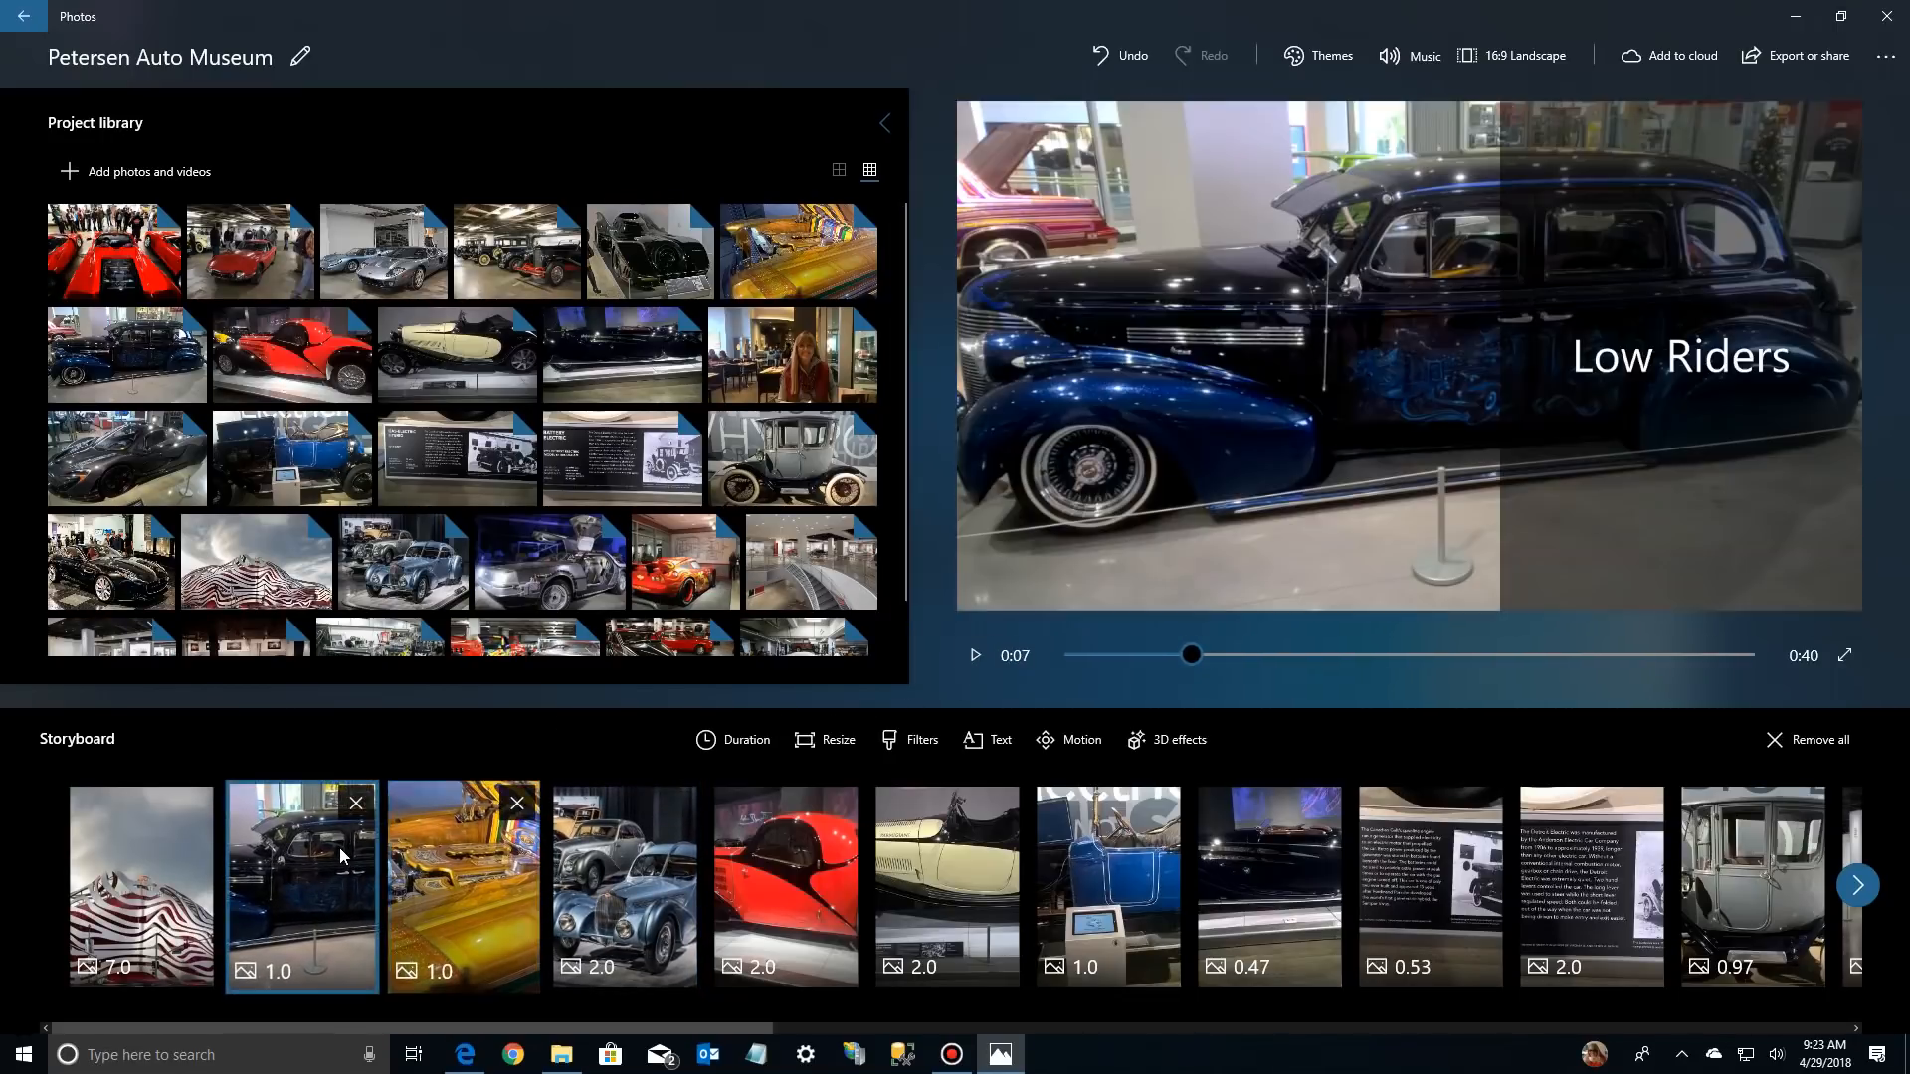
{"action": "right_click", "coordinate": [299, 915]}
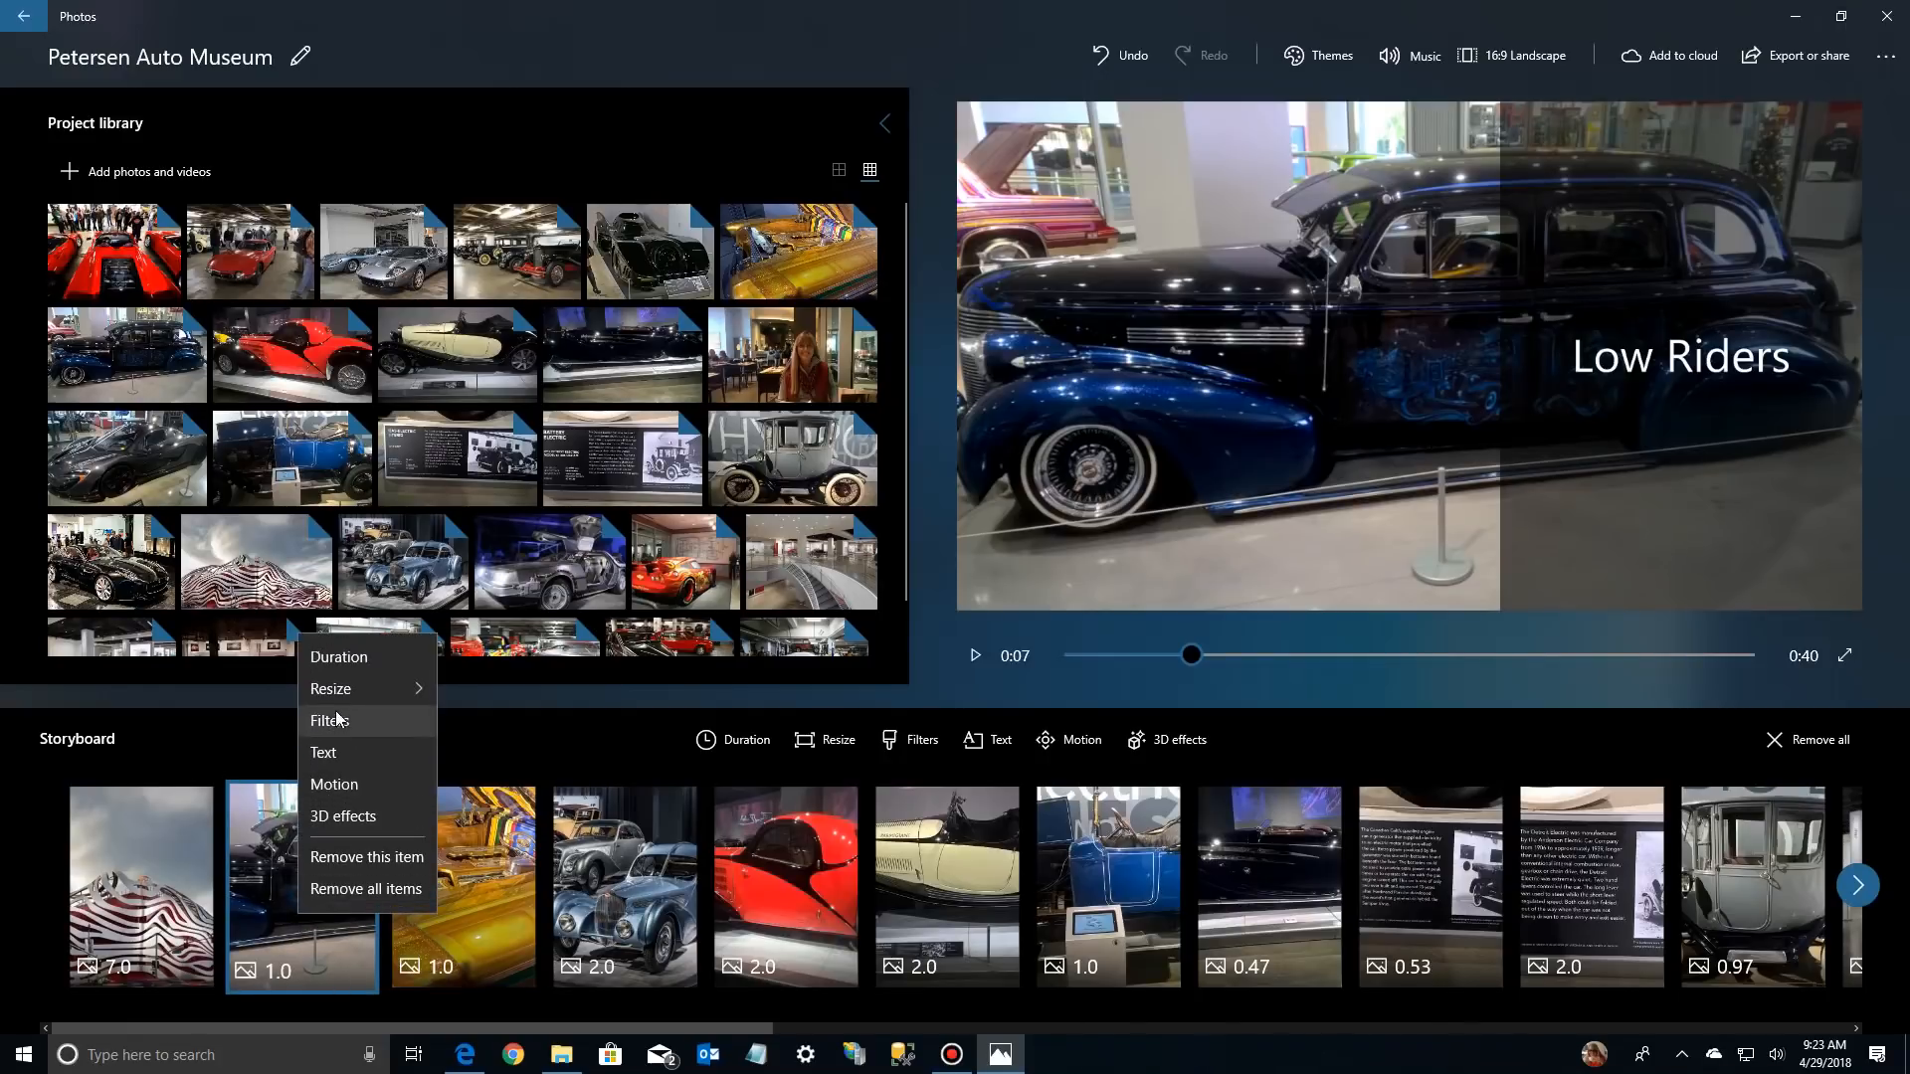
{"action": "left_click", "coordinate": [342, 657]}
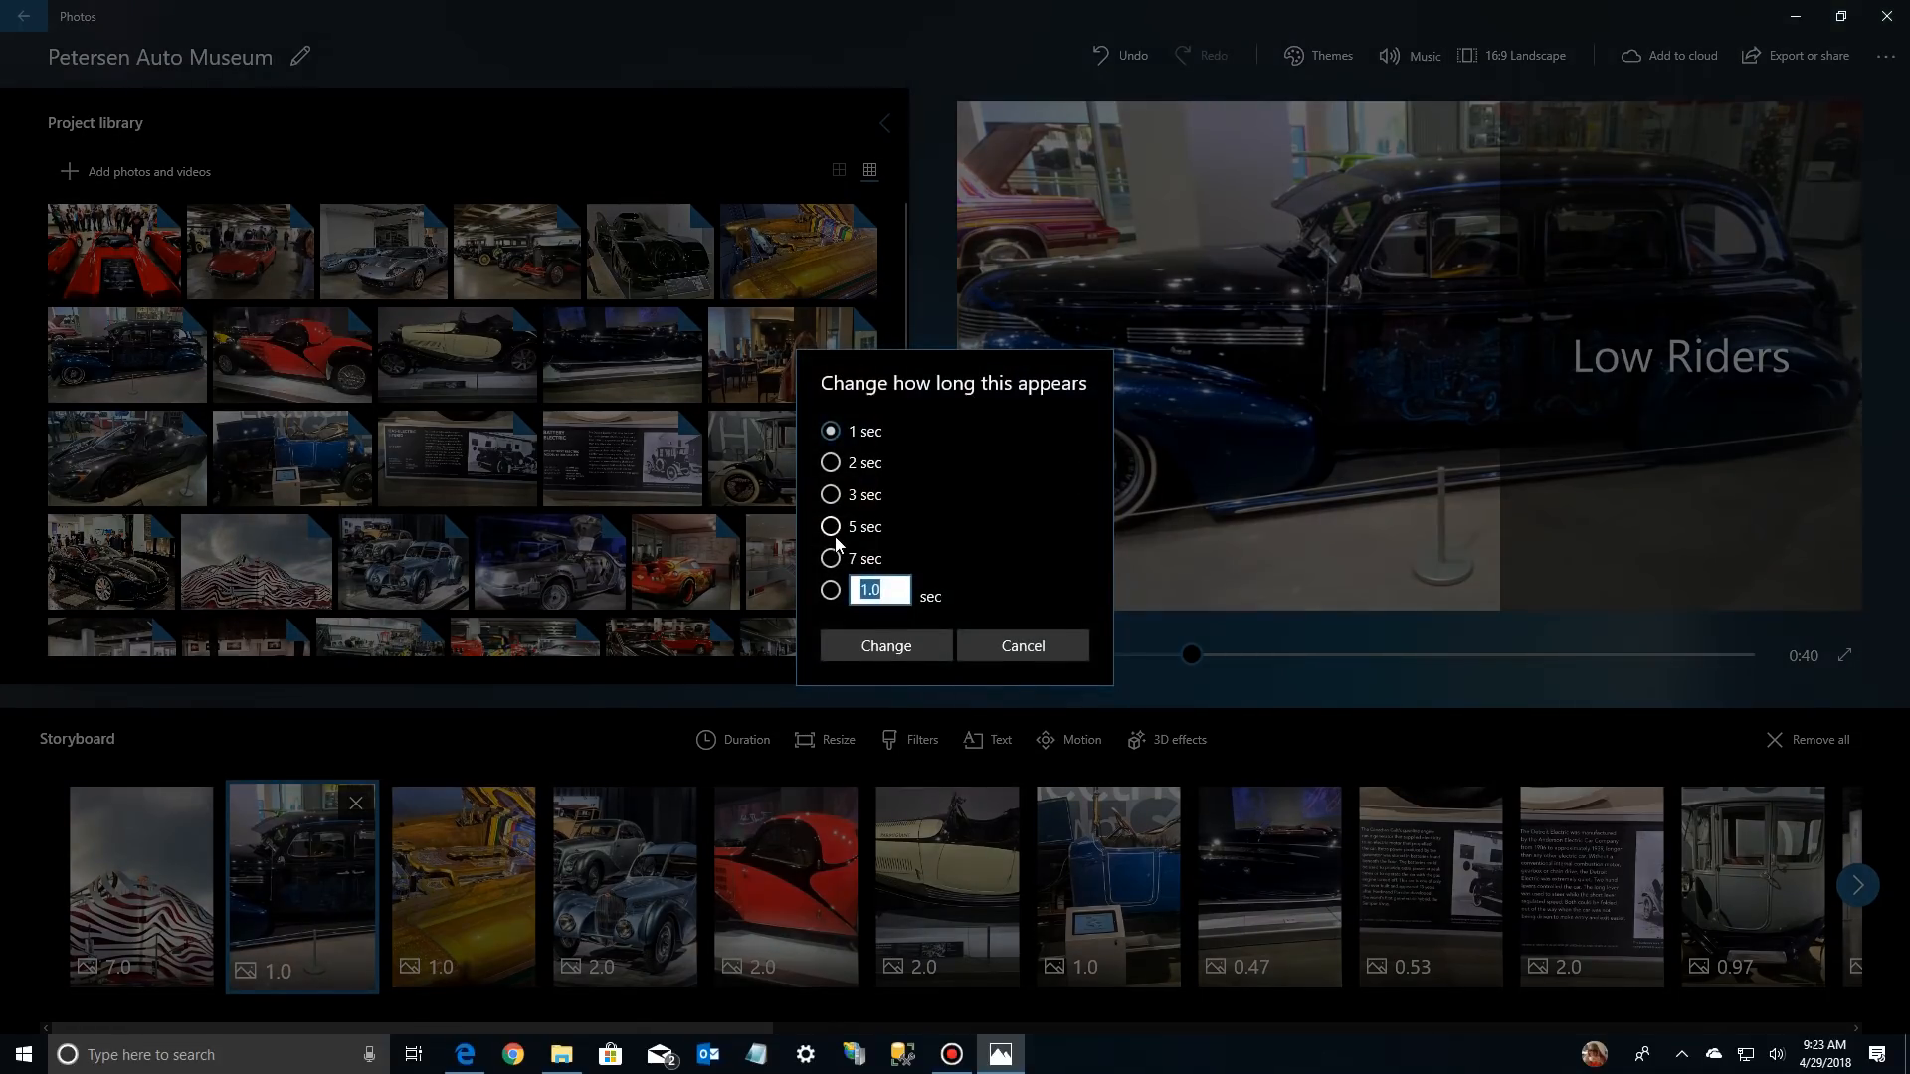
{"action": "left_click", "coordinate": [832, 559]}
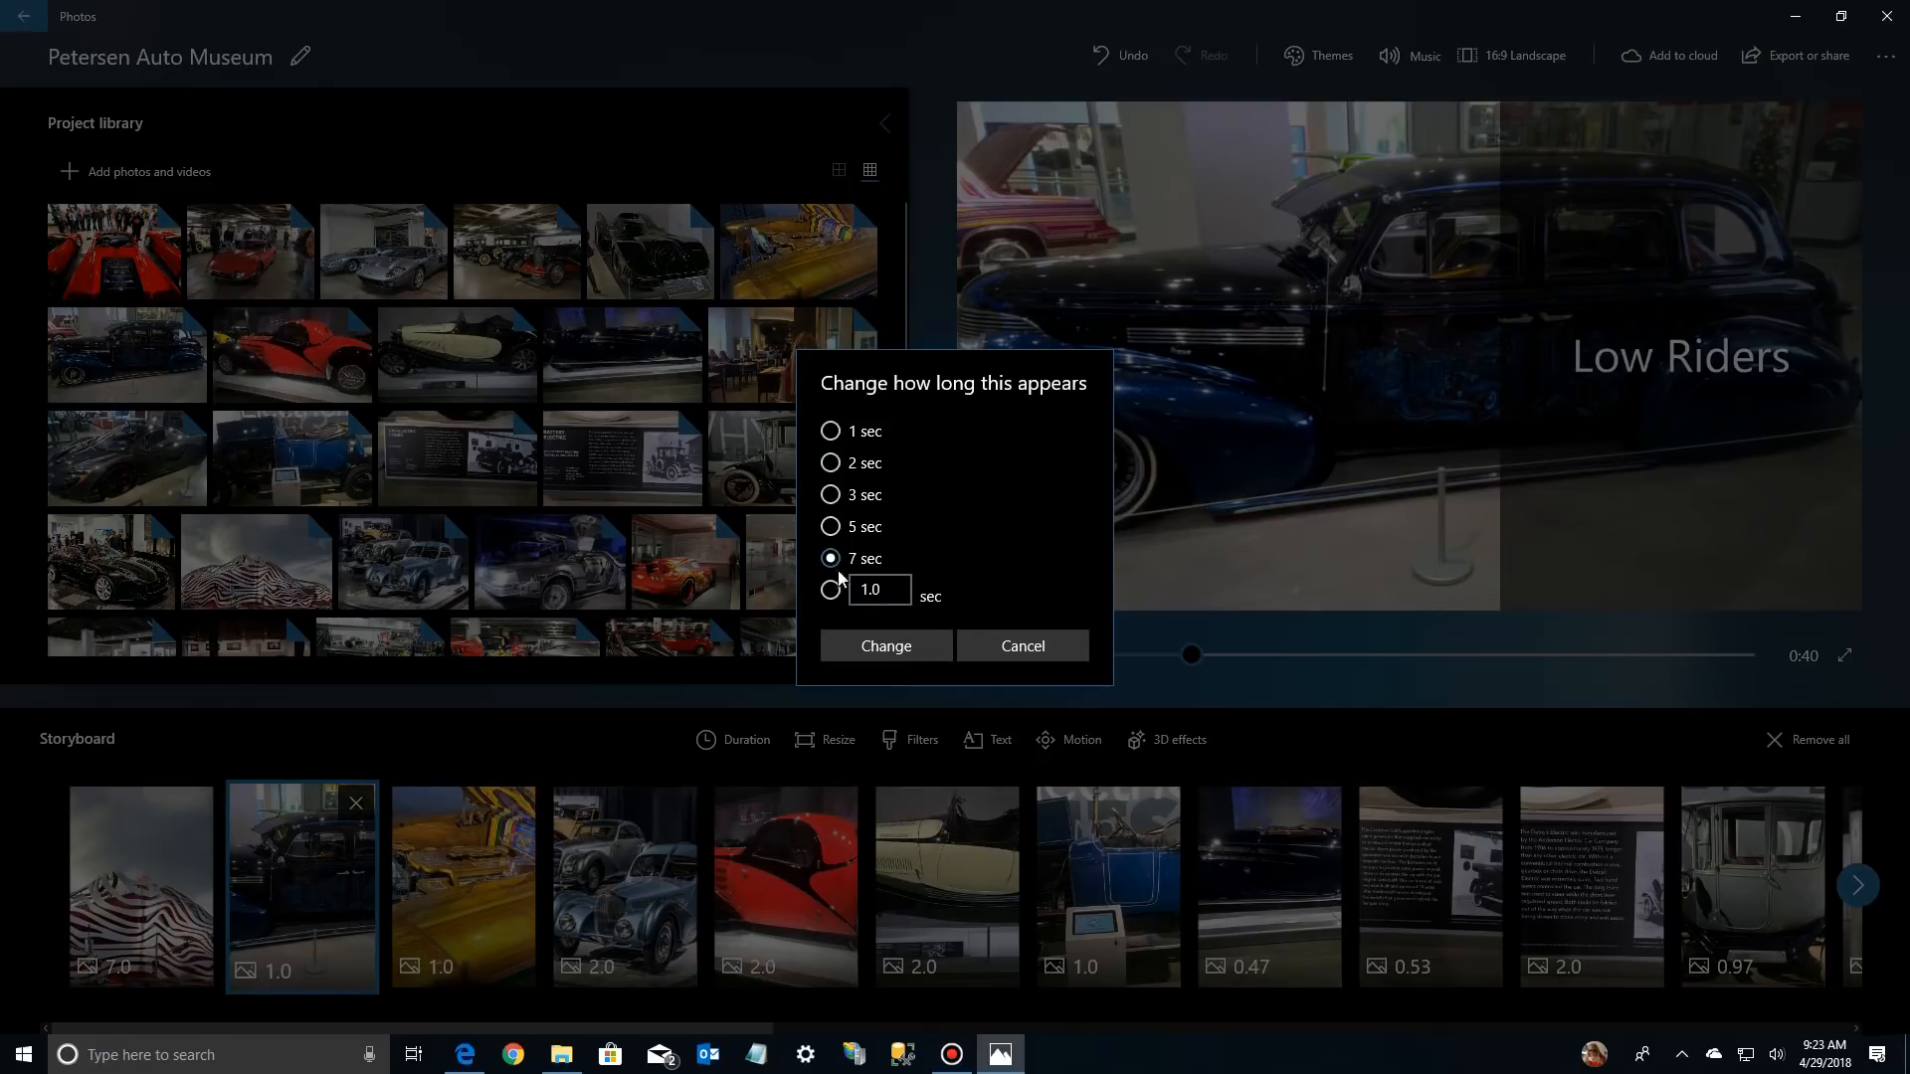
{"action": "left_click", "coordinate": [884, 645]}
{"action": "left_click", "coordinate": [146, 867]}
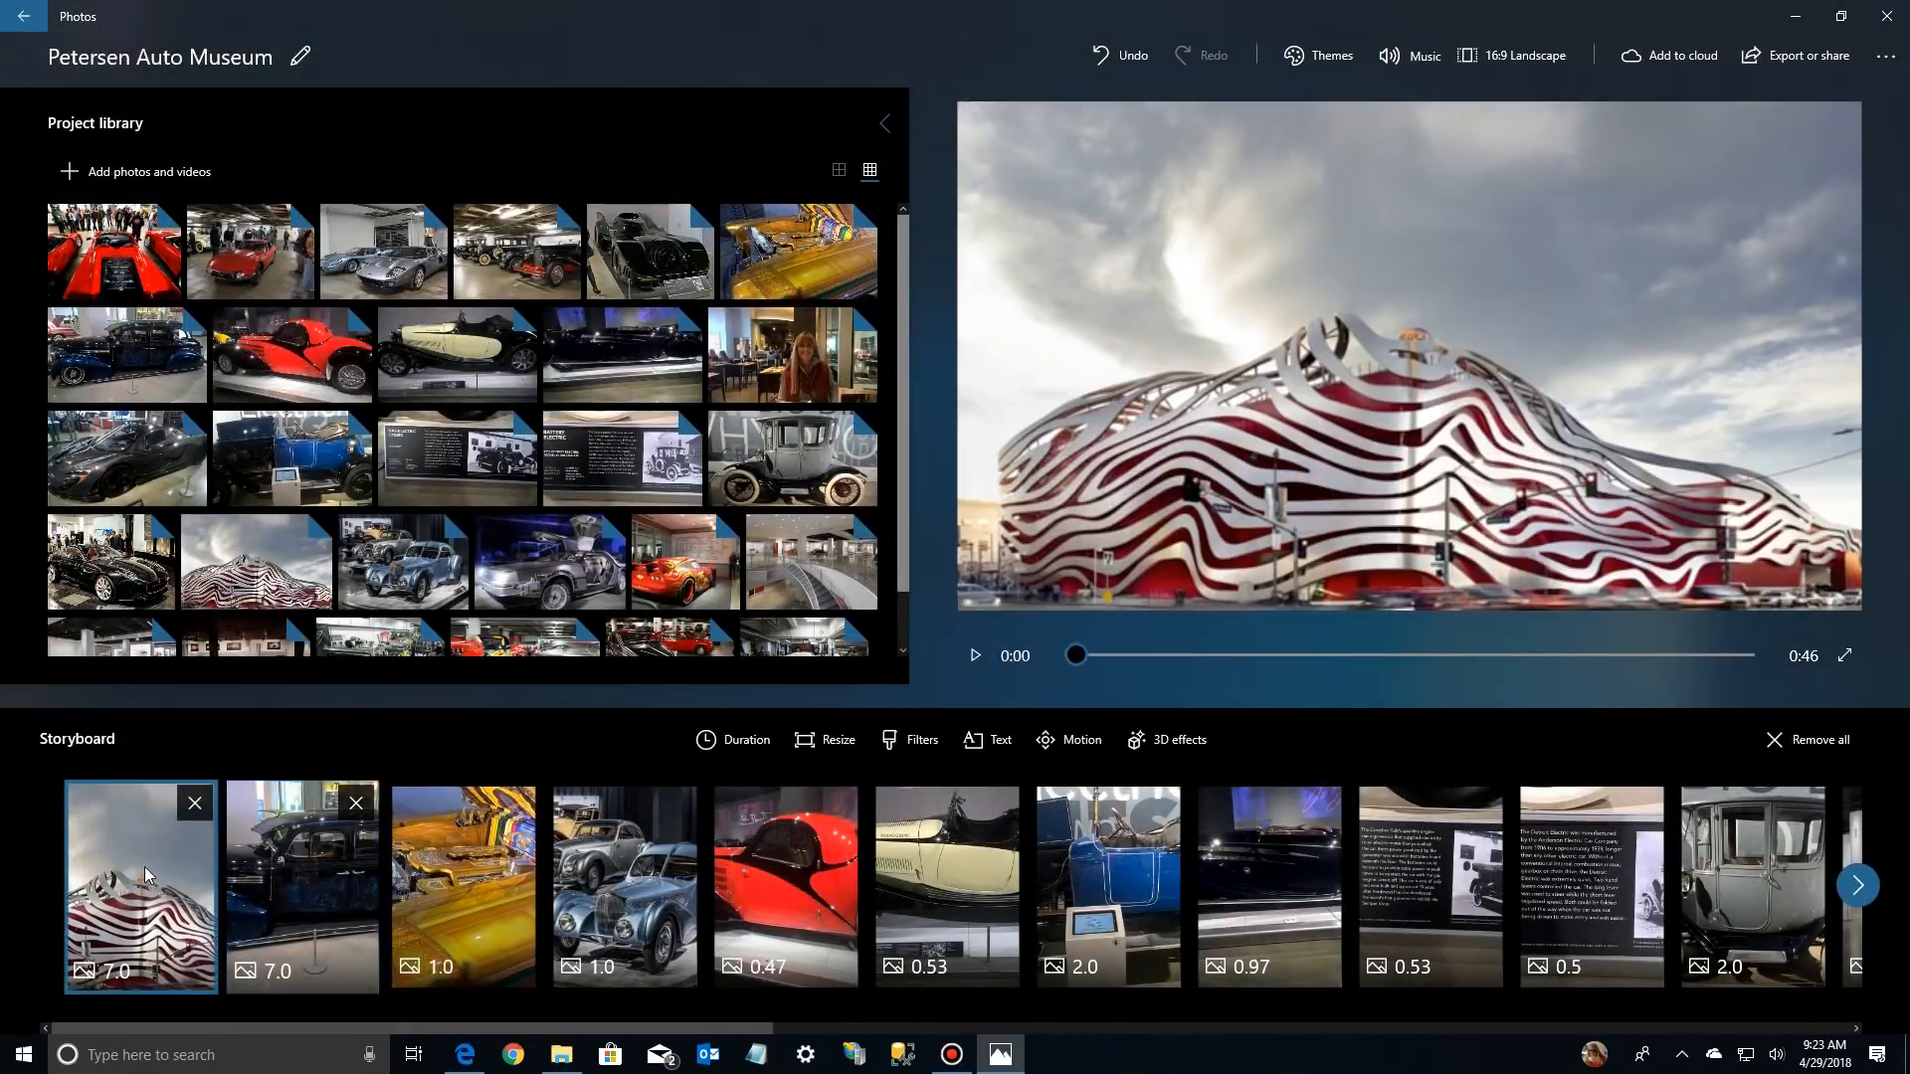
{"action": "left_click", "coordinate": [975, 663]}
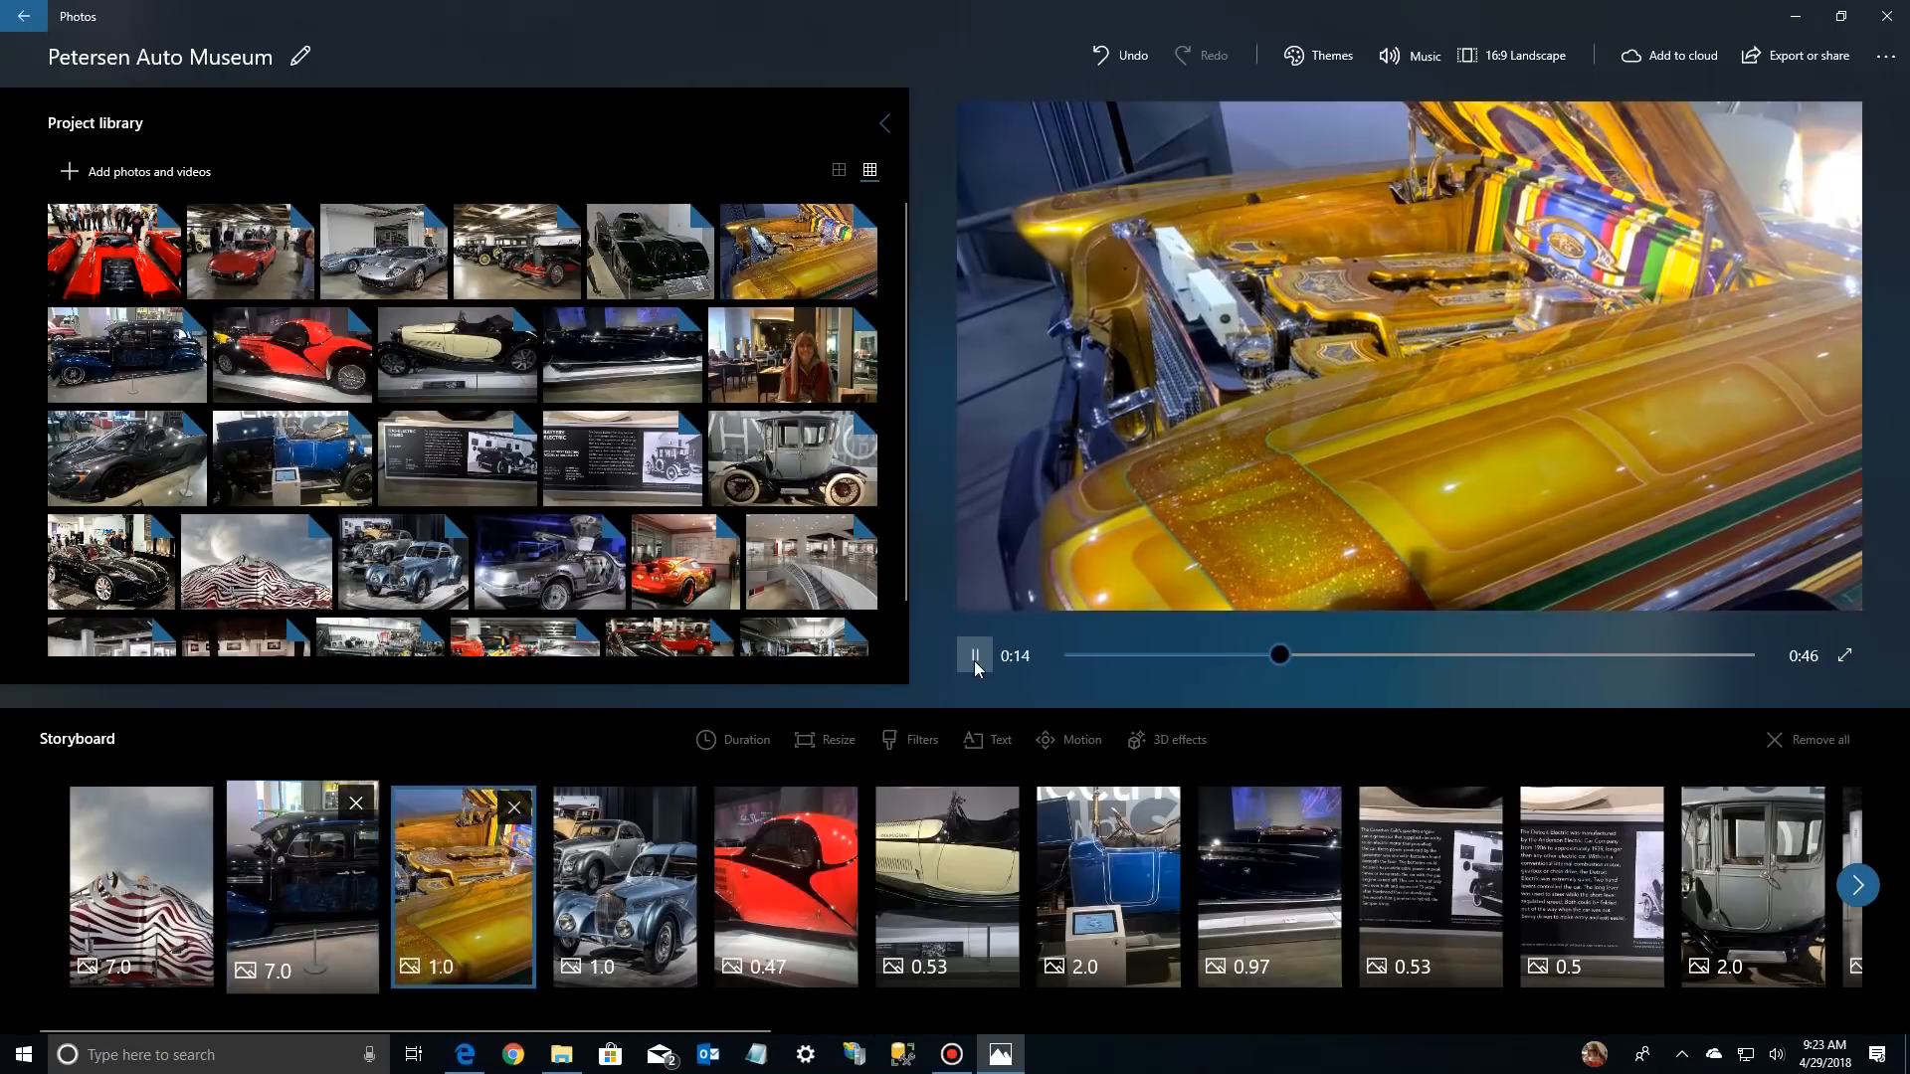
Set the duration of the gold car photo, third in the storyboard, to 3 seconds
{"action": "left_click", "coordinate": [477, 833]}
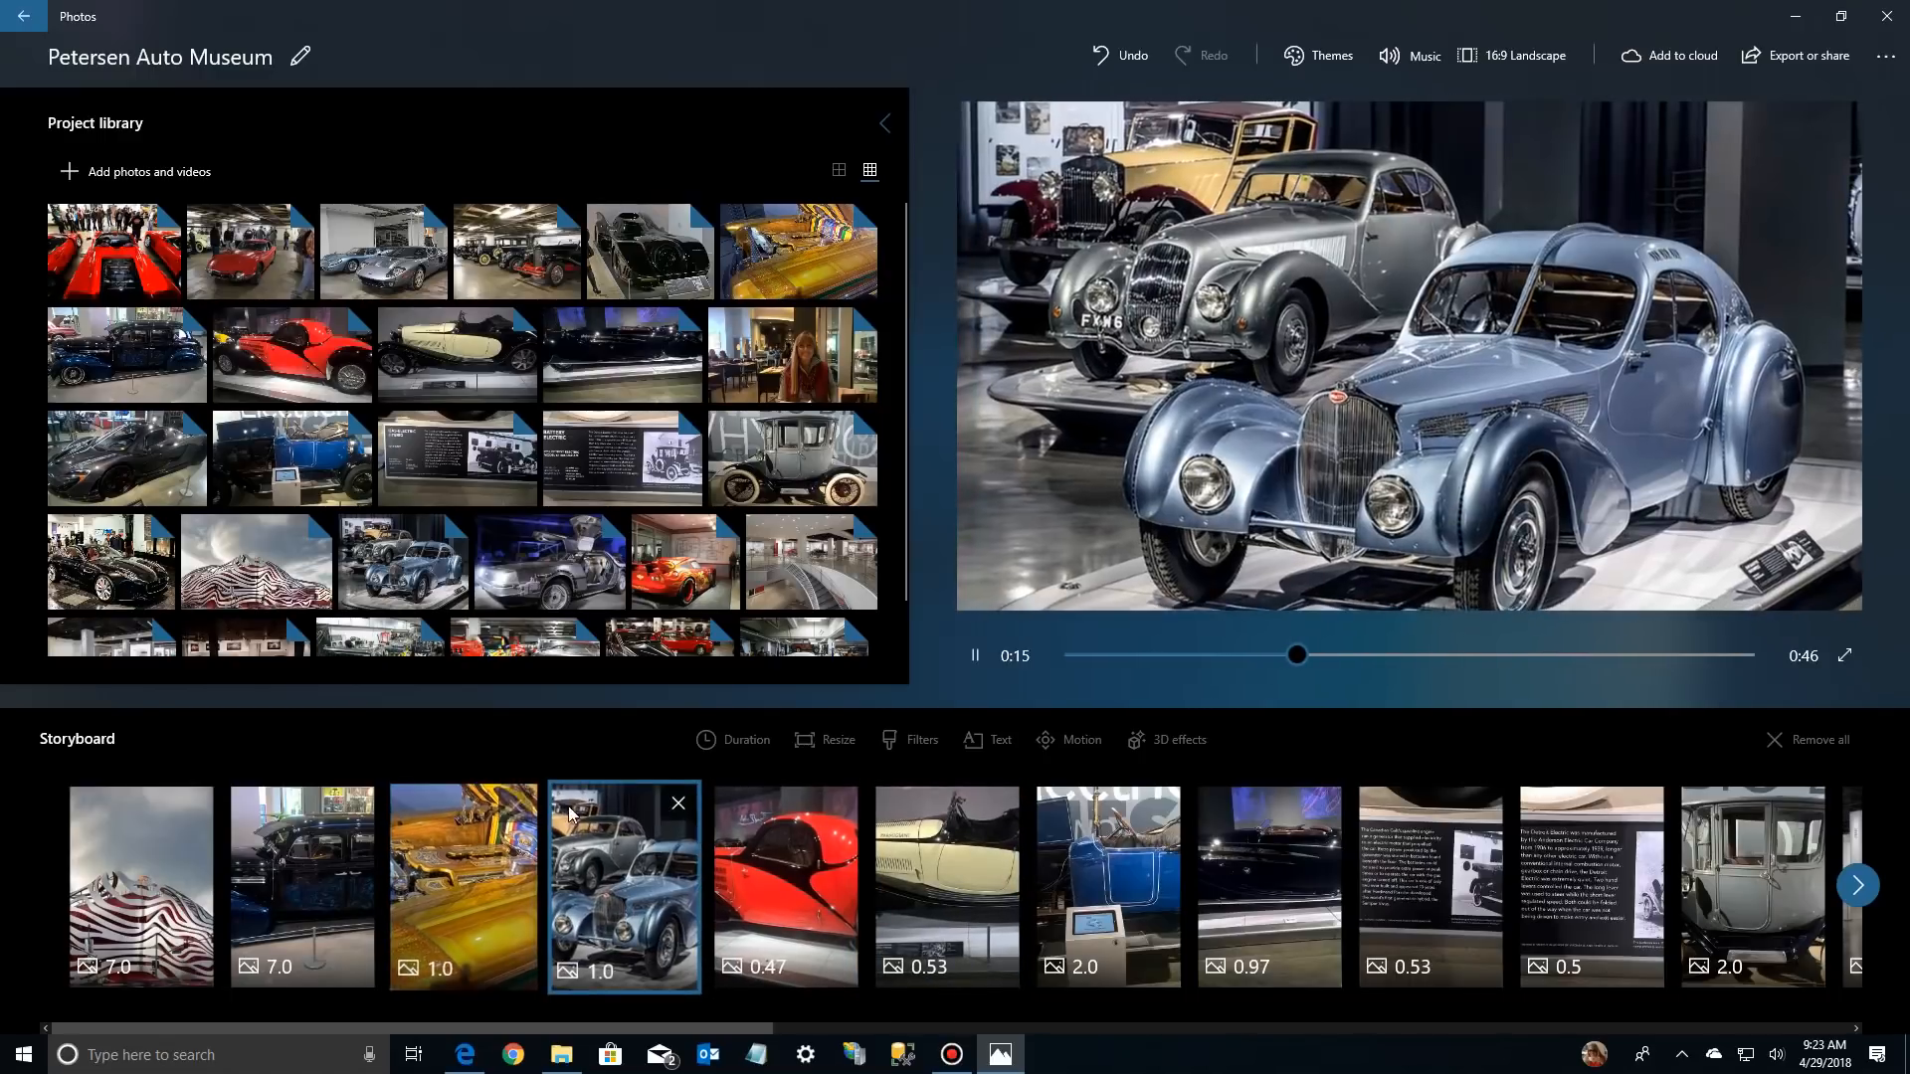
{"action": "left_click", "coordinate": [764, 905]}
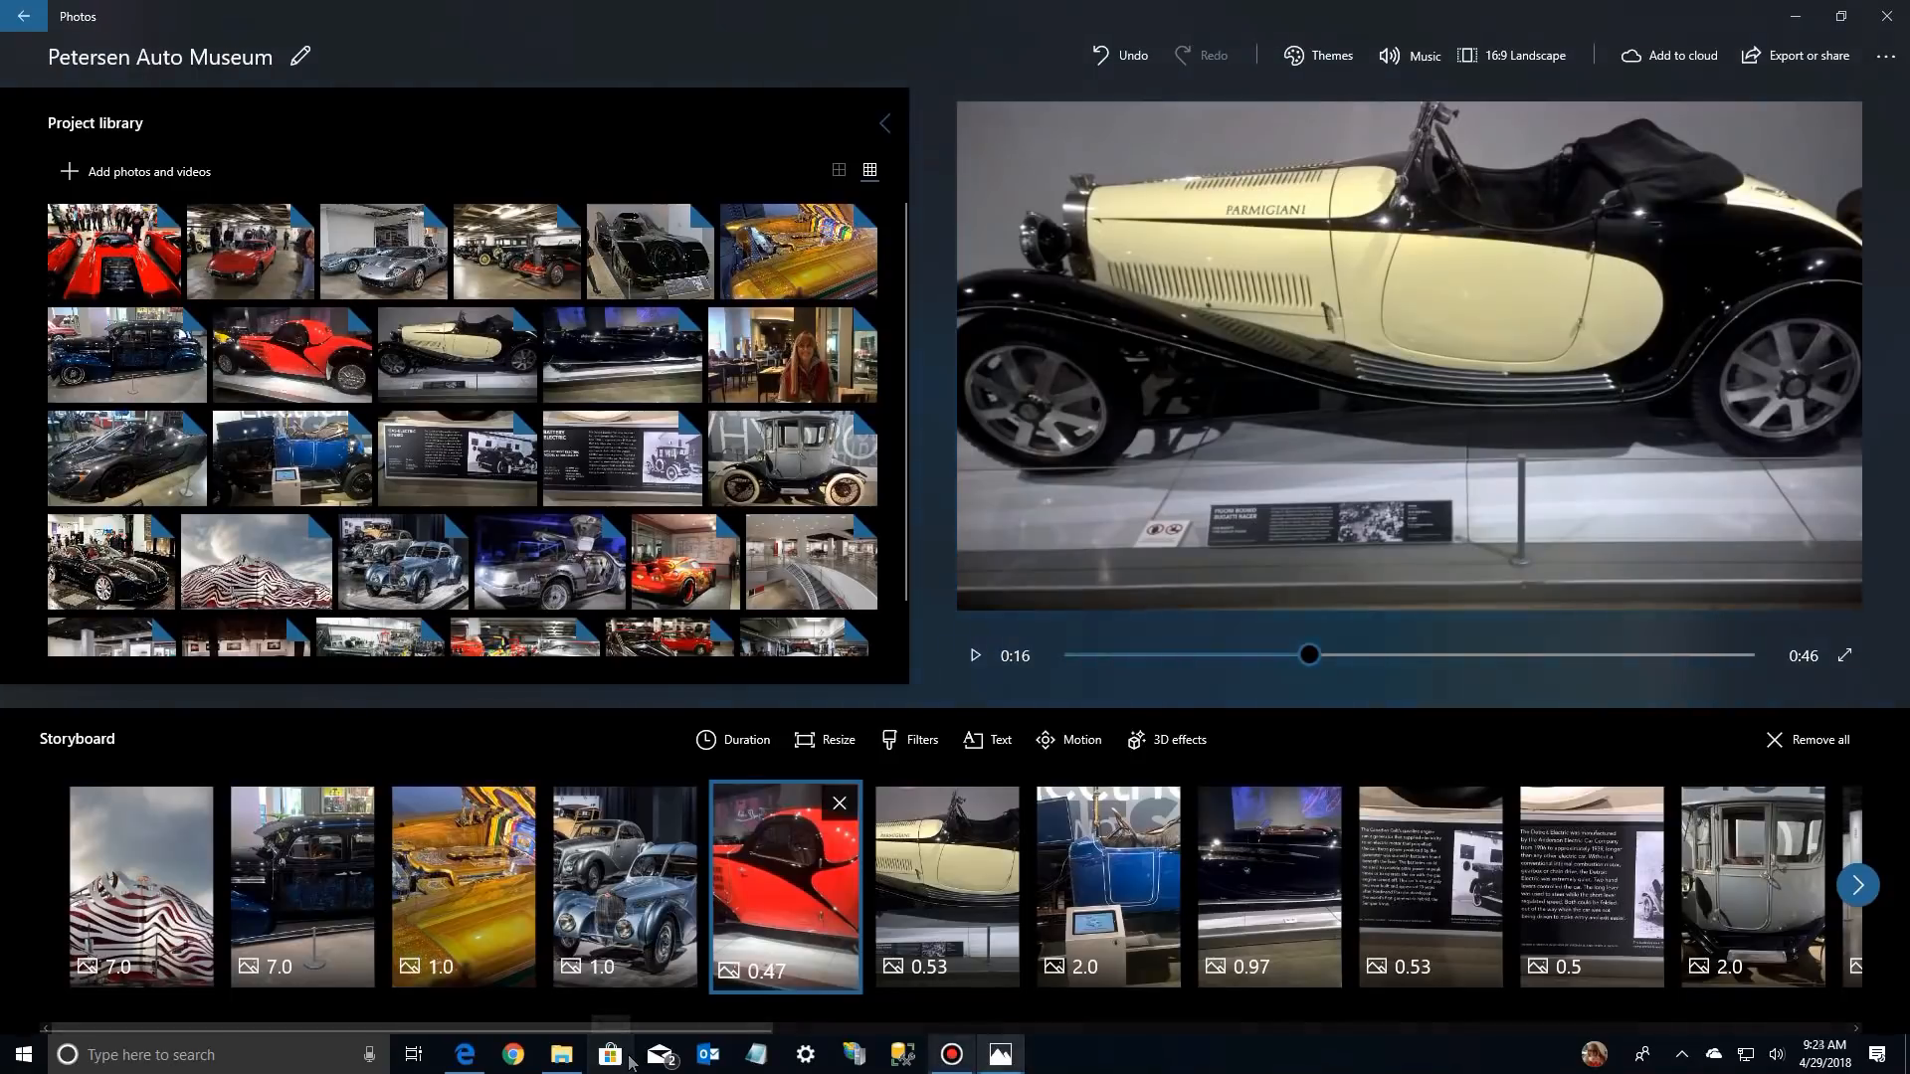
{"action": "left_click", "coordinate": [156, 831]}
{"action": "left_click", "coordinate": [298, 855]}
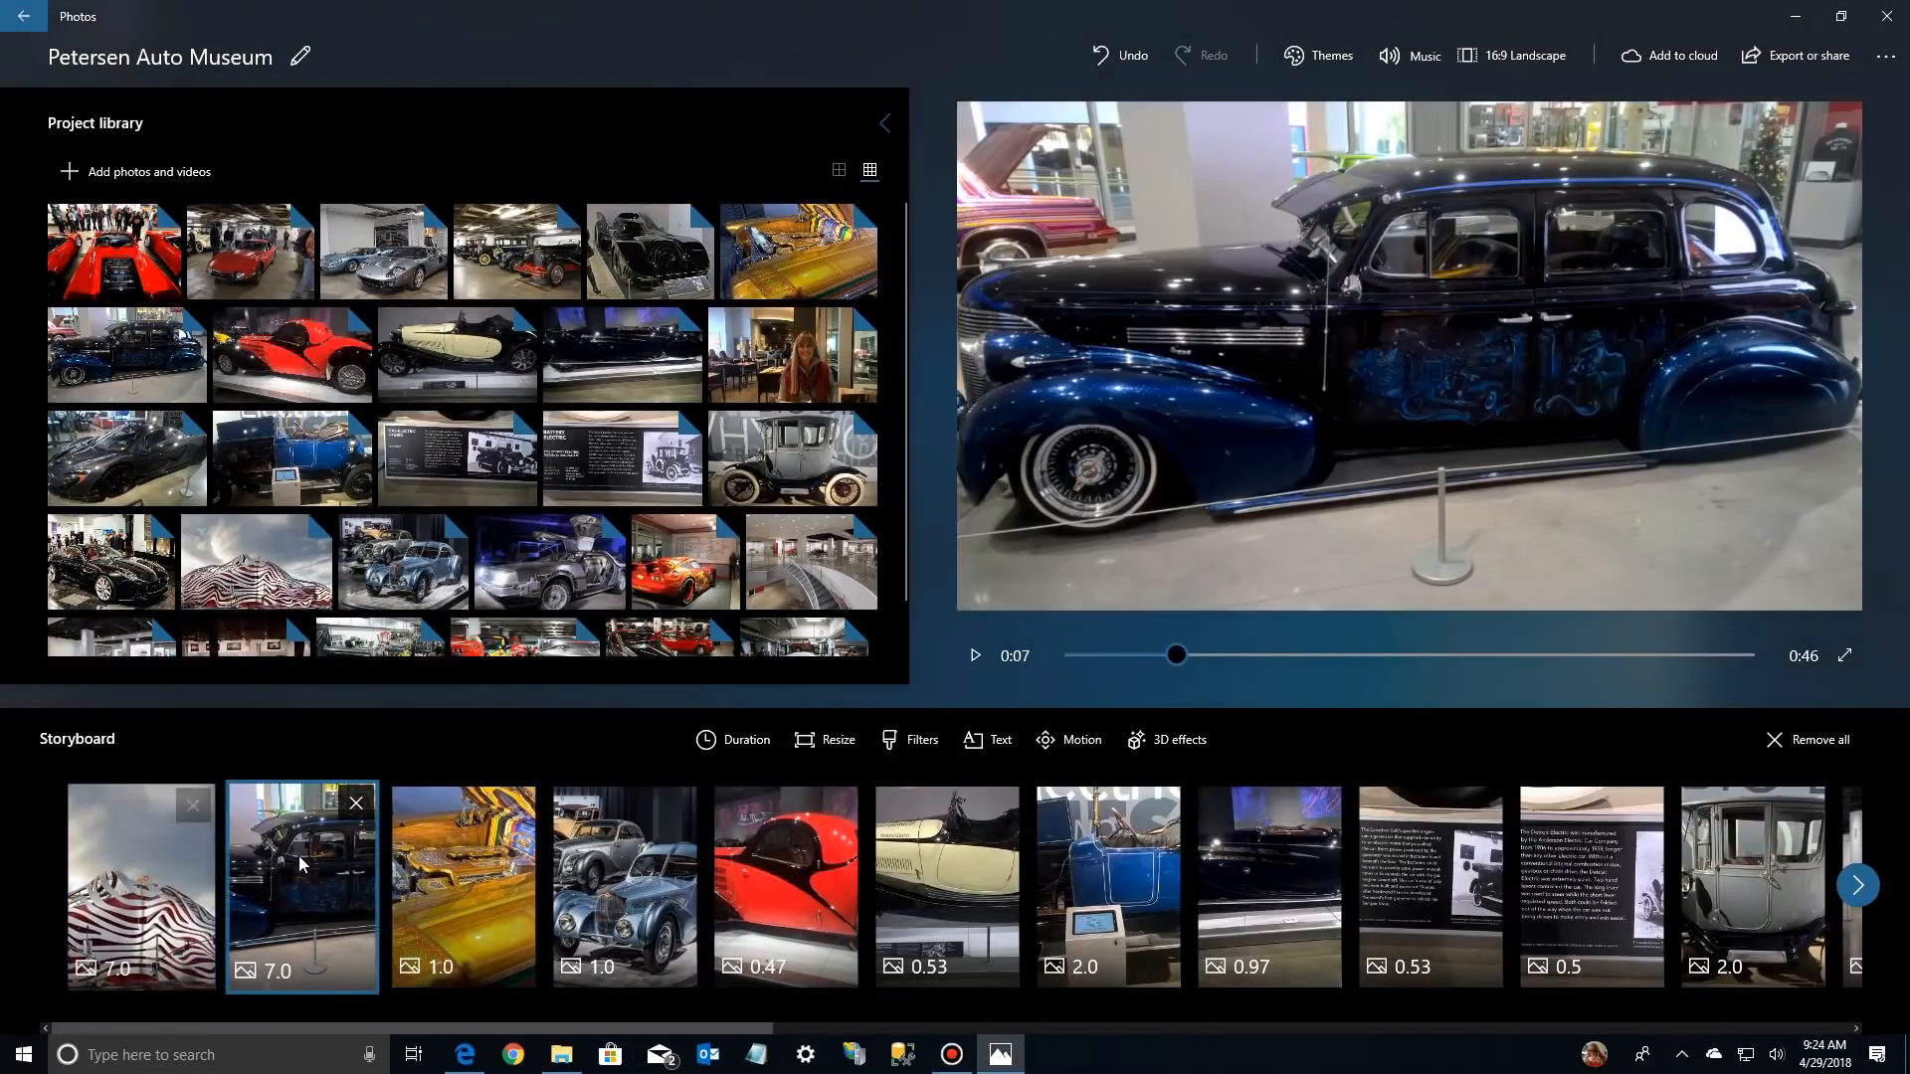
{"action": "left_click", "coordinate": [474, 858]}
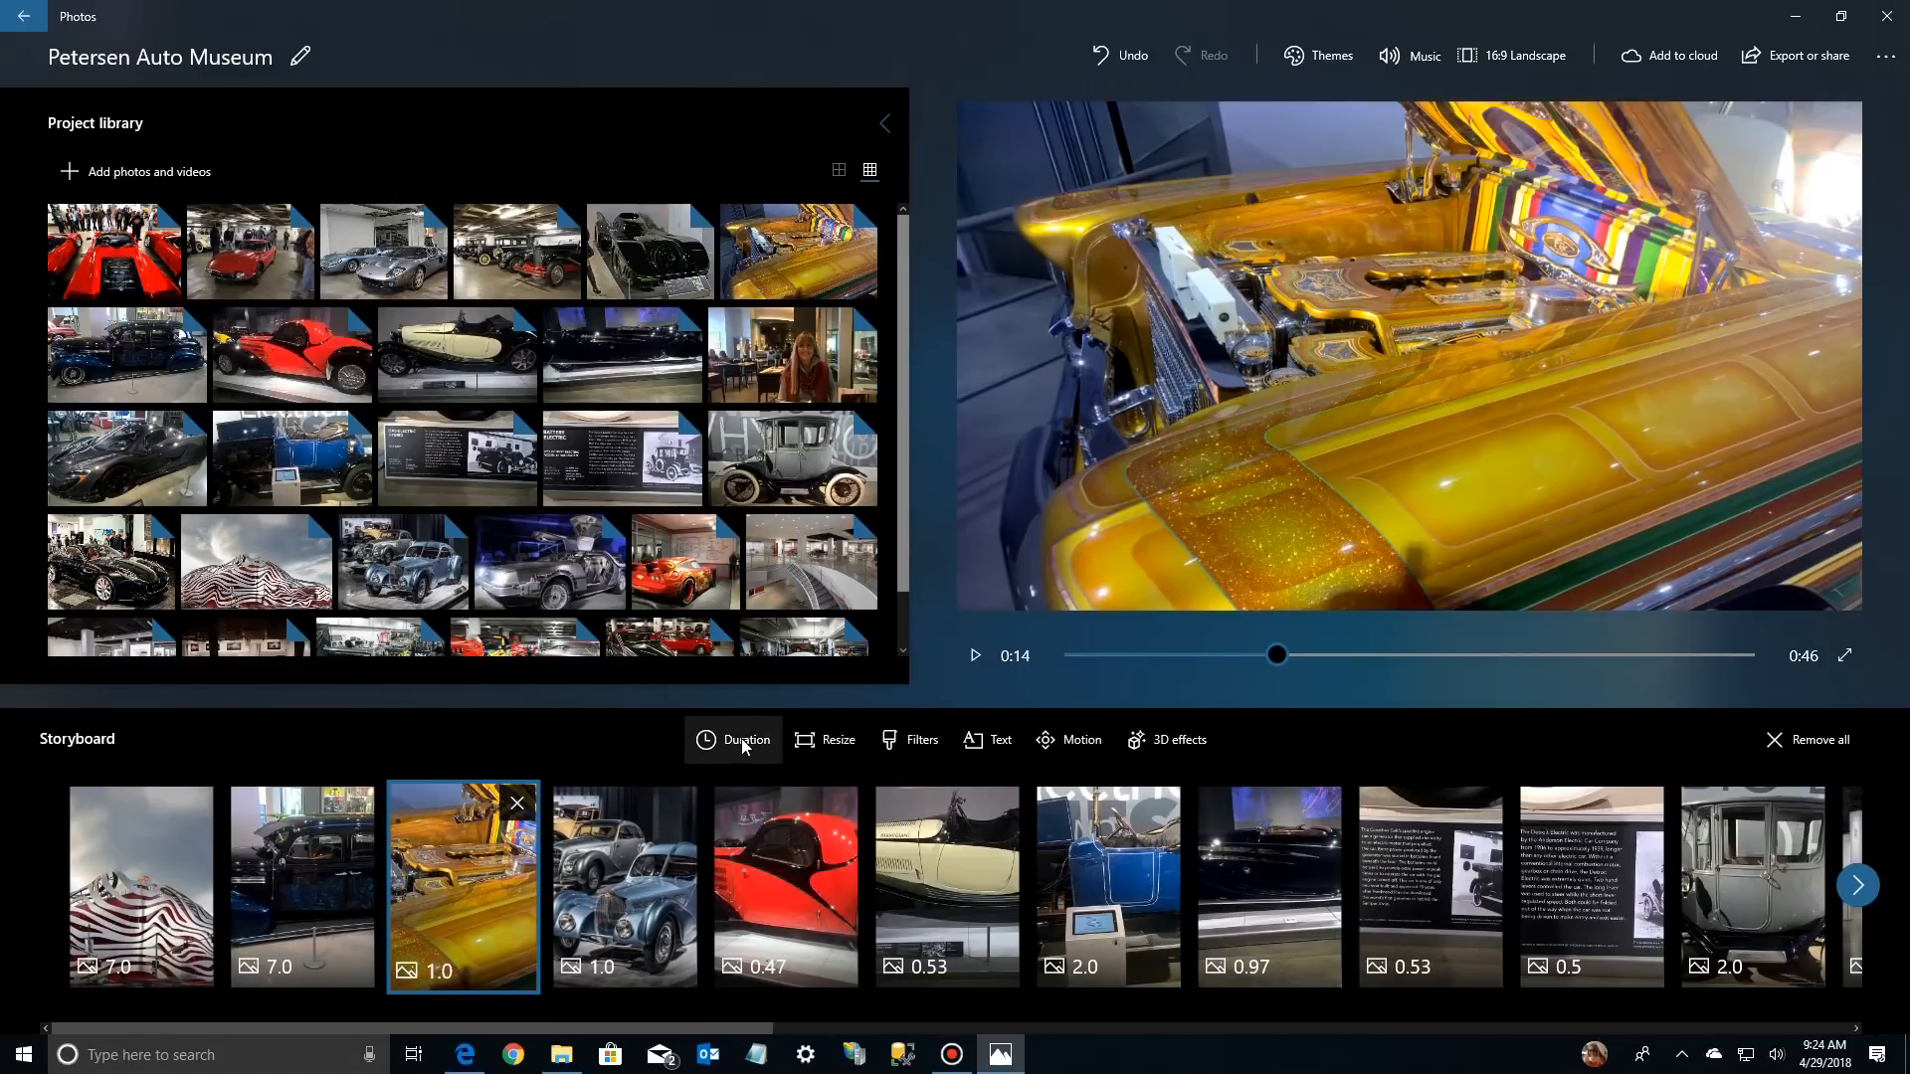
{"action": "right_click", "coordinate": [469, 905]}
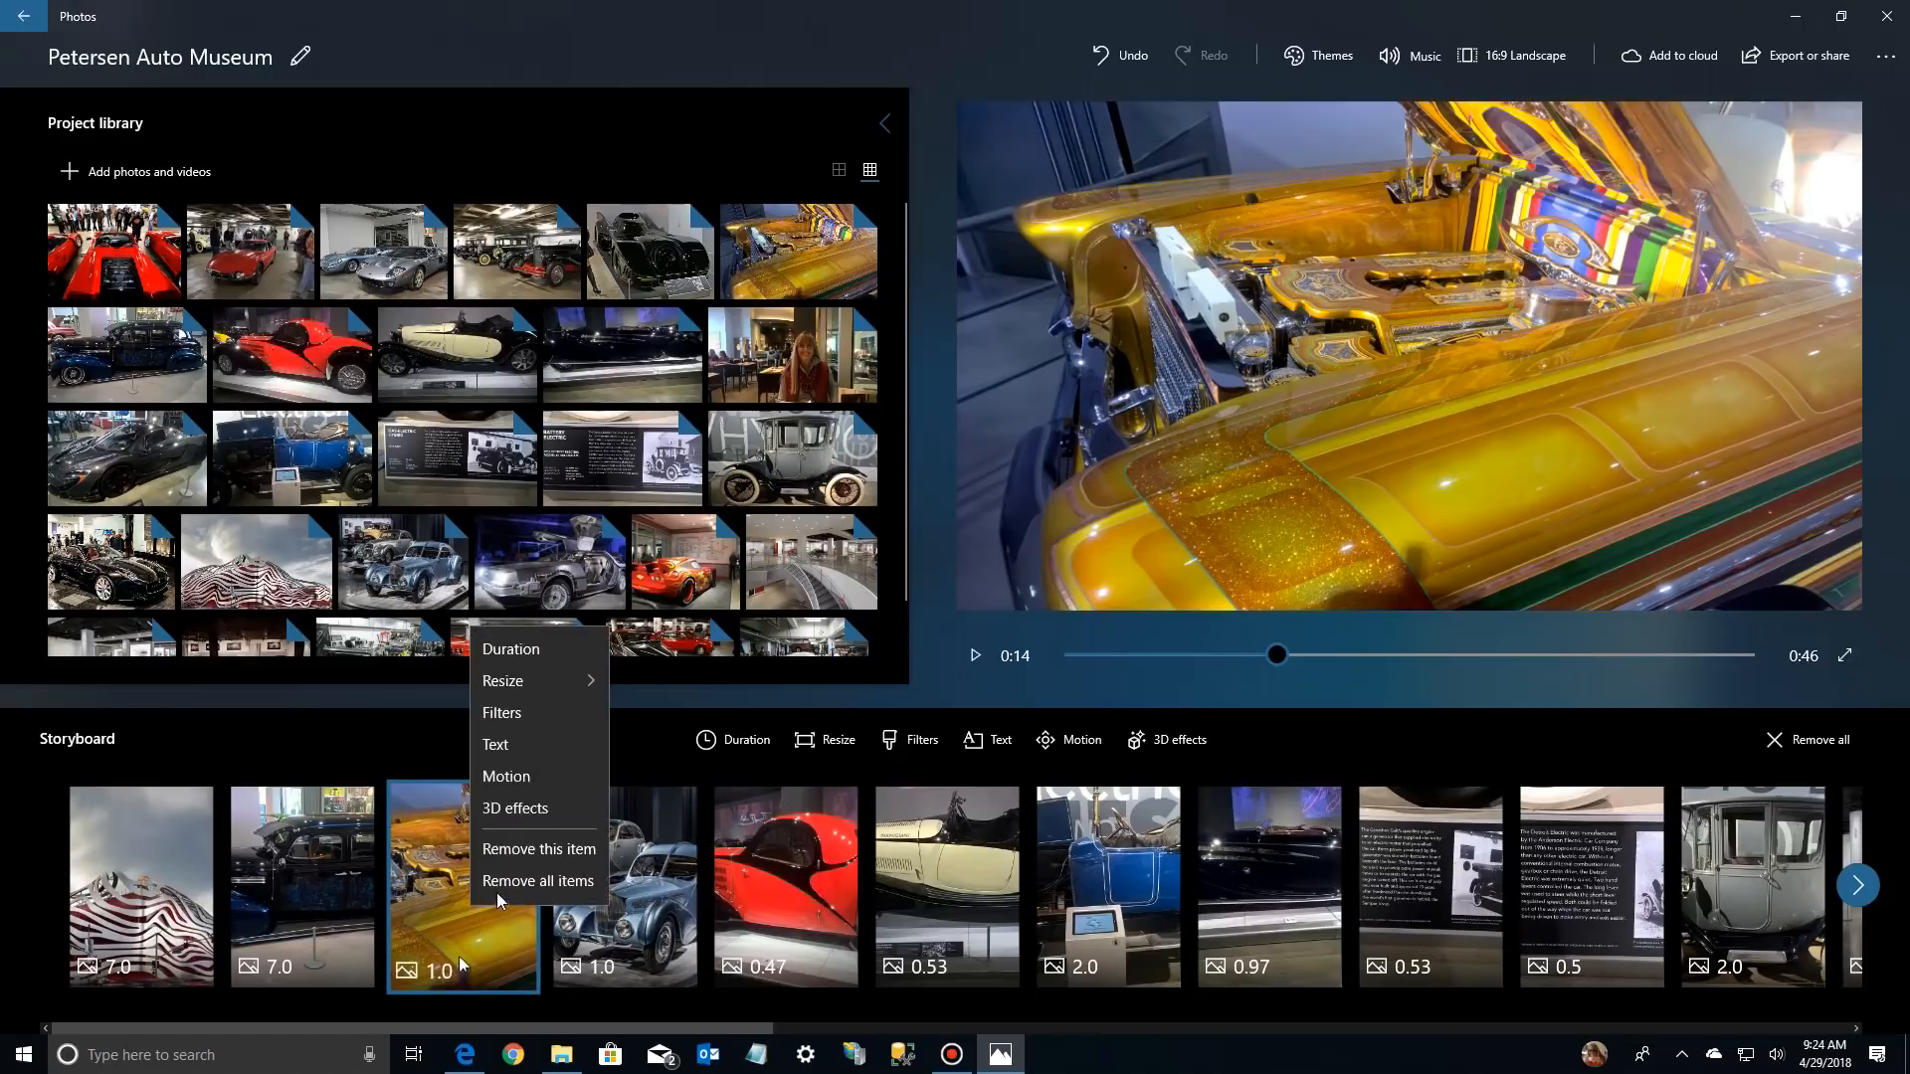
{"action": "left_click", "coordinate": [513, 651]}
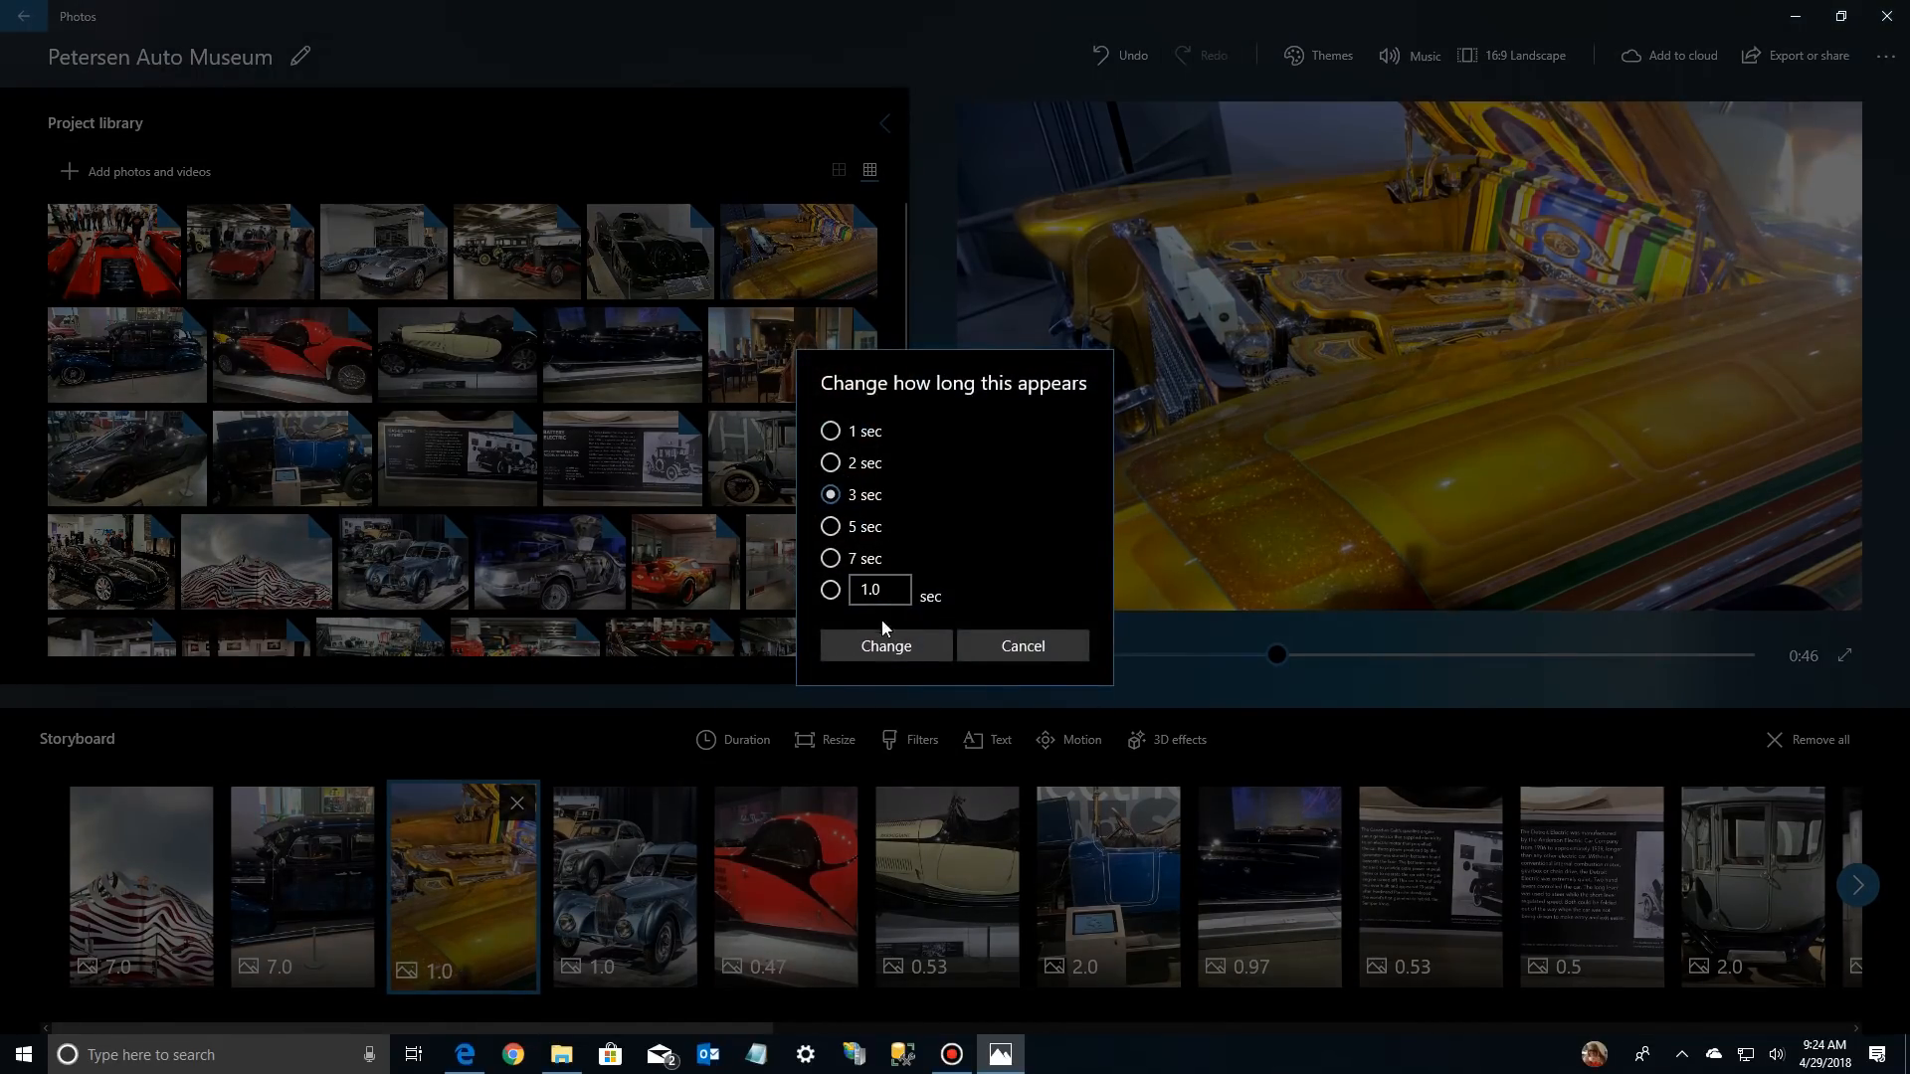
{"action": "left_click", "coordinate": [893, 646]}
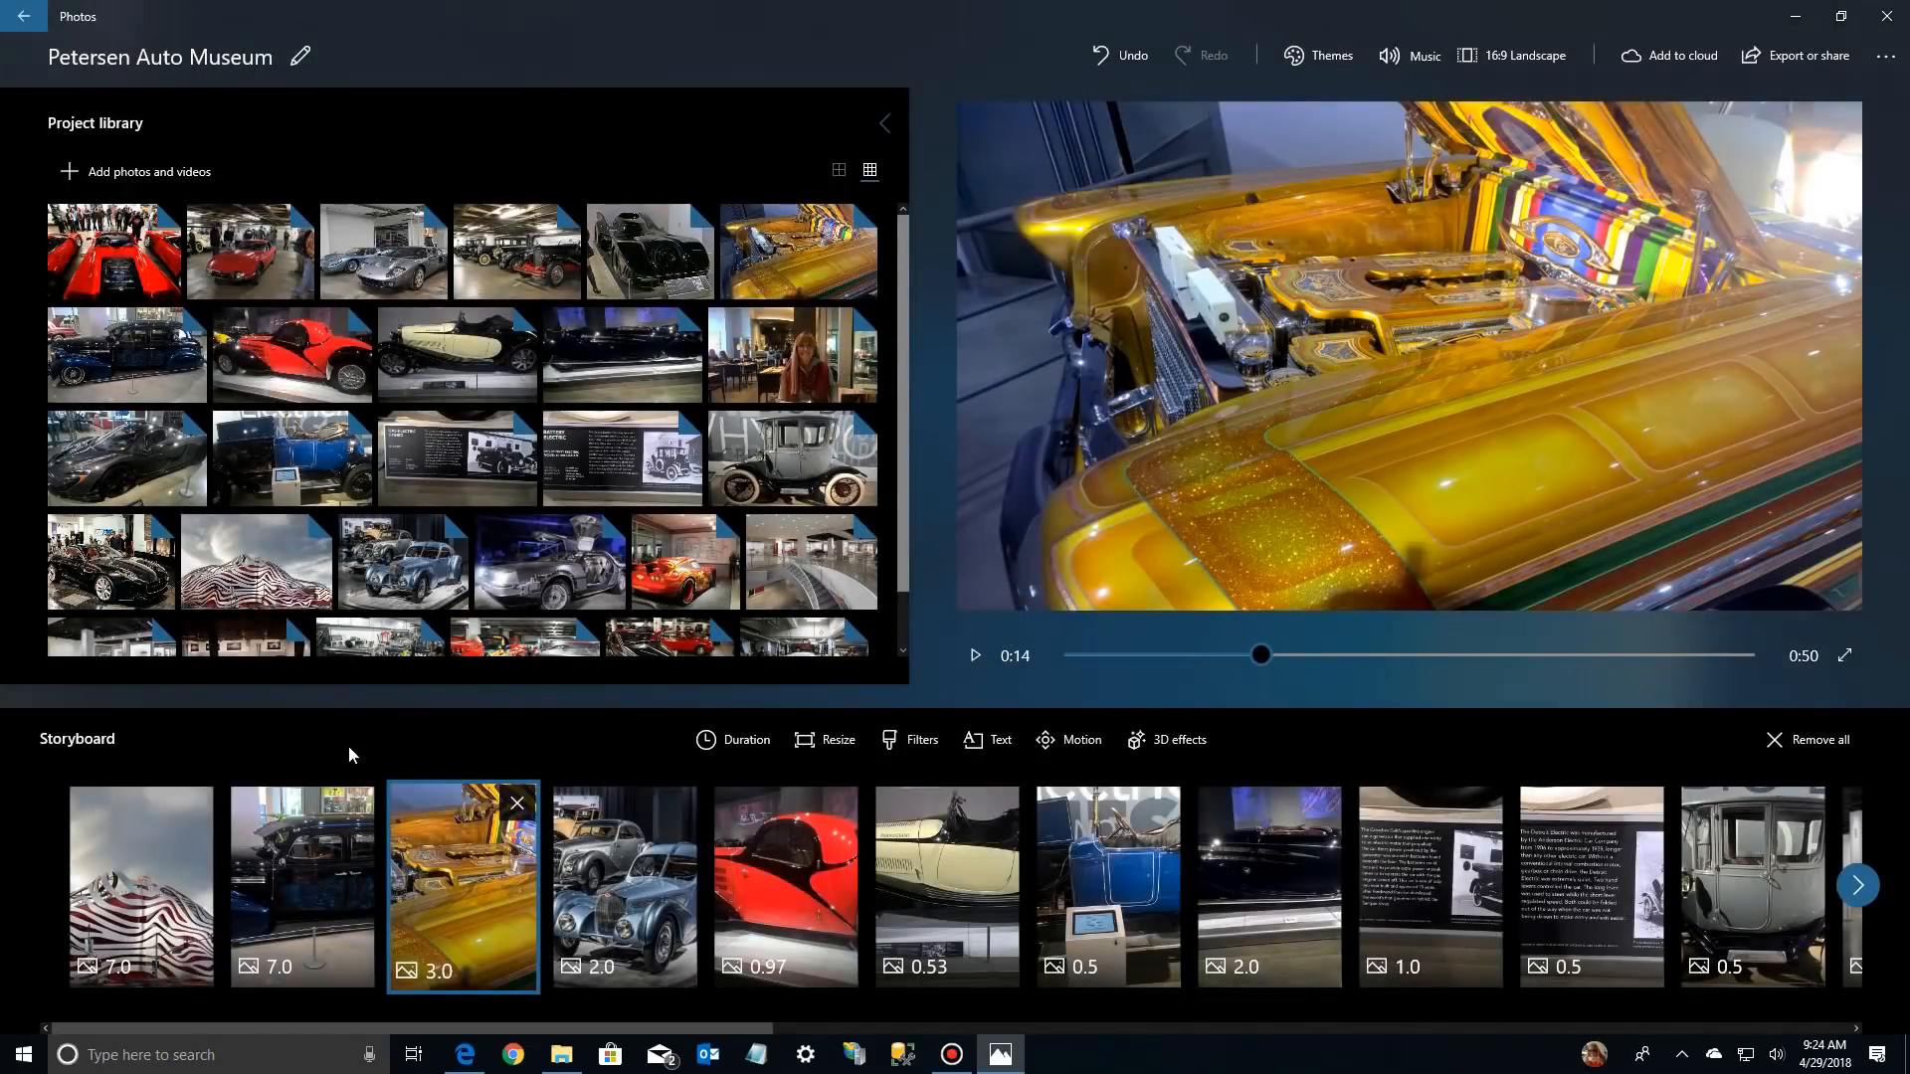
Play the video from the dark blue car photo past the red car photo to check the timing, then stop playback
{"action": "left_click", "coordinate": [285, 840]}
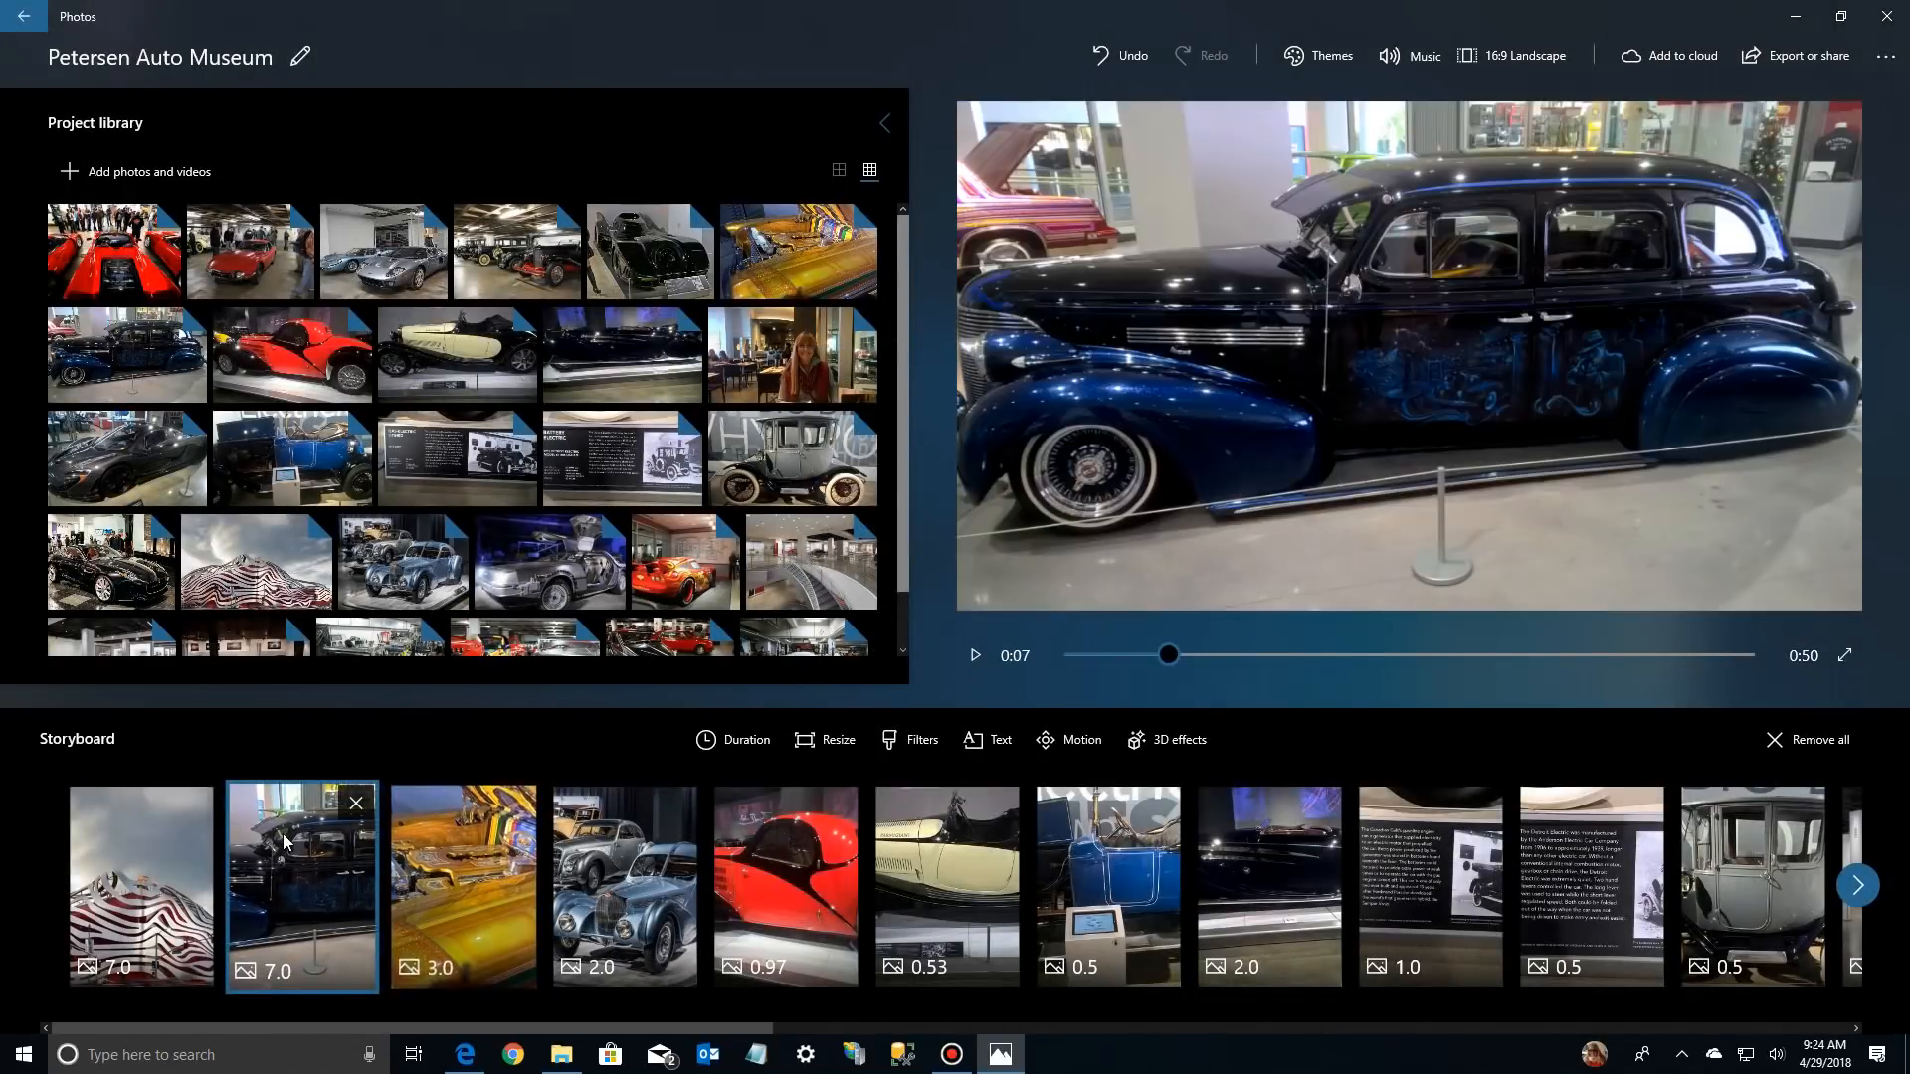
{"action": "left_click_drag", "start_coordinate": [1170, 660], "coordinate": [1334, 670]}
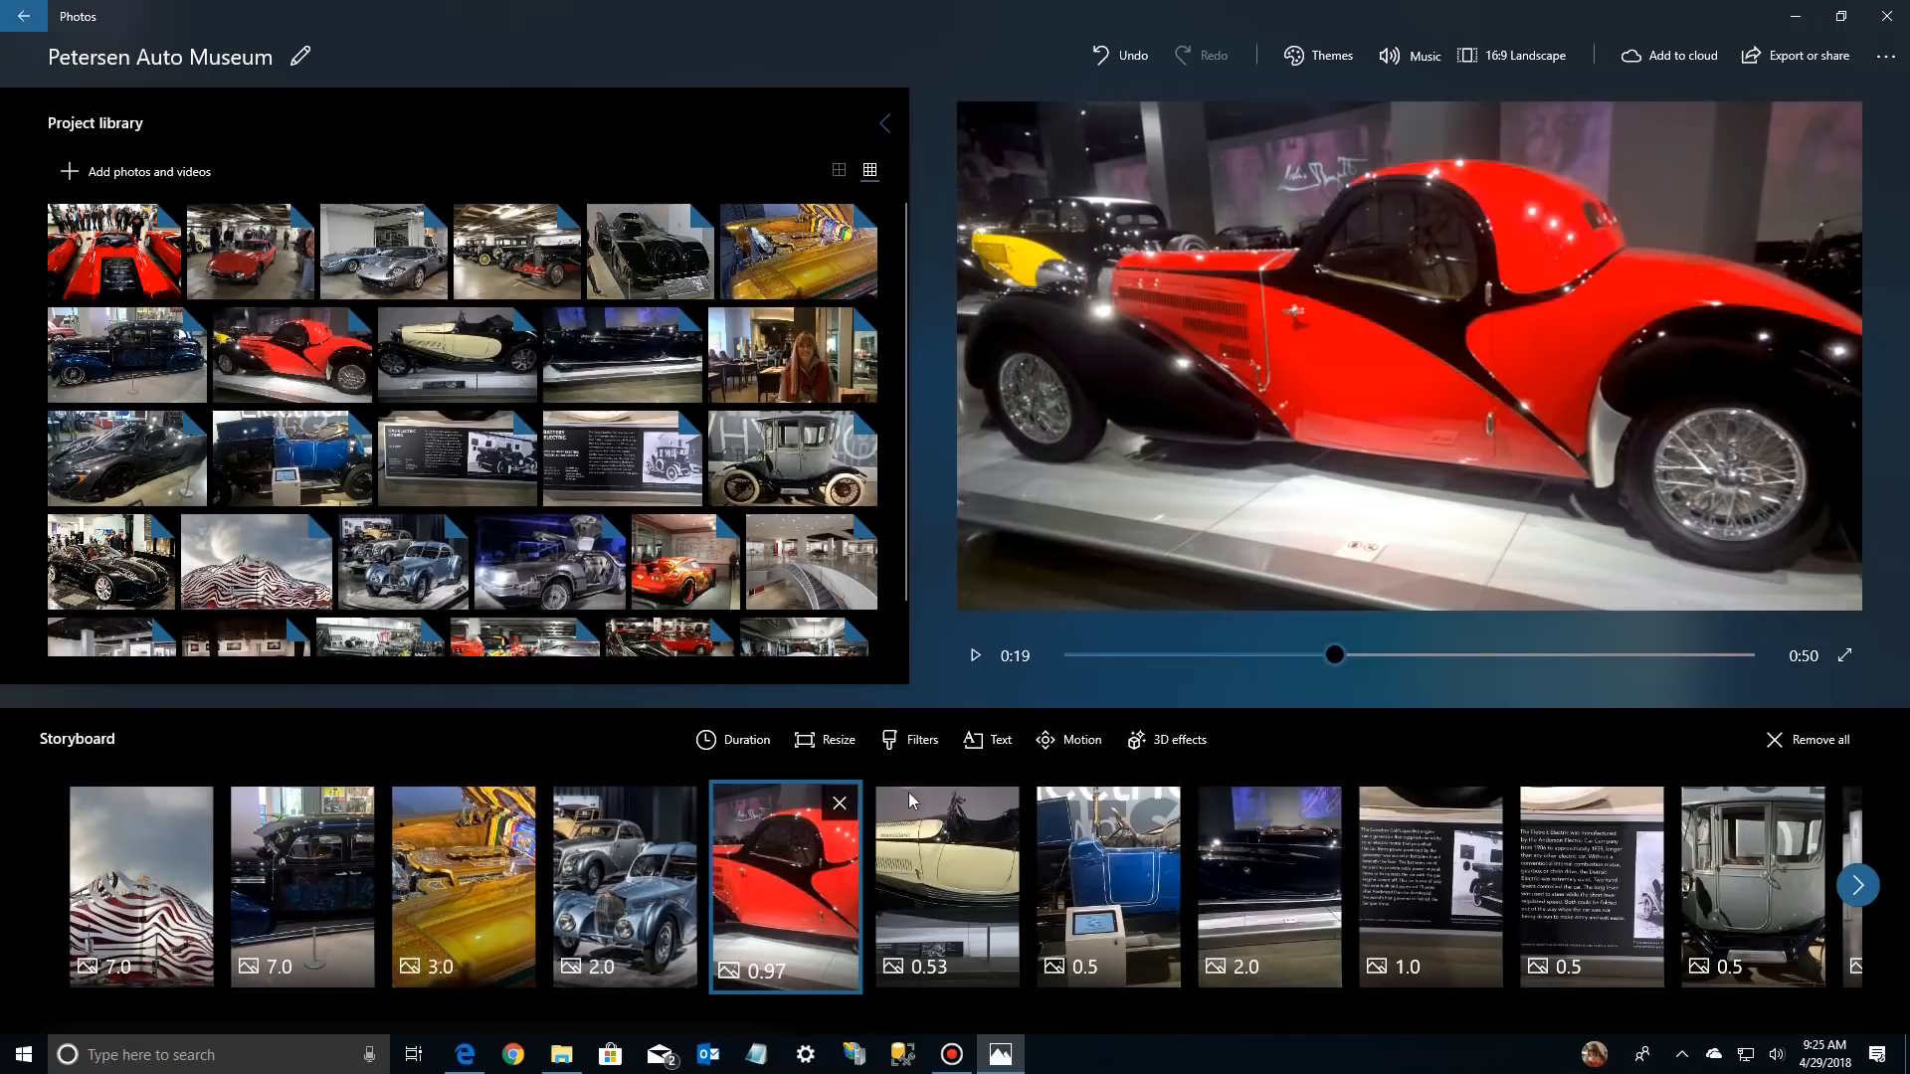
{"action": "left_click", "coordinate": [267, 869]}
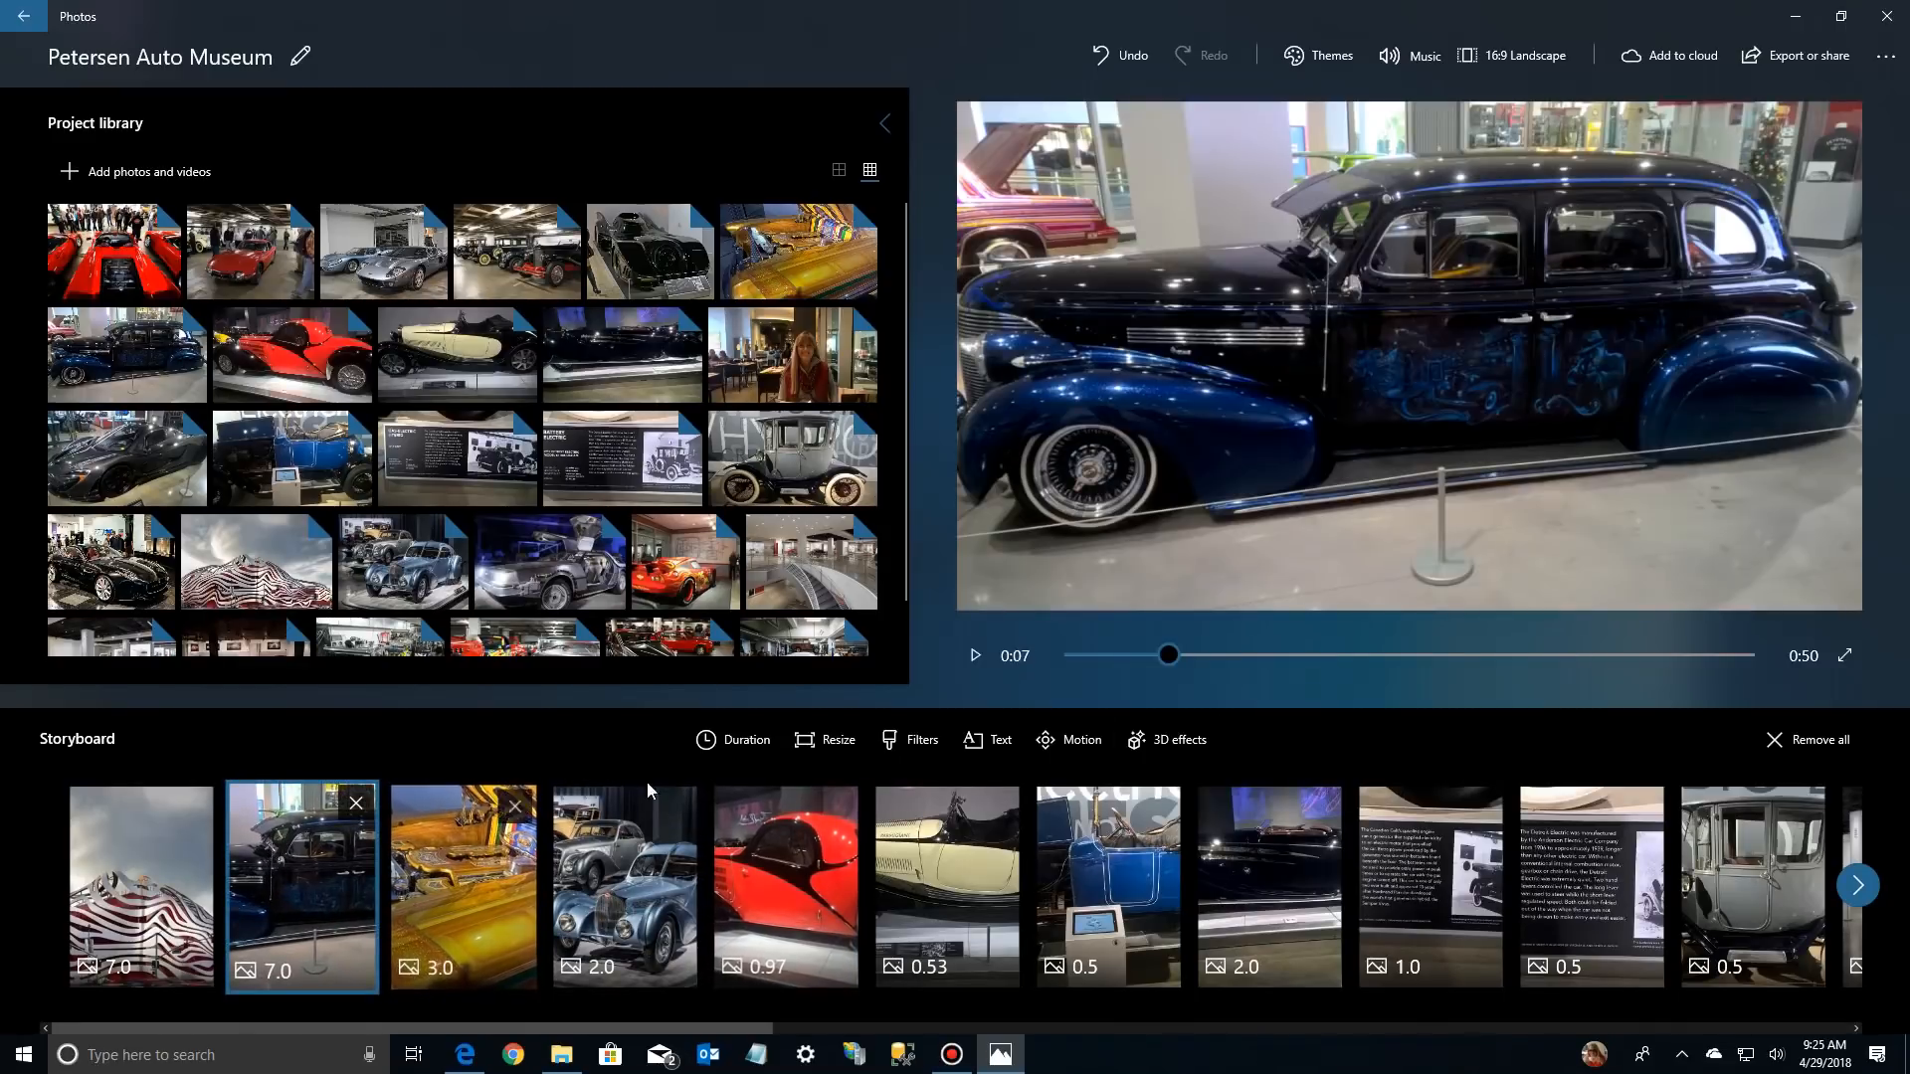
{"action": "left_click", "coordinate": [976, 655]}
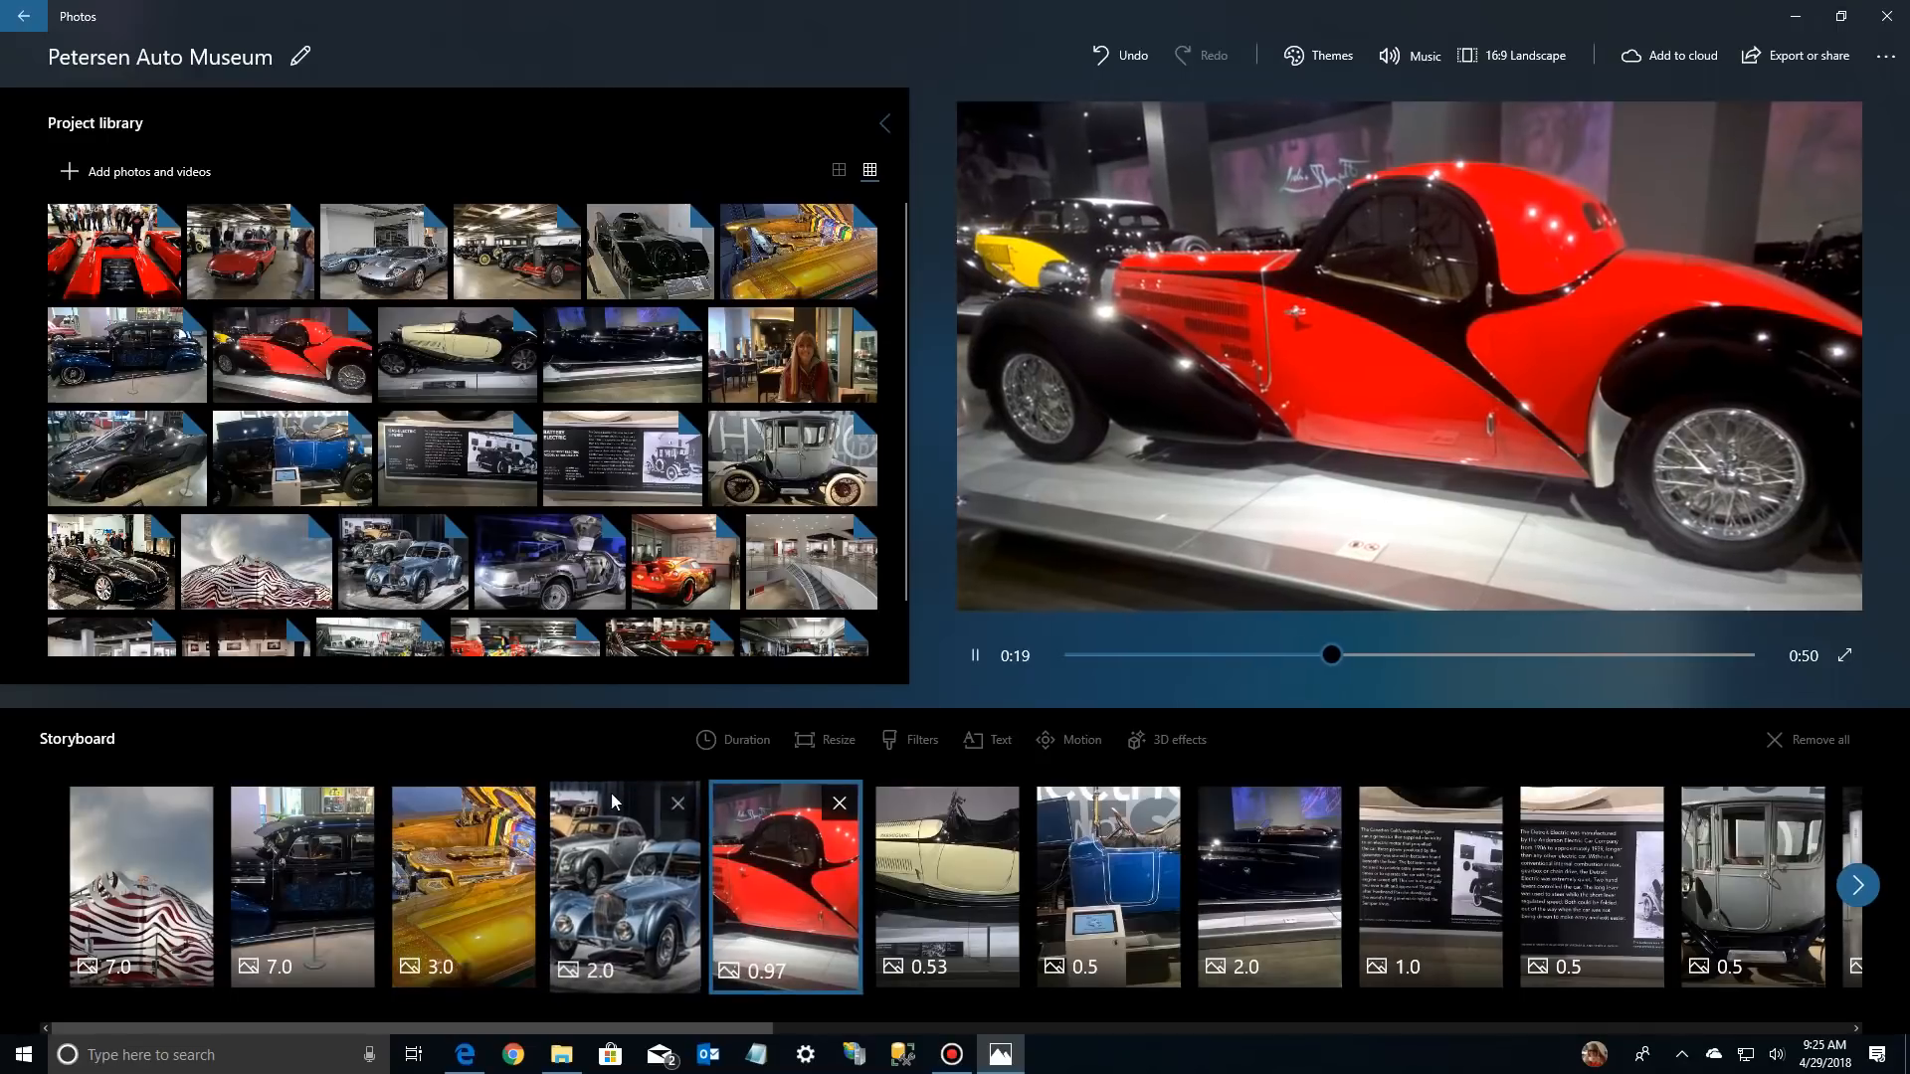
{"action": "left_click", "coordinate": [596, 821]}
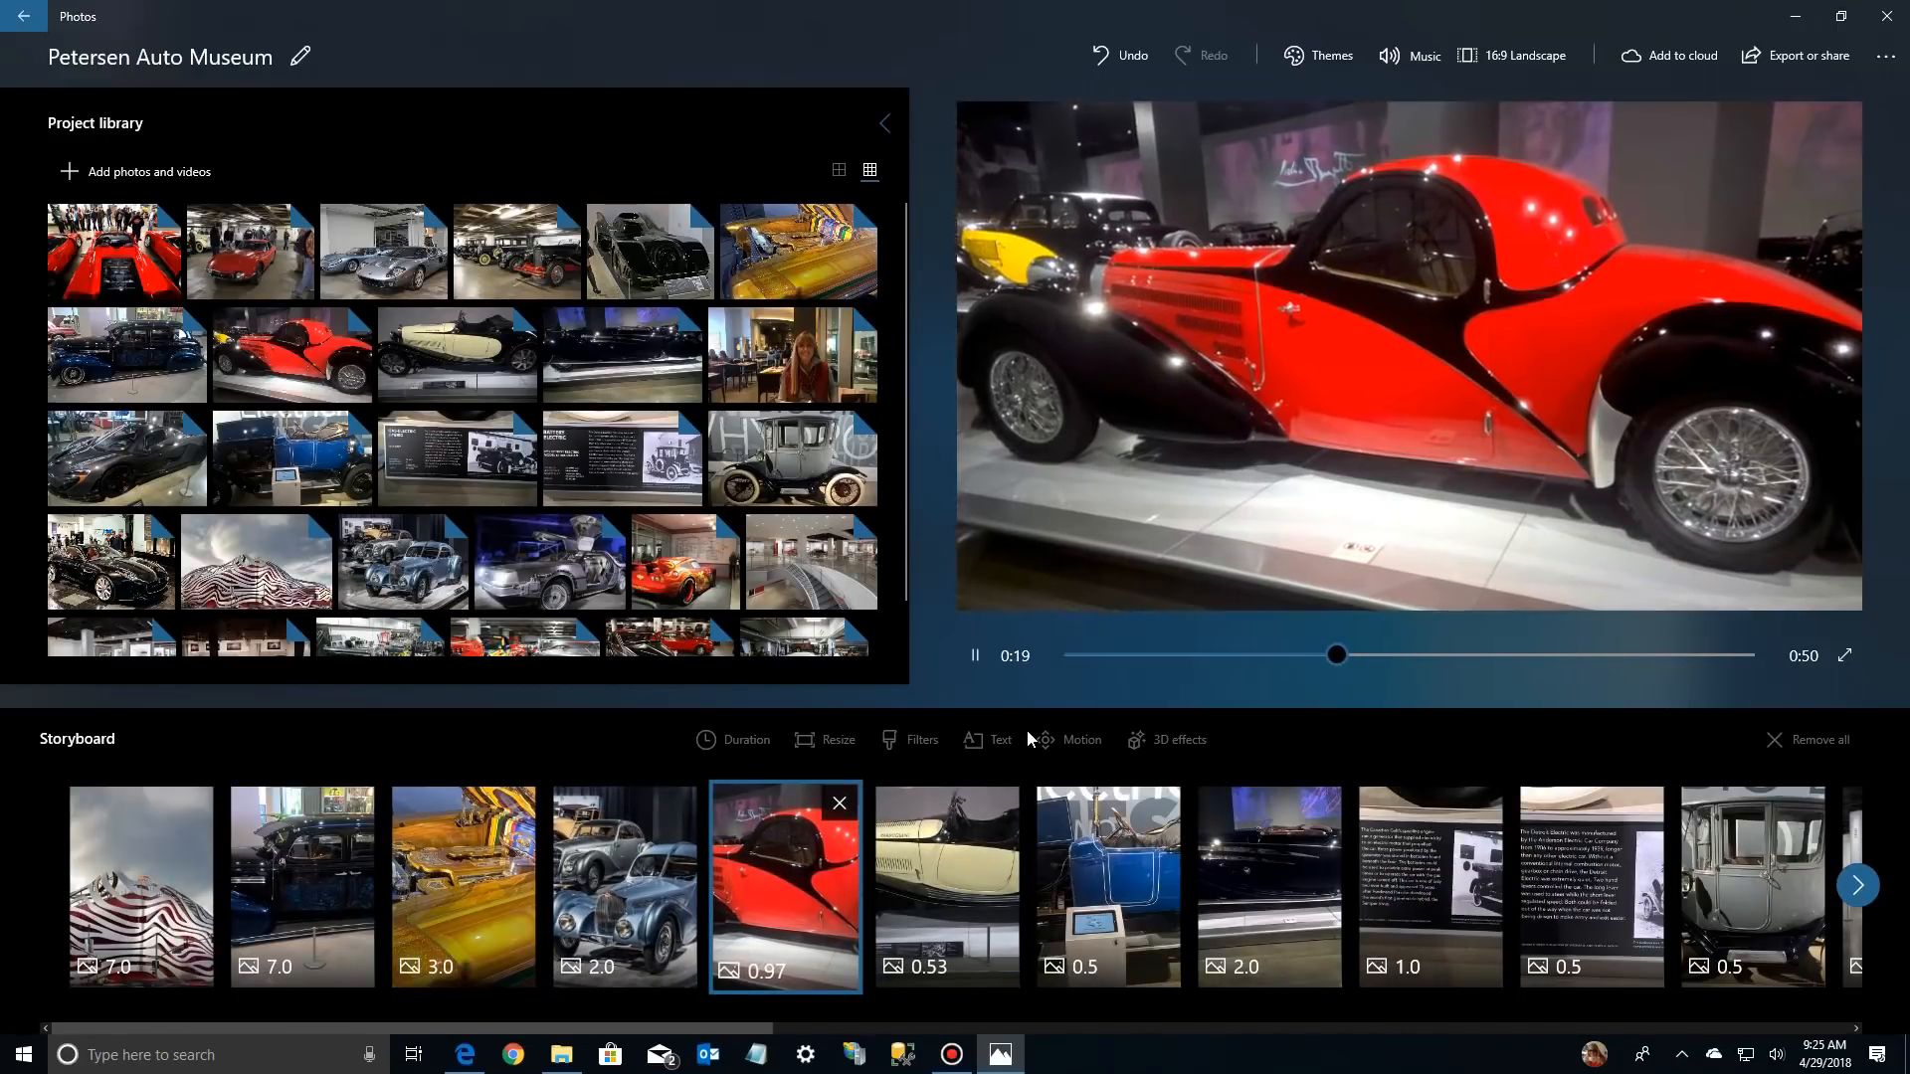
{"action": "left_click", "coordinate": [977, 655]}
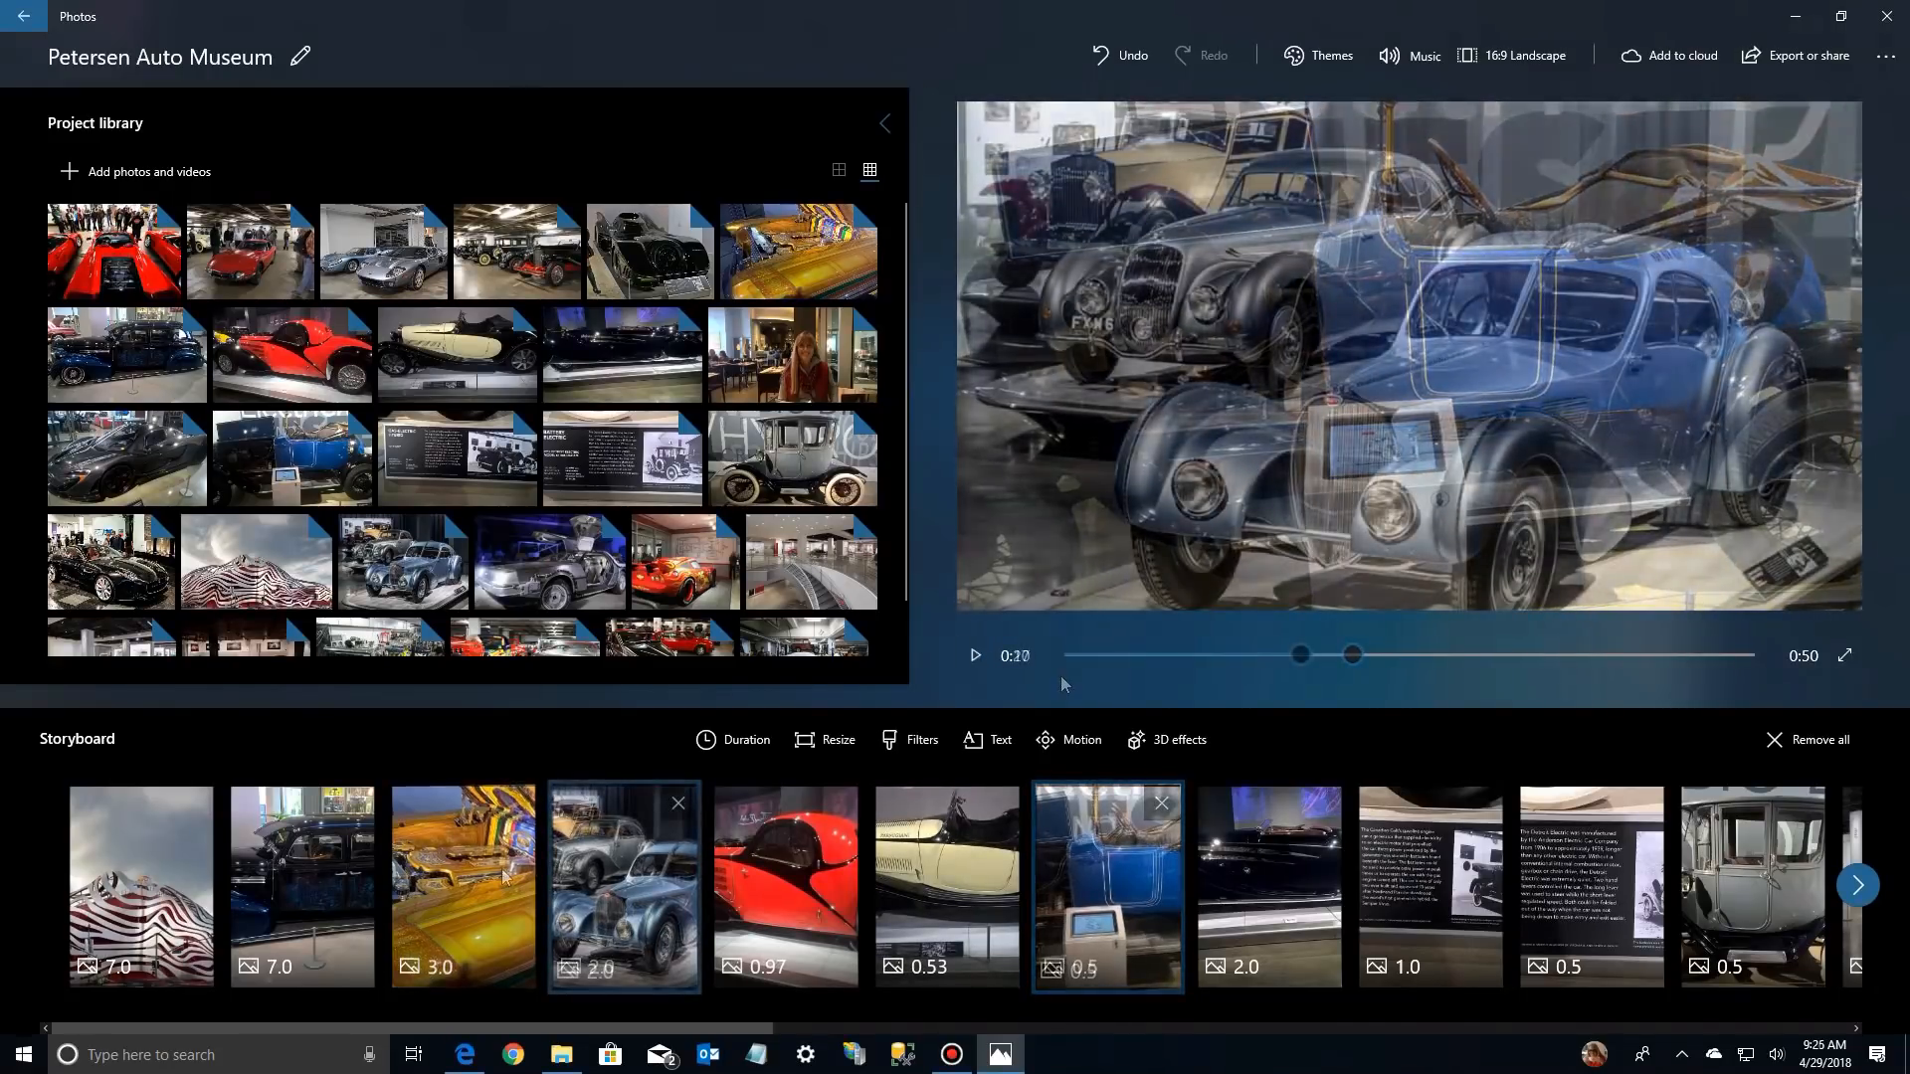
Add the text "Old Style" in the Classic animated style to the silver-blue vintage cars photo, fourth in the storyboard
{"action": "left_click", "coordinate": [487, 872]}
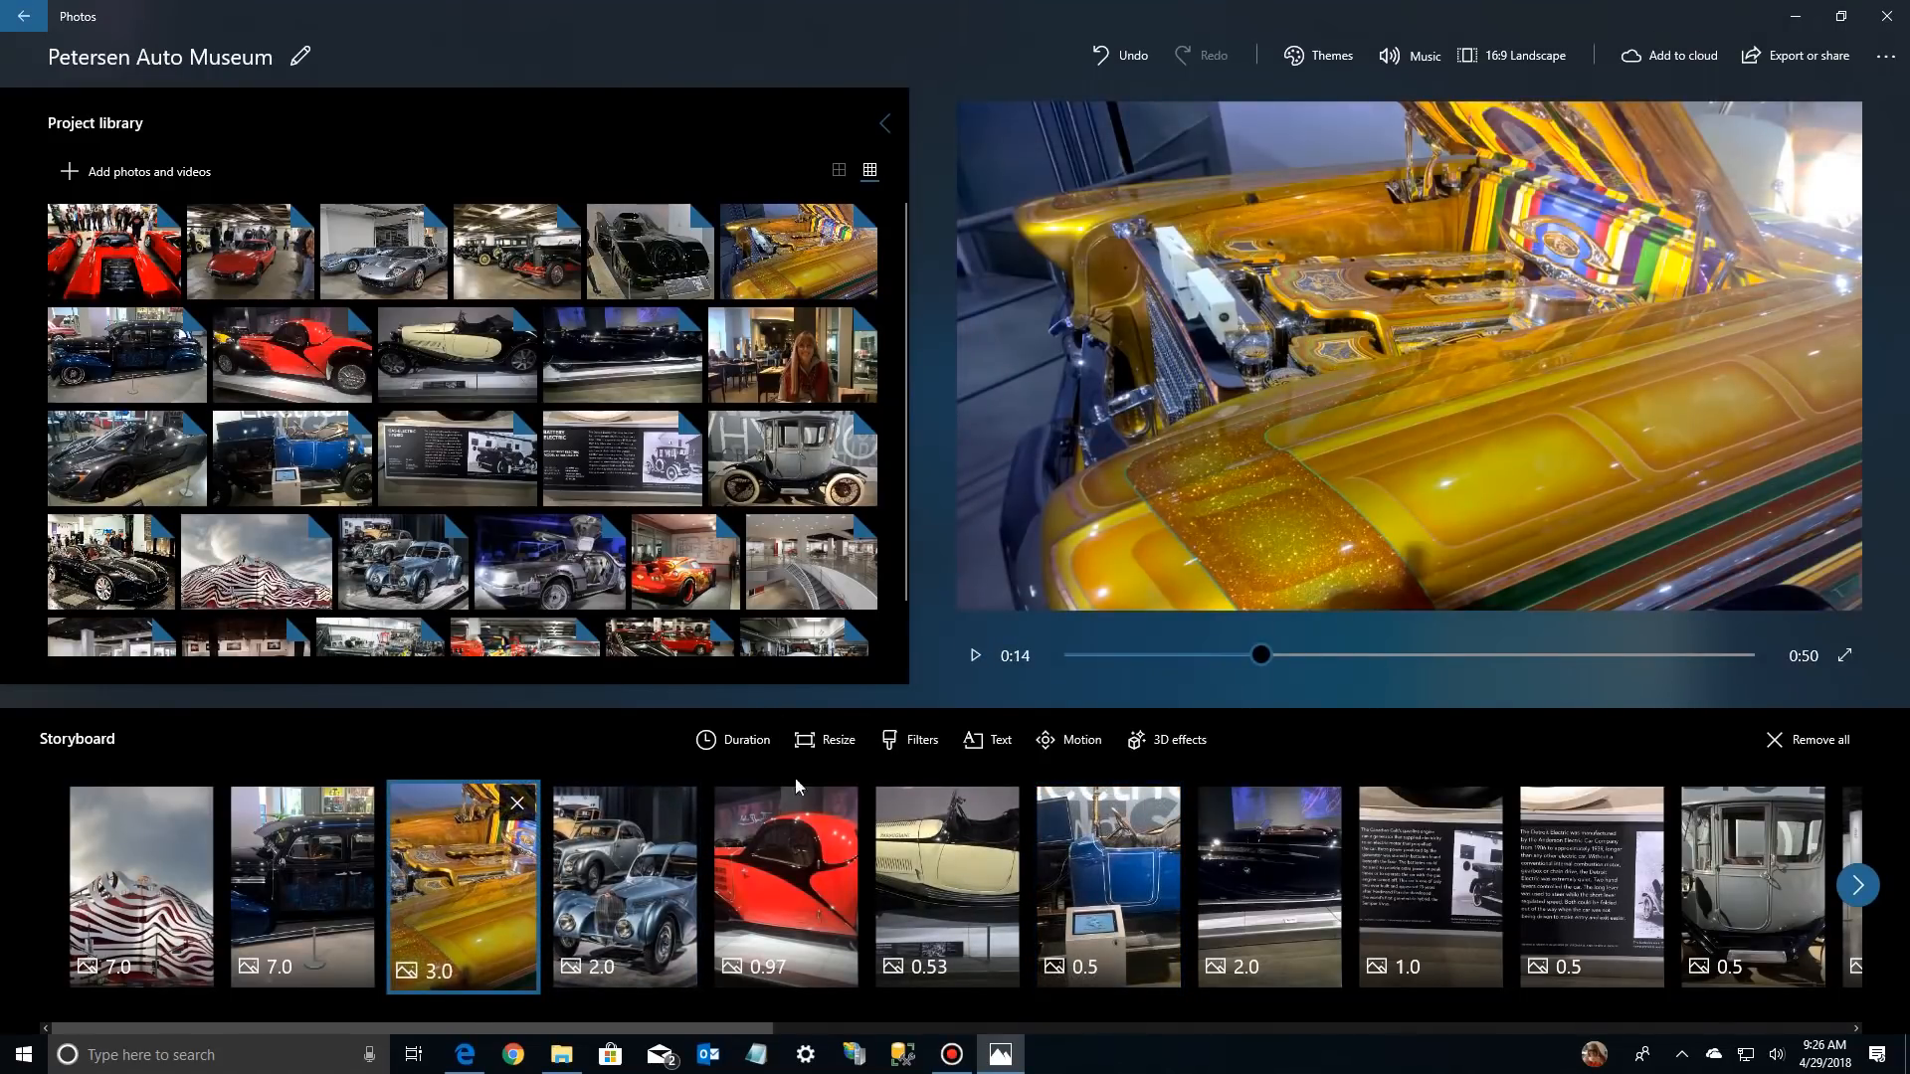
{"action": "left_click", "coordinate": [617, 863]}
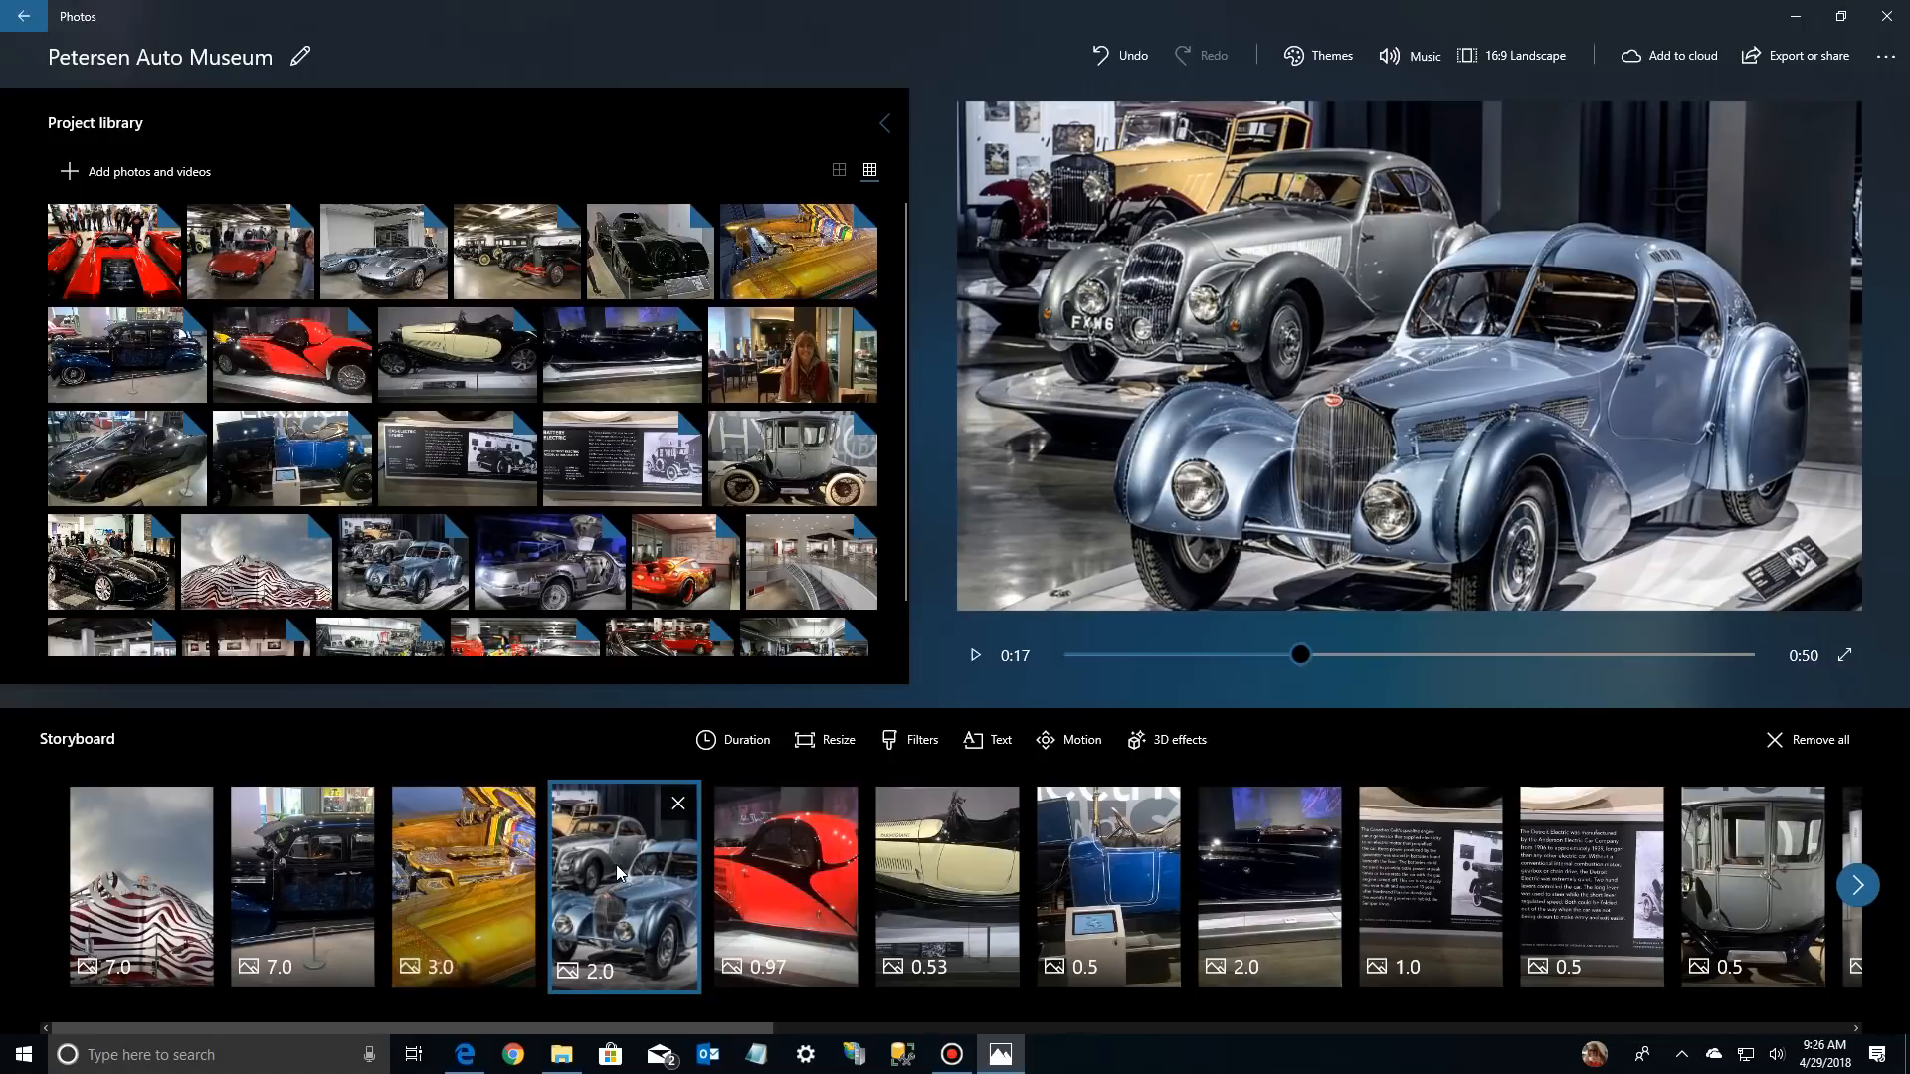
{"action": "right_click", "coordinate": [617, 863]}
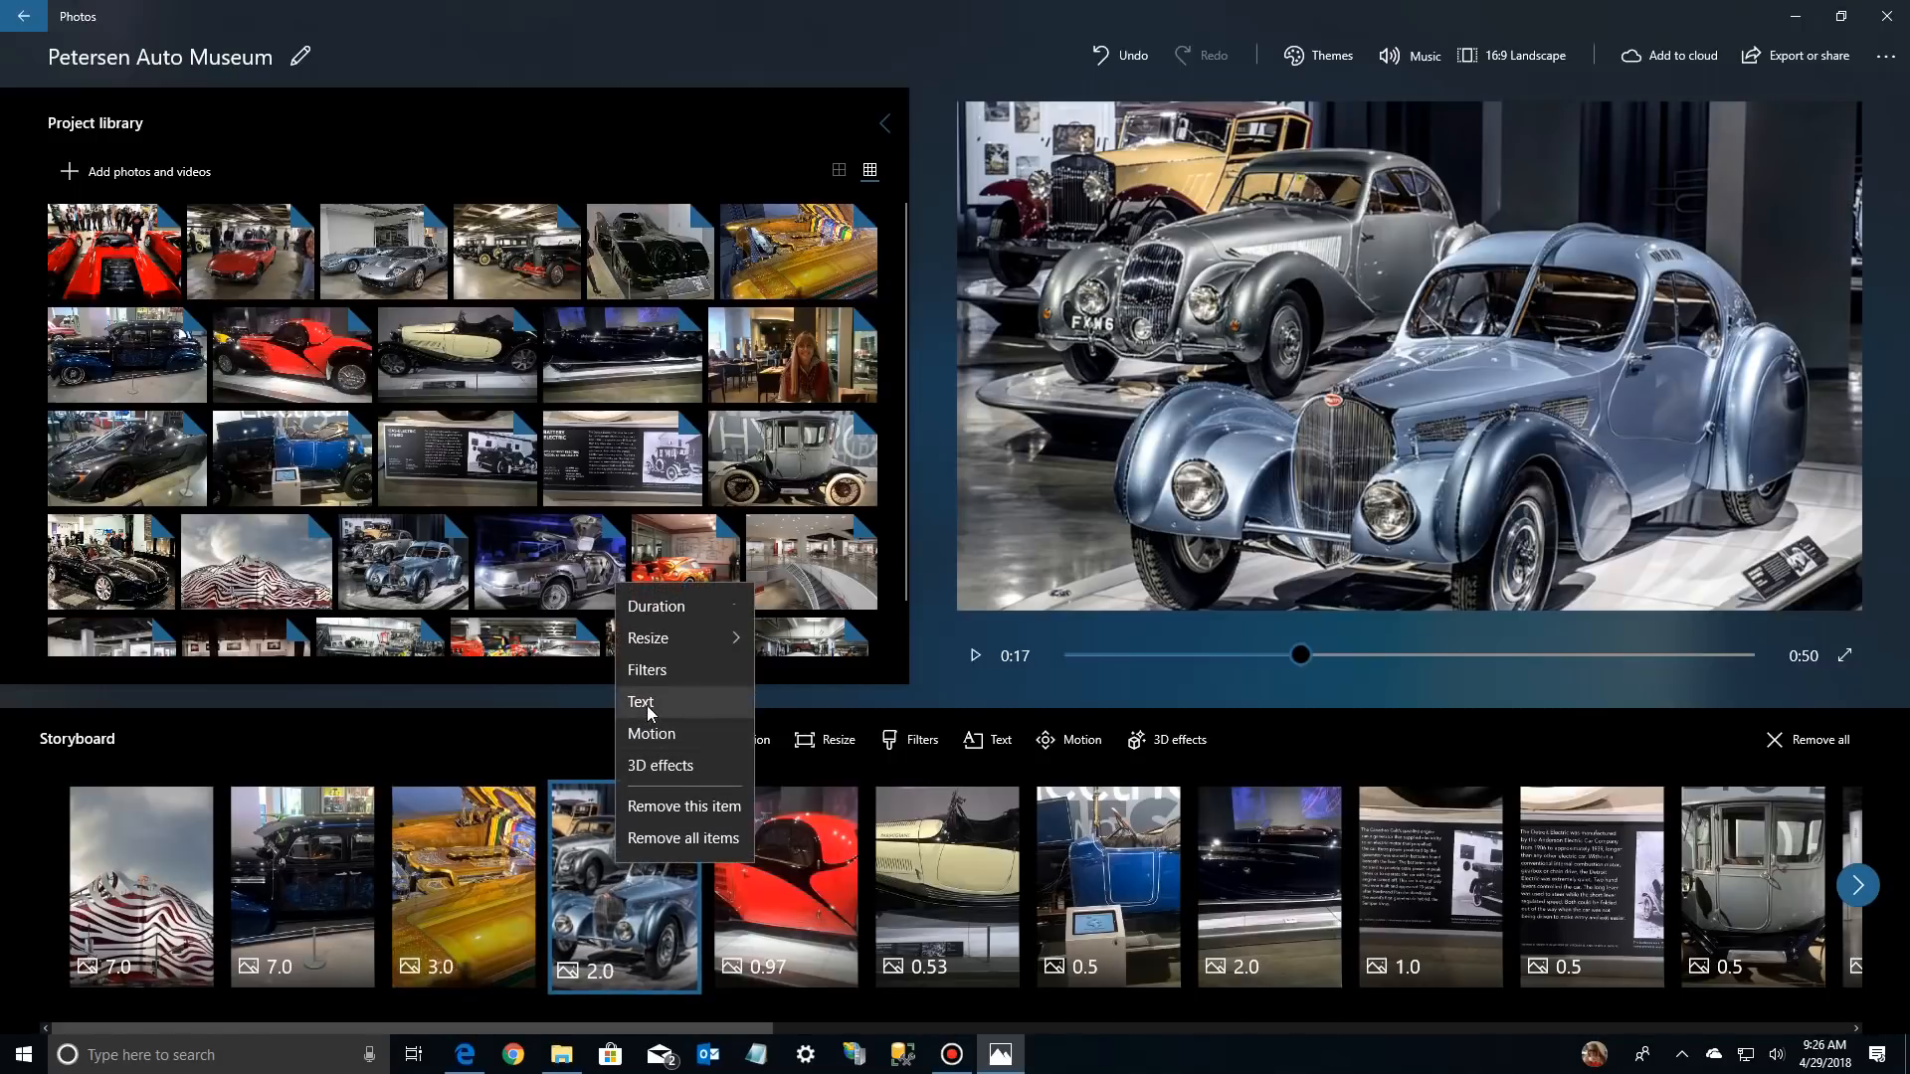
{"action": "left_click", "coordinate": [659, 704]}
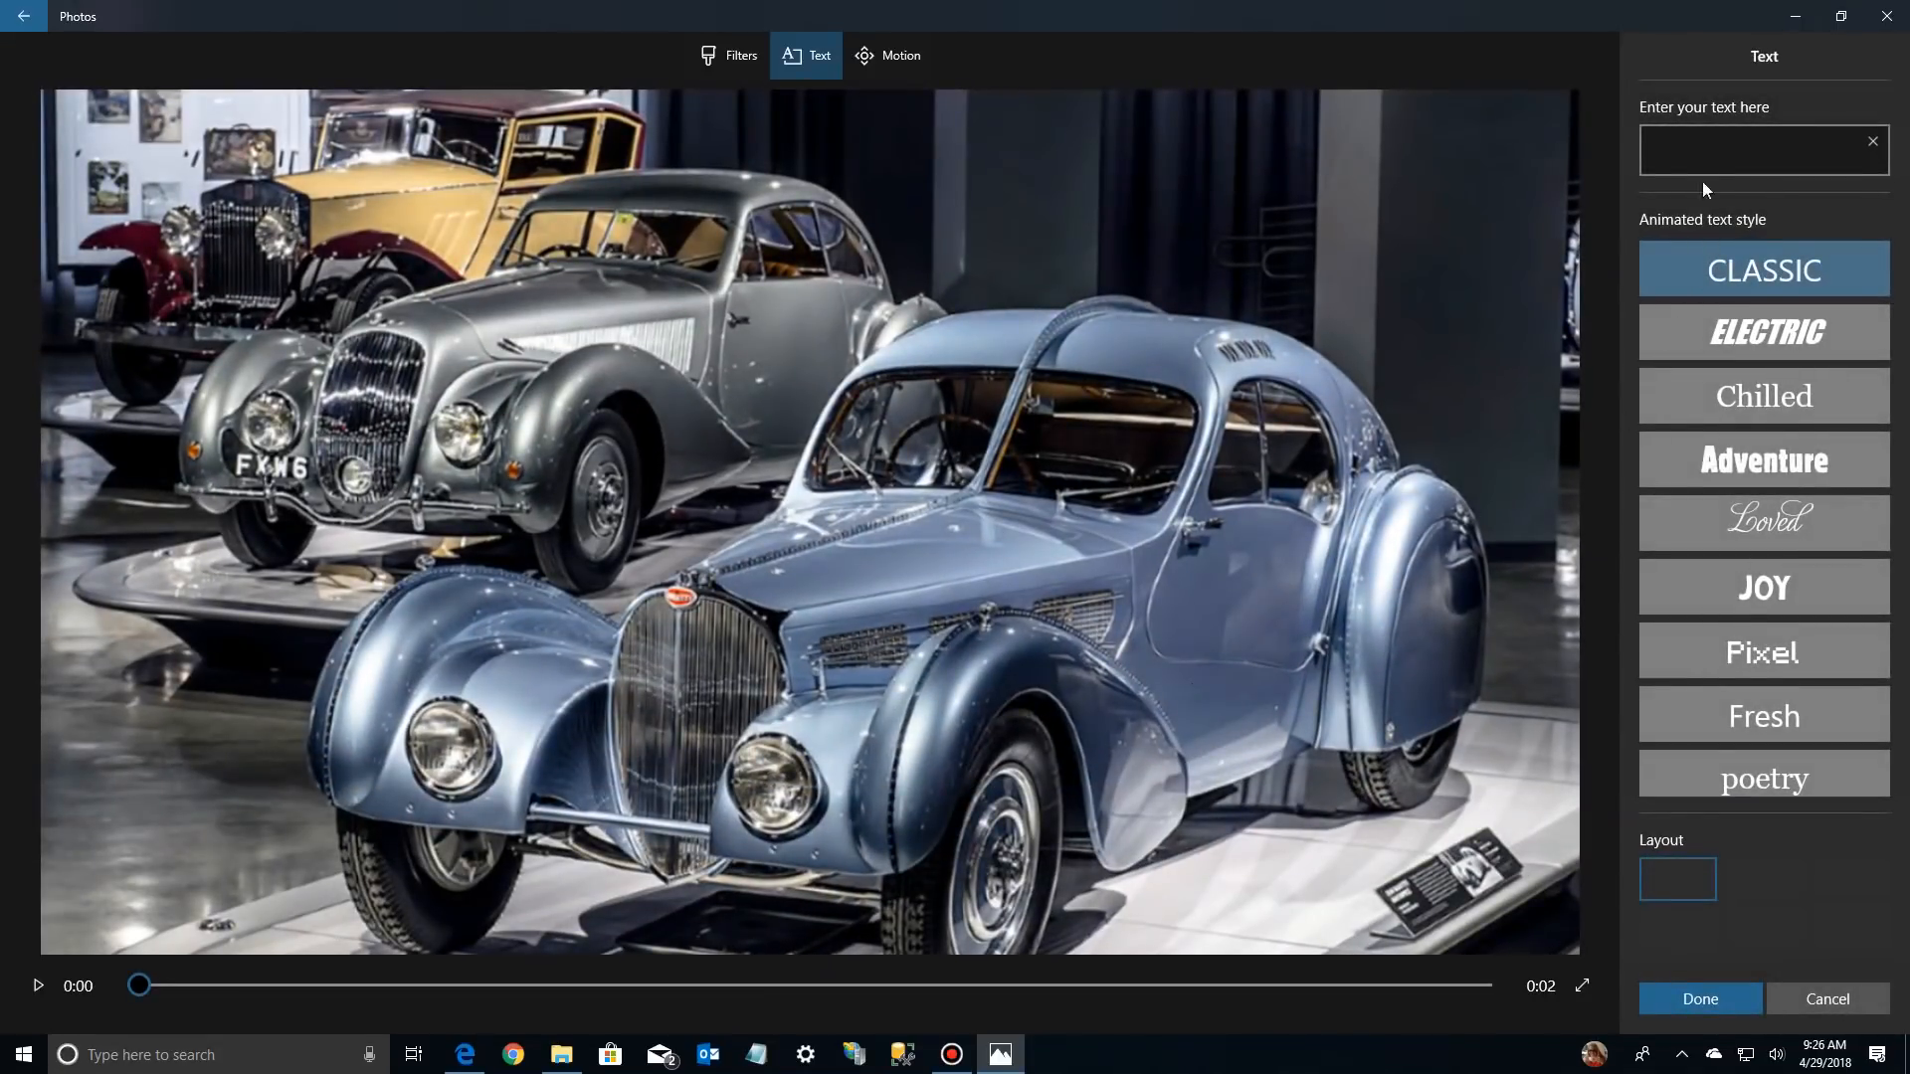
{"action": "left_click", "coordinate": [1694, 151]}
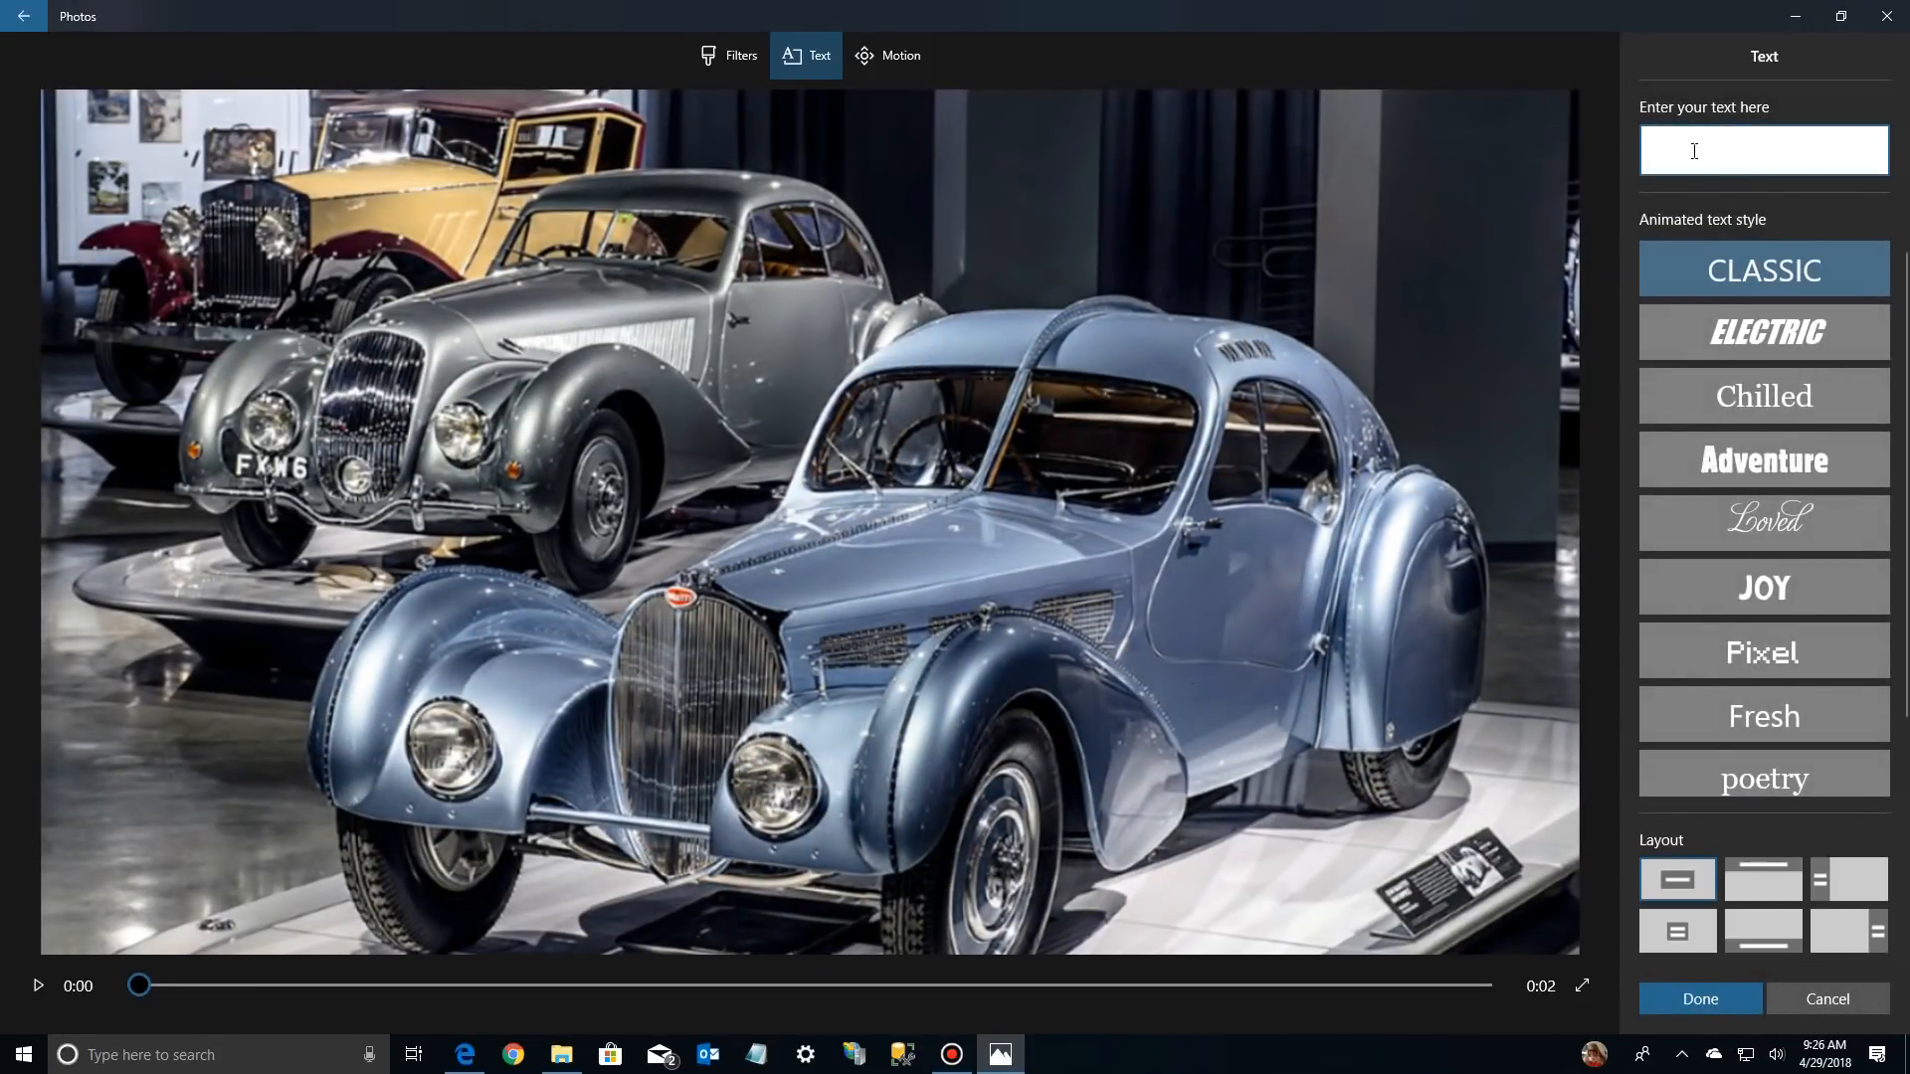
{"action": "type", "text": "Old "}
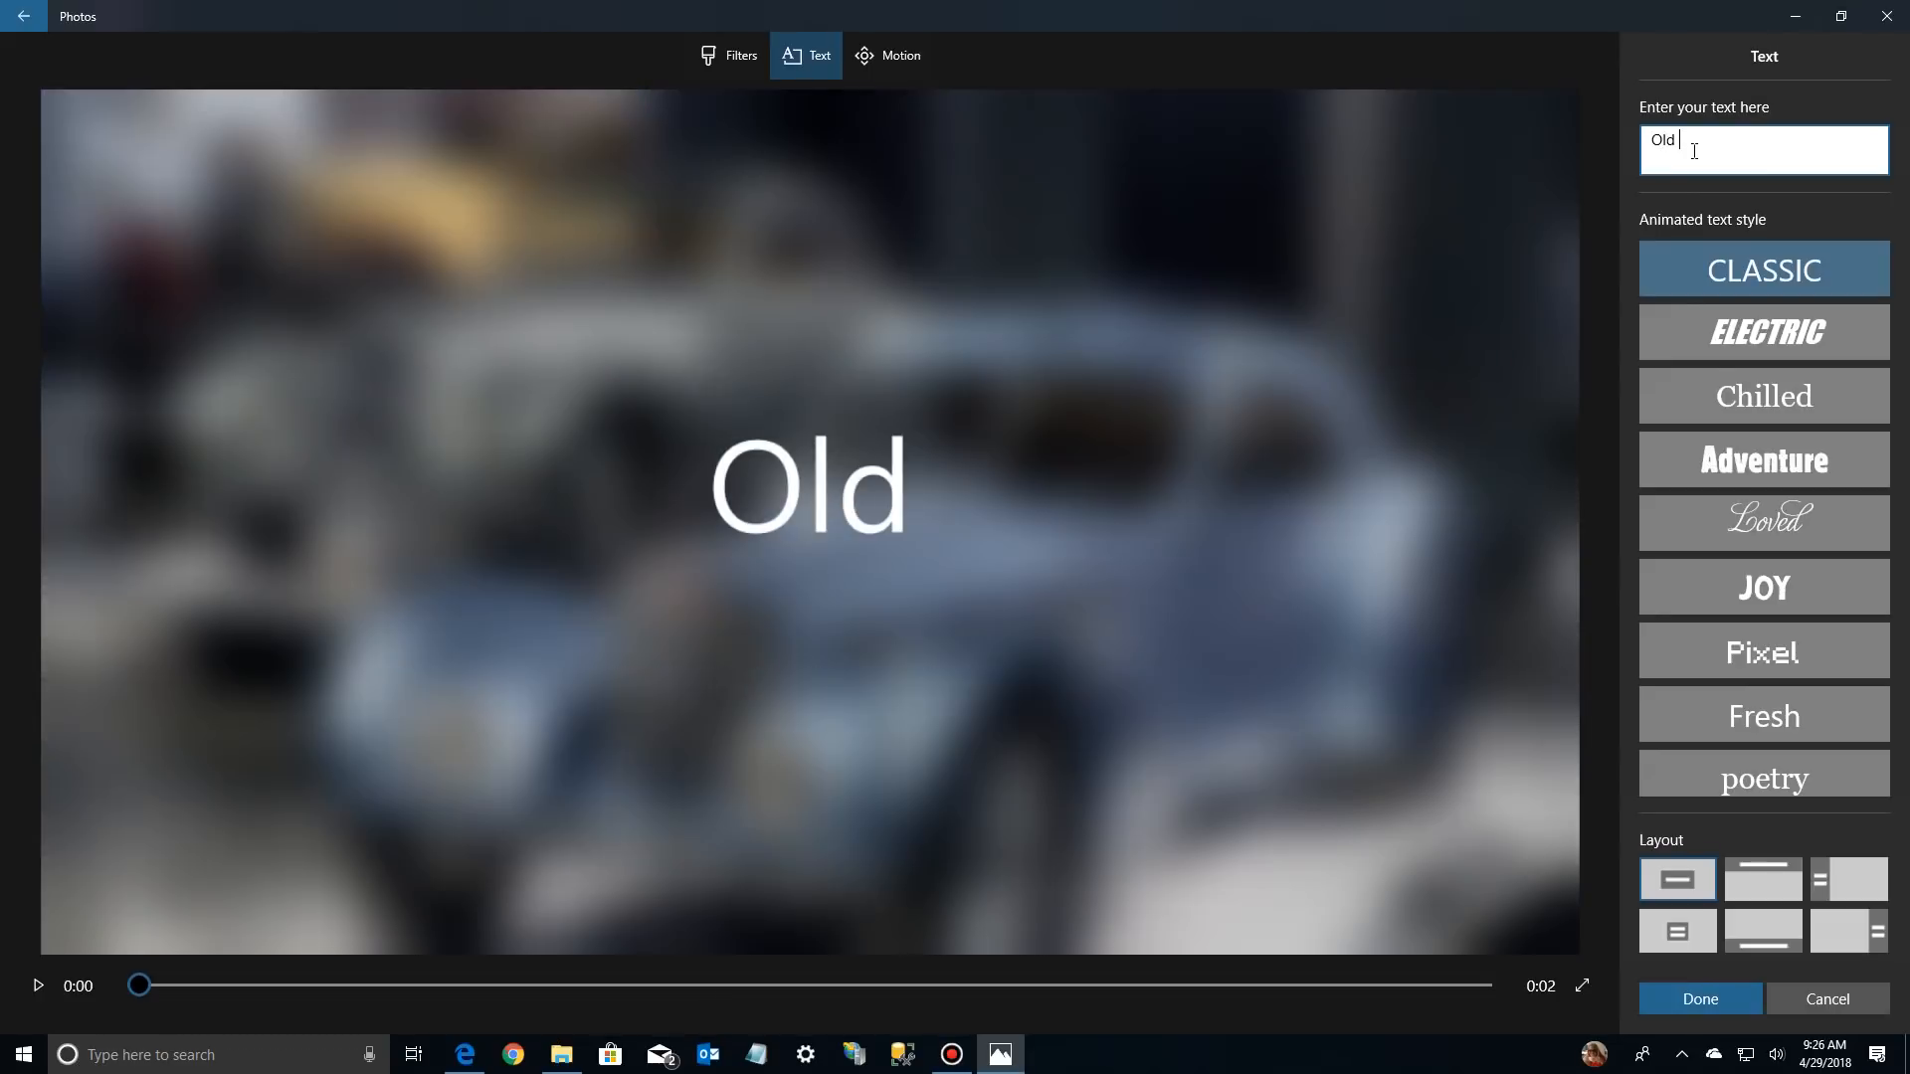
{"action": "type", "text": "Stykl"}
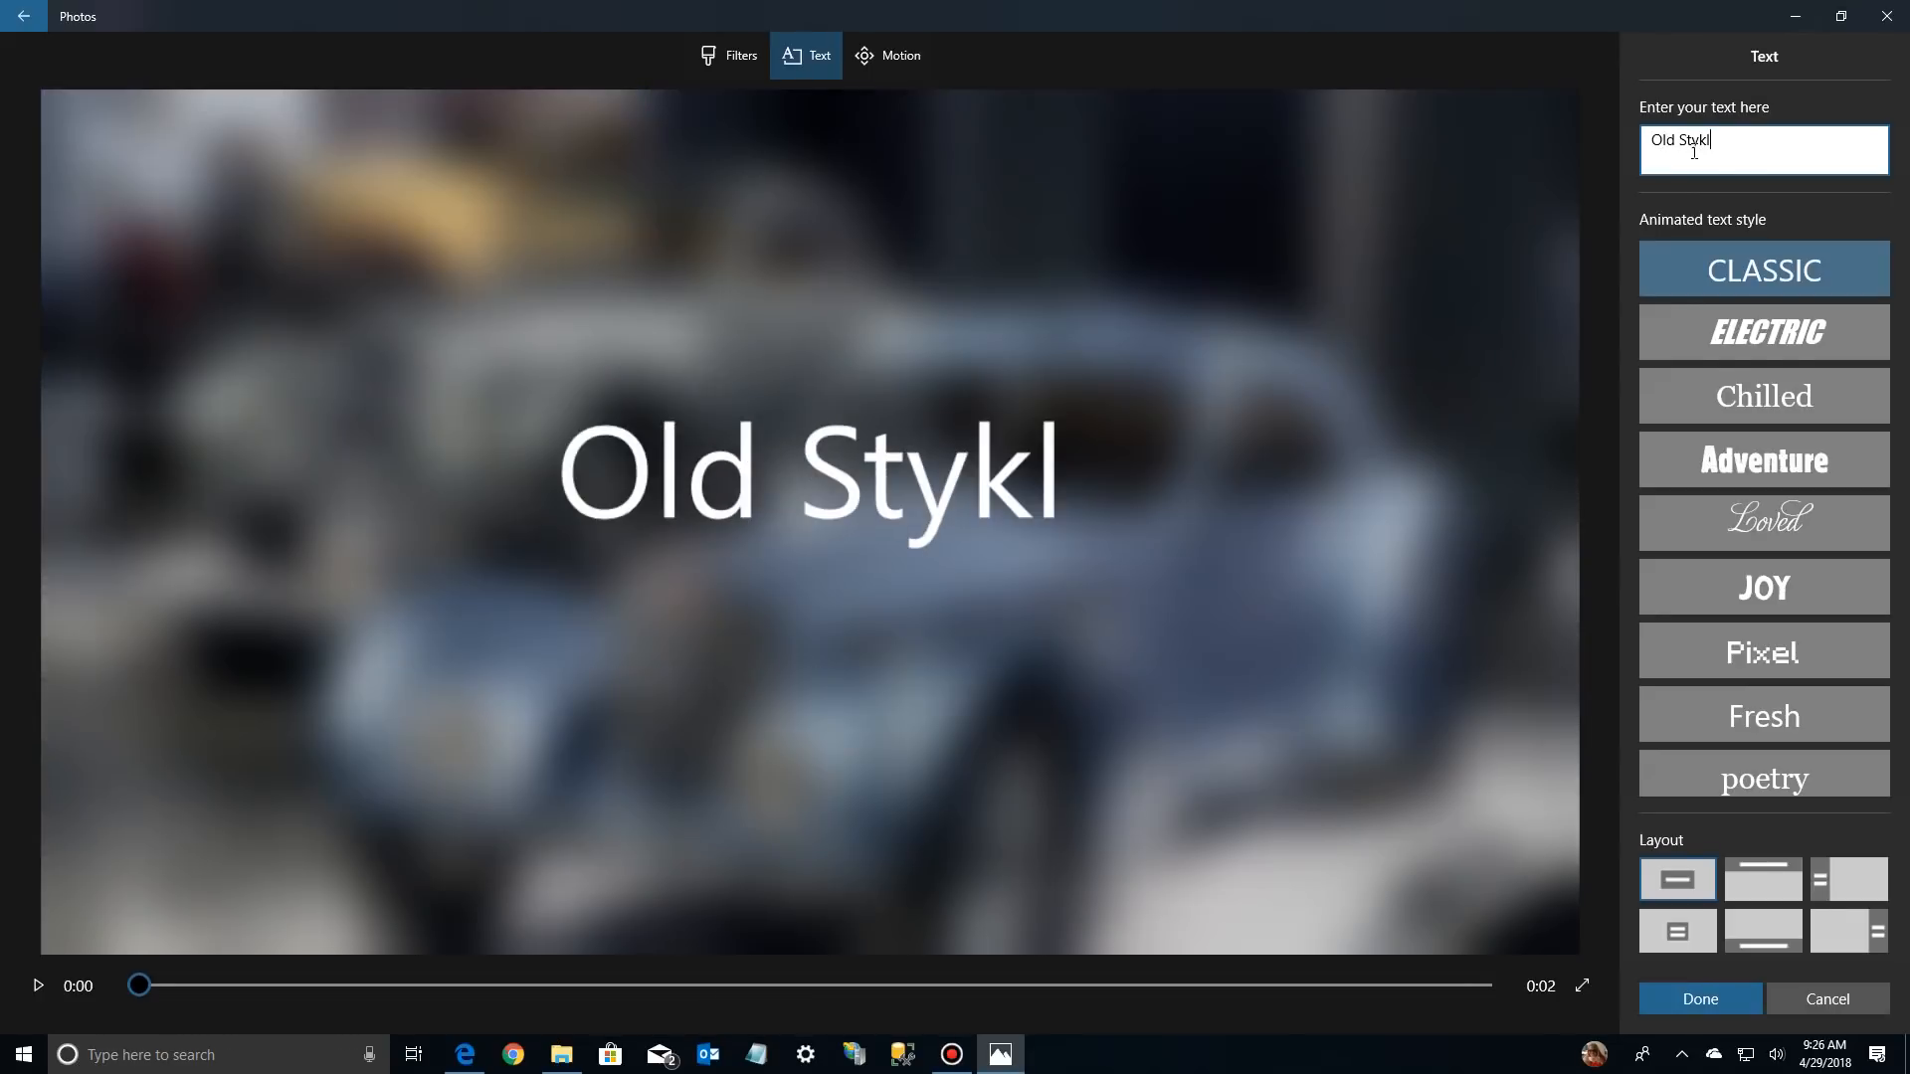
{"action": "key", "text": "BackSpace"}
{"action": "key", "text": "BackSpace"}
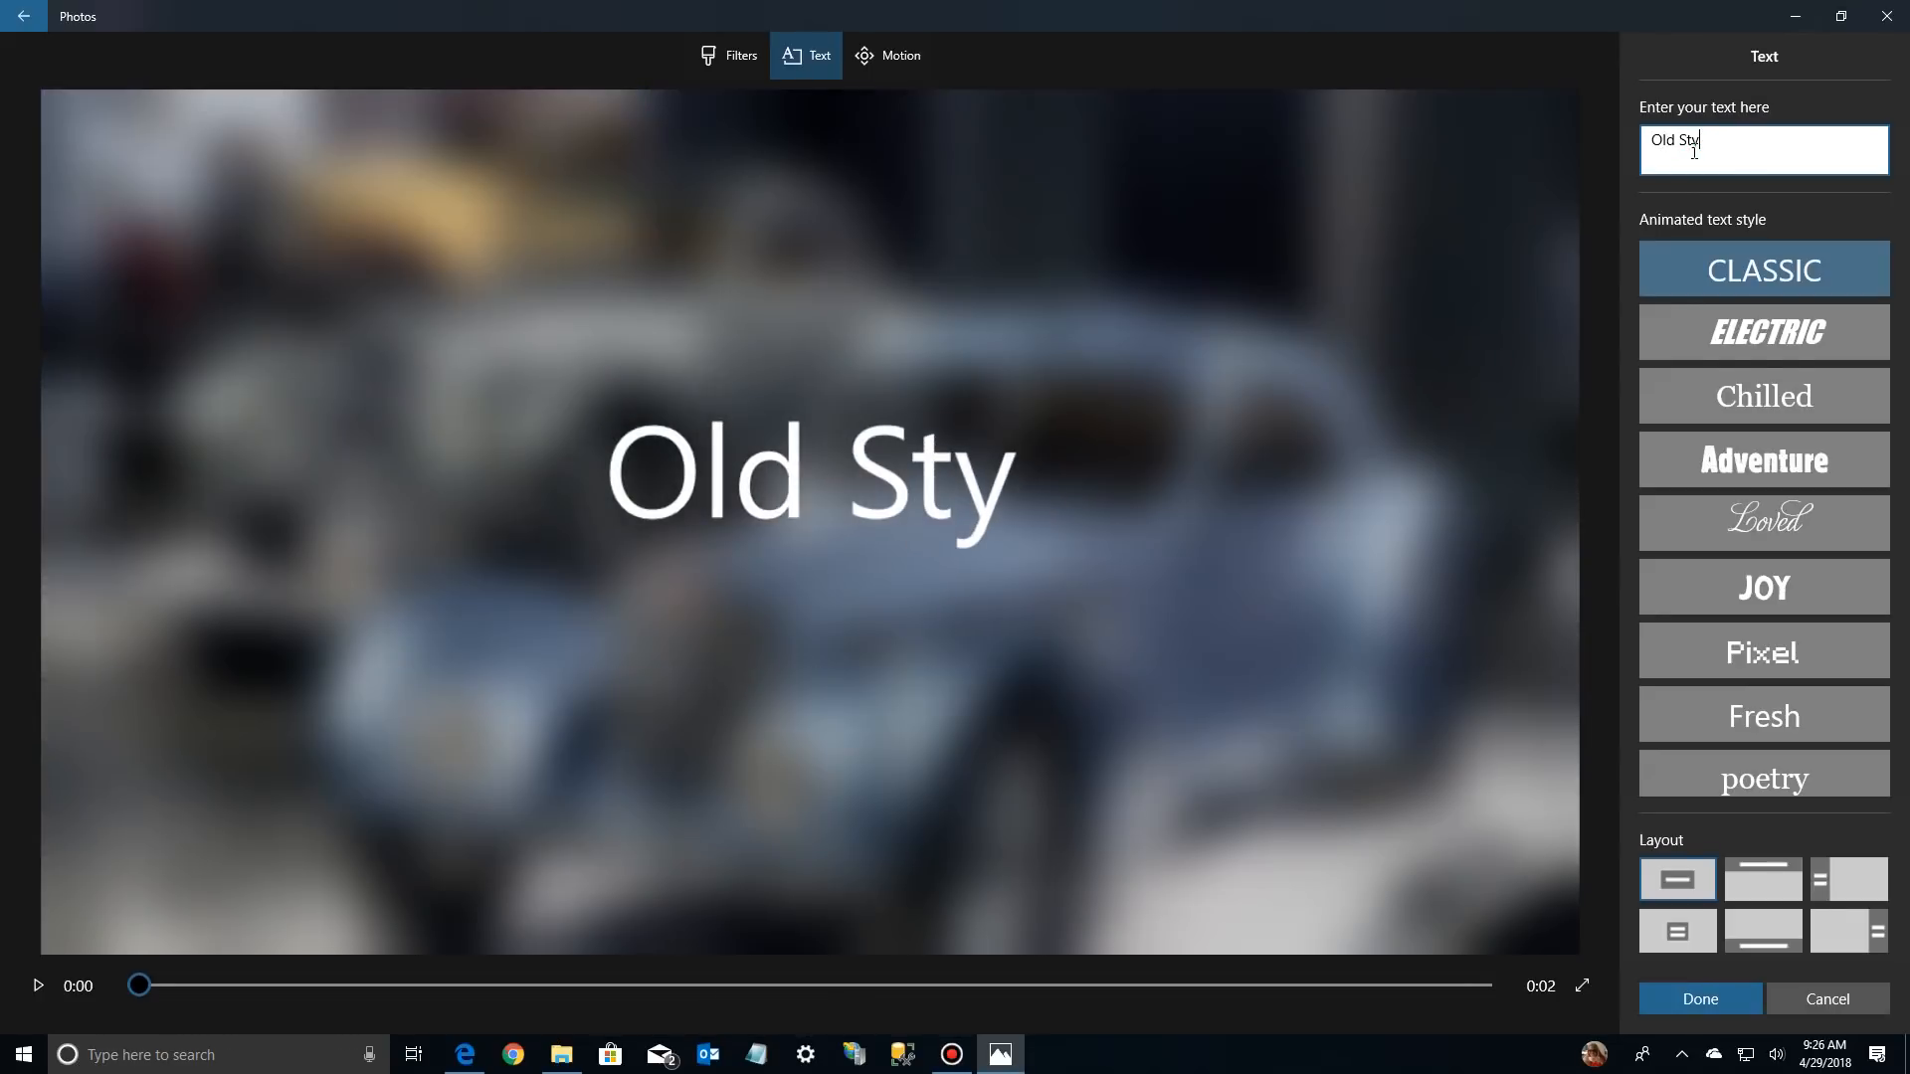
{"action": "type", "text": "le"}
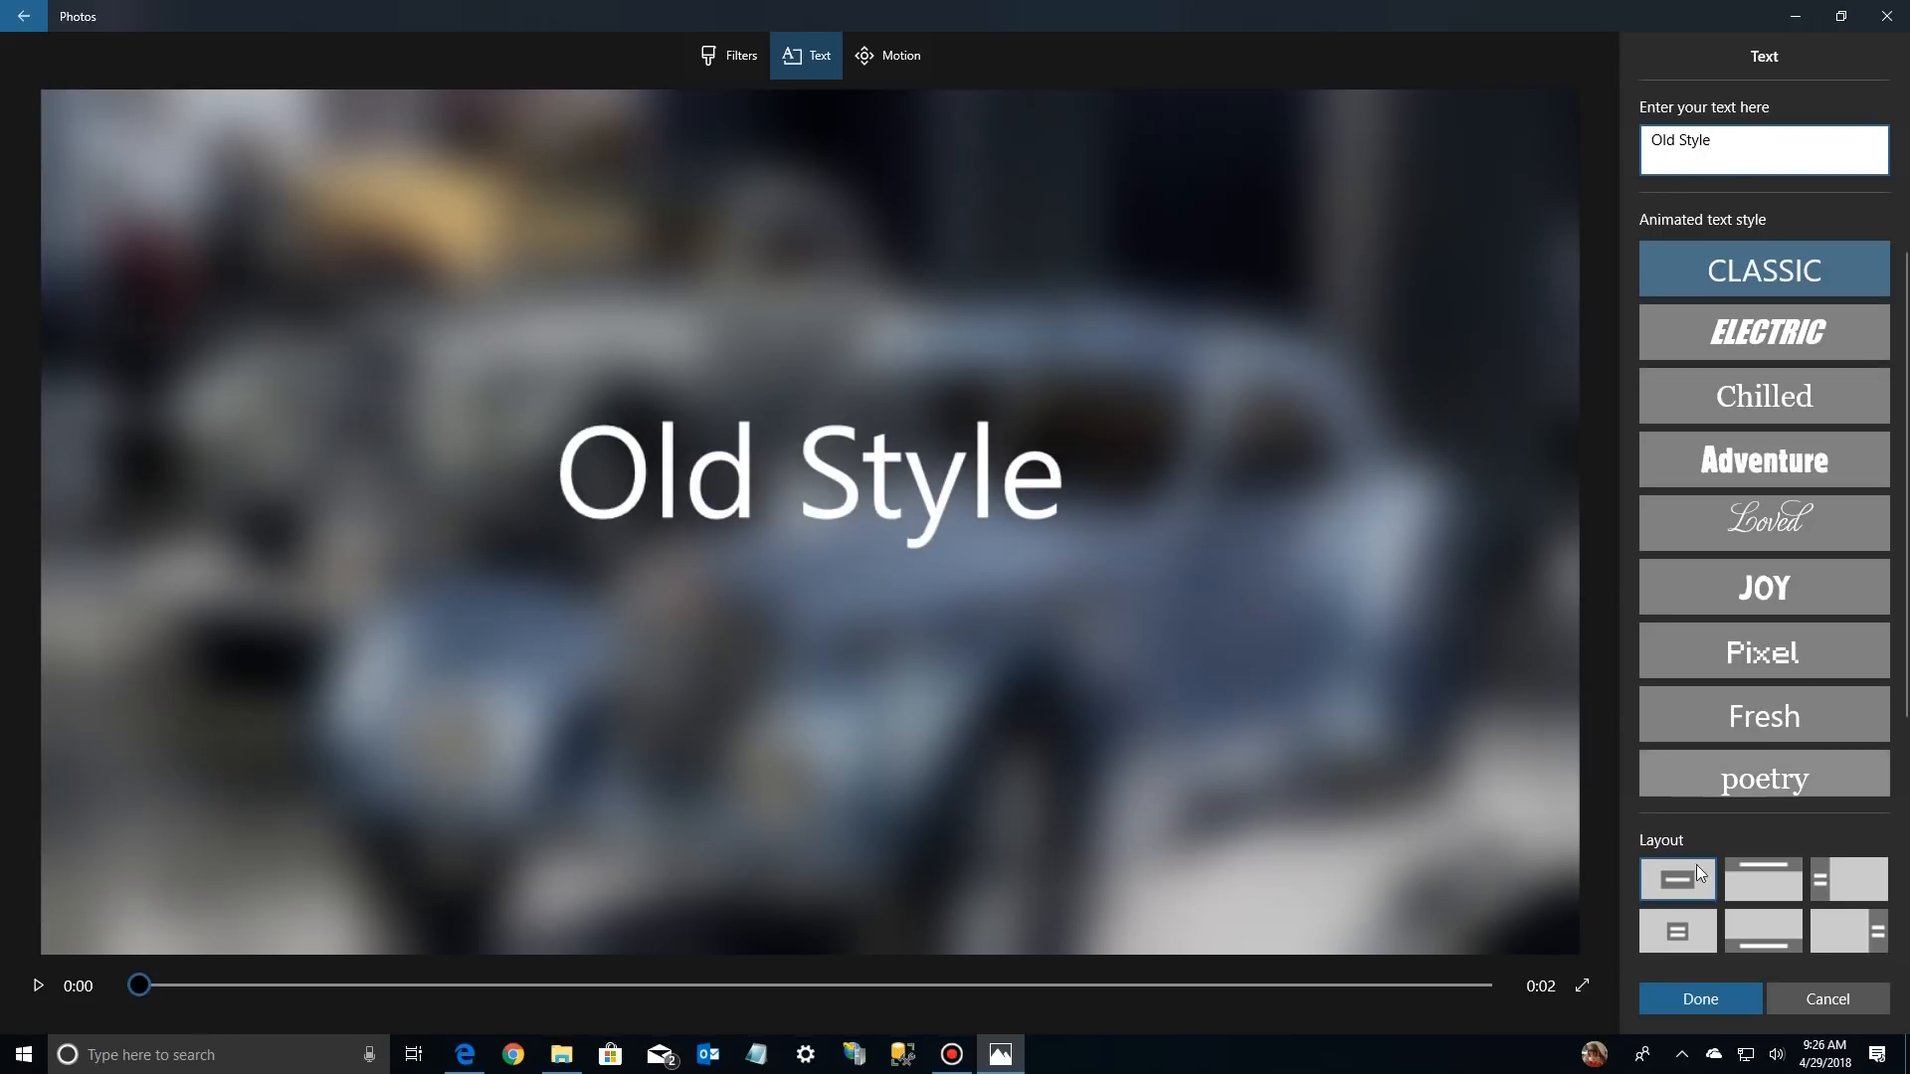
Try the Title 2 layout for the "Old Style" text, apply the Bottom layout and save the text
{"action": "left_click", "coordinate": [1685, 934]}
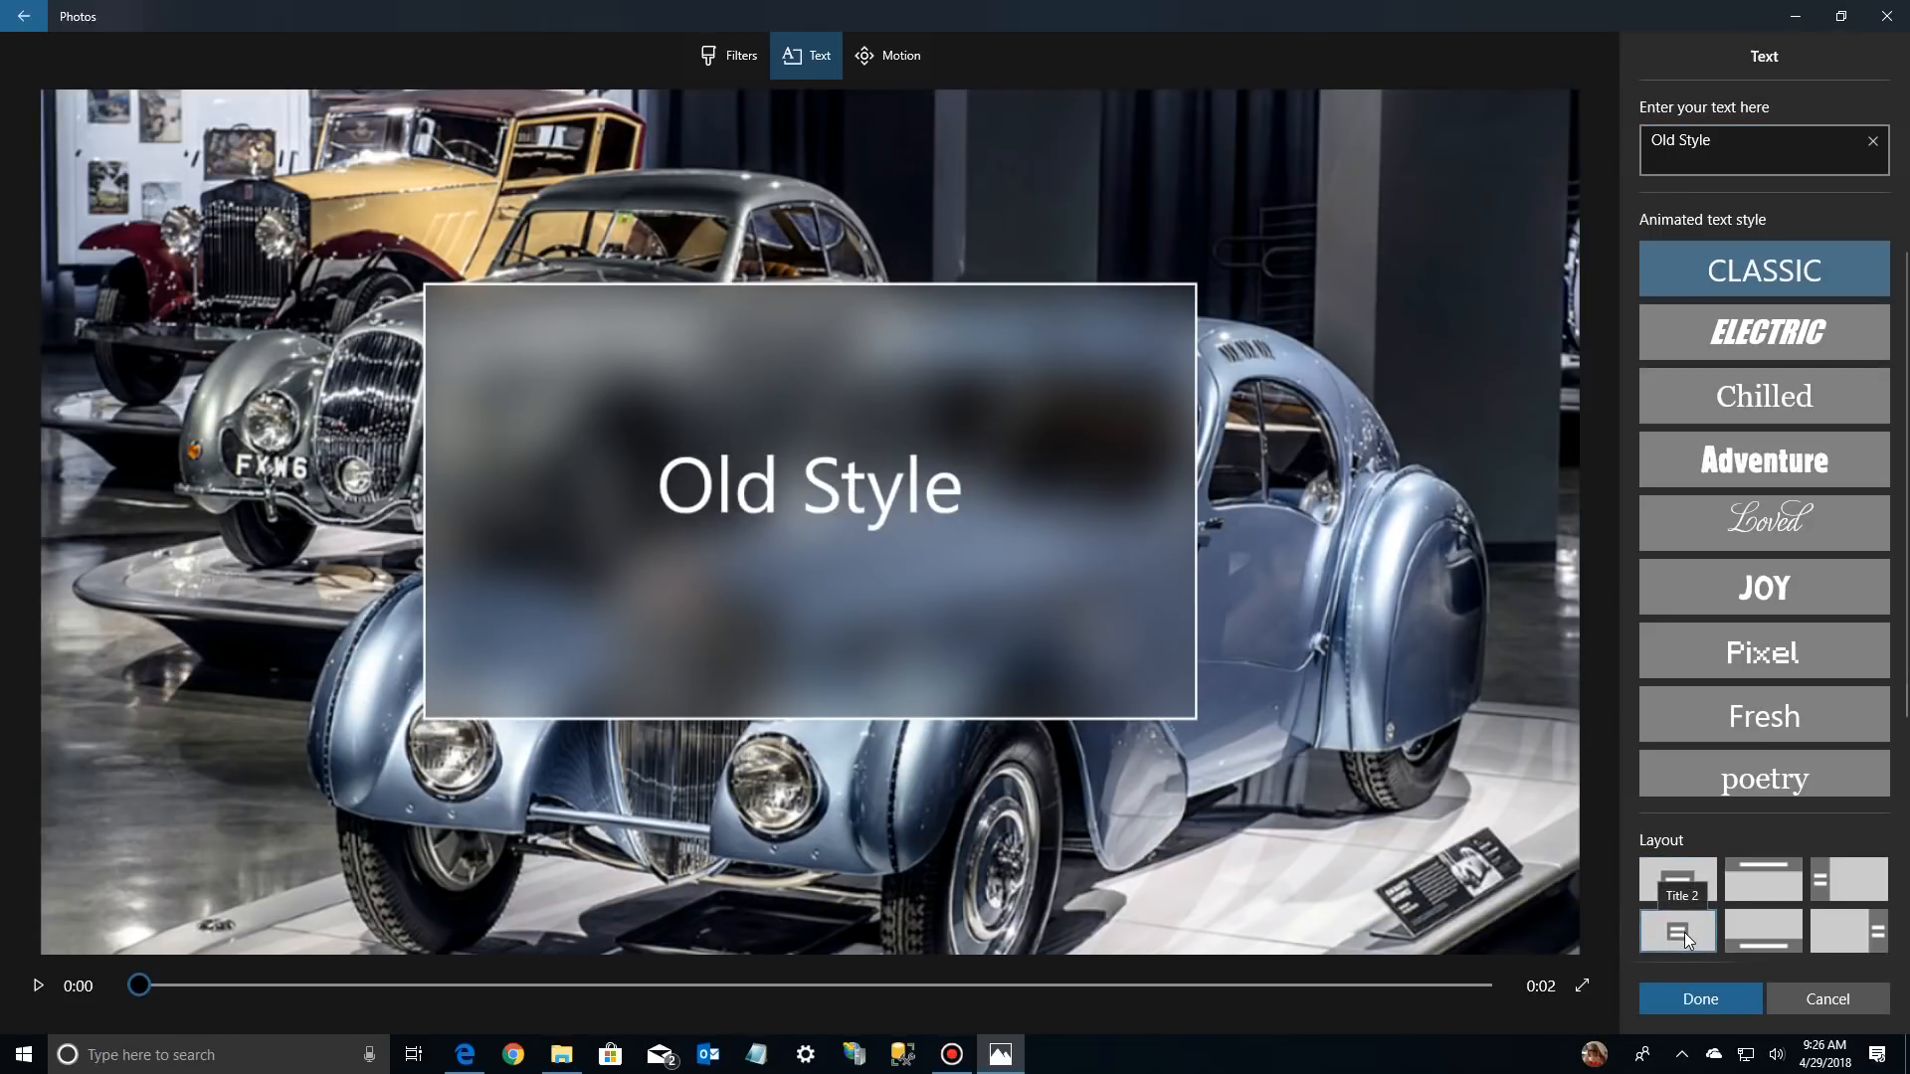
{"action": "left_click", "coordinate": [1747, 927]}
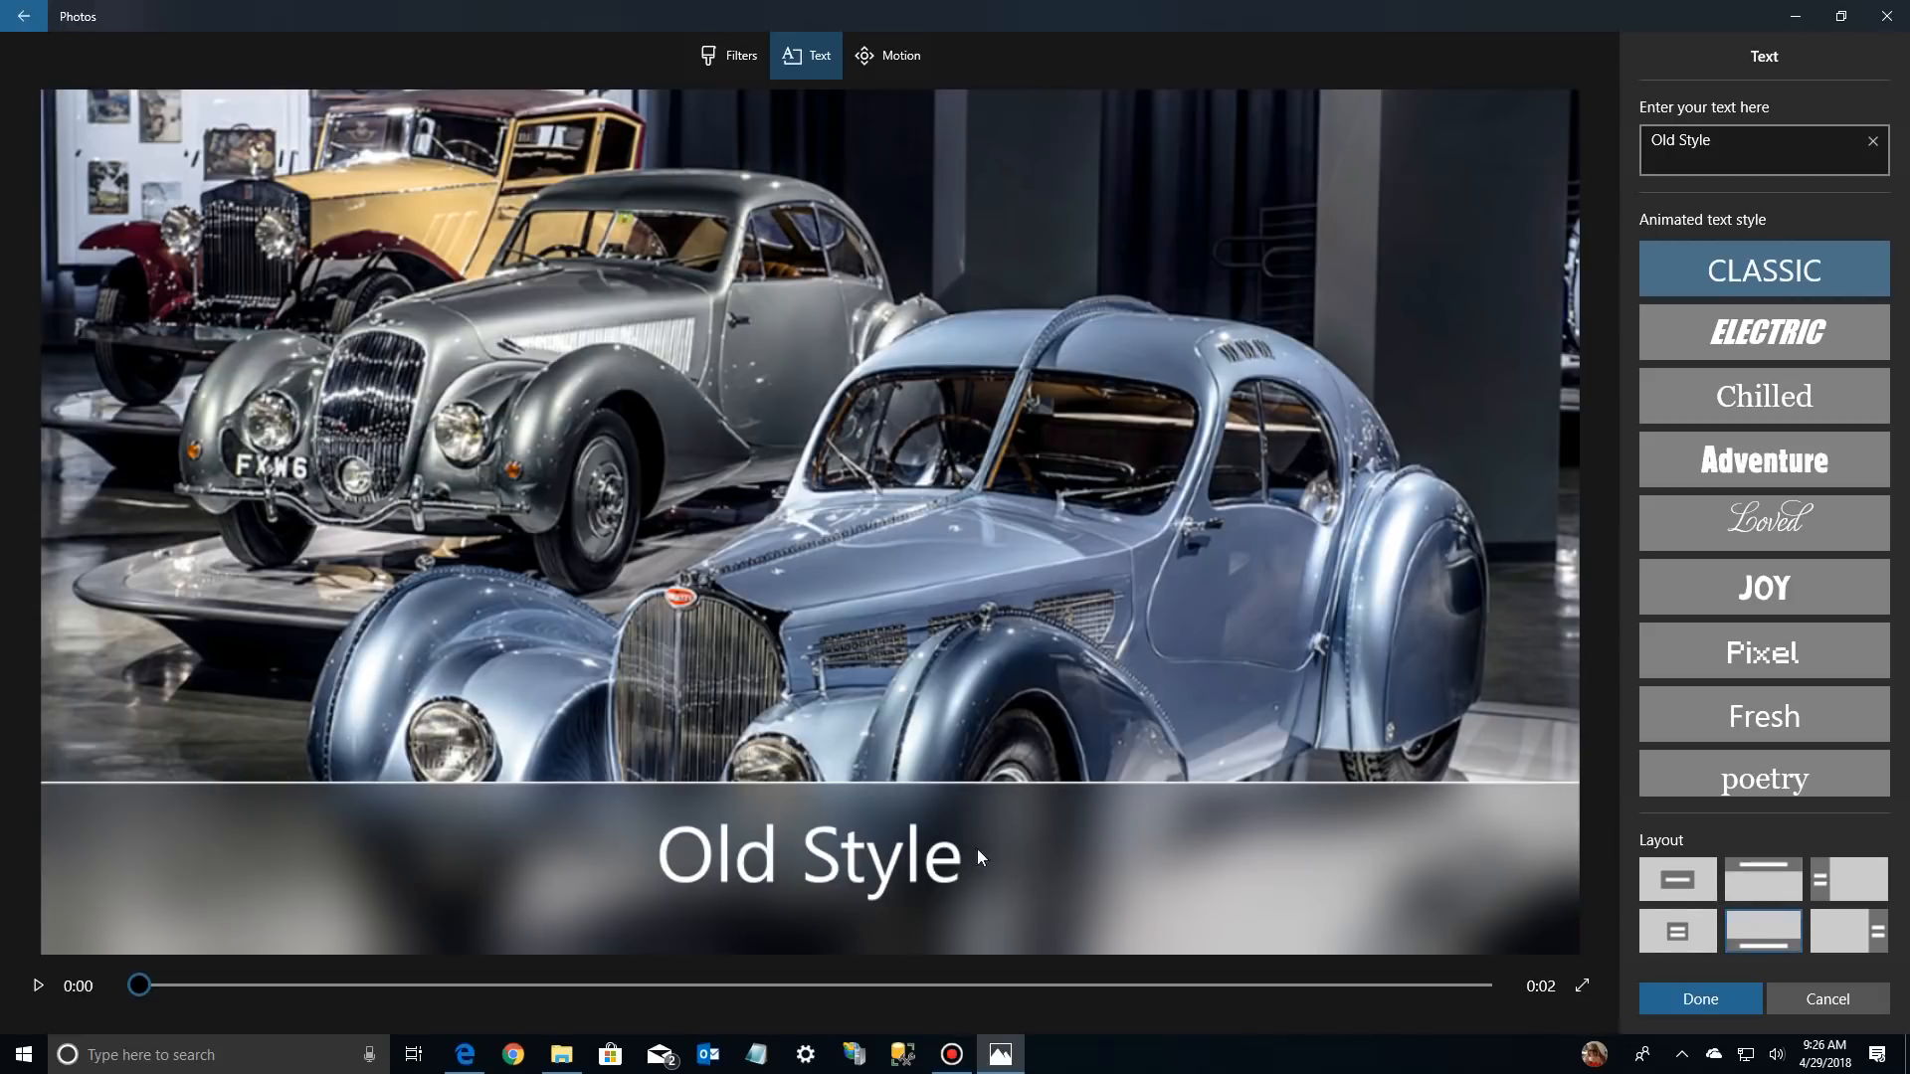
{"action": "left_click", "coordinate": [1687, 999]}
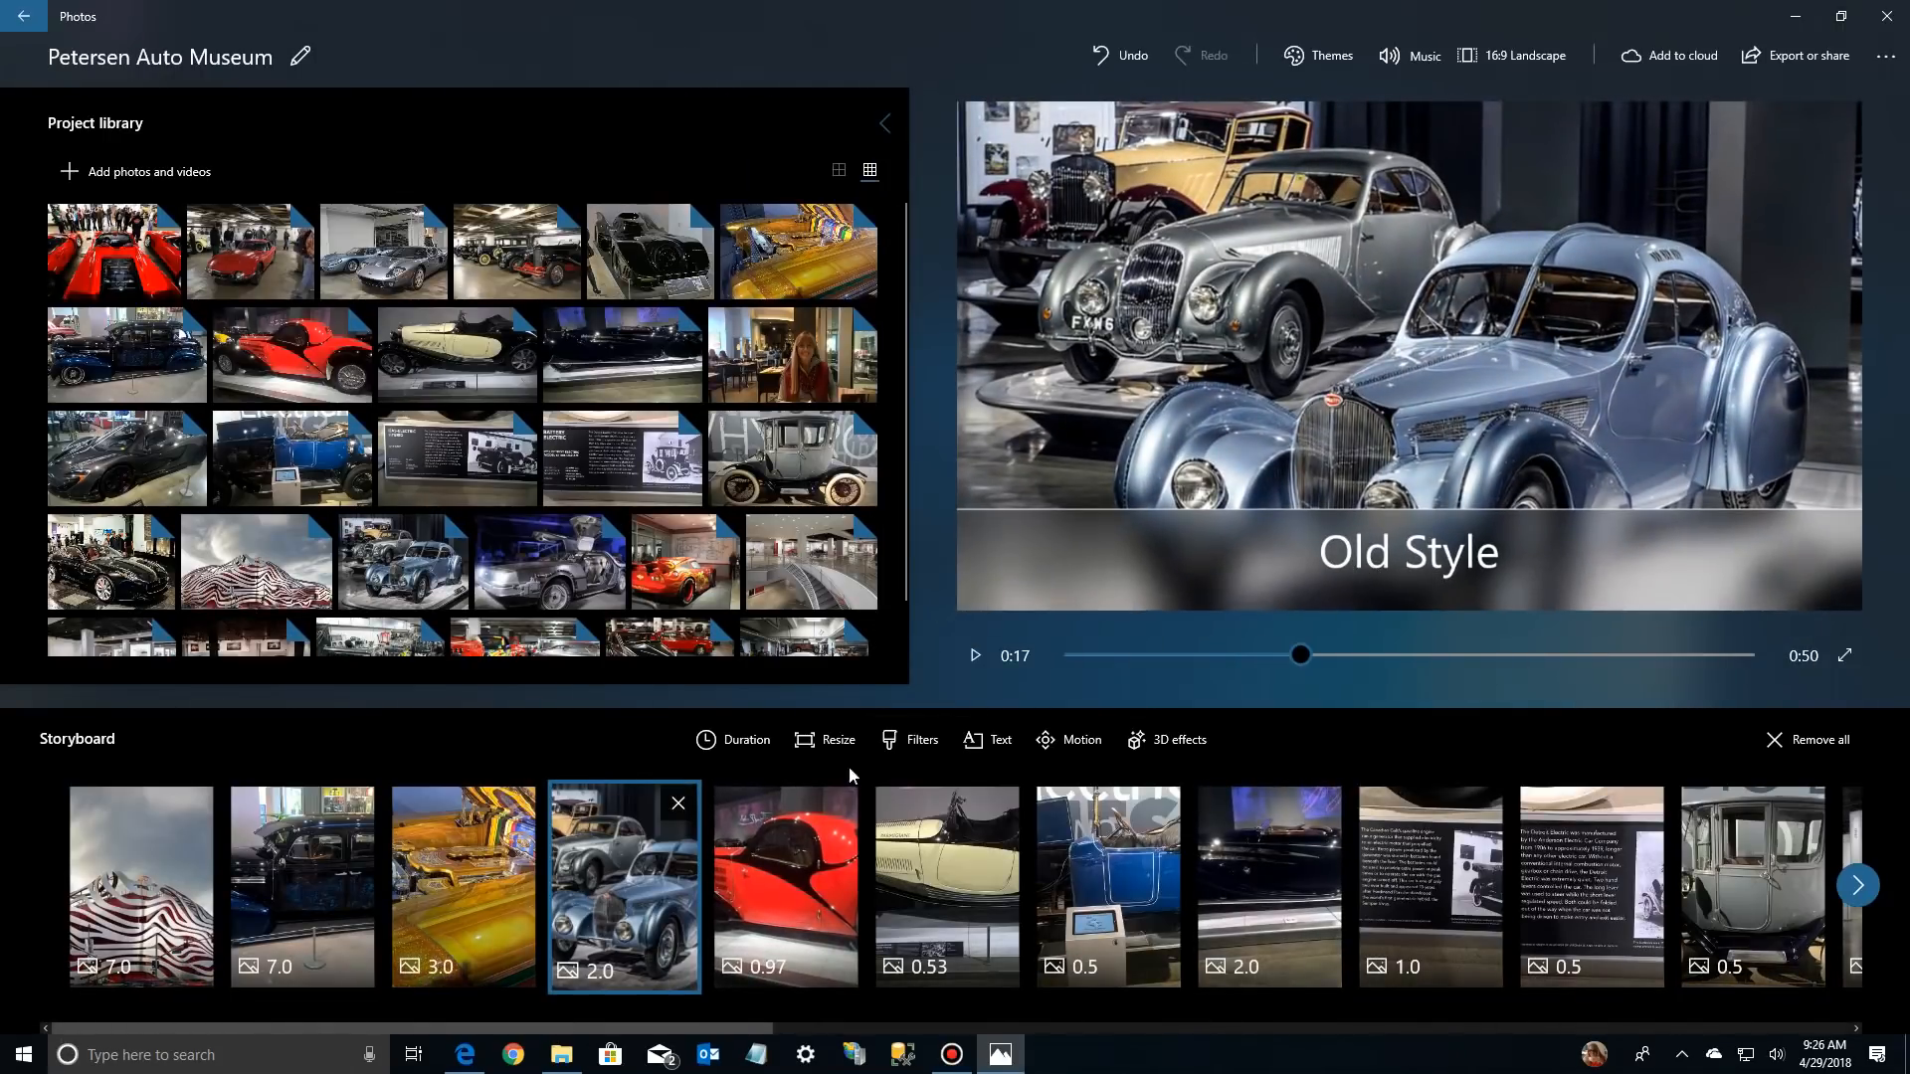
Set the duration of the "Old Style" photo to 7 seconds
{"action": "right_click", "coordinate": [597, 900]}
{"action": "left_click", "coordinate": [636, 646]}
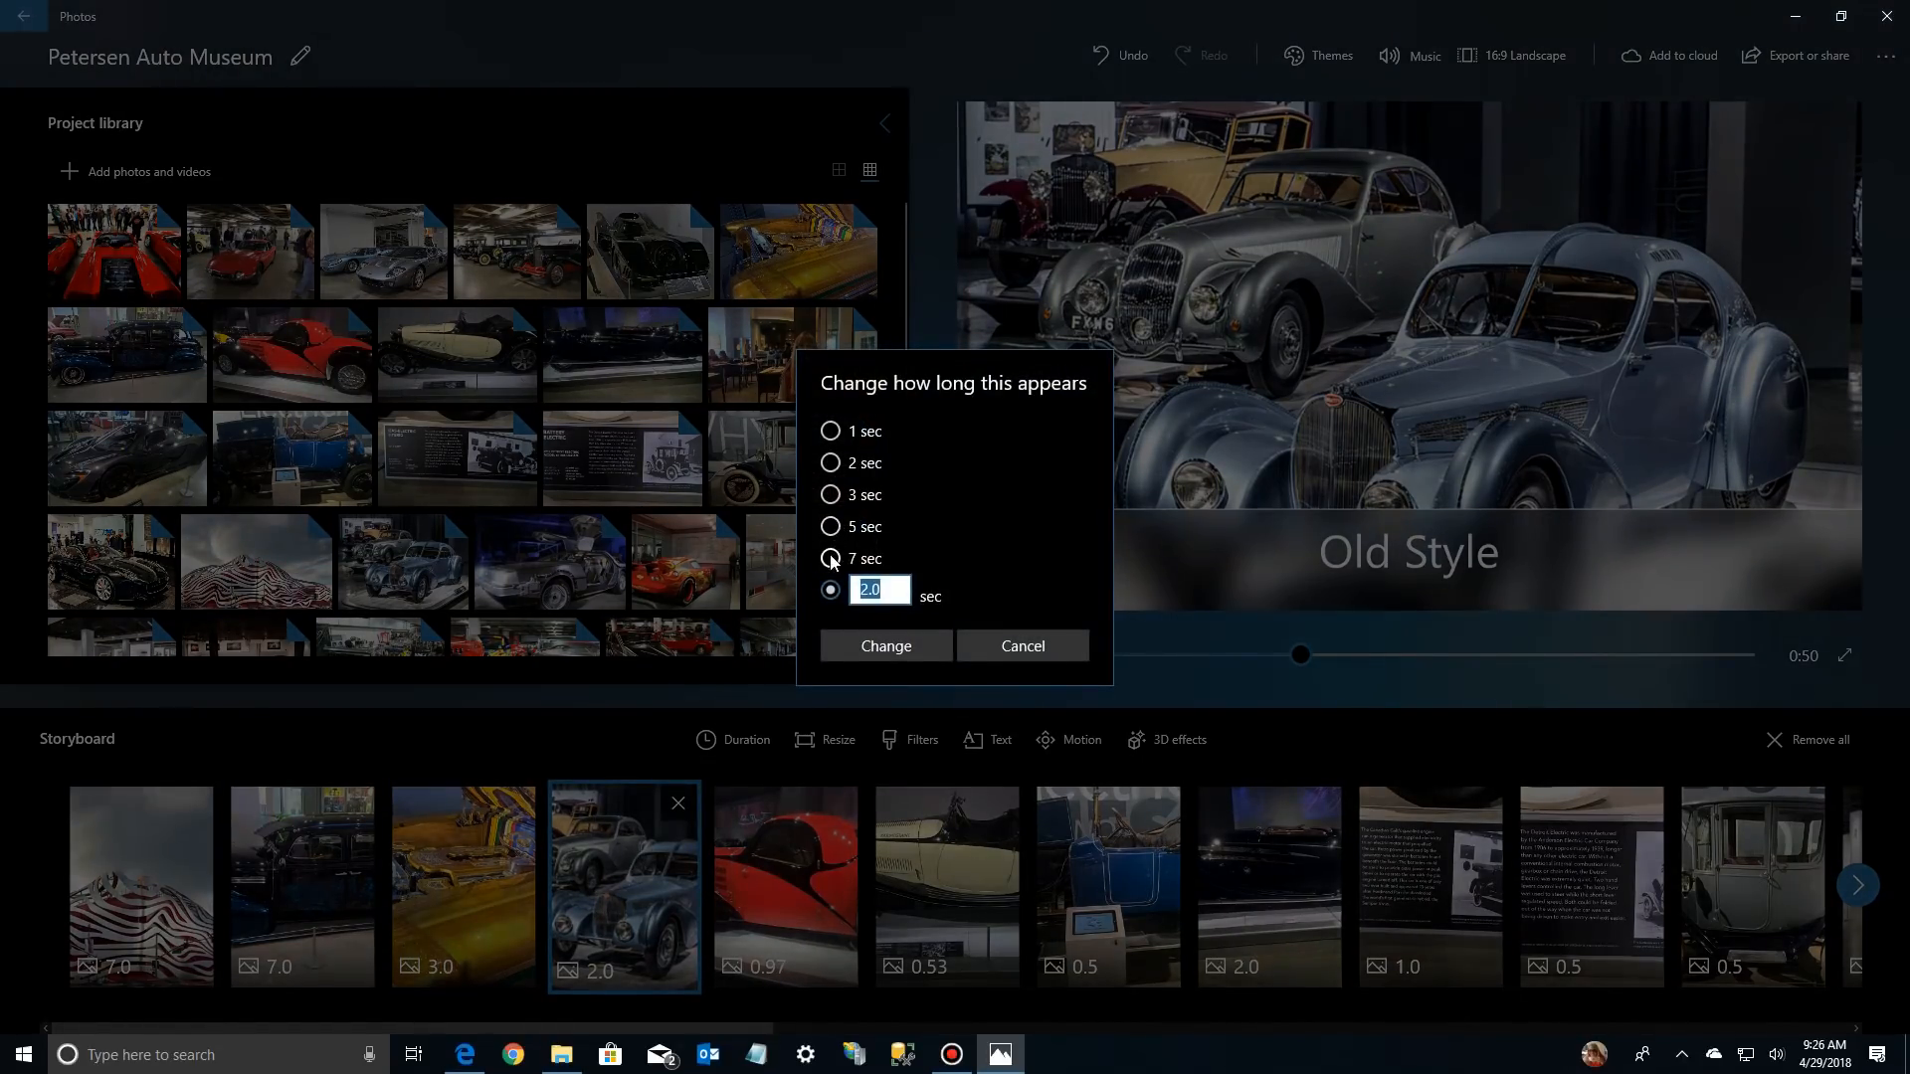
{"action": "left_click", "coordinate": [874, 647]}
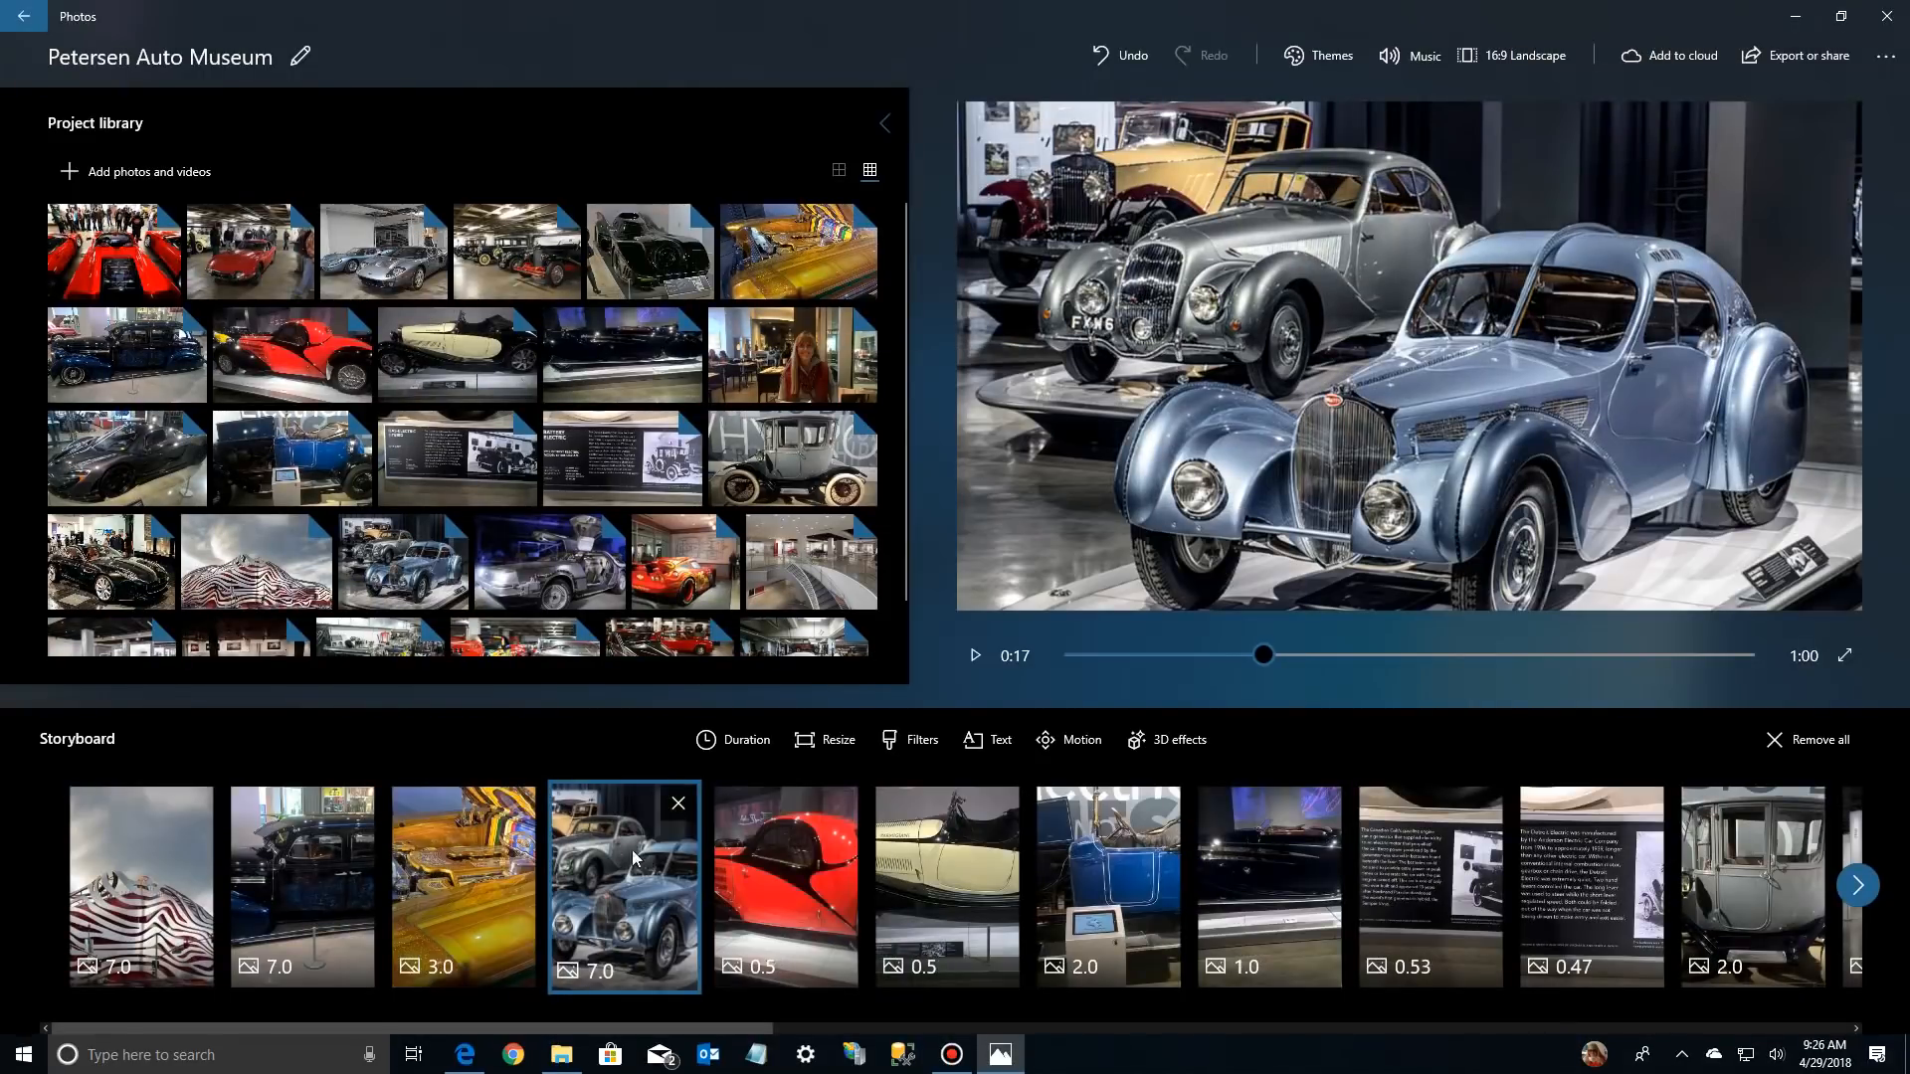
Play the video from the gold car photo through the "Old Style" photo to check its title, then stop playback
{"action": "left_click", "coordinate": [444, 876]}
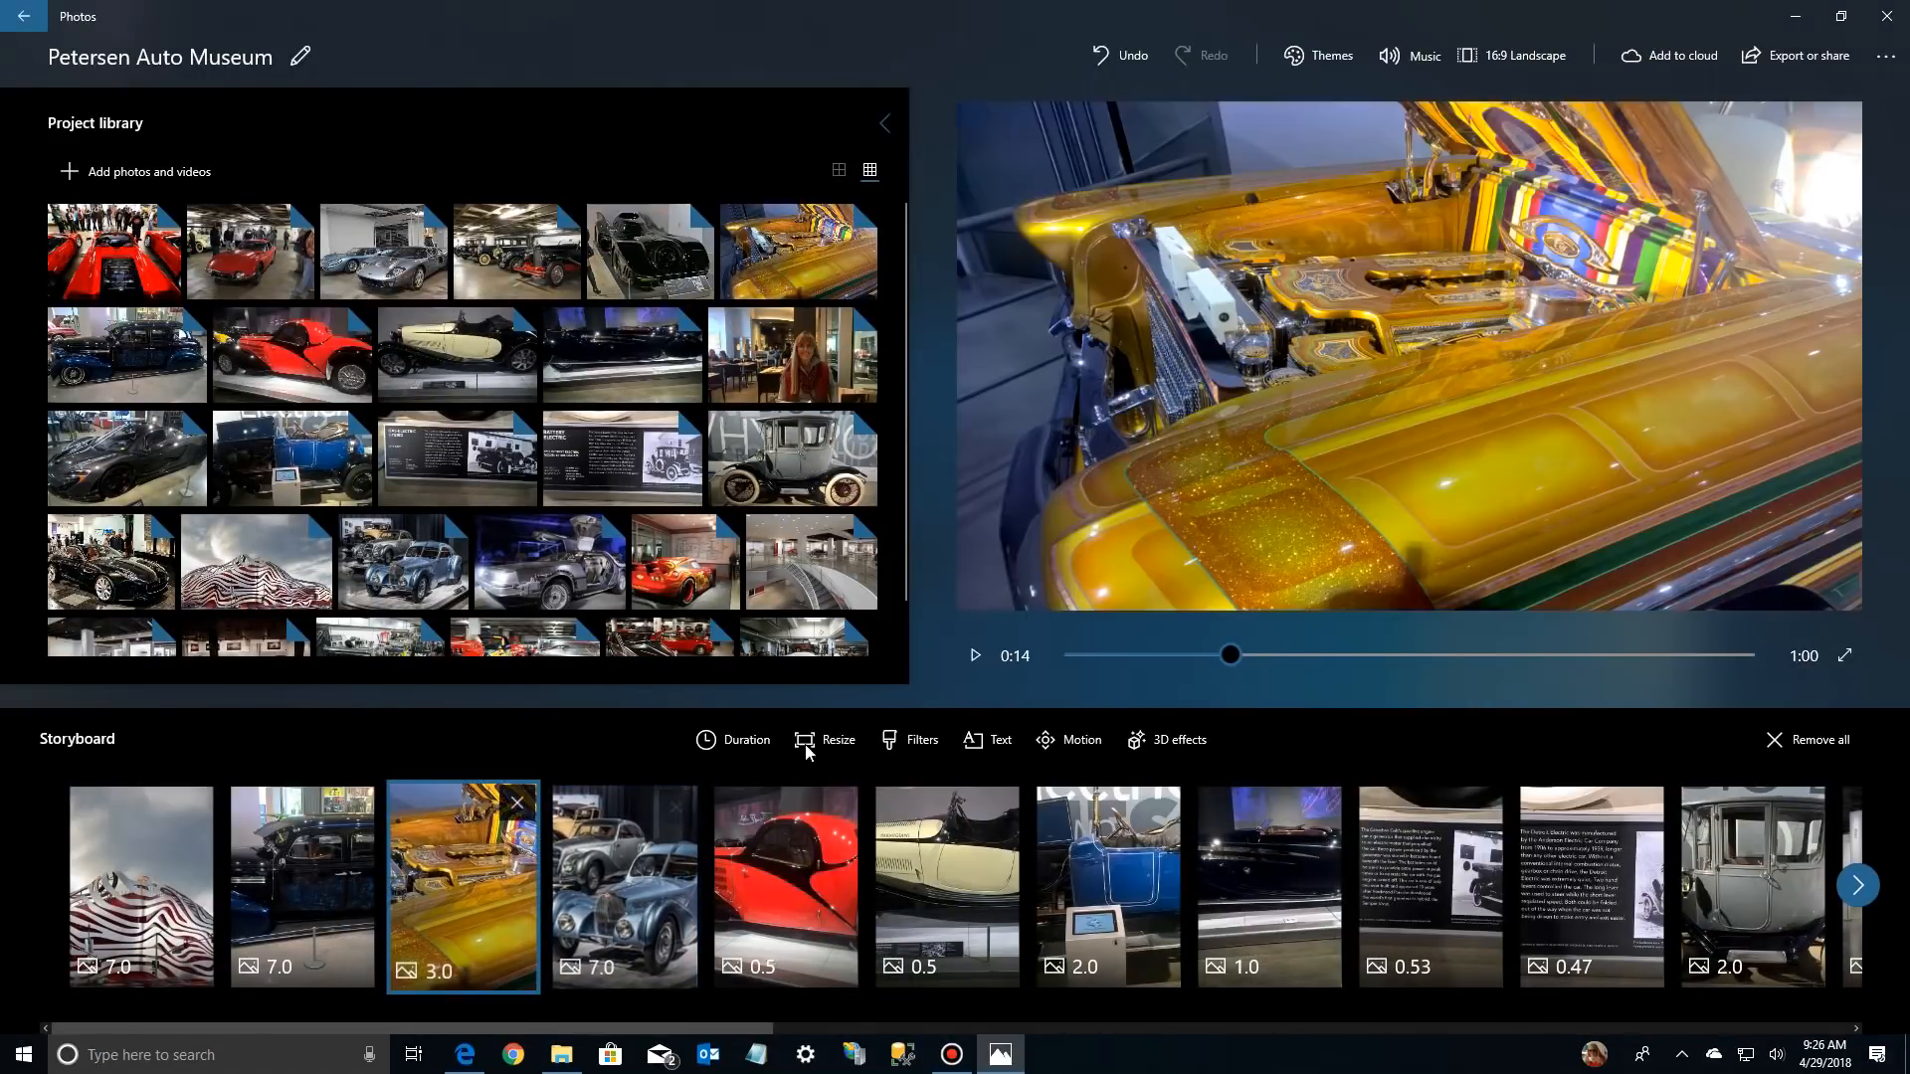
{"action": "left_click", "coordinate": [976, 656]}
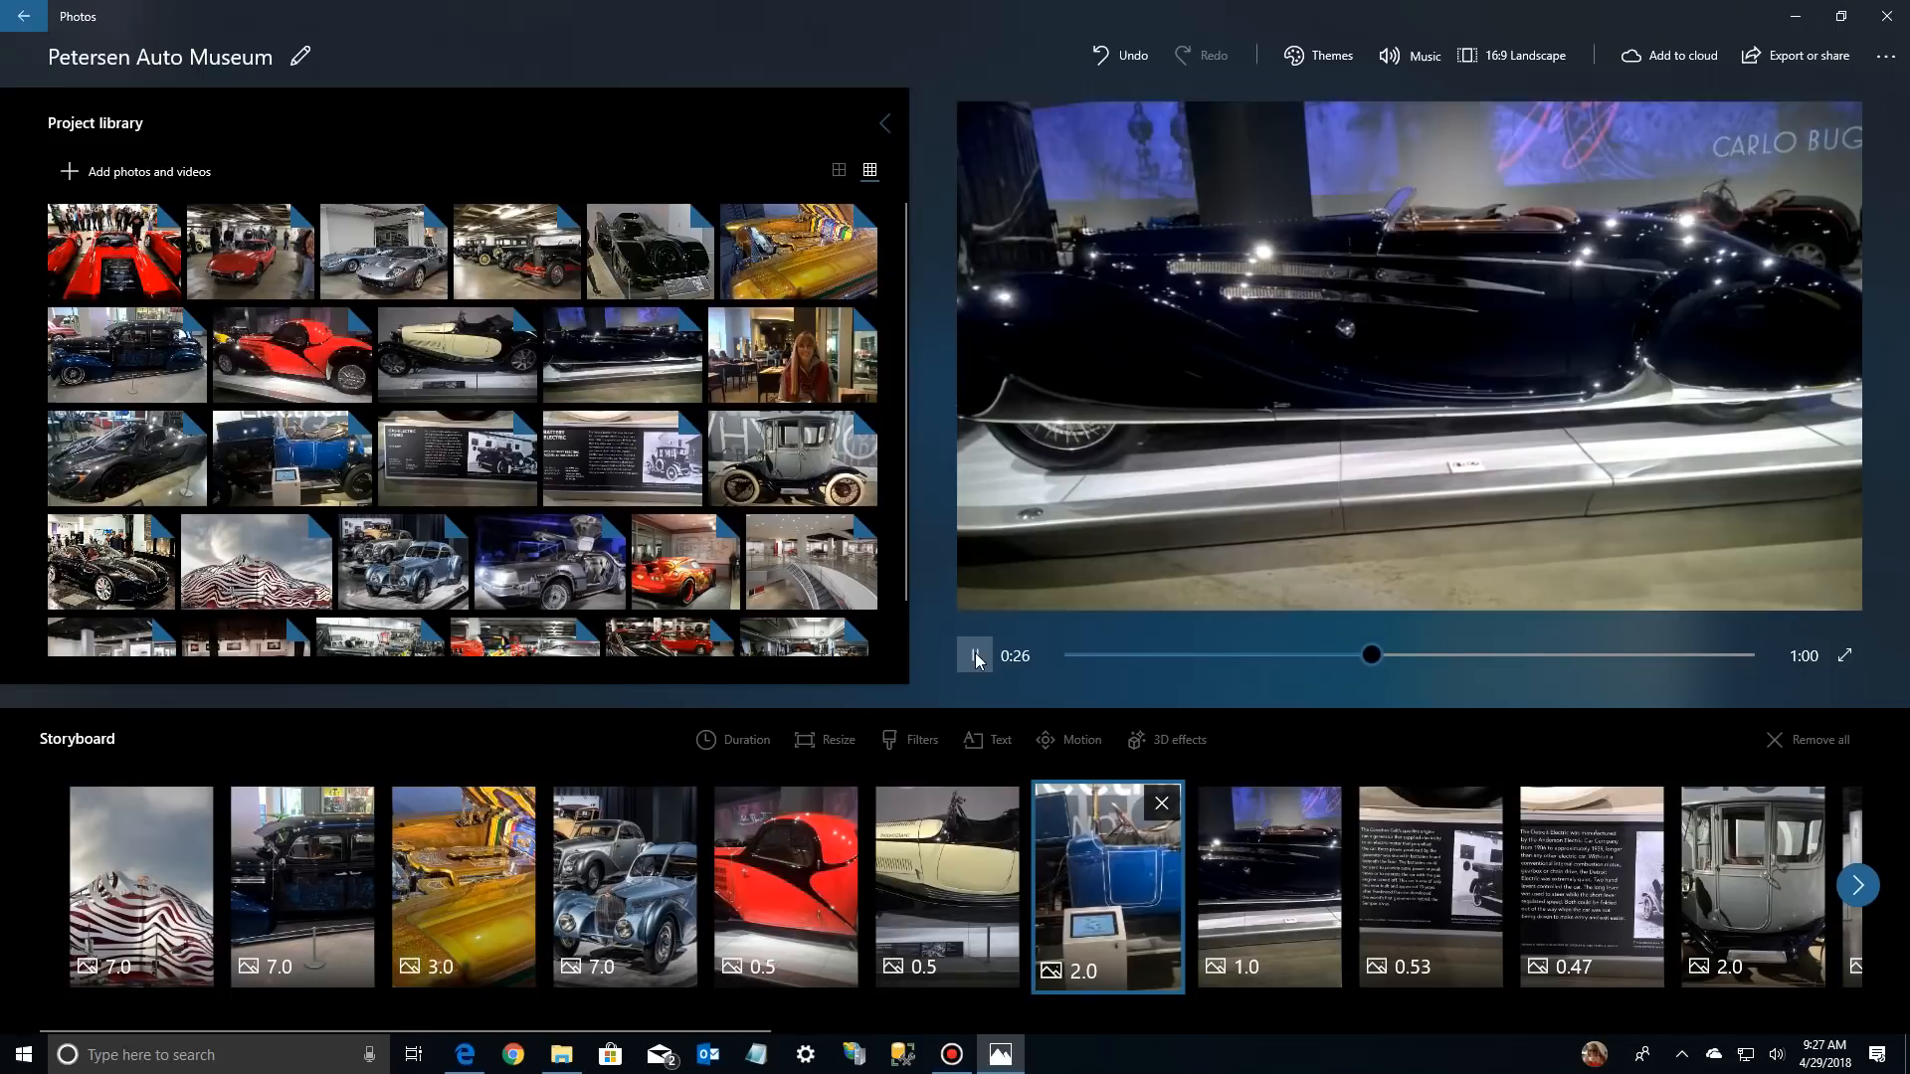
{"action": "left_click", "coordinate": [976, 657]}
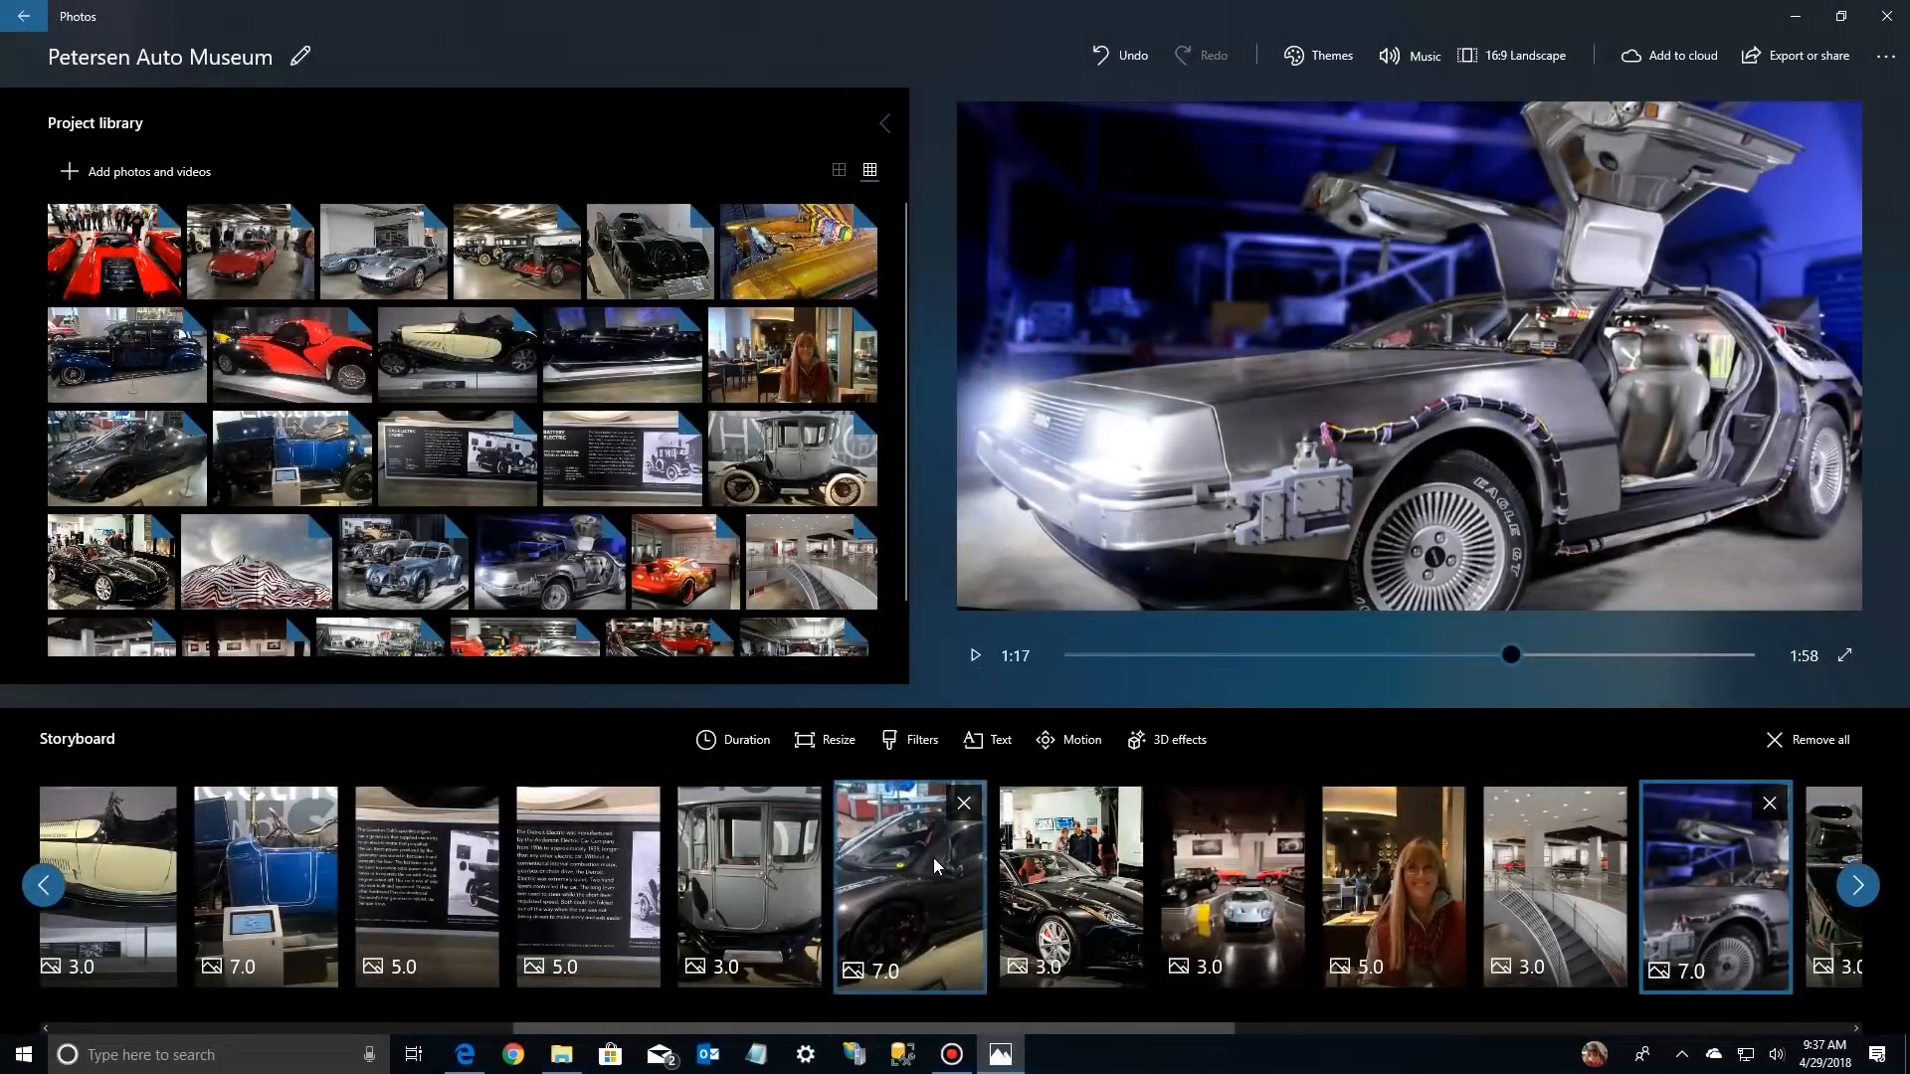
Play the video from the dark grey sports car photo and from the DeLorean photo to check their titles, then pause
{"action": "left_click", "coordinate": [933, 858]}
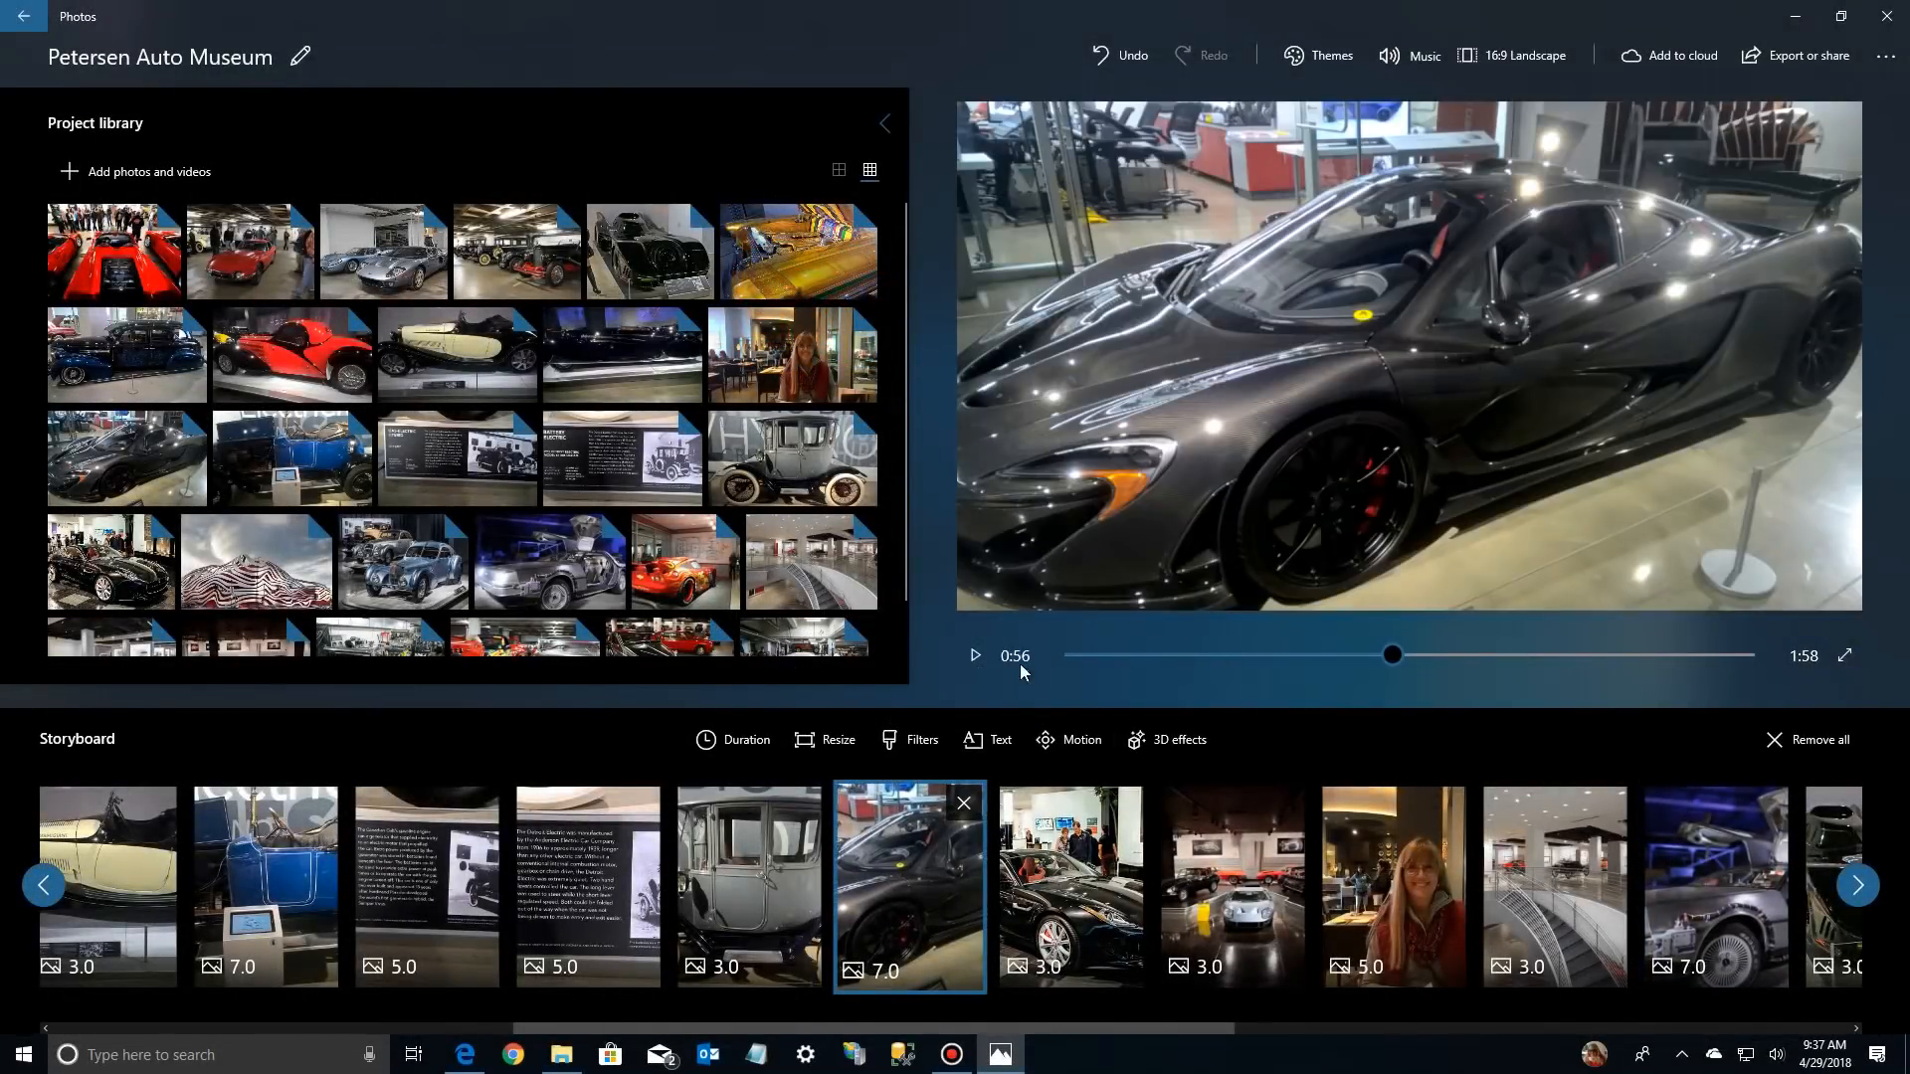
{"action": "left_click", "coordinate": [975, 657]}
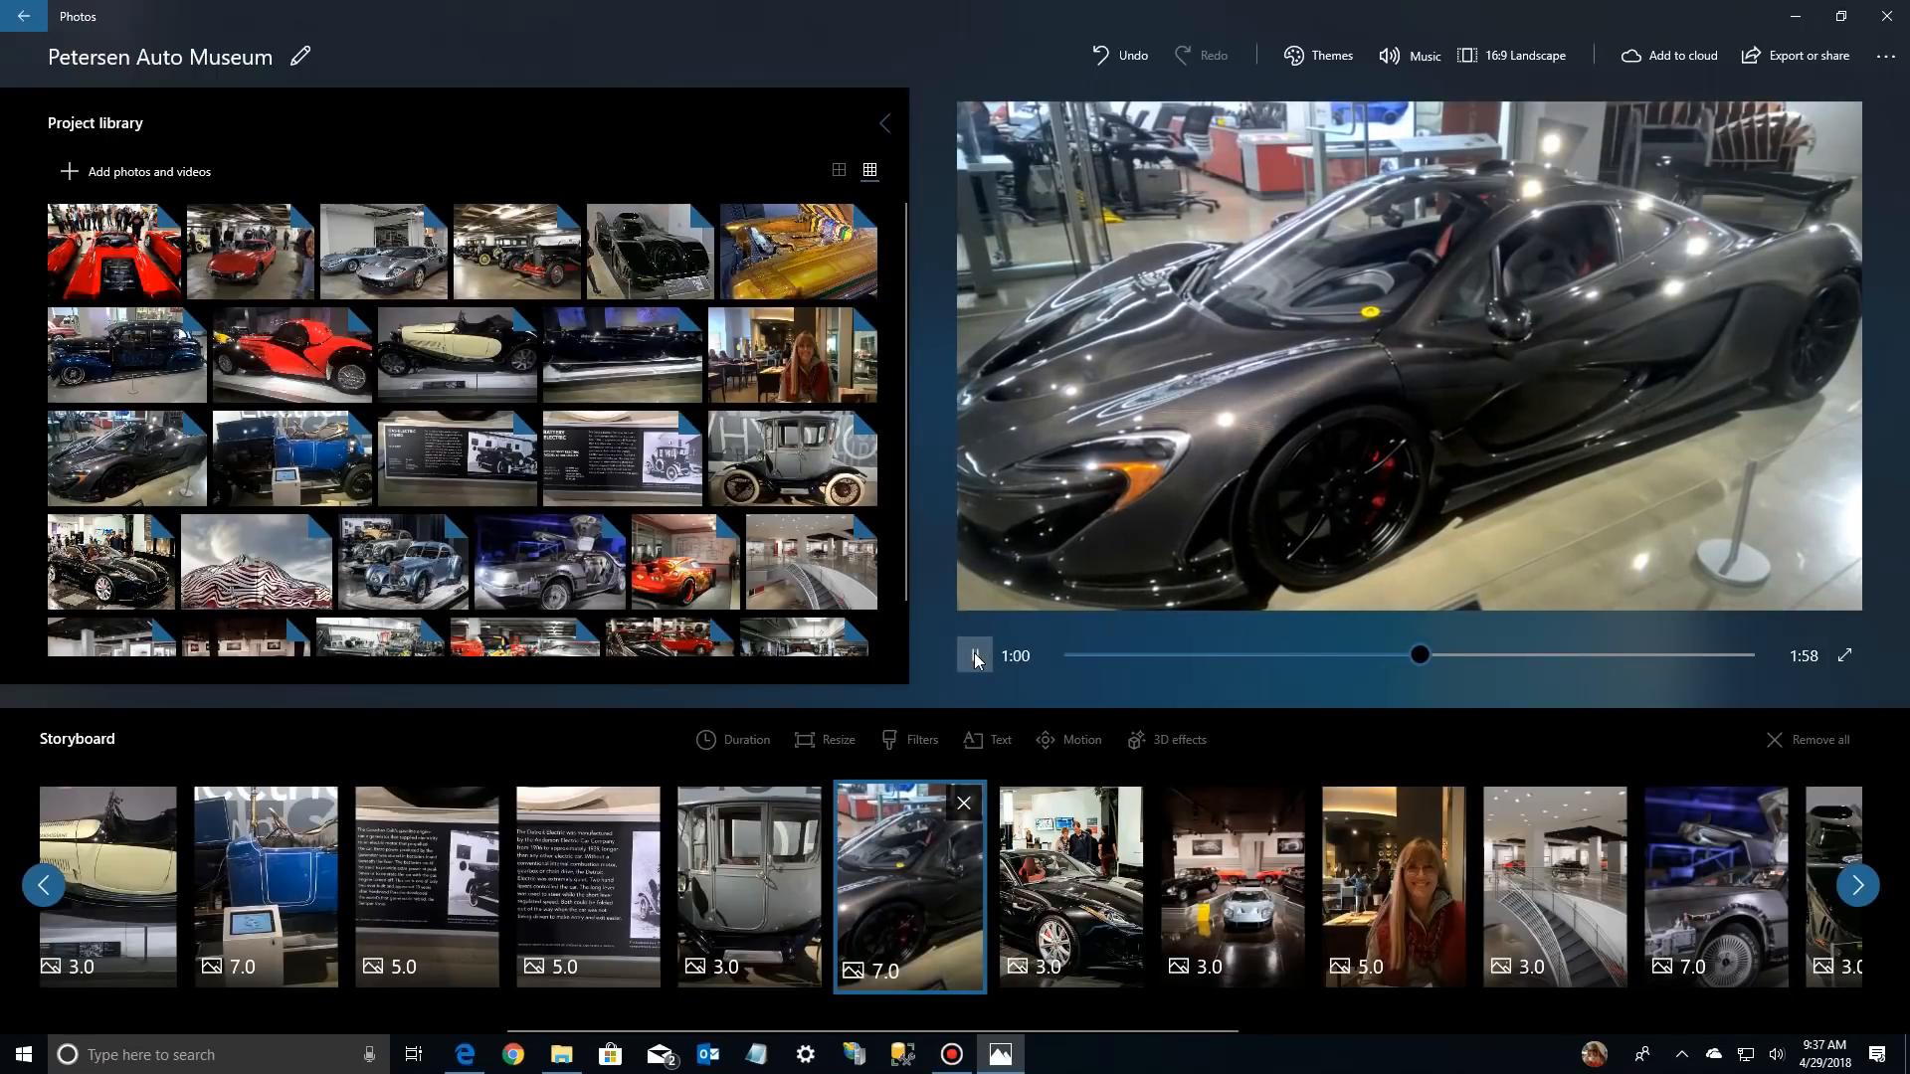
{"action": "left_click", "coordinate": [1709, 874]}
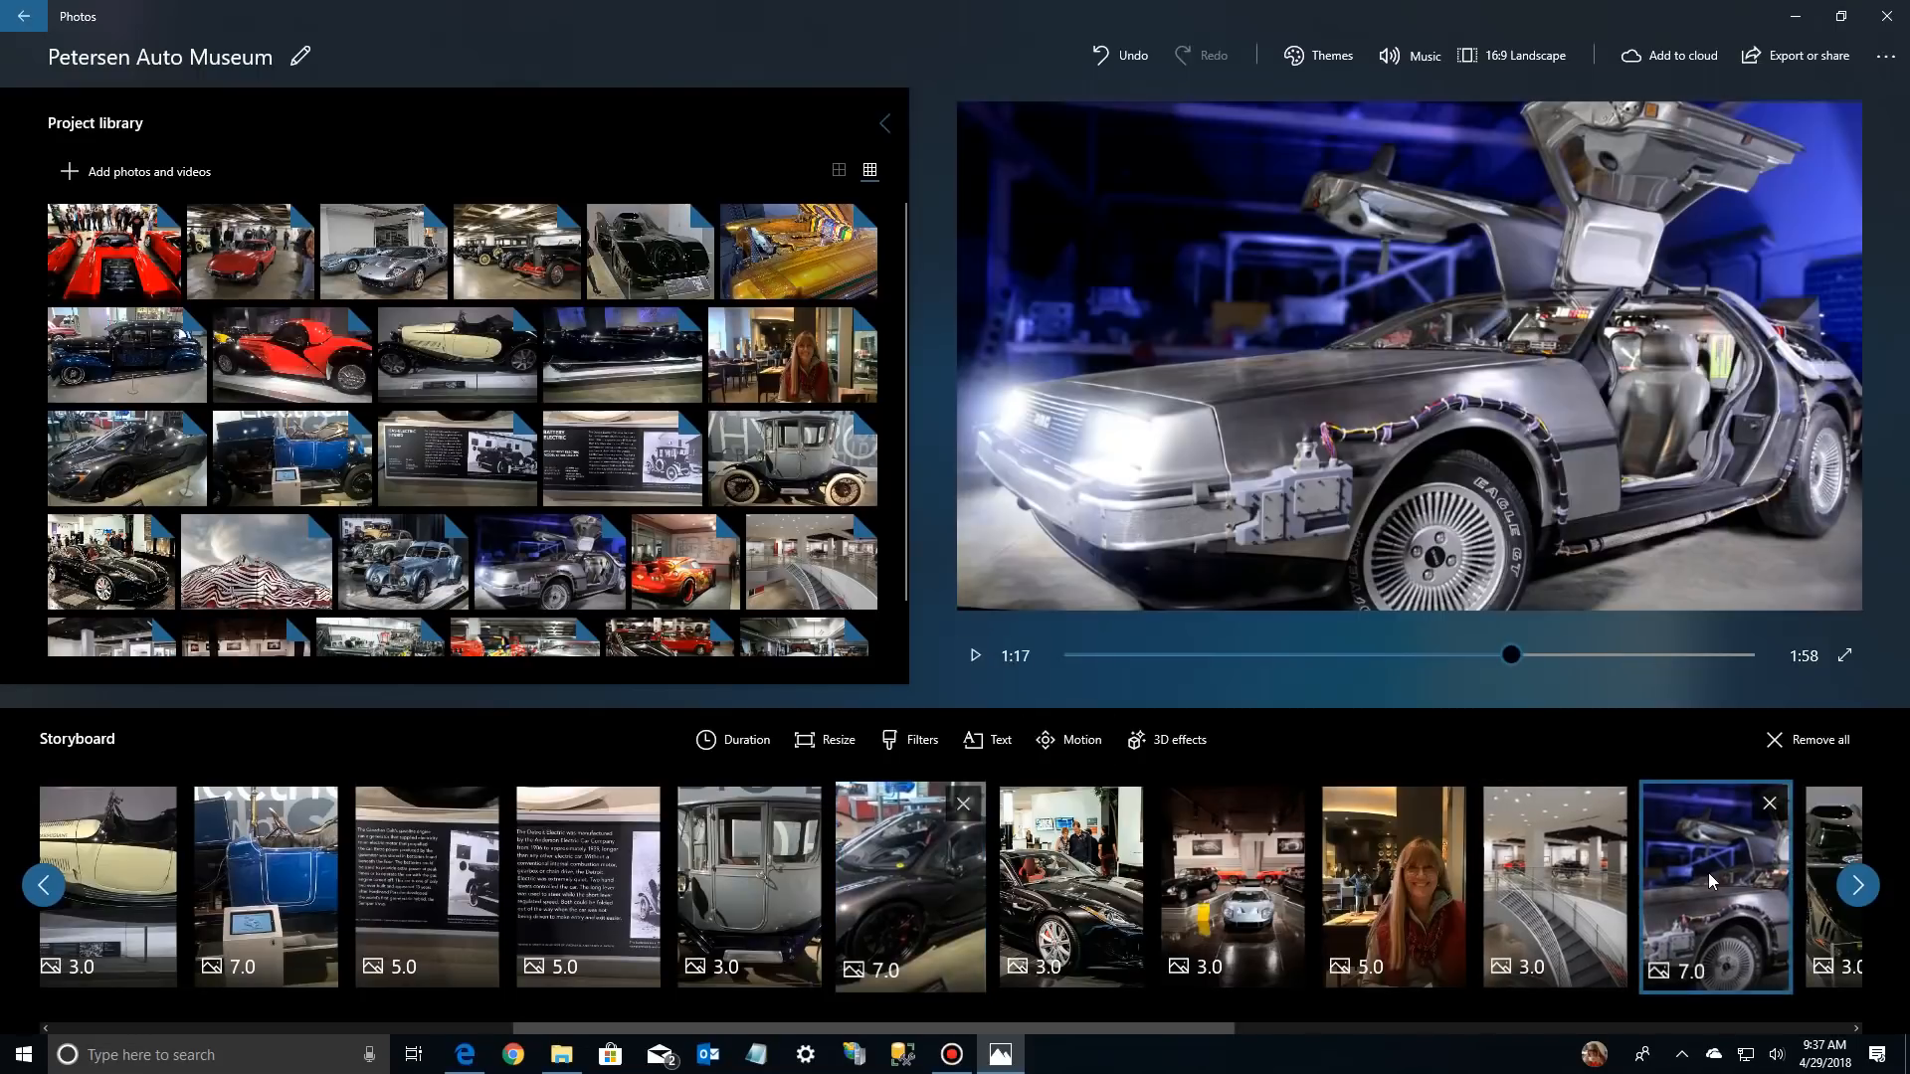
{"action": "left_click", "coordinate": [977, 662]}
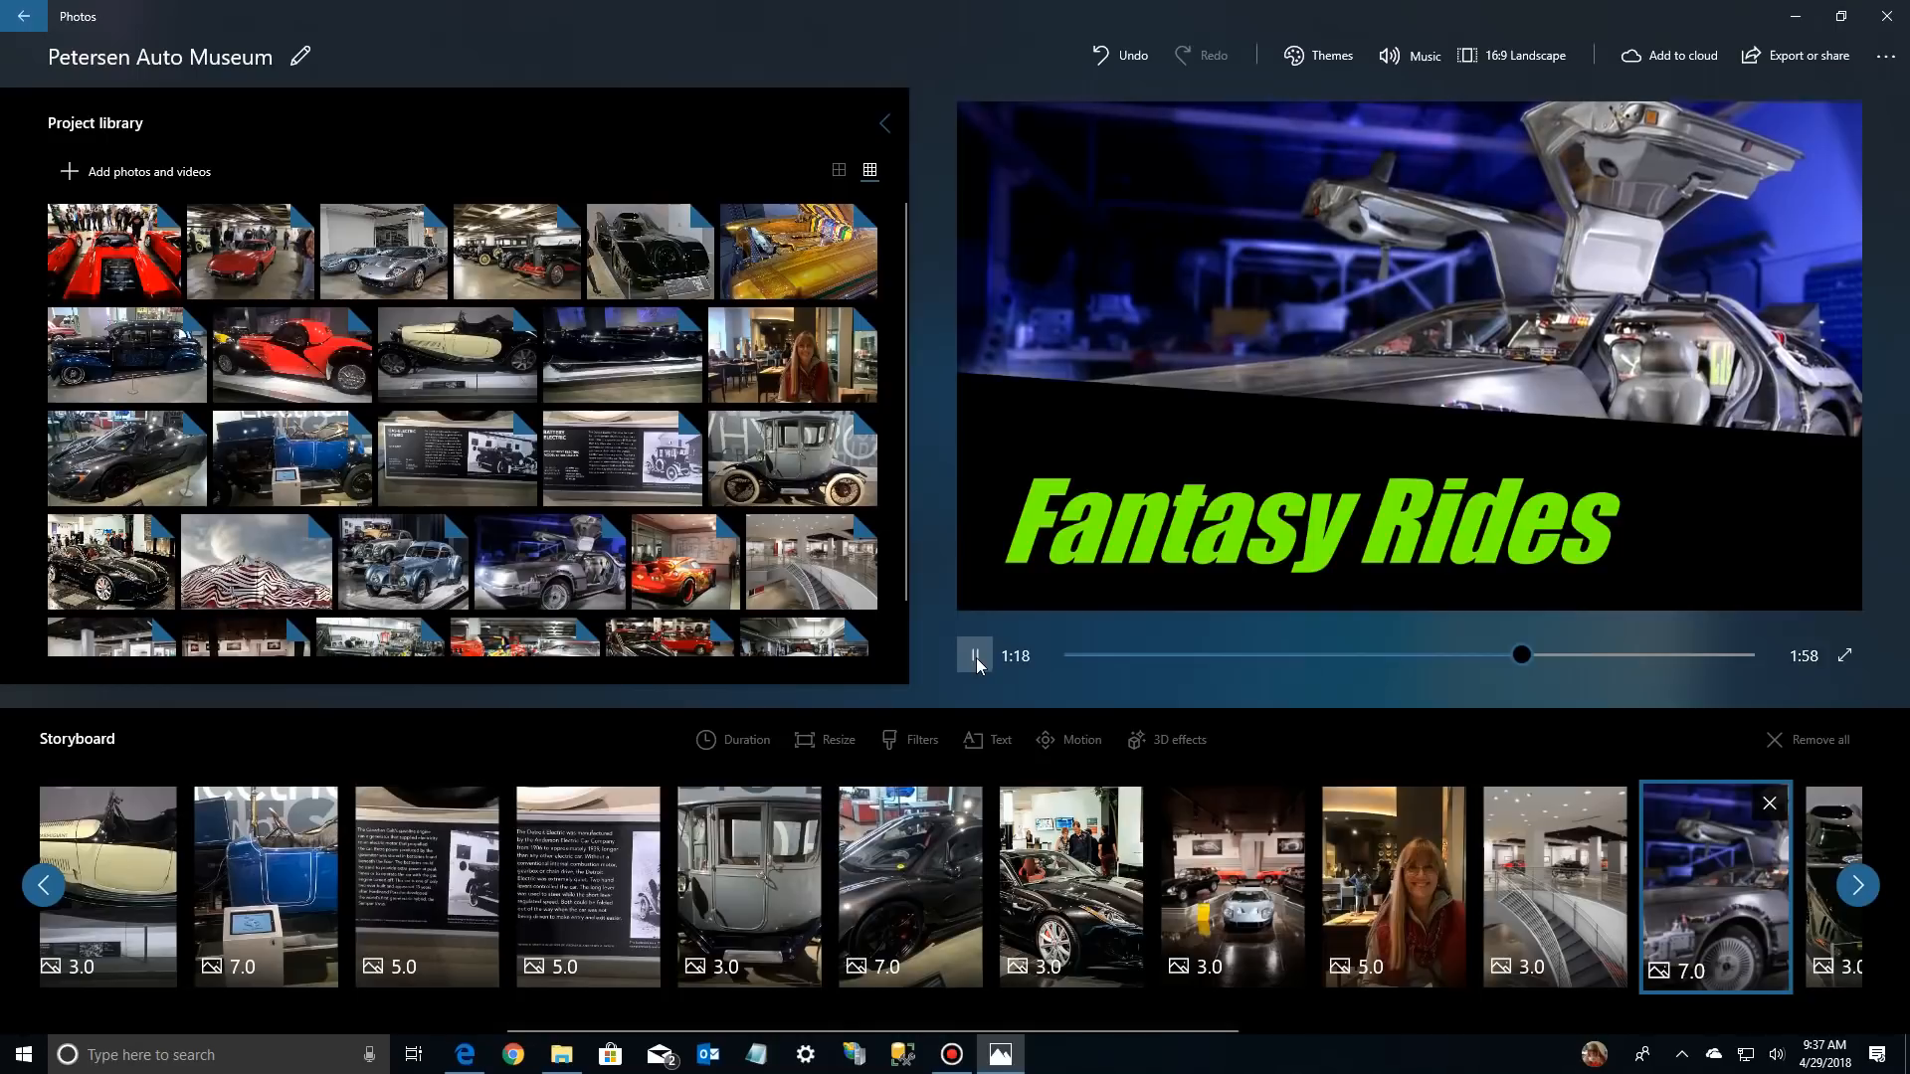
{"action": "left_click", "coordinate": [975, 659]}
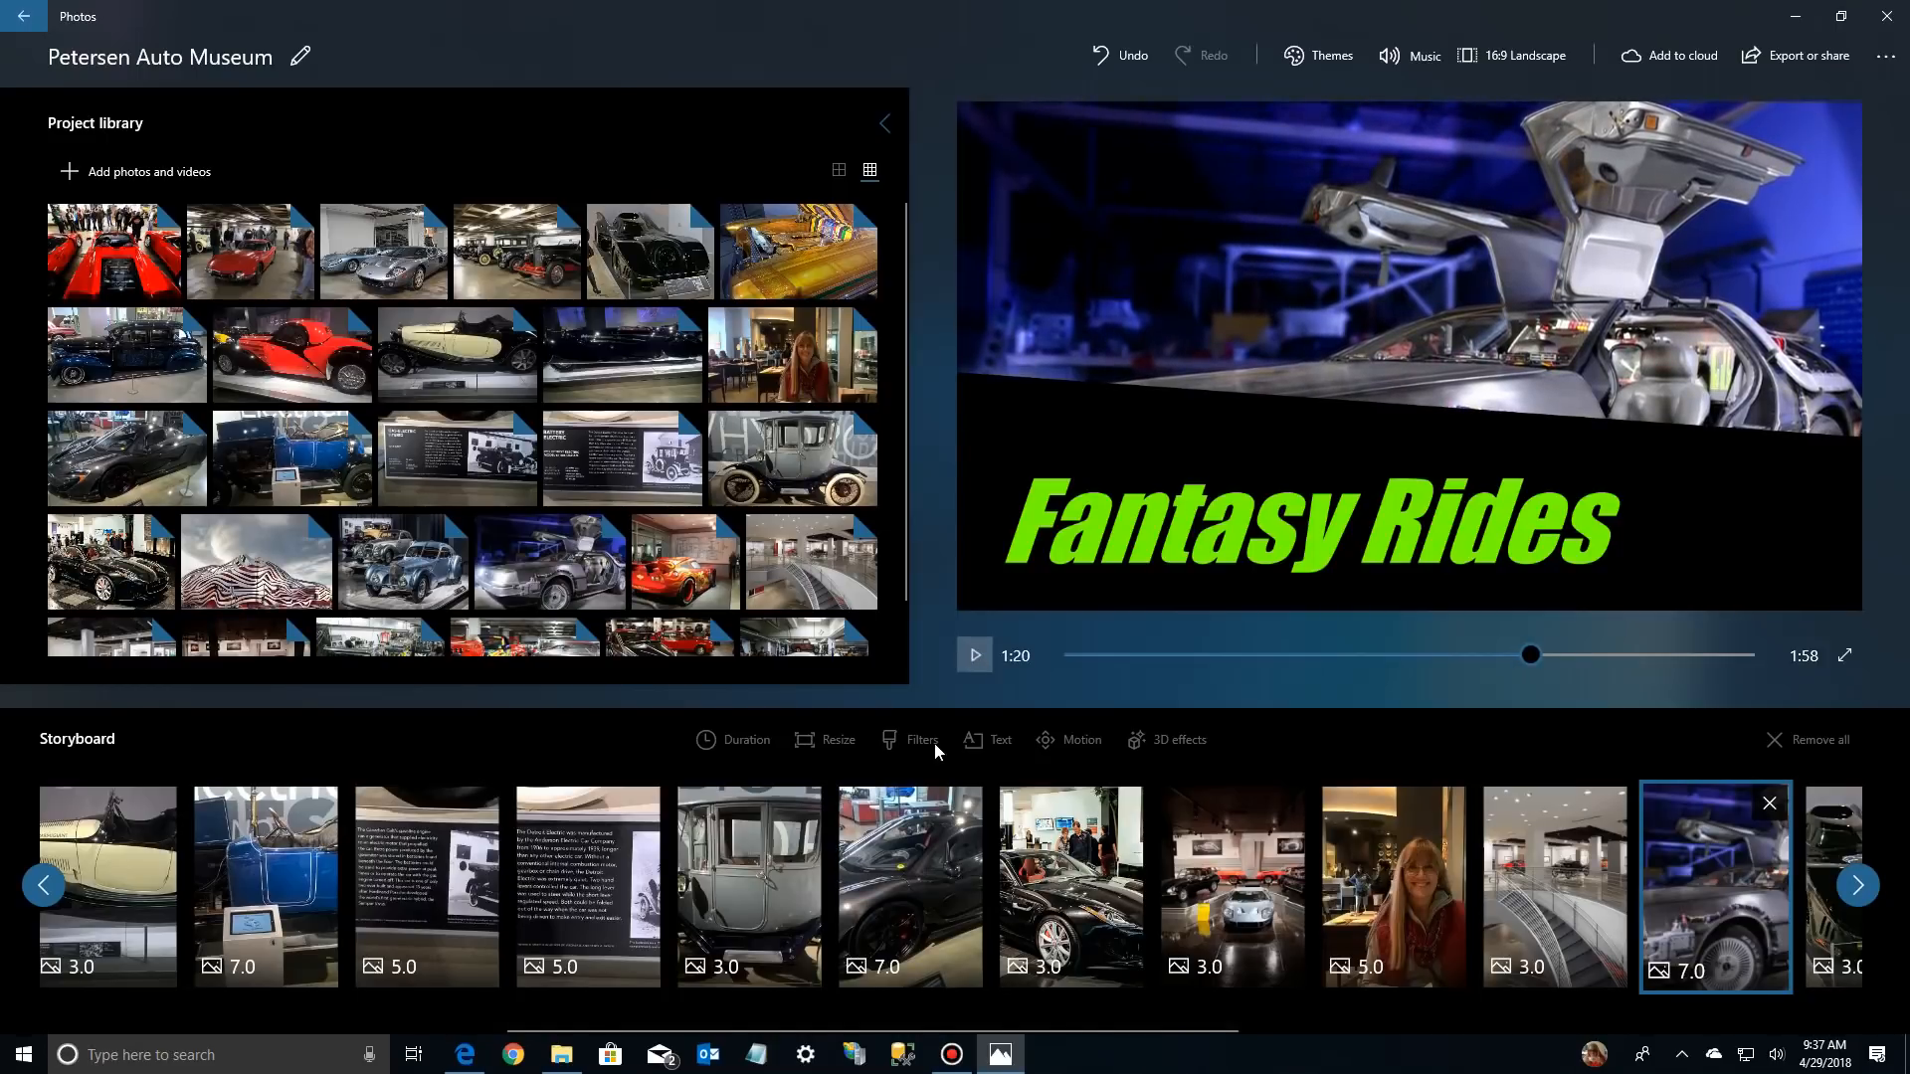
Play the video from the Batmobile photo and from the three red sports cars photo to check playback, pausing after each
{"action": "left_click_drag", "start_coordinate": [971, 1025], "coordinate": [1424, 1062]}
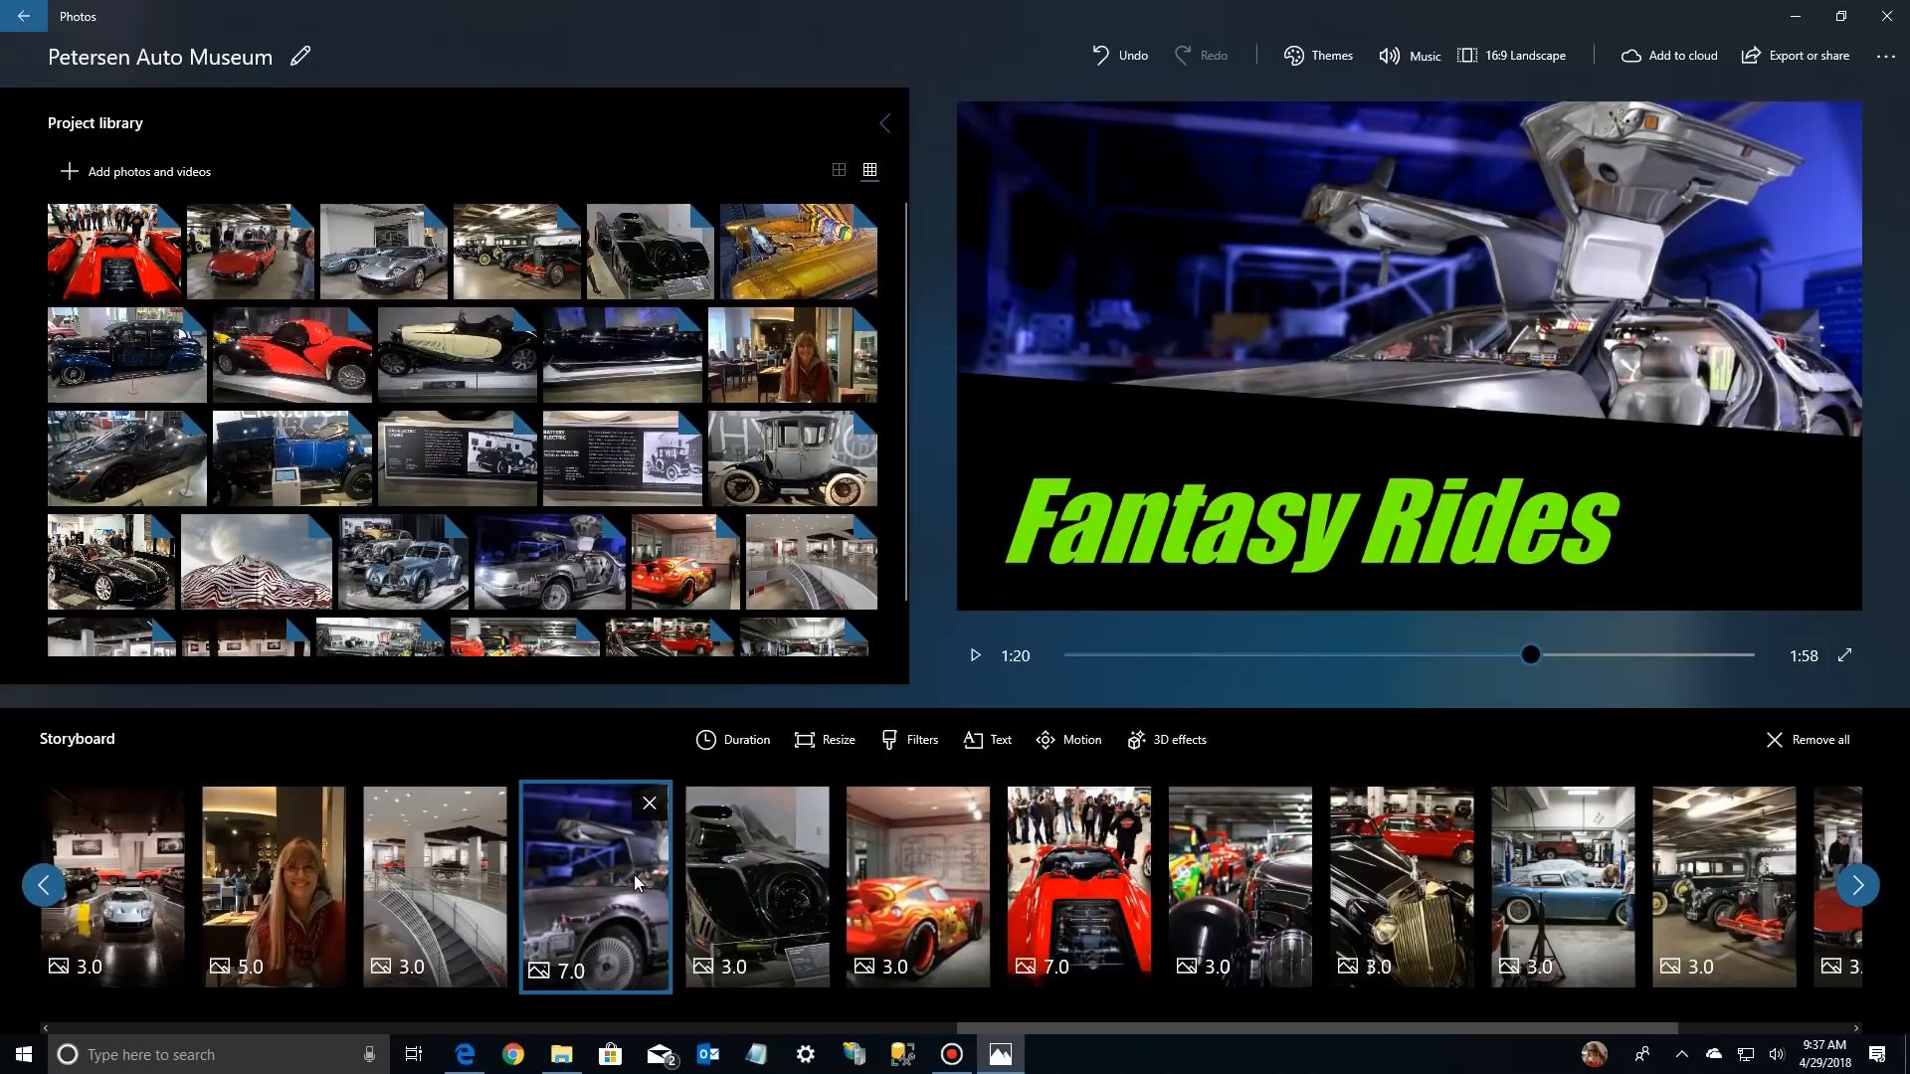
{"action": "left_click", "coordinate": [750, 874]}
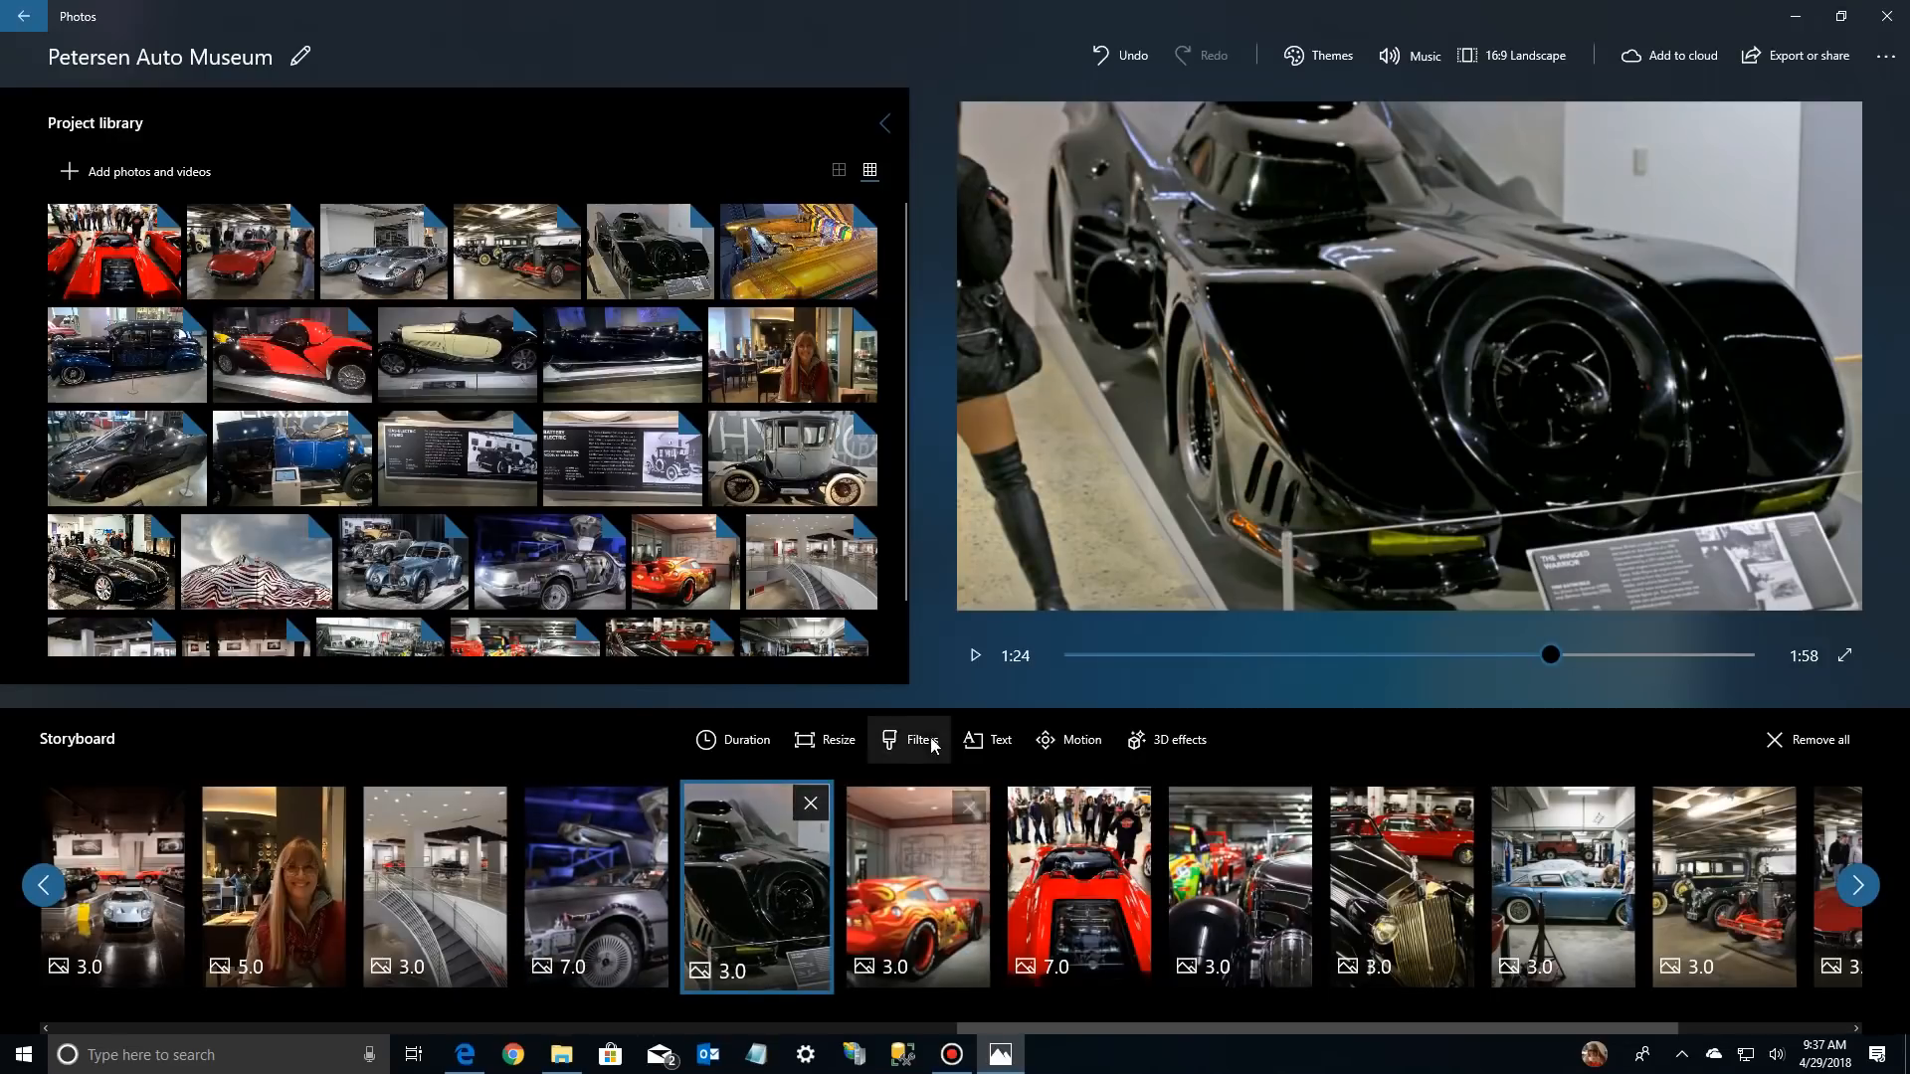
{"action": "left_click", "coordinate": [975, 656]}
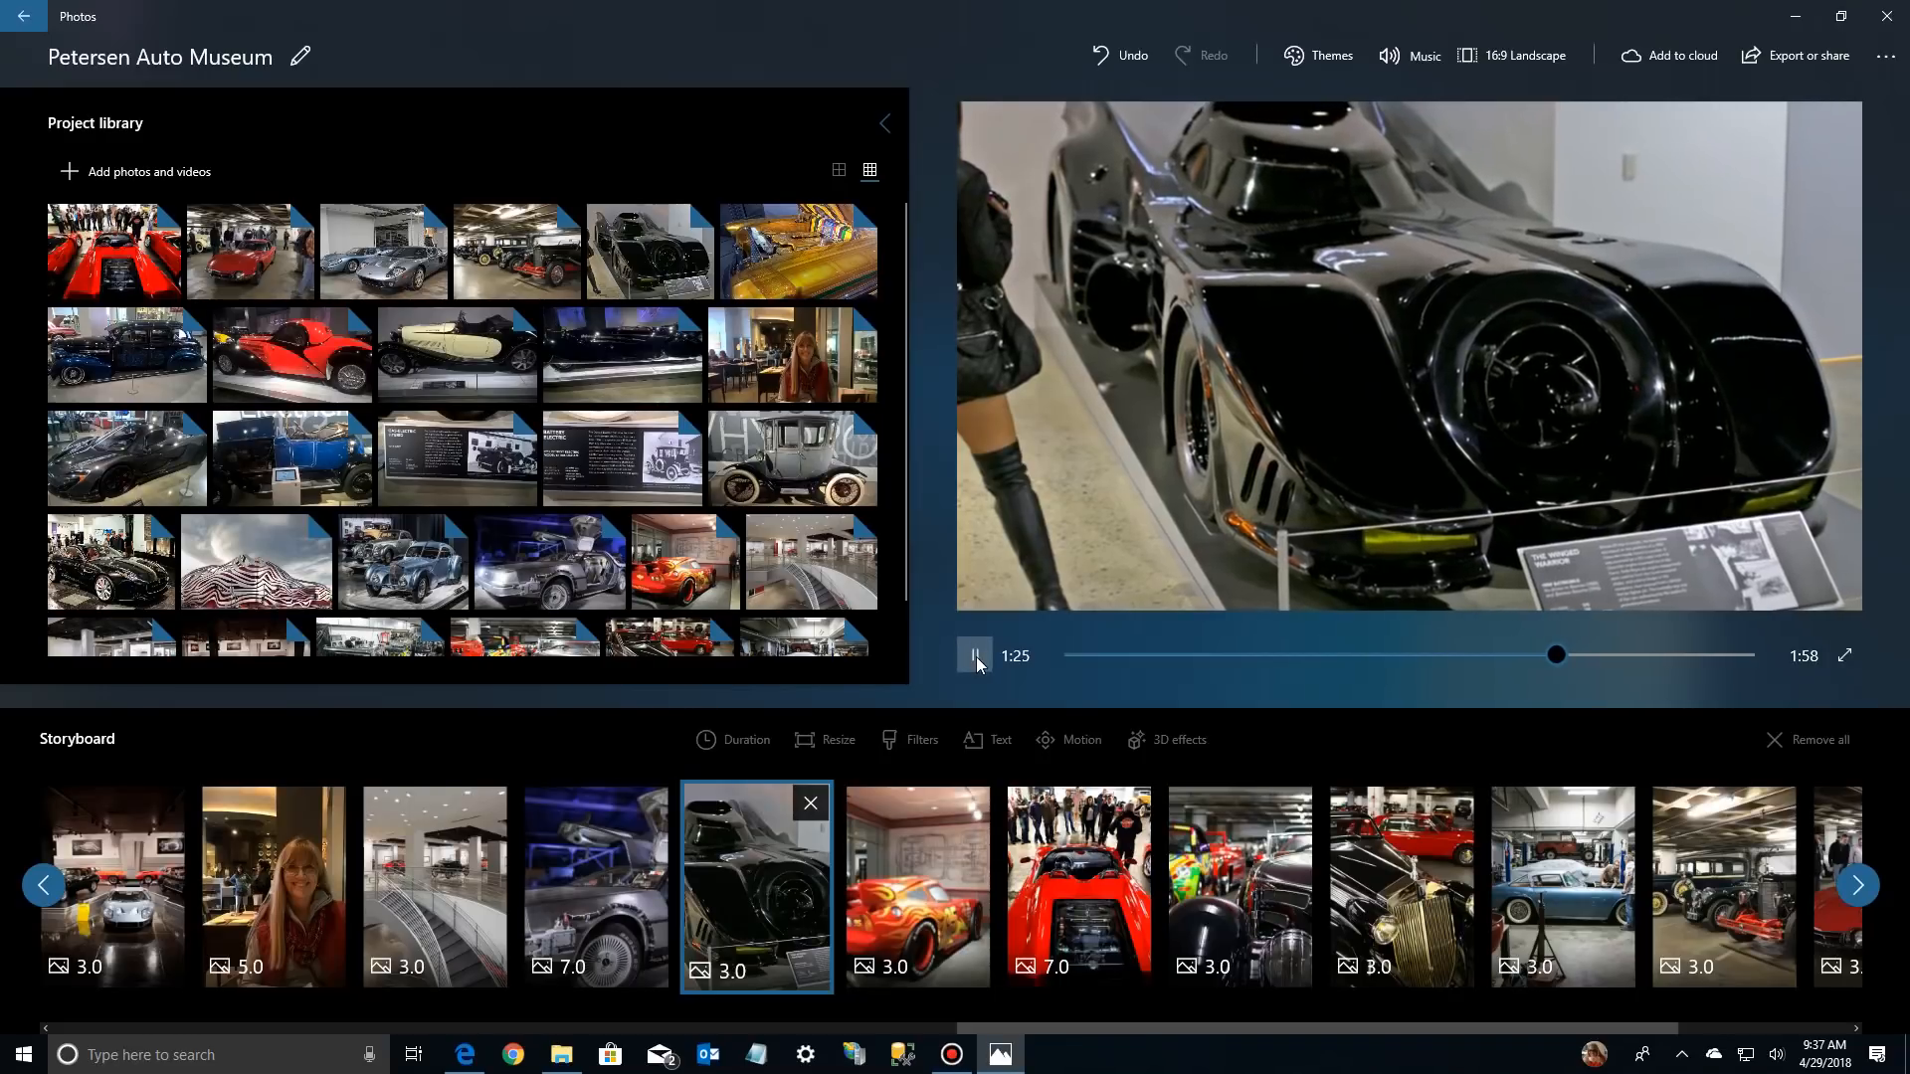
{"action": "left_click", "coordinate": [976, 657]}
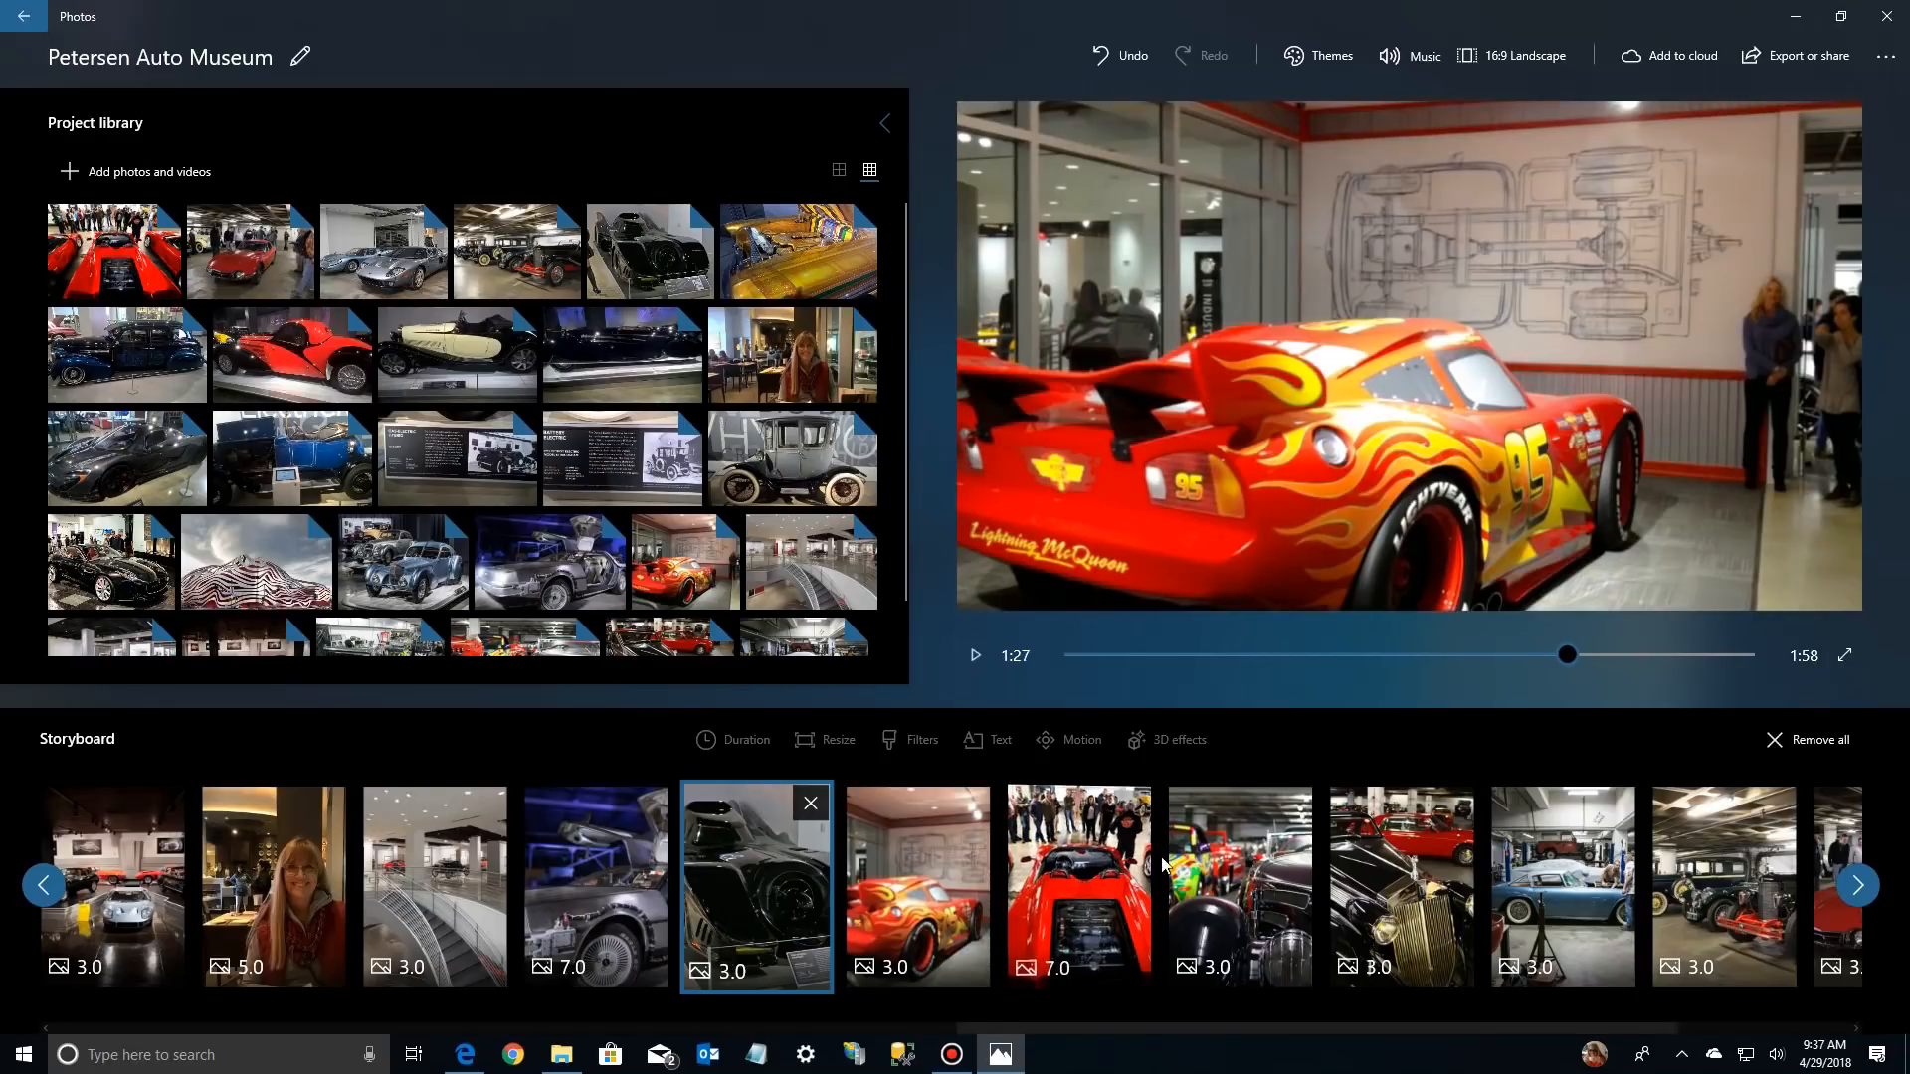
{"action": "left_click", "coordinate": [1071, 921]}
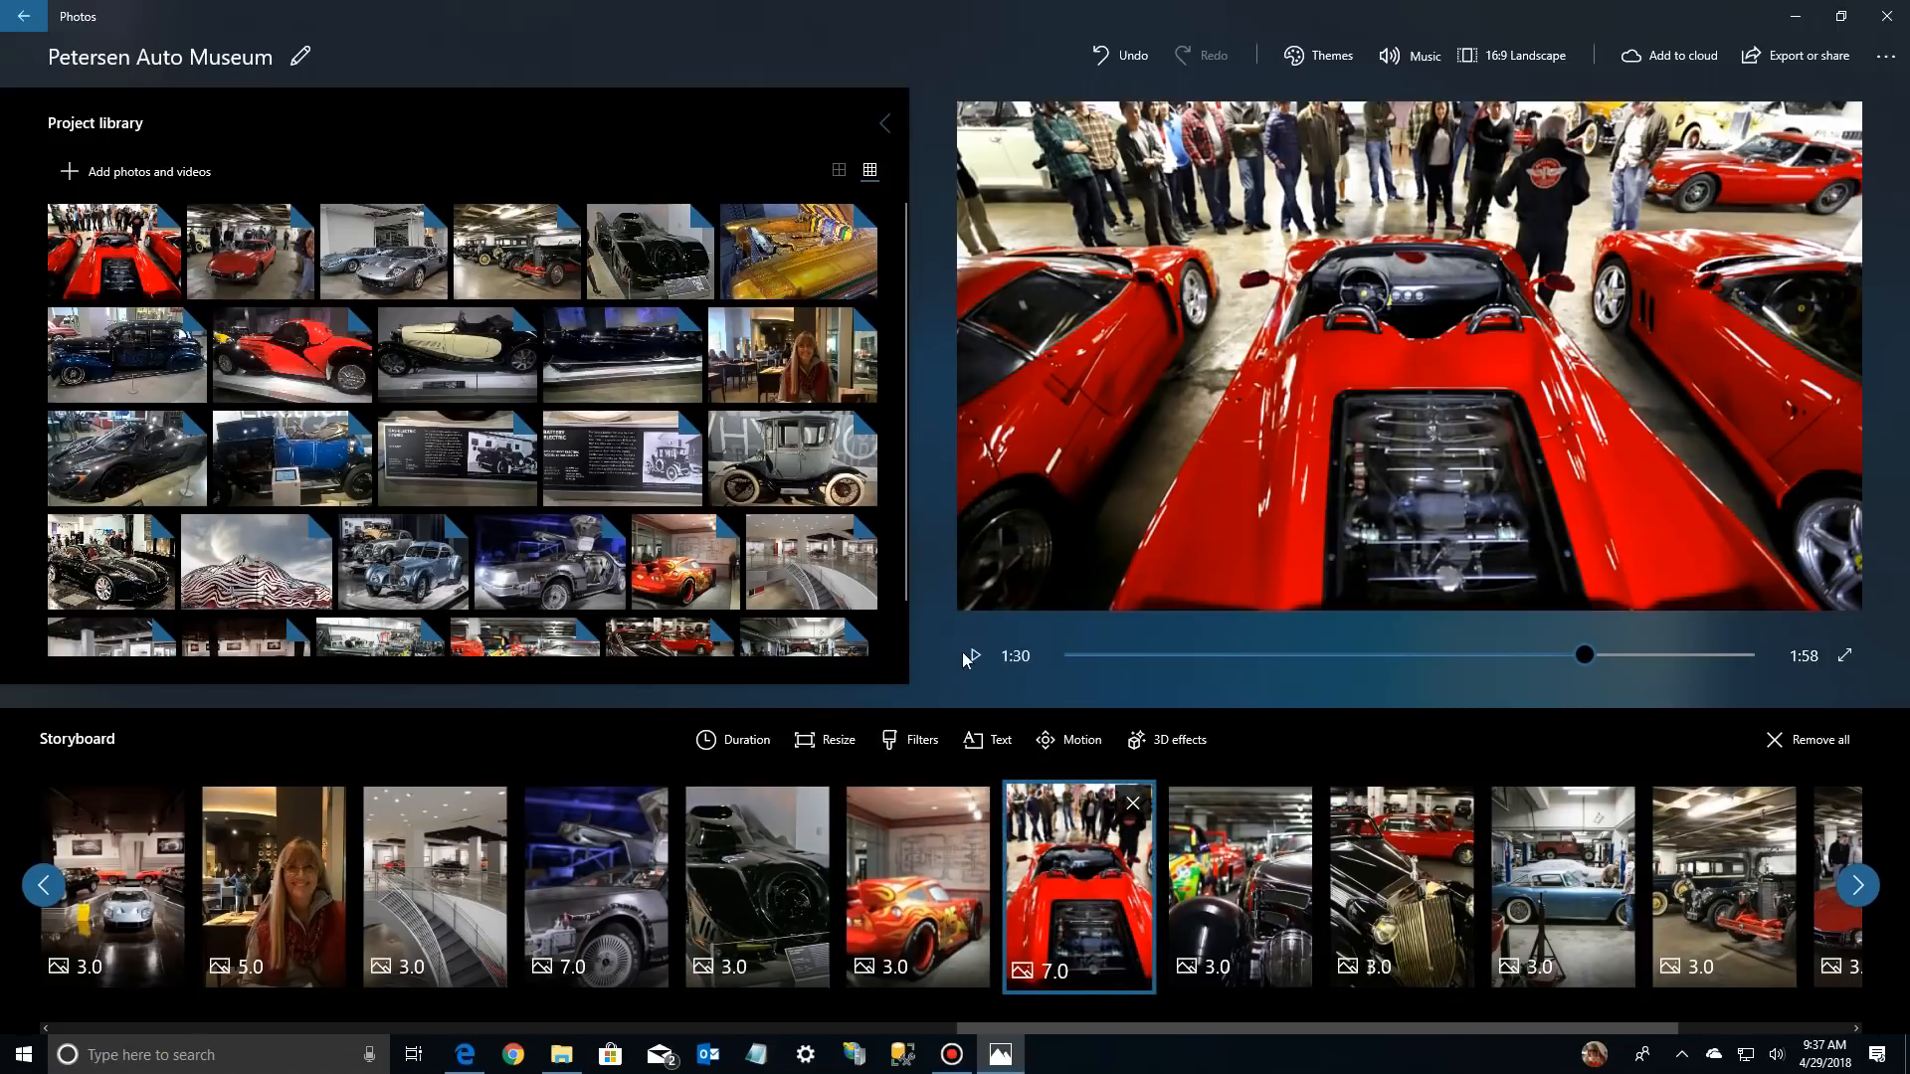
{"action": "left_click", "coordinate": [970, 655]}
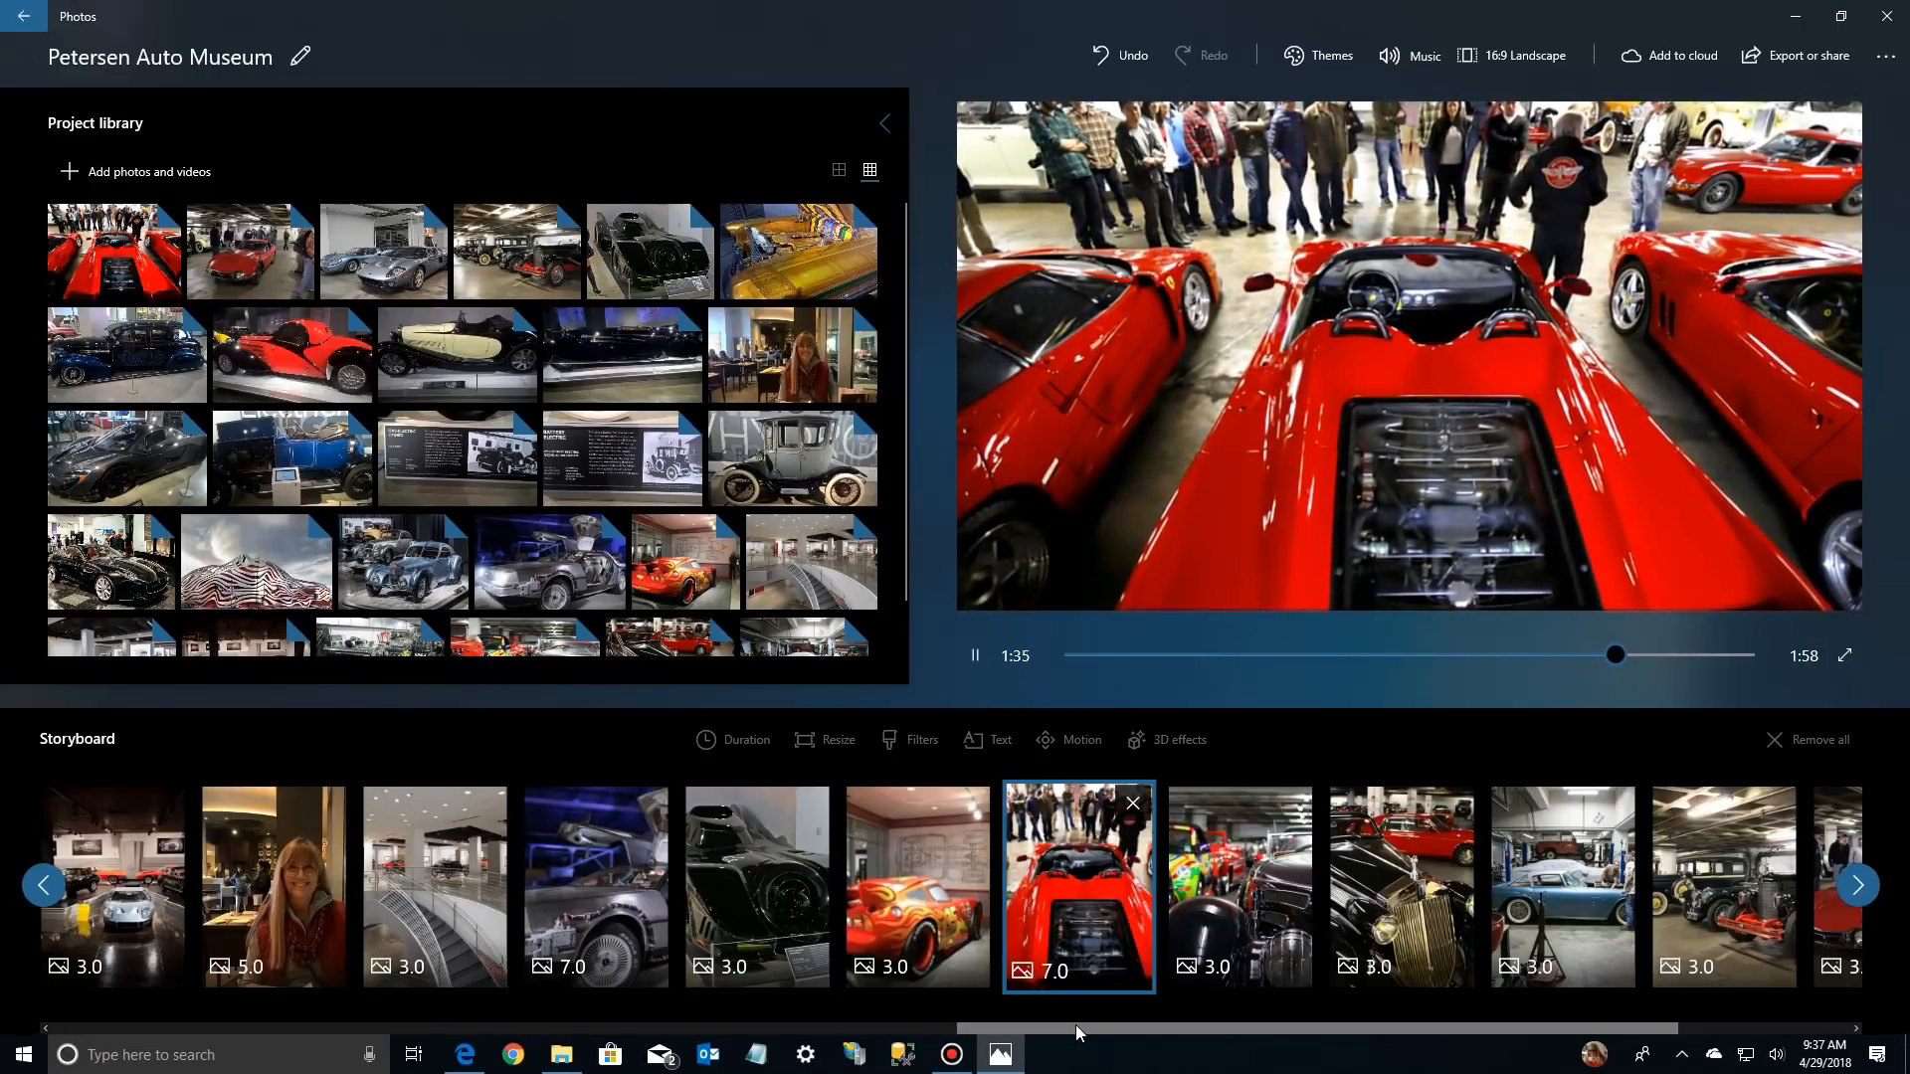
{"action": "left_click", "coordinate": [970, 654]}
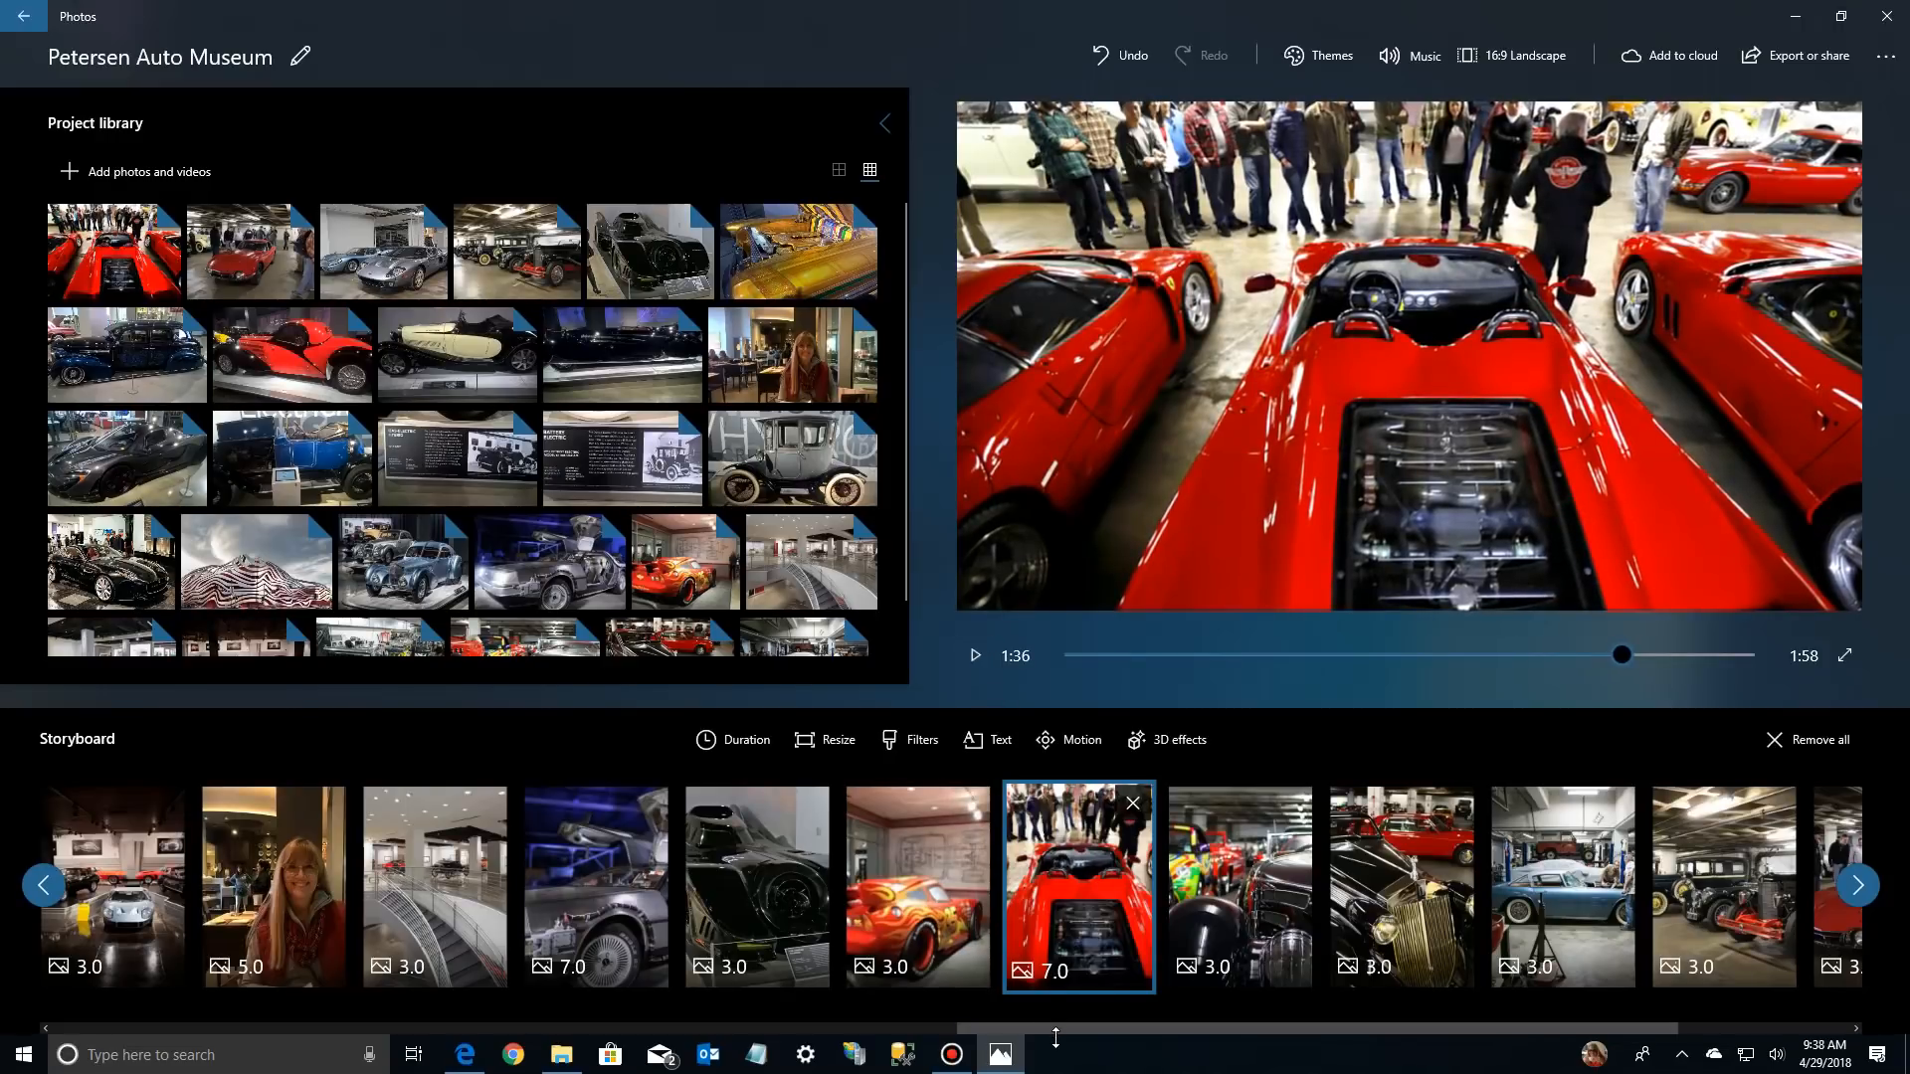
Trim the video clip at the end of the storyboard to 3.43 seconds, cutting off its opening seconds
{"action": "left_click_drag", "start_coordinate": [1054, 1026], "coordinate": [1311, 1035]}
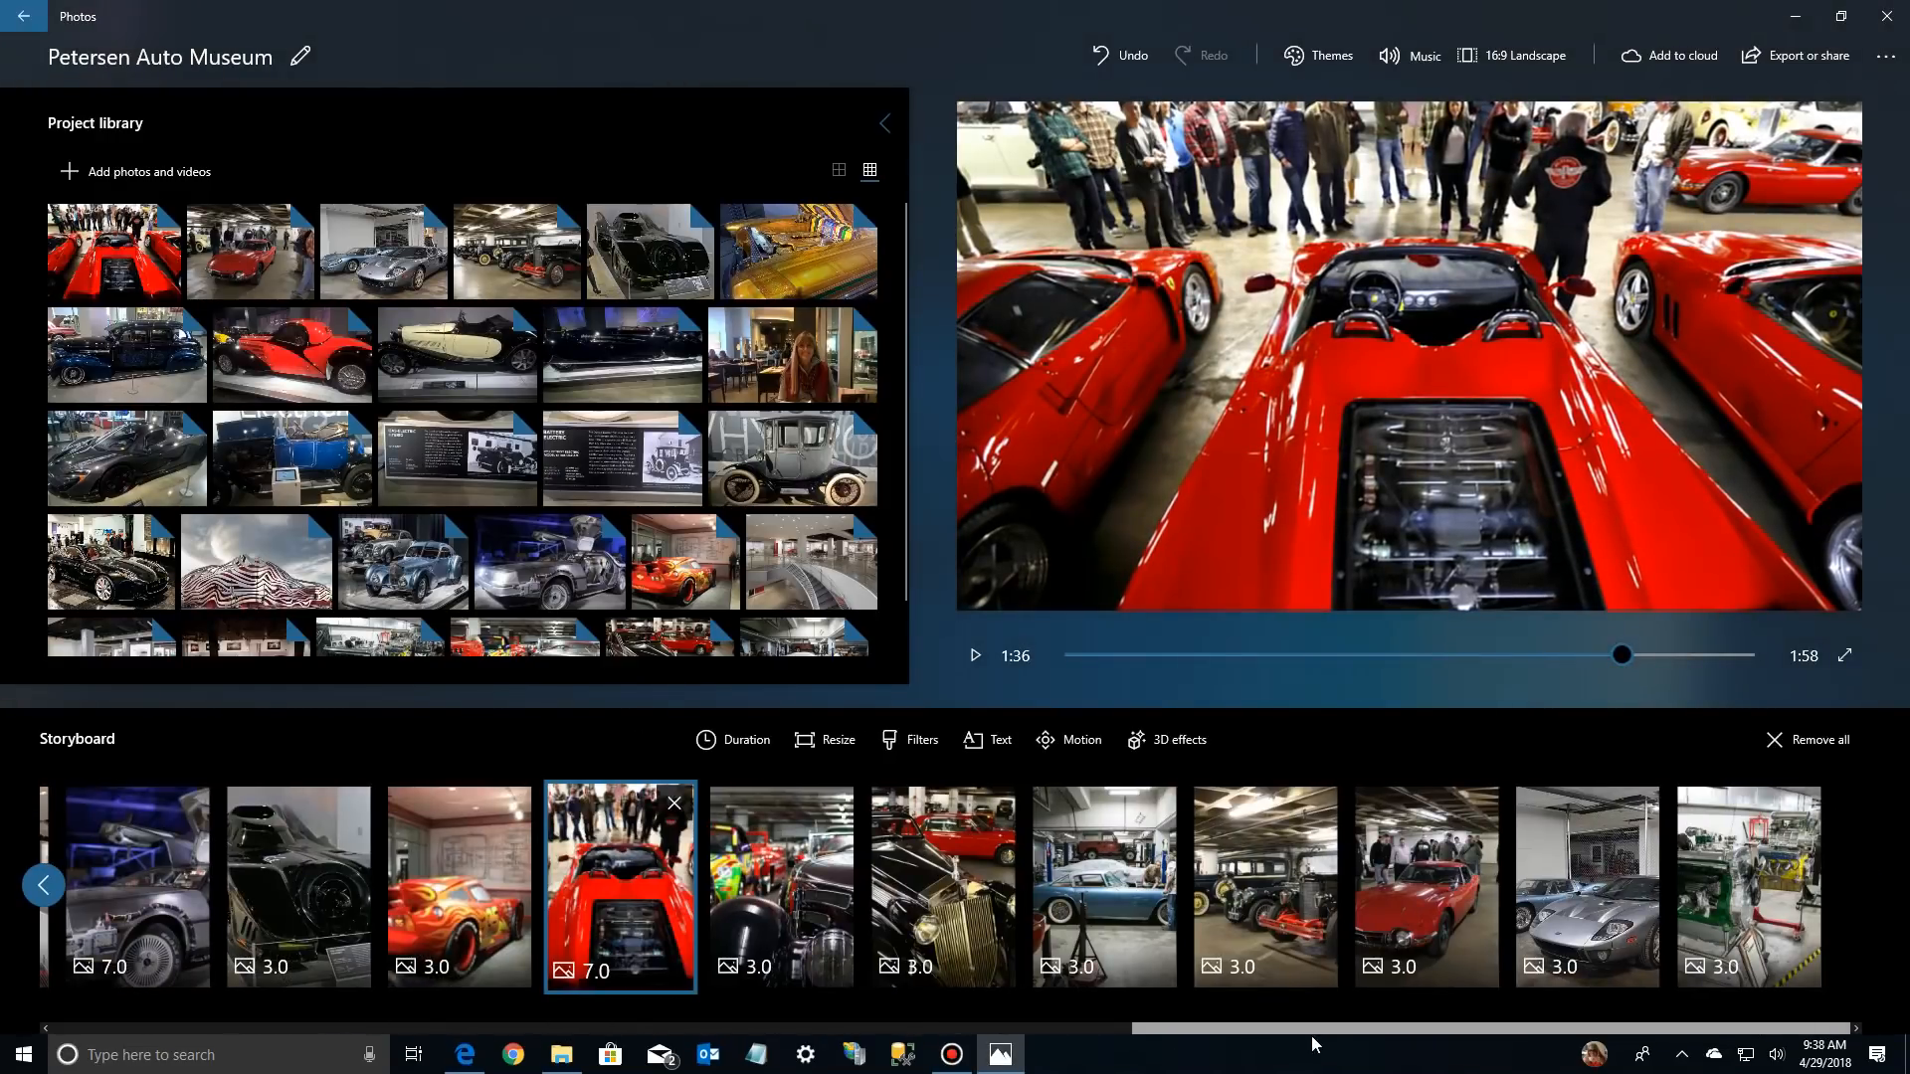
{"action": "left_click", "coordinate": [1739, 881]}
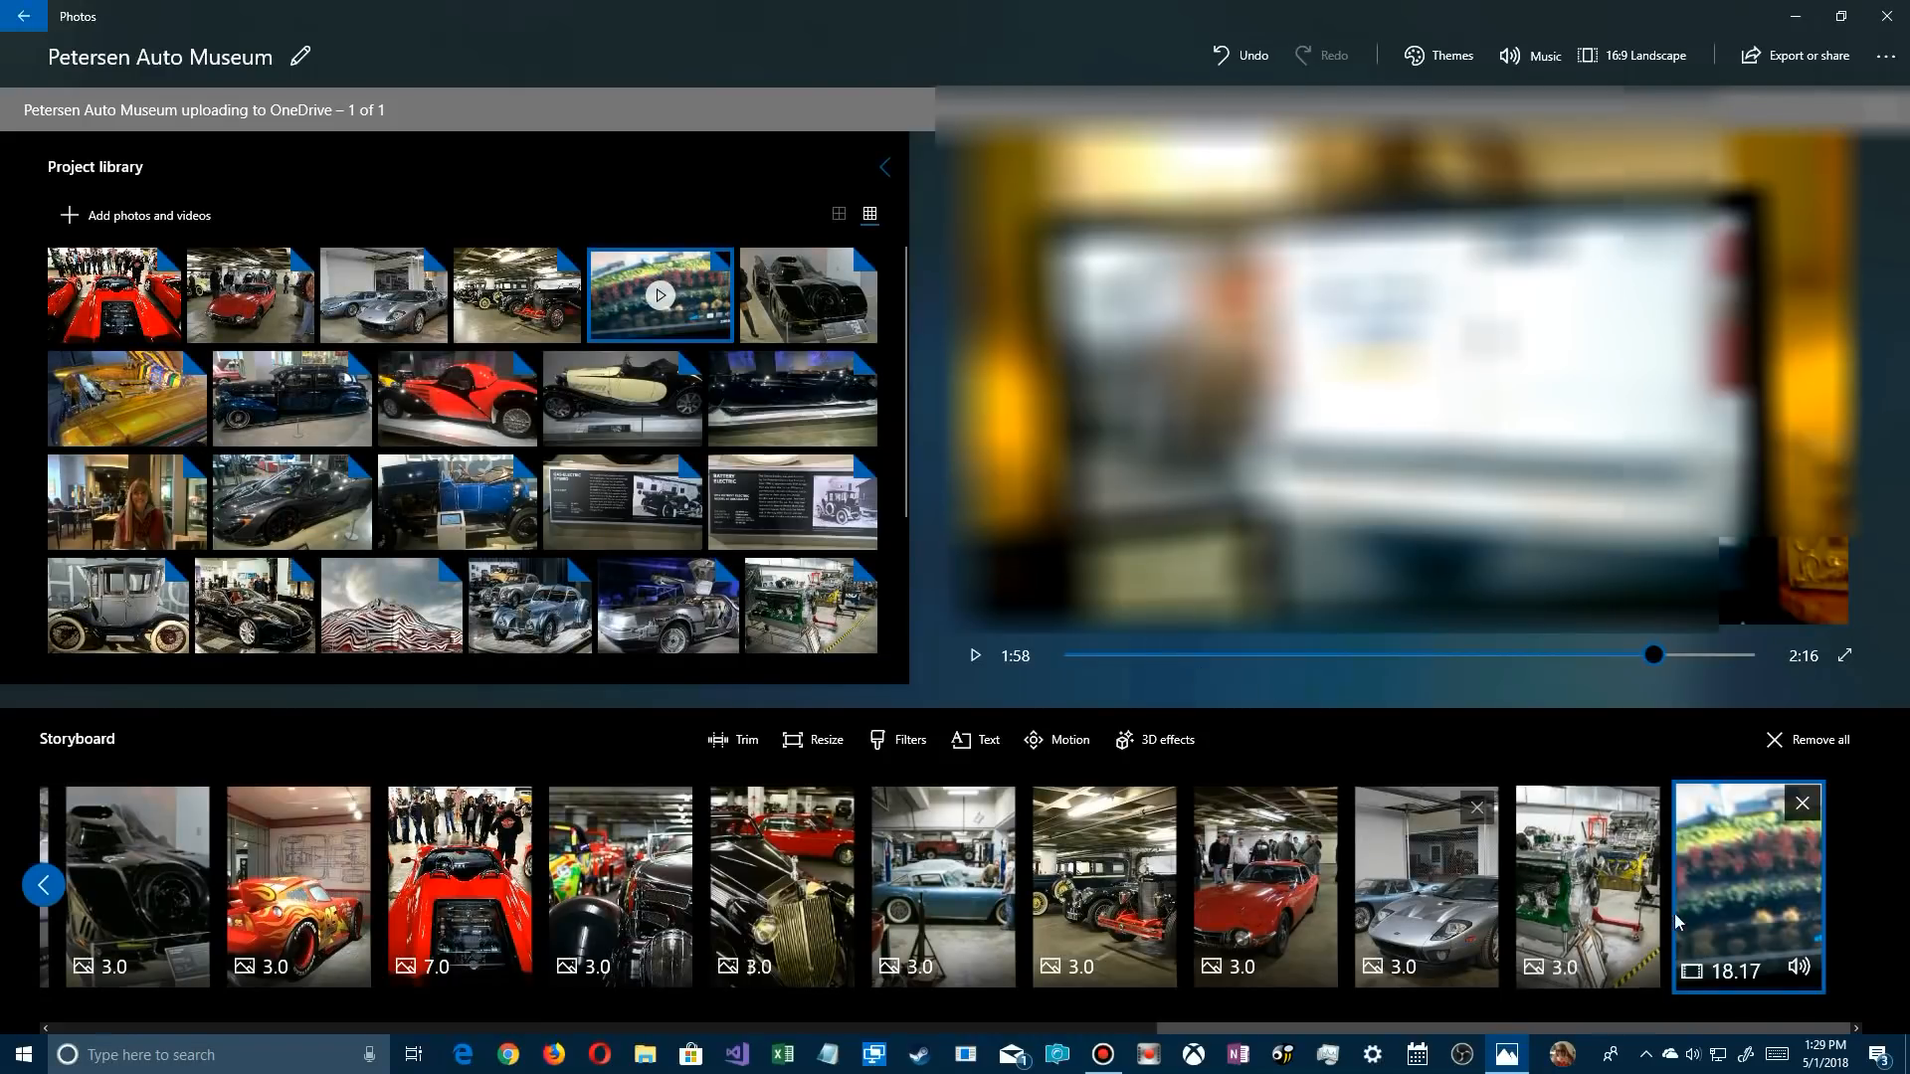
{"action": "right_click", "coordinate": [1733, 858]}
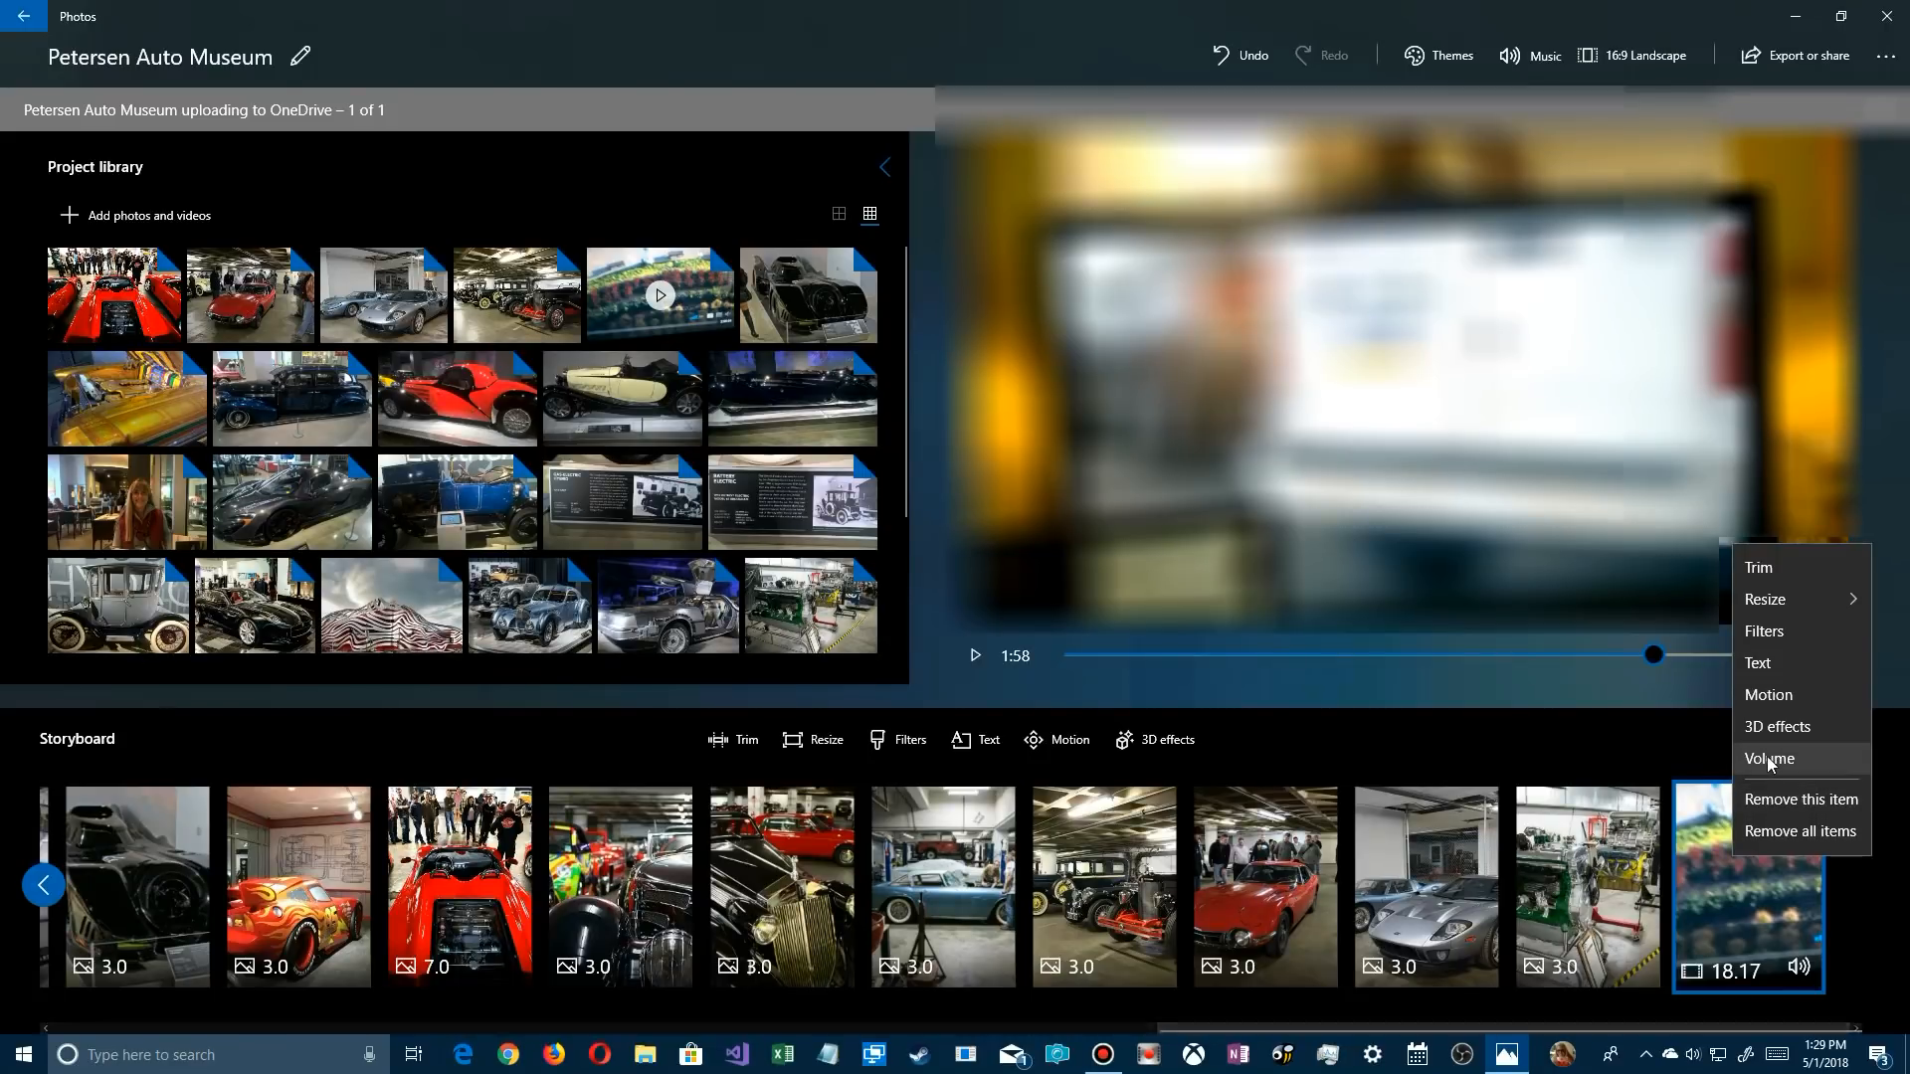
{"action": "left_click", "coordinate": [1776, 563]}
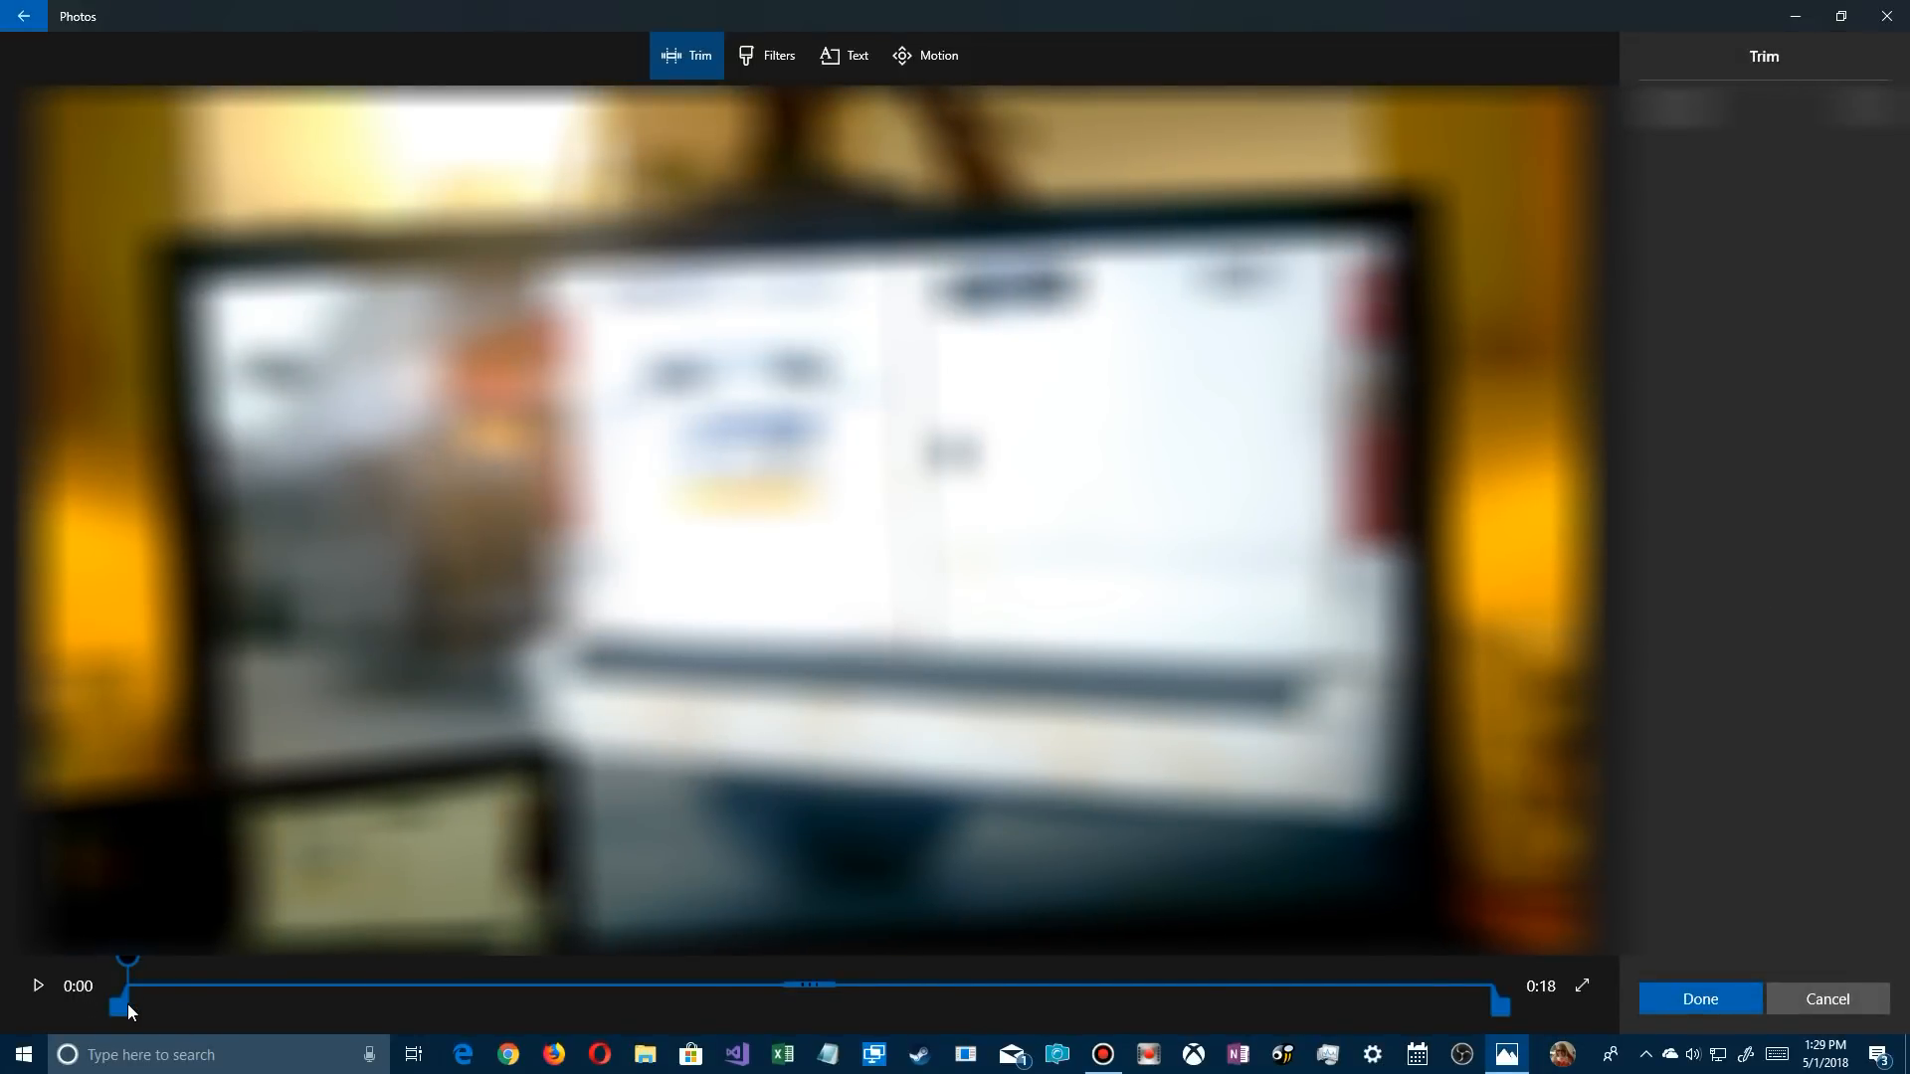
{"action": "left_click_drag", "start_coordinate": [119, 1004], "coordinate": [238, 1005]}
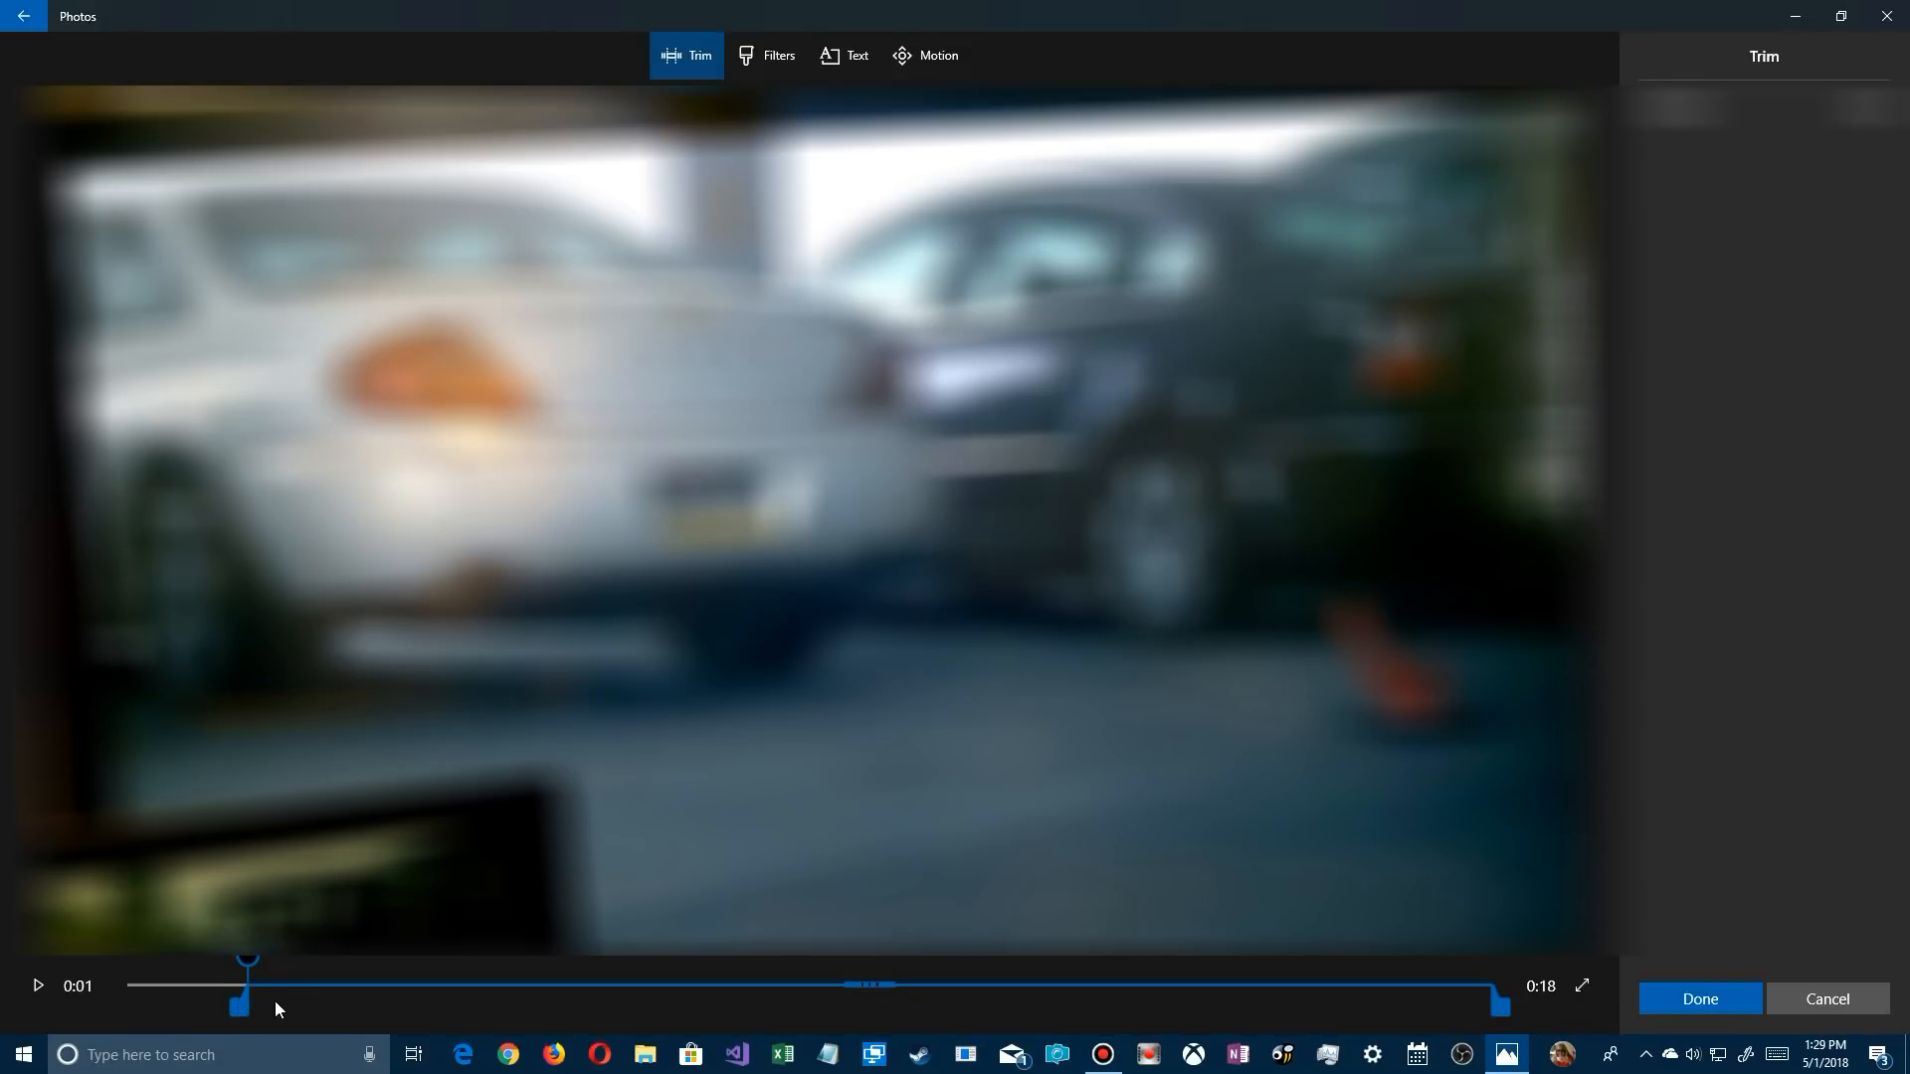
{"action": "left_click_drag", "start_coordinate": [240, 1007], "coordinate": [304, 1007]}
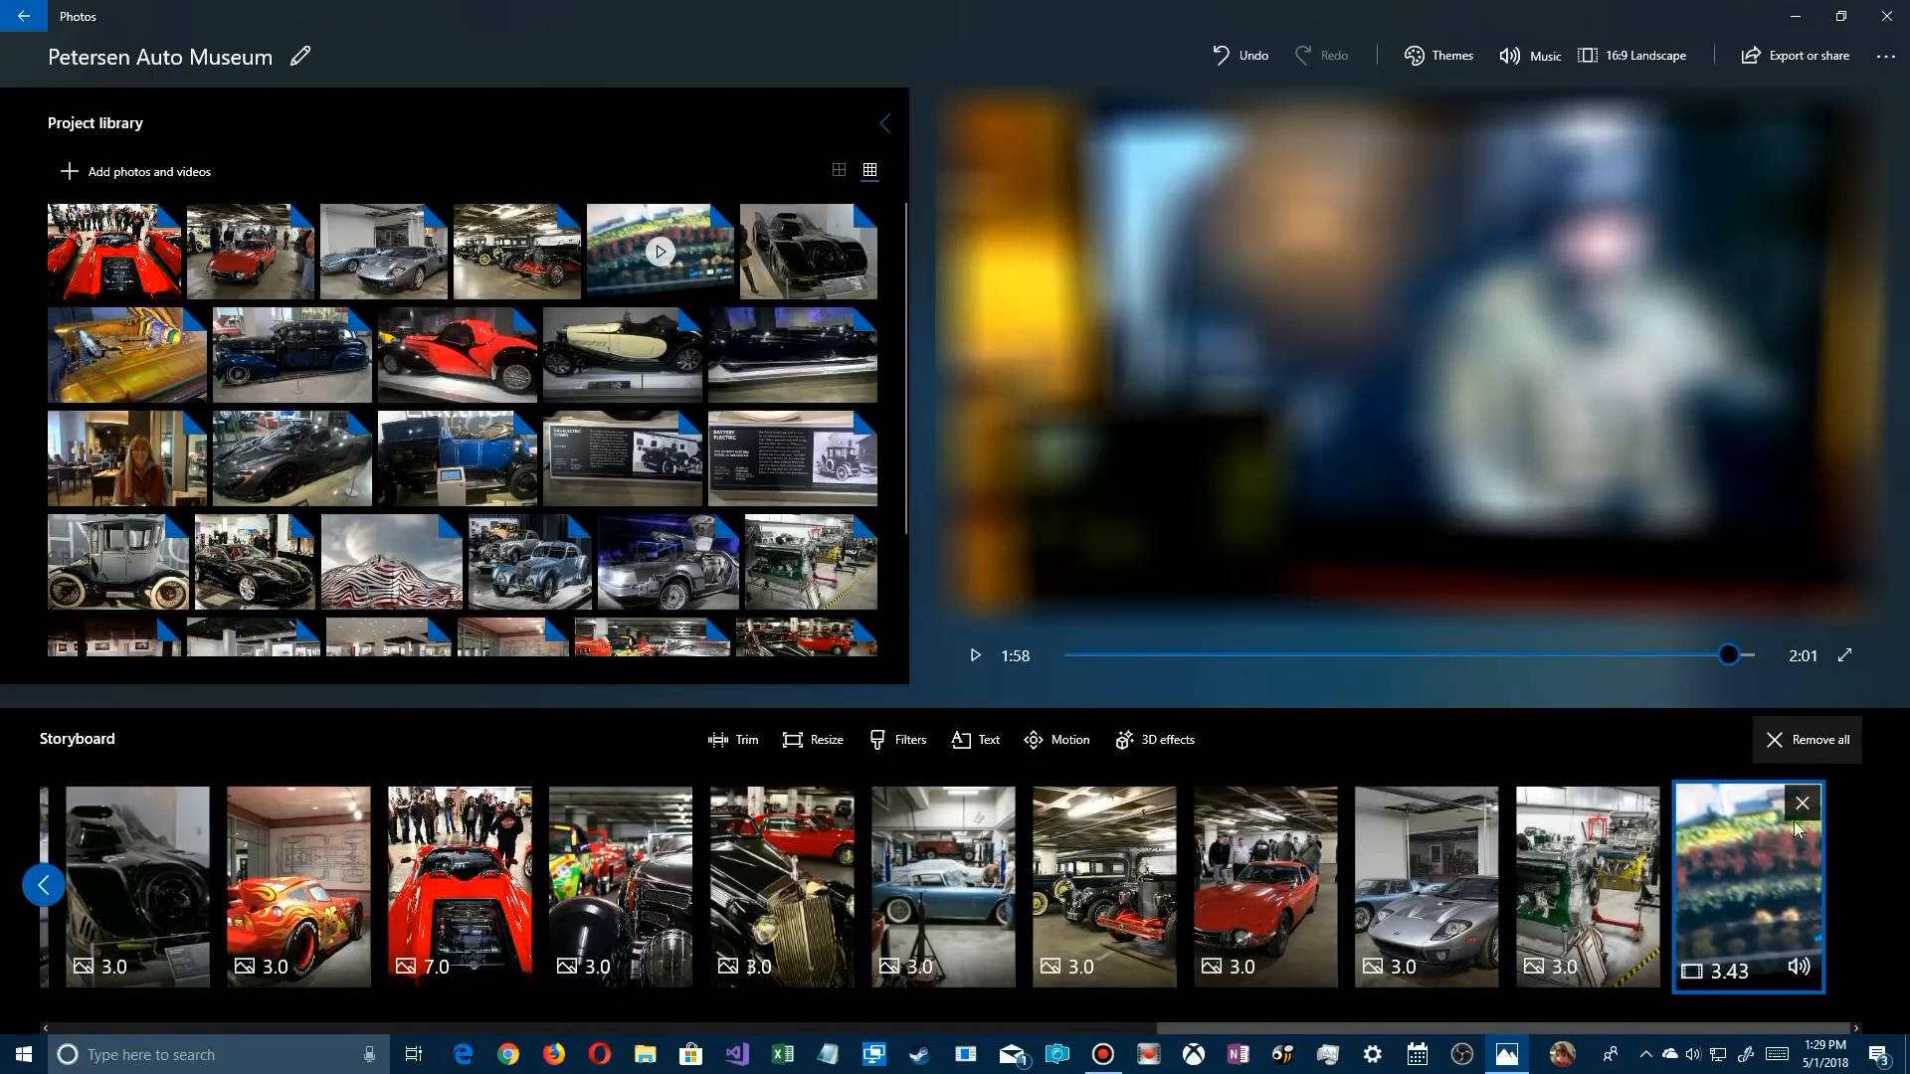
Lower the volume of the trimmed video clip to 18
{"action": "left_click", "coordinate": [1805, 971]}
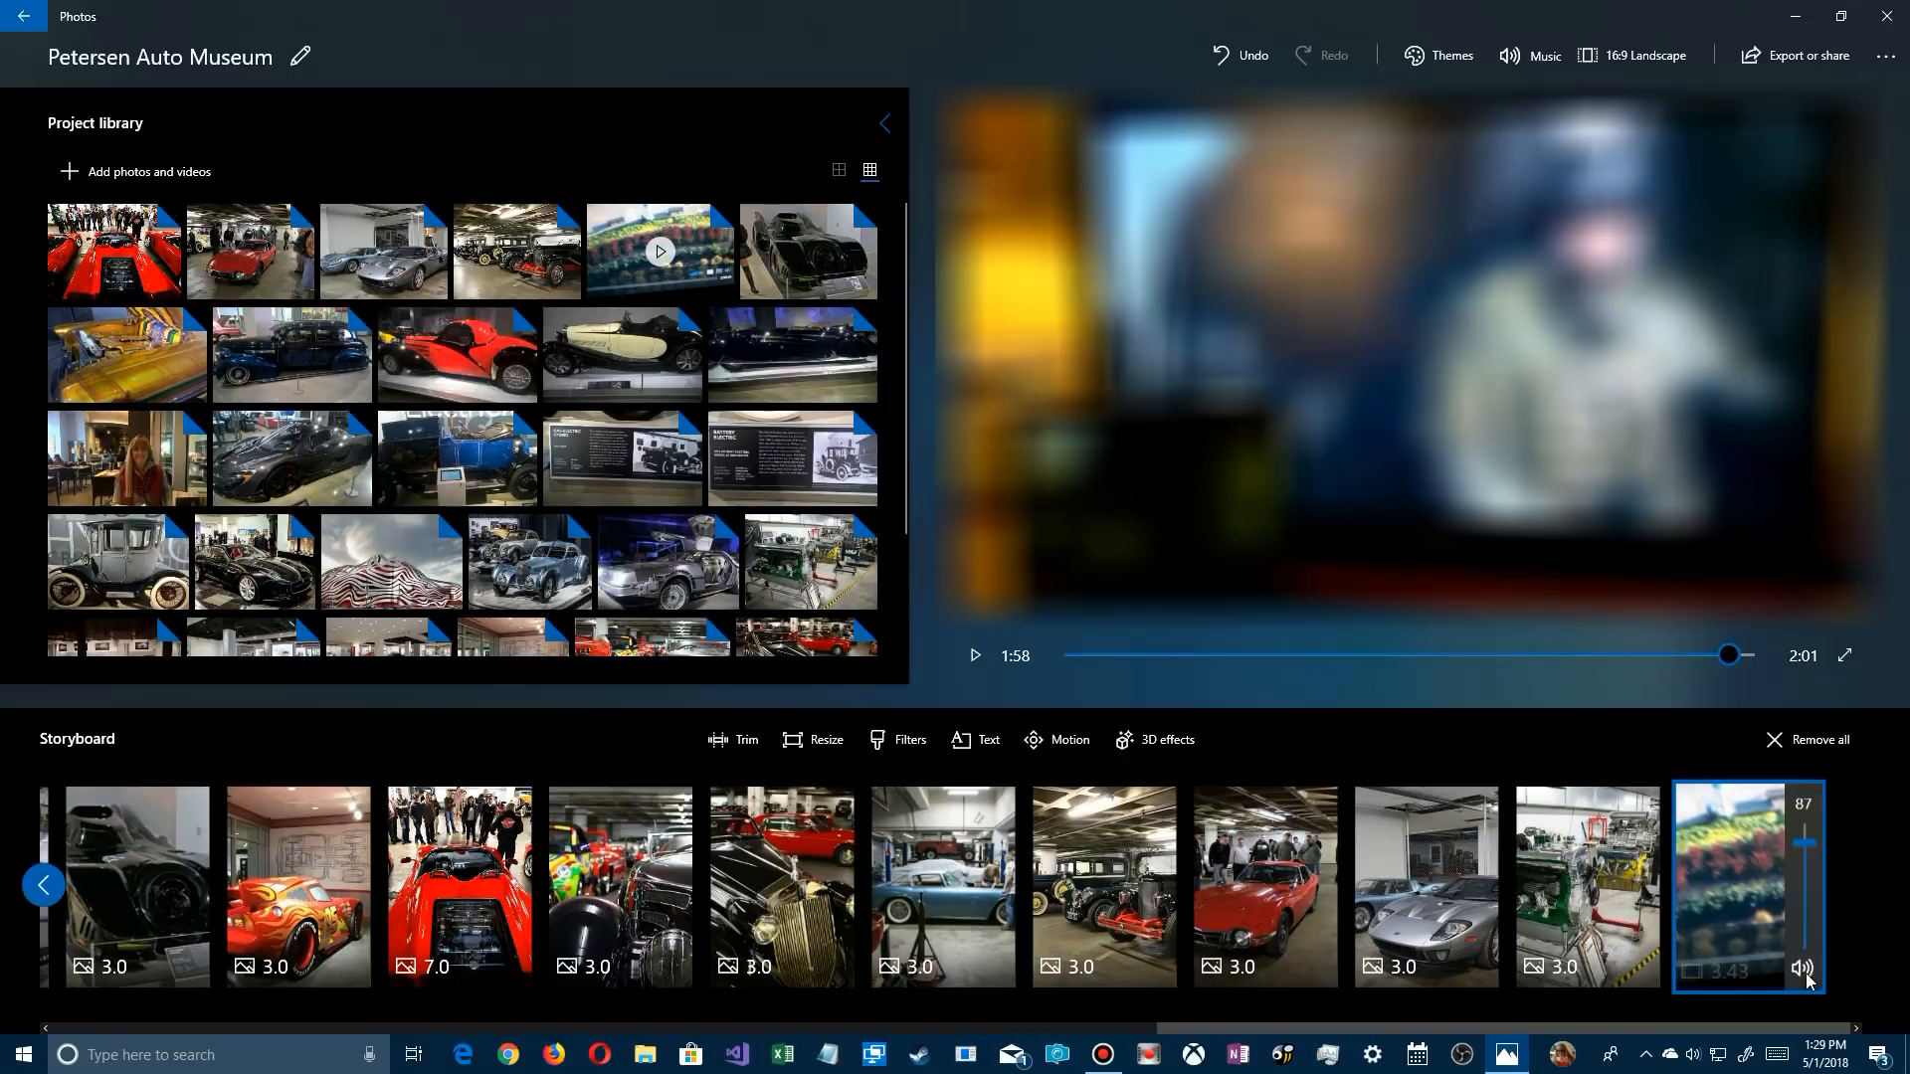
{"action": "left_click_drag", "start_coordinate": [1806, 842], "coordinate": [1804, 923]}
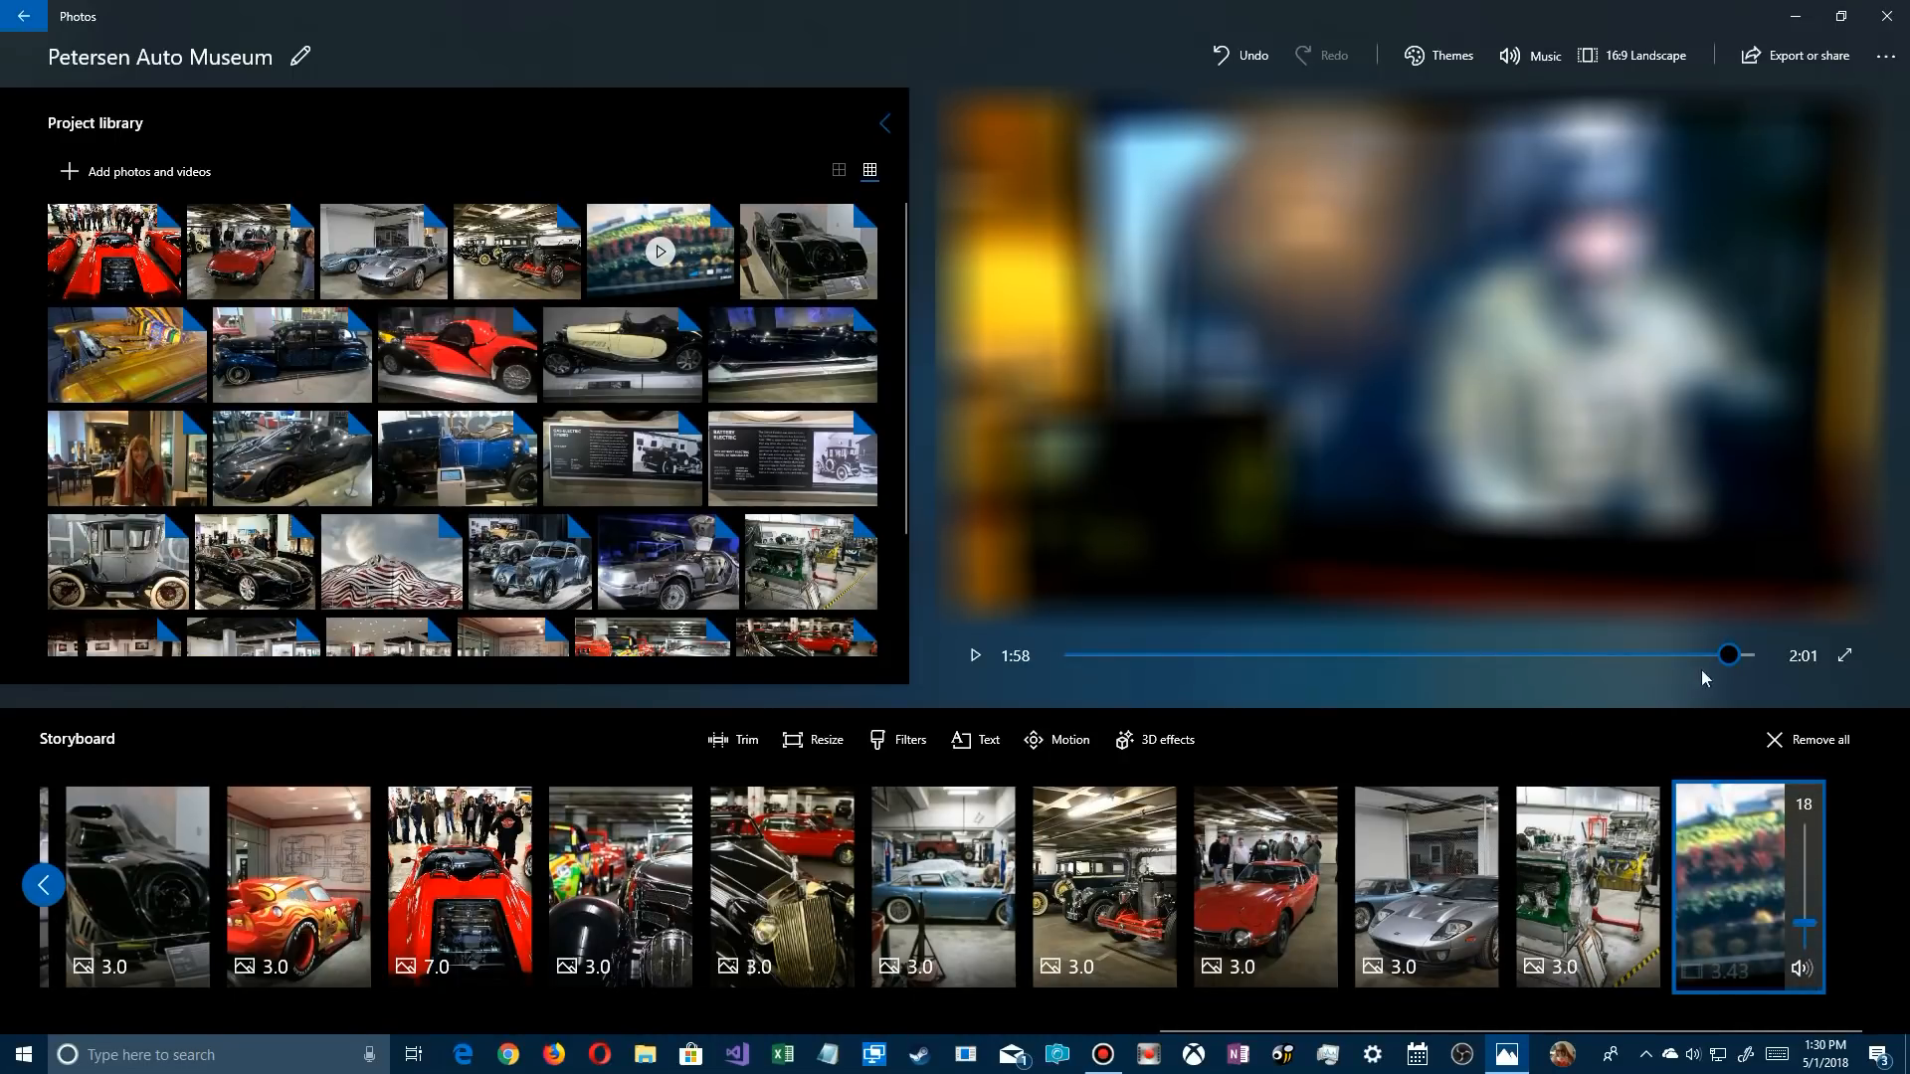
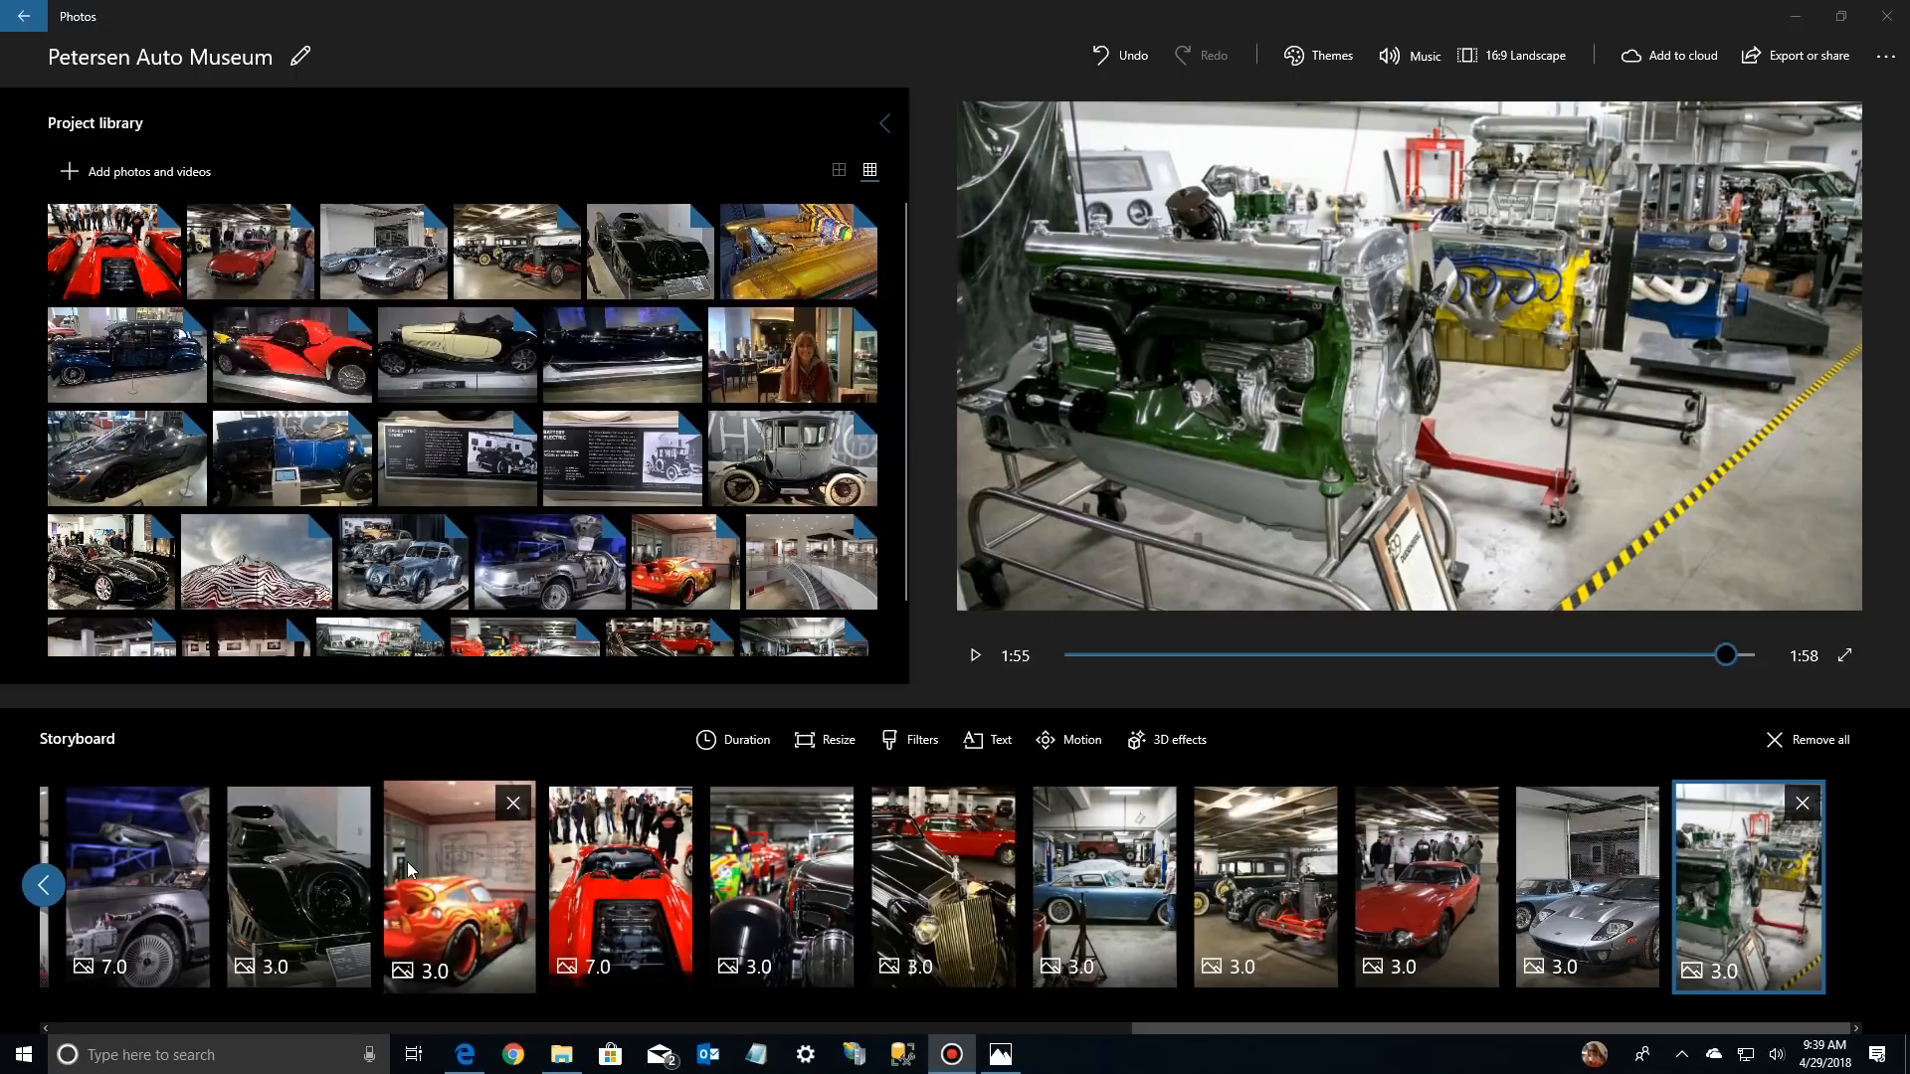
Try out the available filters on the Lightning McQueen photo and apply the Arcade filter
{"action": "left_click", "coordinate": [433, 868]}
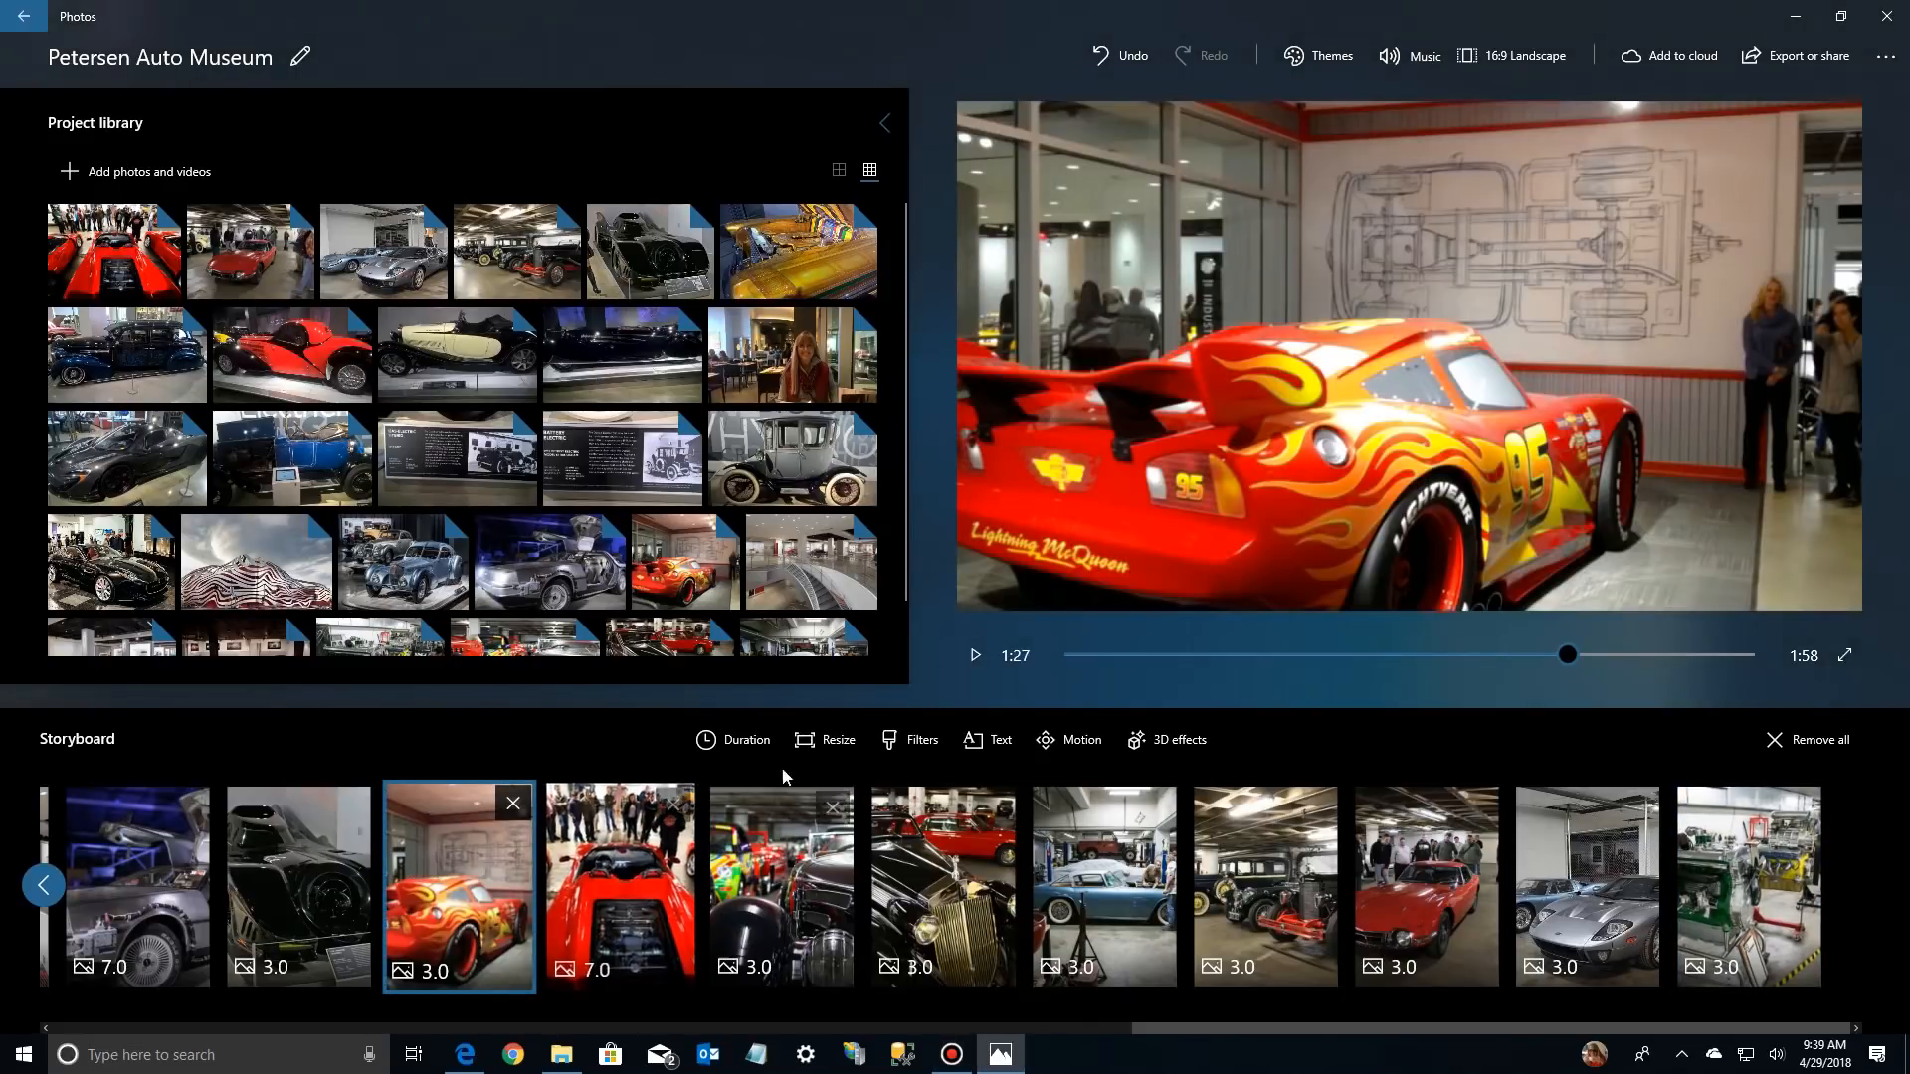
{"action": "left_click", "coordinate": [923, 742]}
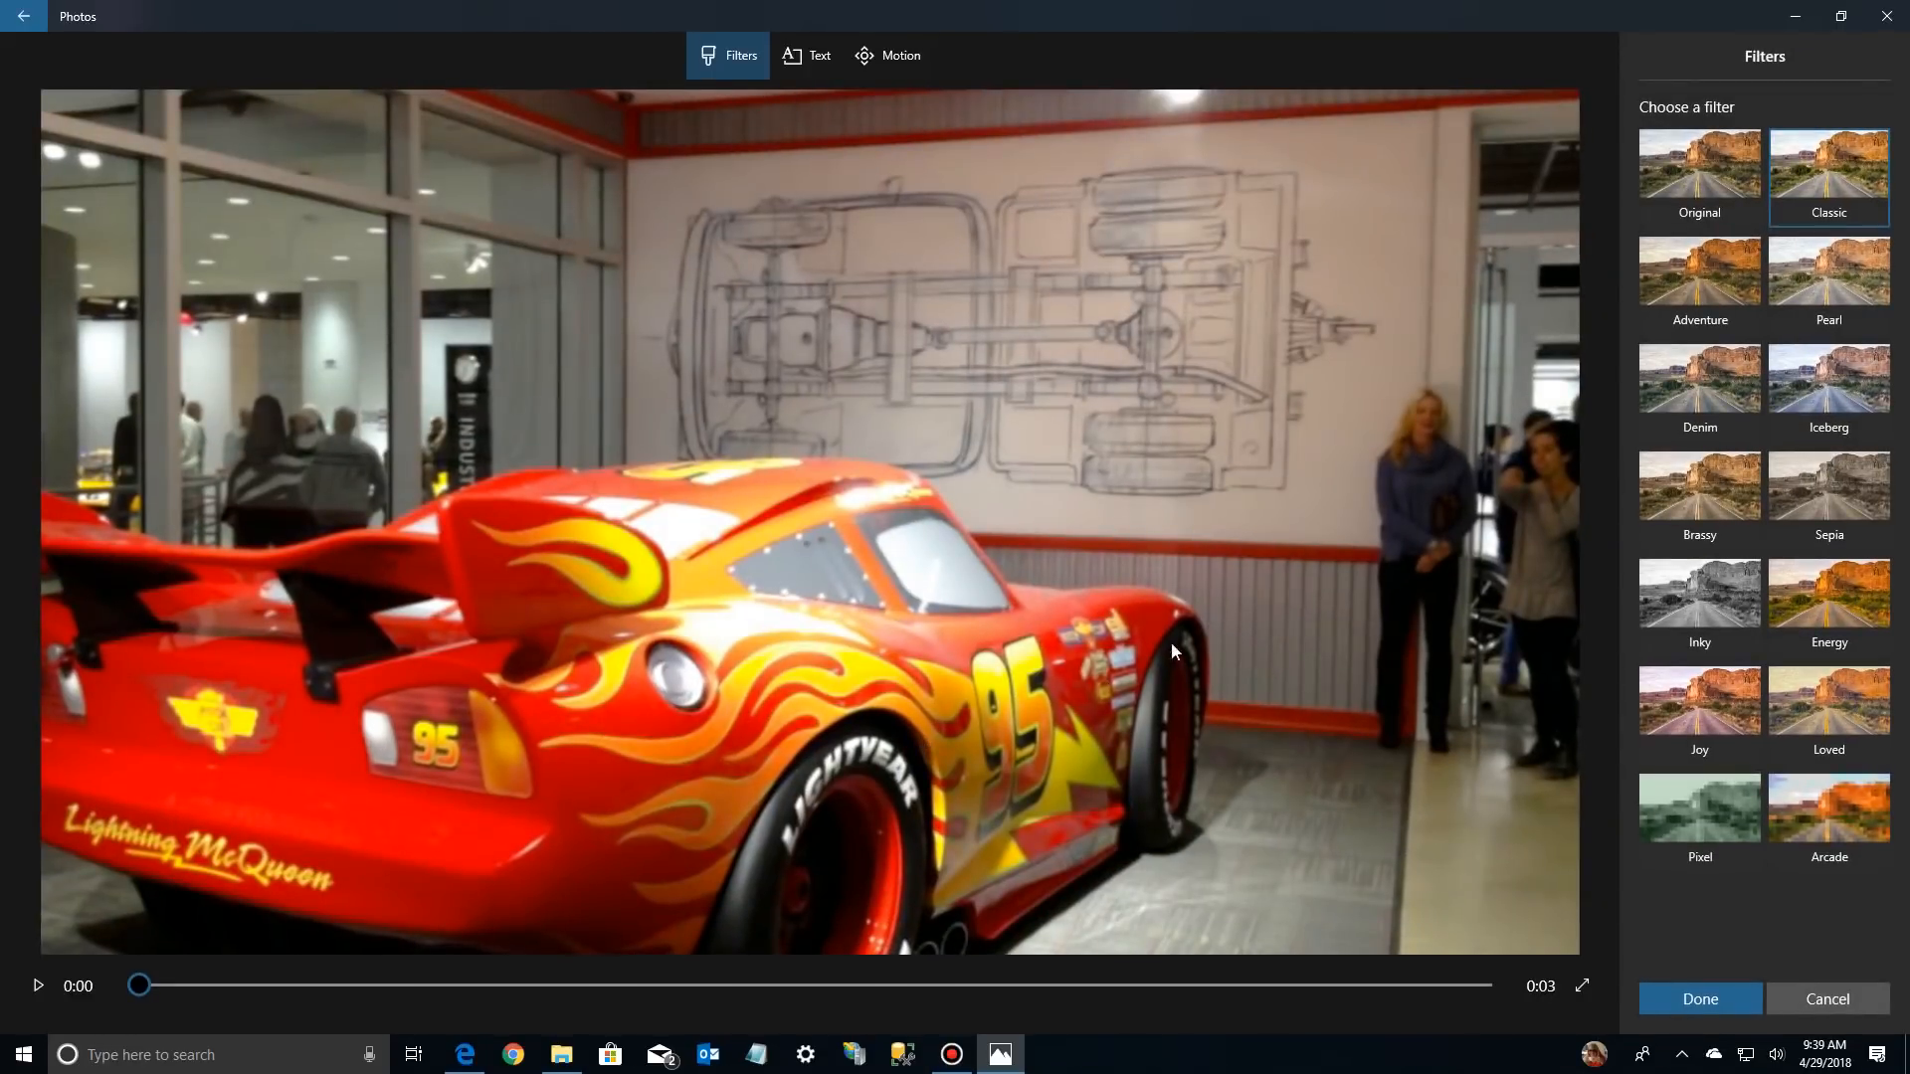
{"action": "left_click", "coordinate": [1685, 177]}
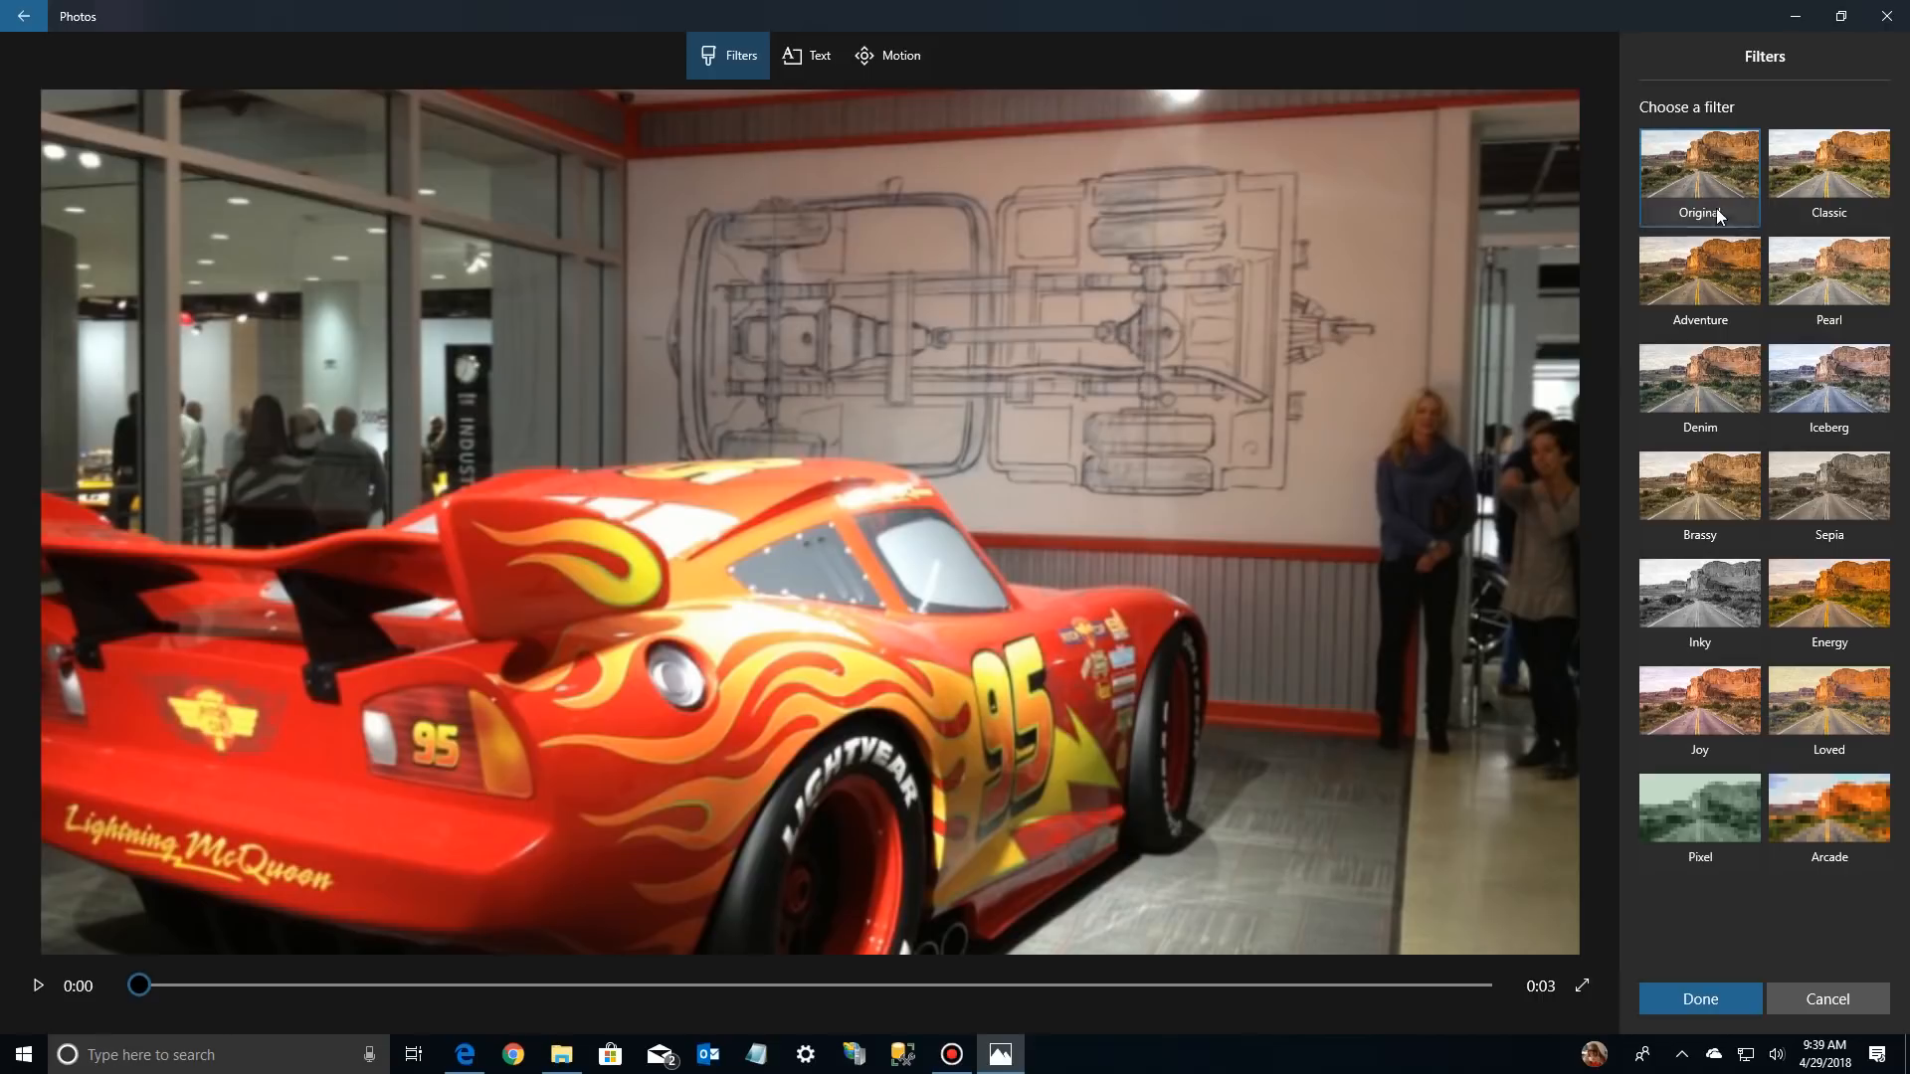
{"action": "left_click", "coordinate": [1822, 188]}
{"action": "left_click", "coordinate": [1705, 283]}
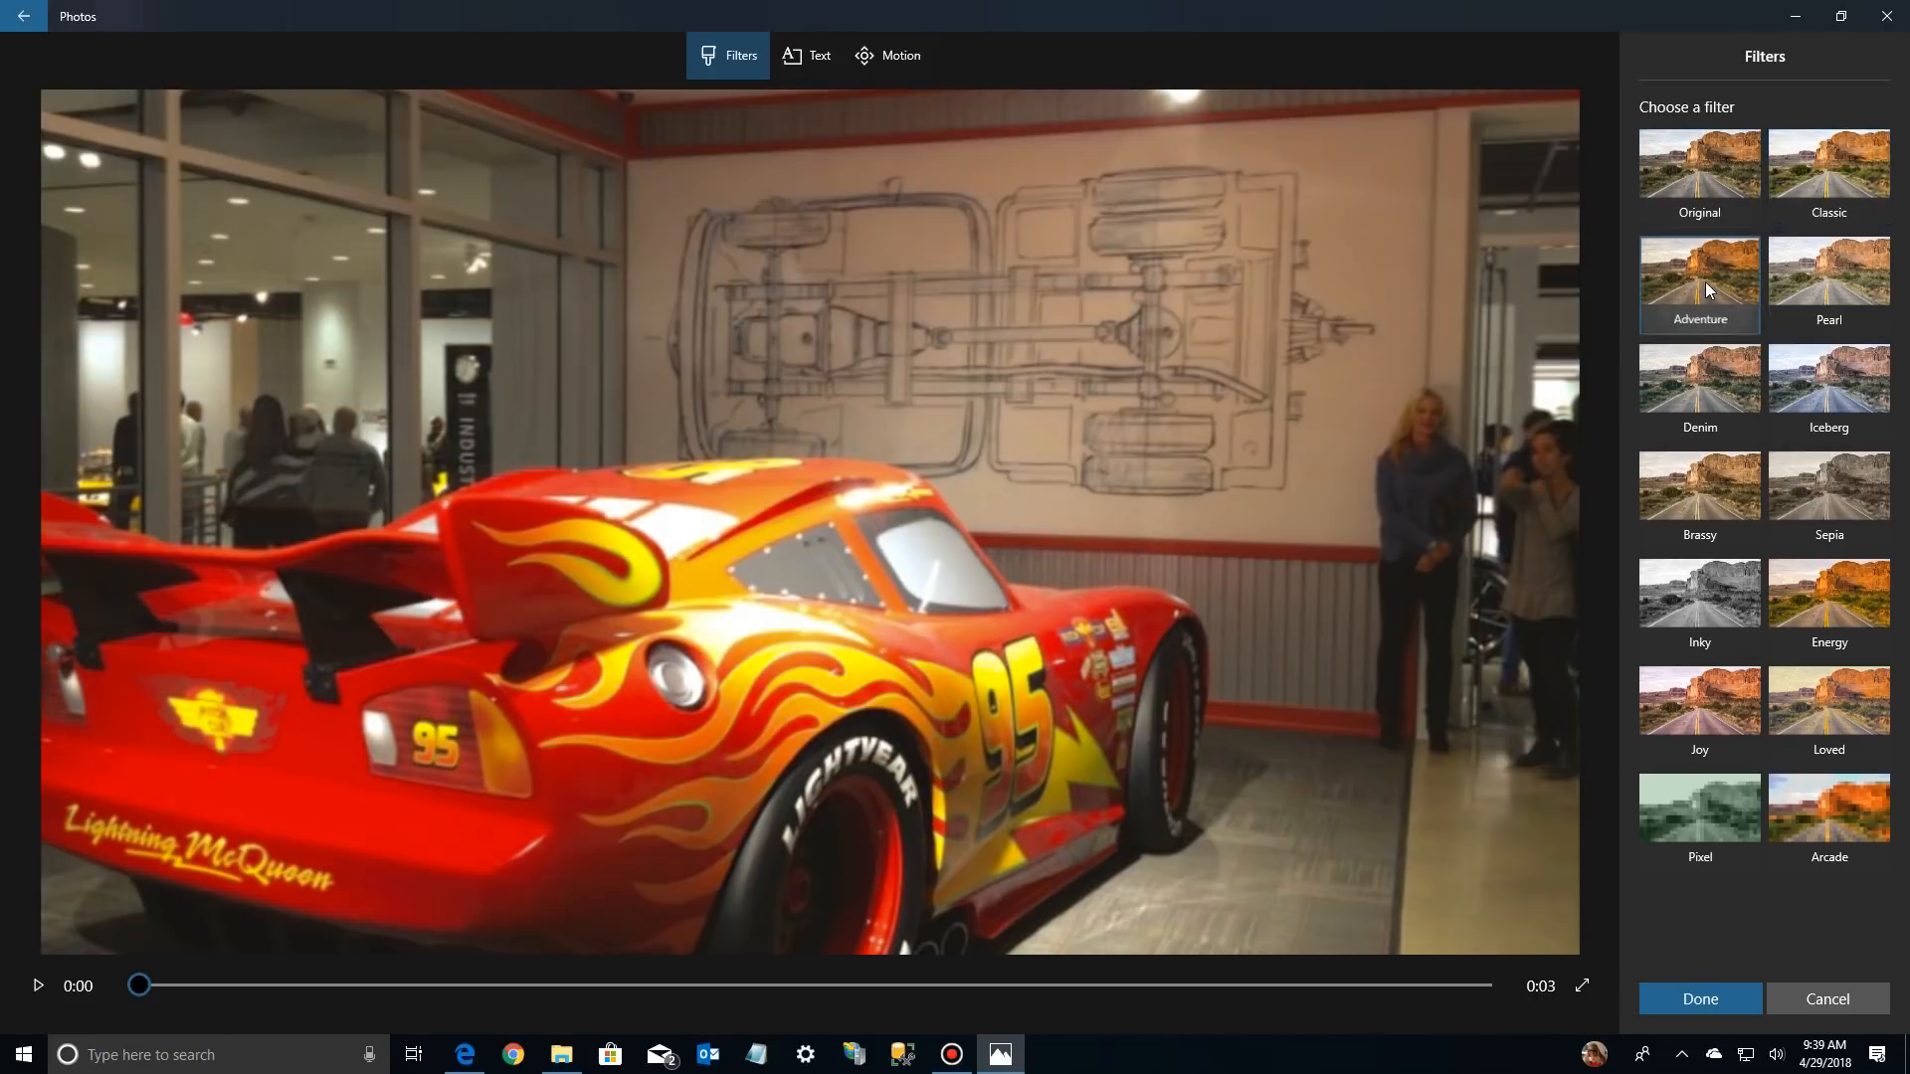
{"action": "left_click", "coordinate": [1834, 276]}
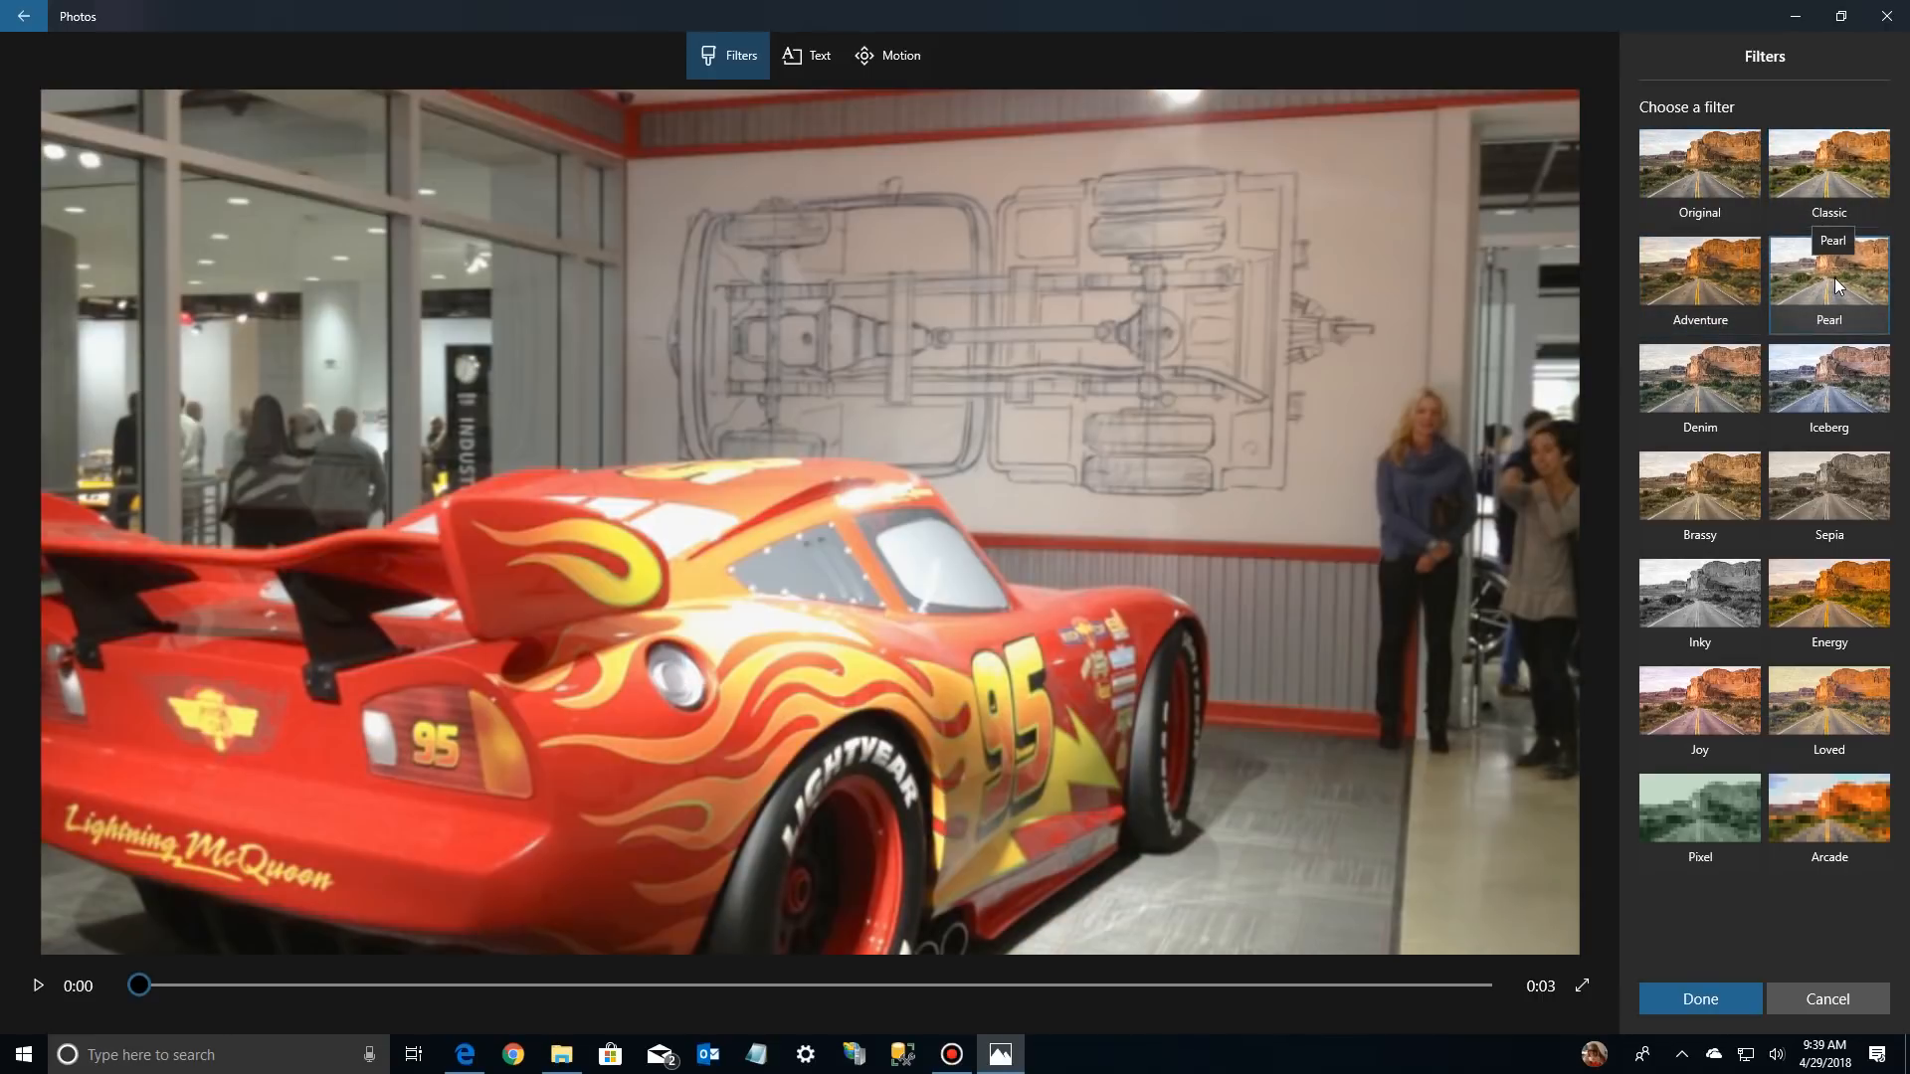
{"action": "left_click", "coordinate": [1723, 380]}
{"action": "left_click", "coordinate": [1839, 383]}
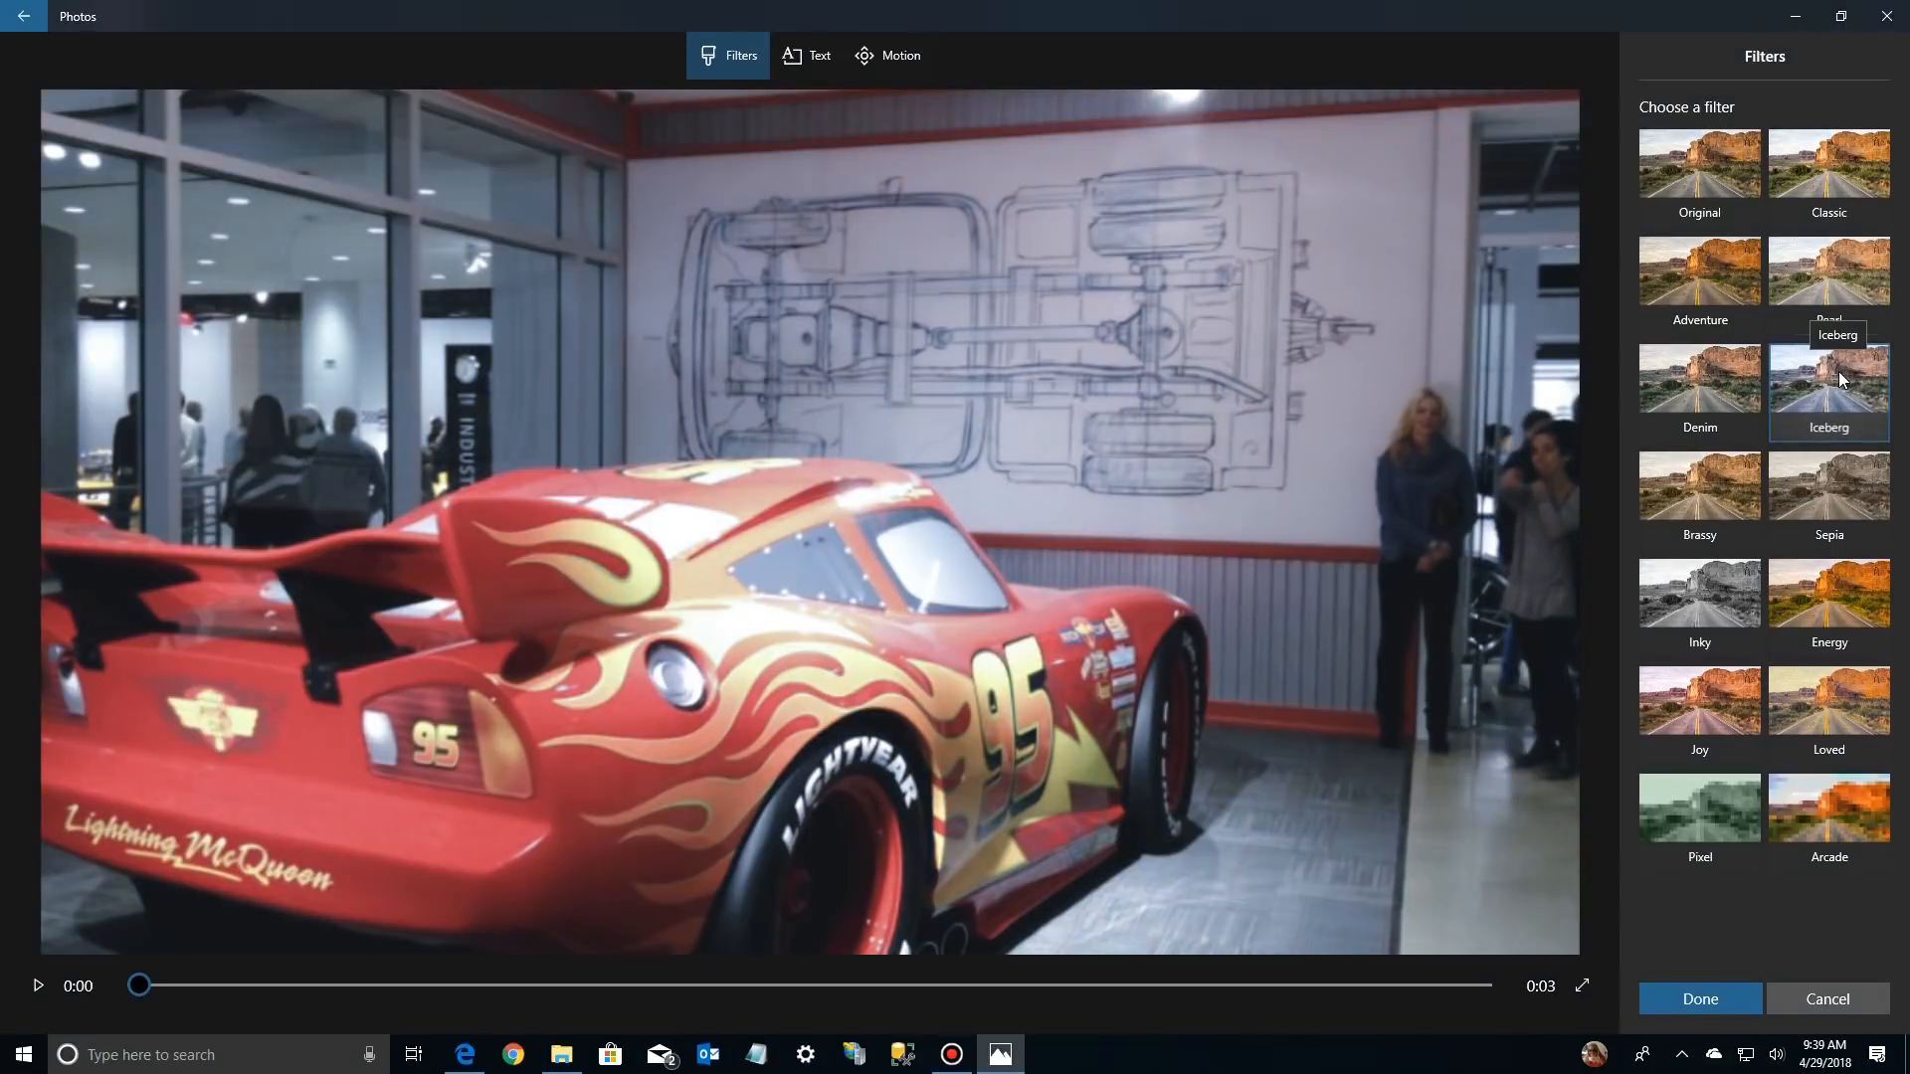
{"action": "left_click", "coordinate": [1734, 475]}
{"action": "left_click", "coordinate": [1830, 479]}
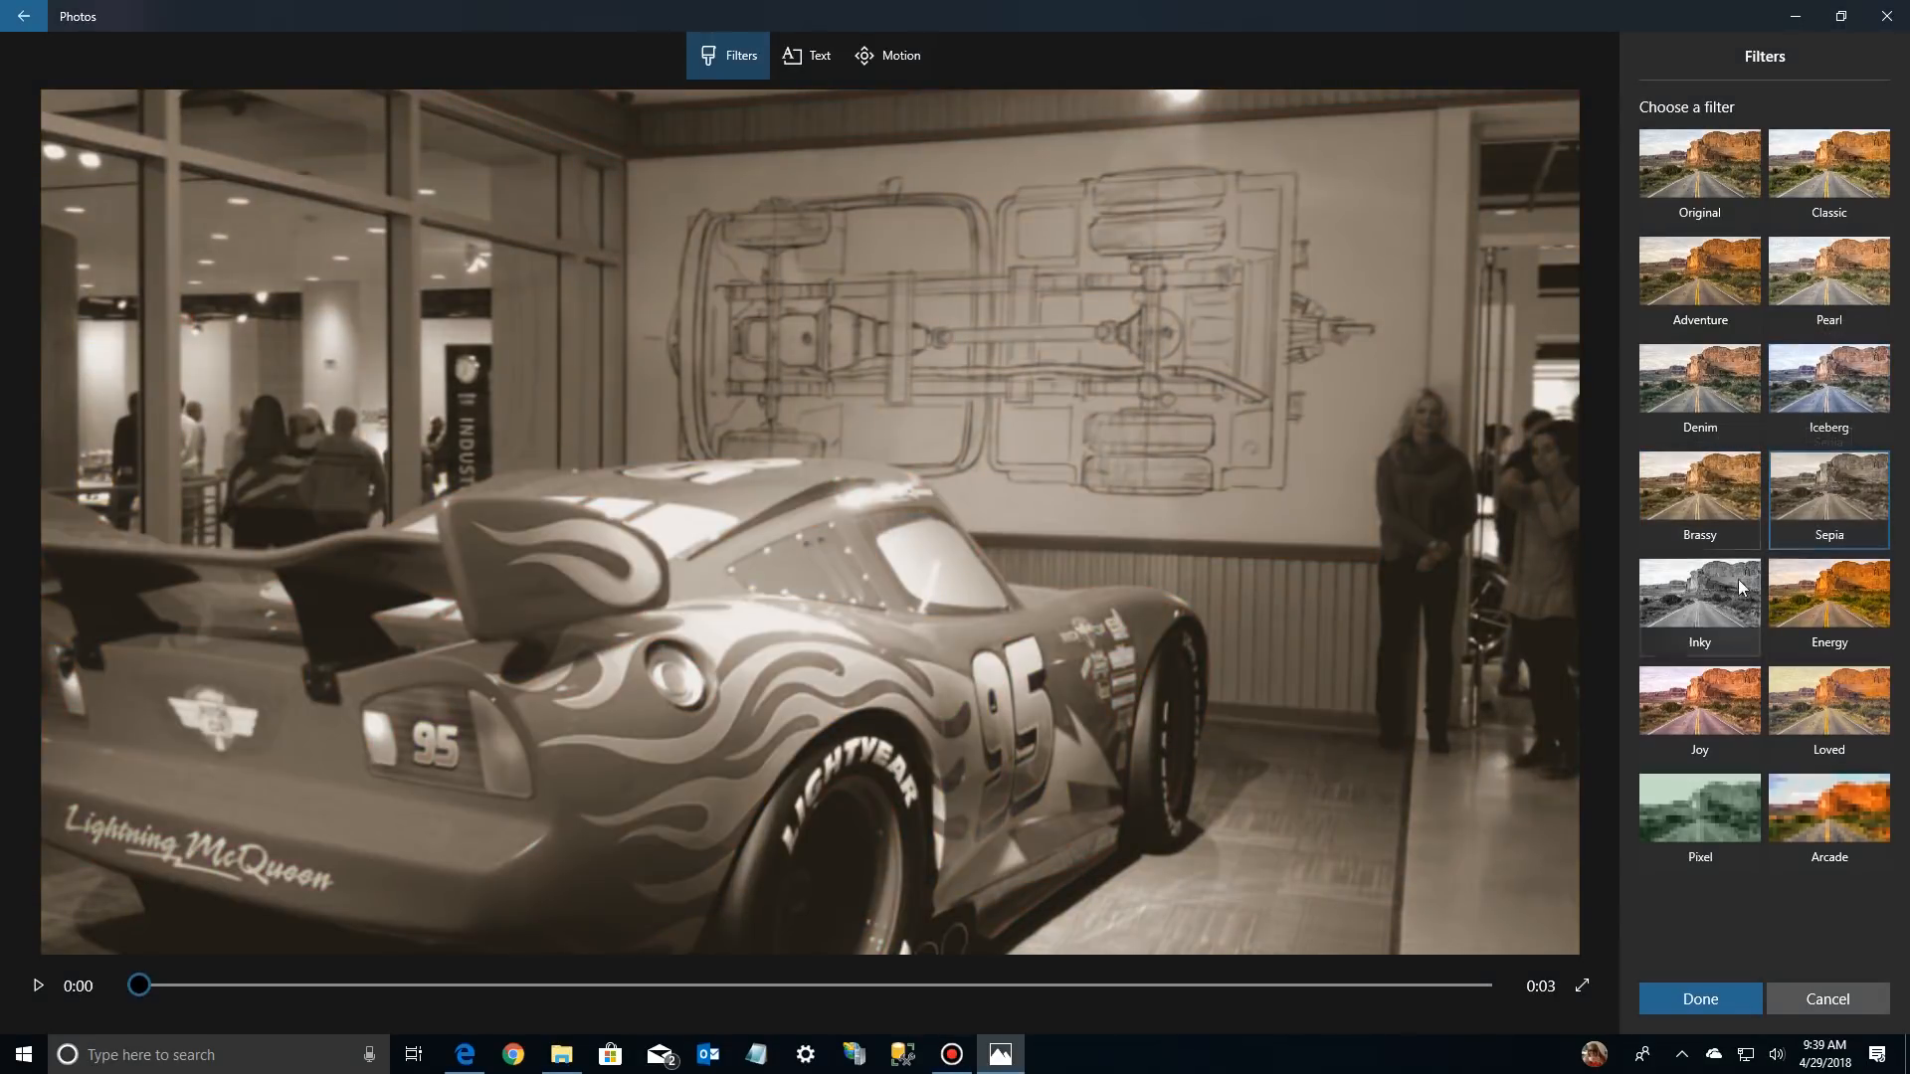
{"action": "left_click", "coordinate": [1710, 603]}
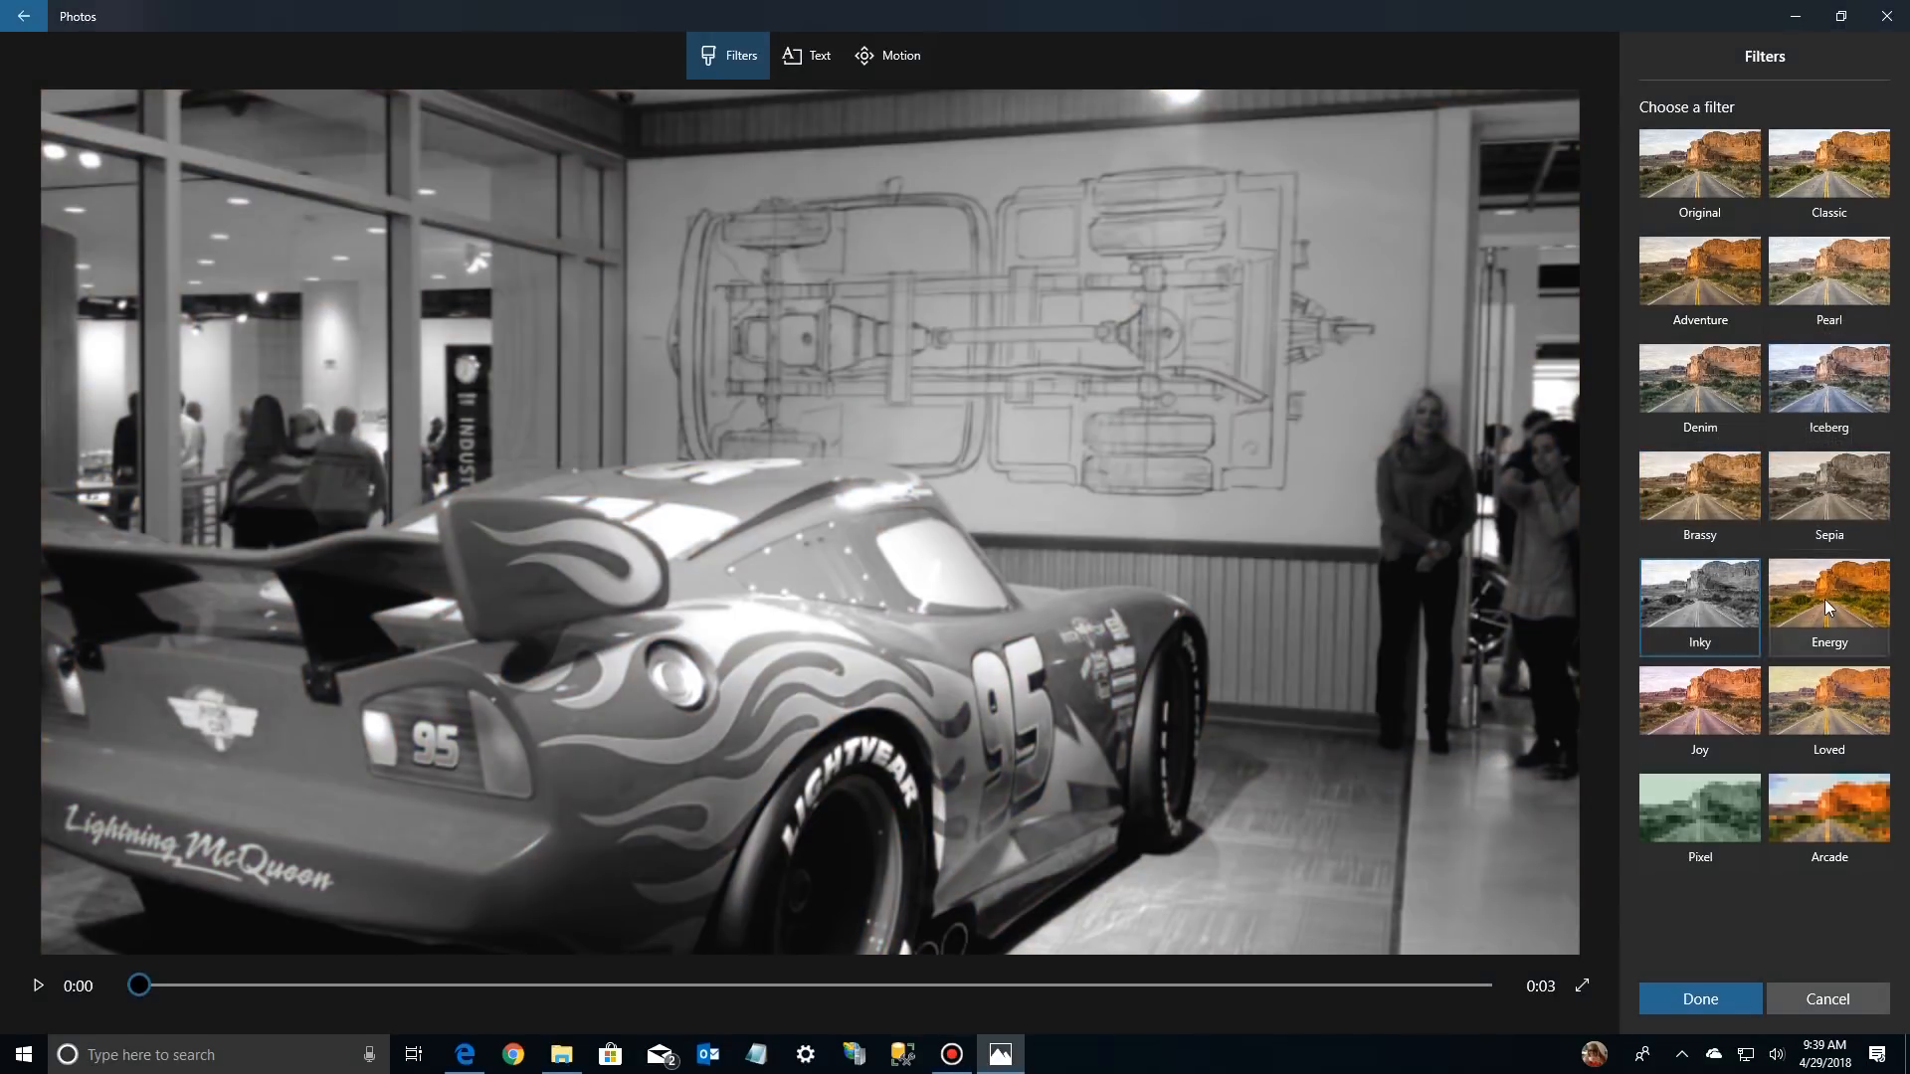
{"action": "left_click", "coordinate": [1825, 599]}
{"action": "left_click", "coordinate": [1723, 708]}
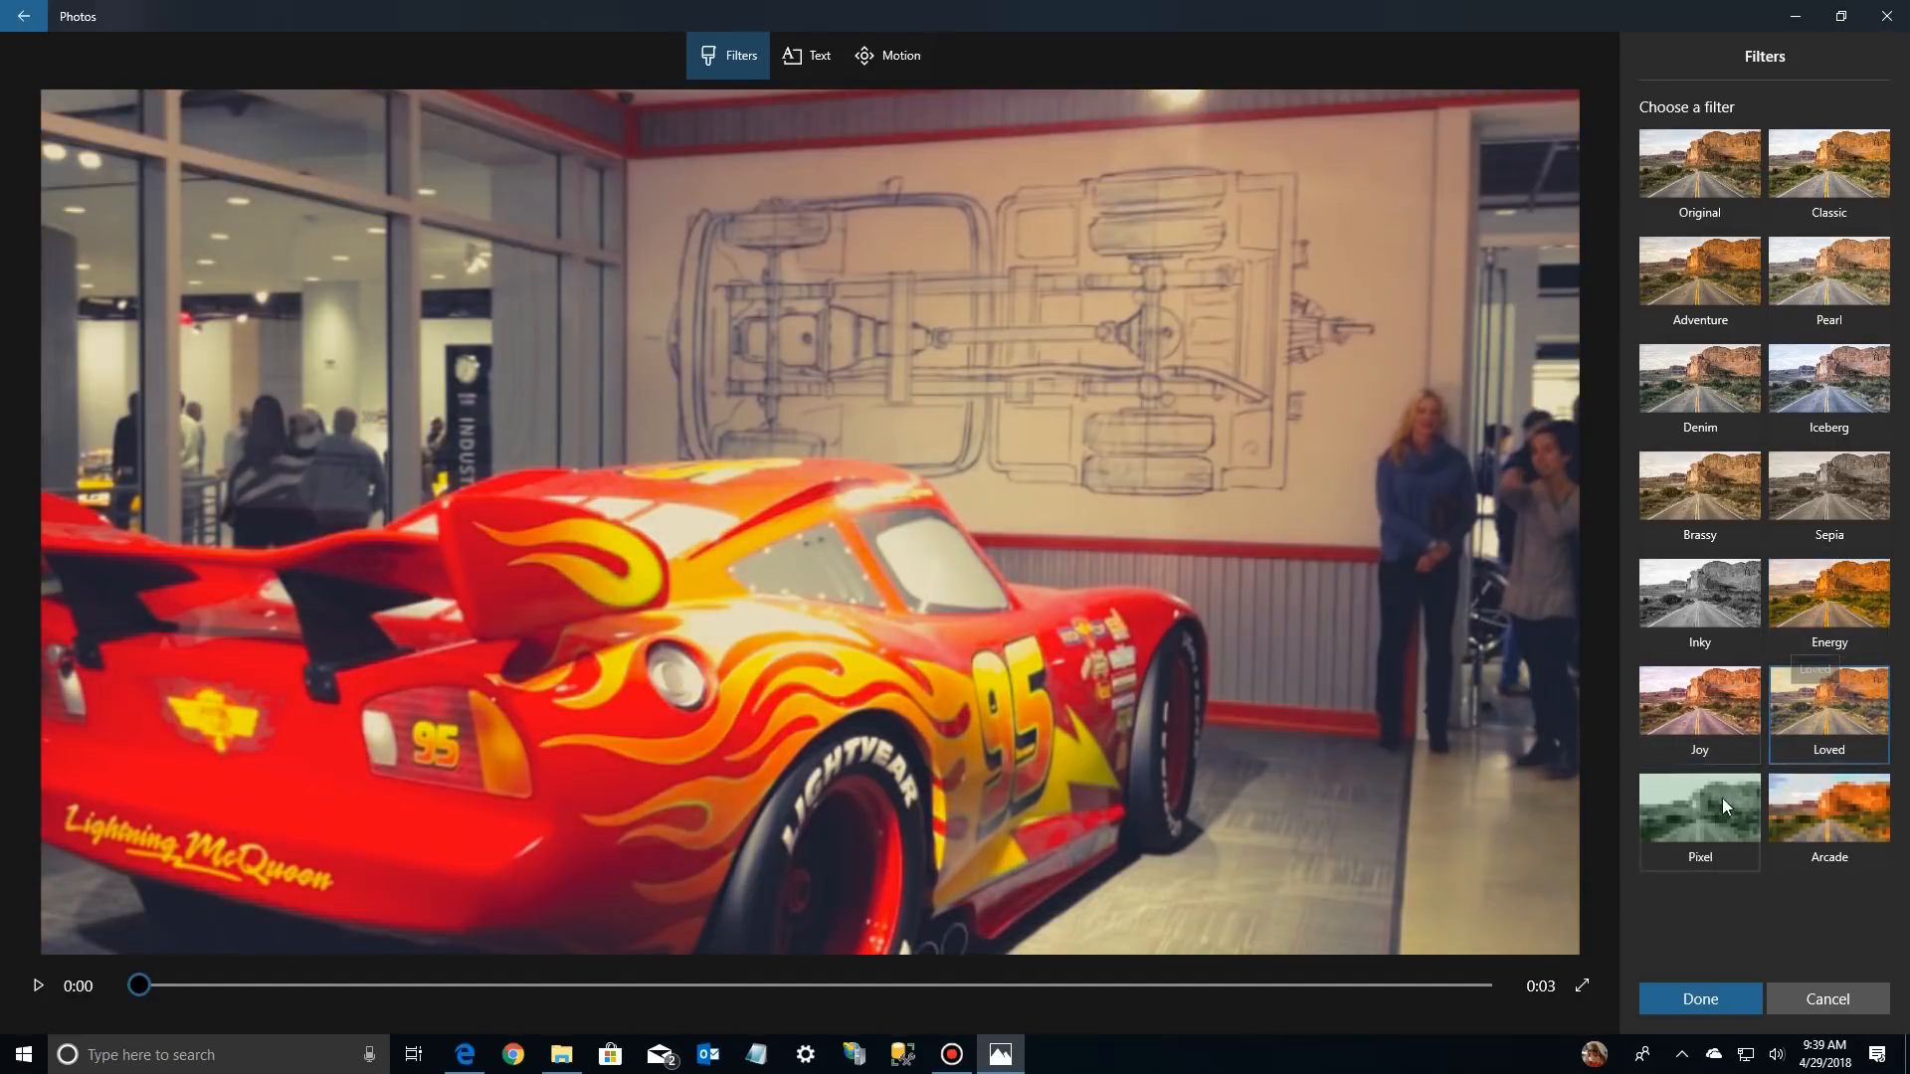
{"action": "left_click", "coordinate": [1717, 806]}
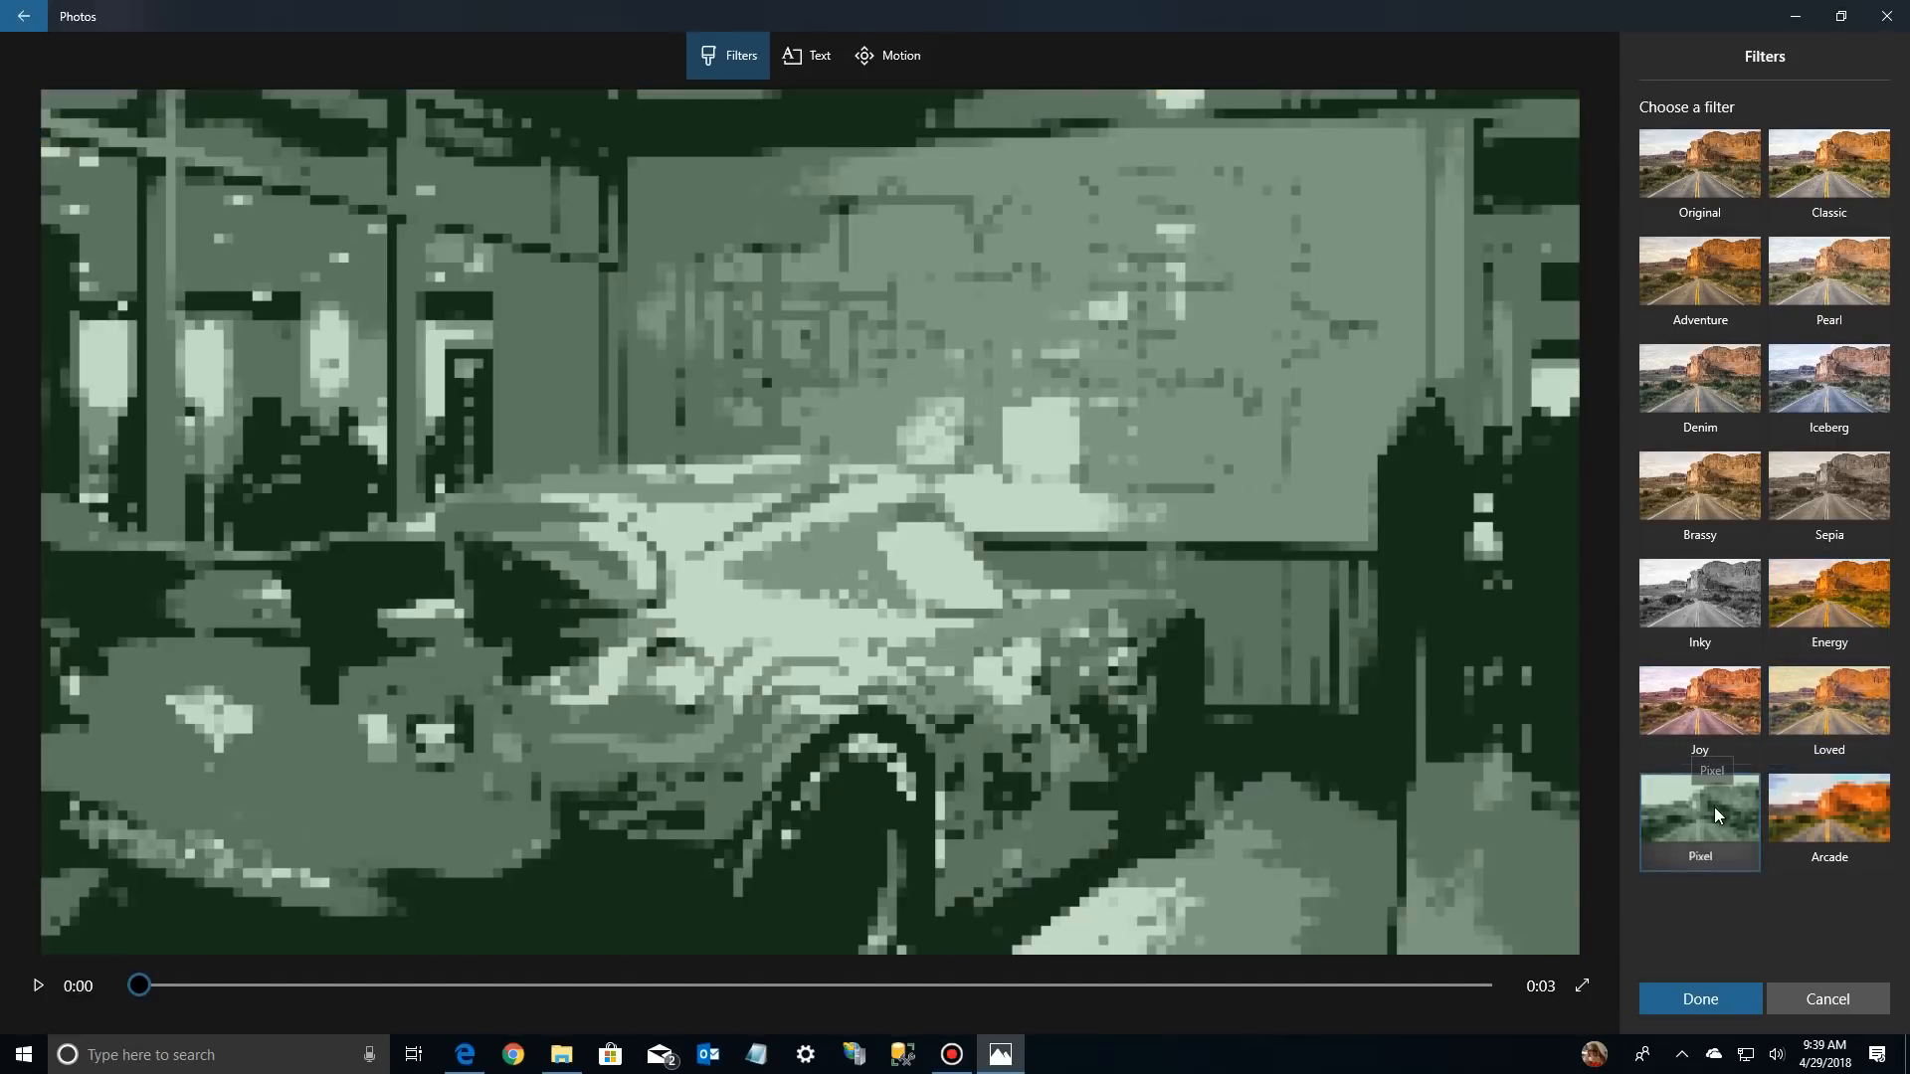
{"action": "left_click", "coordinate": [1810, 804]}
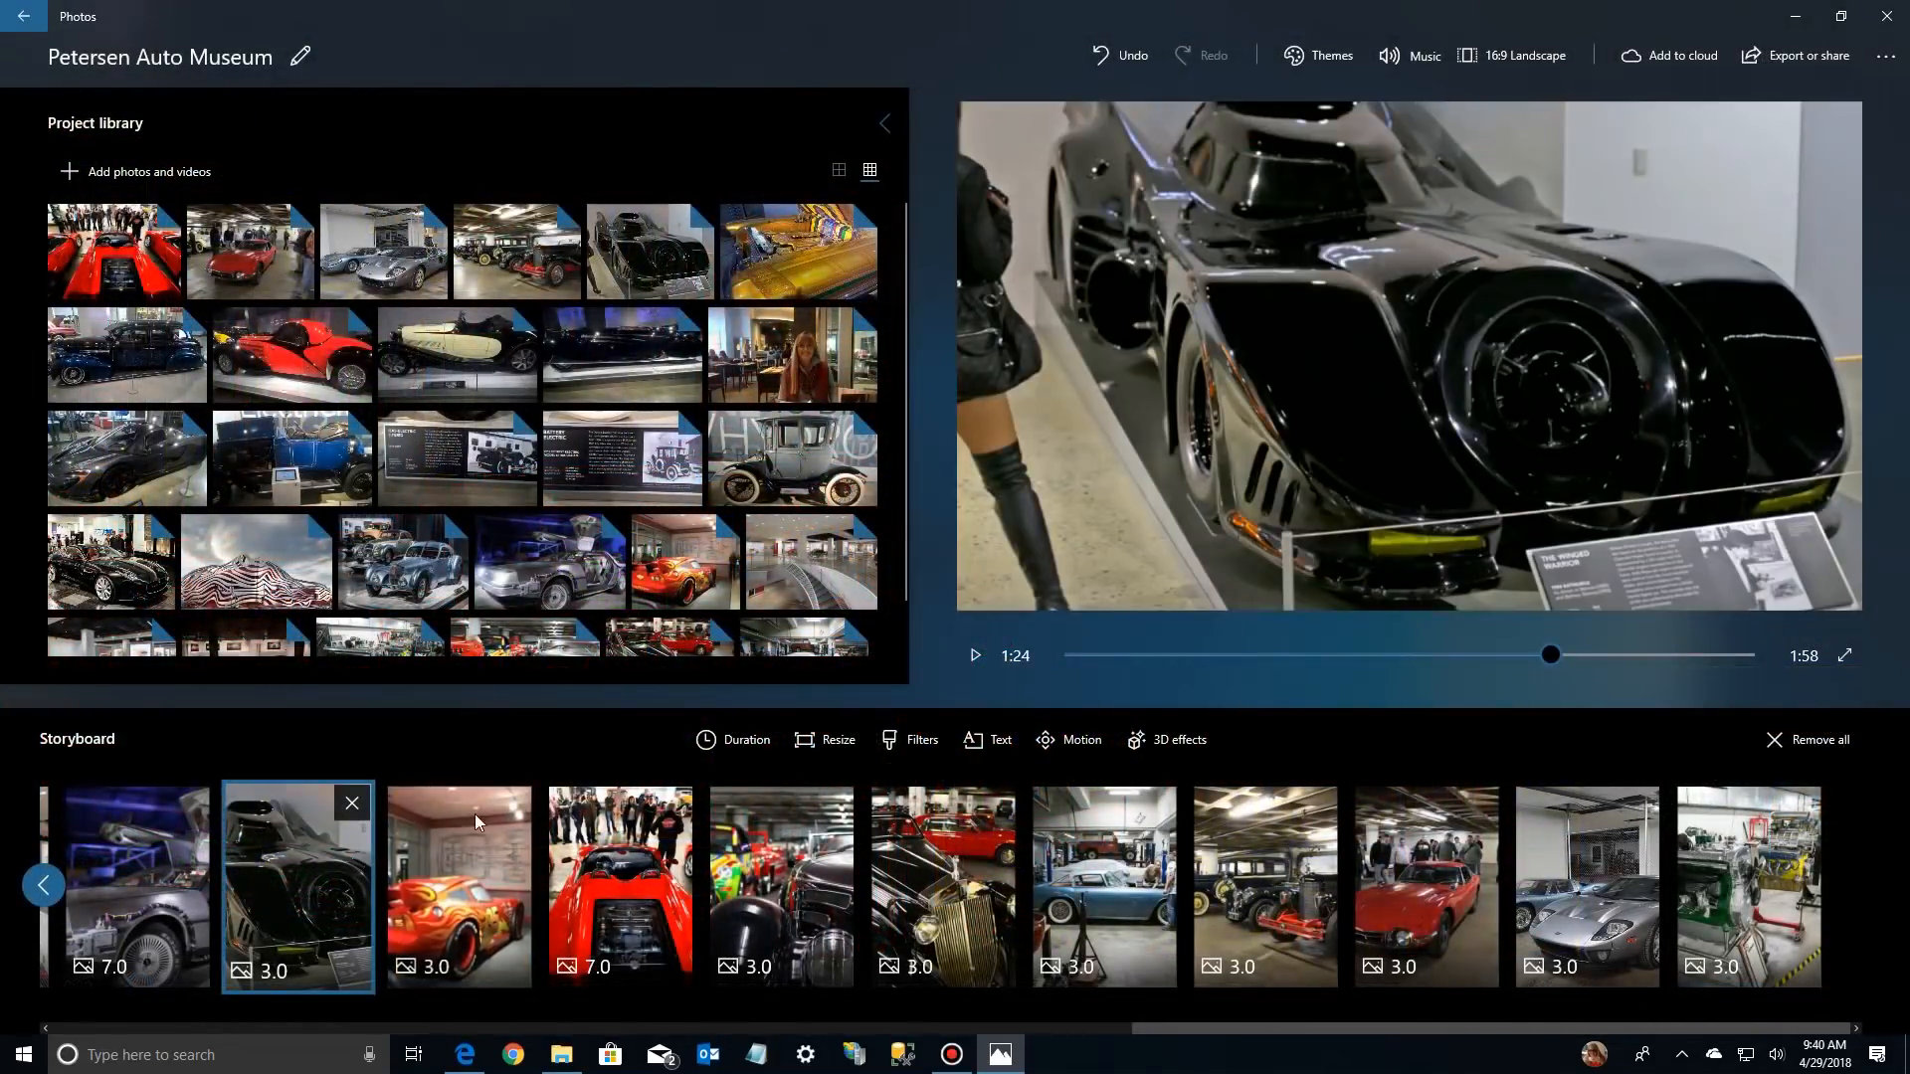
Play the video from the Batmobile photo into the Lightning McQueen photo to check the filter, then pause
{"action": "left_click", "coordinate": [974, 655]}
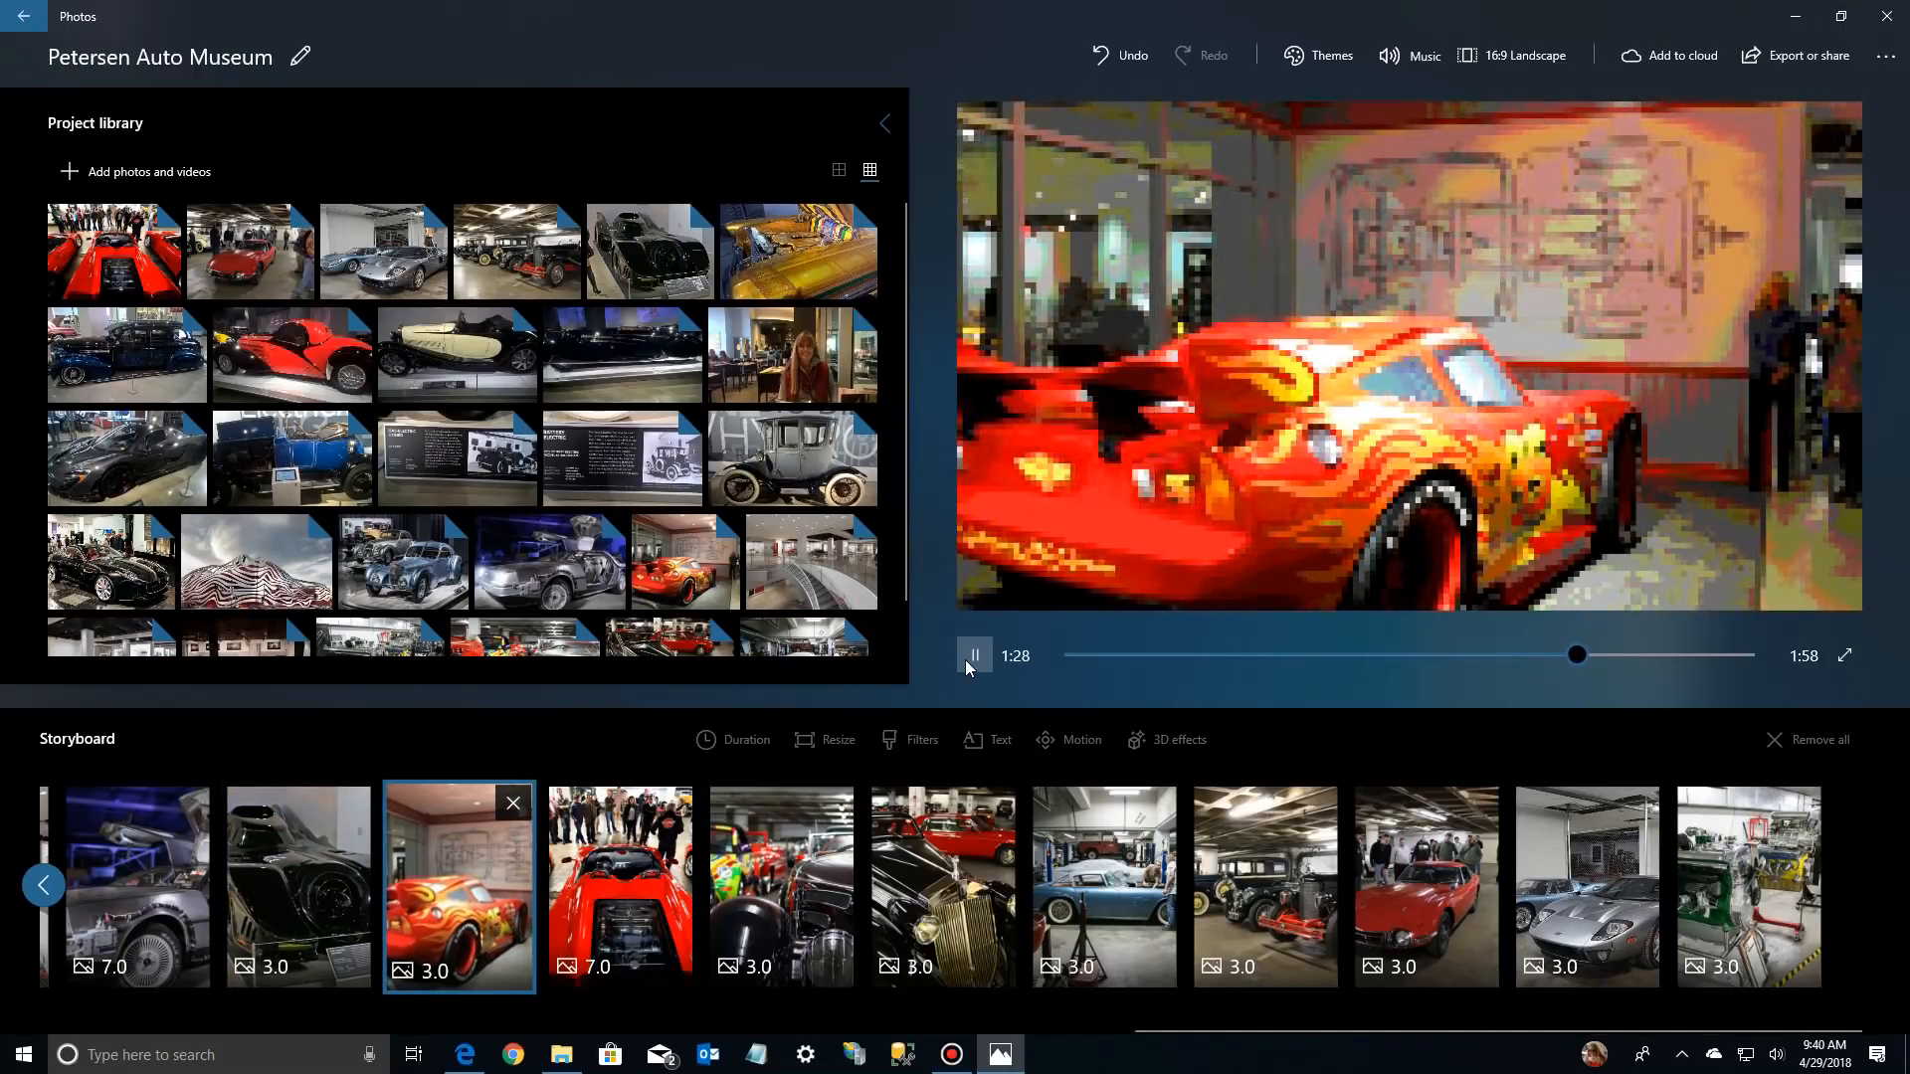
{"action": "left_click", "coordinate": [974, 661]}
{"action": "left_click", "coordinate": [505, 892]}
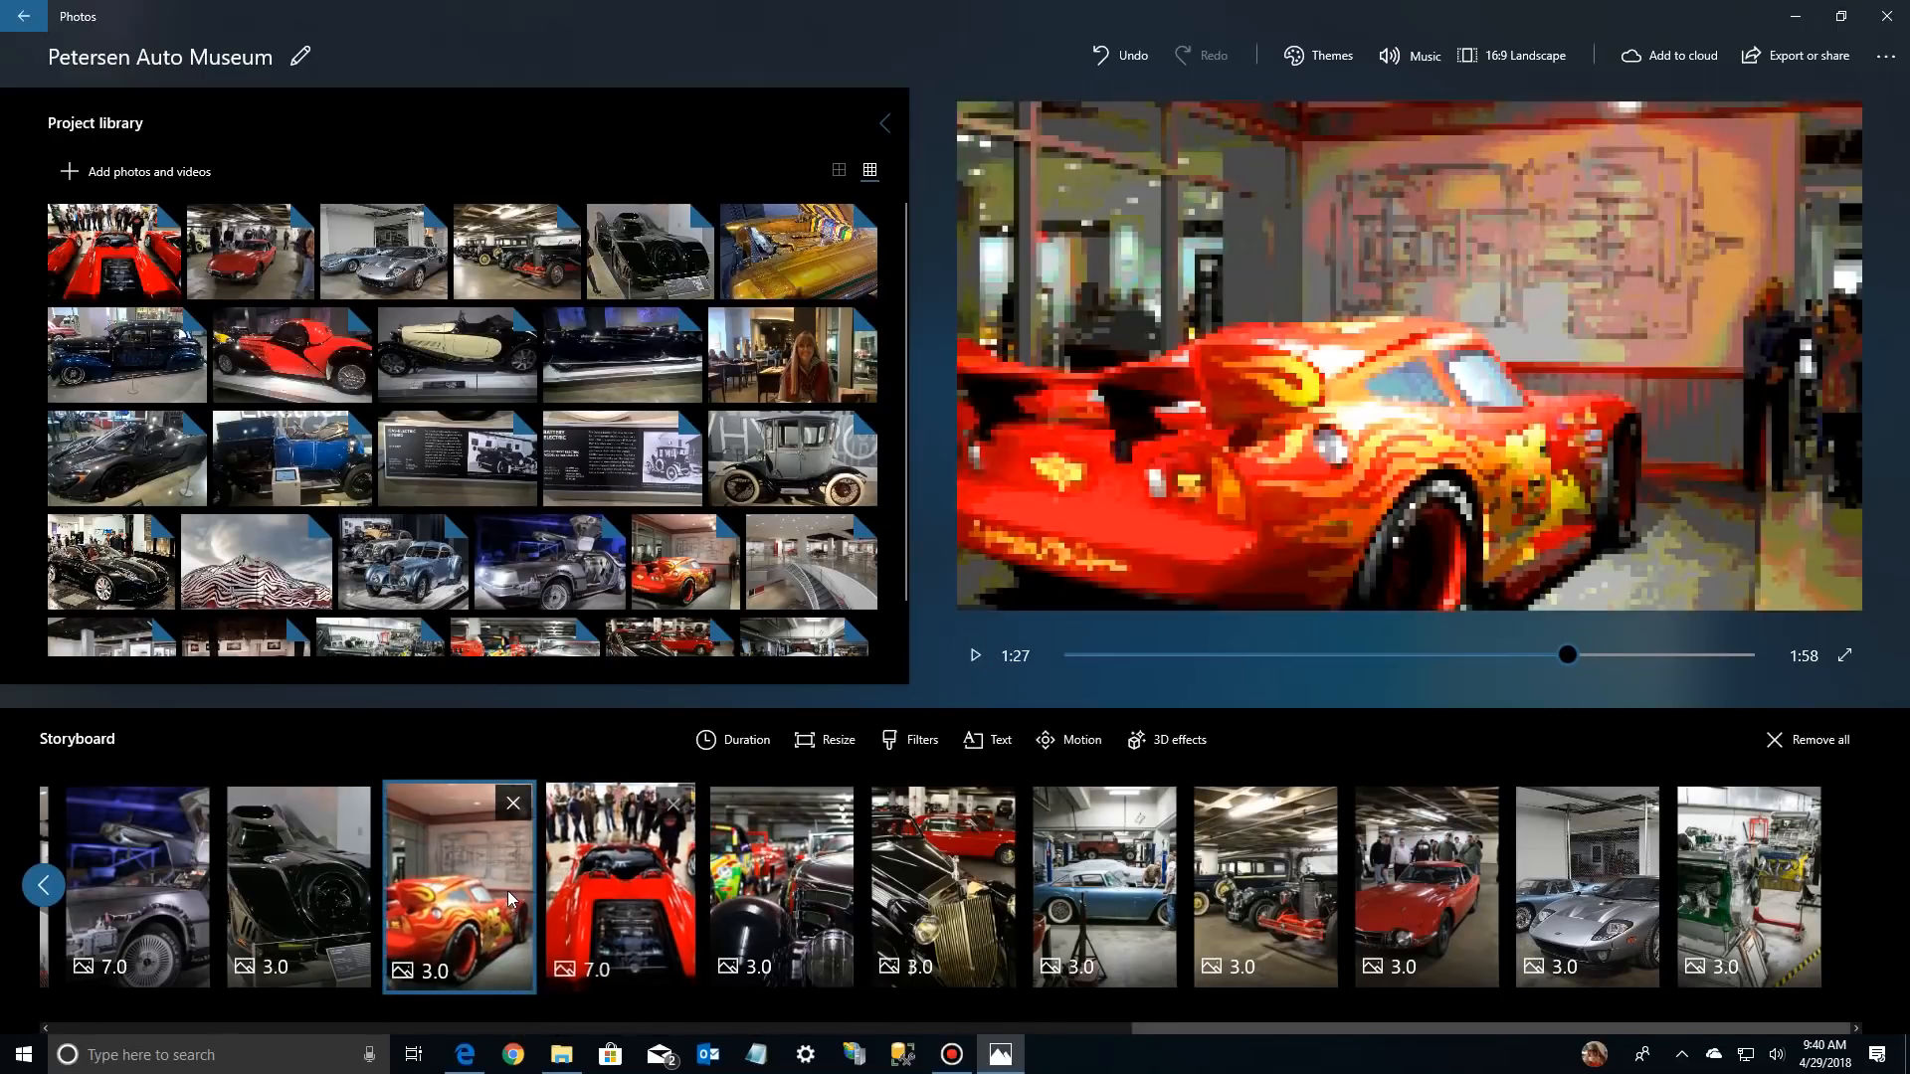
Preview the Pan left and Pan right camera motions on the Batmobile photo, and set its motion to Zoom out center
{"action": "key", "text": "Left"}
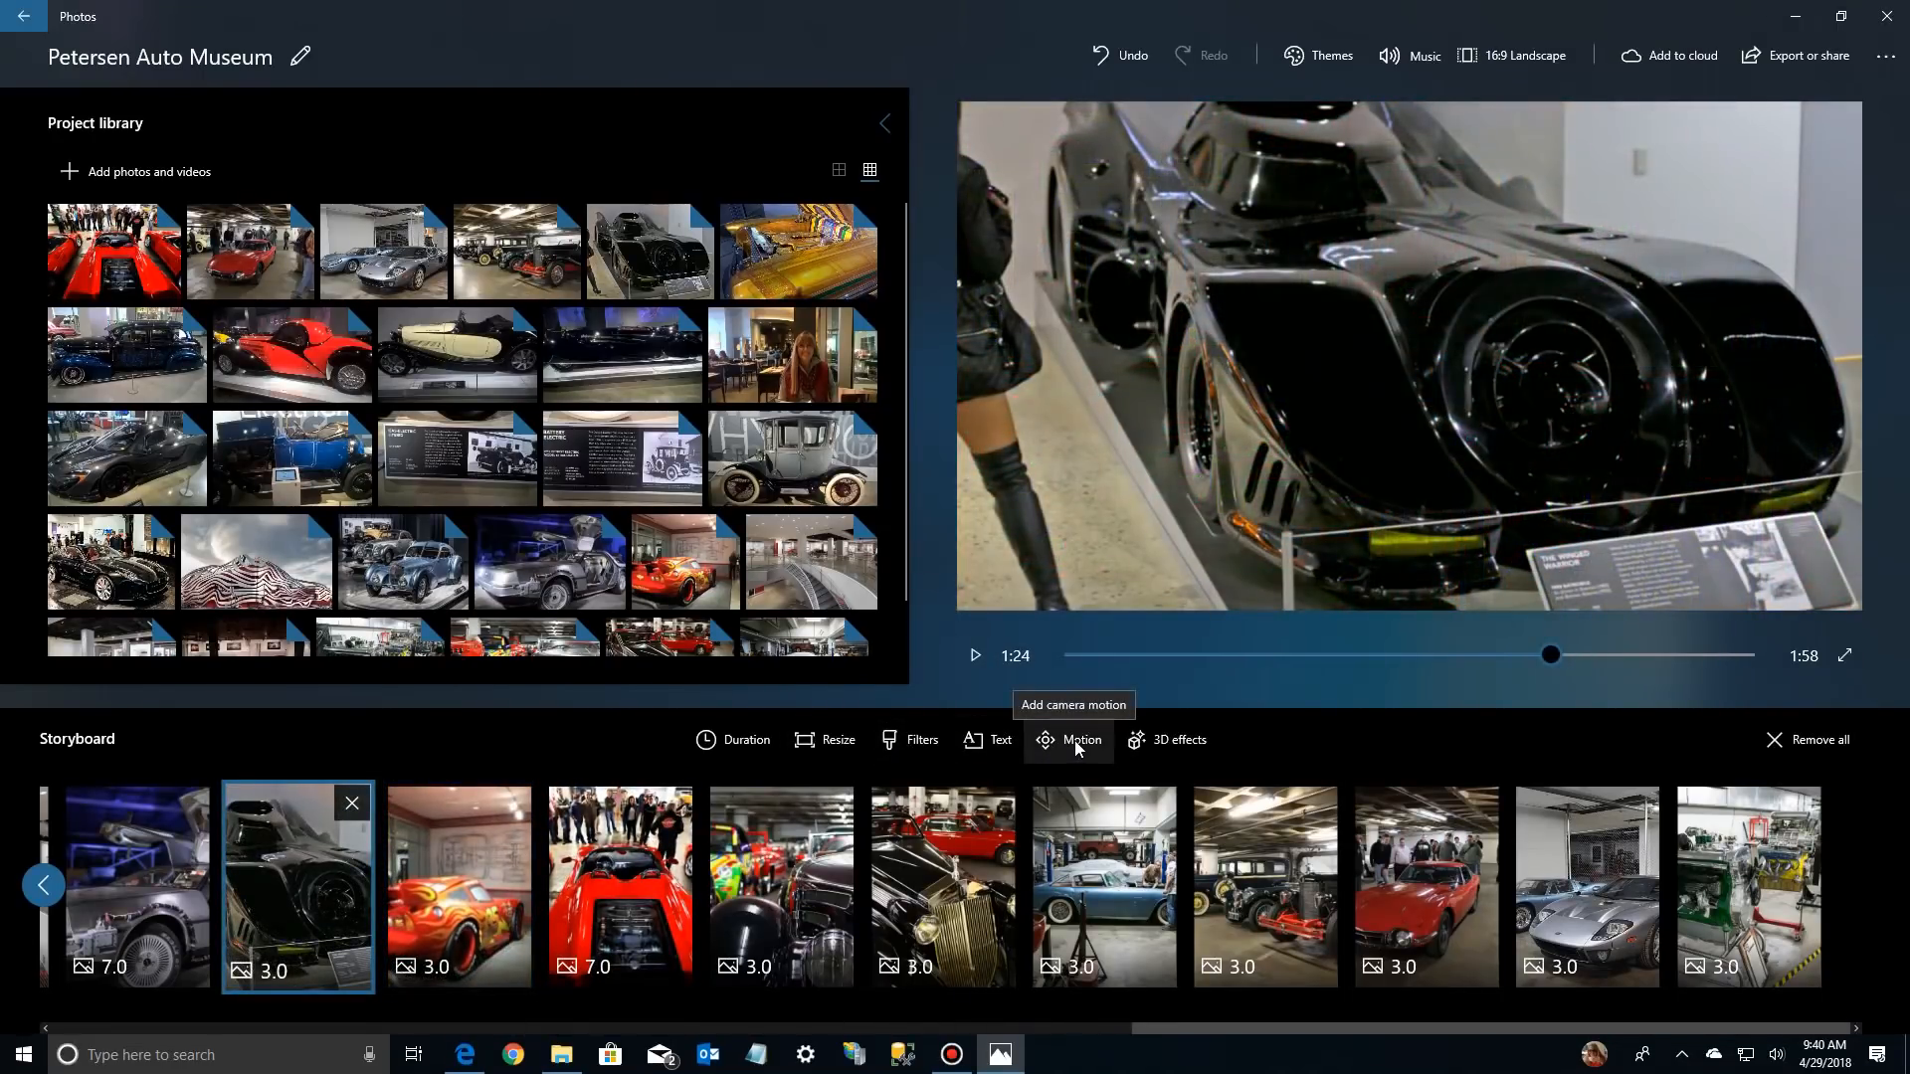
{"action": "left_click", "coordinate": [1077, 744]}
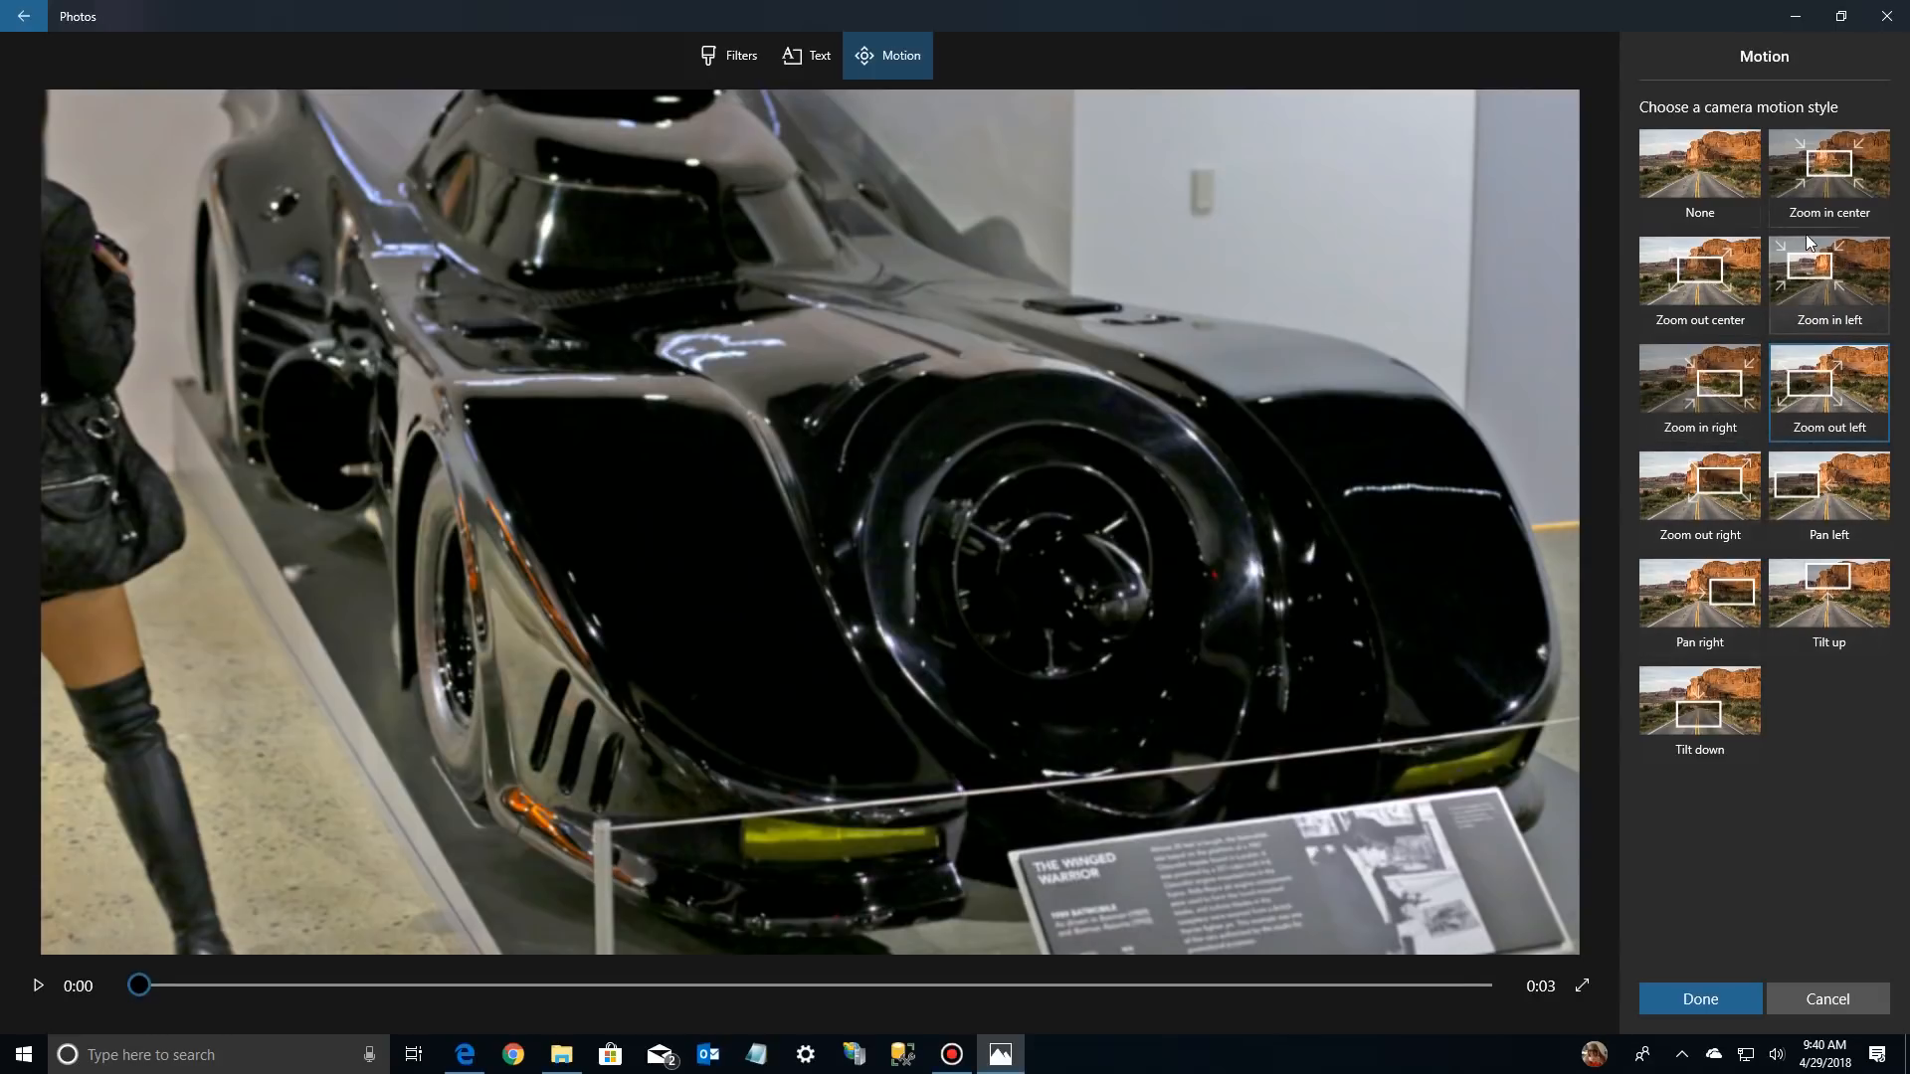
{"action": "left_click", "coordinate": [1806, 489]}
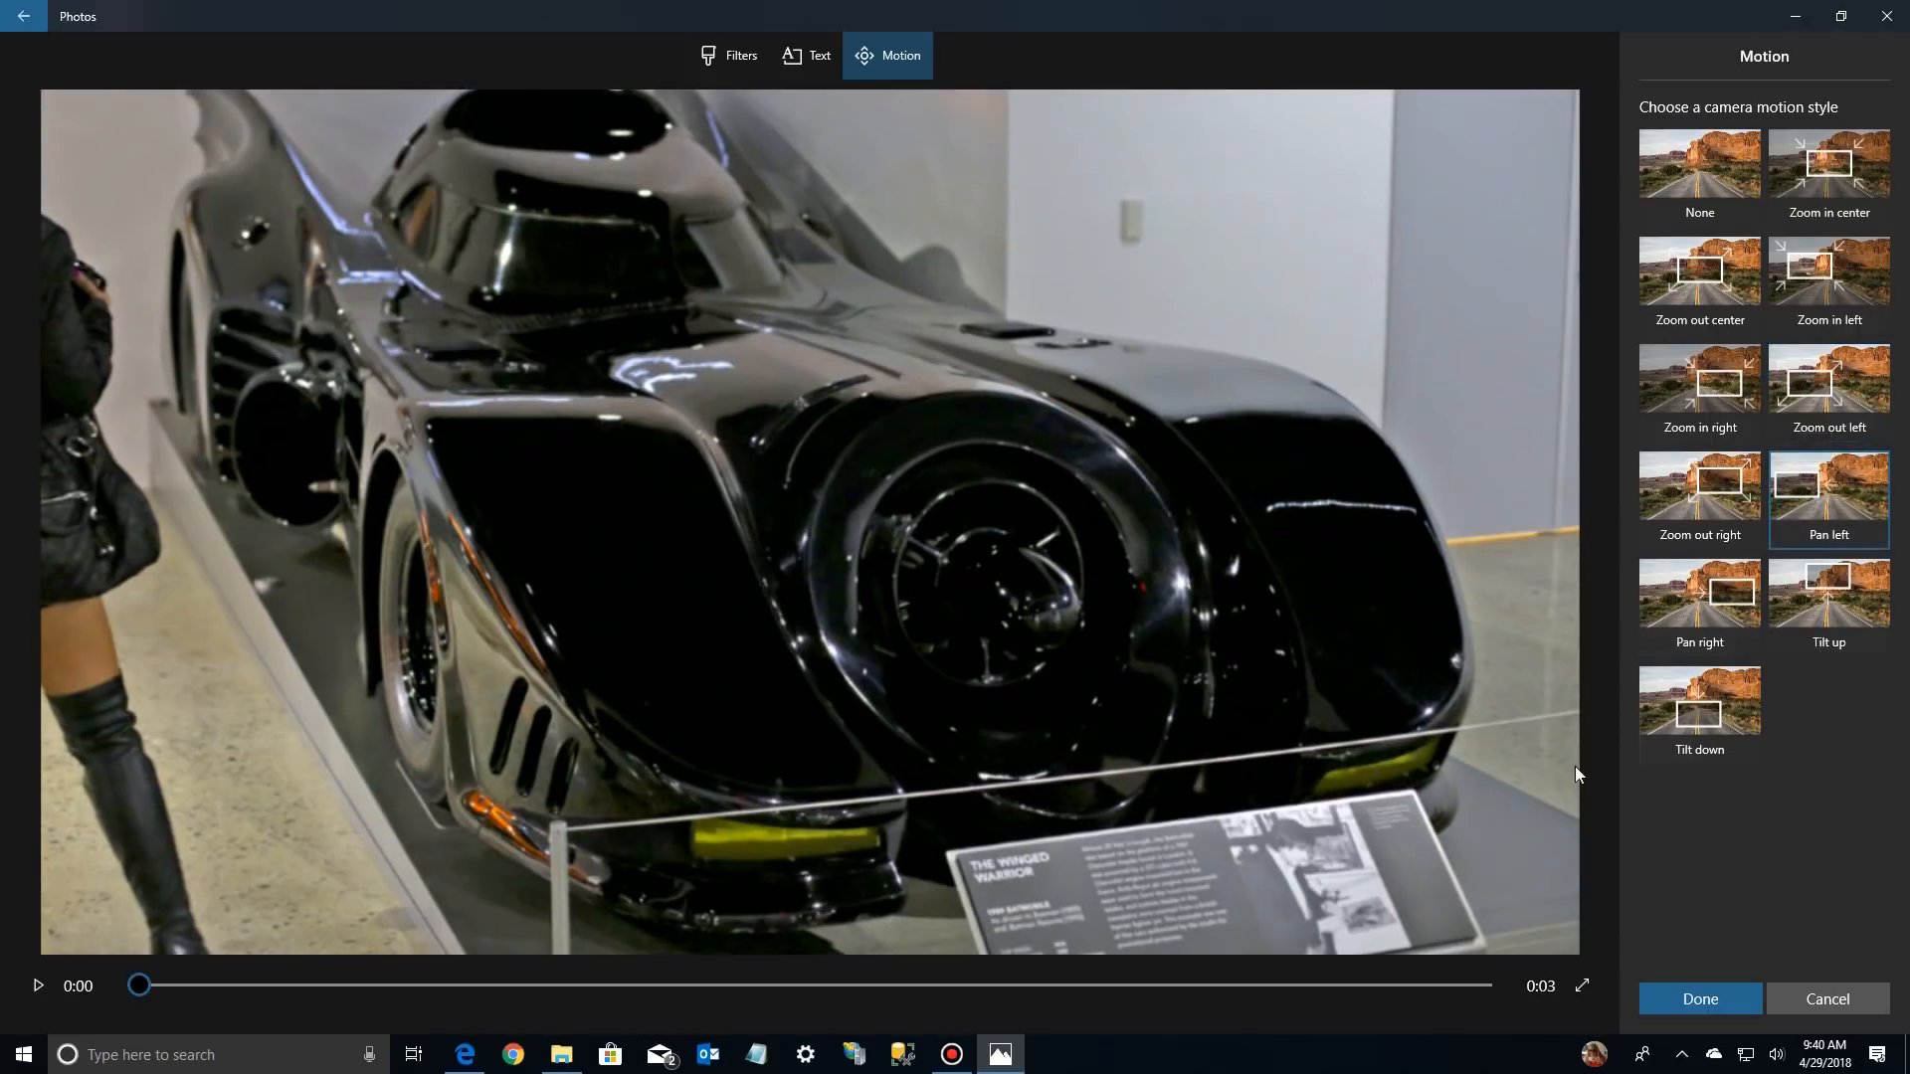
{"action": "left_click", "coordinate": [32, 995]}
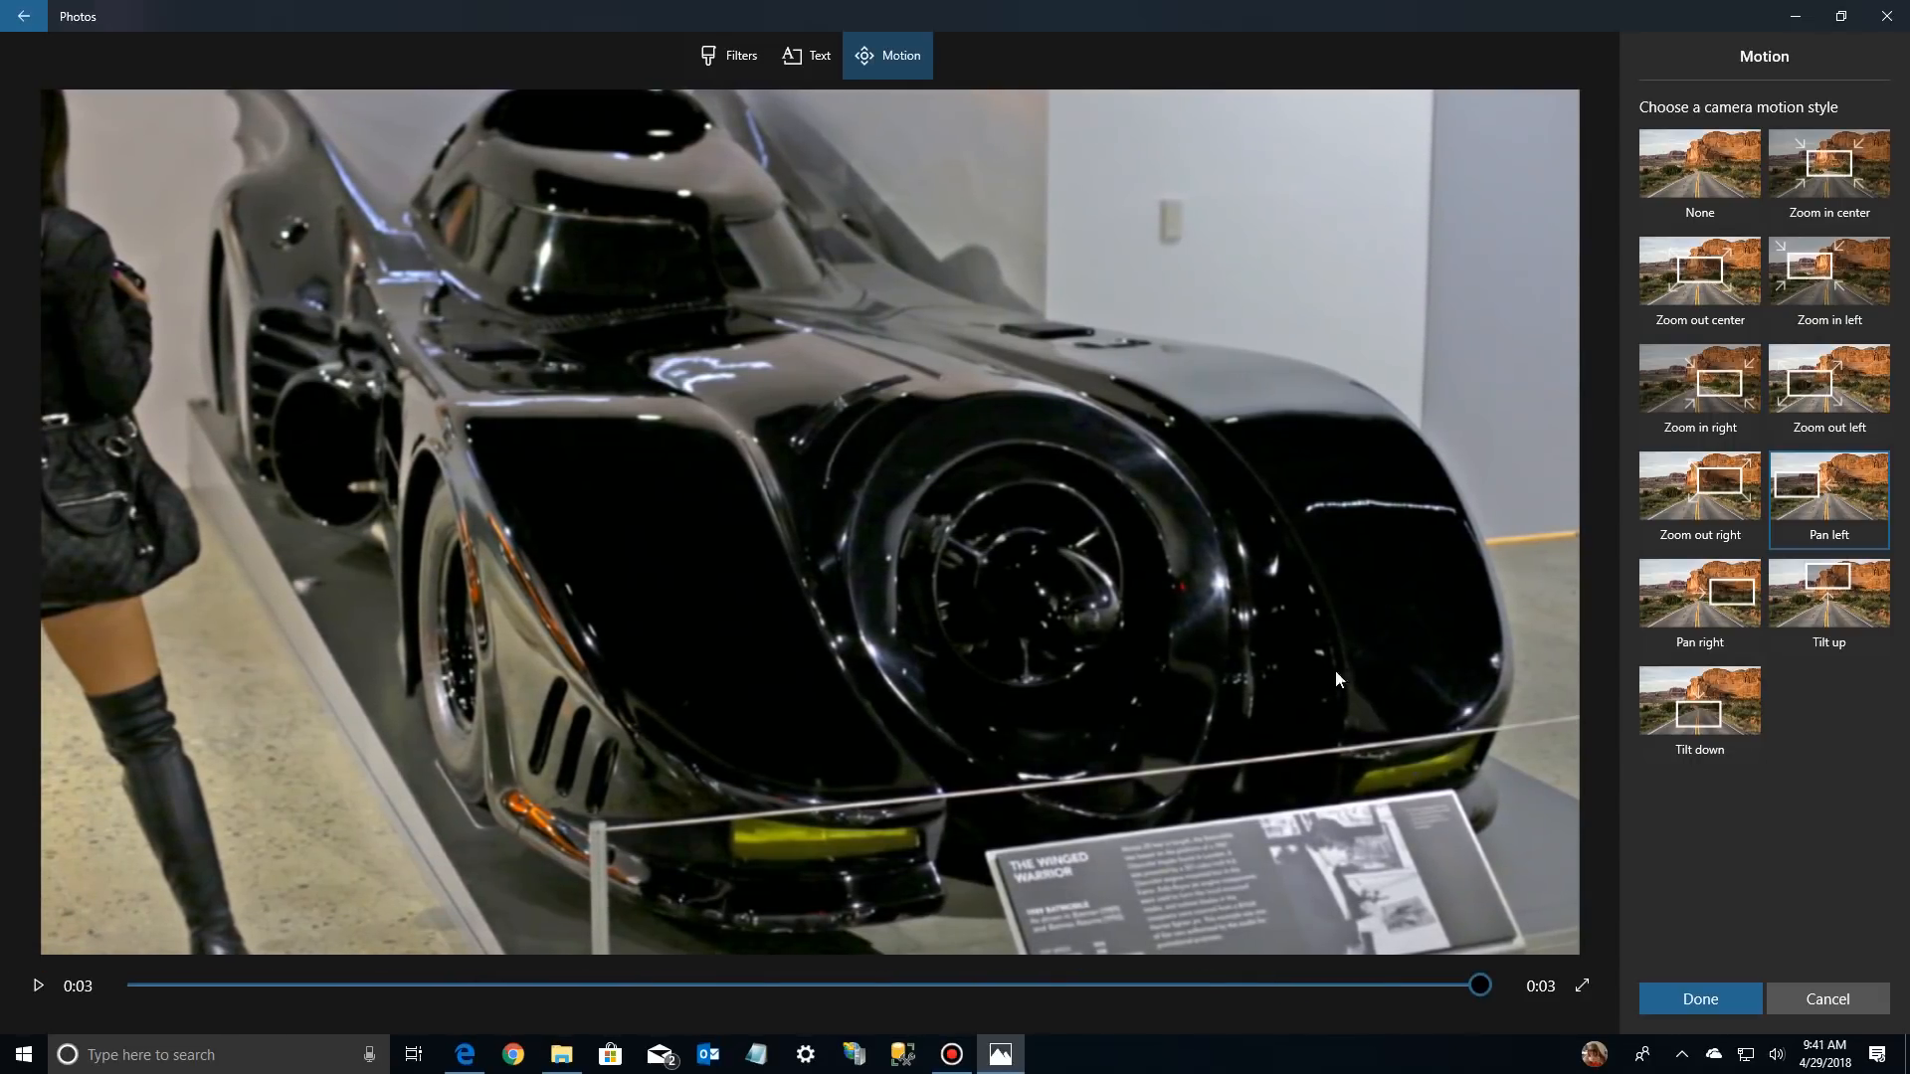
{"action": "left_click", "coordinate": [1677, 606]}
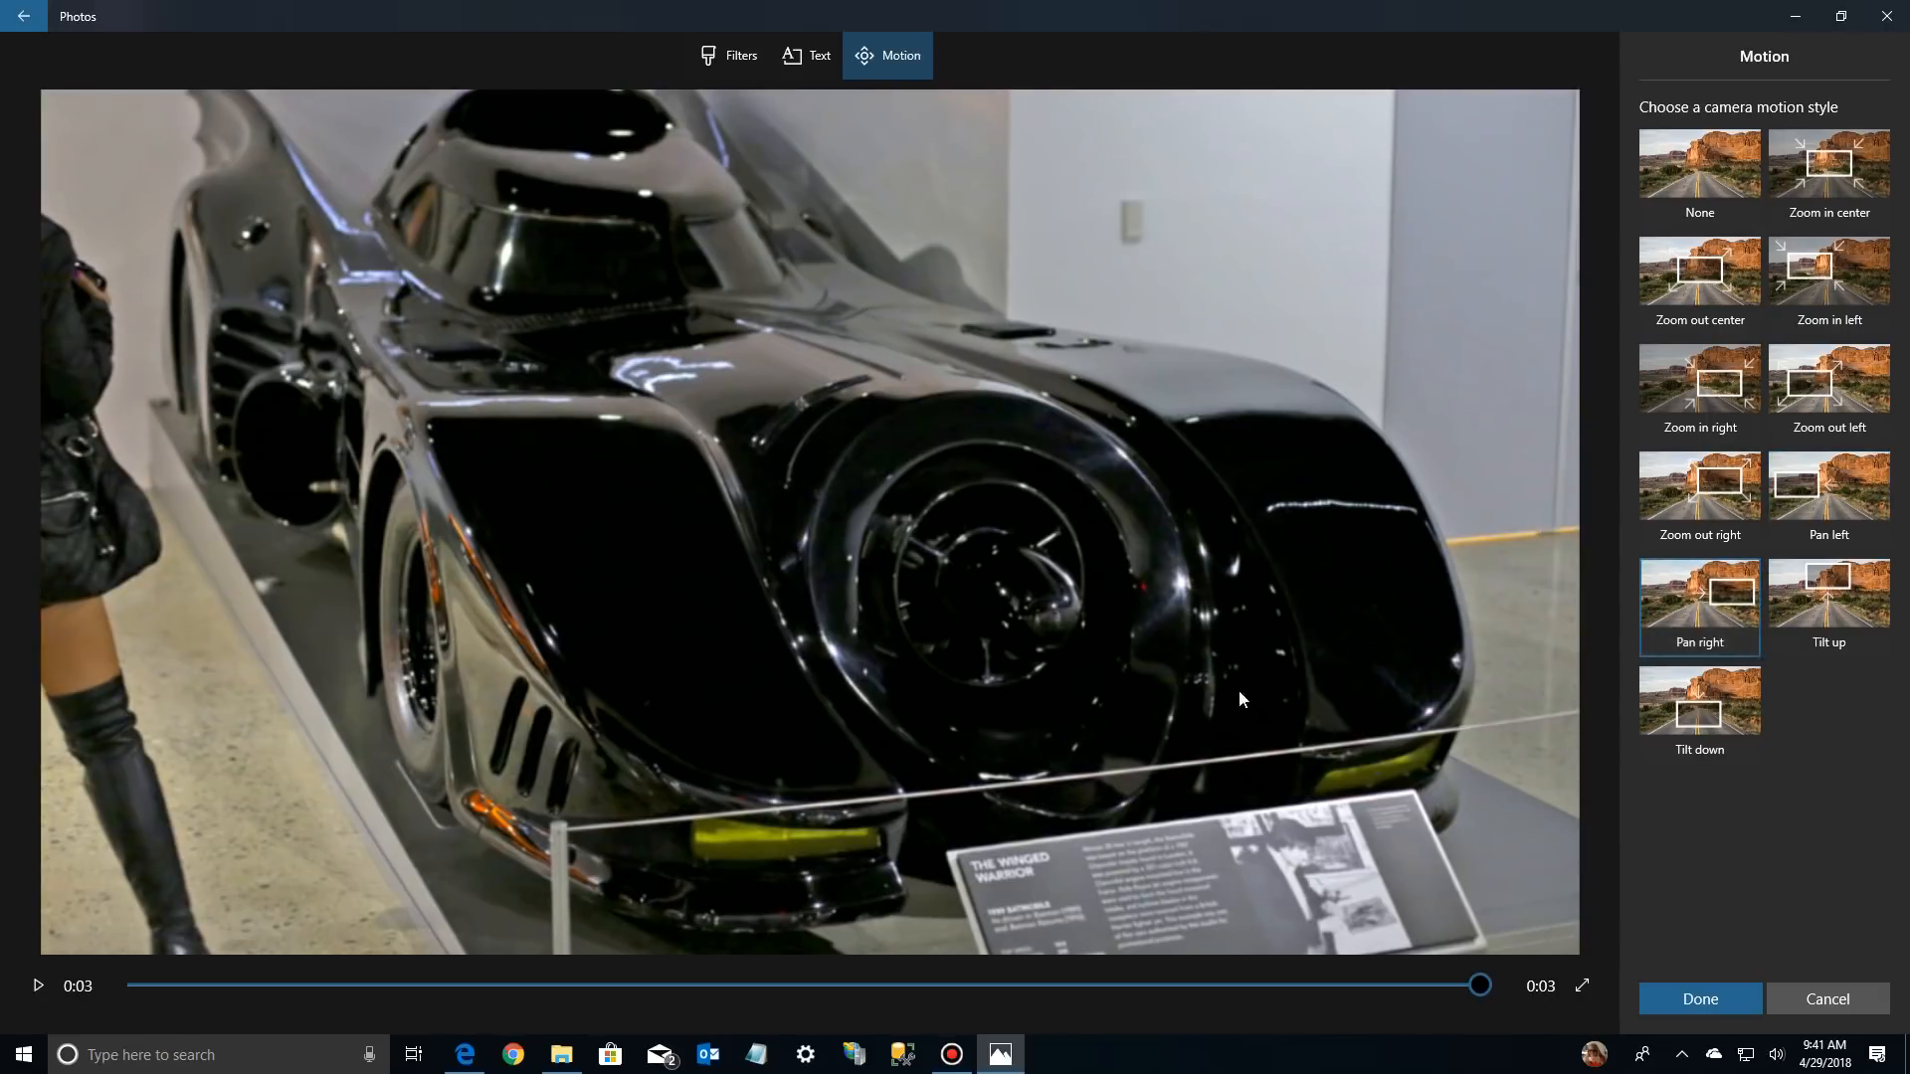
{"action": "left_click", "coordinate": [32, 988]}
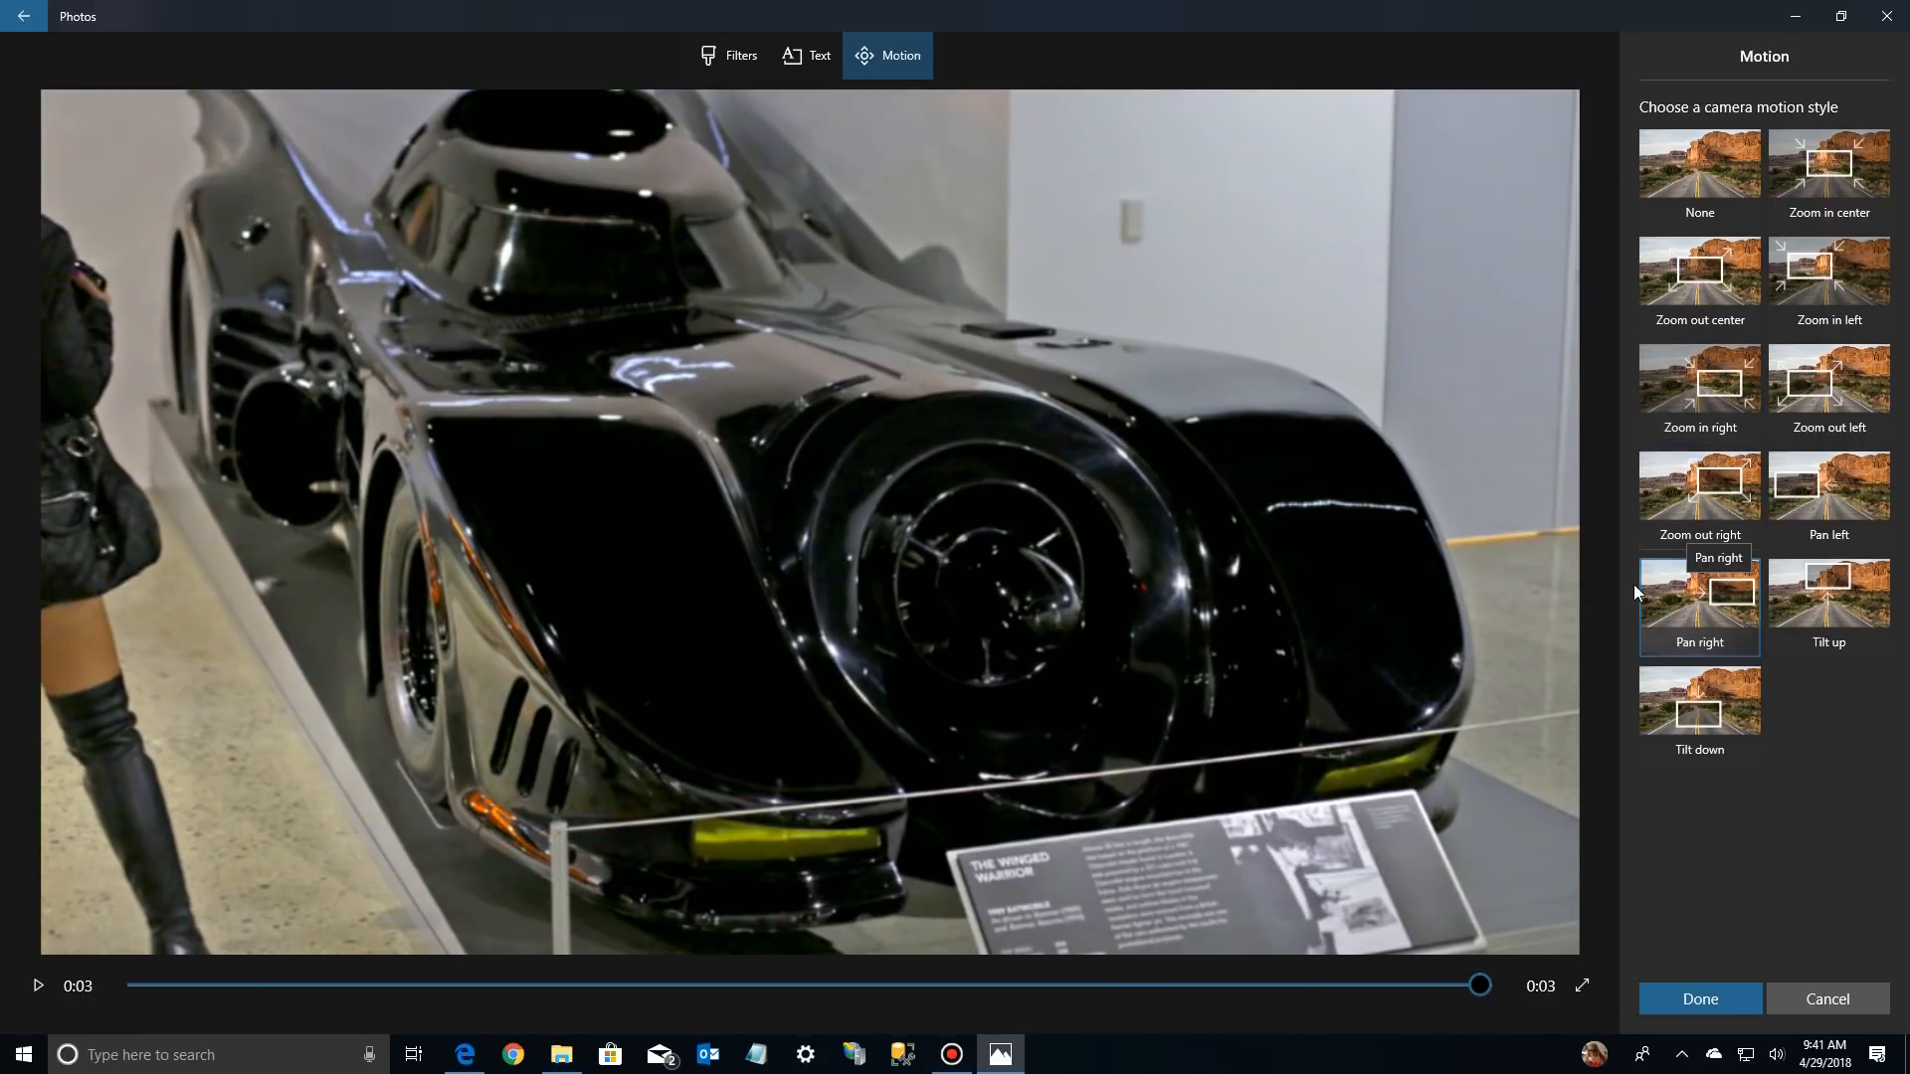
{"action": "left_click", "coordinate": [1707, 281]}
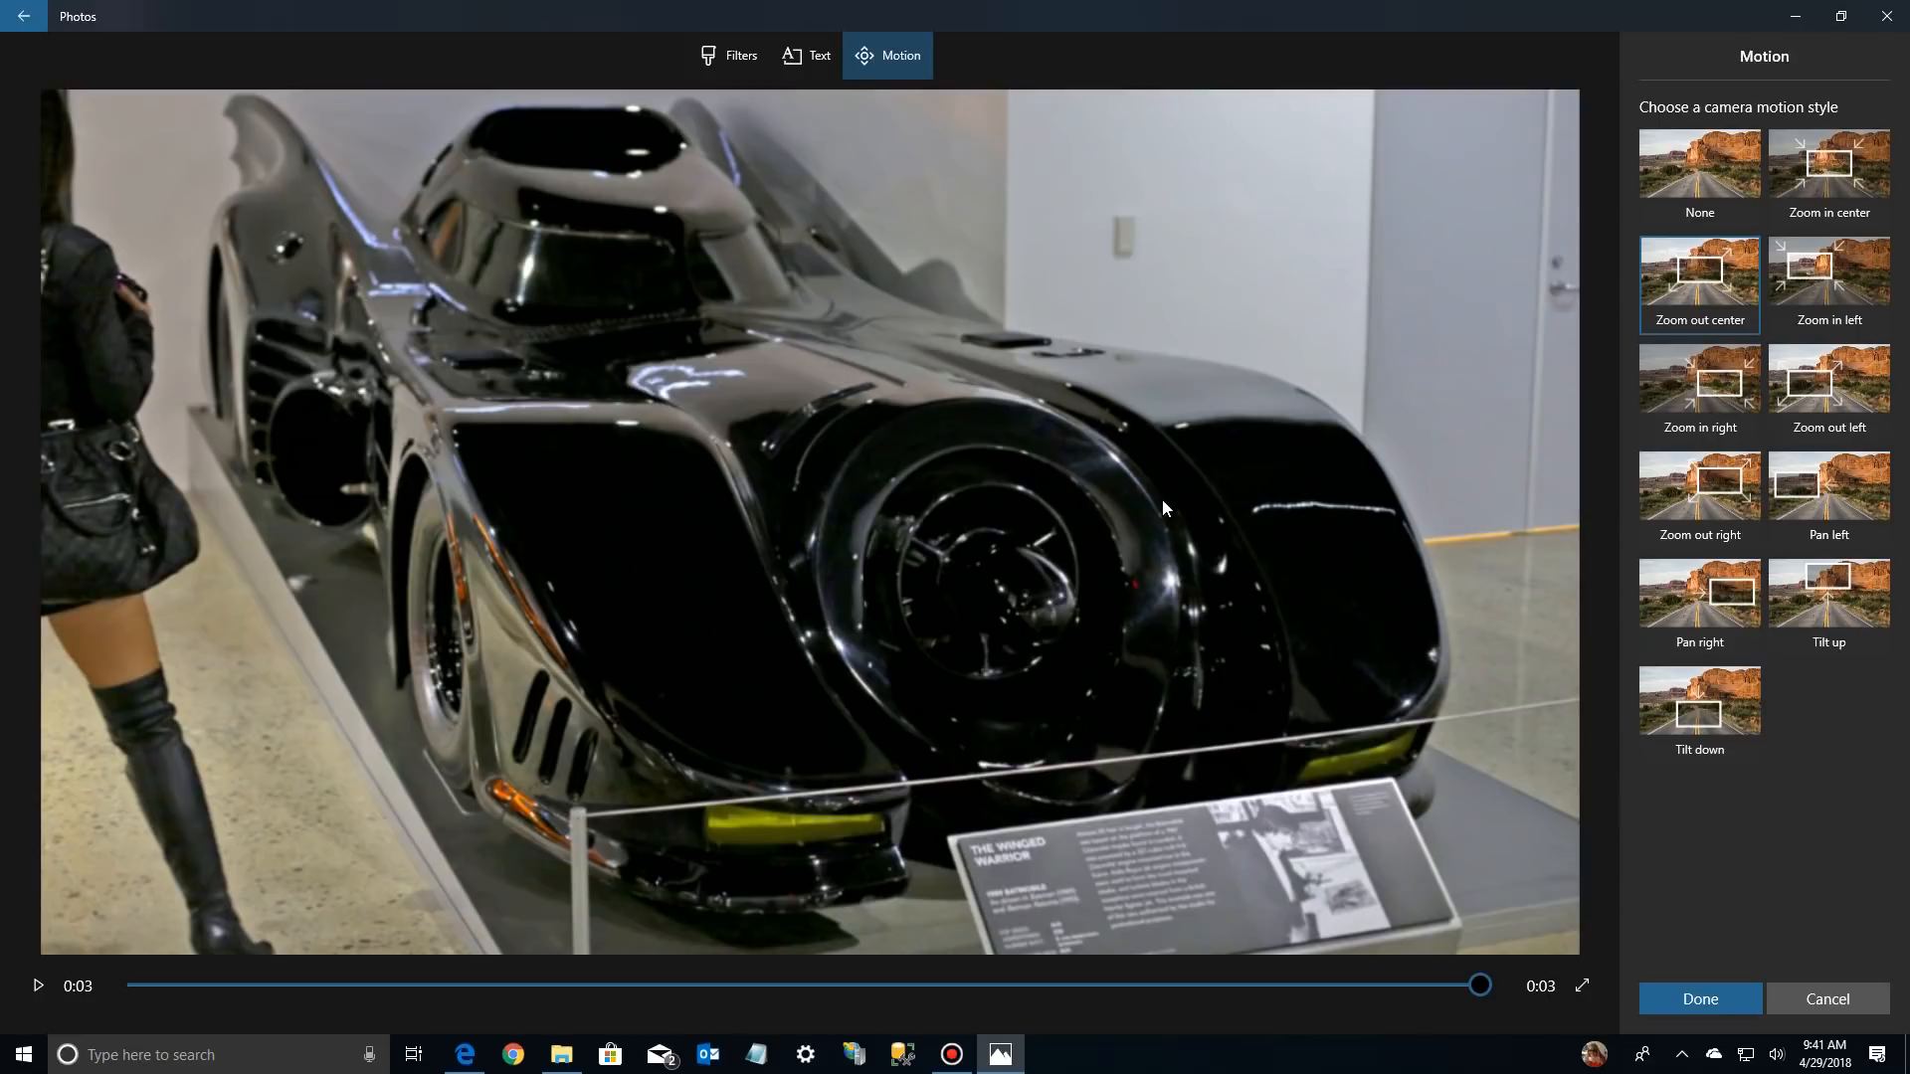
{"action": "left_click", "coordinate": [30, 989]}
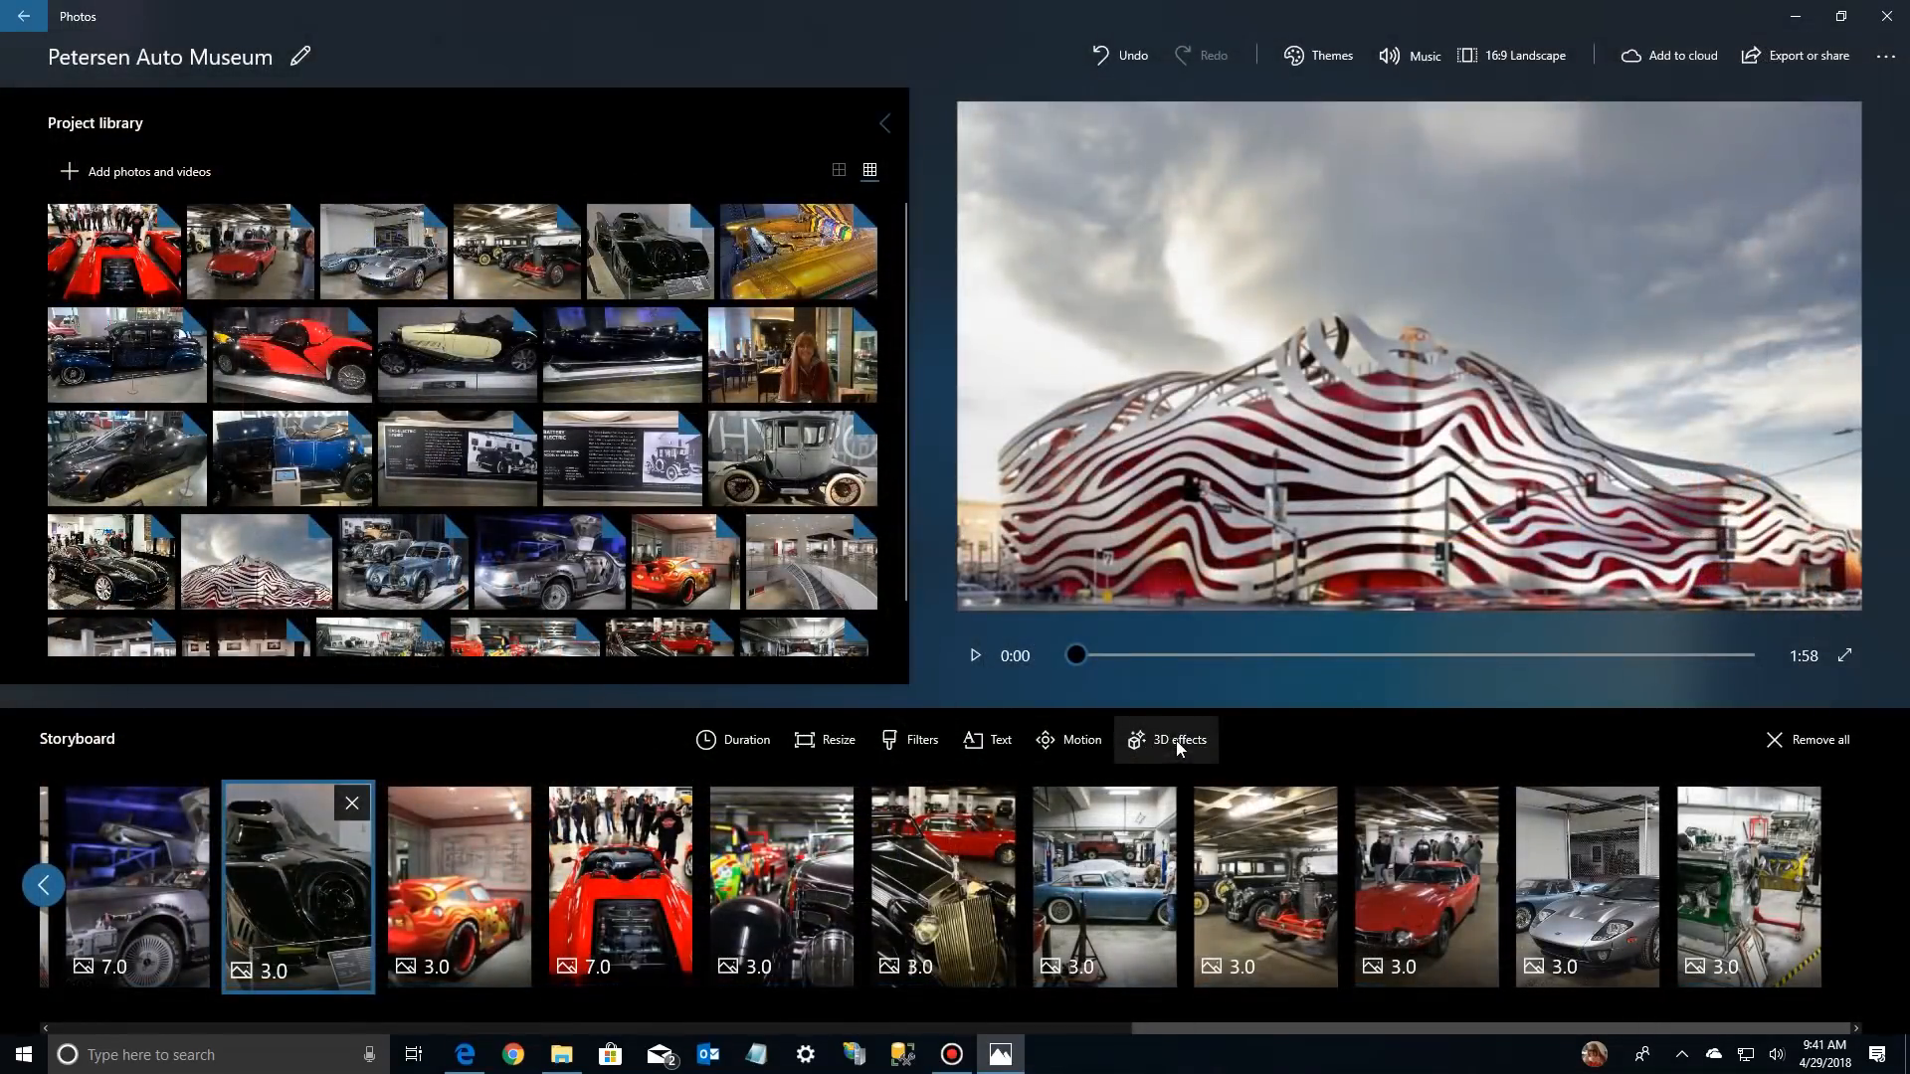
Add the Atomic motion 3D effect to the three red sports cars photo and play it to check the effect
{"action": "left_click", "coordinate": [633, 916]}
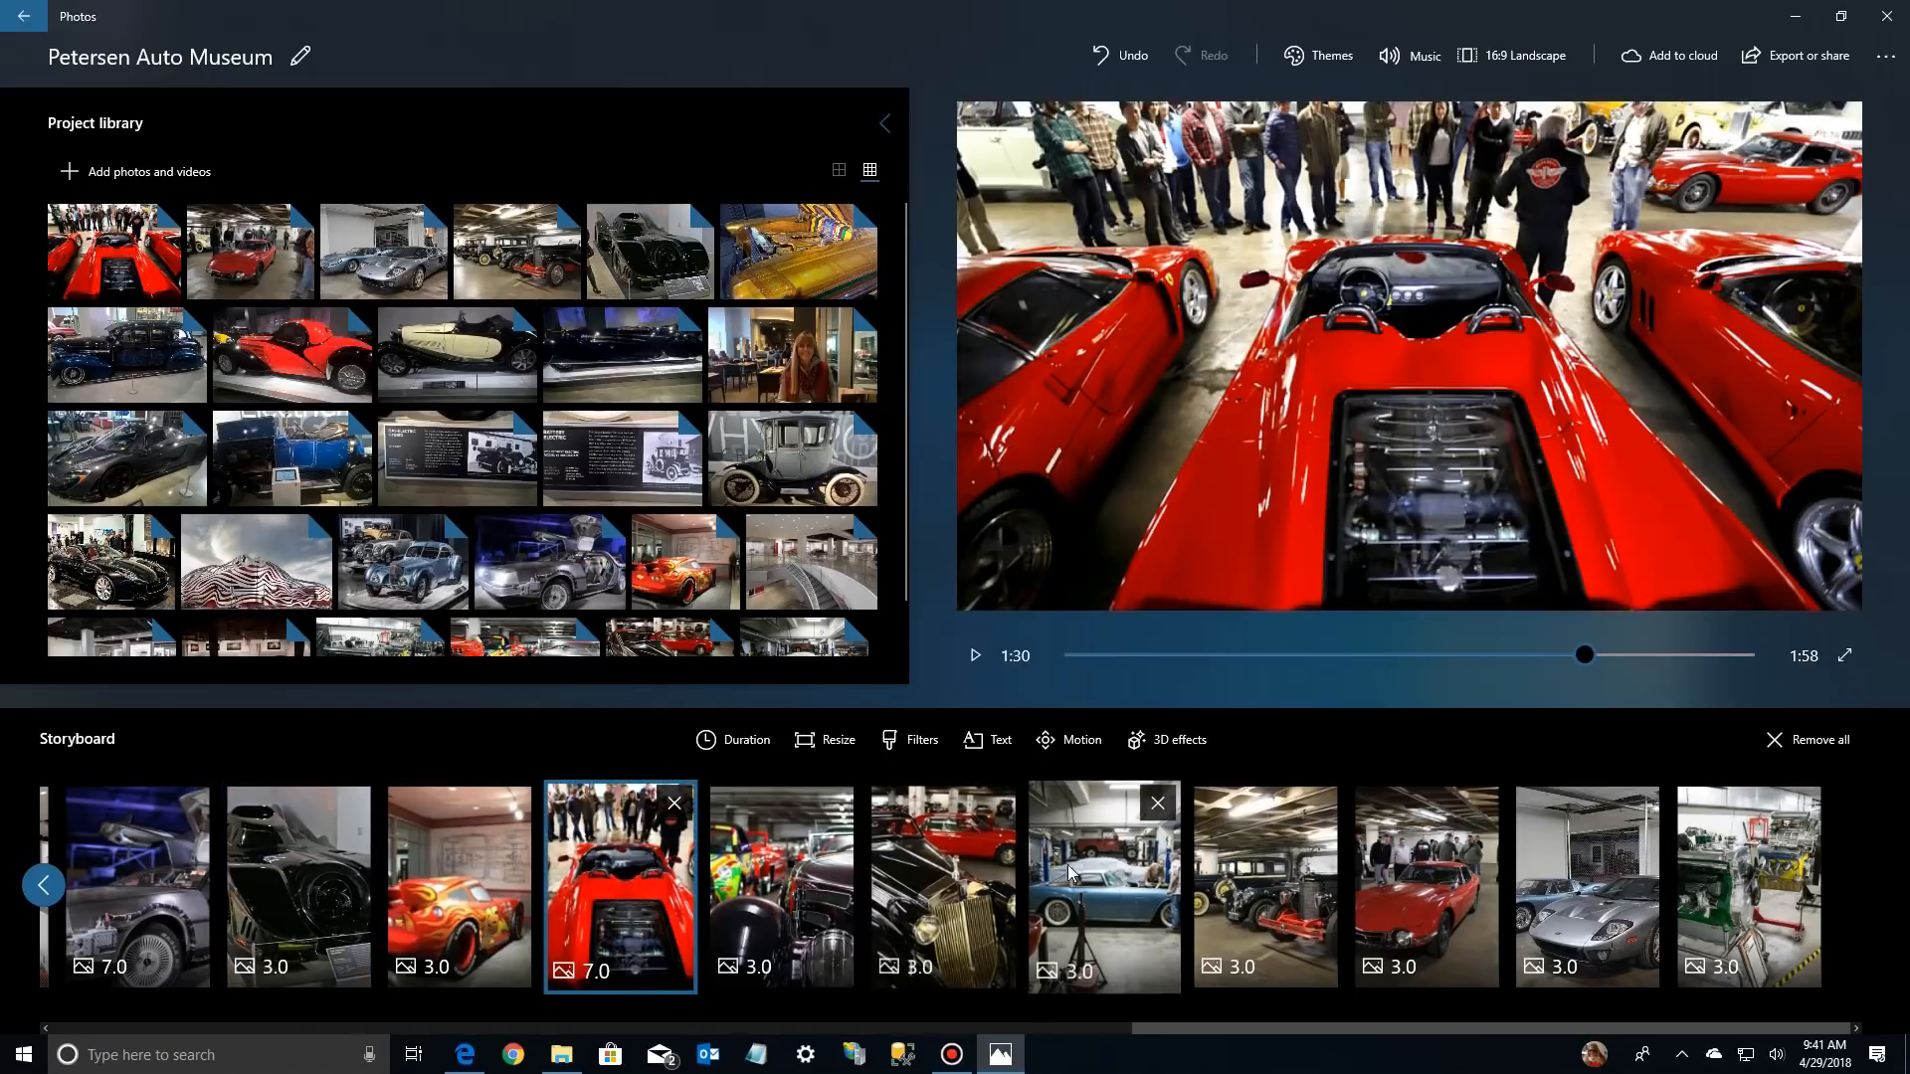
{"action": "left_click", "coordinate": [1184, 738]}
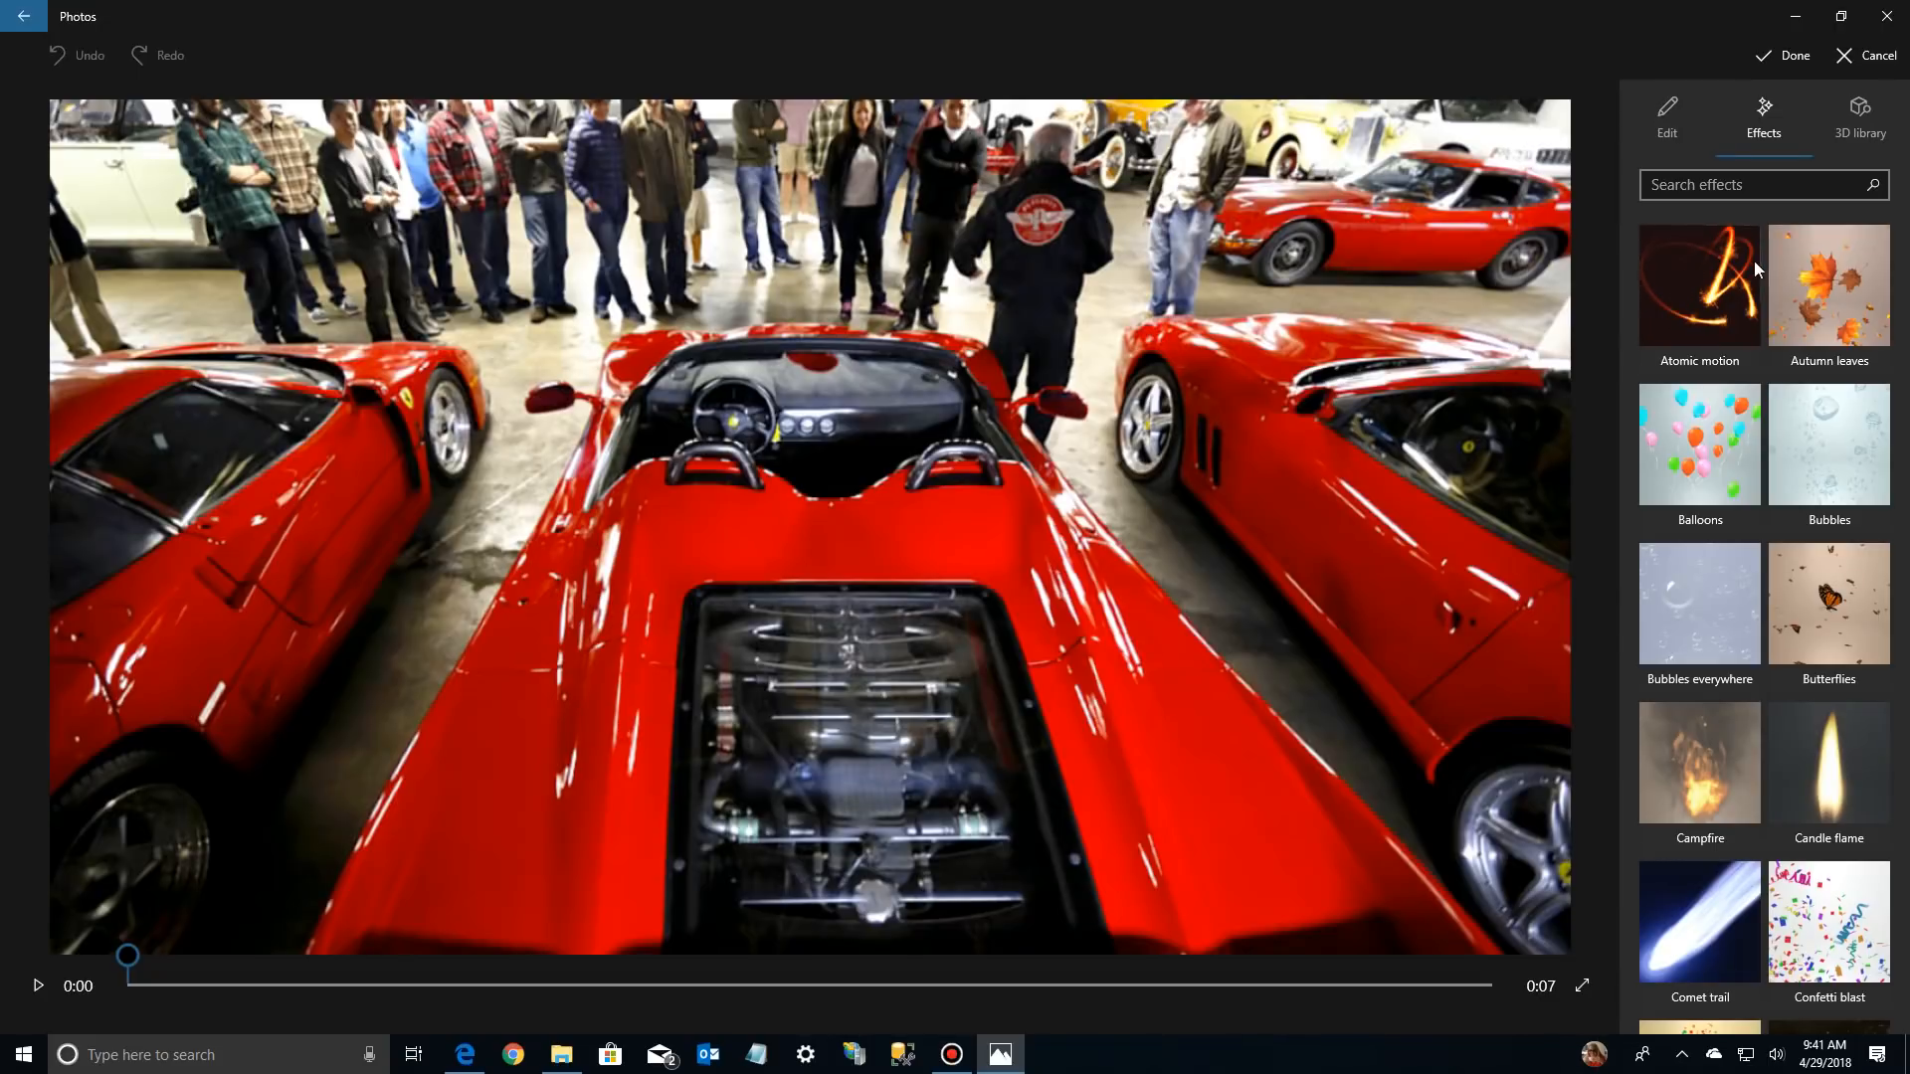
{"action": "left_click", "coordinate": [1710, 291]}
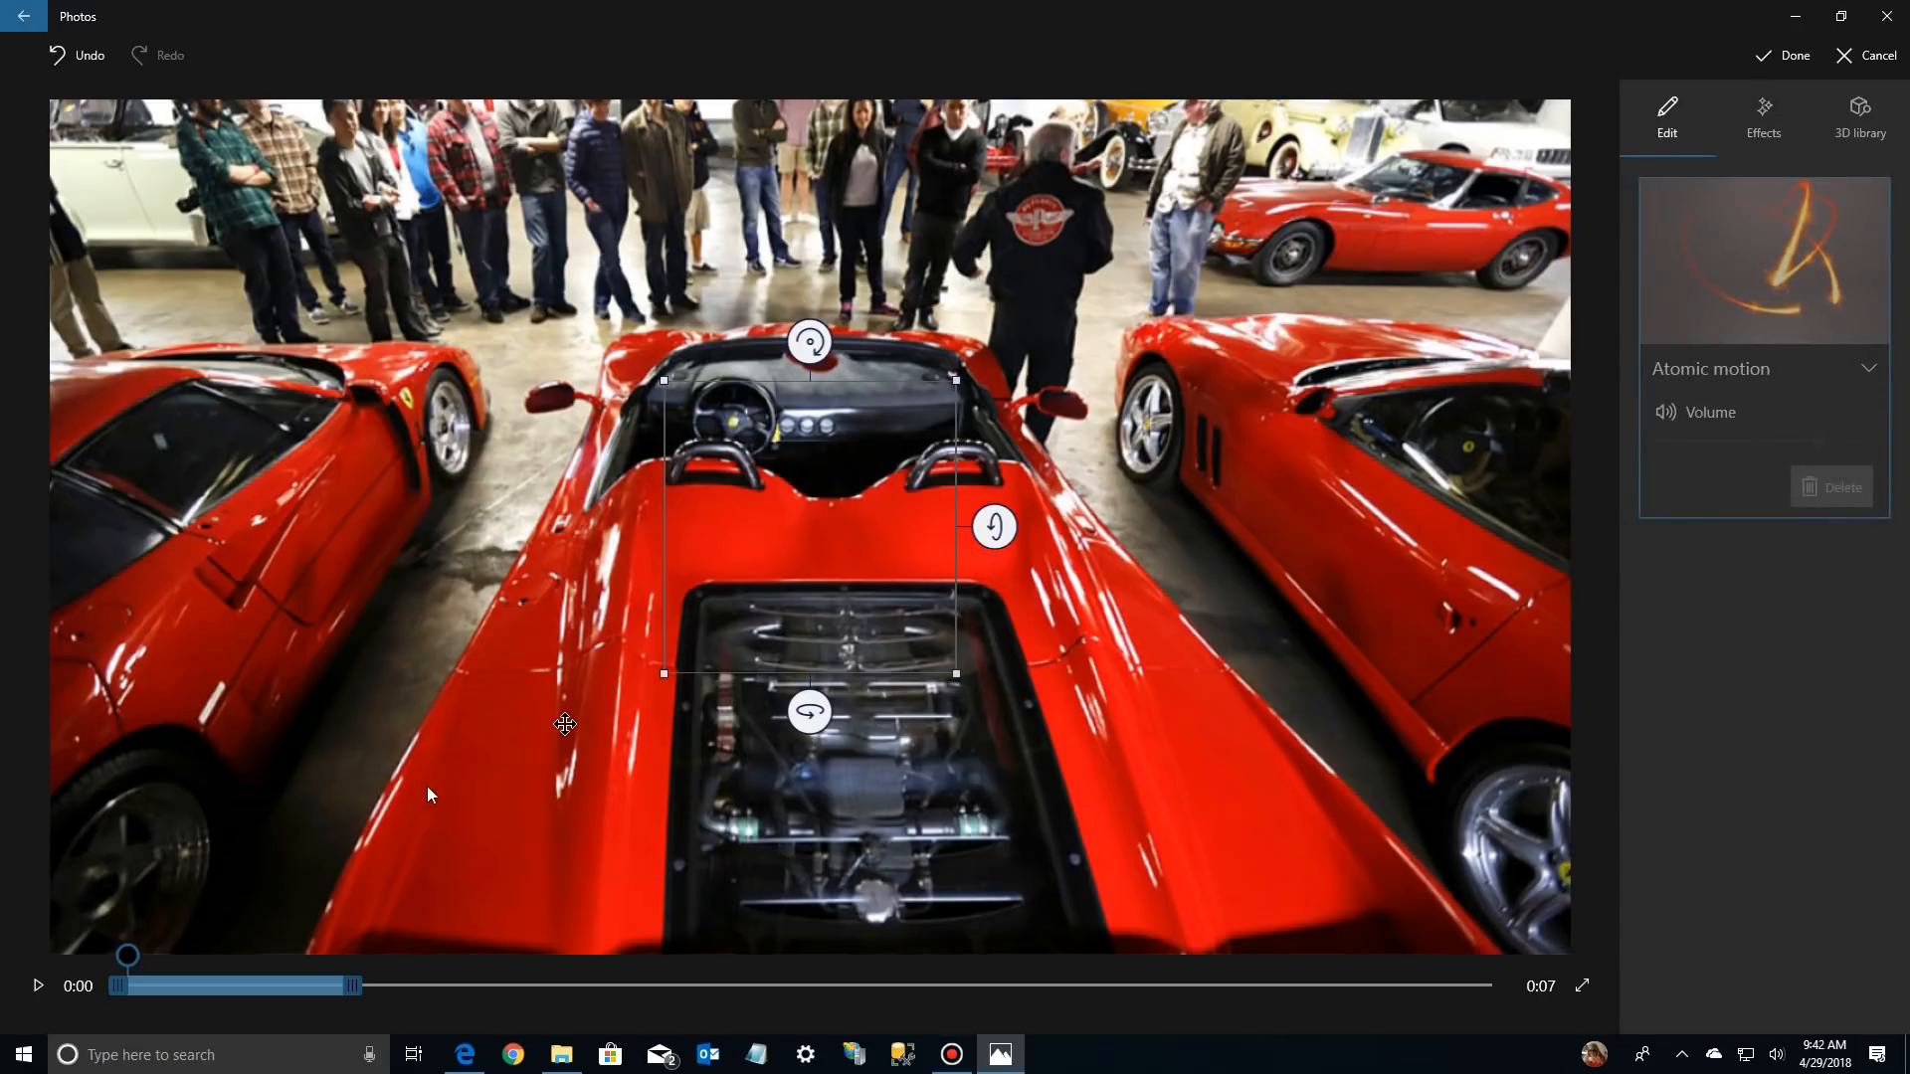
{"action": "left_click", "coordinate": [37, 987]}
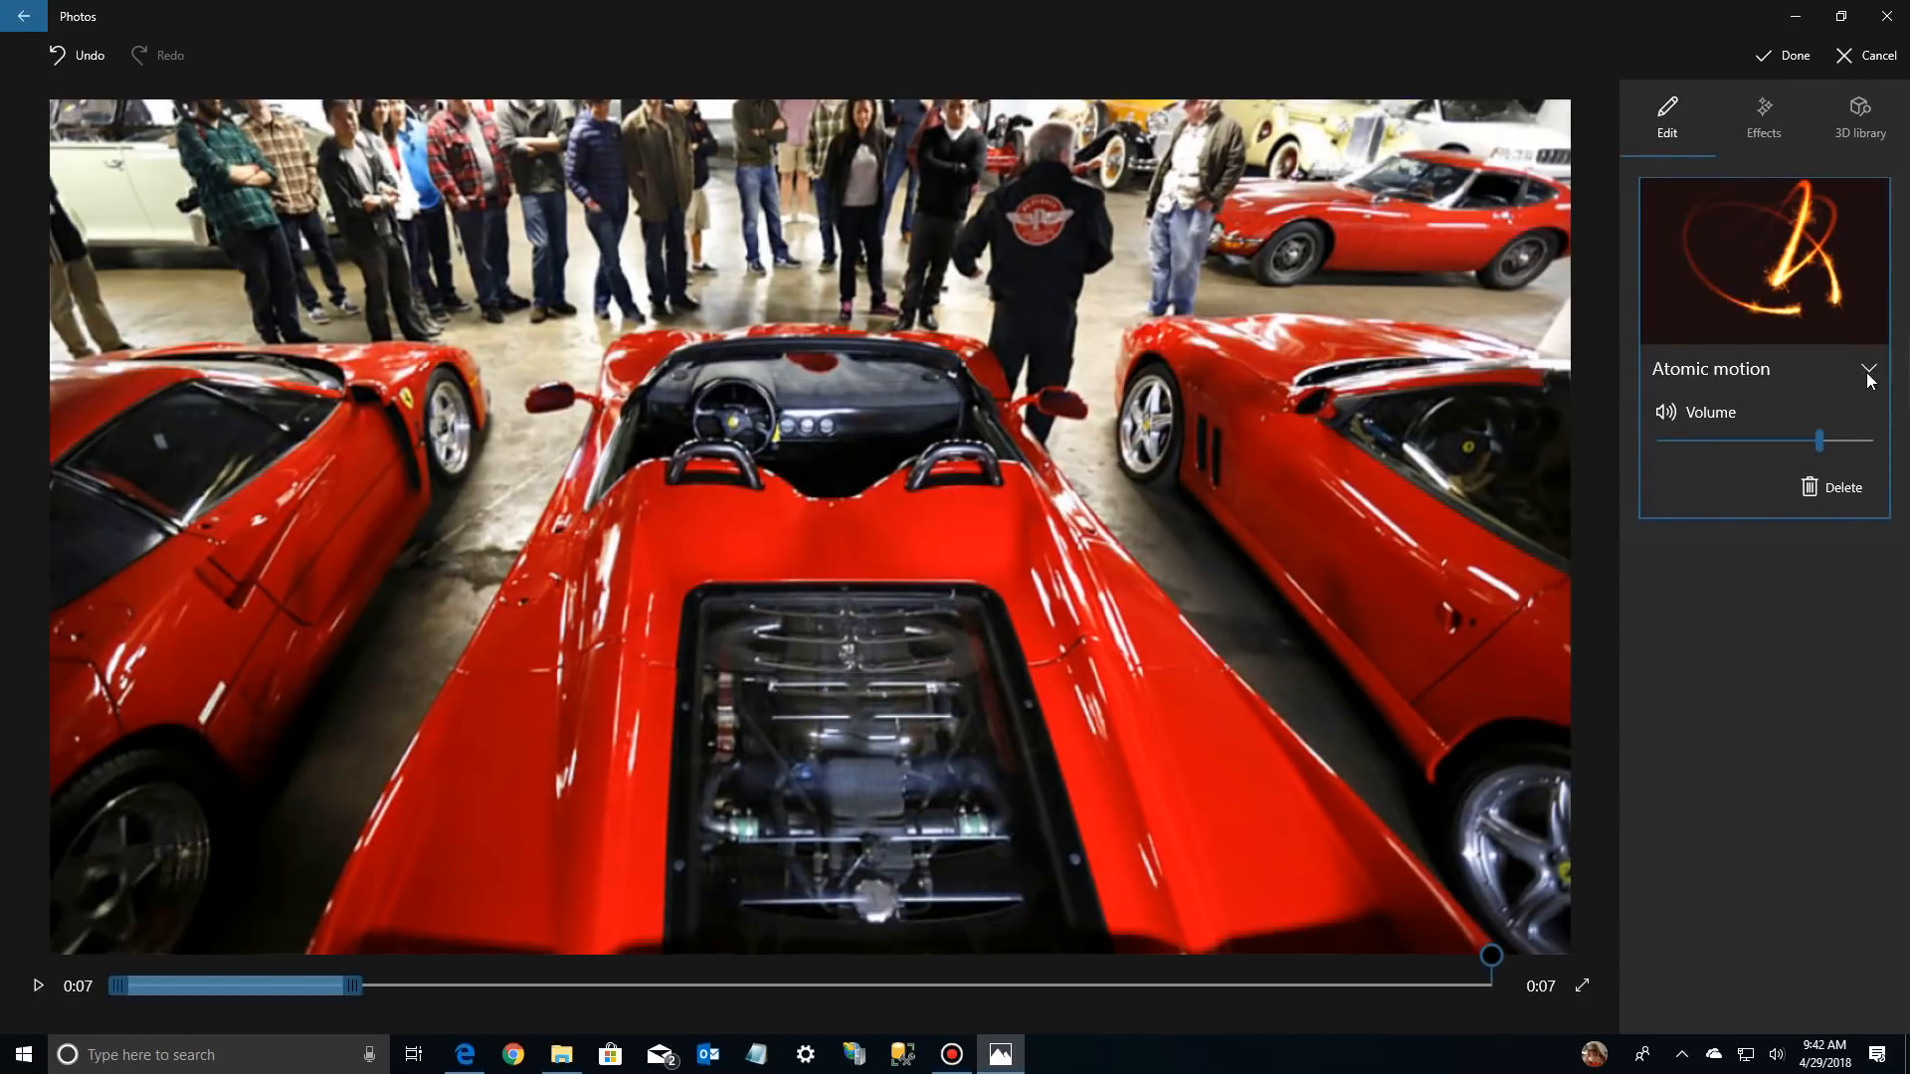
{"action": "left_click", "coordinate": [1867, 370]}
{"action": "left_click", "coordinate": [1869, 370]}
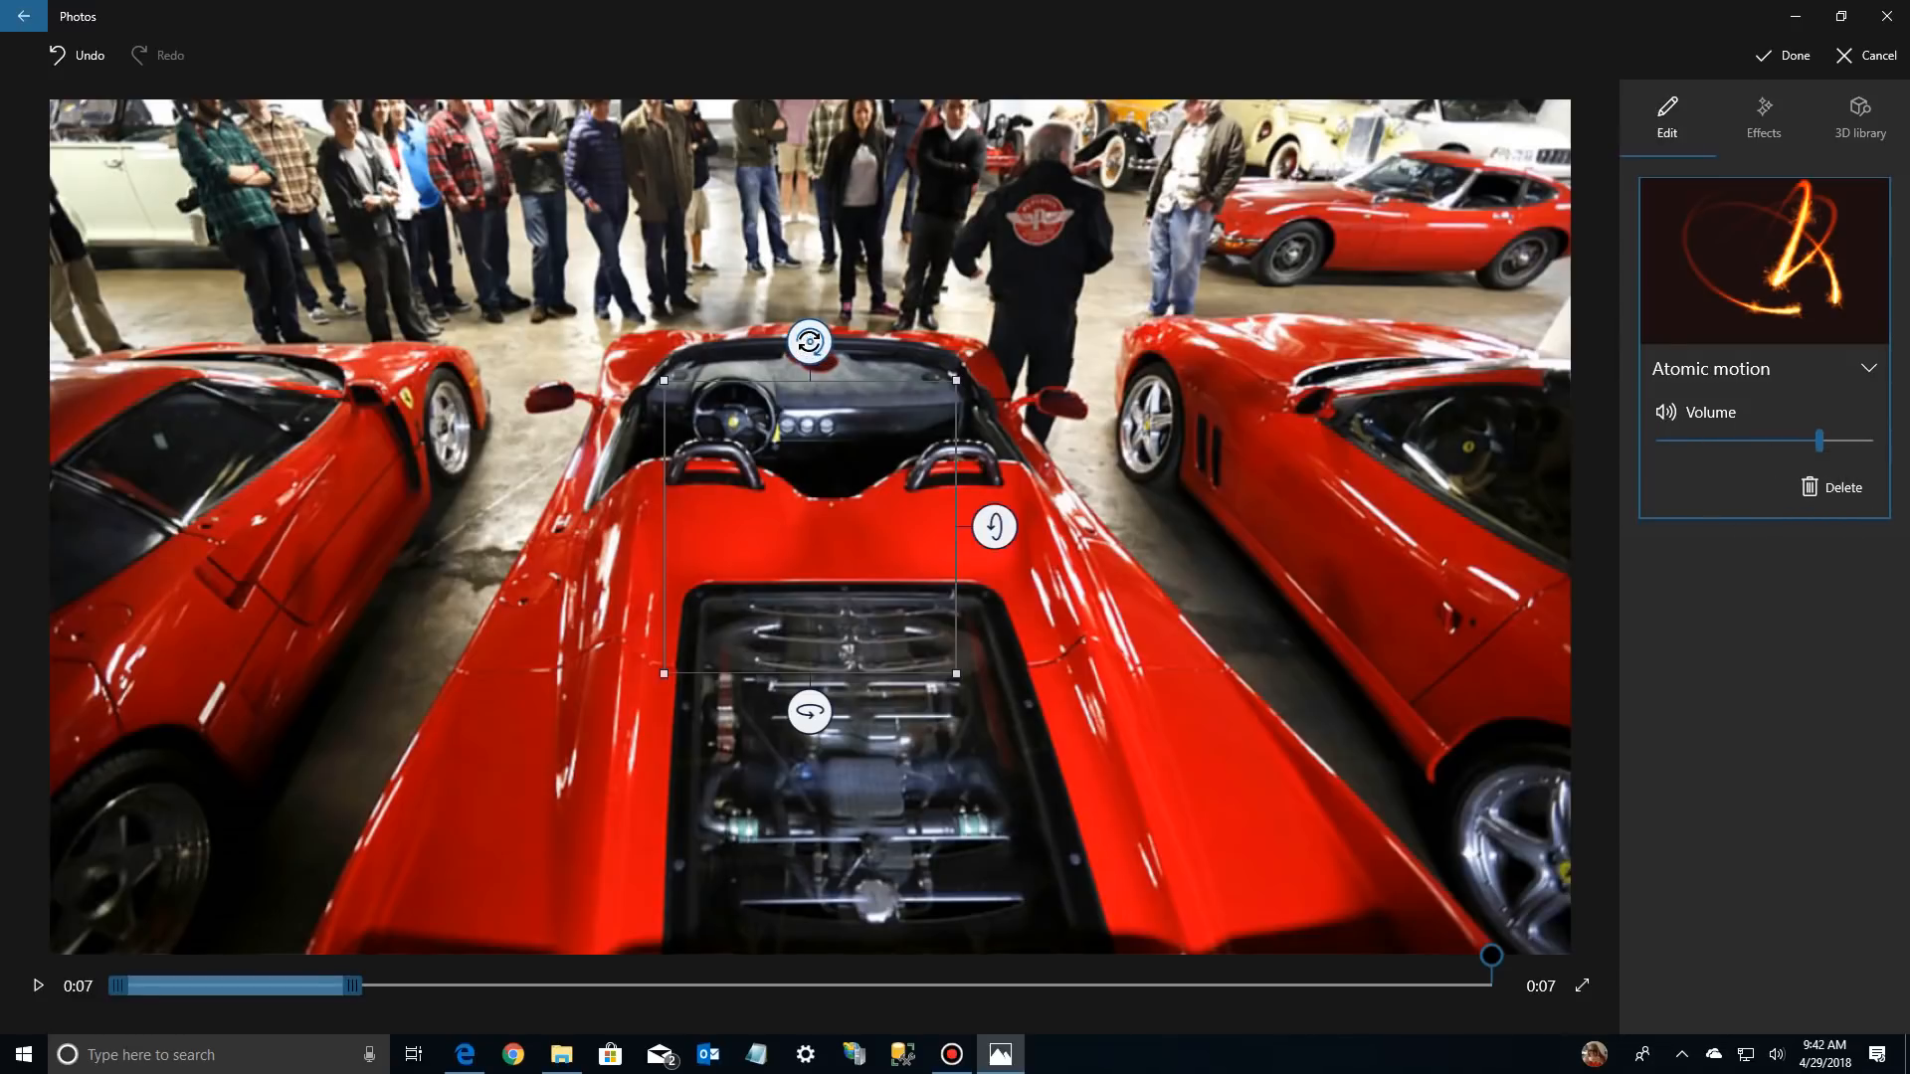
Enlarge and rotate the Atomic motion effect, move it toward the right-hand red car, and play the result
{"action": "left_click_drag", "start_coordinate": [616, 498], "coordinate": [506, 701]}
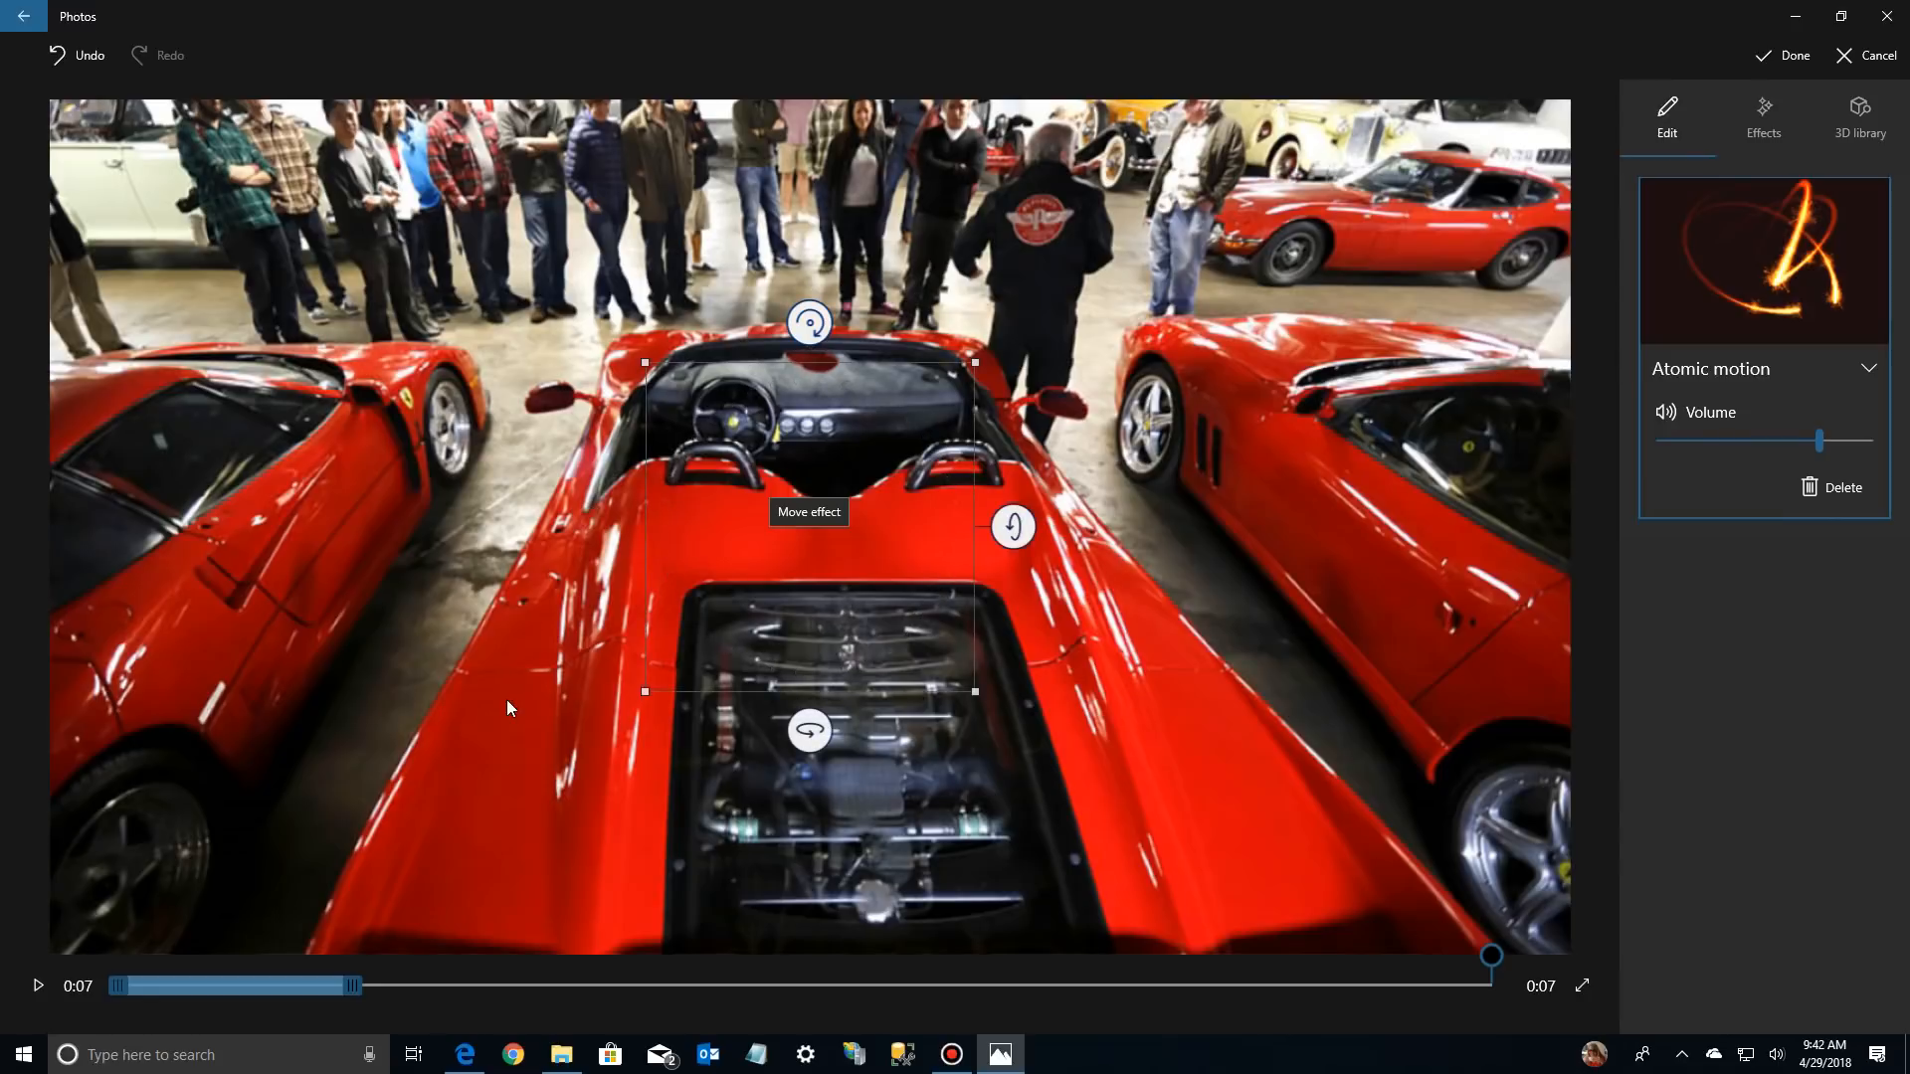
{"action": "left_click_drag", "start_coordinate": [804, 724], "coordinate": [585, 610]}
{"action": "left_click_drag", "start_coordinate": [548, 702], "coordinate": [364, 701]}
{"action": "left_click_drag", "start_coordinate": [1039, 548], "coordinate": [1048, 768]}
{"action": "left_click_drag", "start_coordinate": [734, 580], "coordinate": [1154, 529]}
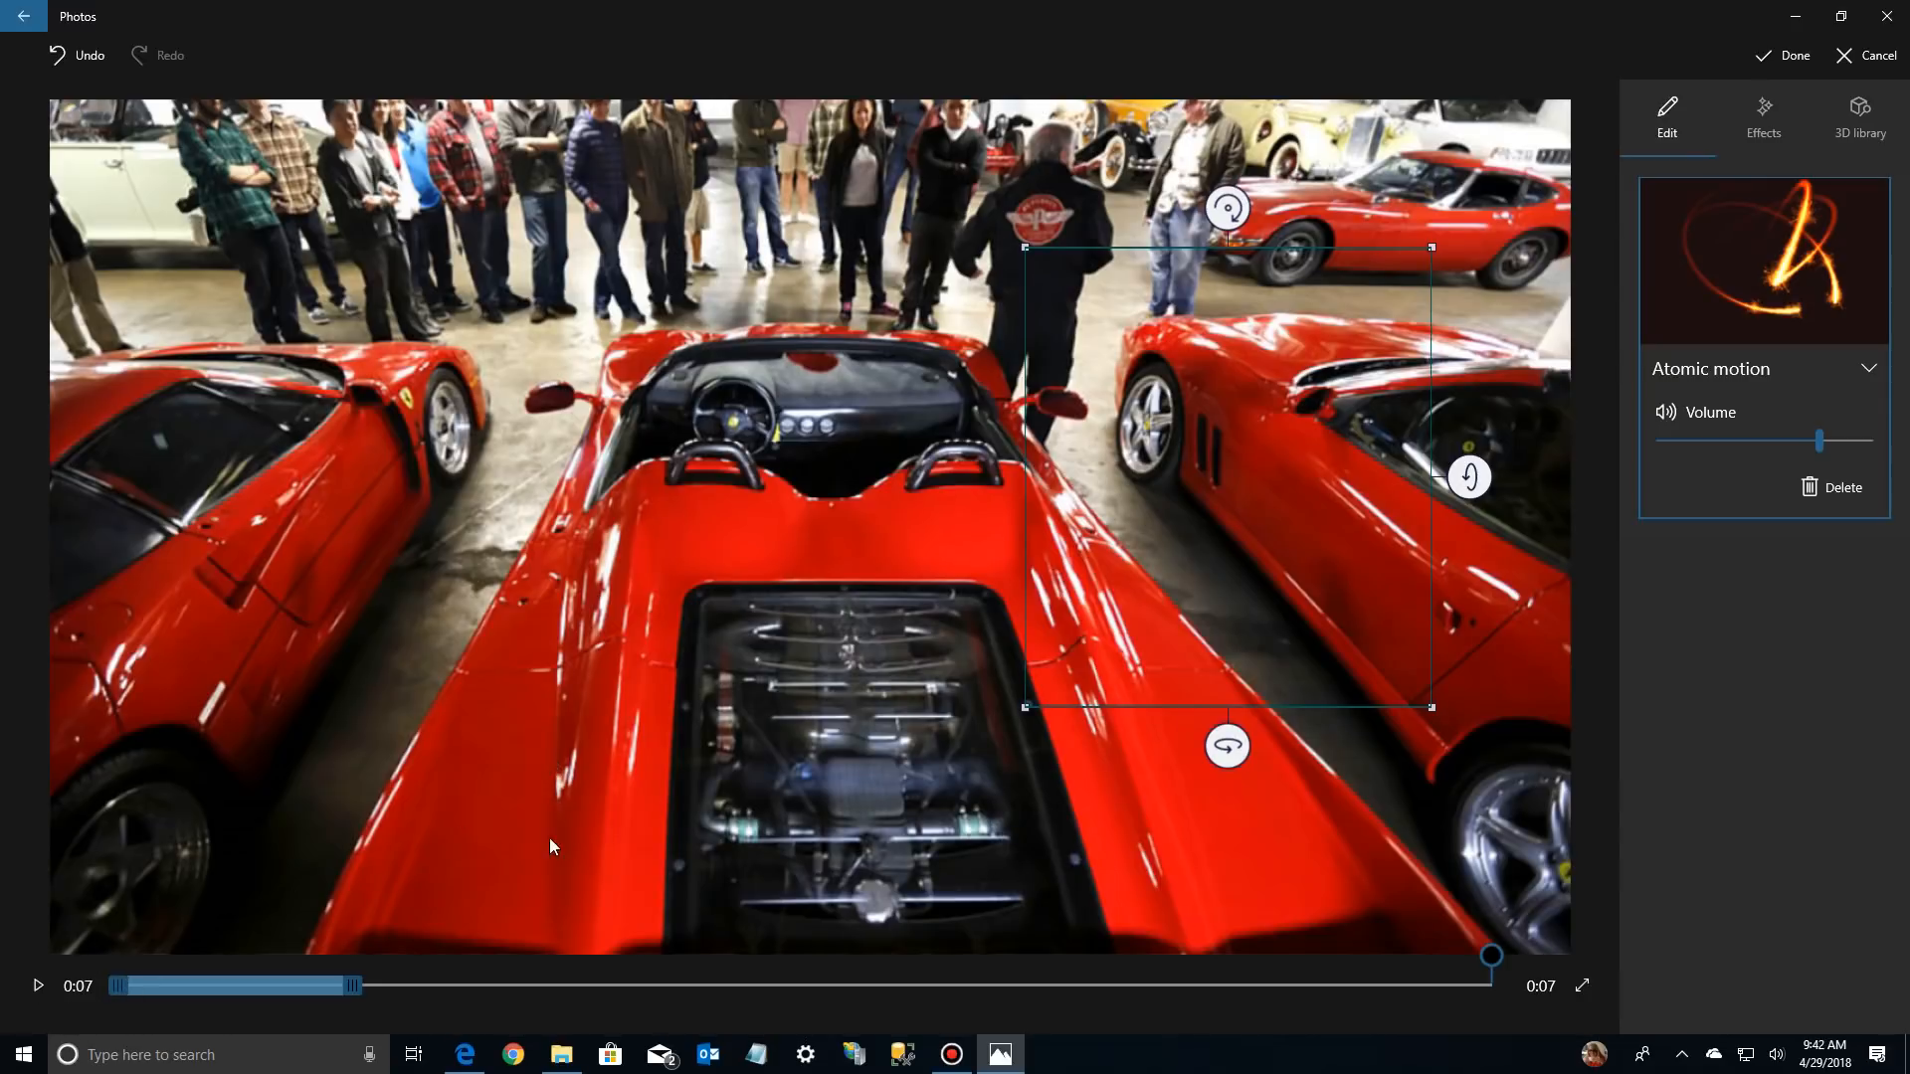
{"action": "left_click", "coordinate": [38, 985]}
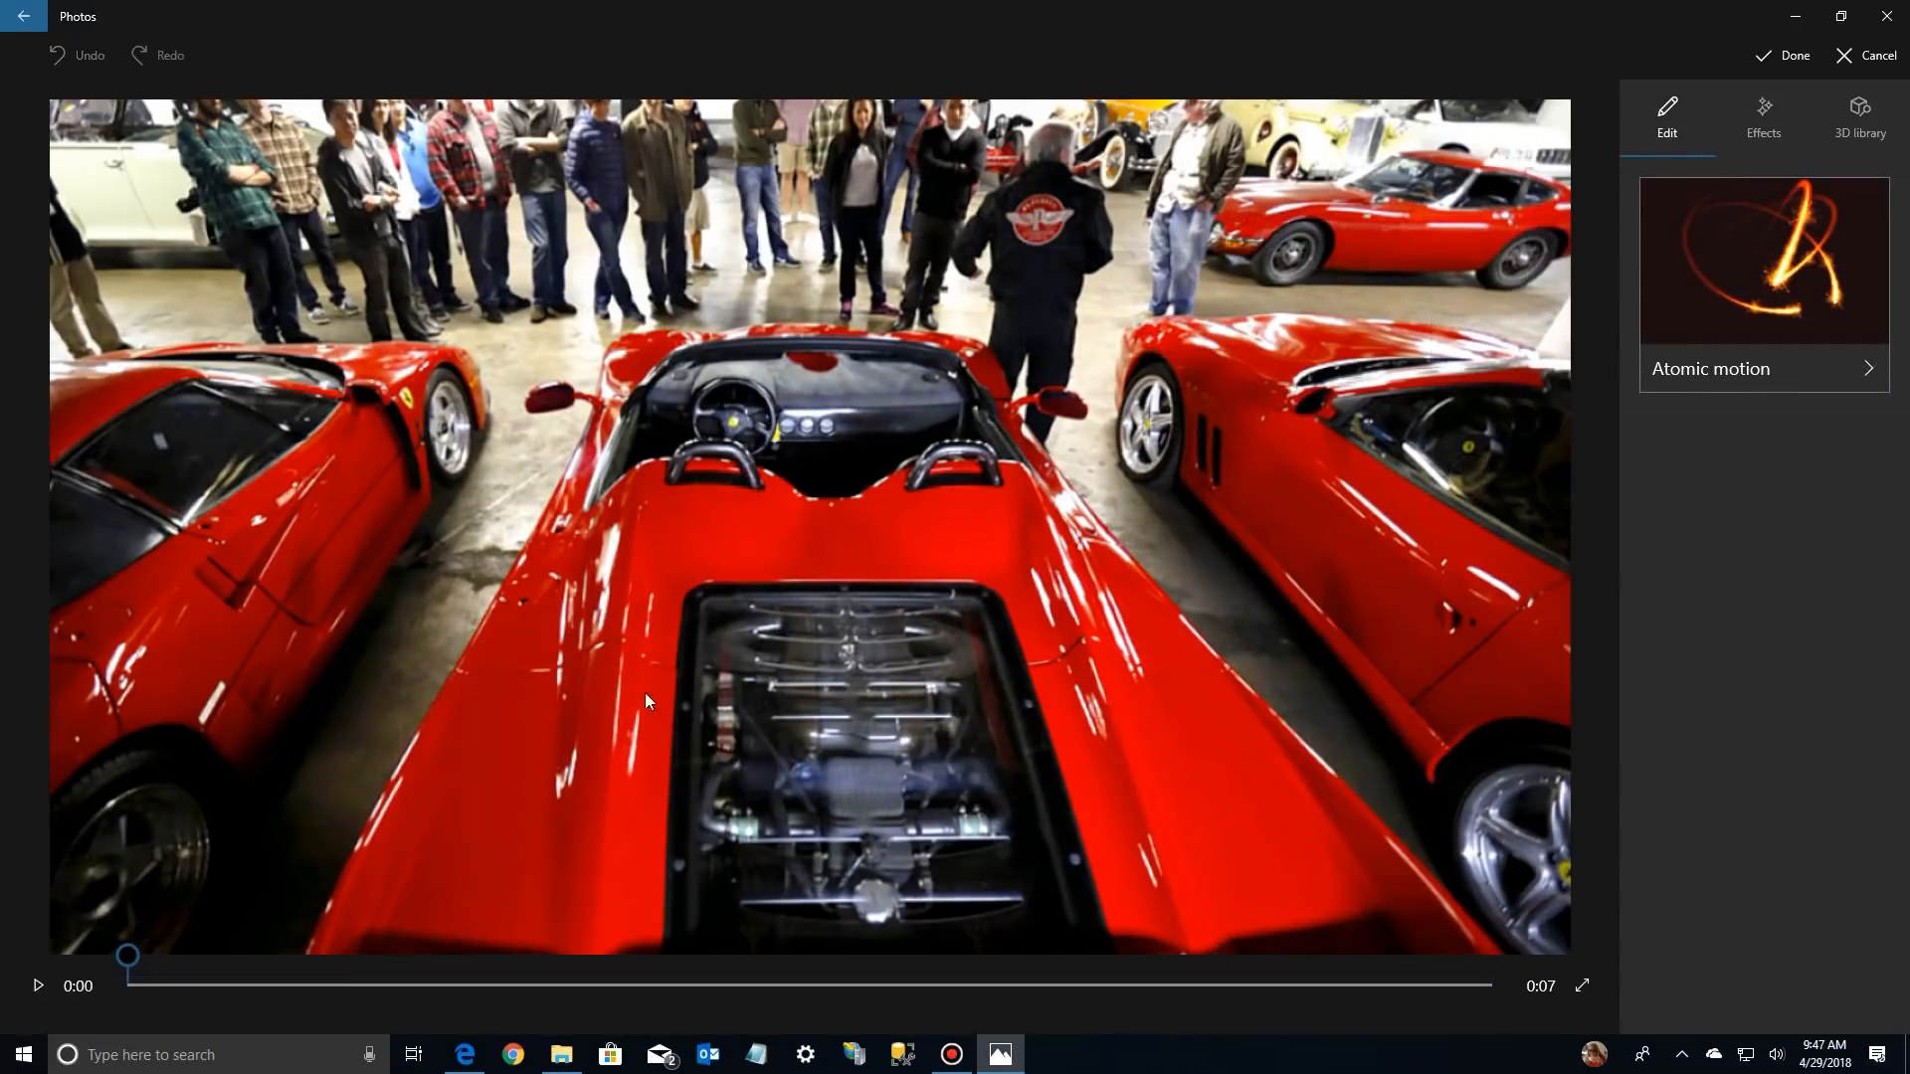
Extend the Atomic motion effect's time span so that it runs longer over the red sports cars photo
{"action": "left_click", "coordinate": [1725, 301]}
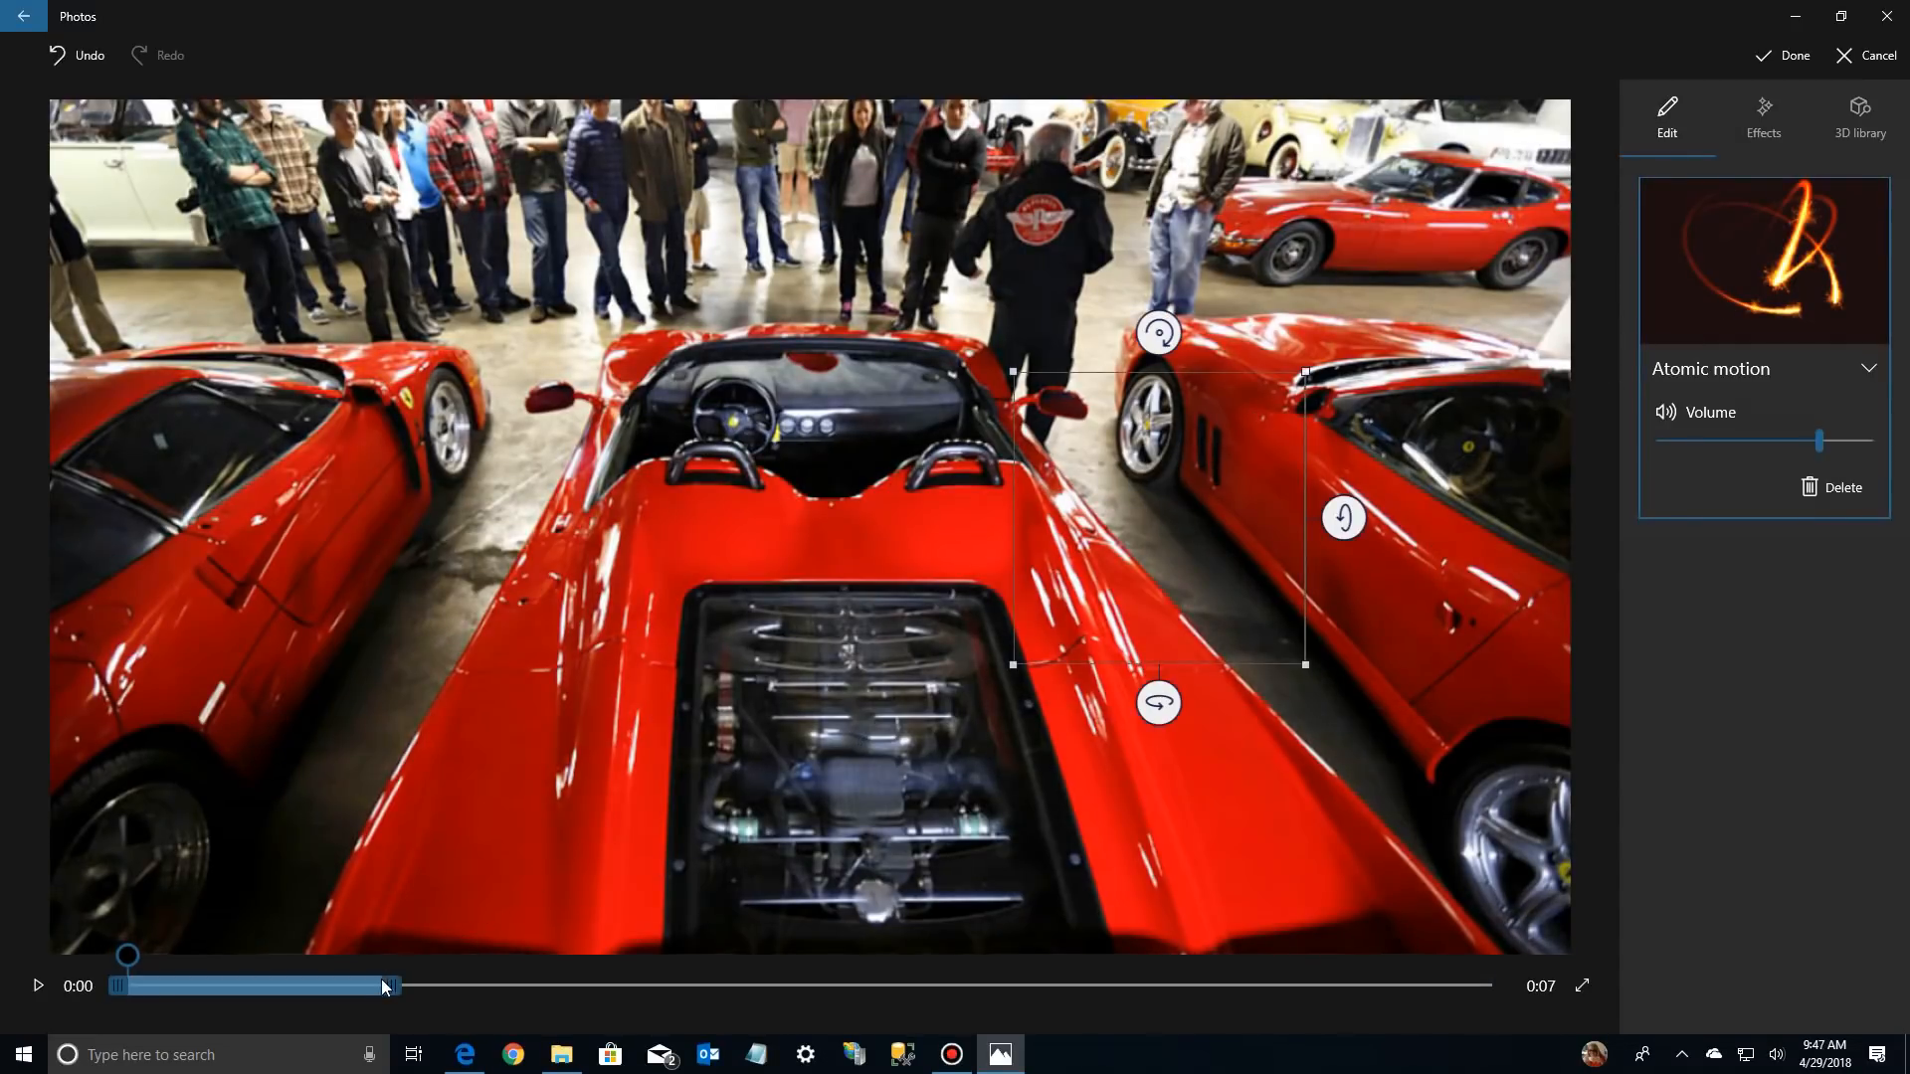
{"action": "left_click_drag", "start_coordinate": [393, 993], "coordinate": [523, 995]}
{"action": "left_click_drag", "start_coordinate": [659, 999], "coordinate": [705, 987]}
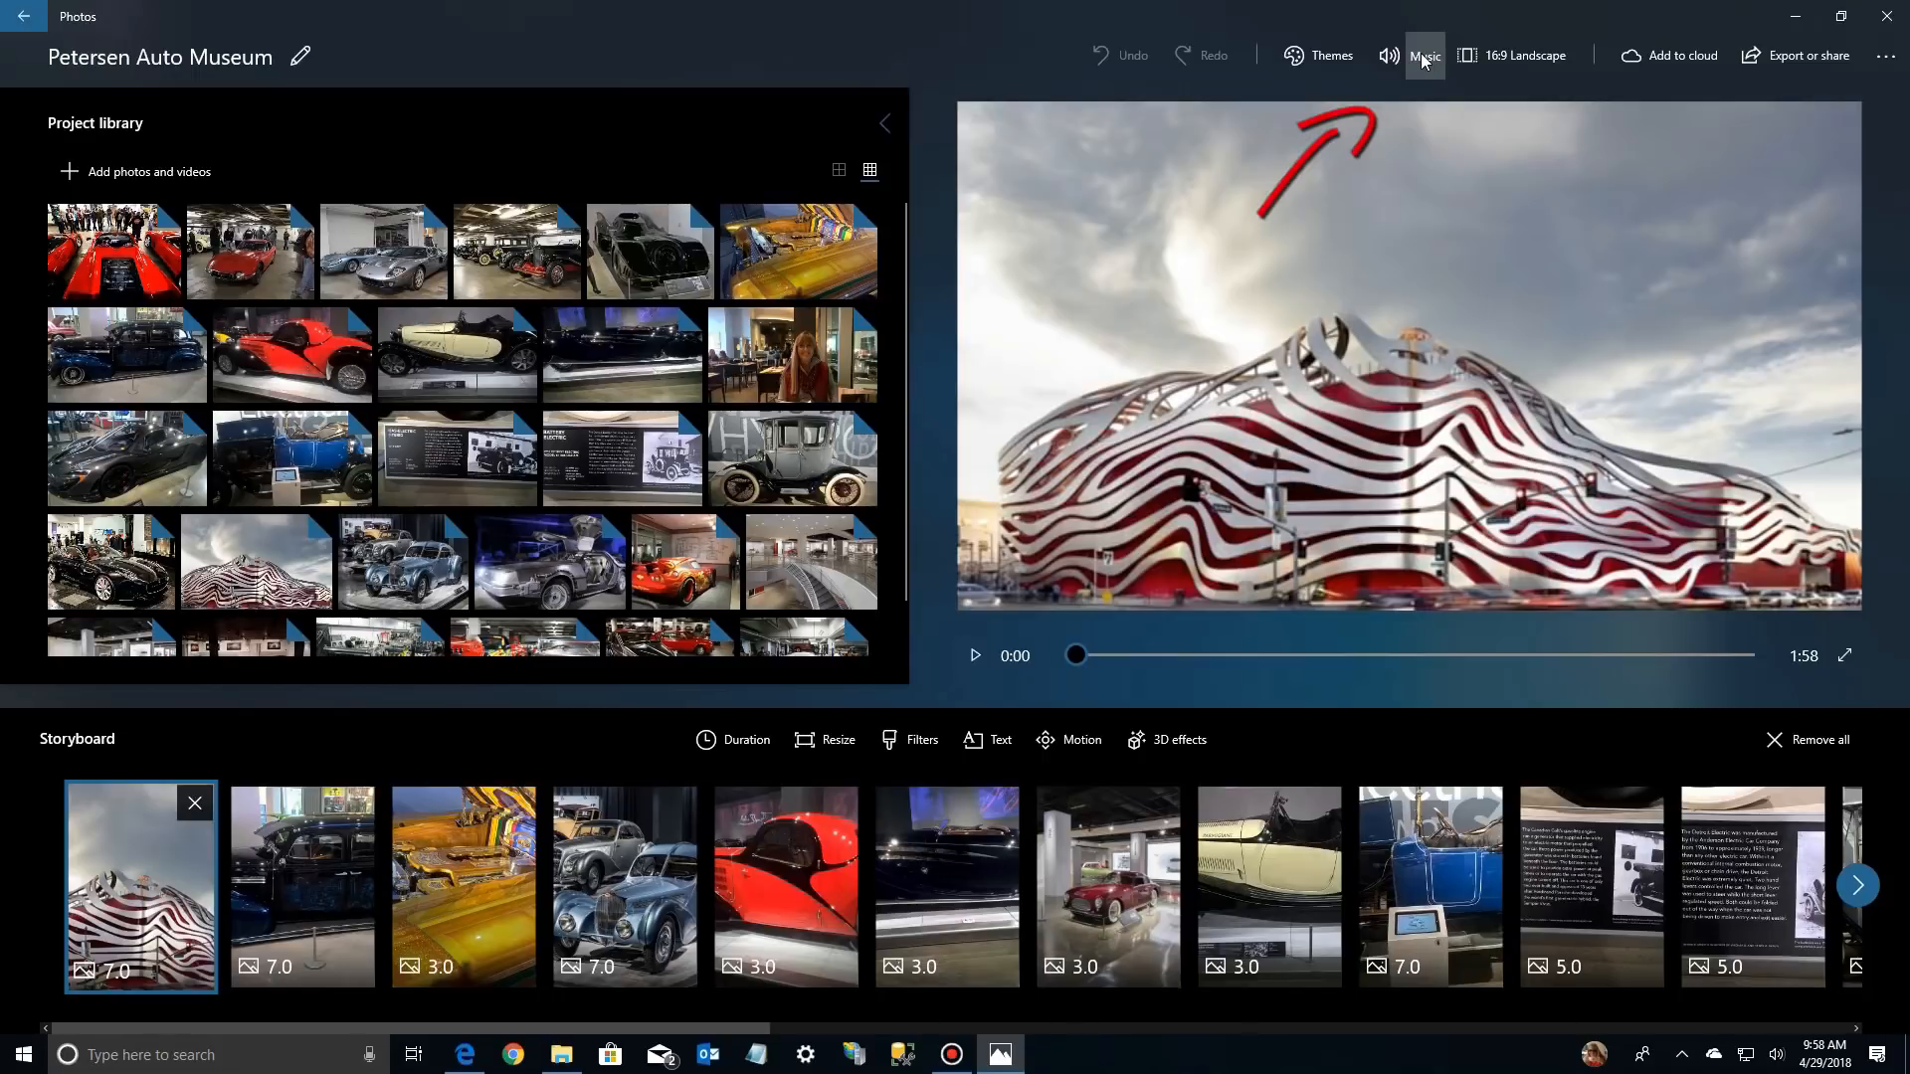
Start adding a folder to the Music library for the project's own music, browsing to the Music folder on Backup (D:)
{"action": "left_click", "coordinate": [1422, 60]}
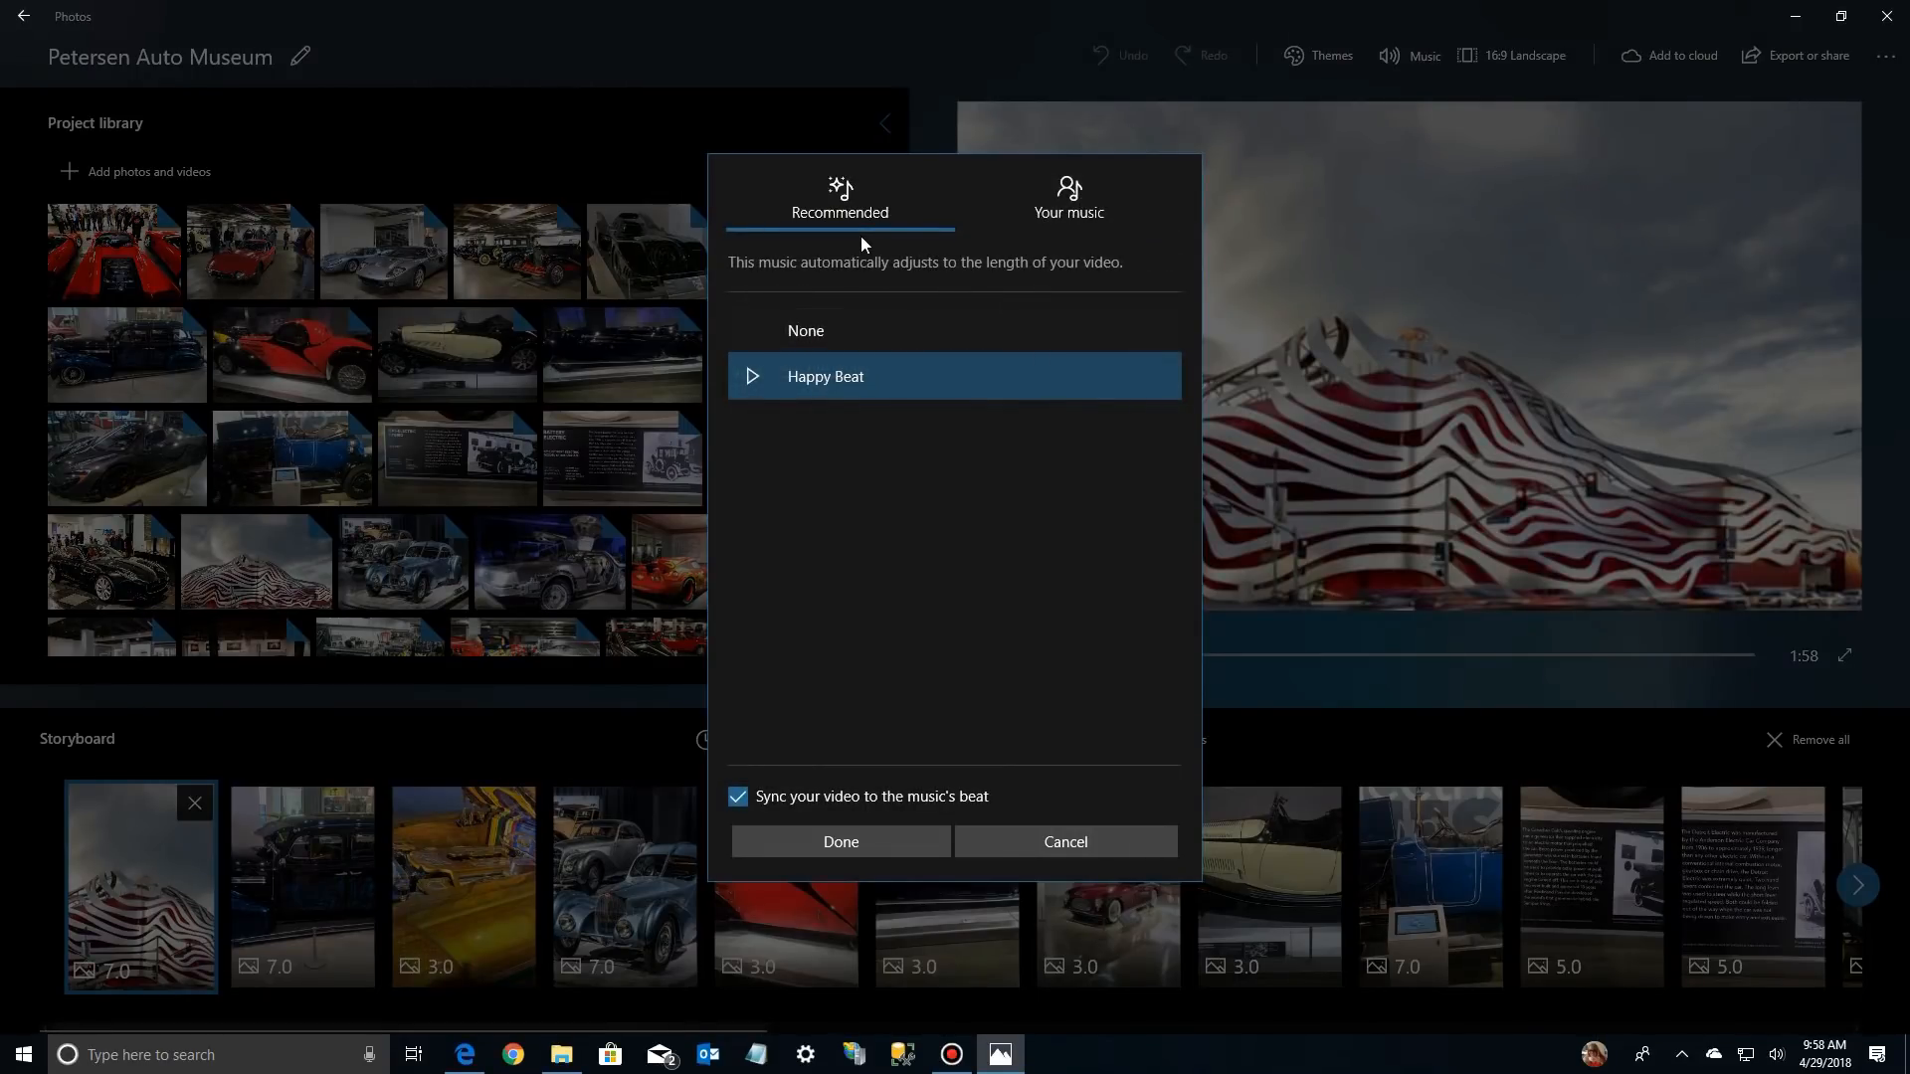
{"action": "left_click", "coordinate": [1069, 204]}
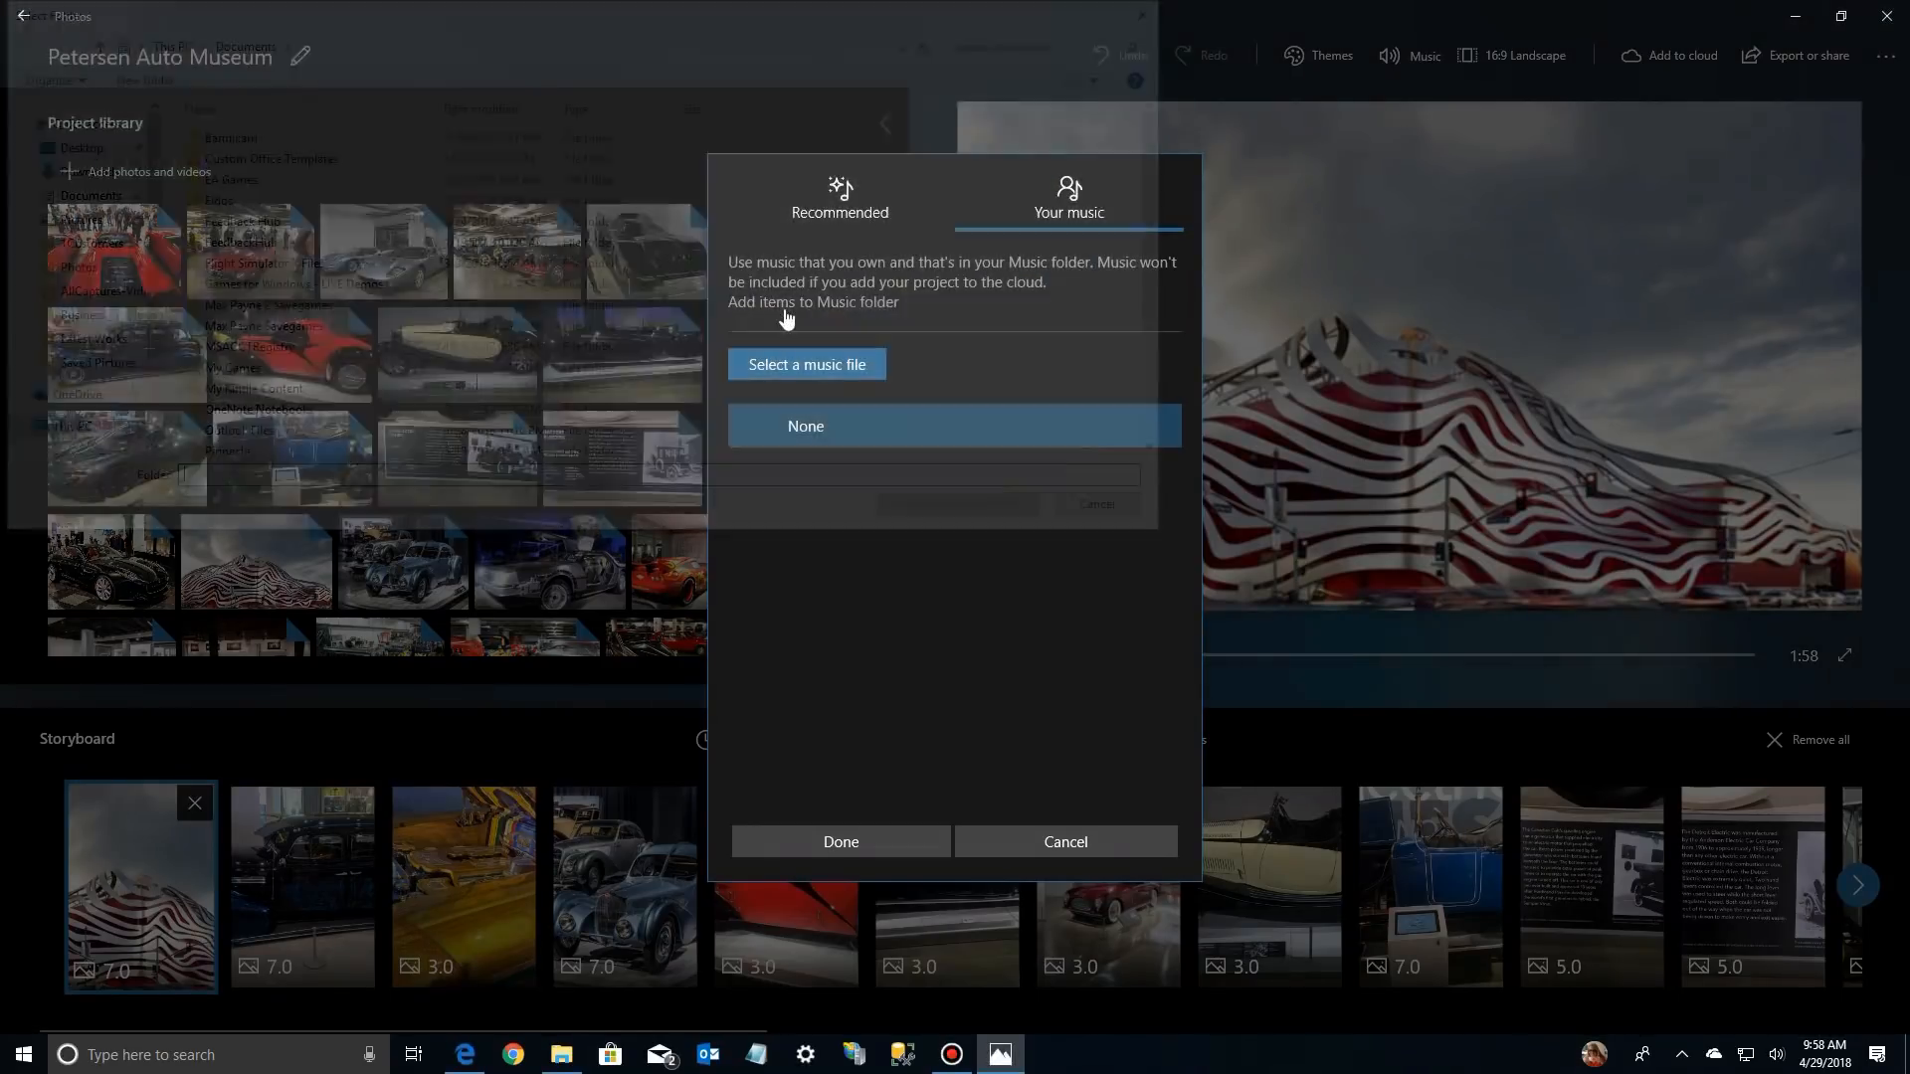
{"action": "left_click", "coordinate": [786, 311]}
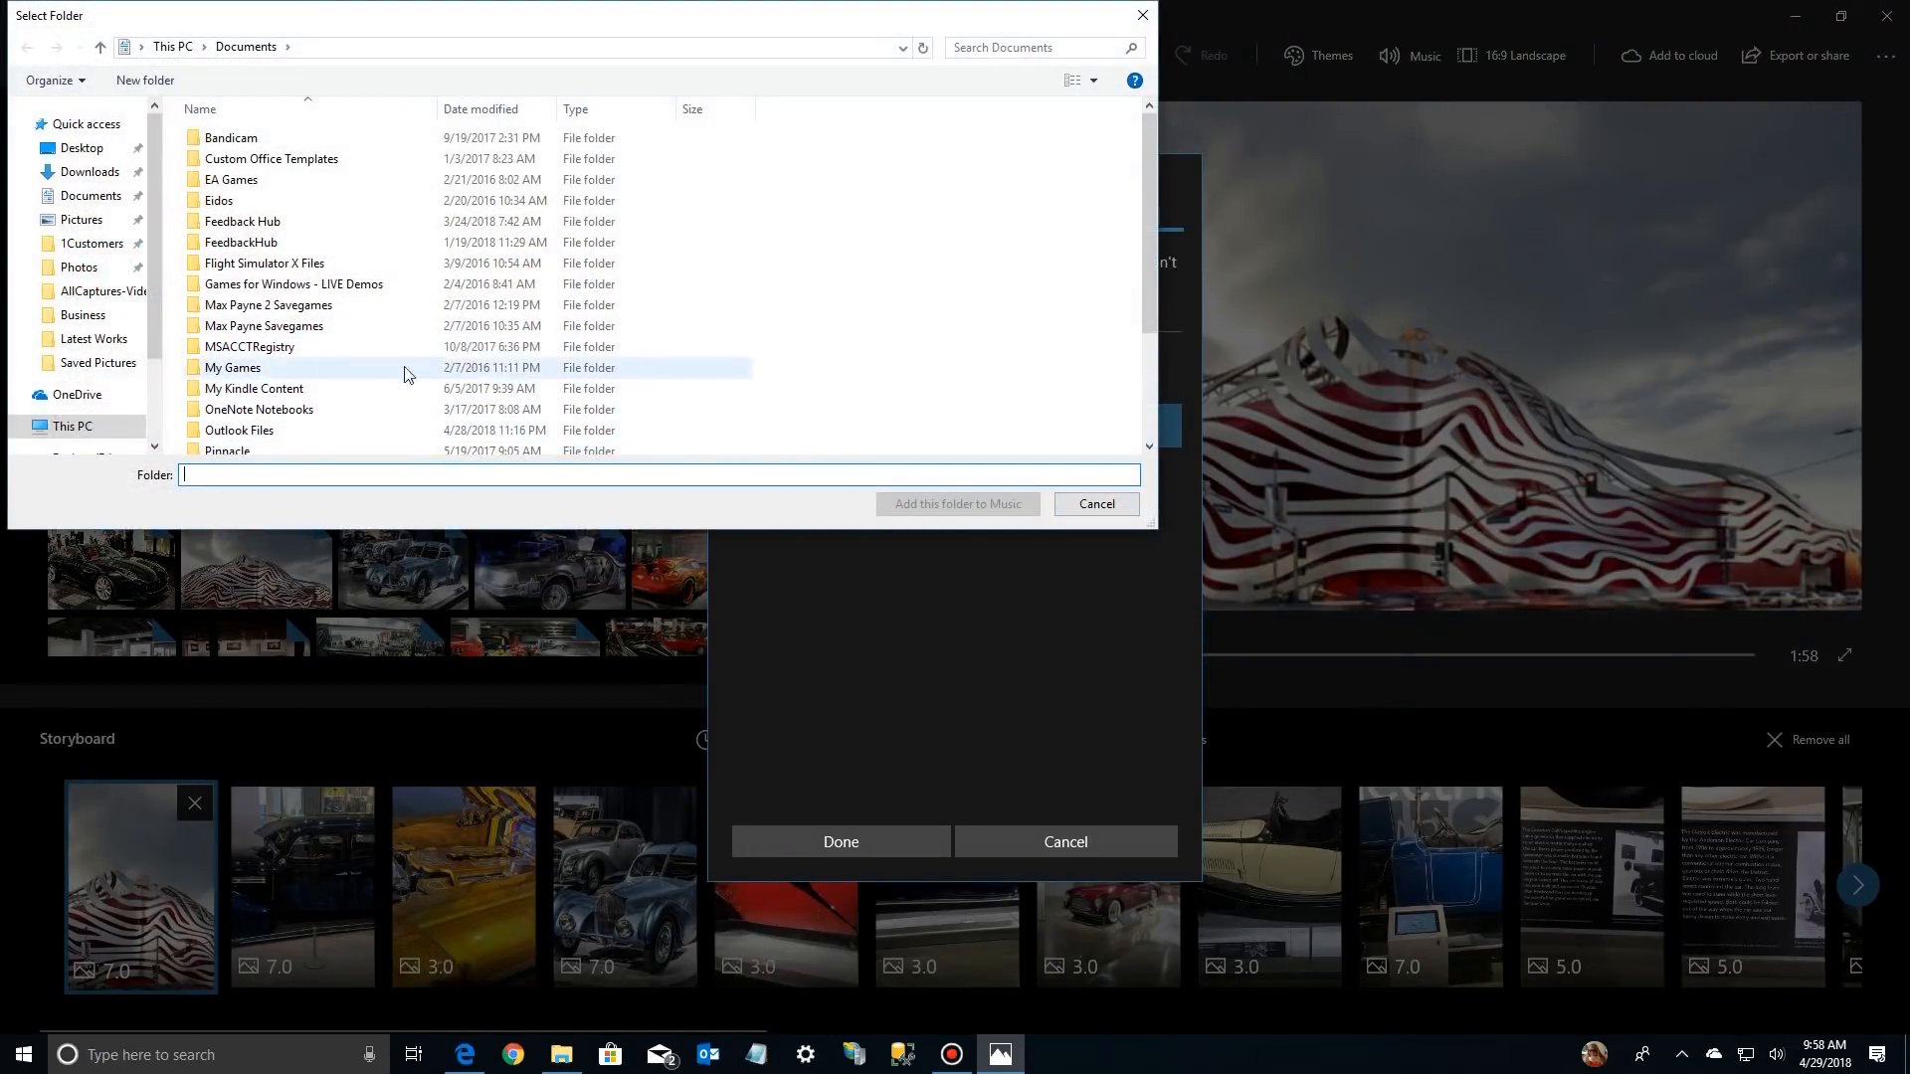
{"action": "scroll", "coordinate": [298, 368], "scroll_direction": "down", "scroll_amount": 3}
{"action": "scroll", "coordinate": [145, 393], "scroll_direction": "down", "scroll_amount": 2}
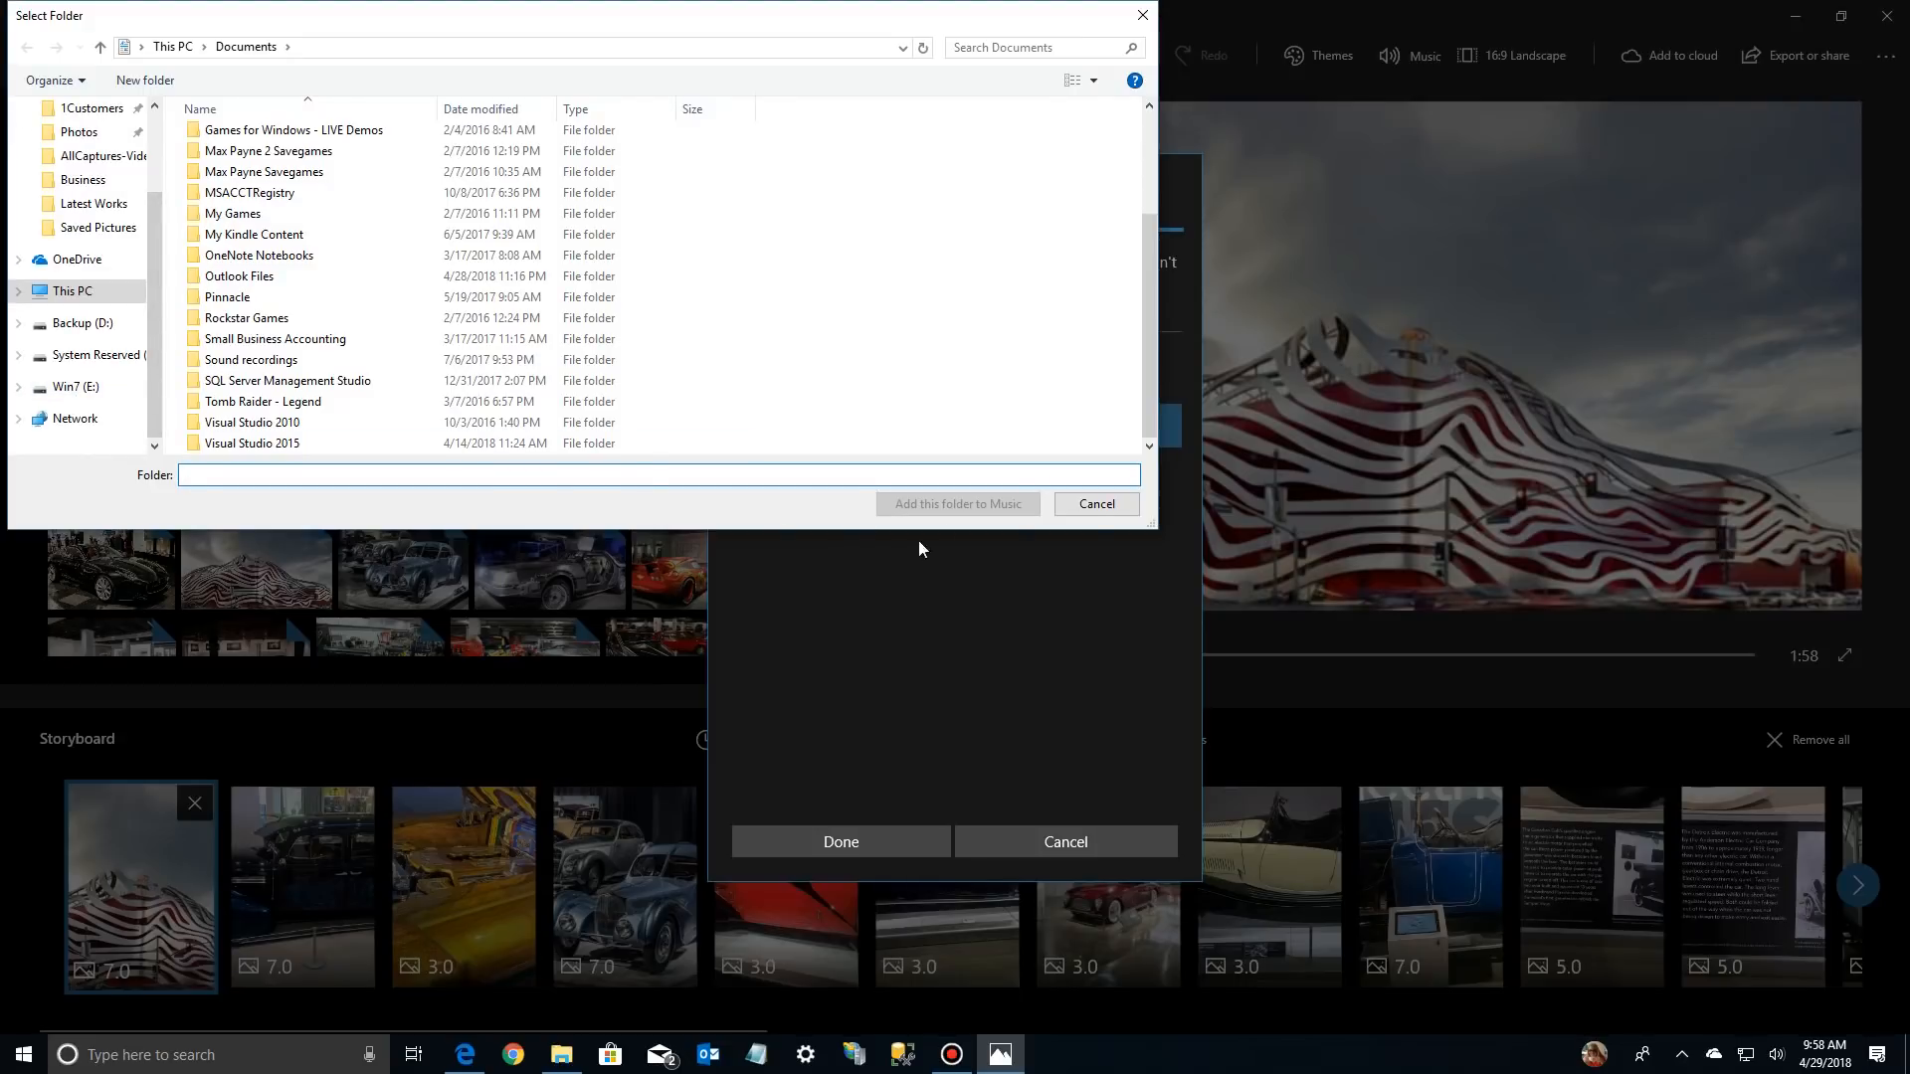
{"action": "left_click", "coordinate": [76, 326]}
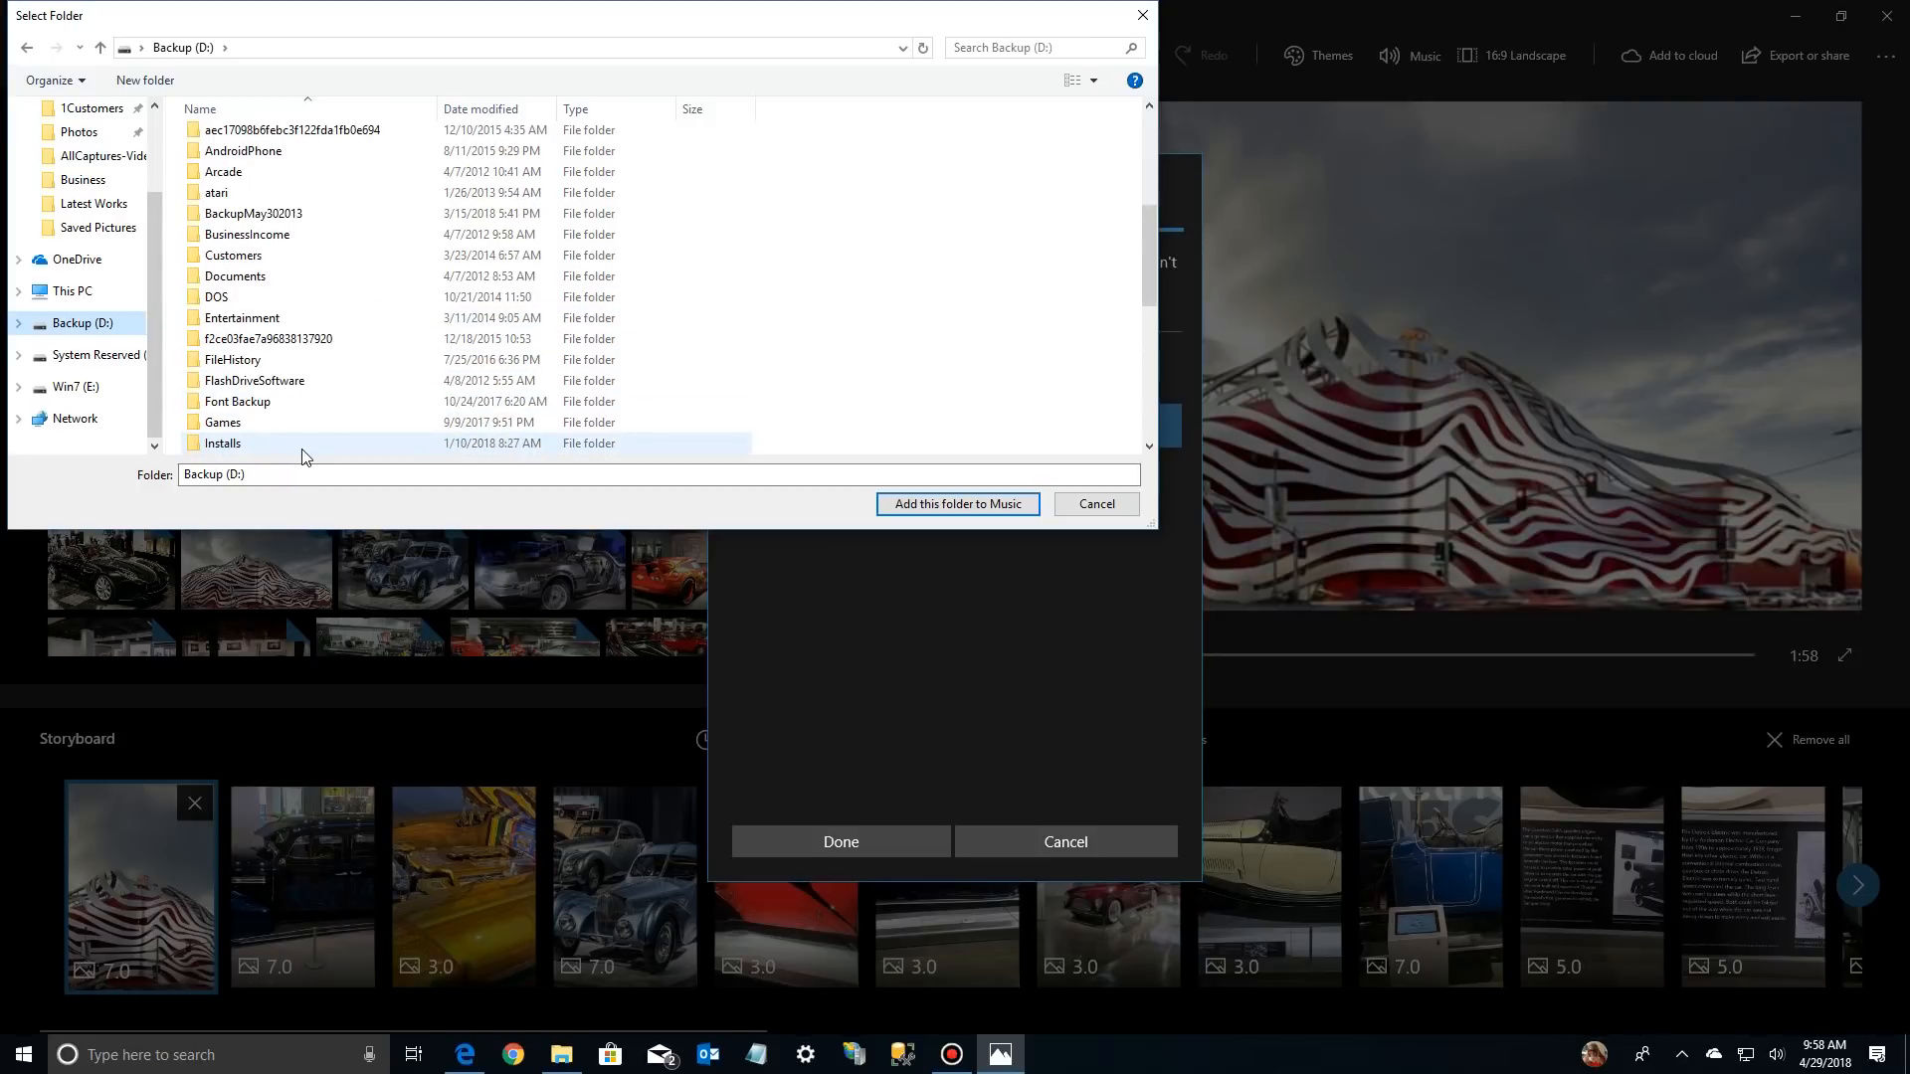
{"action": "scroll", "coordinate": [305, 457], "scroll_direction": "down", "scroll_amount": 5}
{"action": "double_click", "coordinate": [225, 257]}
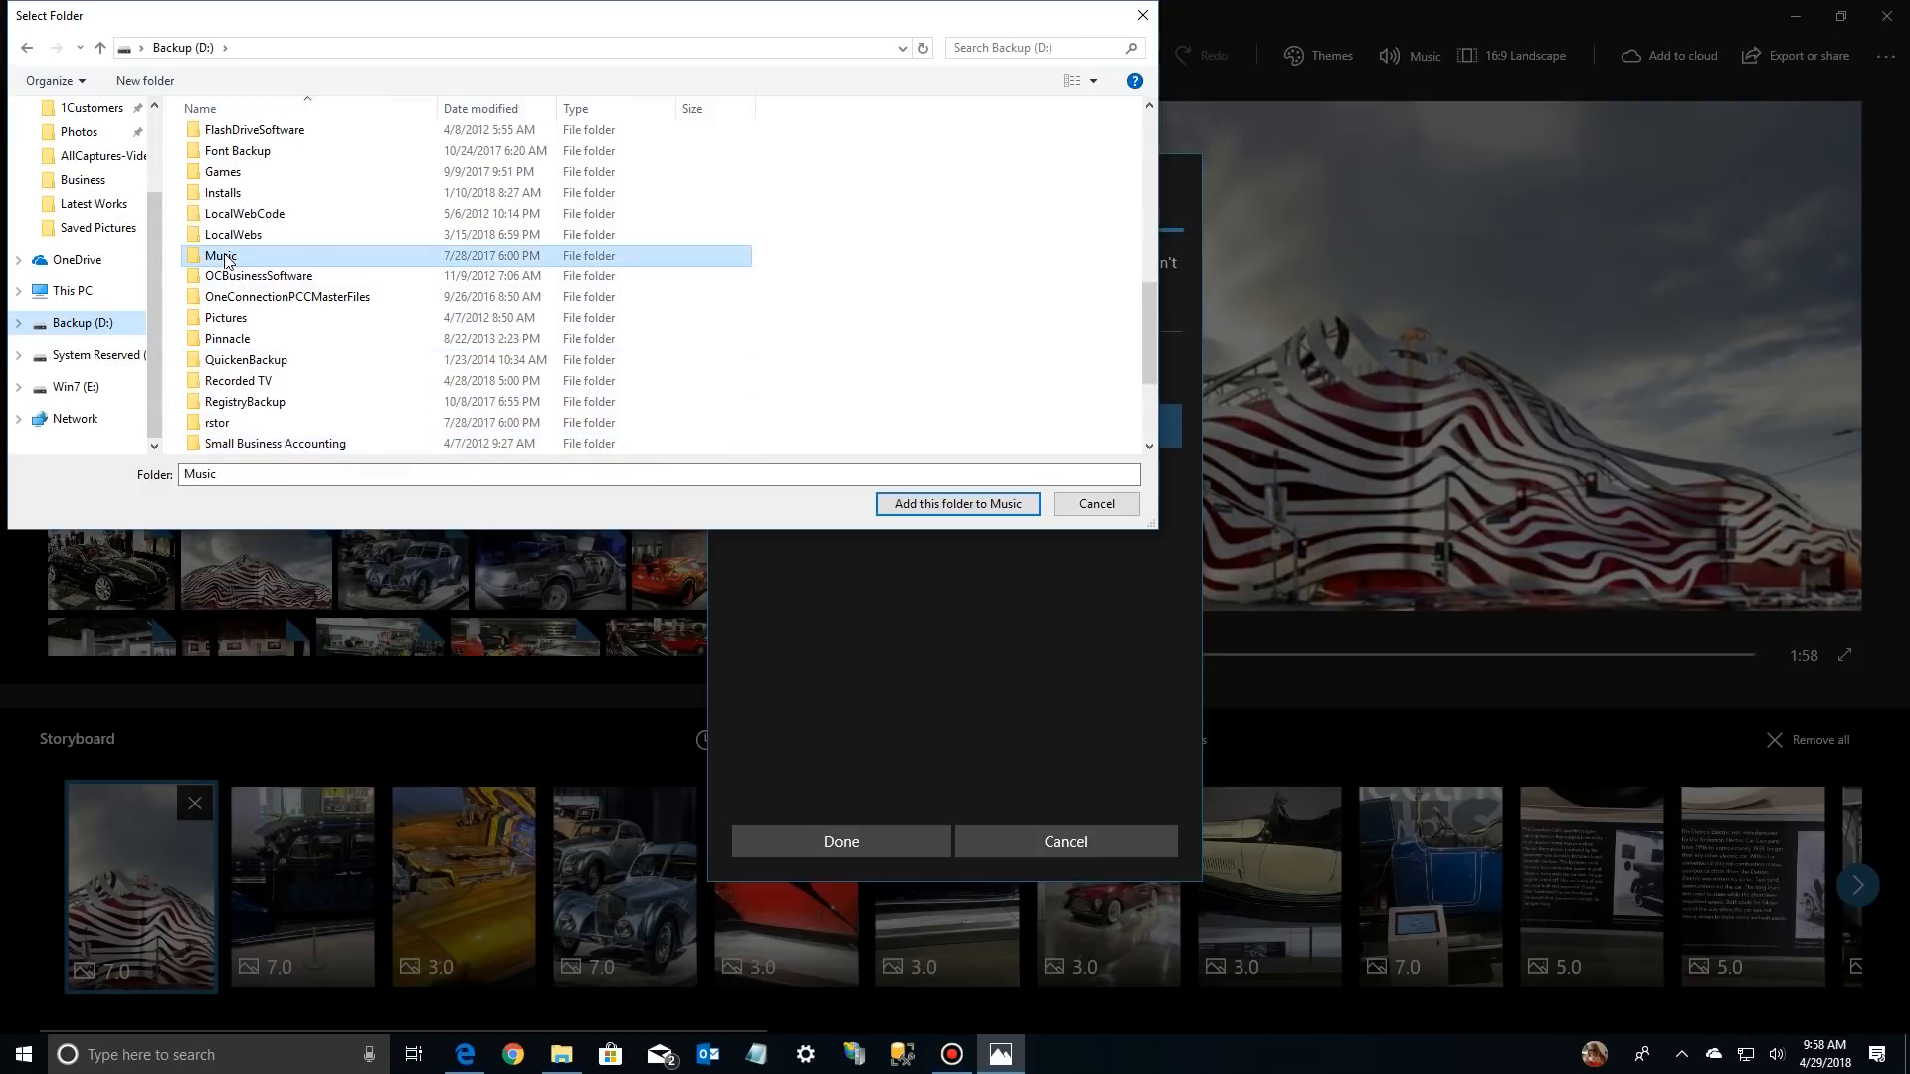
Try to add an artist's album folder from within the Music folder to the Music library
{"action": "scroll", "coordinate": [271, 398], "scroll_direction": "down", "scroll_amount": 15}
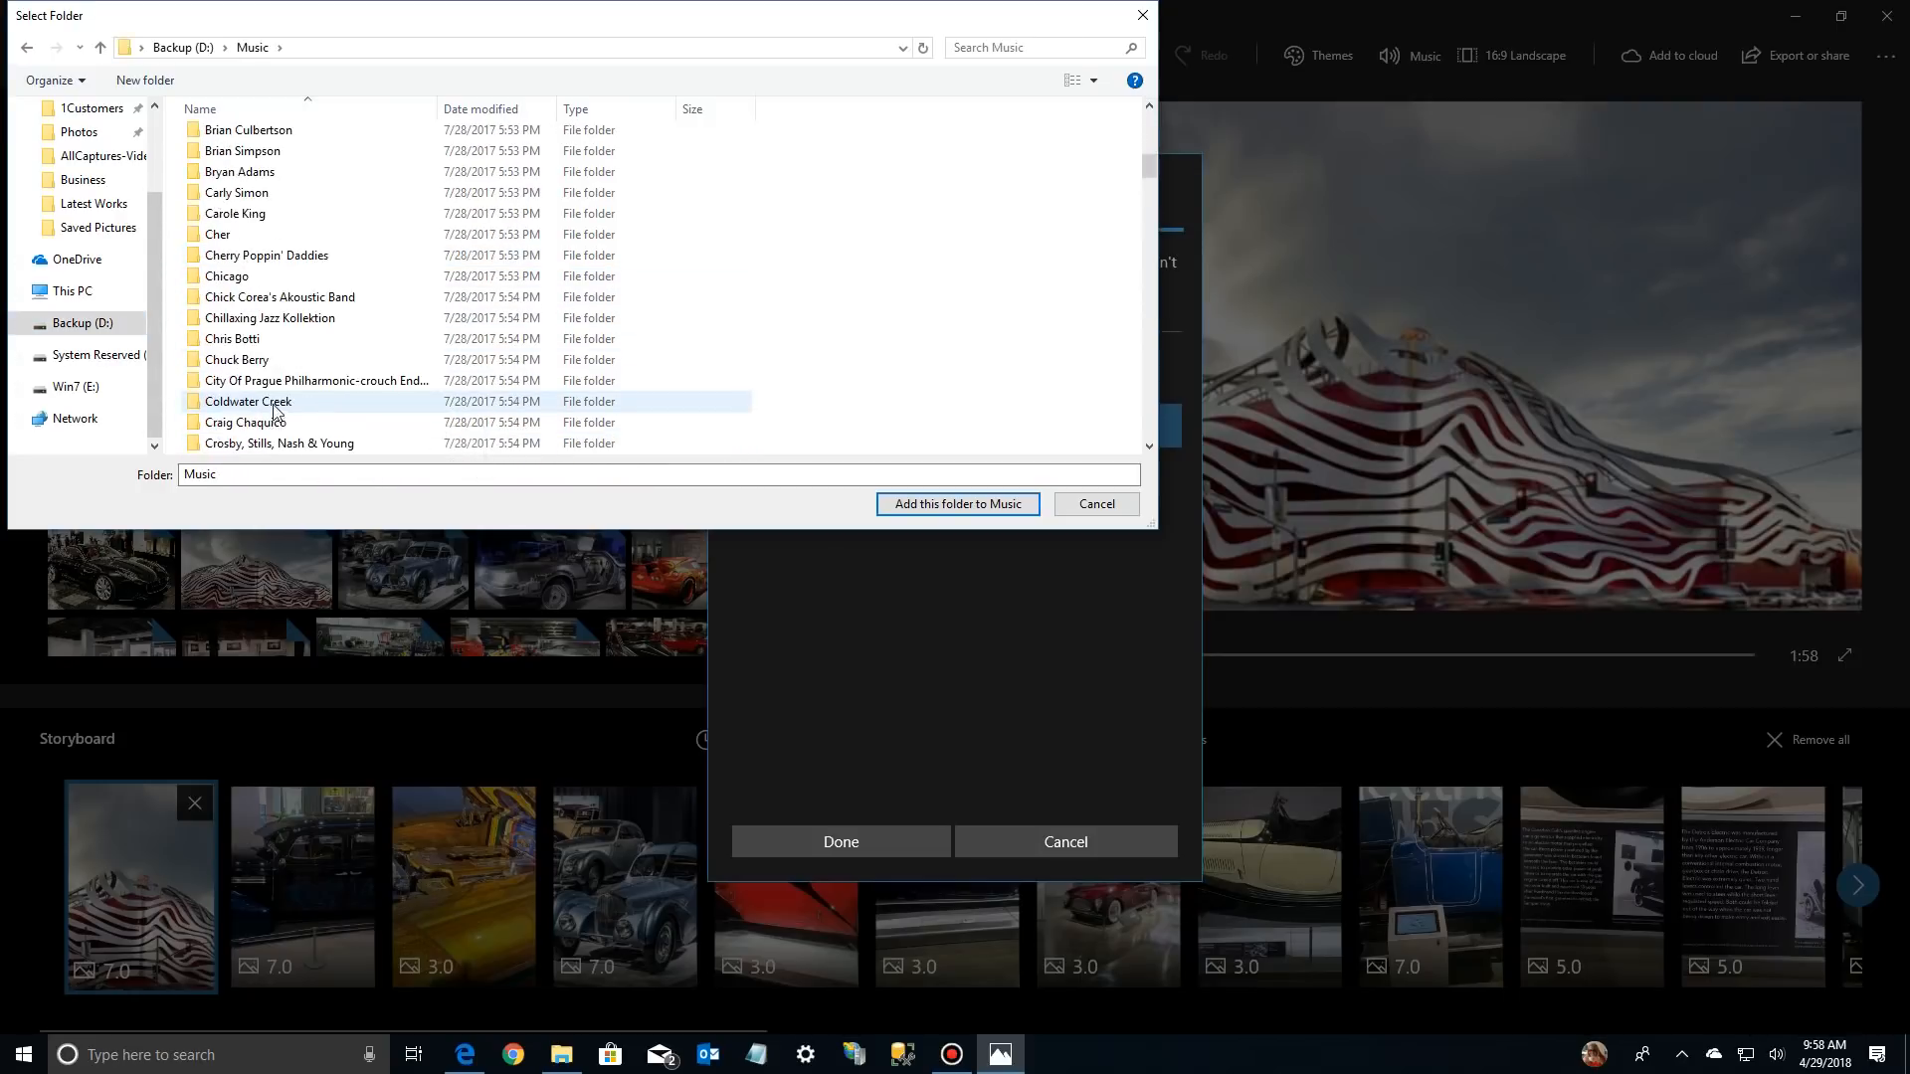
{"action": "scroll", "coordinate": [273, 404], "scroll_direction": "down", "scroll_amount": 15}
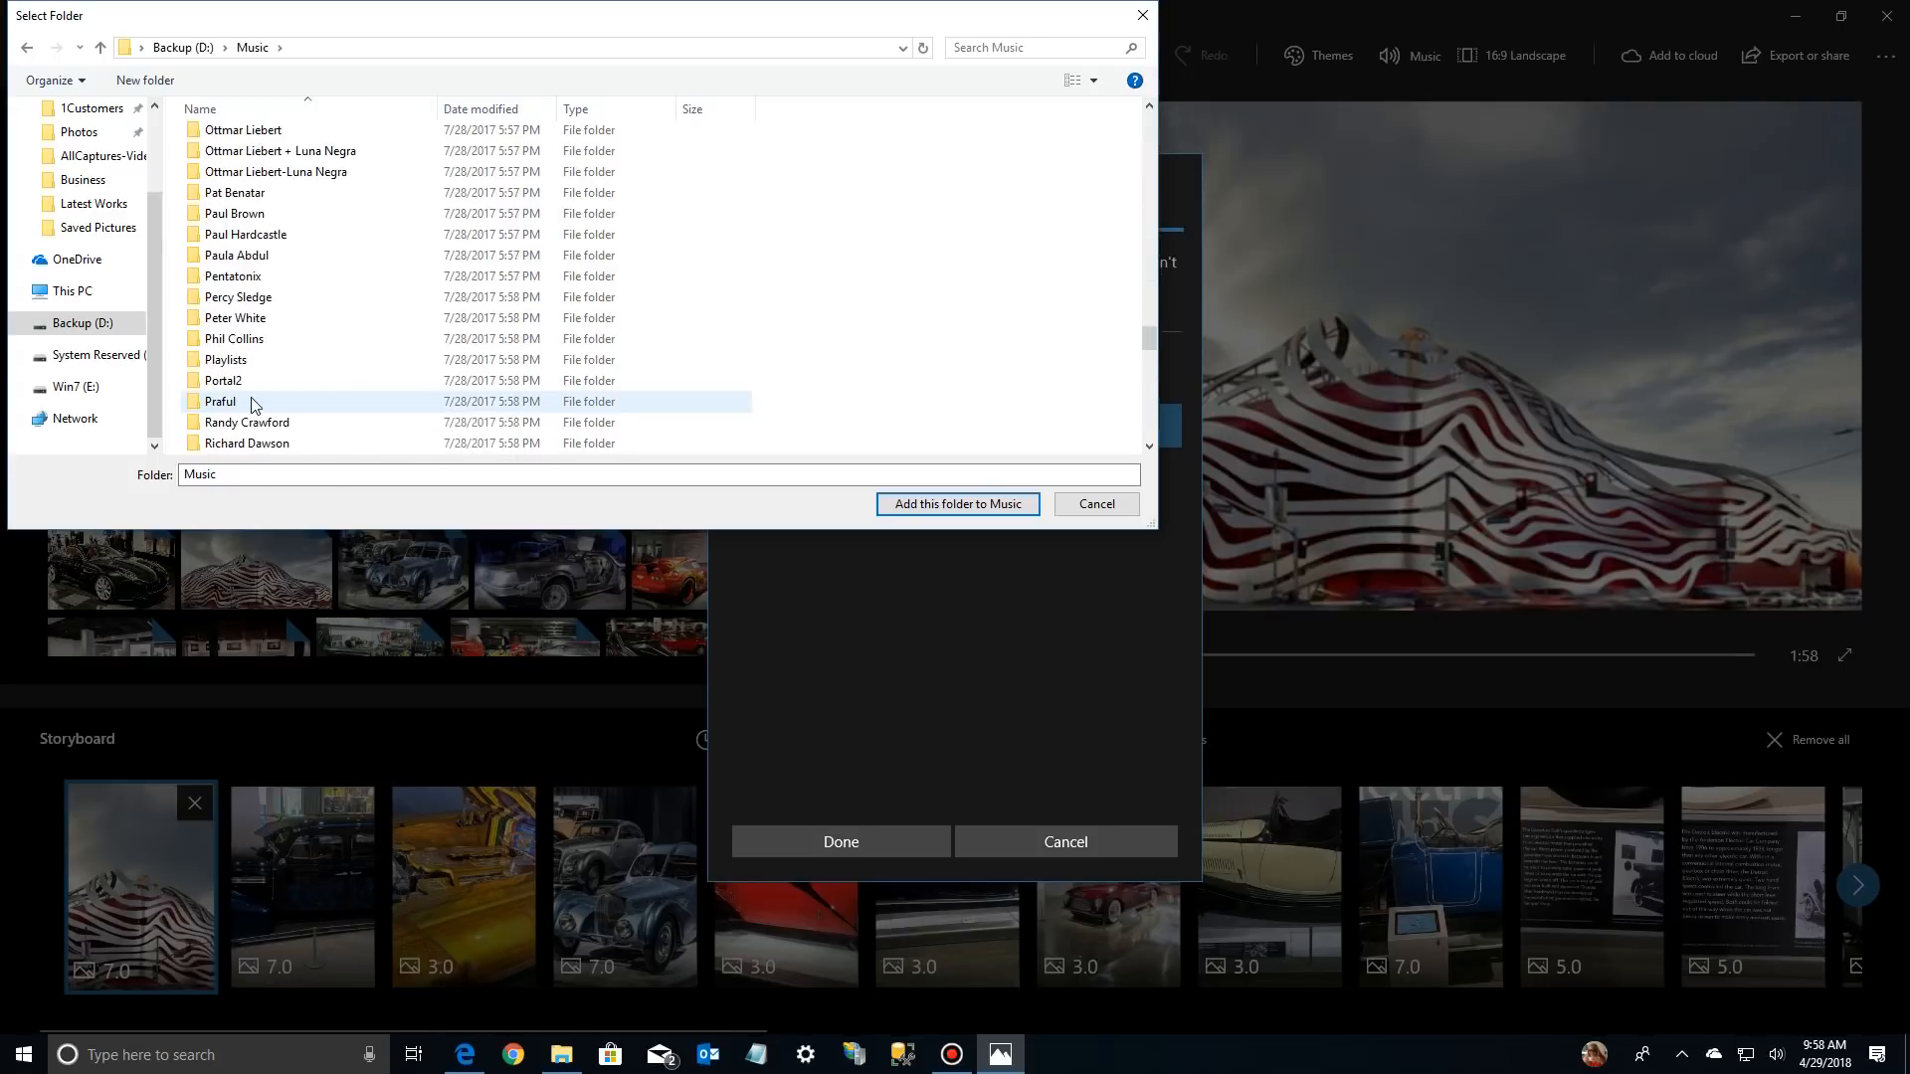
{"action": "scroll", "coordinate": [247, 403], "scroll_direction": "down", "scroll_amount": 2}
{"action": "scroll", "coordinate": [247, 403], "scroll_direction": "up", "scroll_amount": 3}
{"action": "left_click", "coordinate": [242, 388]}
{"action": "double_click", "coordinate": [241, 396]}
{"action": "double_click", "coordinate": [223, 155]}
{"action": "key", "text": "Return"}
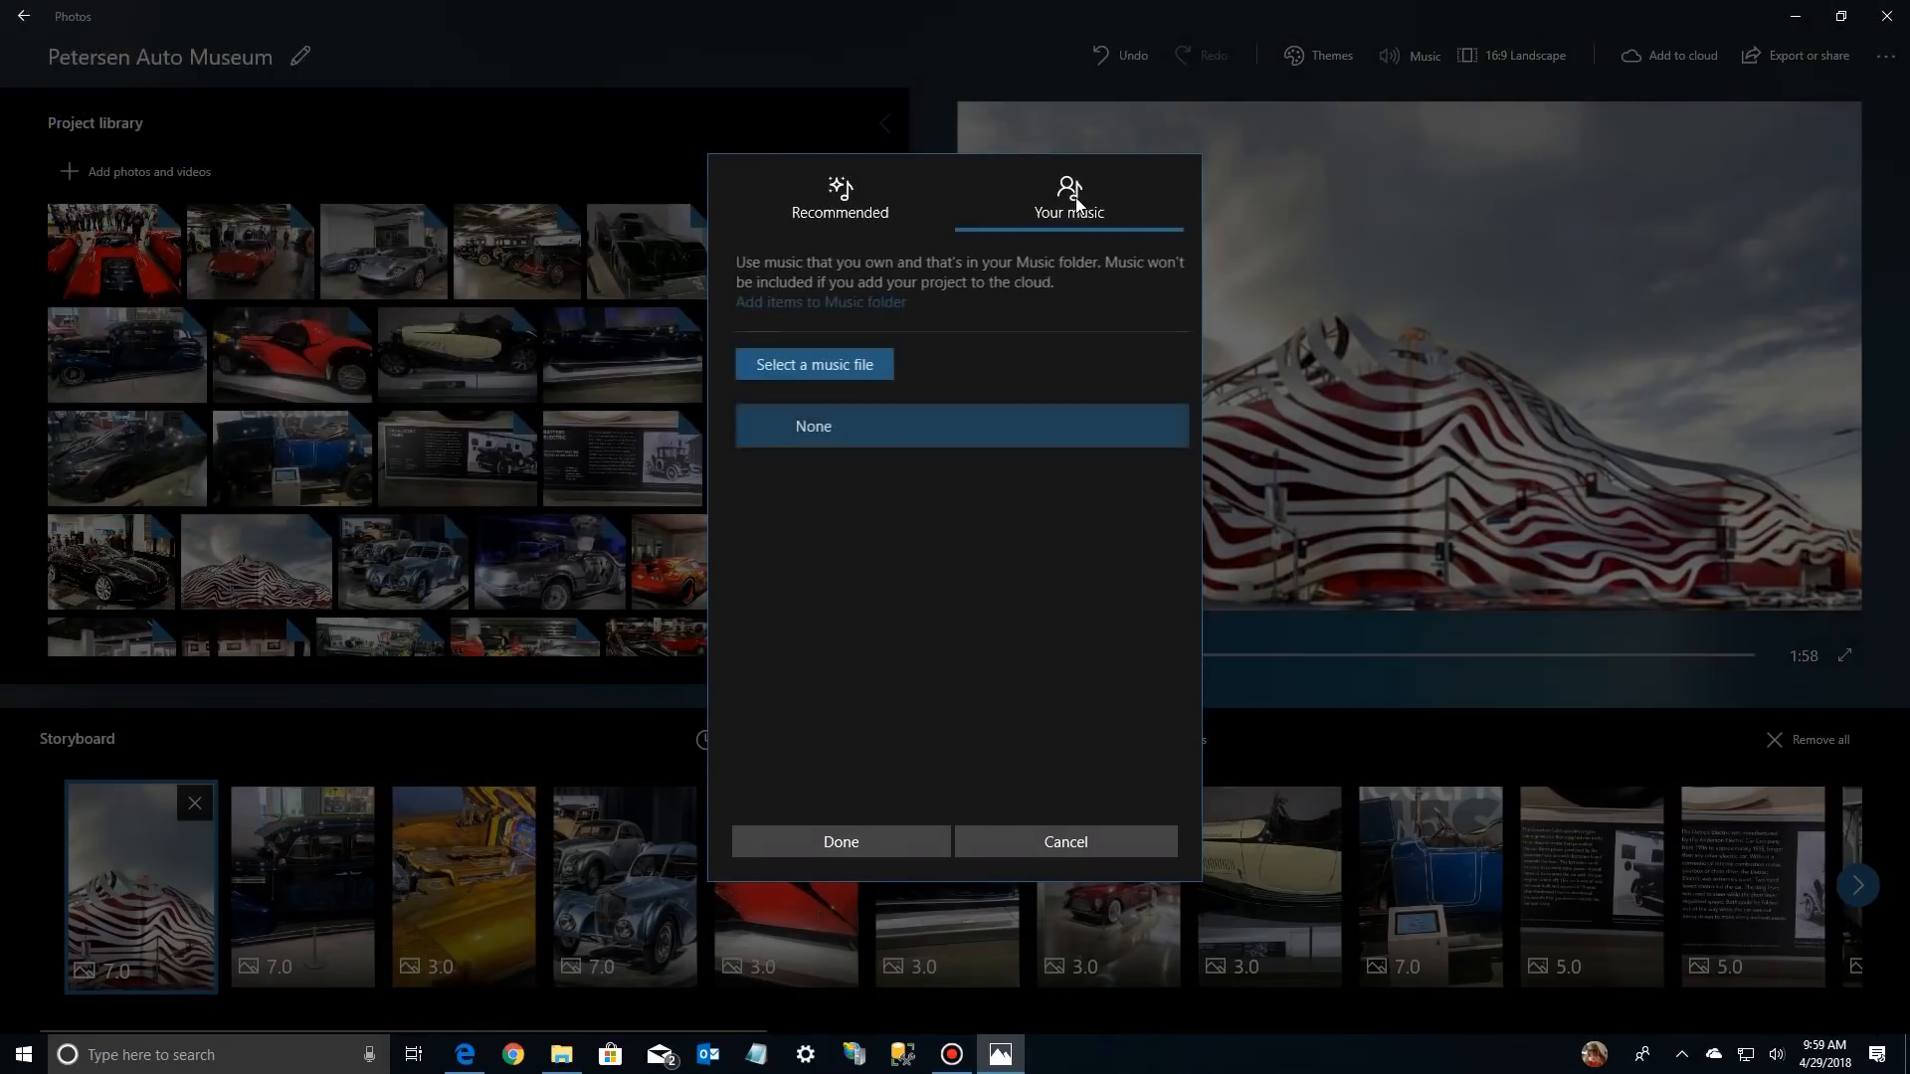
Set Adia.mp3 from the Richard Elliot Chill Factor folder as the background music and play the video to check it
{"action": "left_click", "coordinate": [824, 368]}
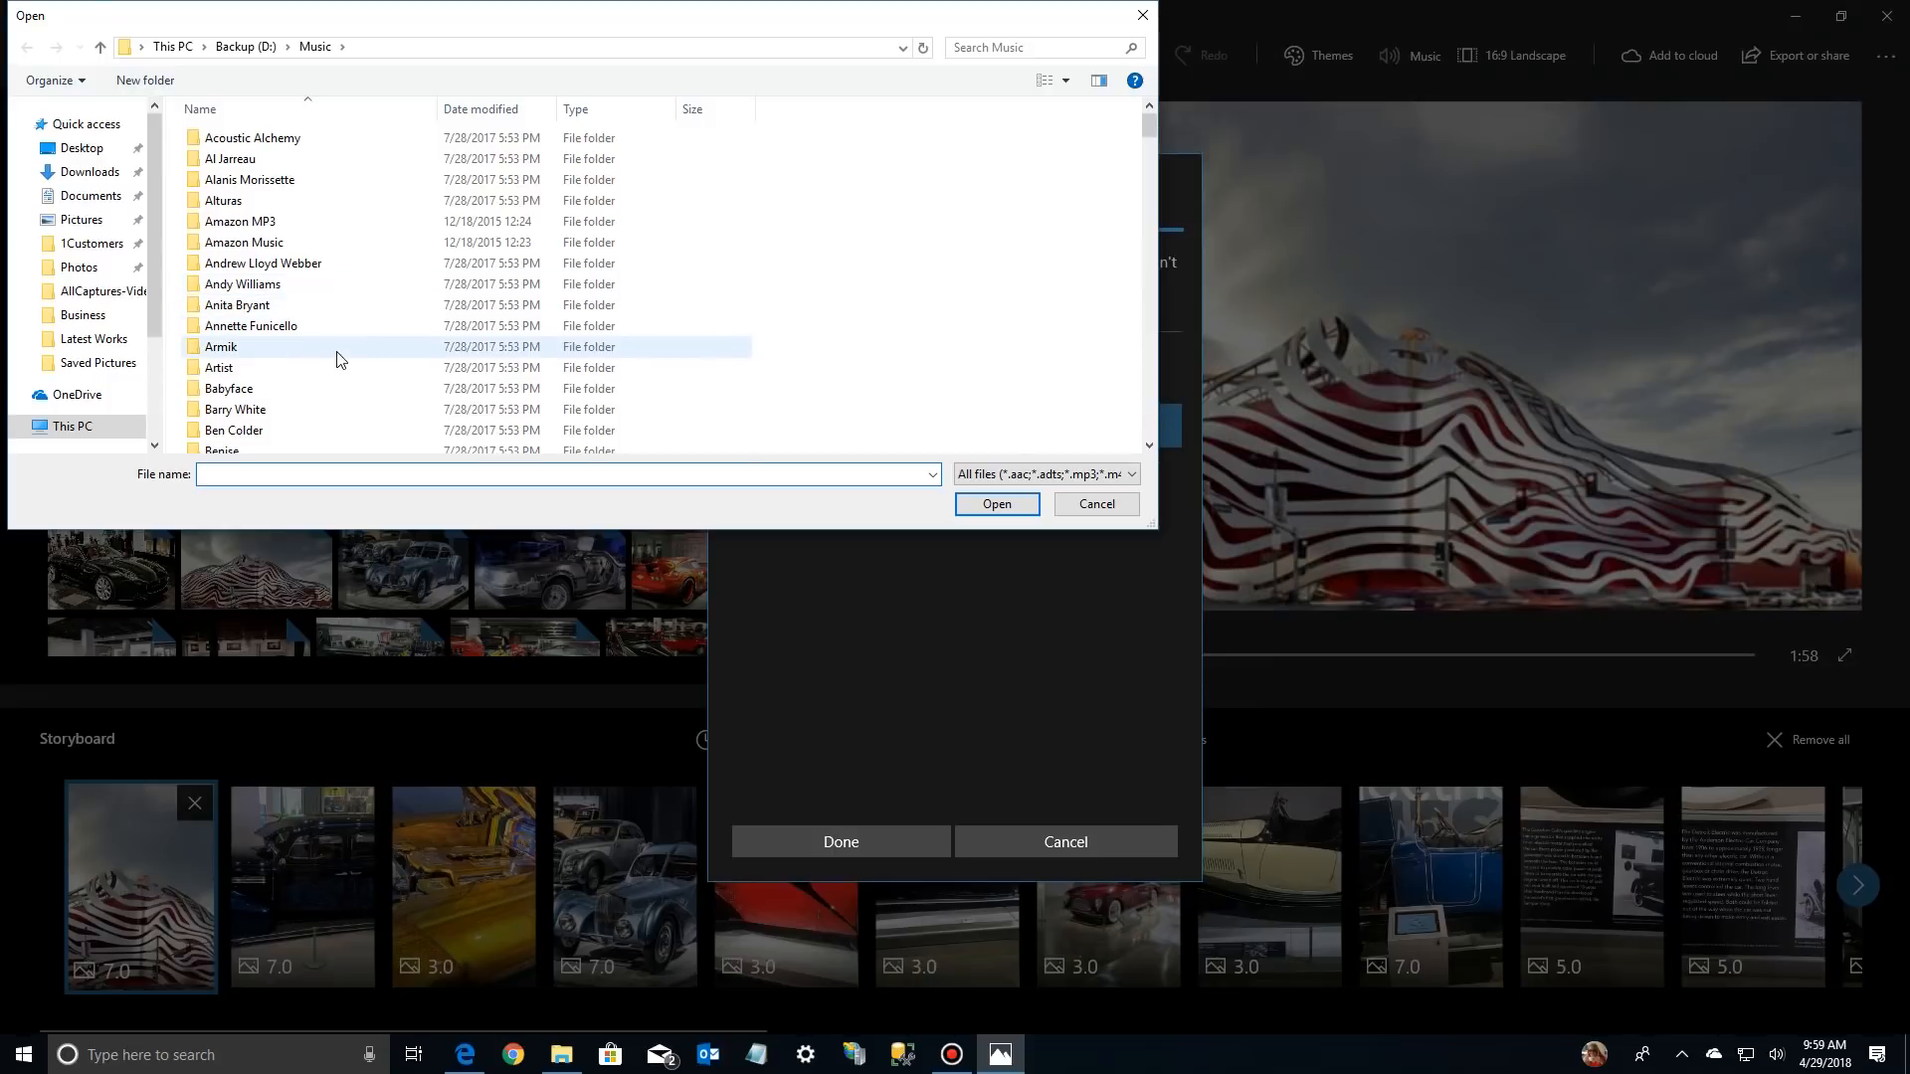
{"action": "scroll", "coordinate": [338, 359], "scroll_direction": "down", "scroll_amount": 20}
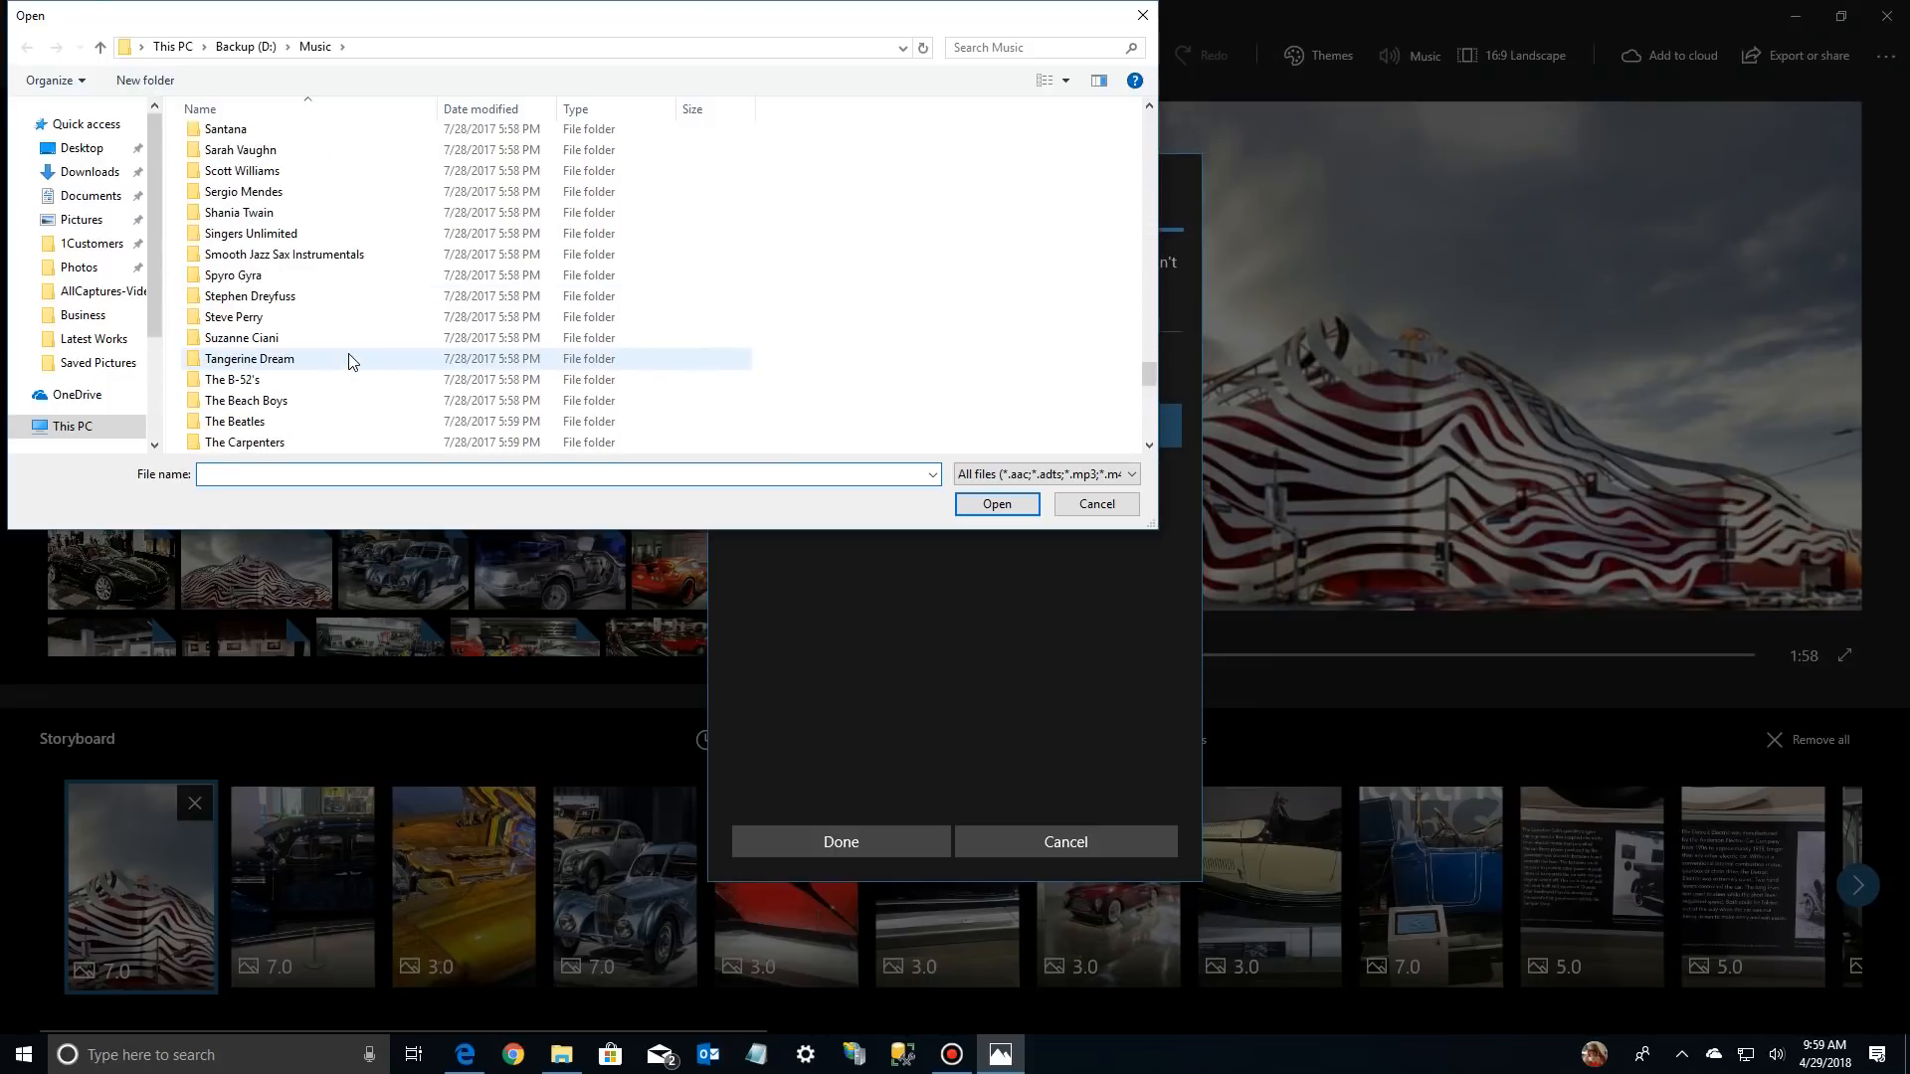
{"action": "scroll", "coordinate": [345, 363], "scroll_direction": "up", "scroll_amount": 6}
{"action": "left_click", "coordinate": [264, 303]}
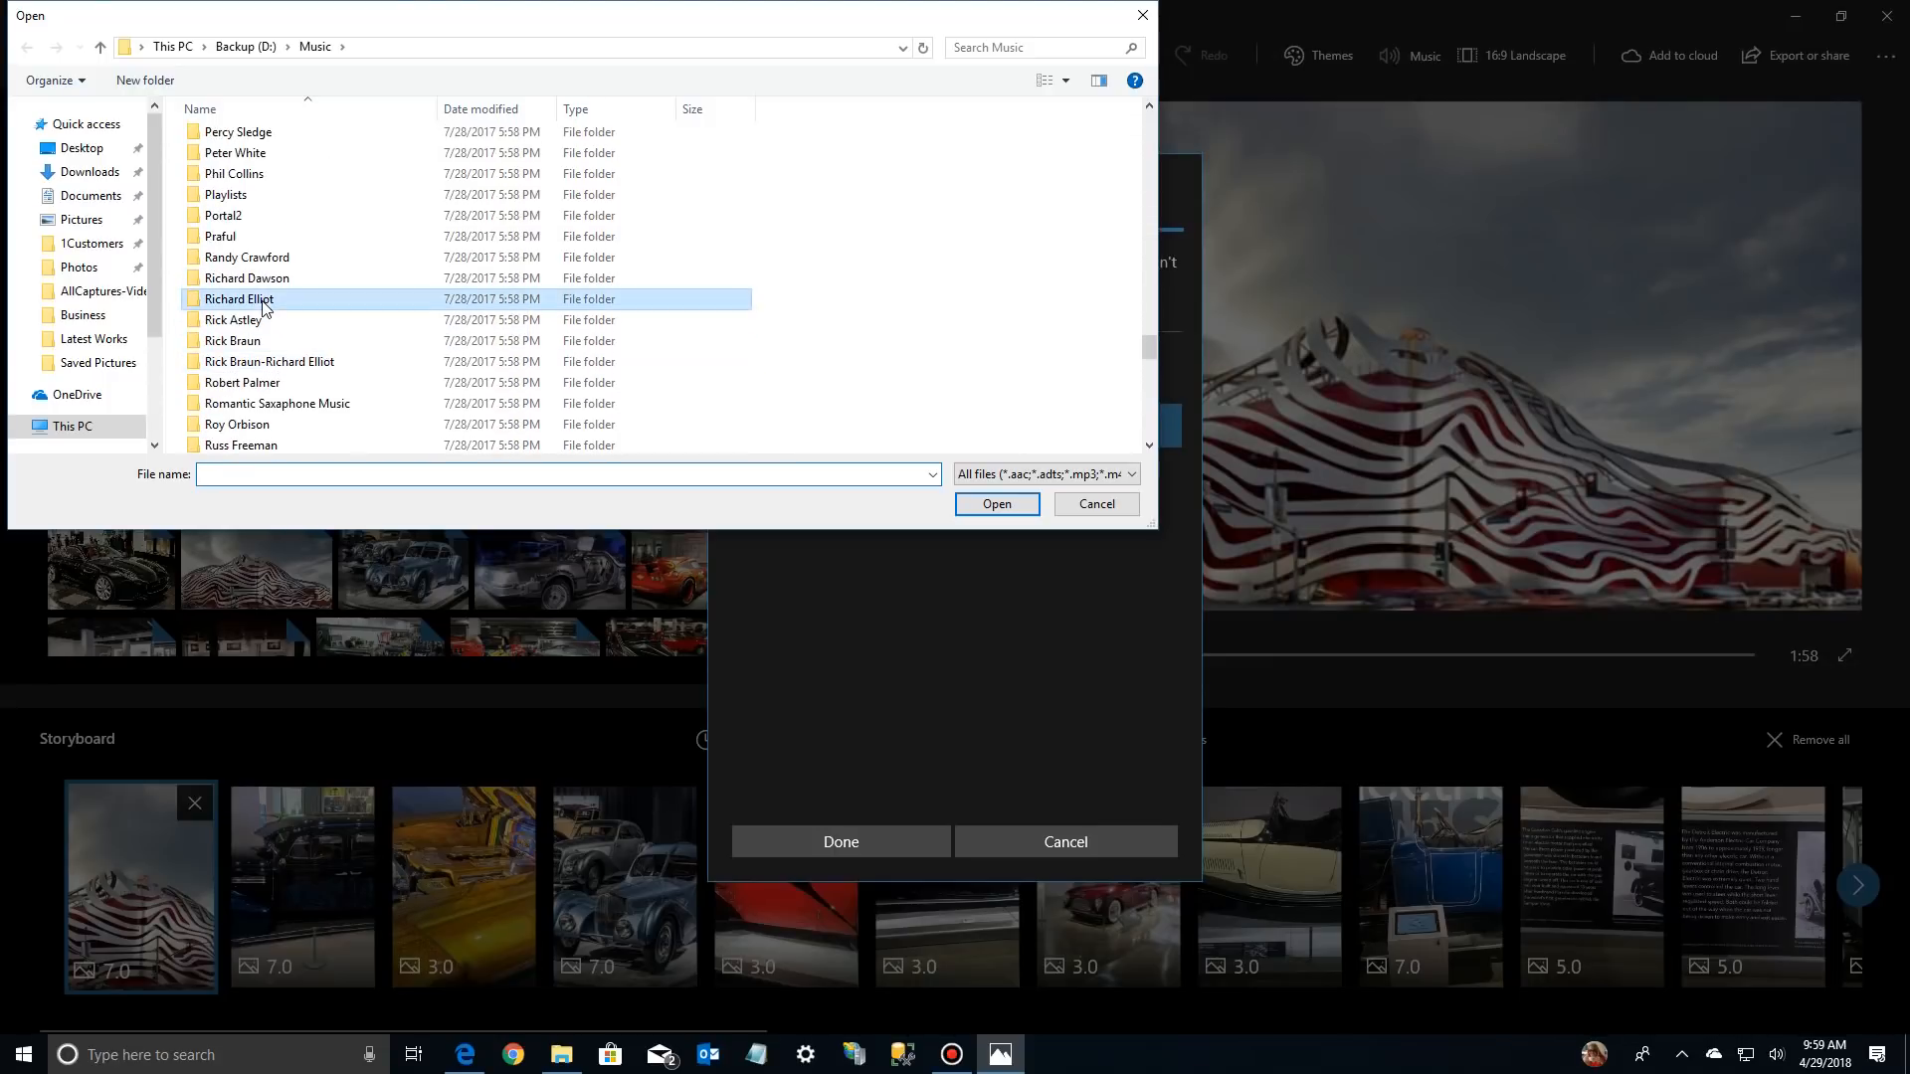
{"action": "double_click", "coordinate": [264, 304]}
{"action": "double_click", "coordinate": [221, 159]}
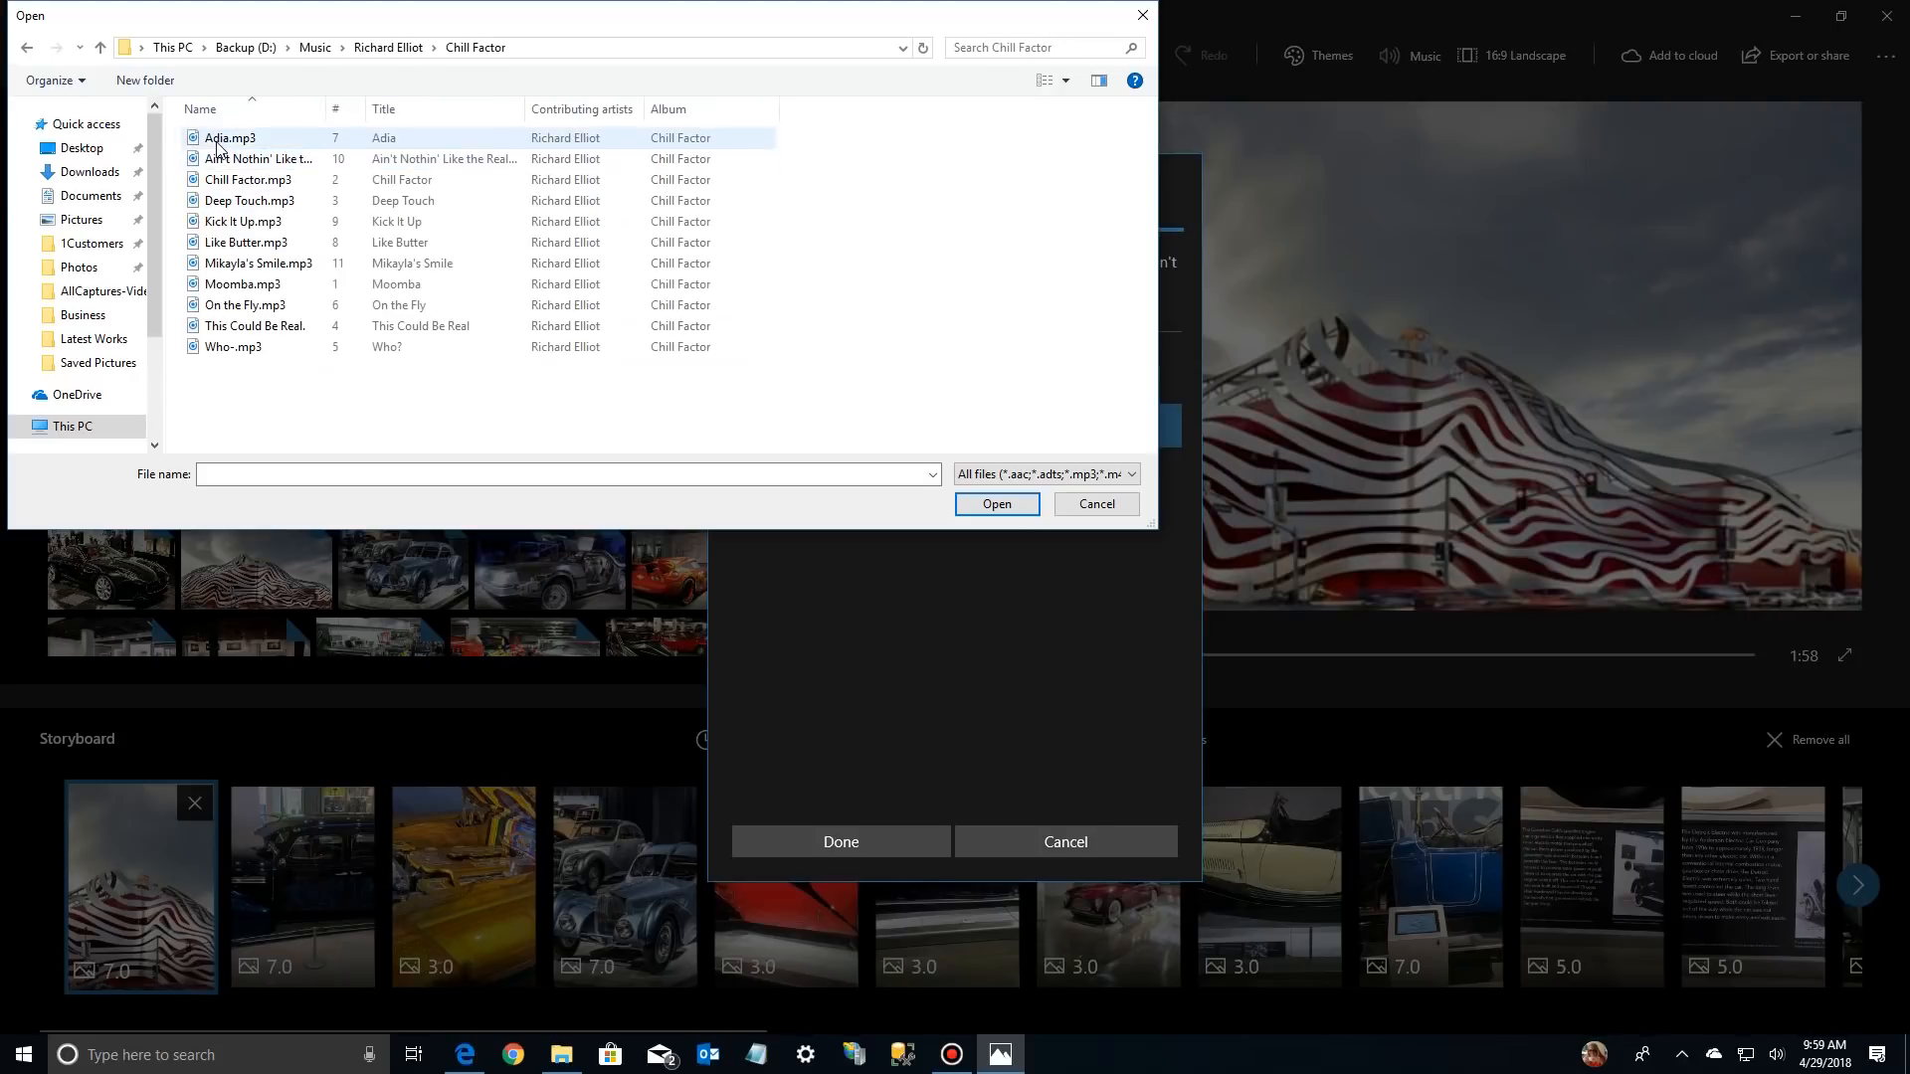
{"action": "double_click", "coordinate": [218, 144]}
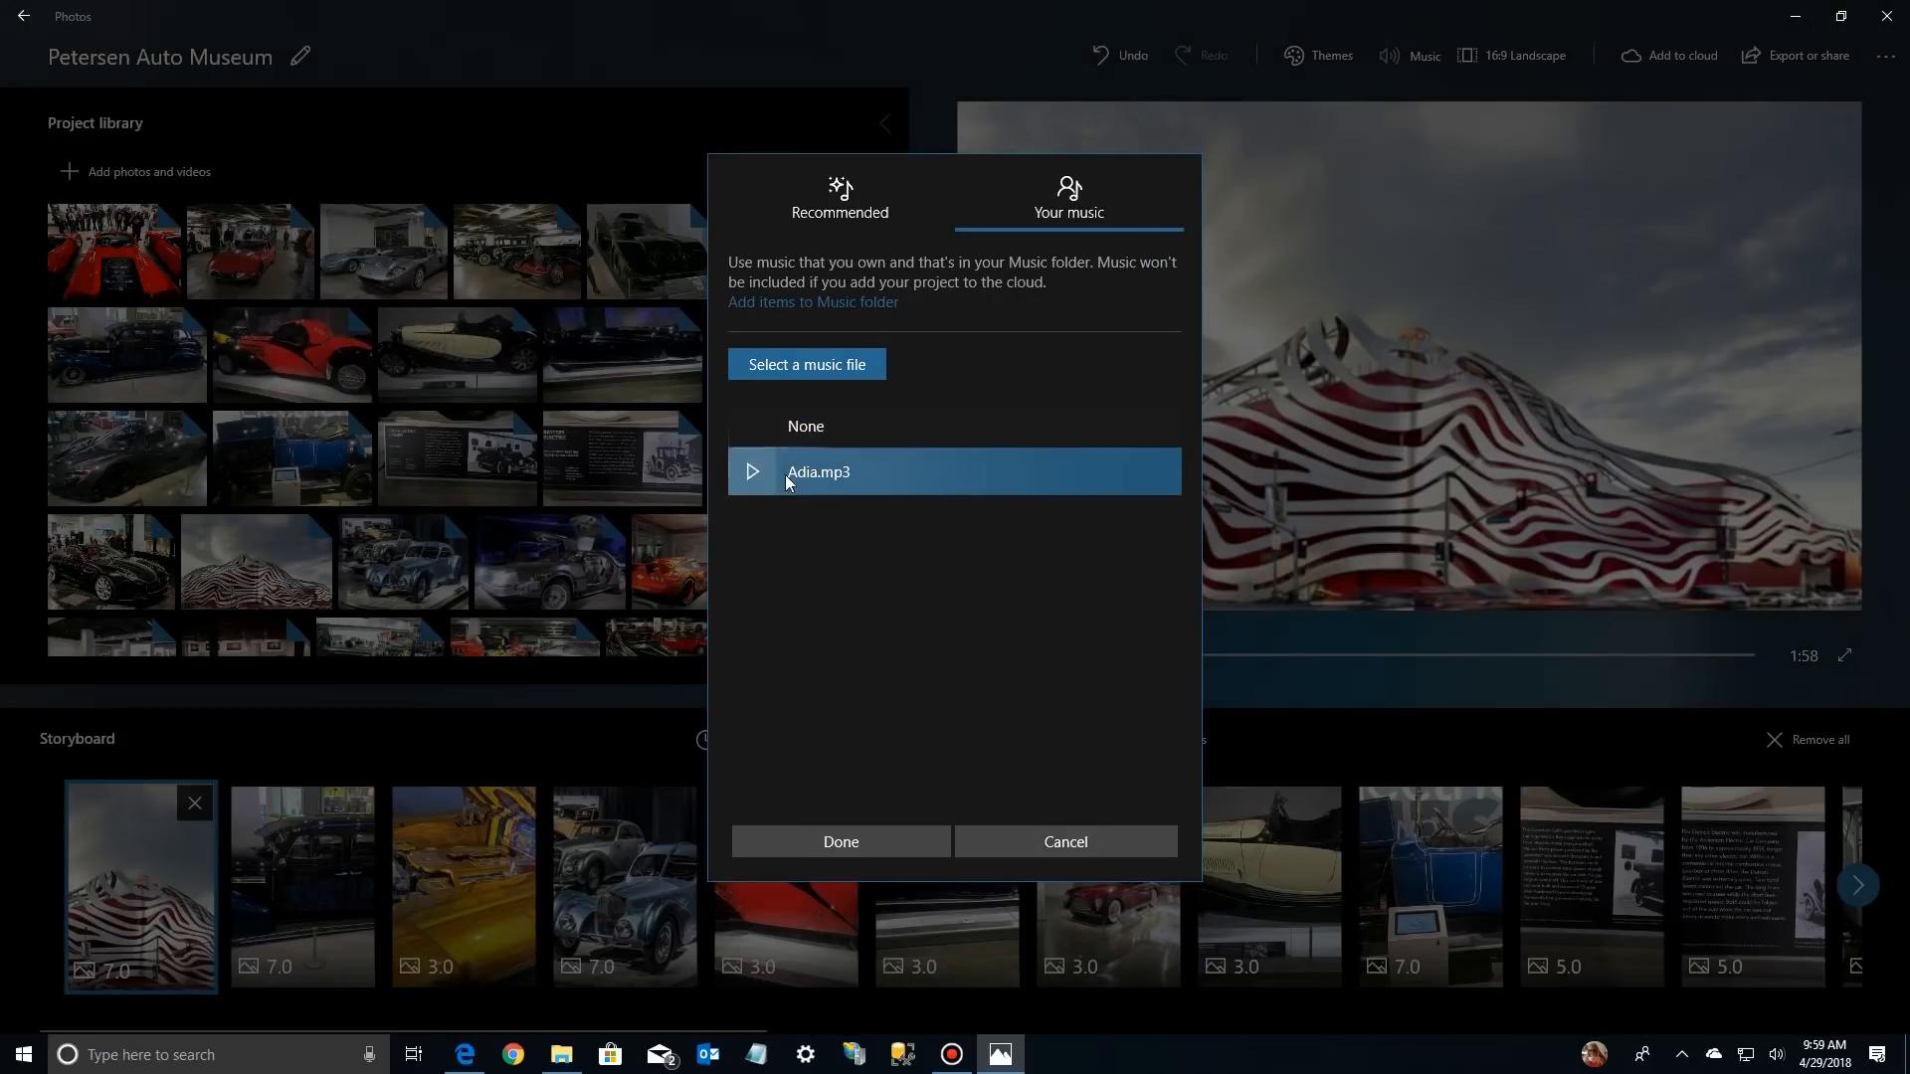
{"action": "left_click", "coordinate": [855, 838]}
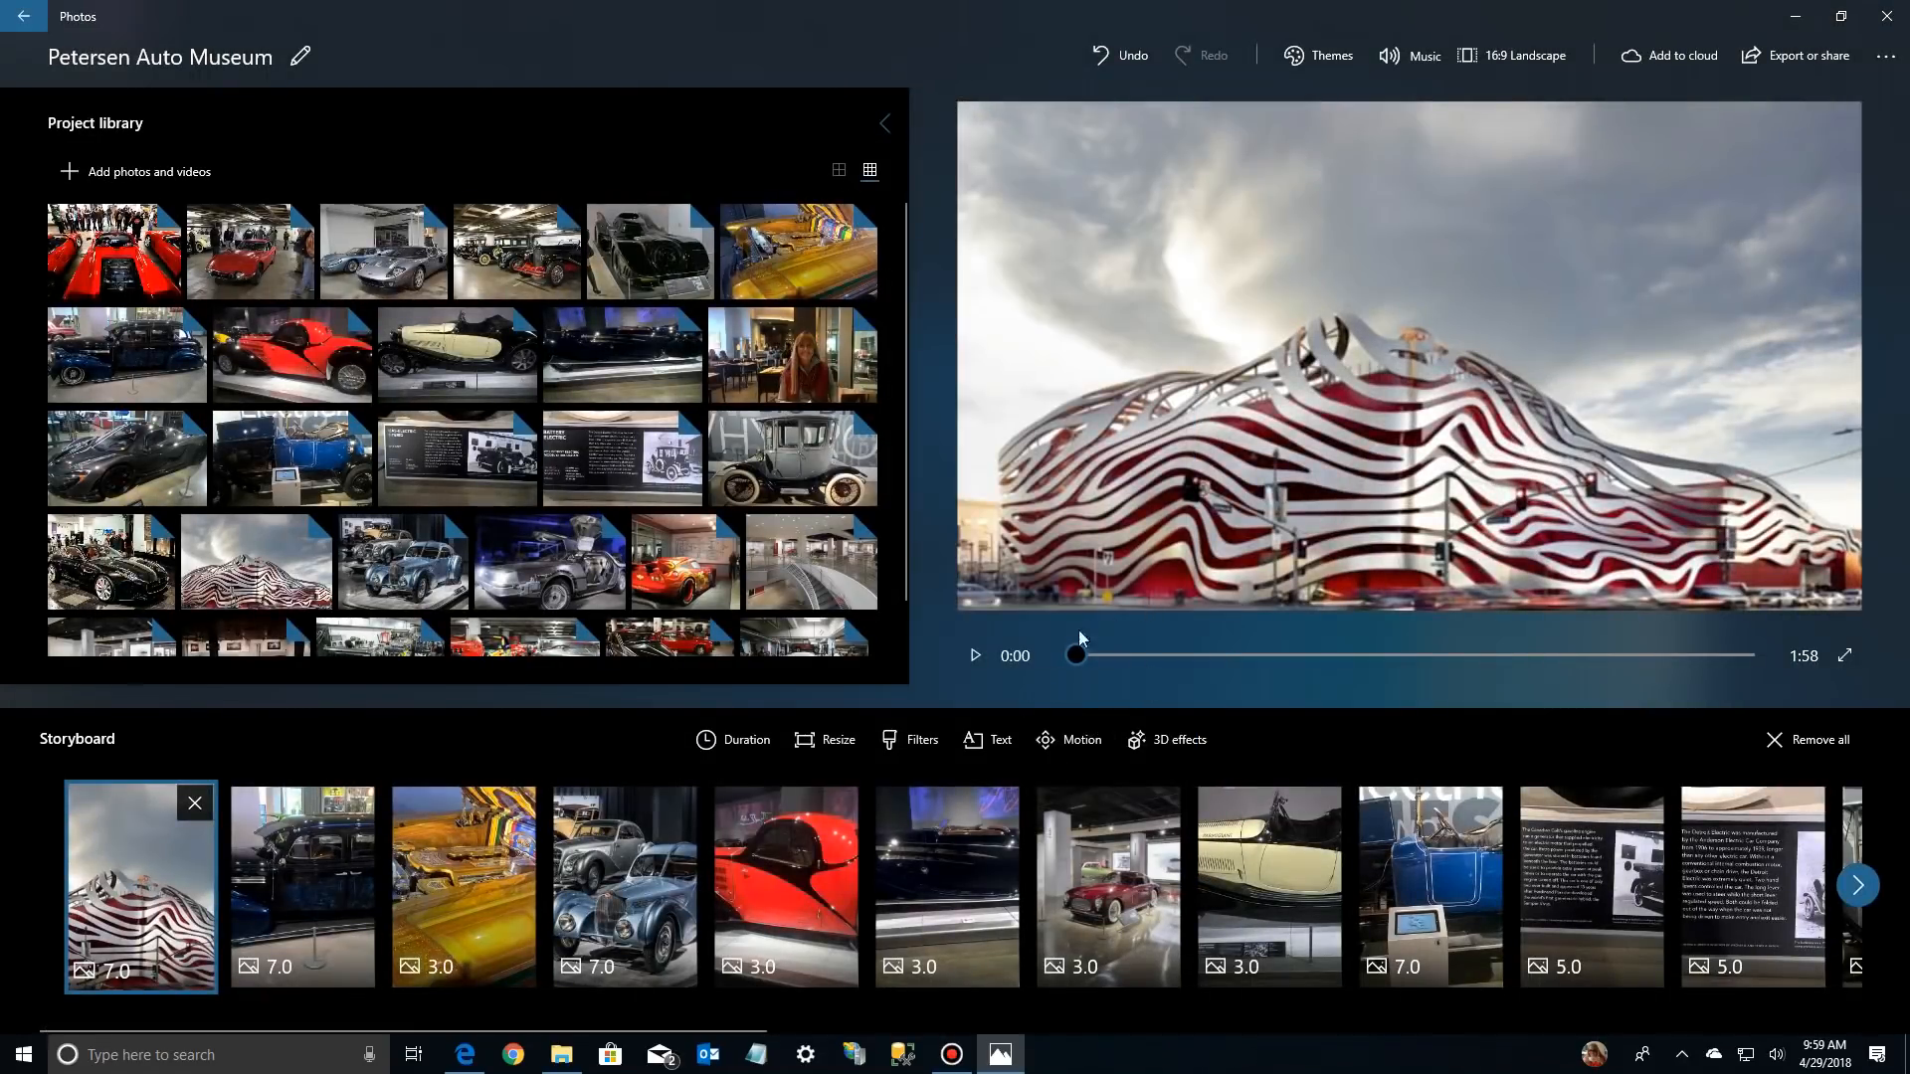
{"action": "left_click", "coordinate": [976, 656]}
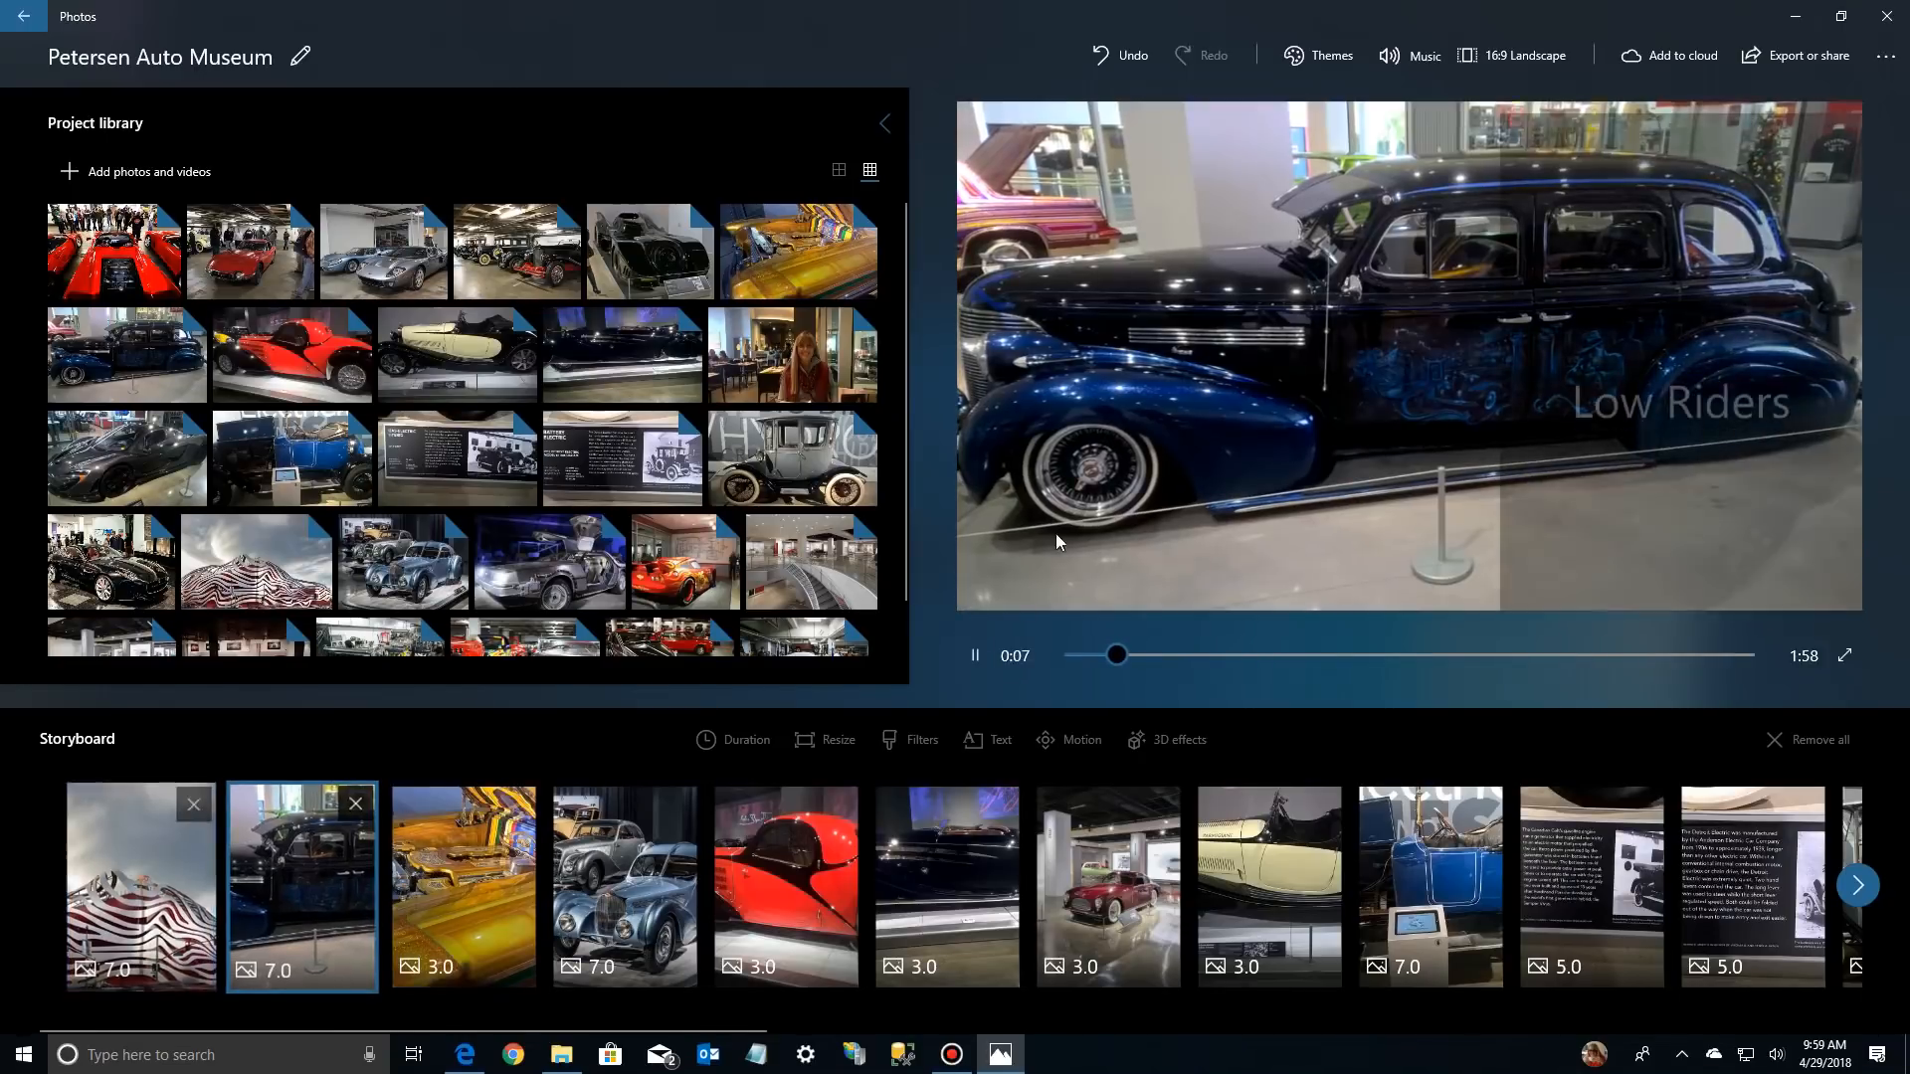
{"action": "left_click", "coordinate": [976, 656]}
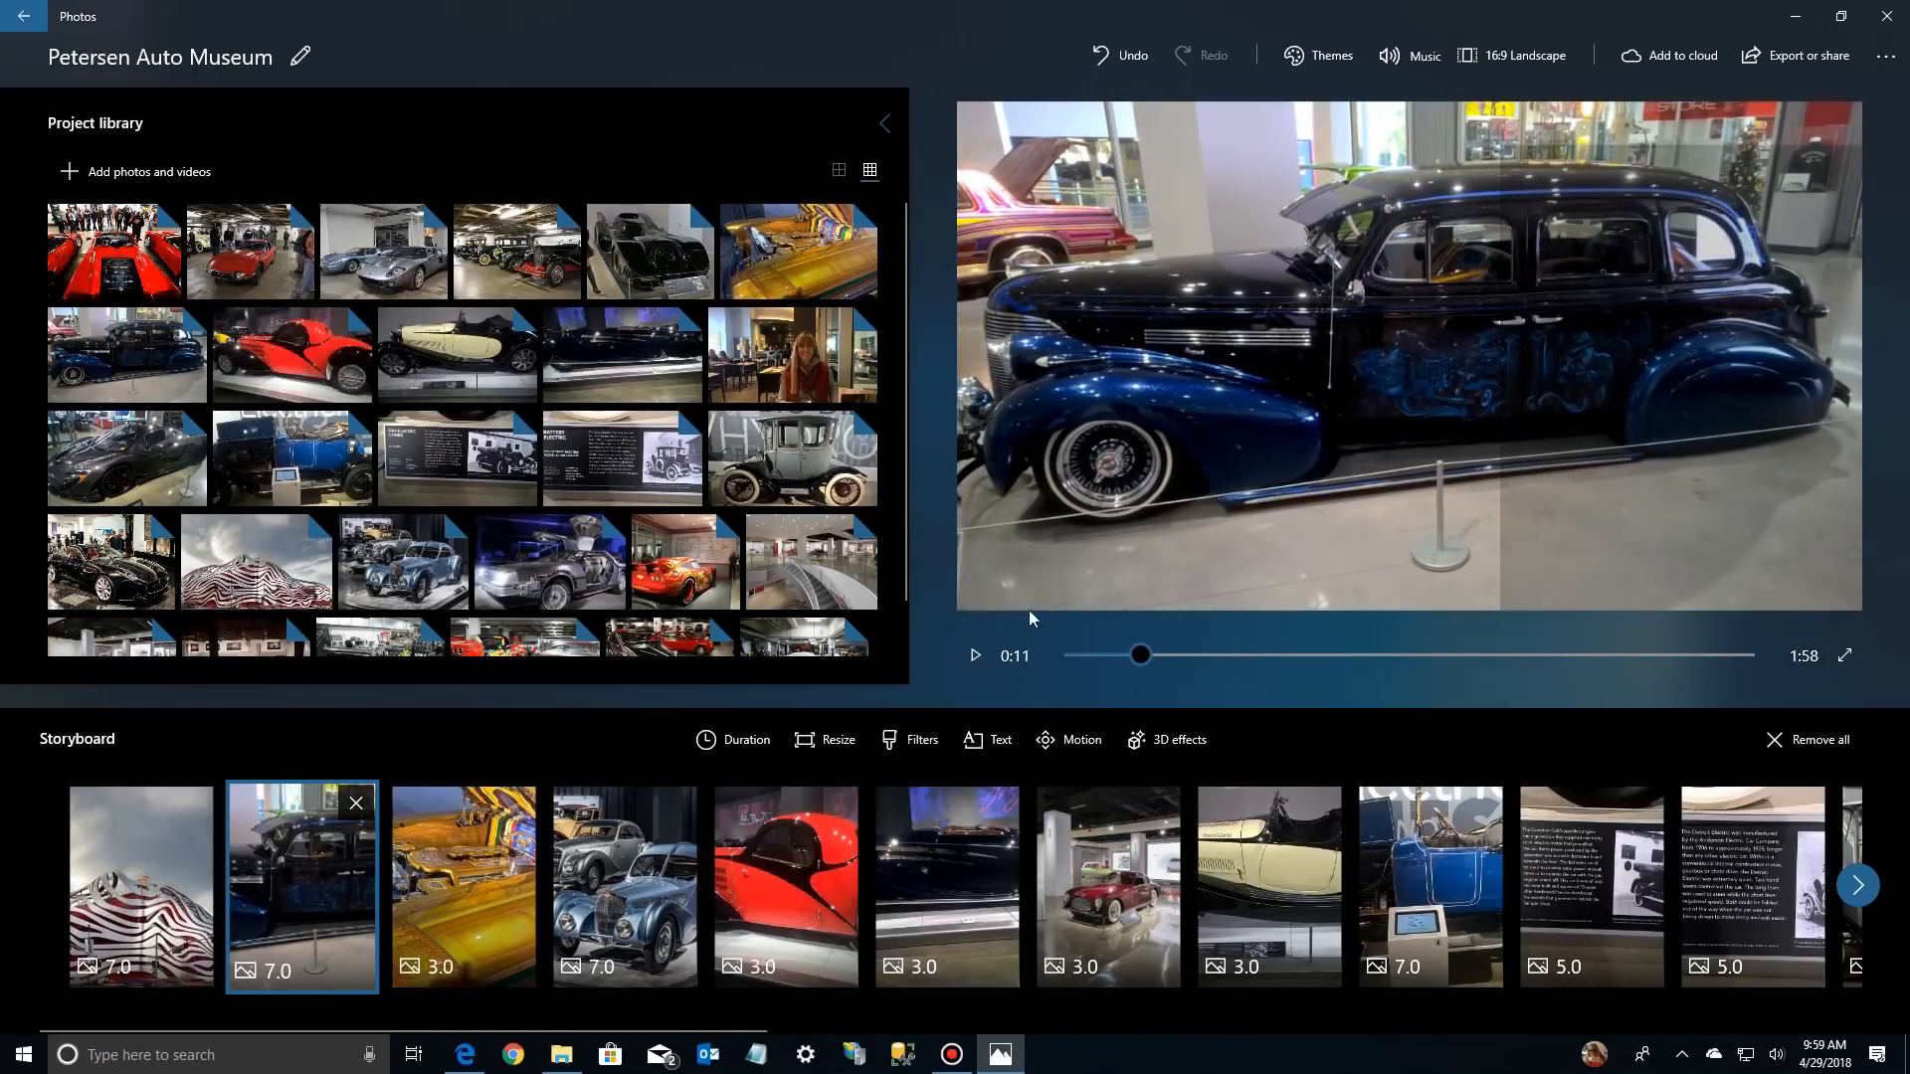
Change the background music to the recommended Happy Beat without syncing the video to its beat
{"action": "left_click", "coordinate": [1411, 60]}
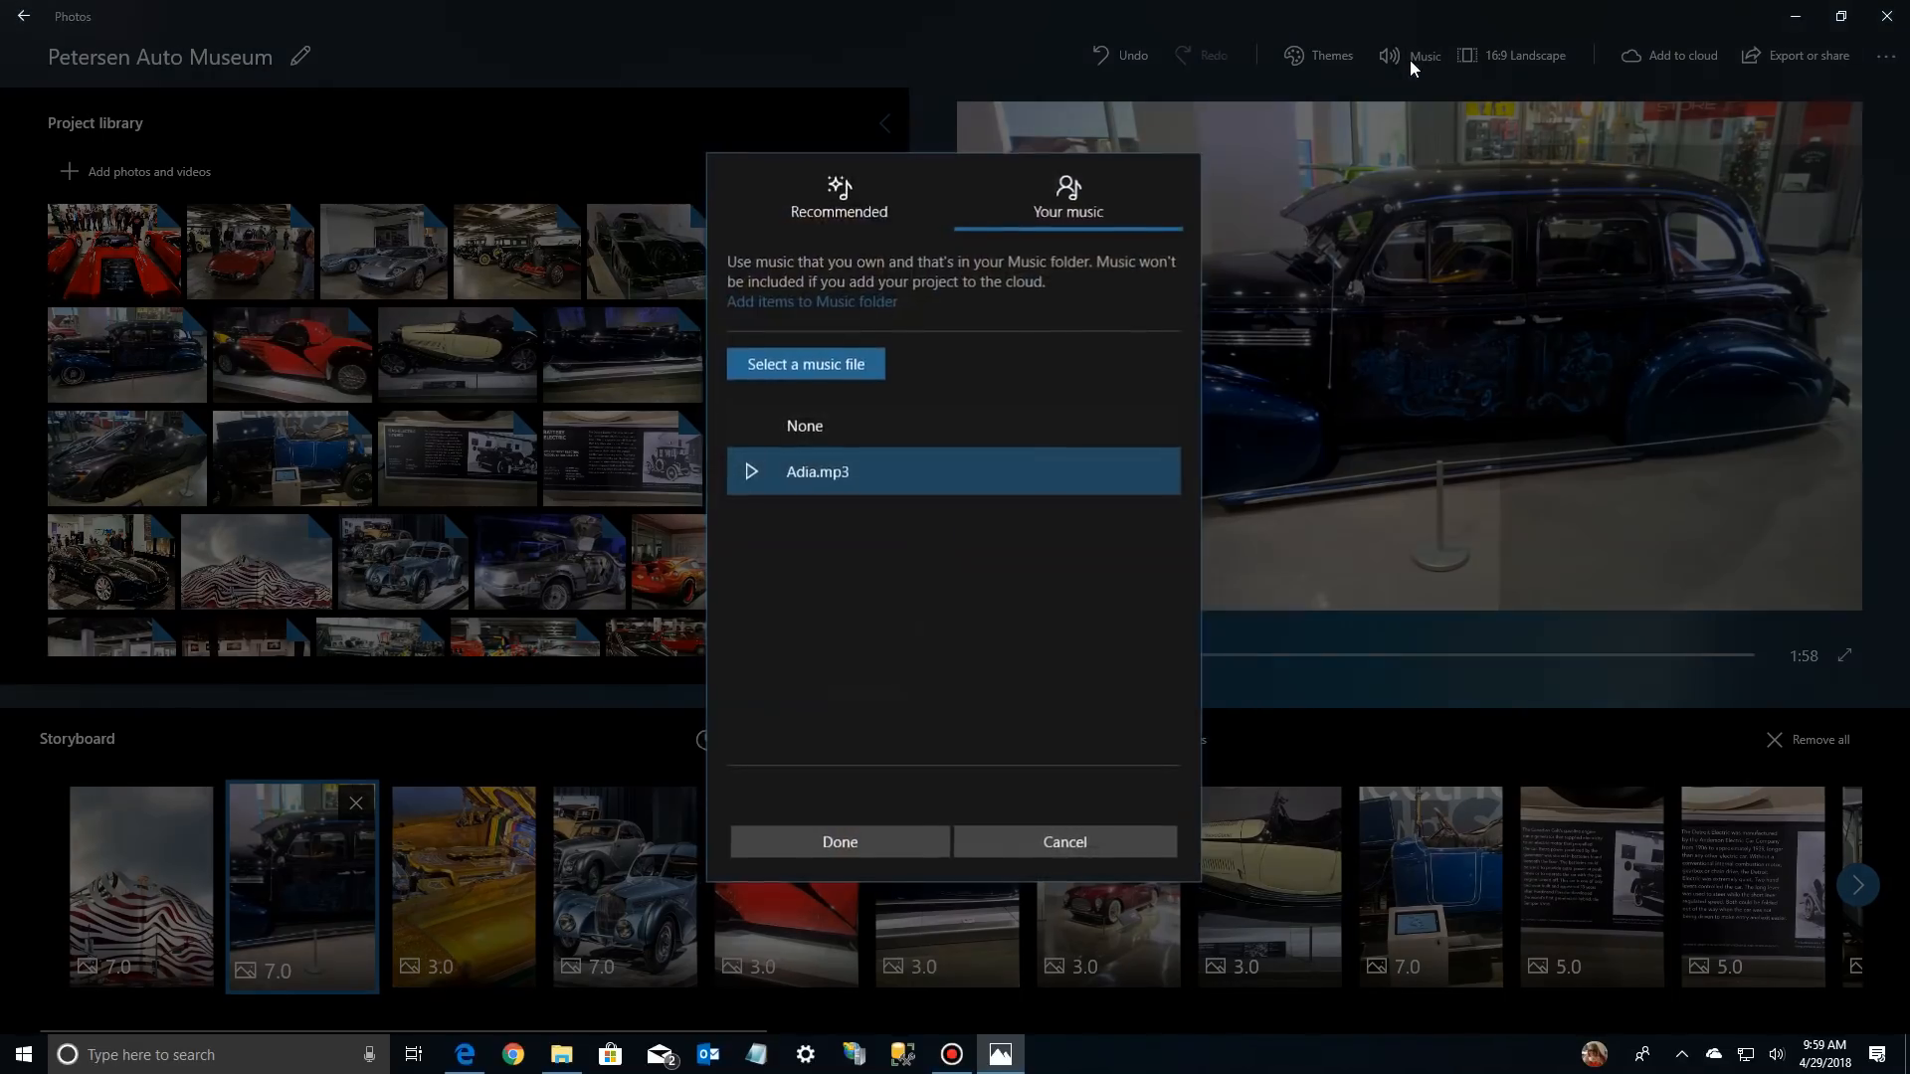
{"action": "left_click", "coordinate": [850, 204]}
{"action": "left_click", "coordinate": [808, 378]}
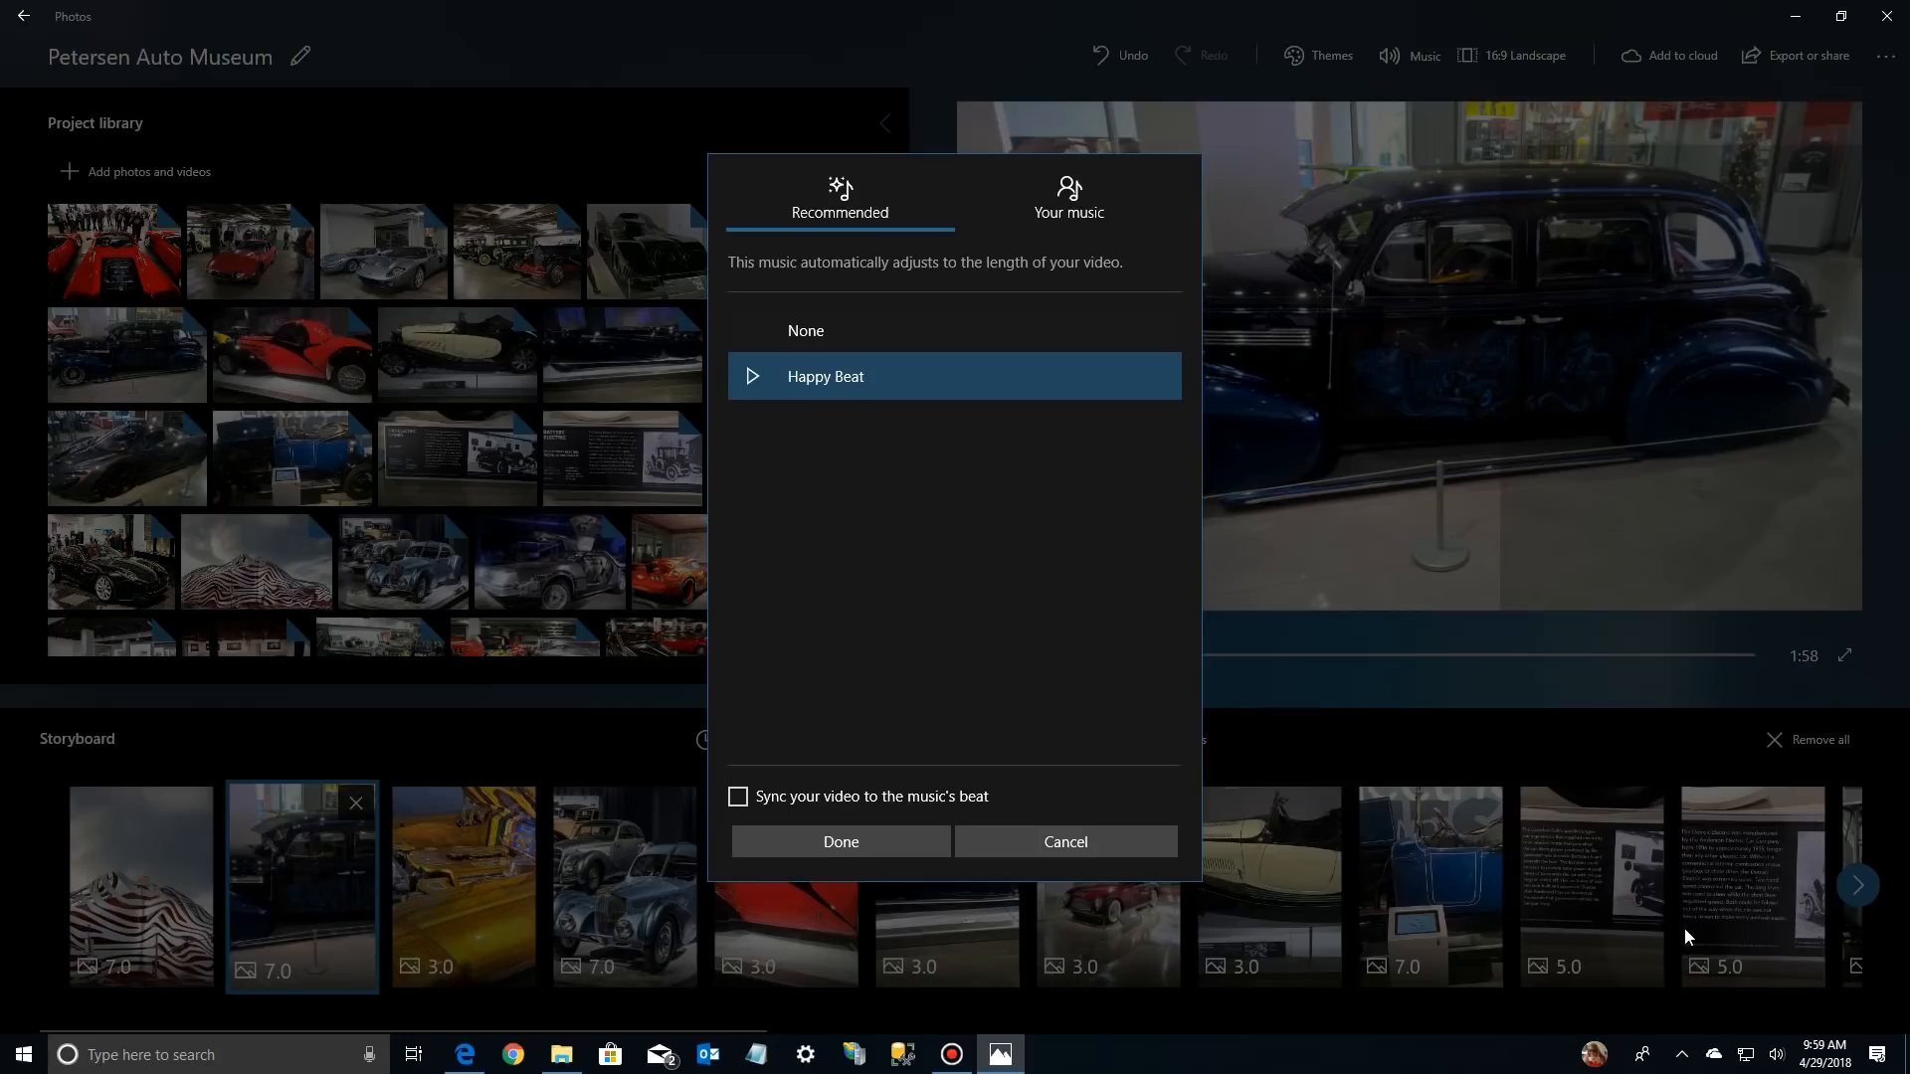
{"action": "left_click", "coordinate": [805, 839]}
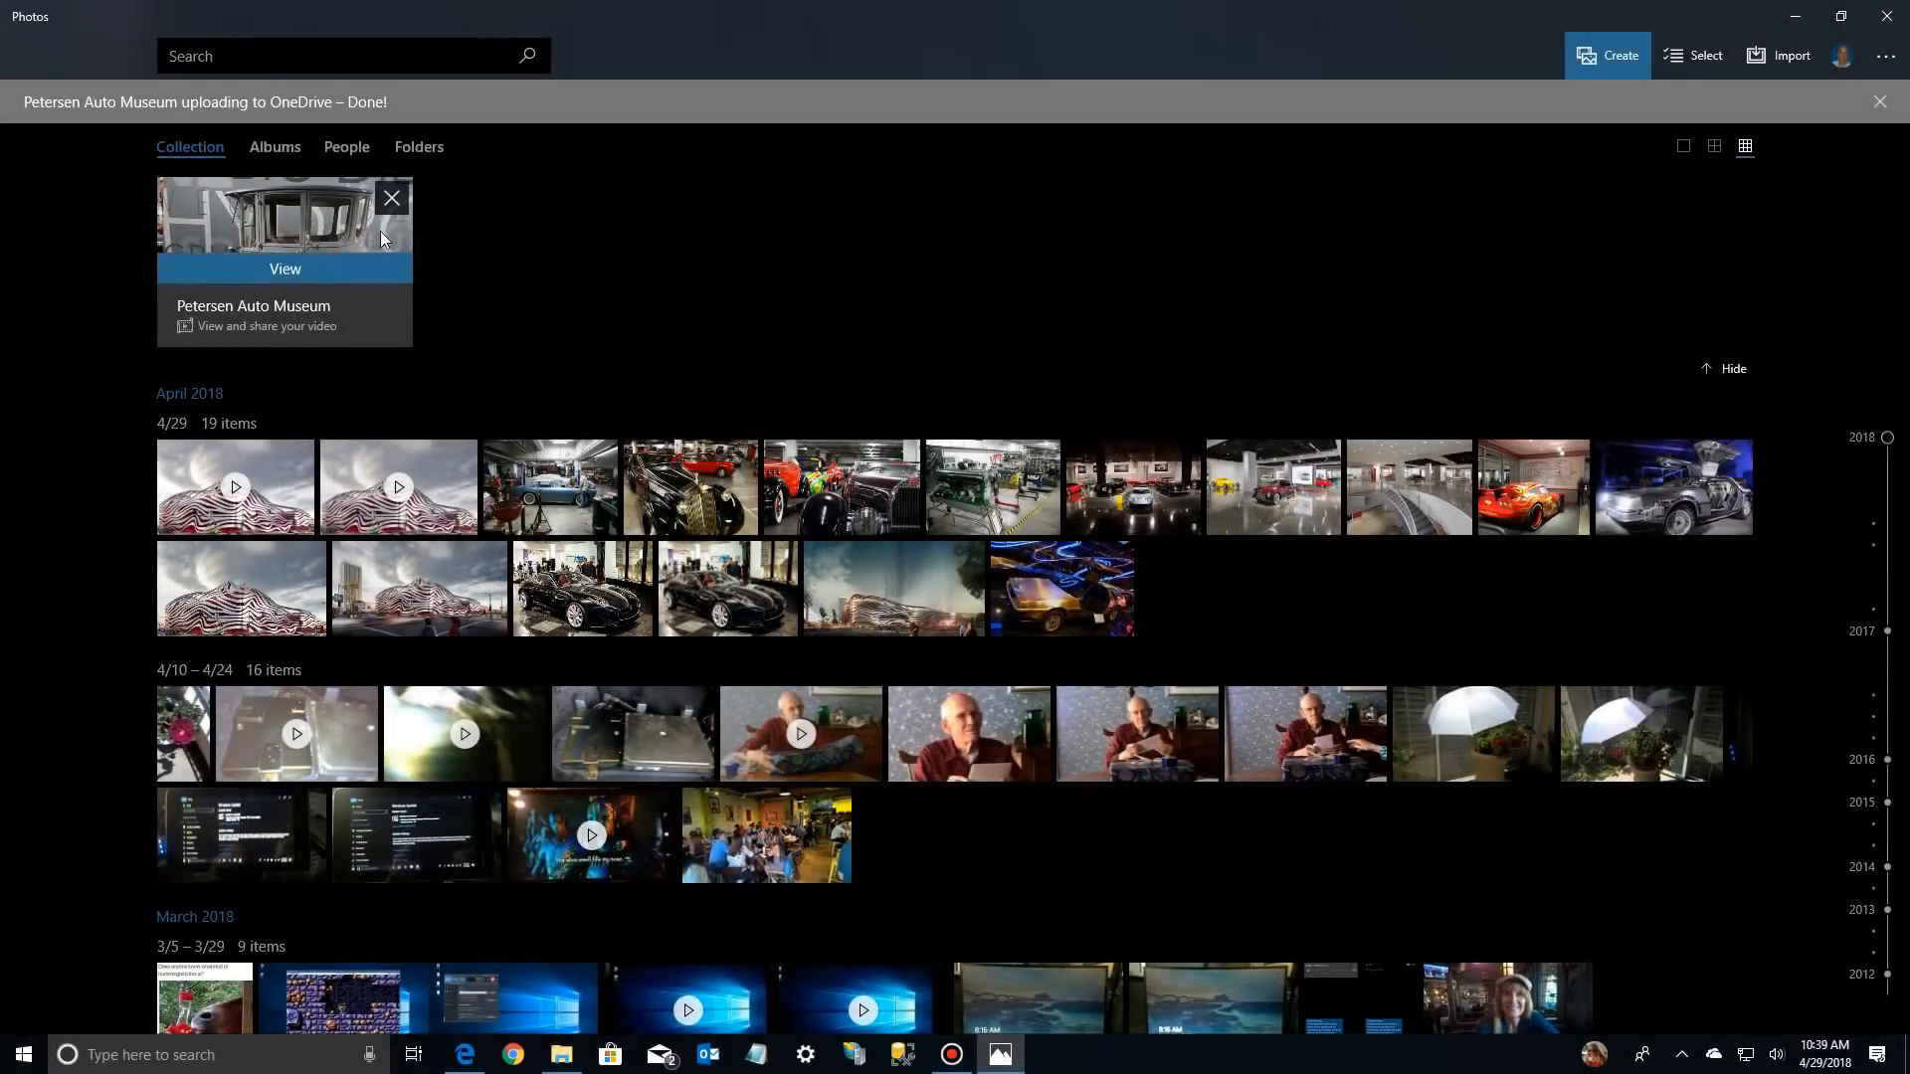
Open the Petersen Auto Museum project from the collection and play the finished video
{"action": "left_click", "coordinate": [380, 227]}
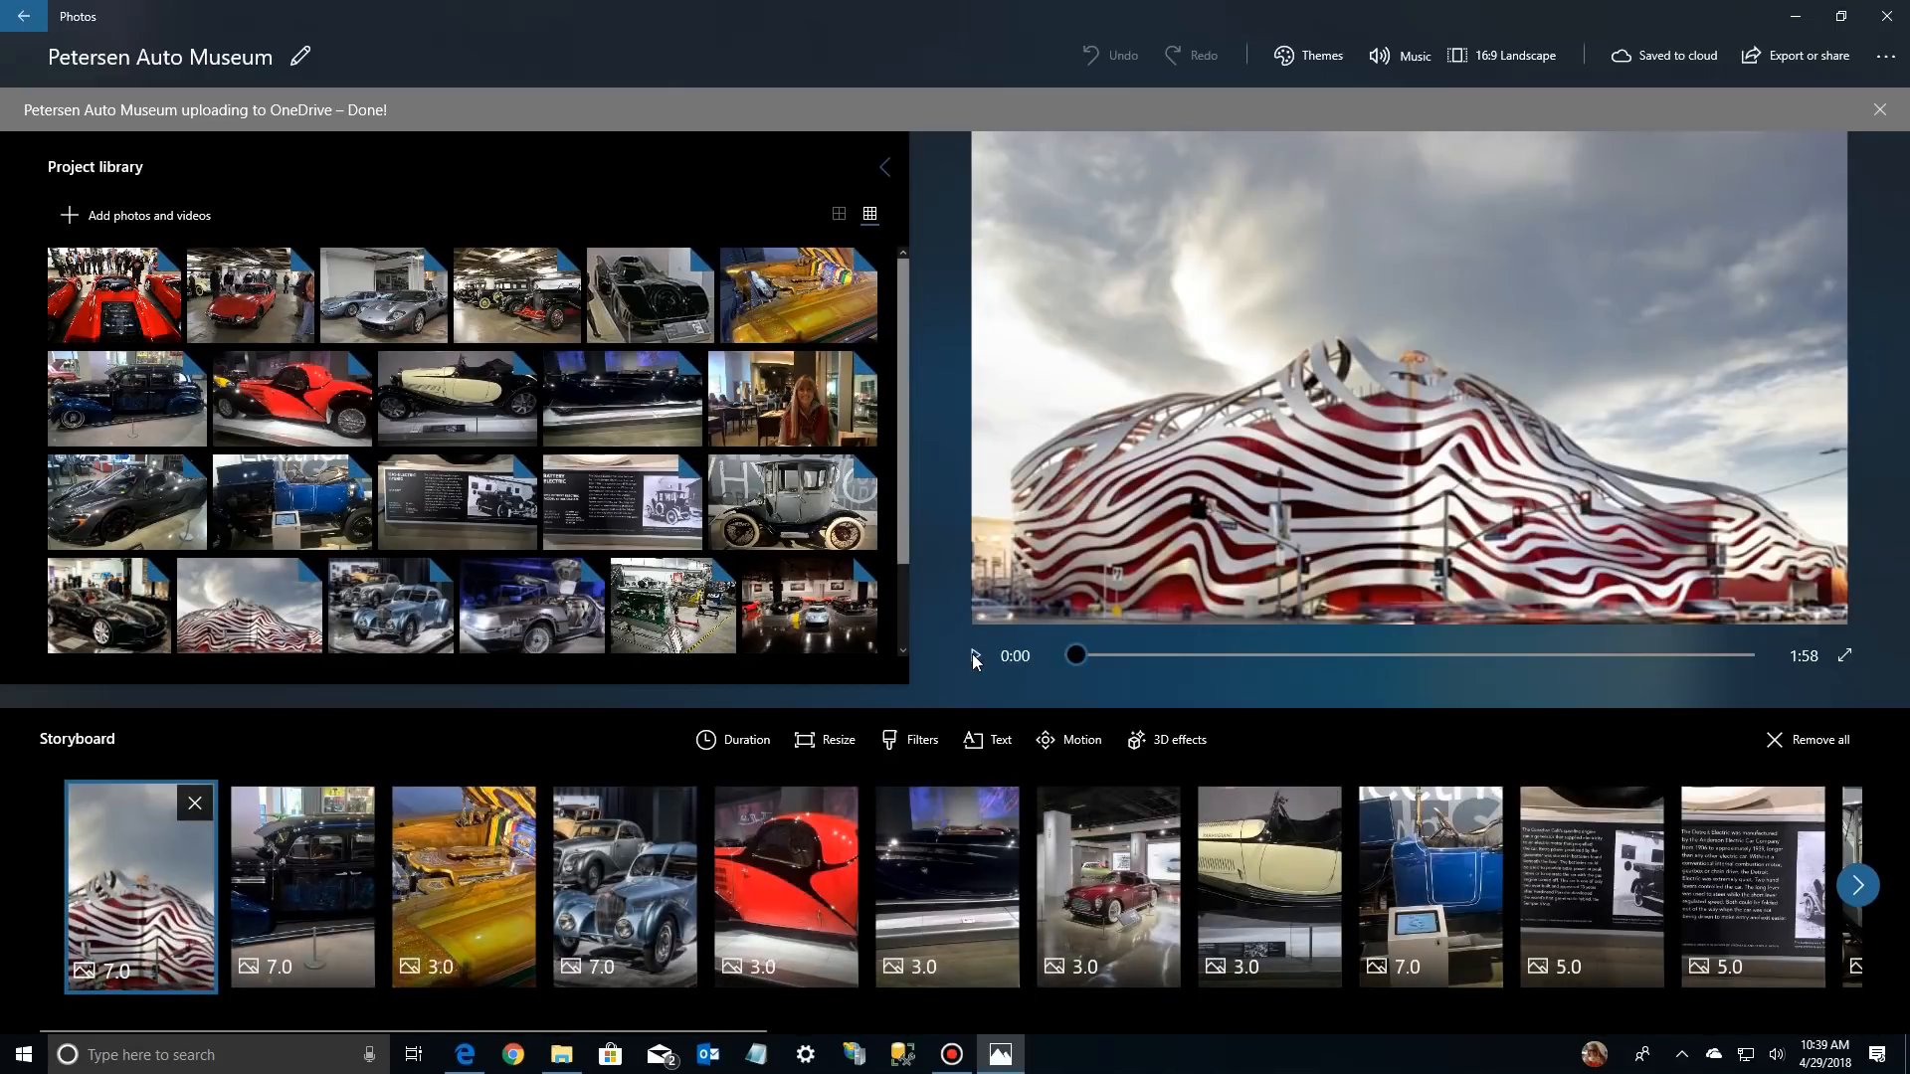
{"action": "left_click", "coordinate": [972, 655]}
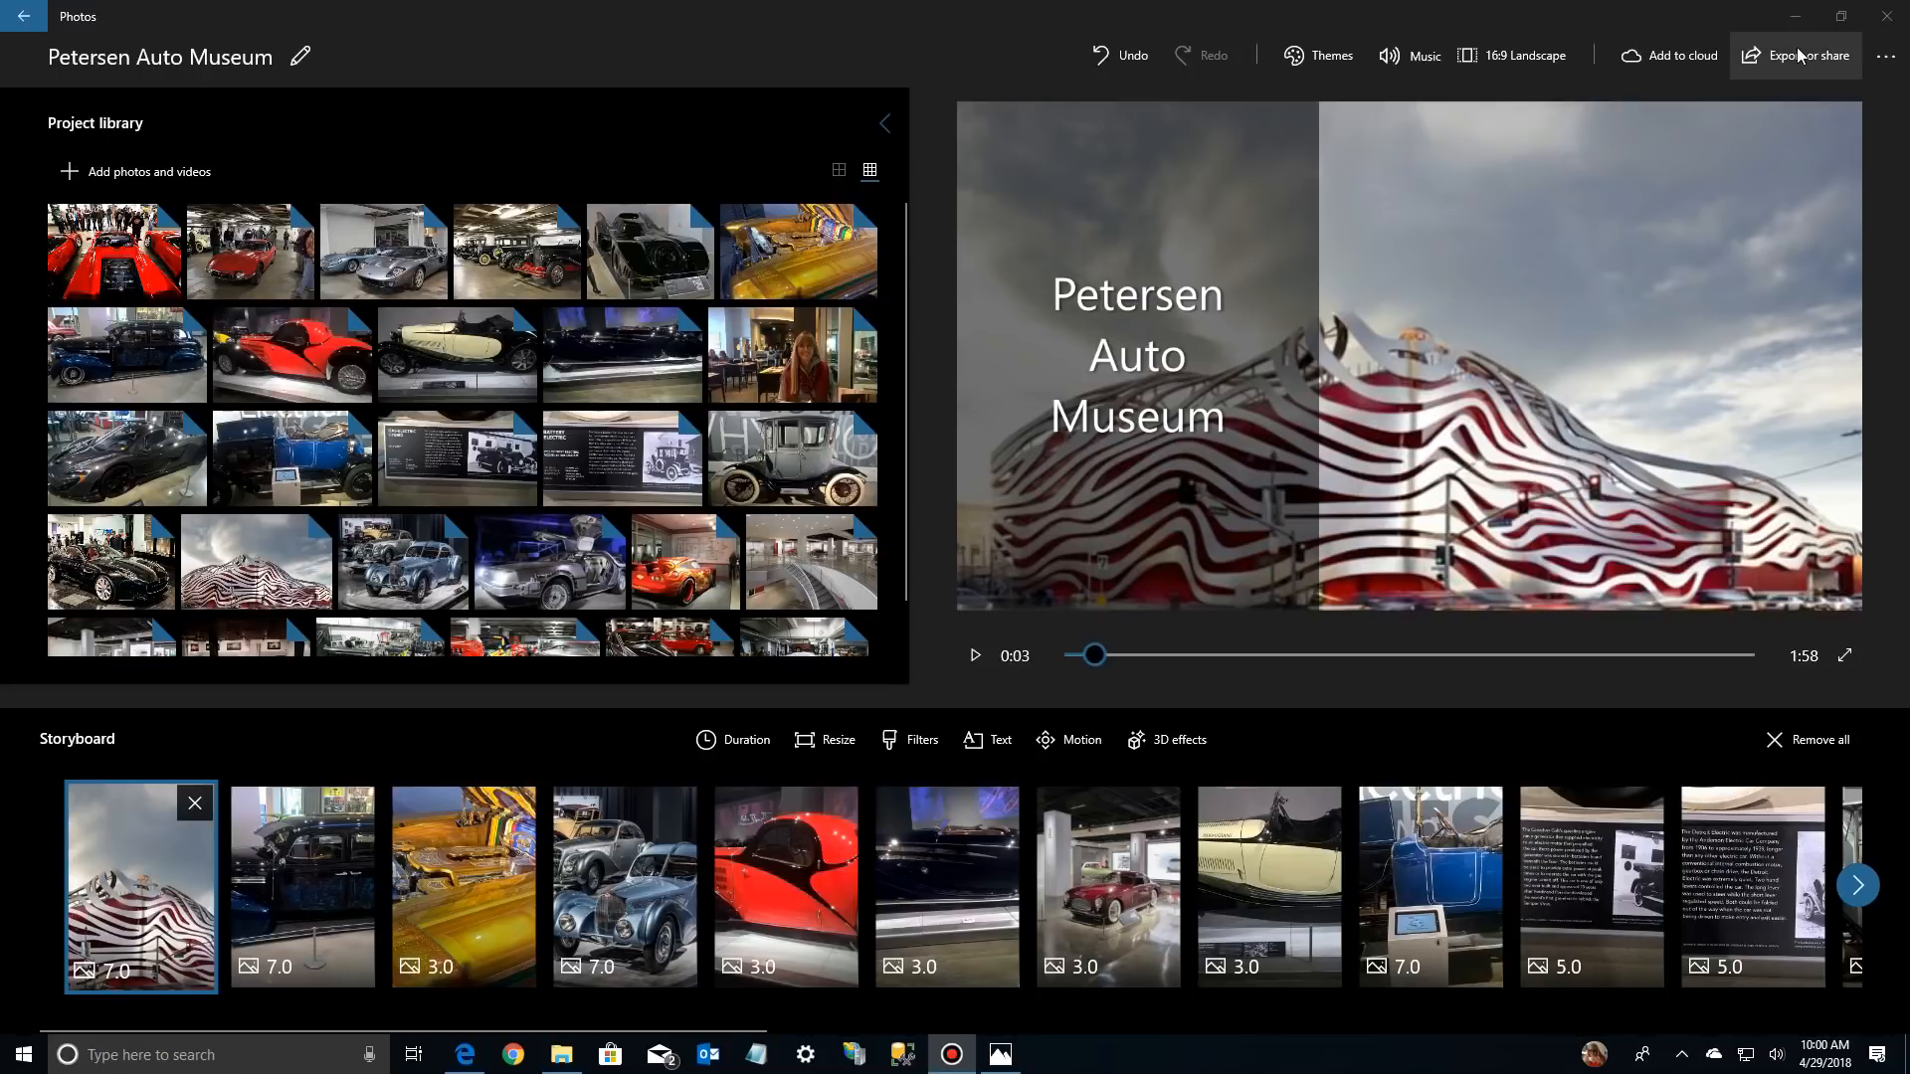
Add the project to the cloud and export the video in the large file size, best for big screens
{"action": "left_click", "coordinate": [1679, 58]}
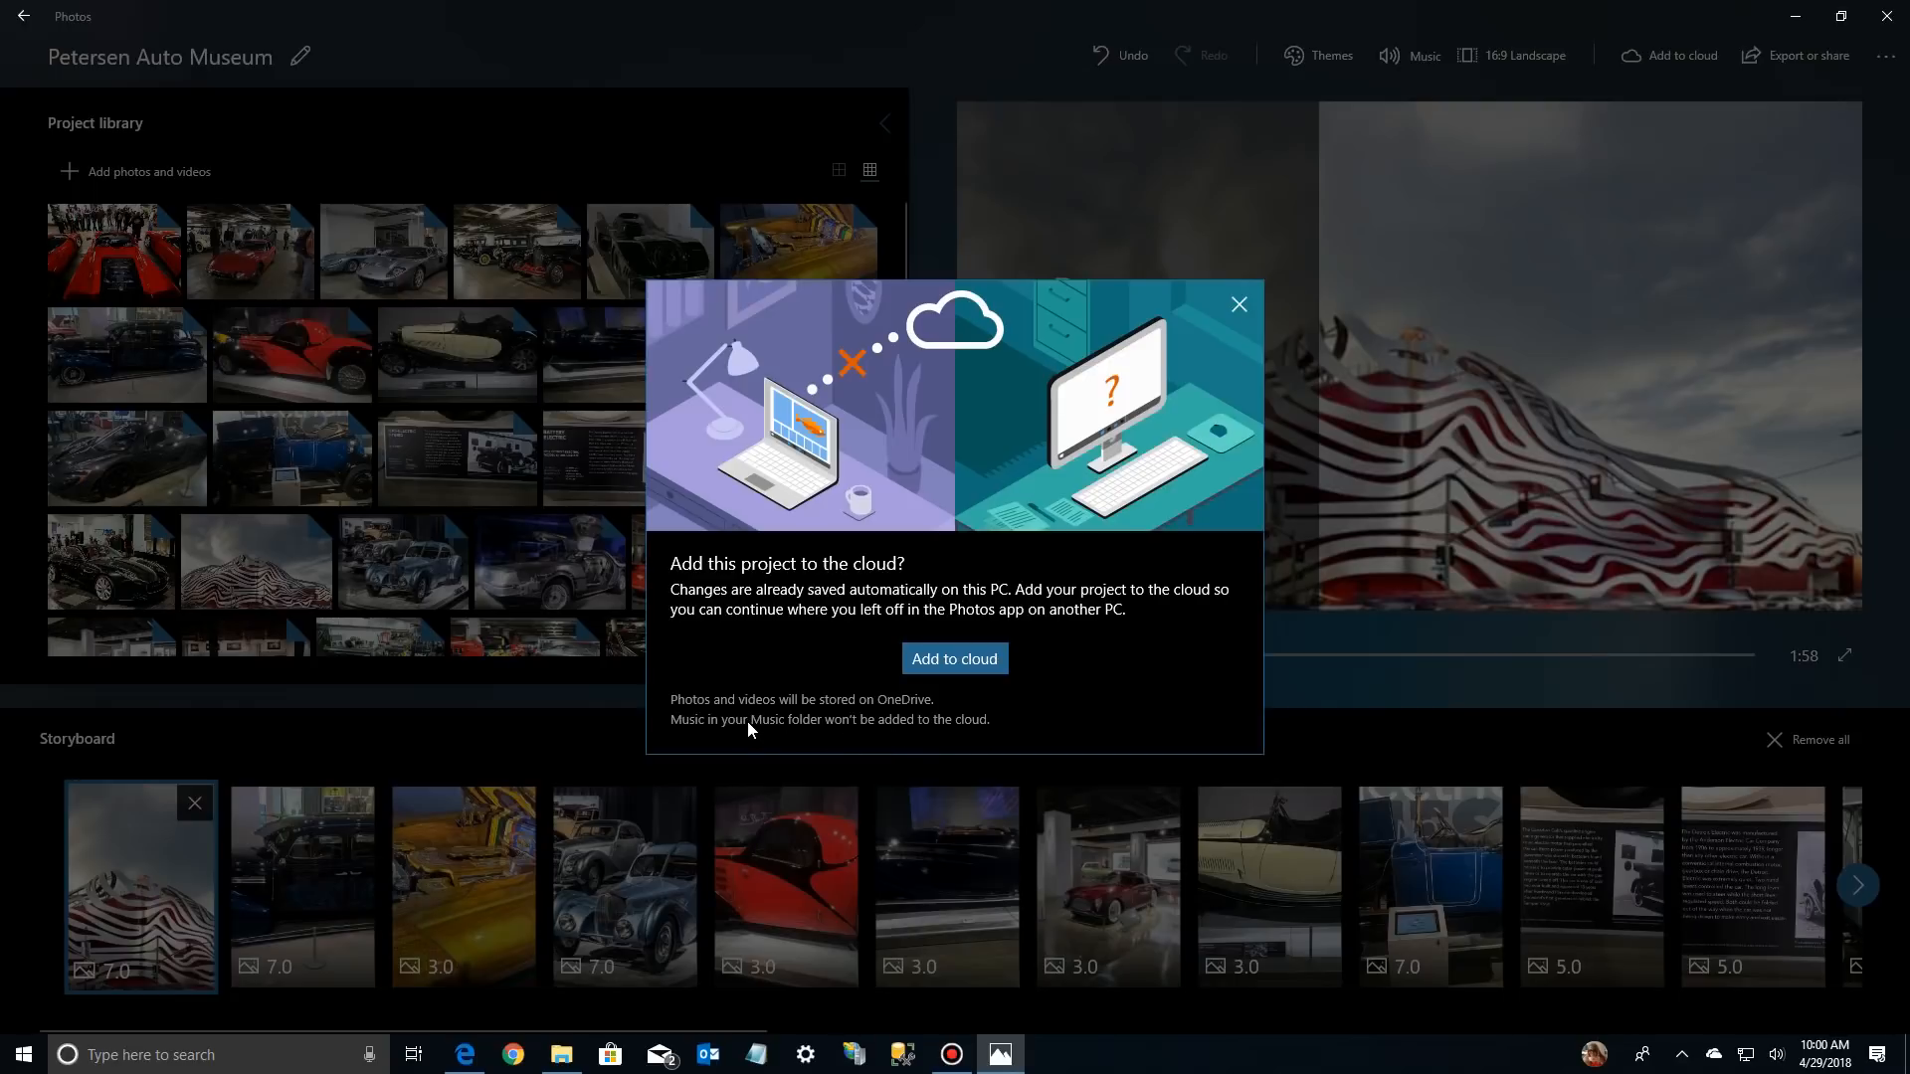
{"action": "left_click", "coordinate": [941, 661]}
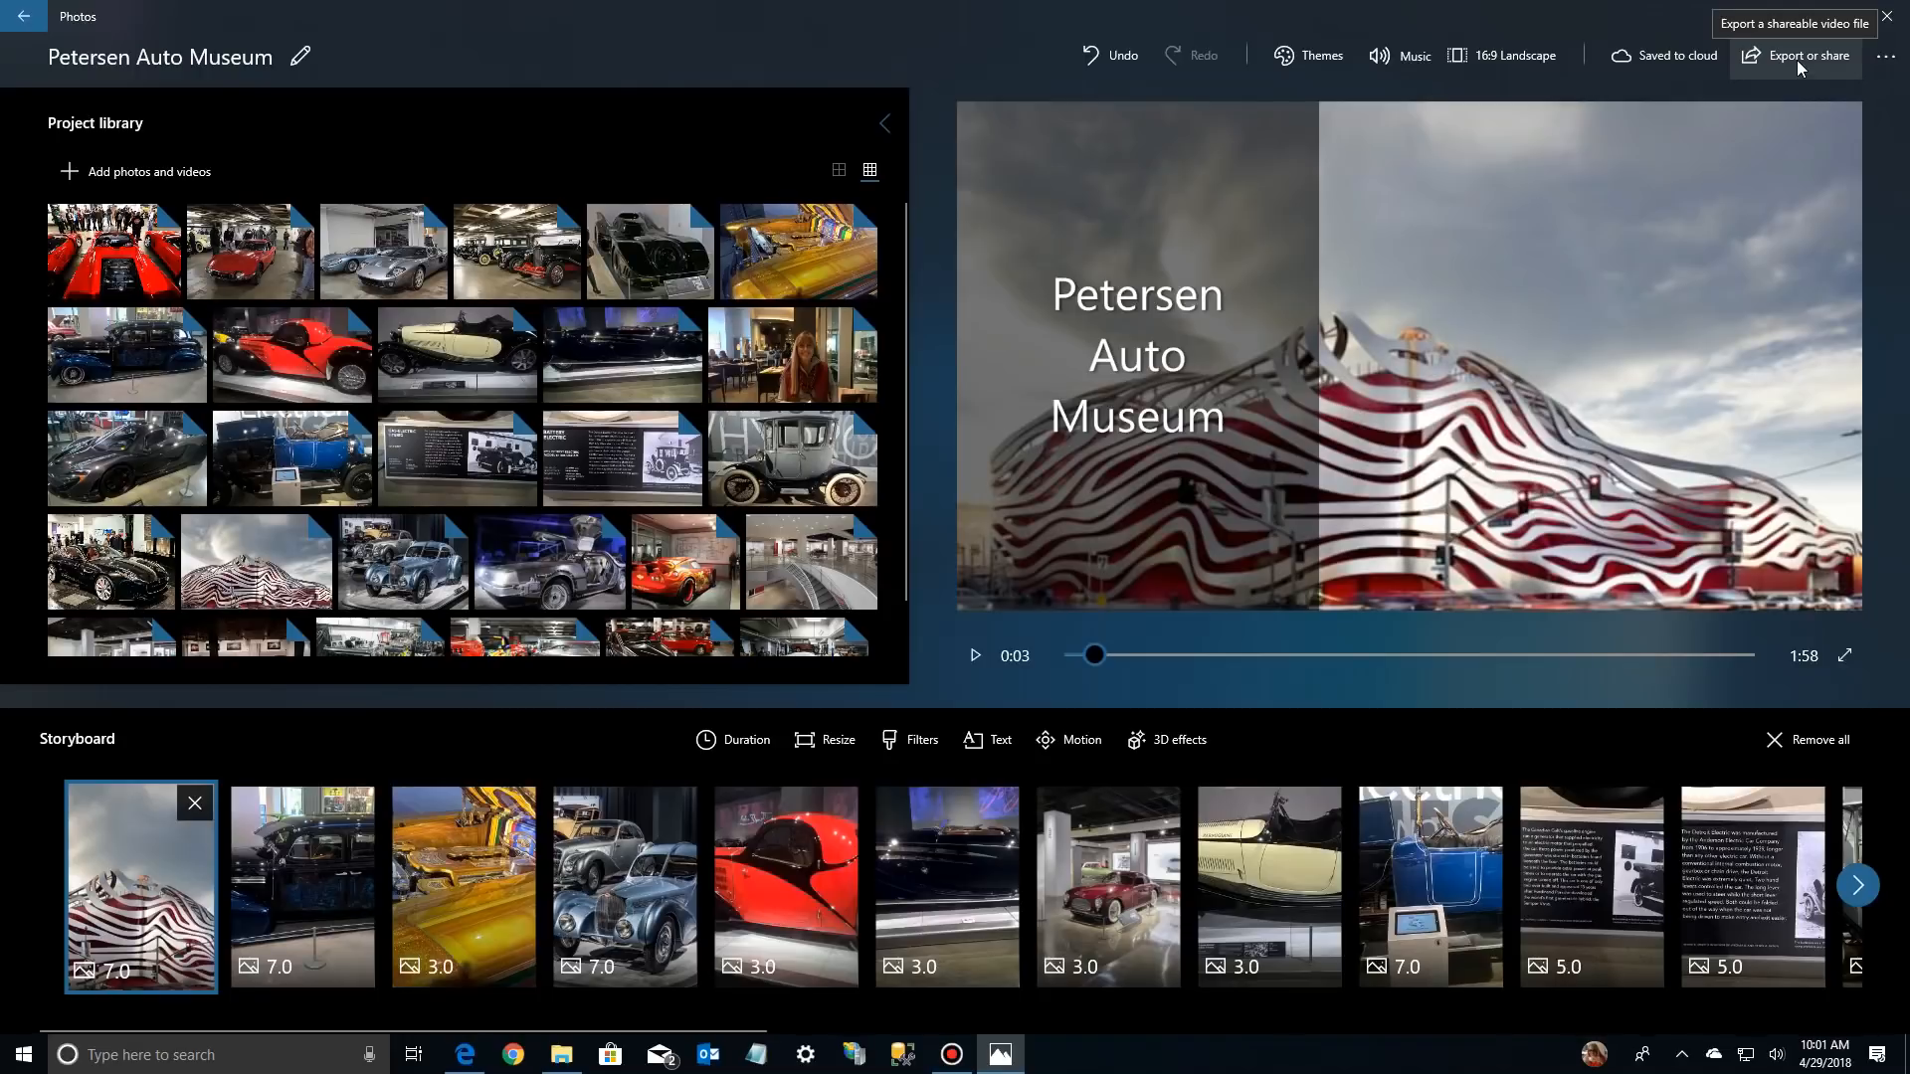
{"action": "left_click", "coordinate": [1796, 59]}
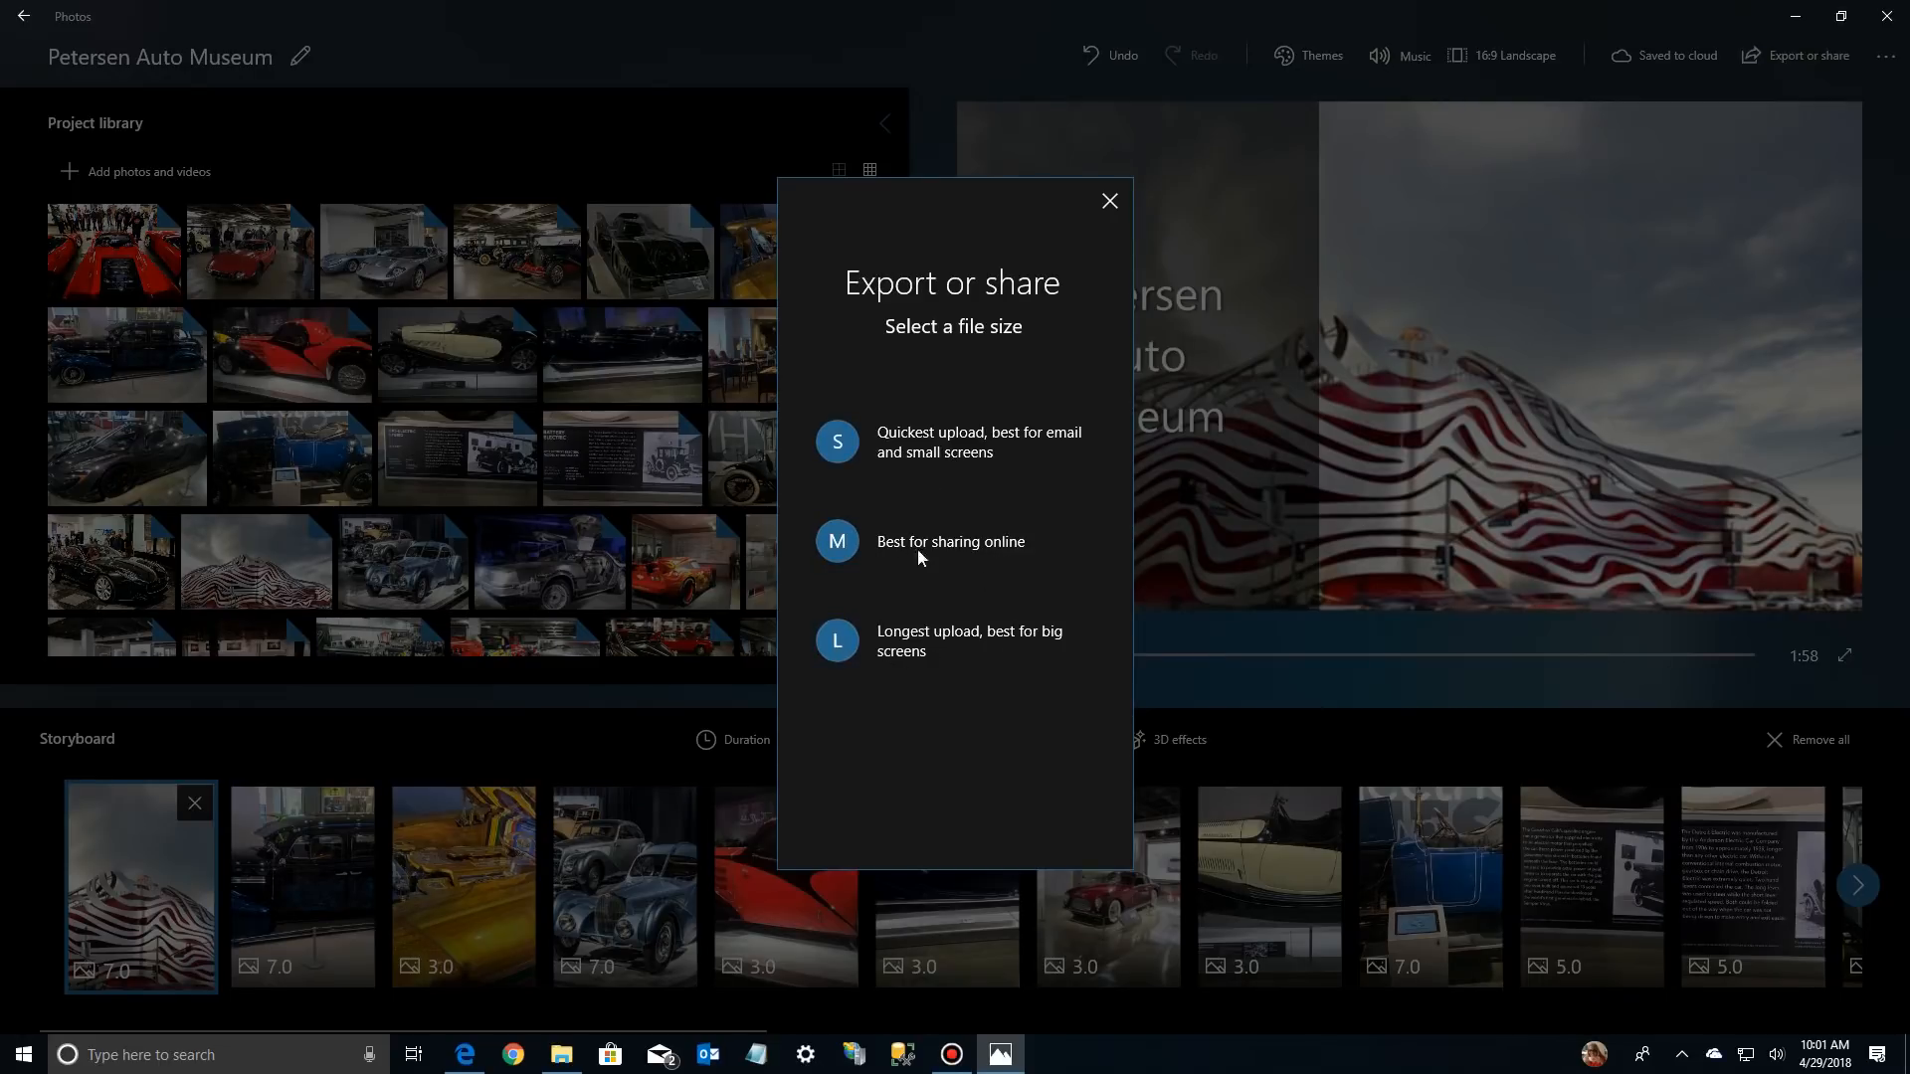
{"action": "left_click", "coordinate": [909, 644]}
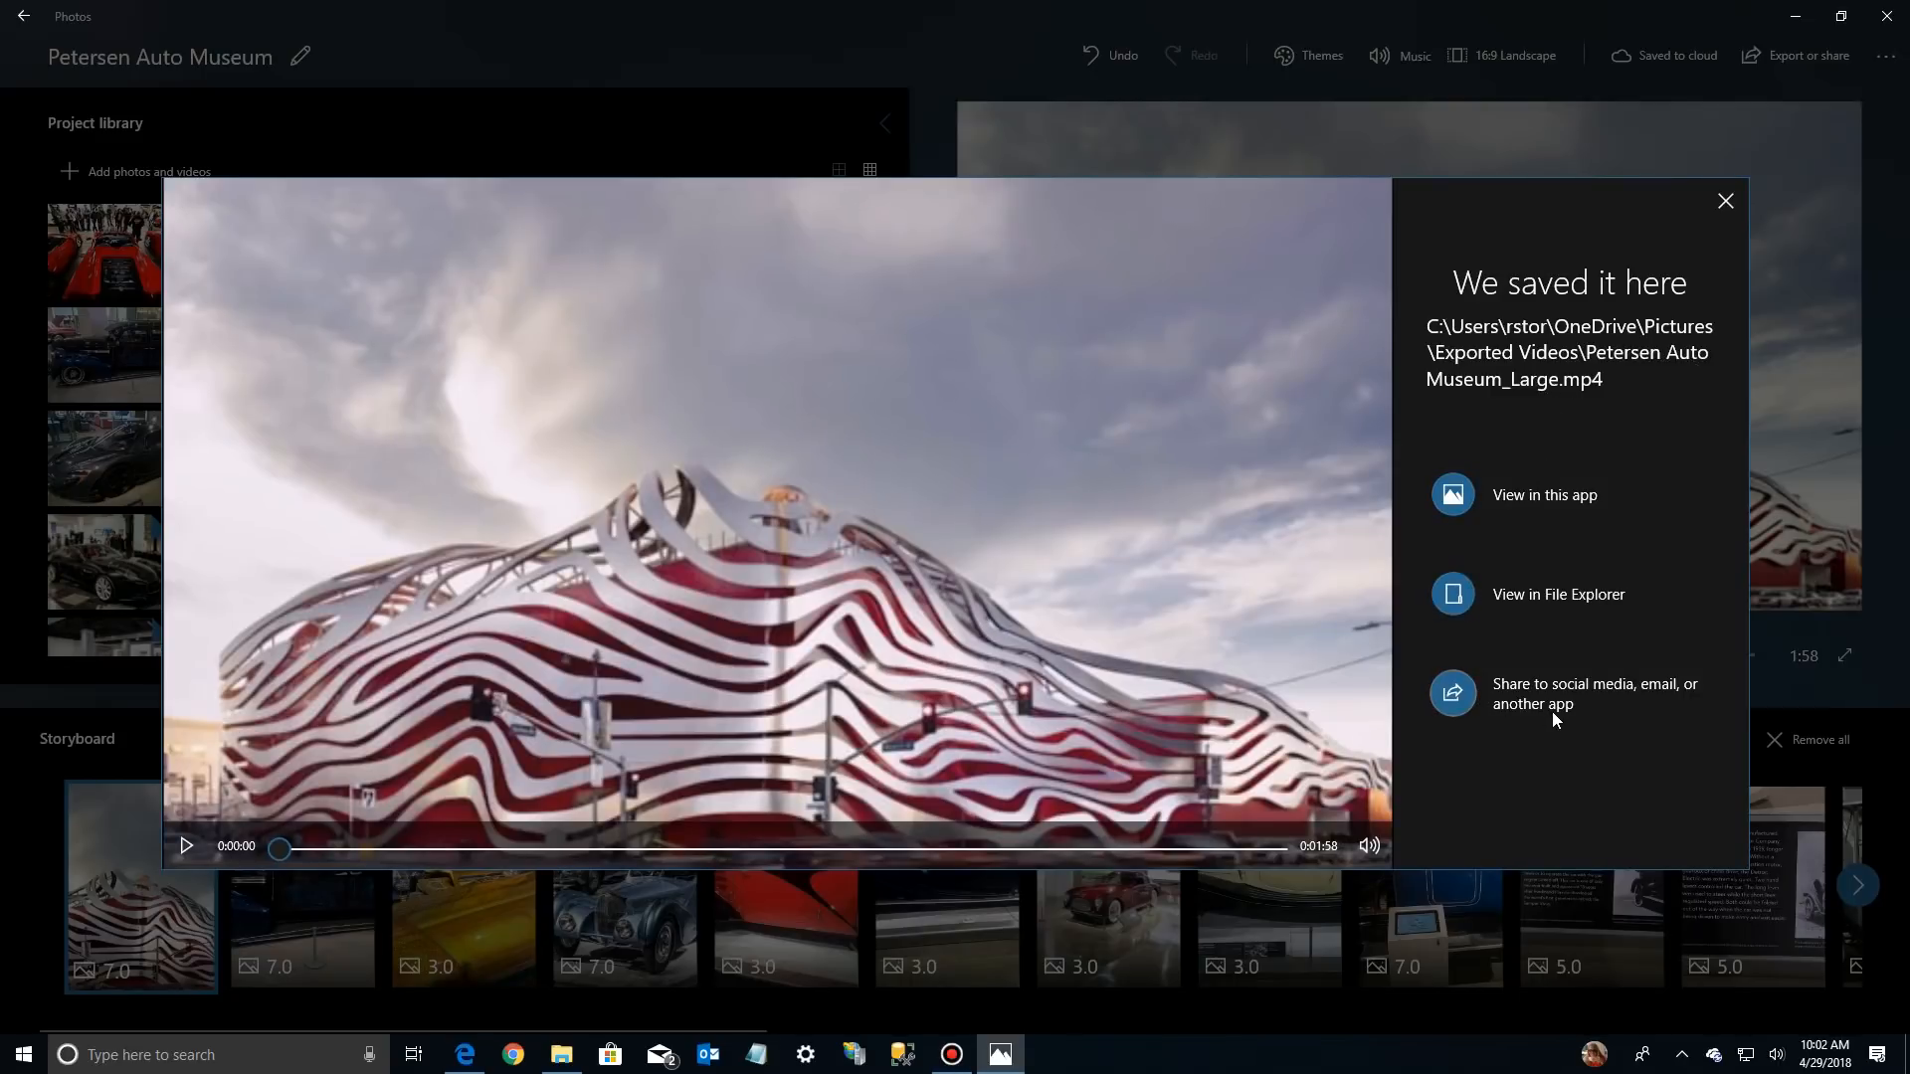
Show the exported large video in File Explorer in the details layout with a Name column wide enough for the full file name
{"action": "left_click", "coordinate": [1453, 597]}
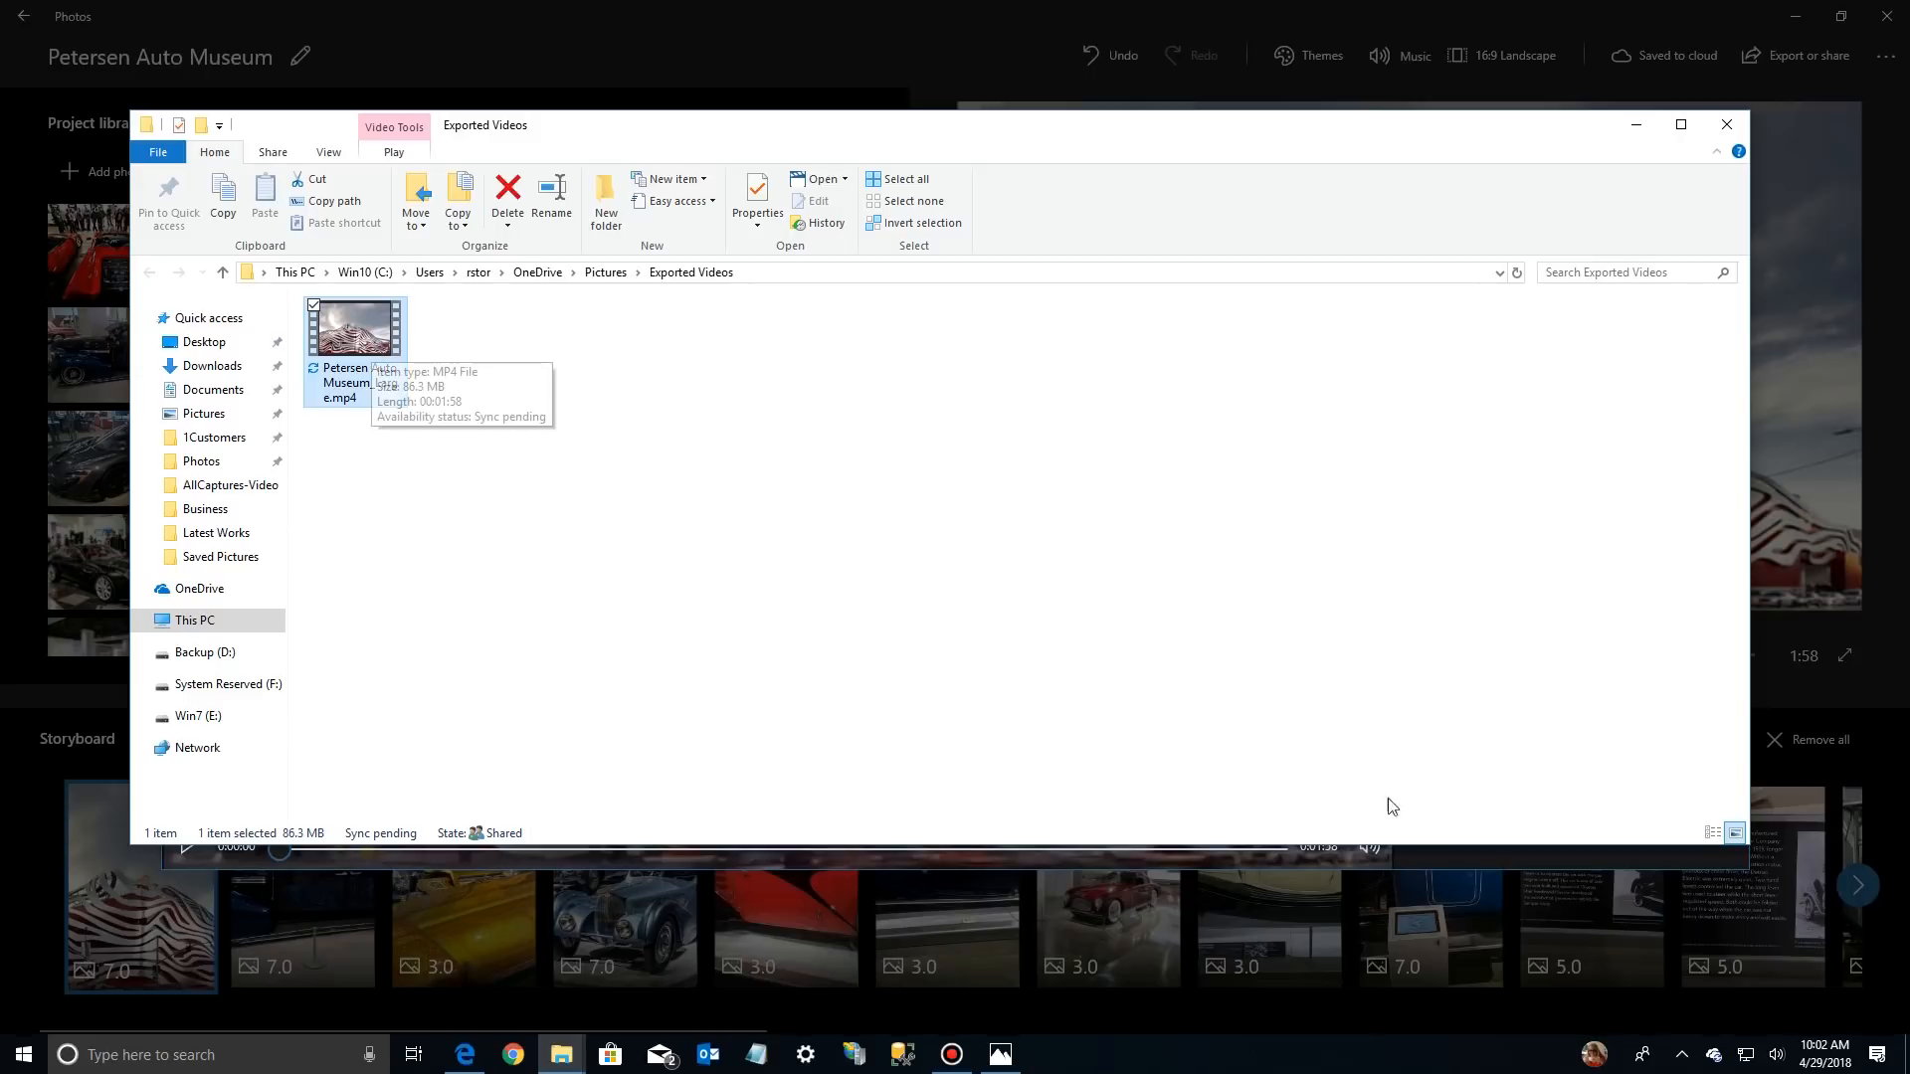
{"action": "left_click", "coordinate": [1711, 833]}
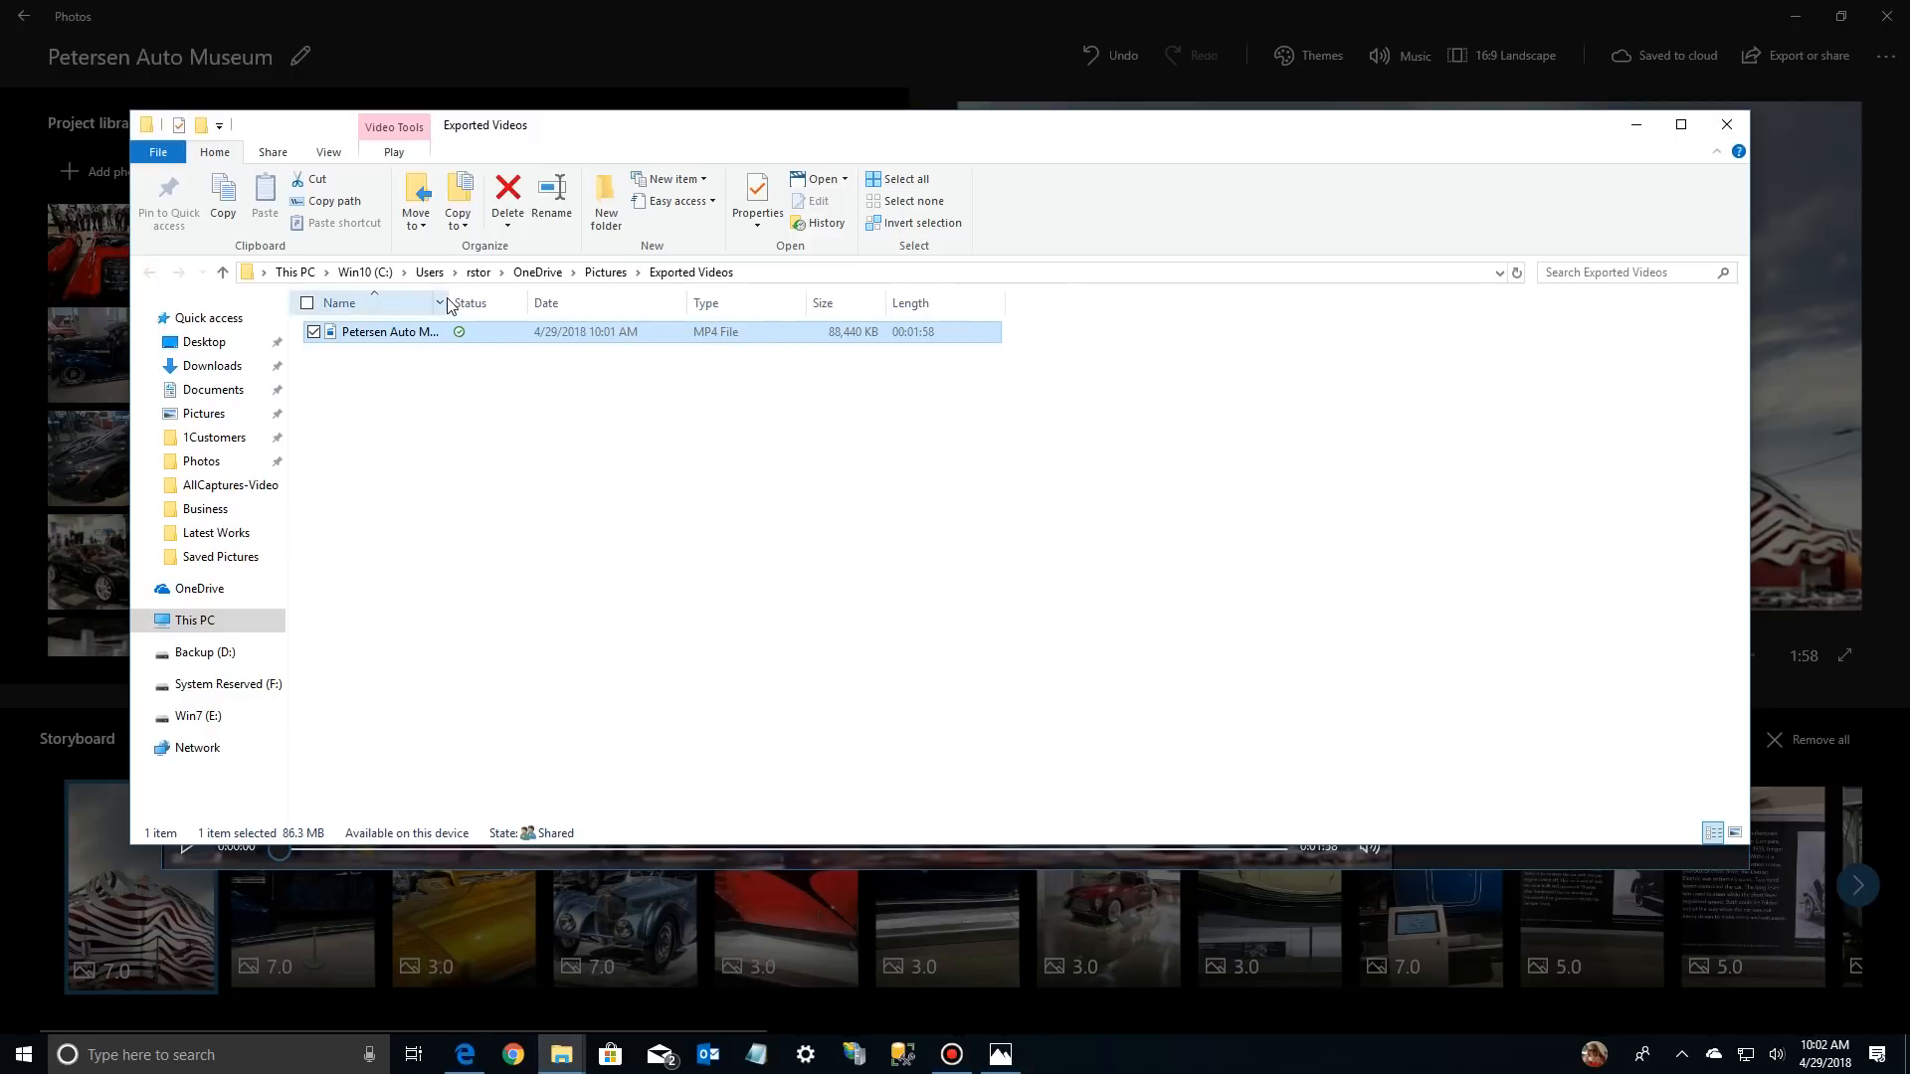
{"action": "left_click_drag", "start_coordinate": [450, 302], "coordinate": [595, 303]}
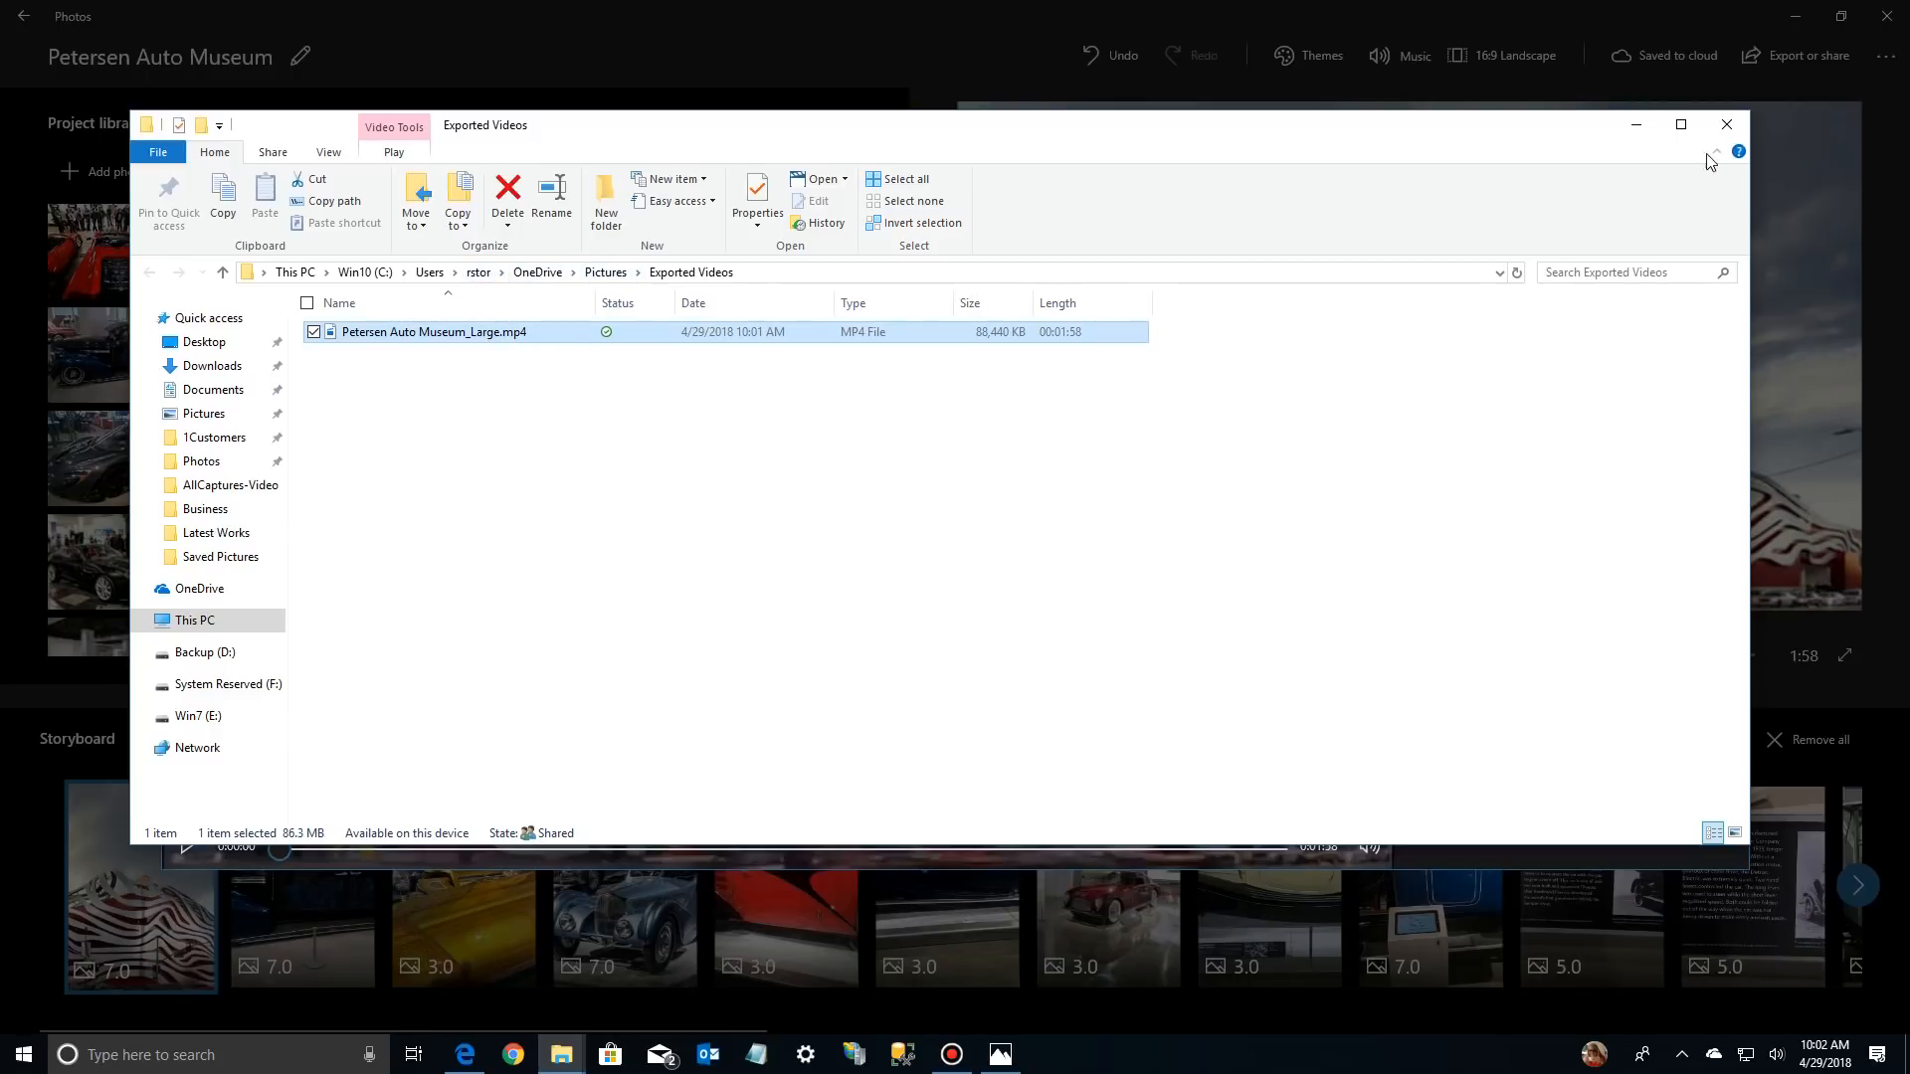
{"action": "left_click", "coordinate": [1722, 130]}
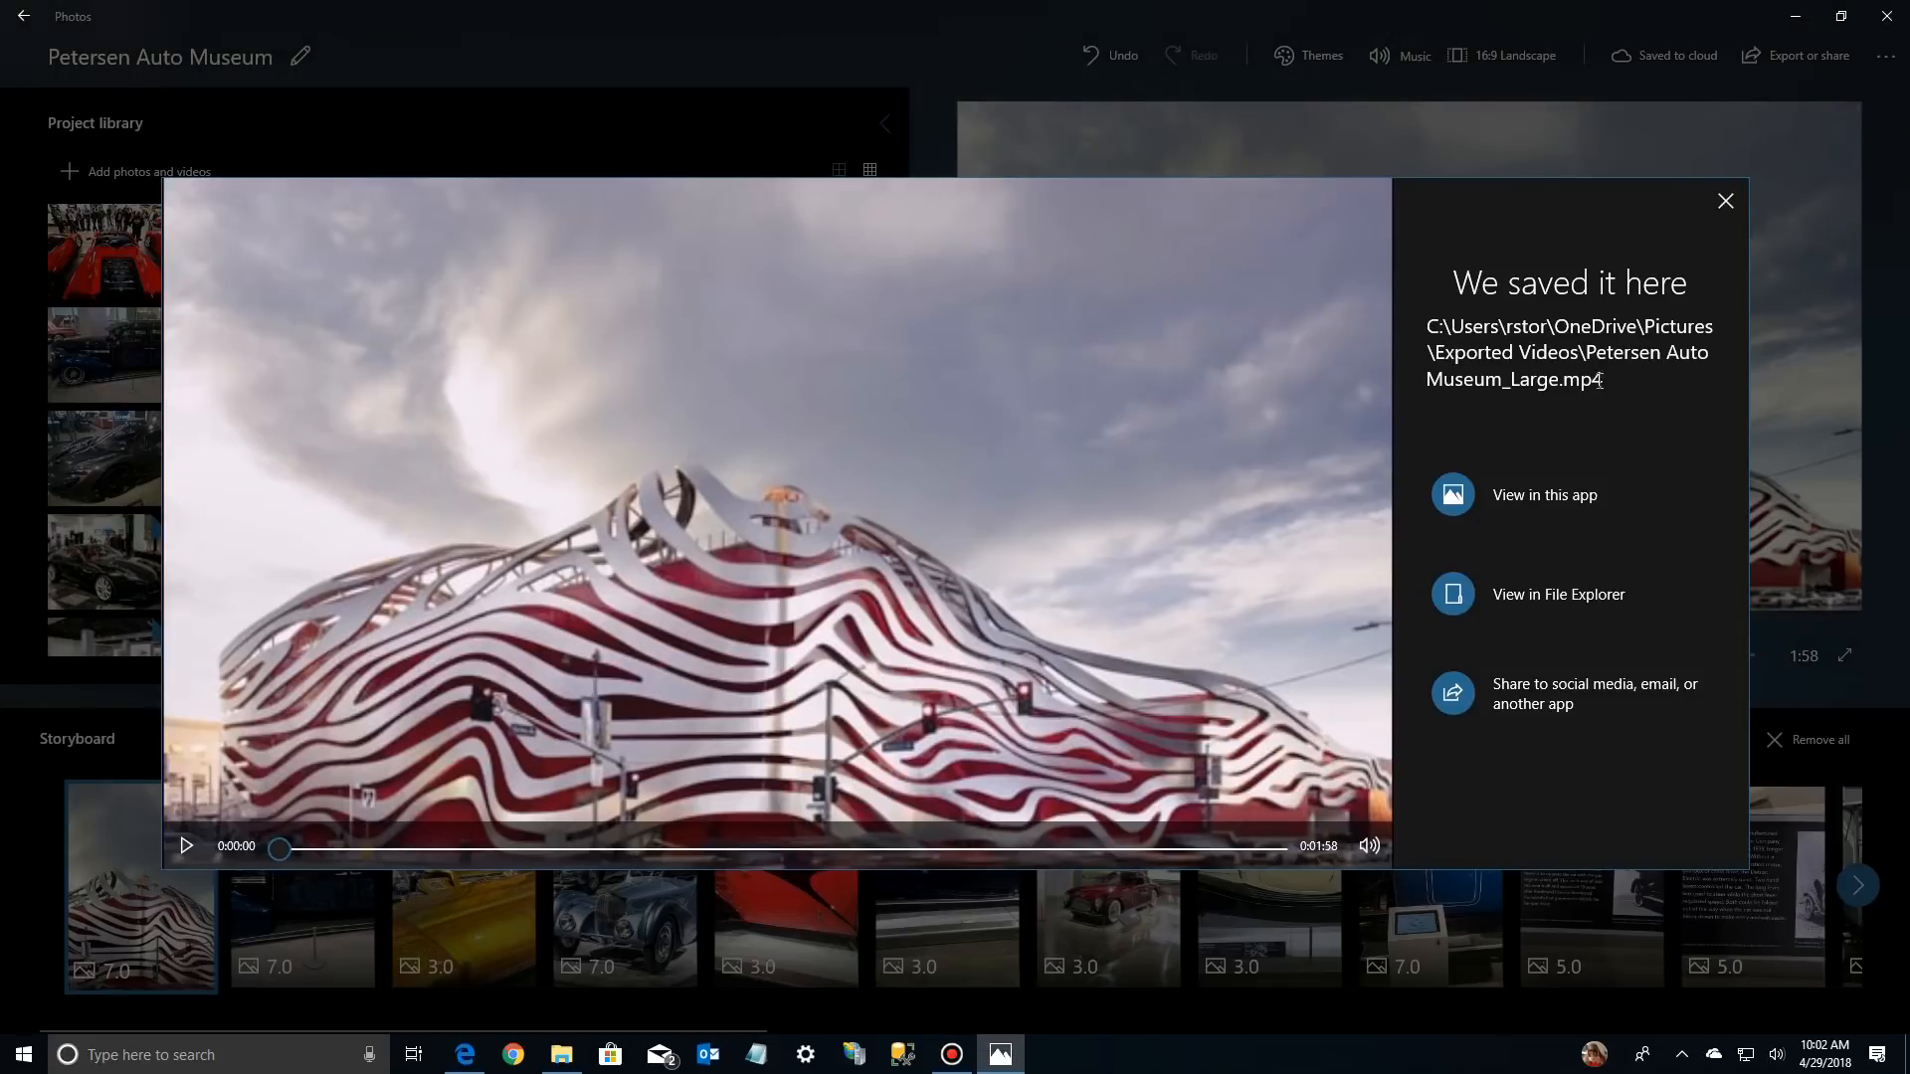
Look at the sharing options for the exported video, and leave them without sharing
{"action": "left_click", "coordinate": [1555, 690]}
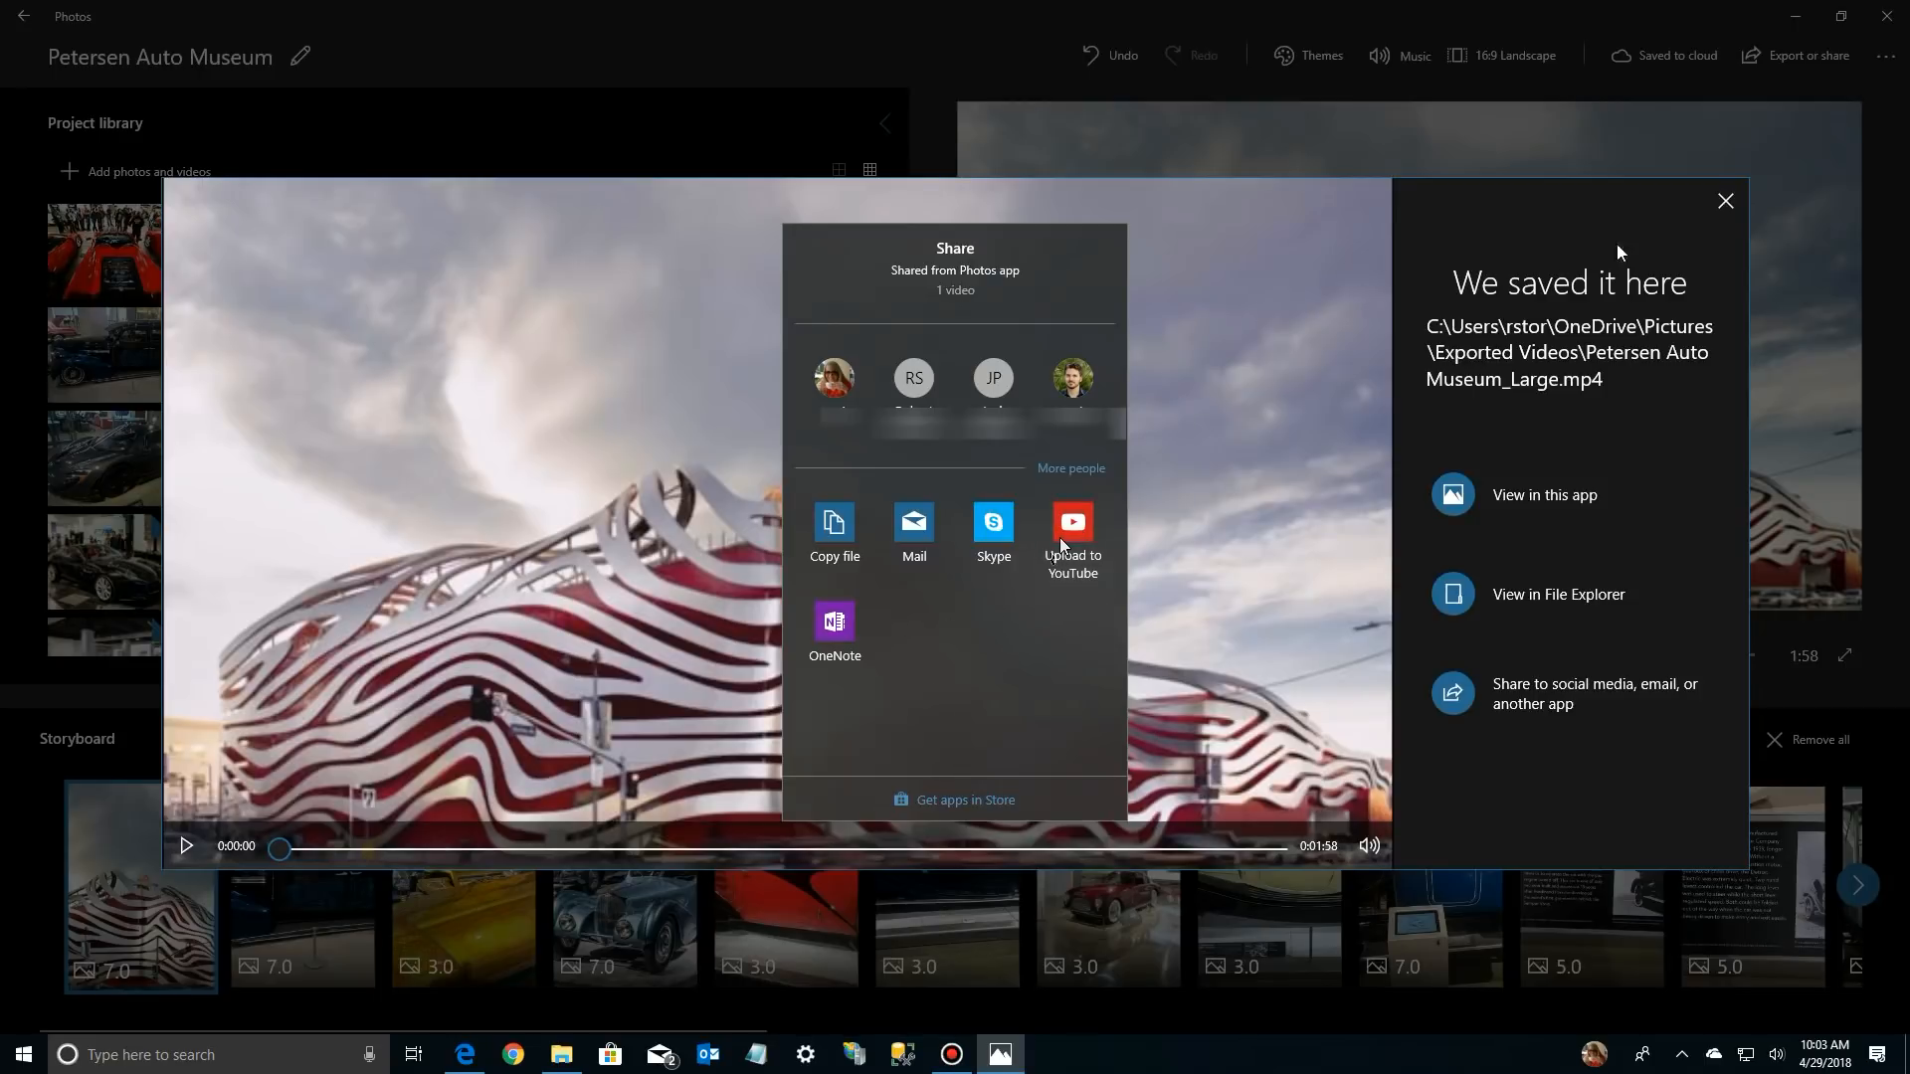
{"action": "left_click", "coordinate": [1727, 201]}
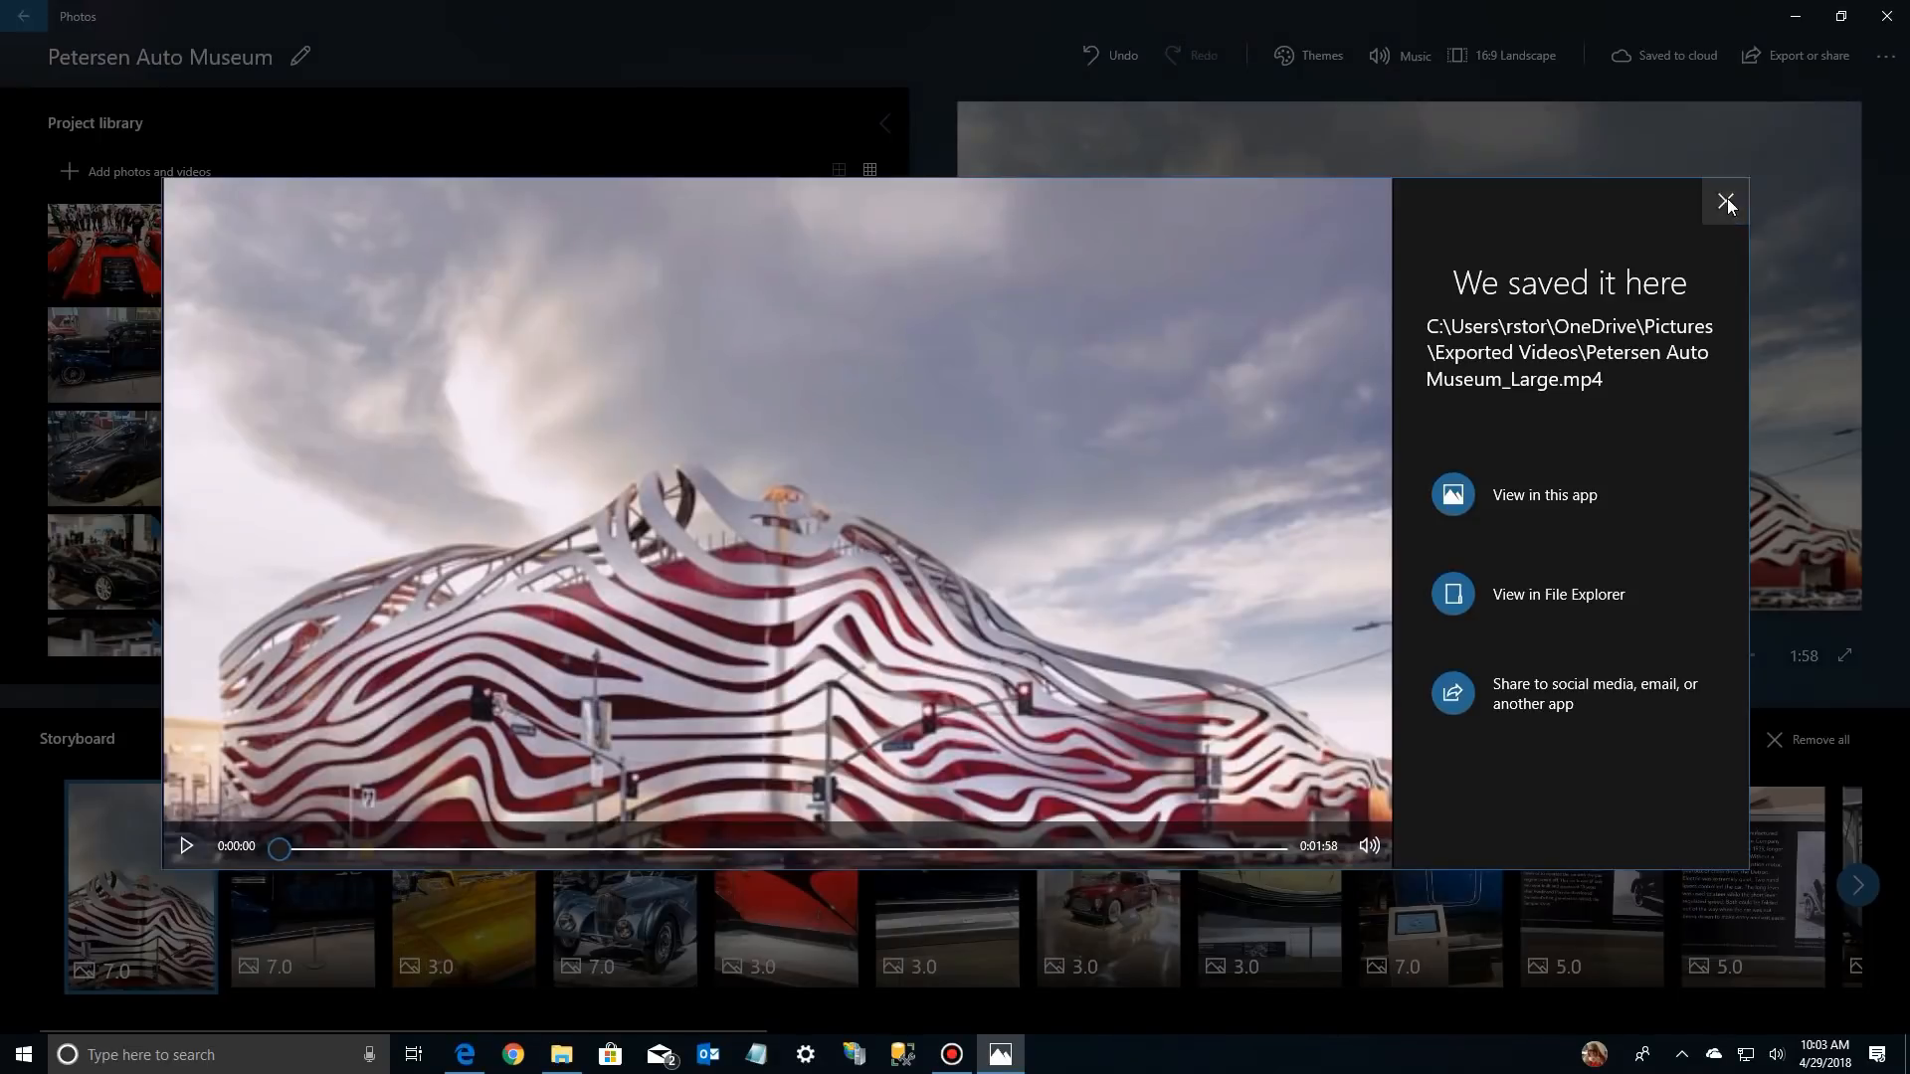
{"action": "left_click", "coordinate": [1727, 202]}
Export the video again in the small file size for email and small screens, and show it in File Explorer
{"action": "left_click", "coordinate": [1810, 57]}
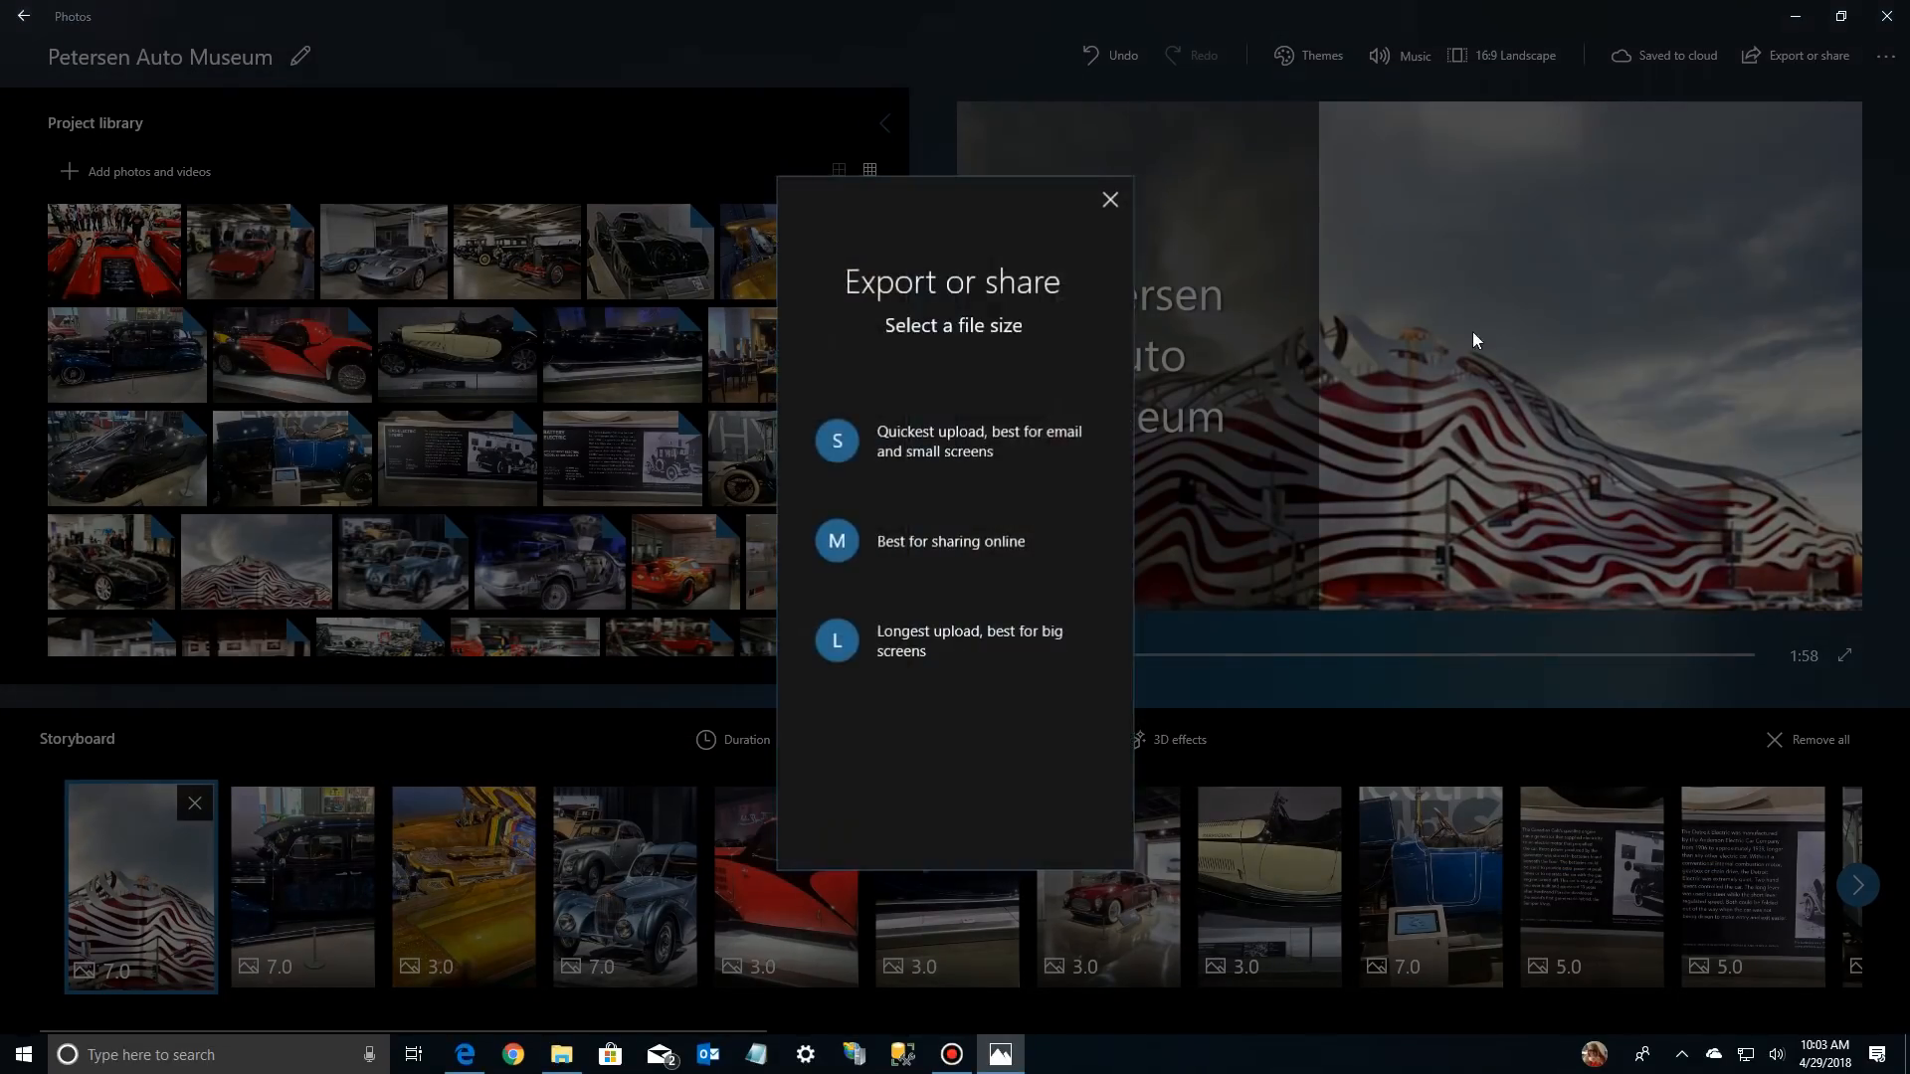
{"action": "left_click", "coordinate": [963, 448]}
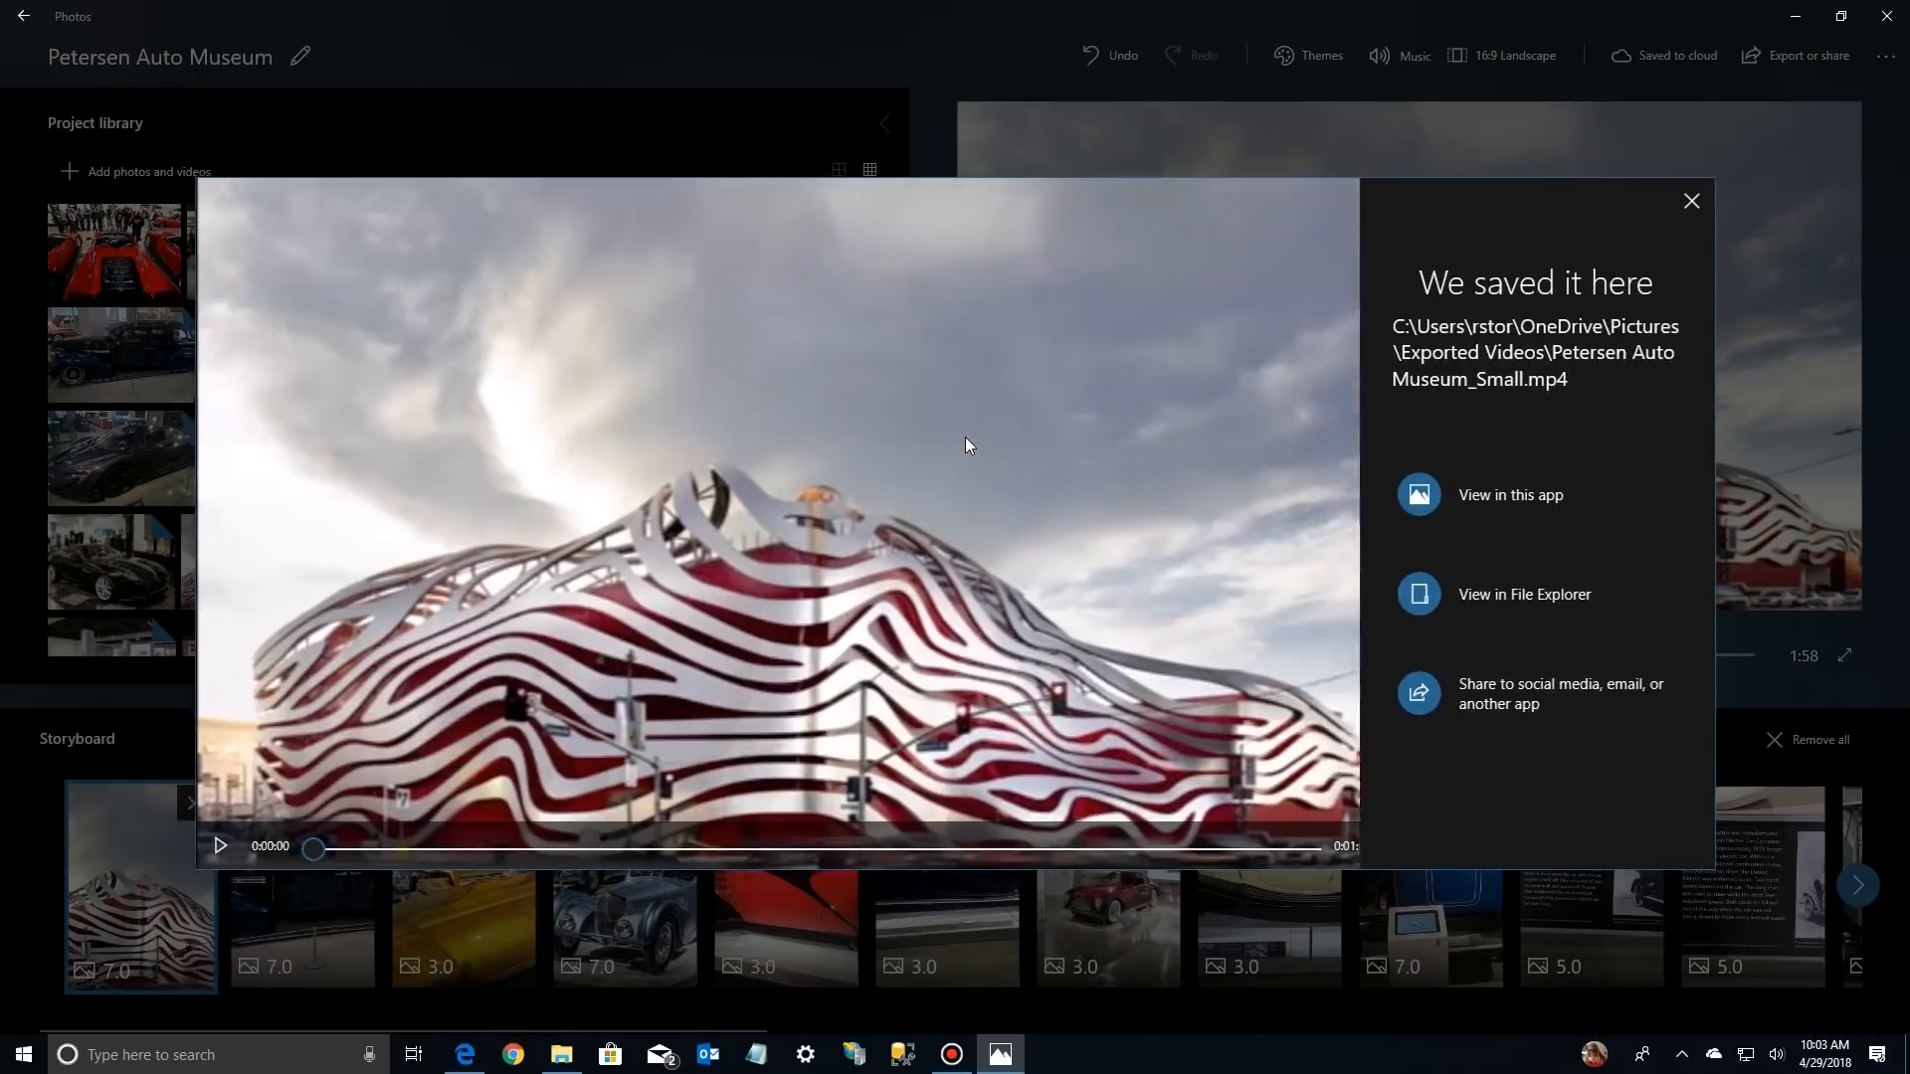
{"action": "left_click", "coordinate": [1466, 595]}
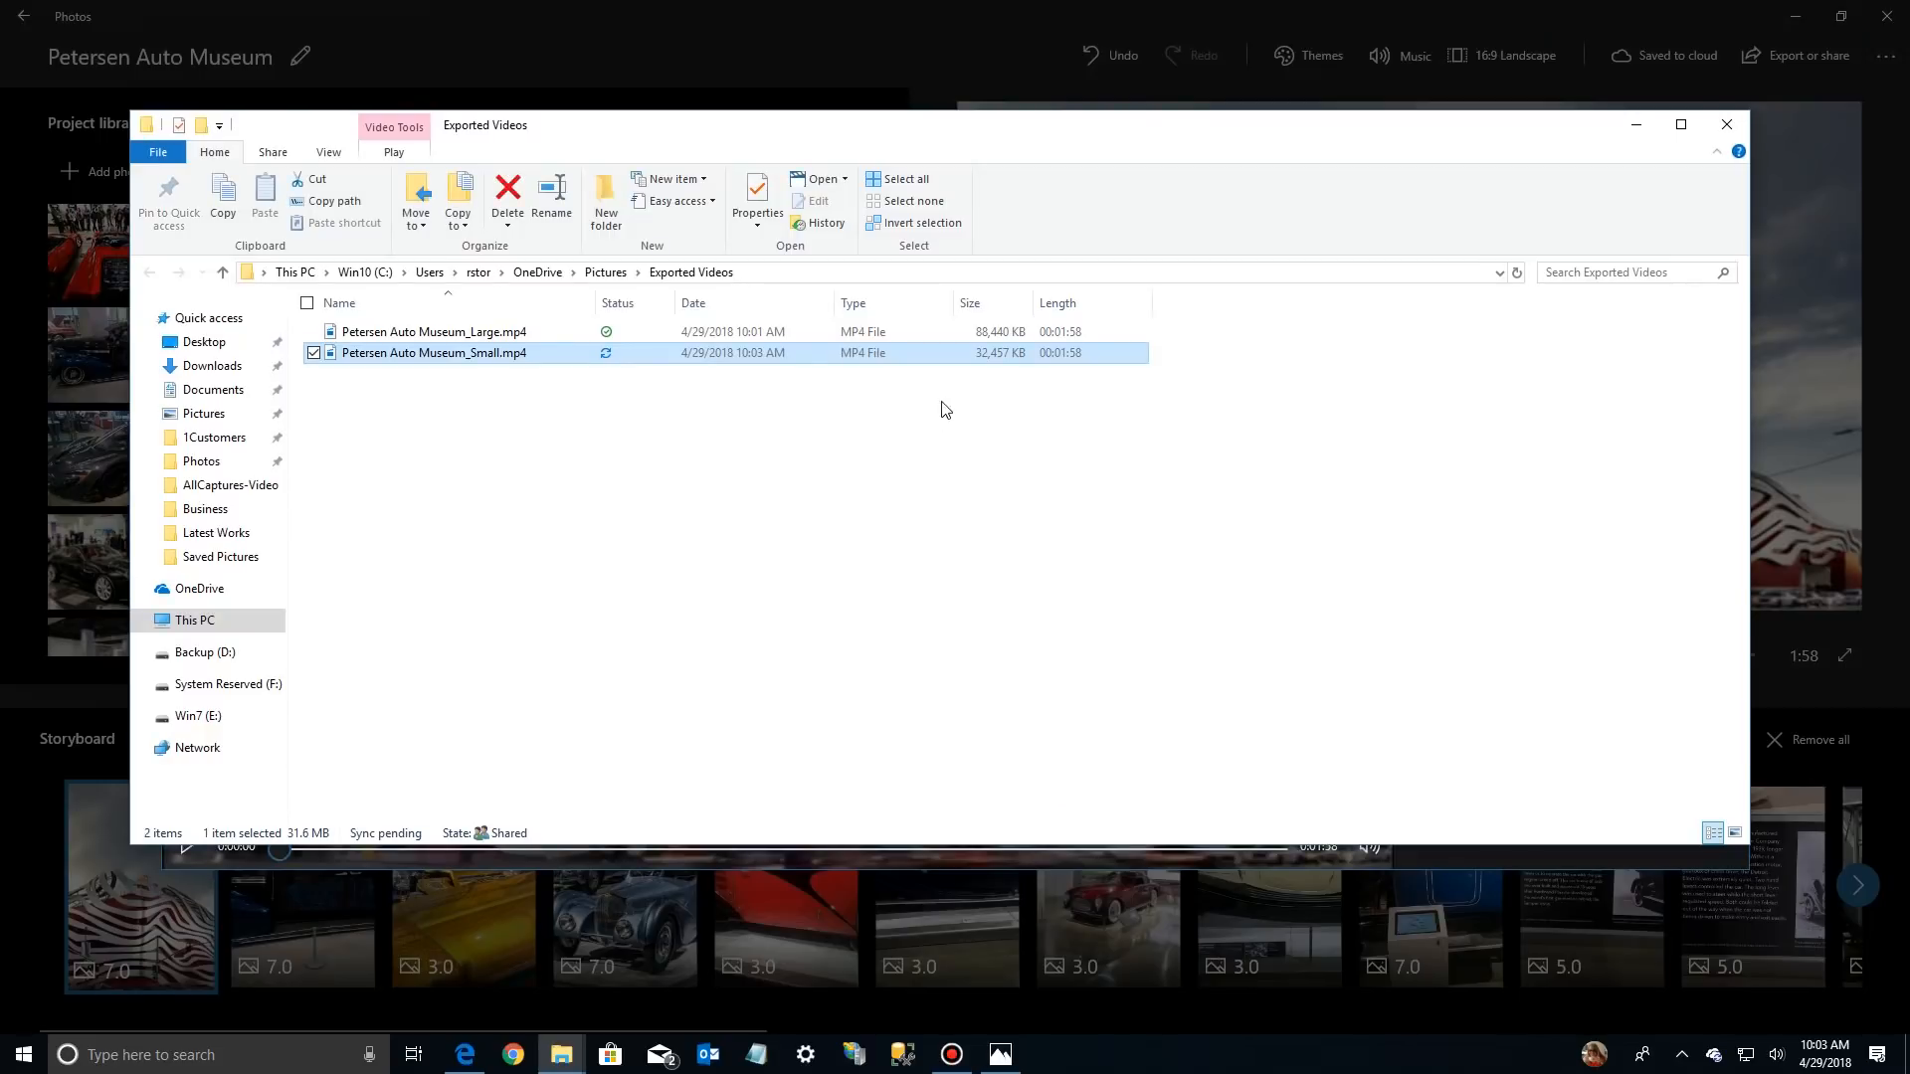